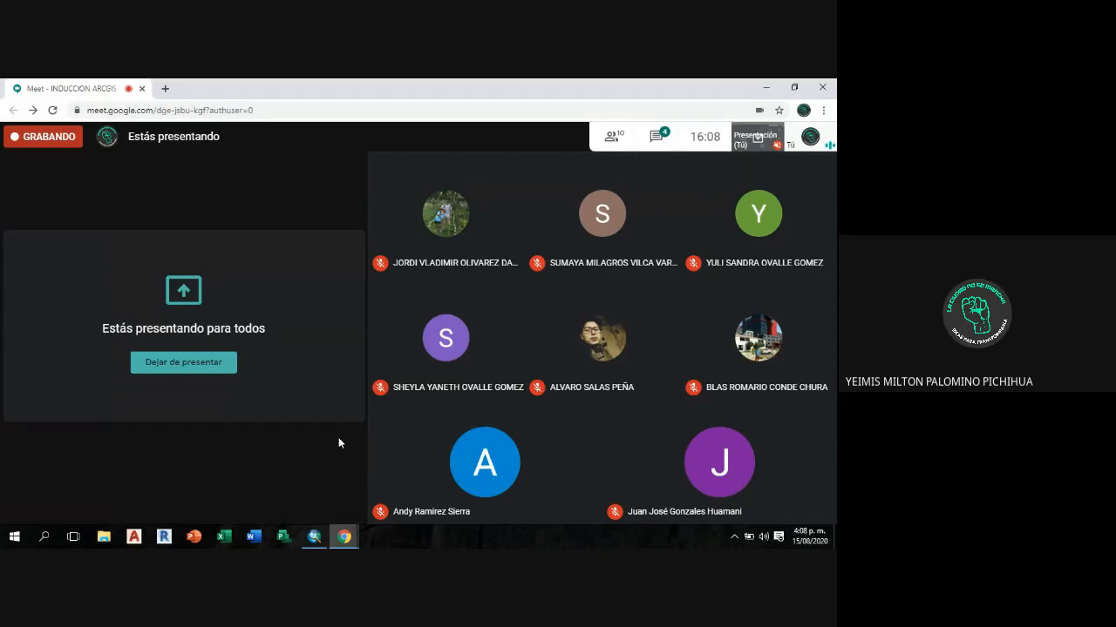
# Step: Minimize the browser meeting window, bring up the Windows Run (Ejecutar) dialog and dismiss the meeting notification
pyautogui.click(766, 88)
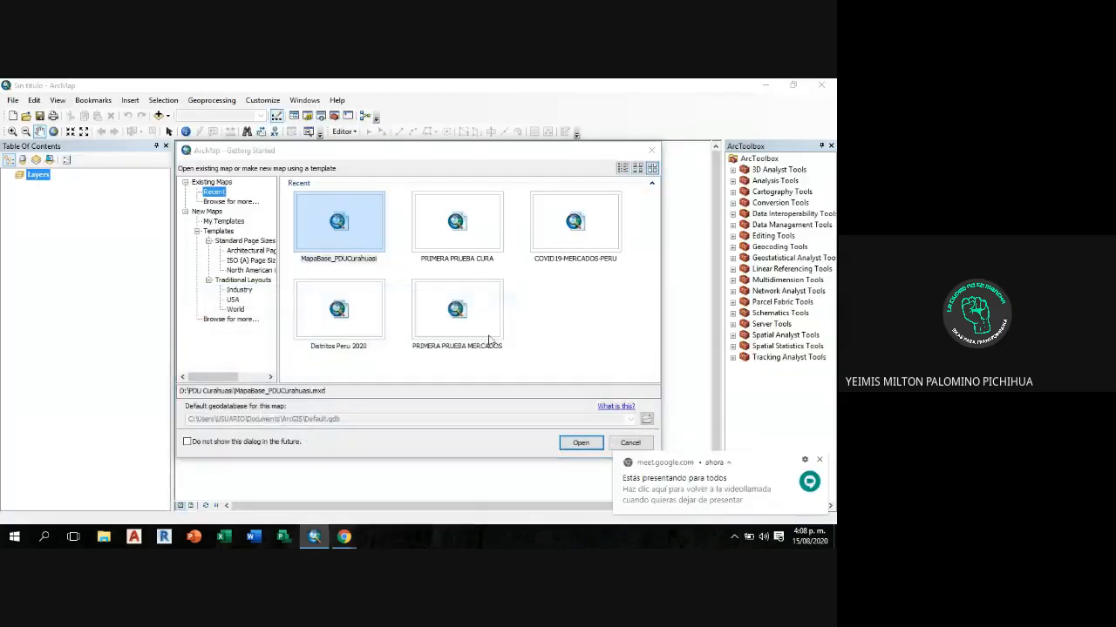
pyautogui.click(10, 538)
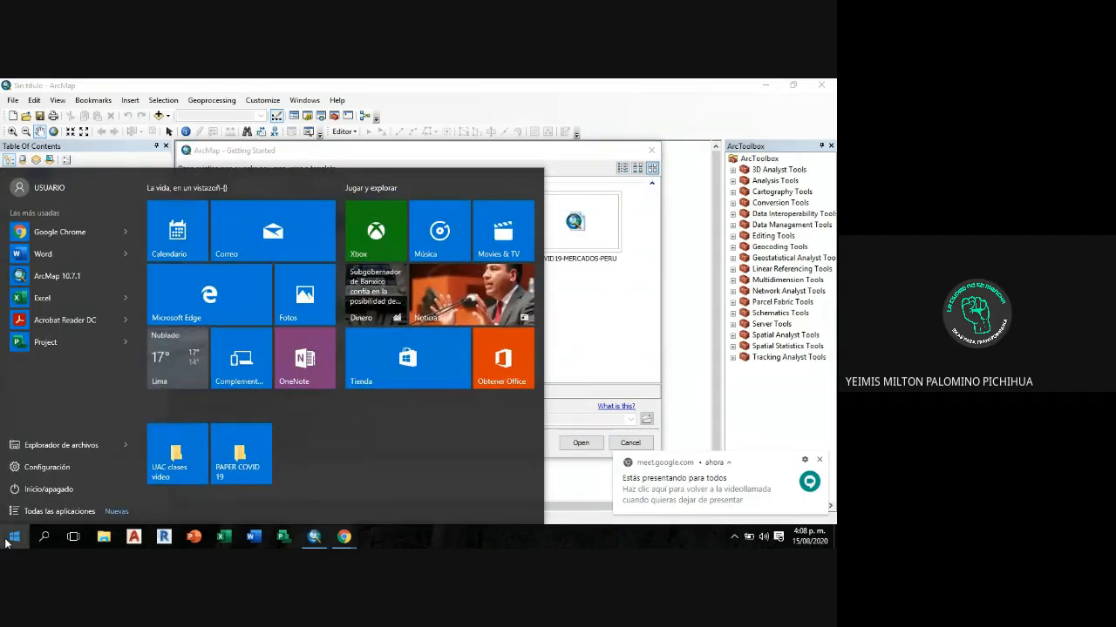
pyautogui.click(11, 538)
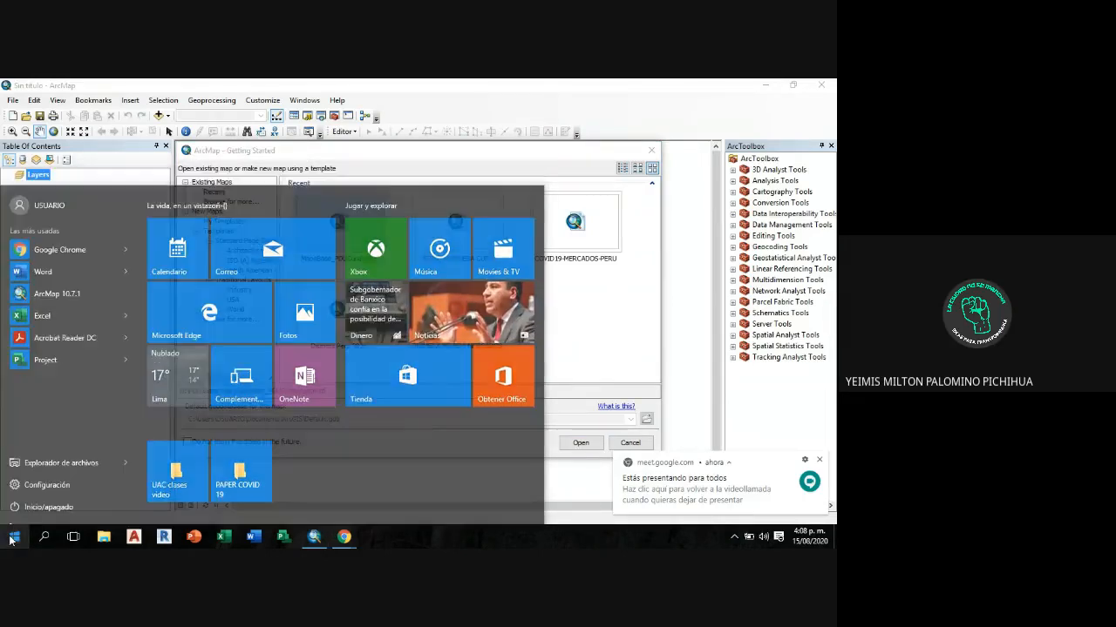
pyautogui.click(14, 538)
pyautogui.write('eje')
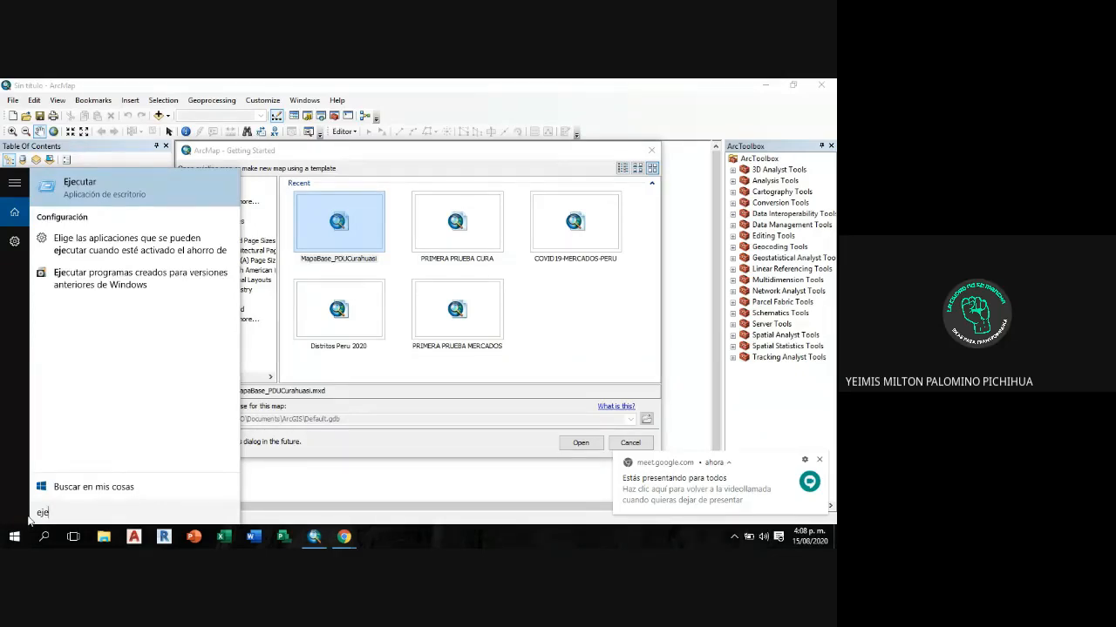
pyautogui.click(129, 191)
pyautogui.moveTo(171, 407); pyautogui.dragTo(484, 233)
pyautogui.click(819, 460)
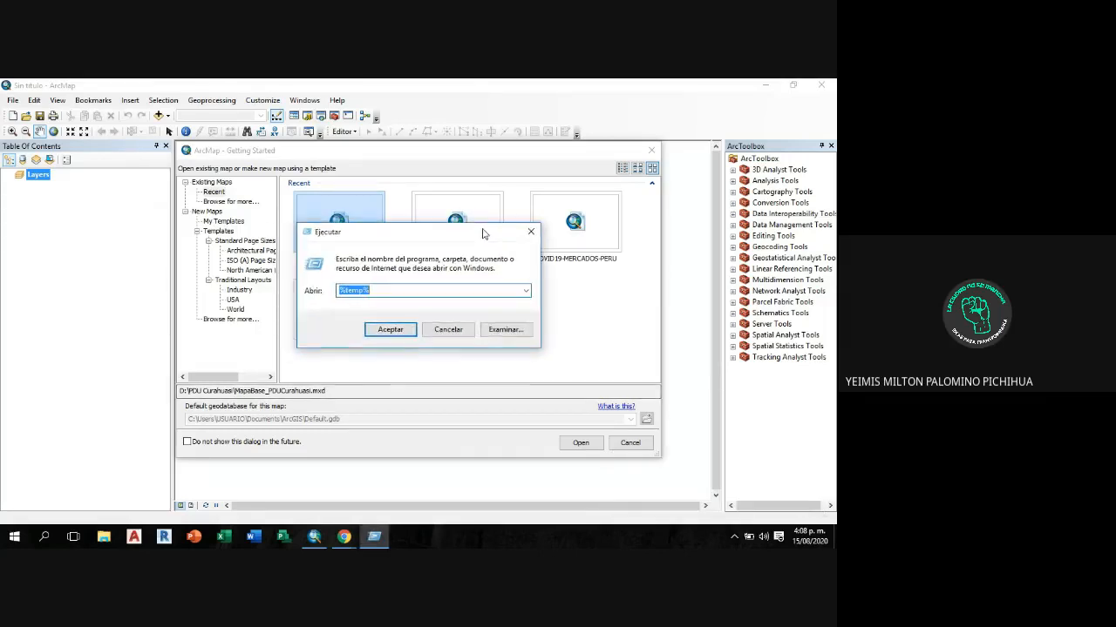
# Step: Call up the Run dialog again and open the %temp% folder with it
pyautogui.click(415, 290)
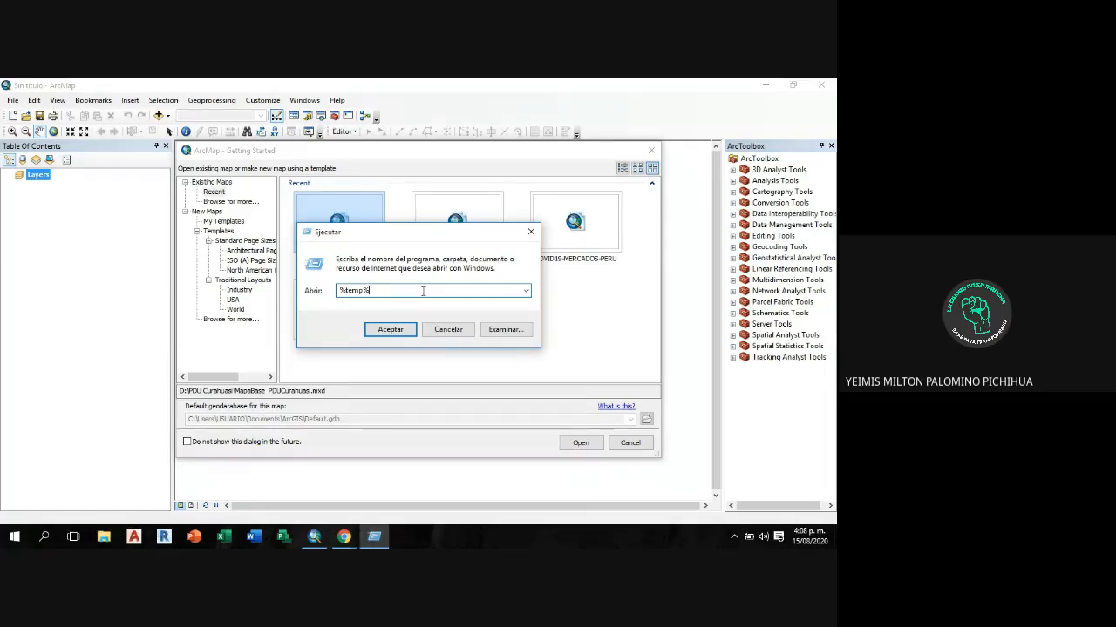
pyautogui.click(13, 538)
pyautogui.write('eje')
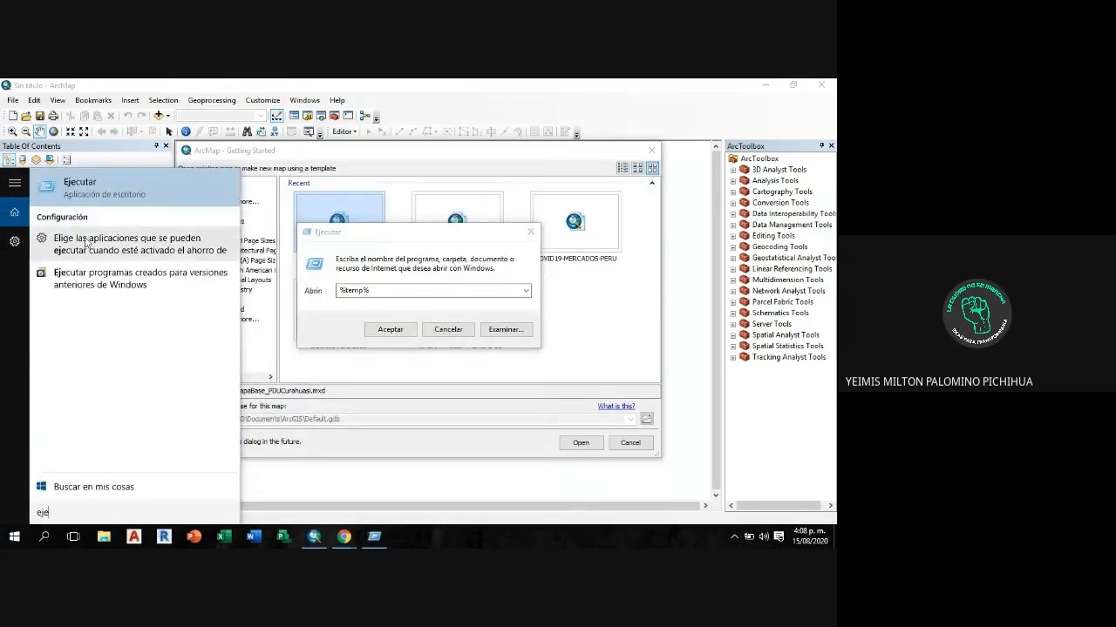
pyautogui.click(147, 205)
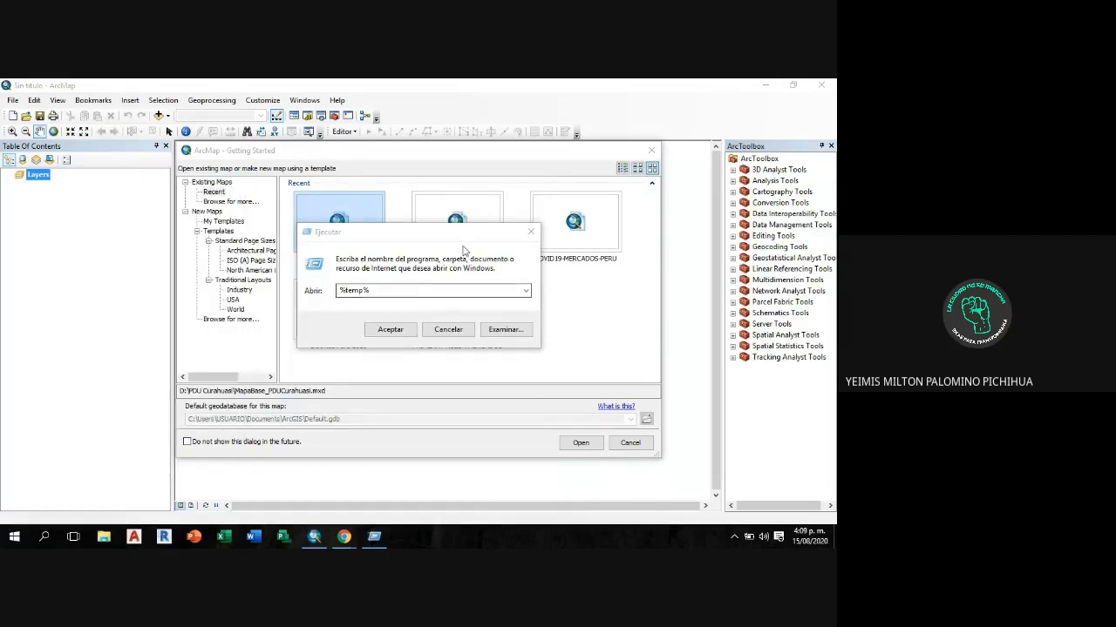
pyautogui.moveTo(476, 237); pyautogui.dragTo(487, 215)
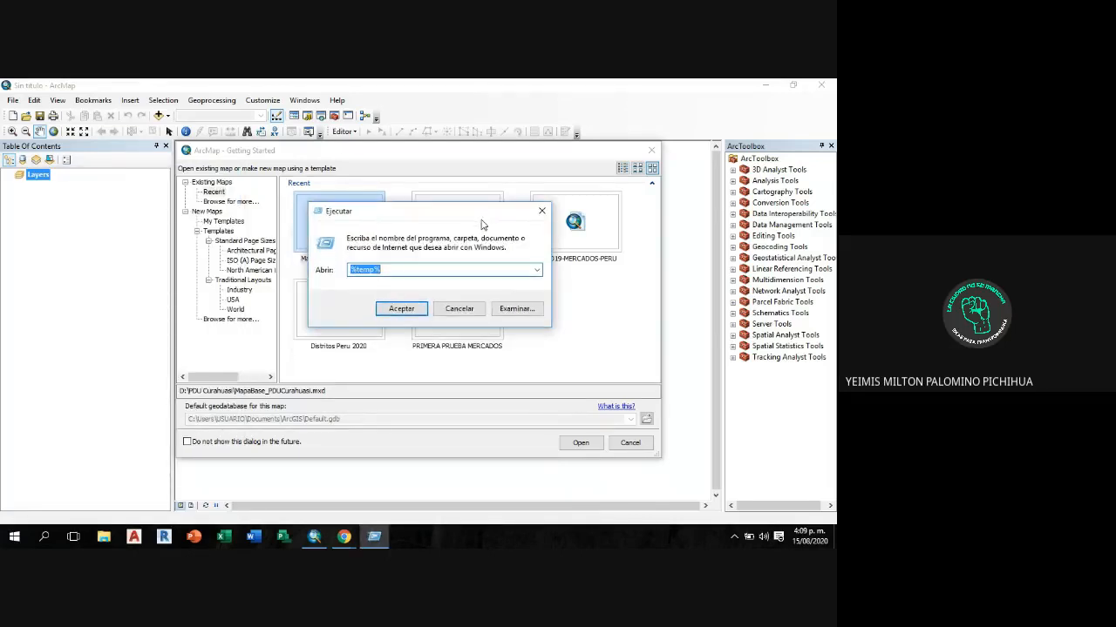
pyautogui.click(418, 268)
pyautogui.click(400, 308)
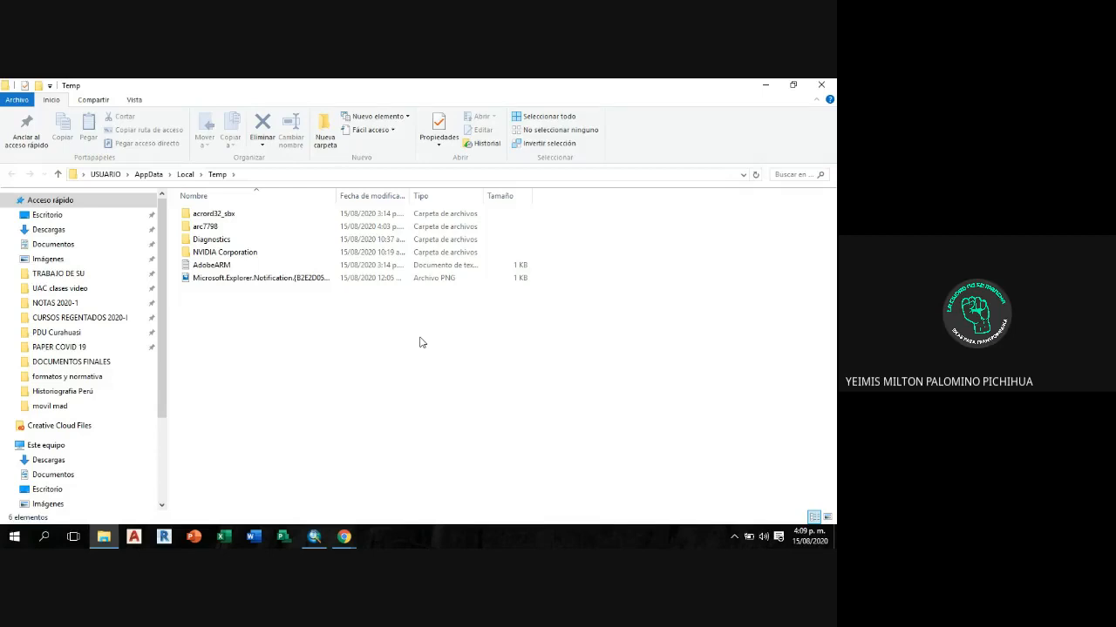
# Step: Delete everything in the Temp folder, skipping the in-use arc7798 folder, and repeat the deletion for the remaining items
pyautogui.hotkey('ctrl', 'a')
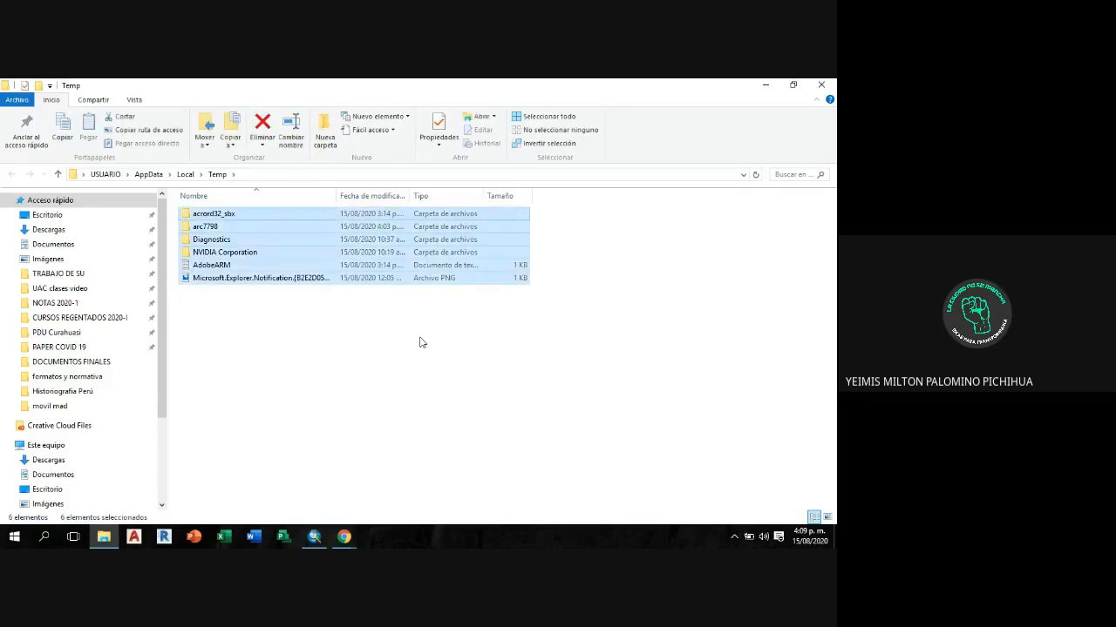
pyautogui.press('Delete')
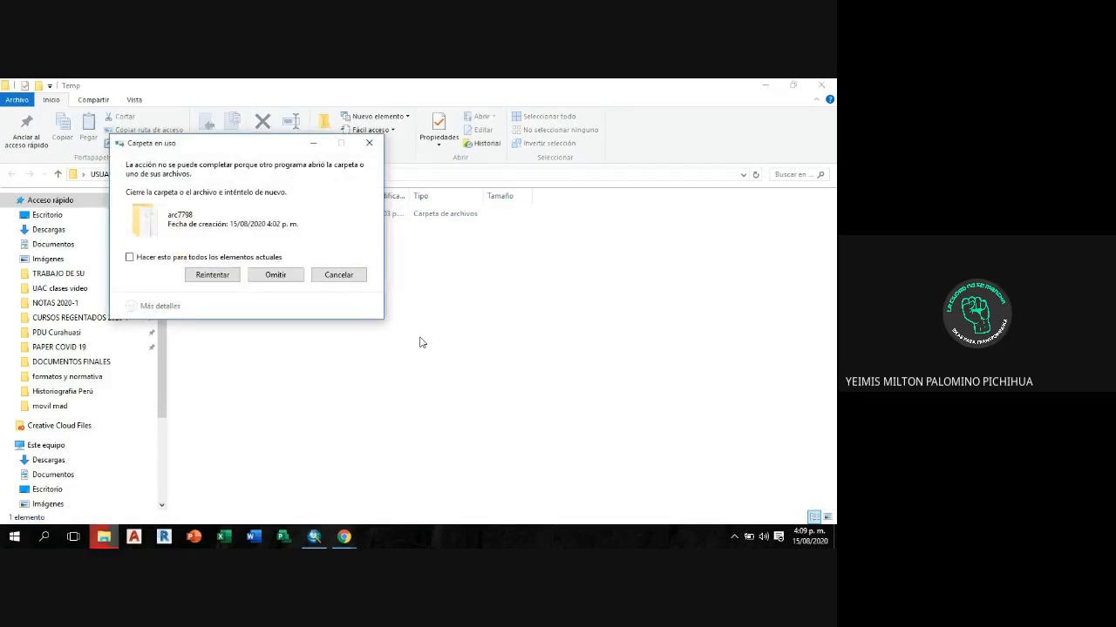
pyautogui.click(277, 279)
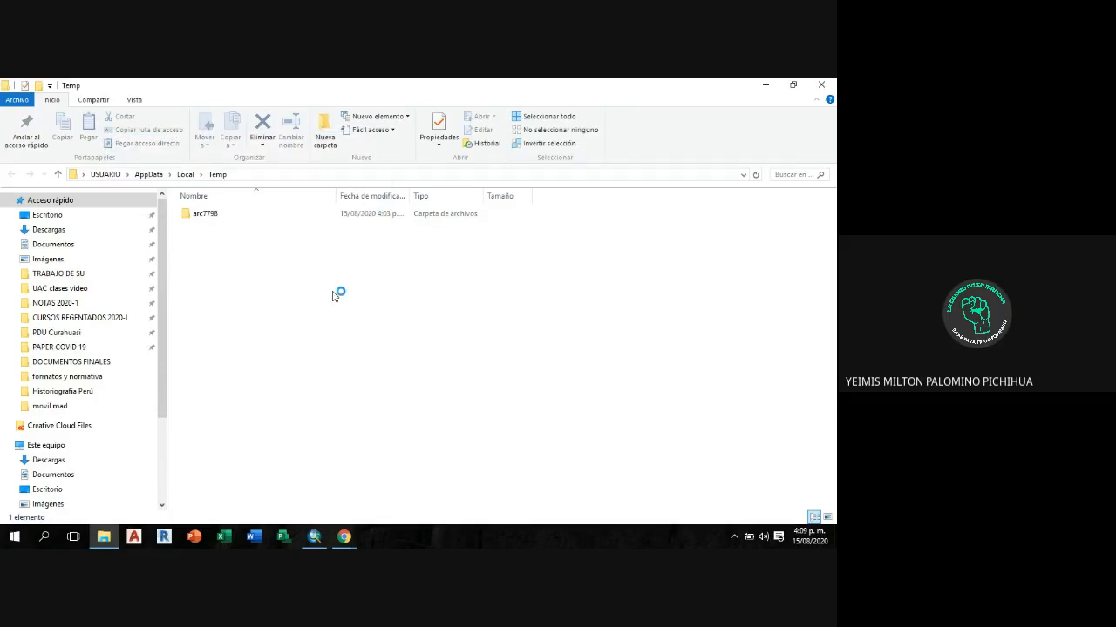
pyautogui.hotkey('ctrl', 'a')
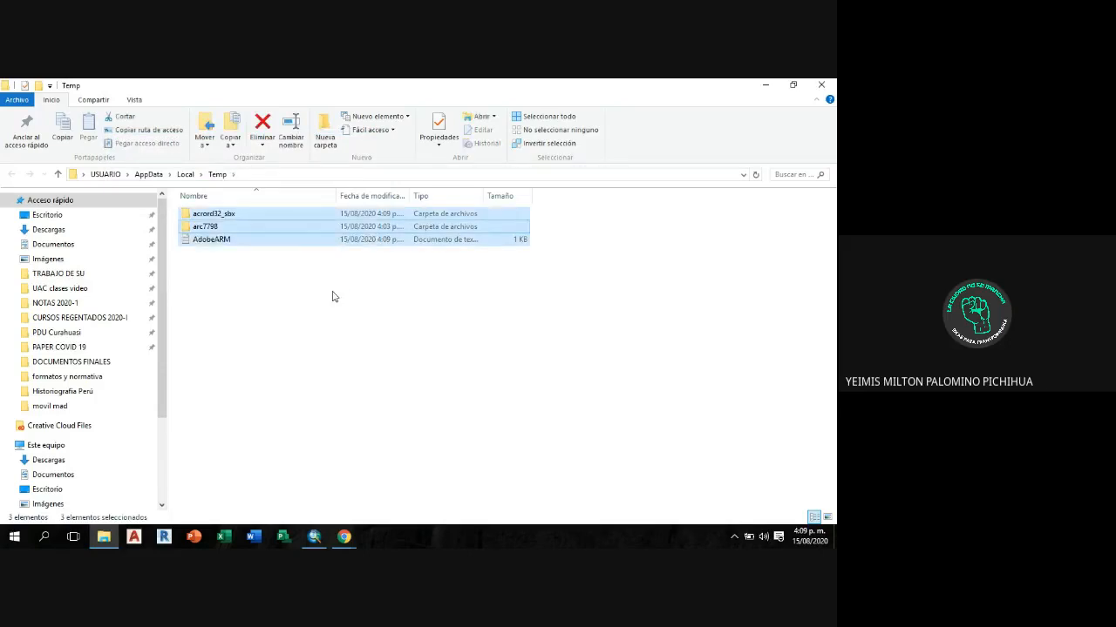
pyautogui.press('Delete')
pyautogui.click(301, 257)
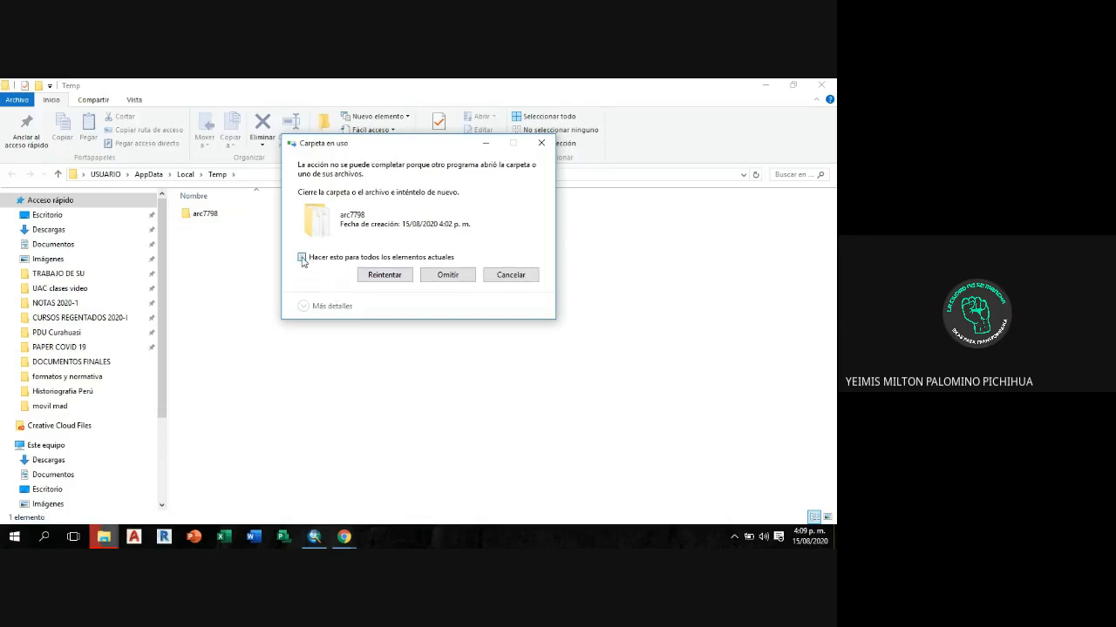
pyautogui.click(385, 275)
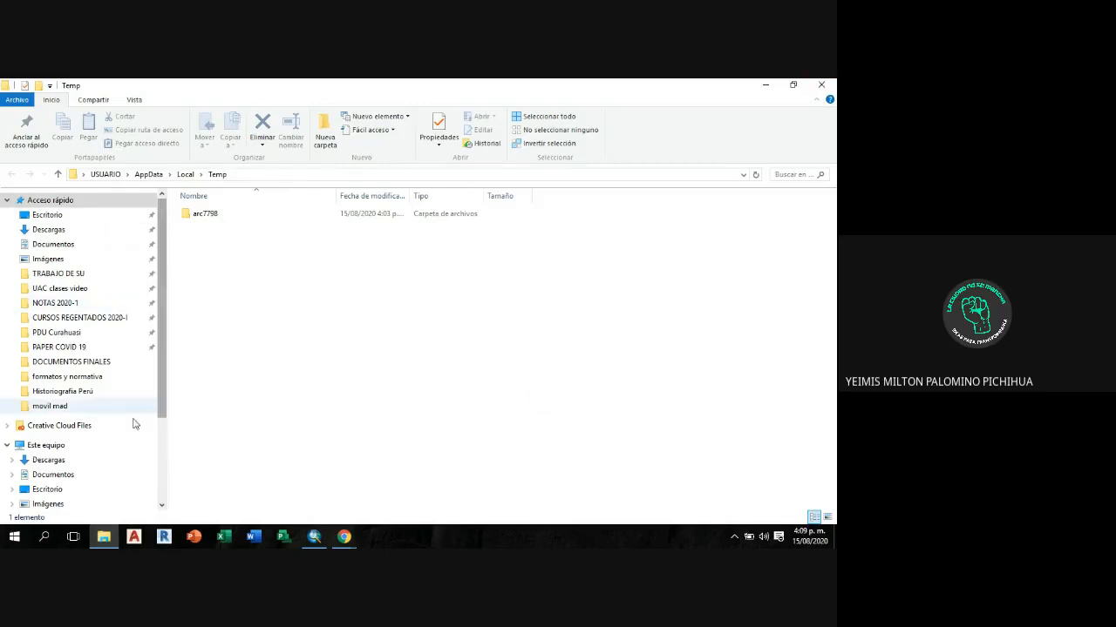
# Step: Open the properties of Disco local (C:) under Este equipo and start Disk Cleanup for that drive
pyautogui.click(58, 451)
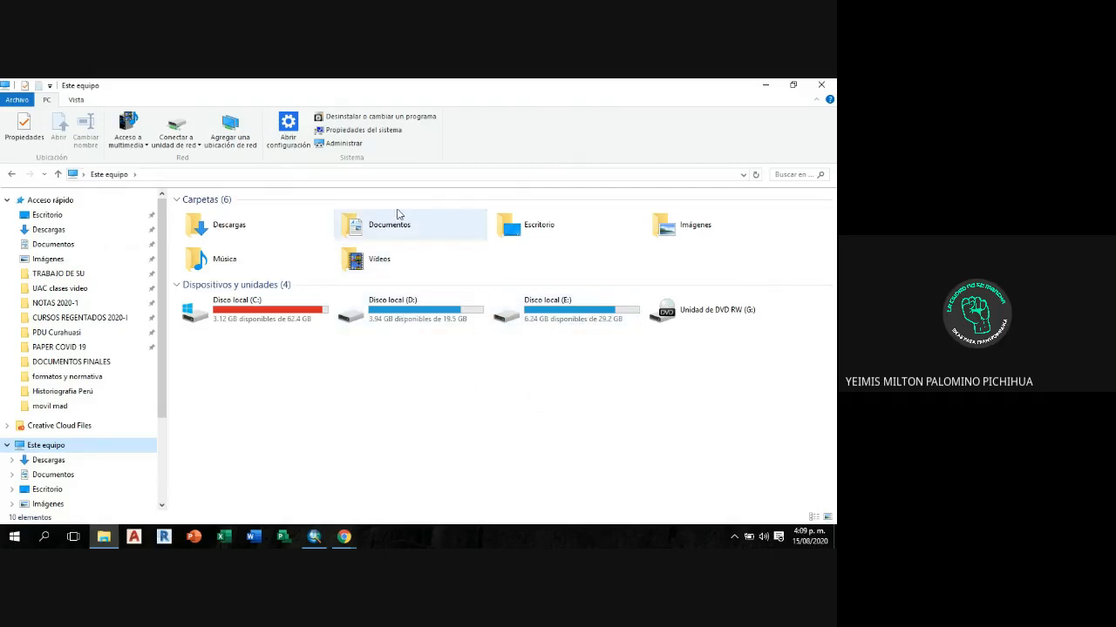
pyautogui.click(285, 319)
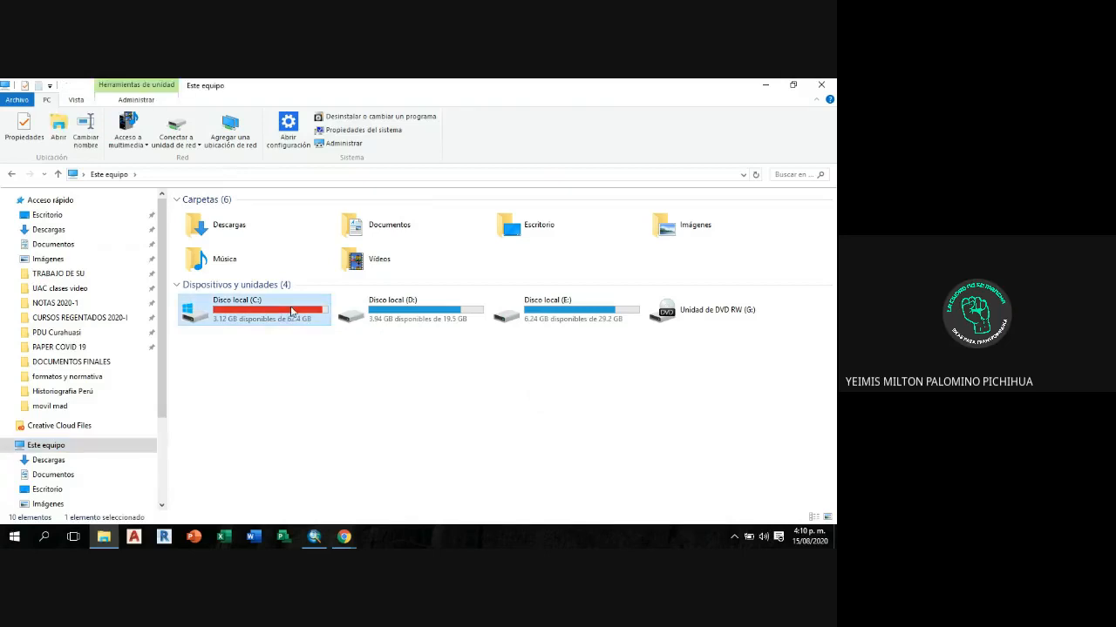
pyautogui.rightClick(292, 311)
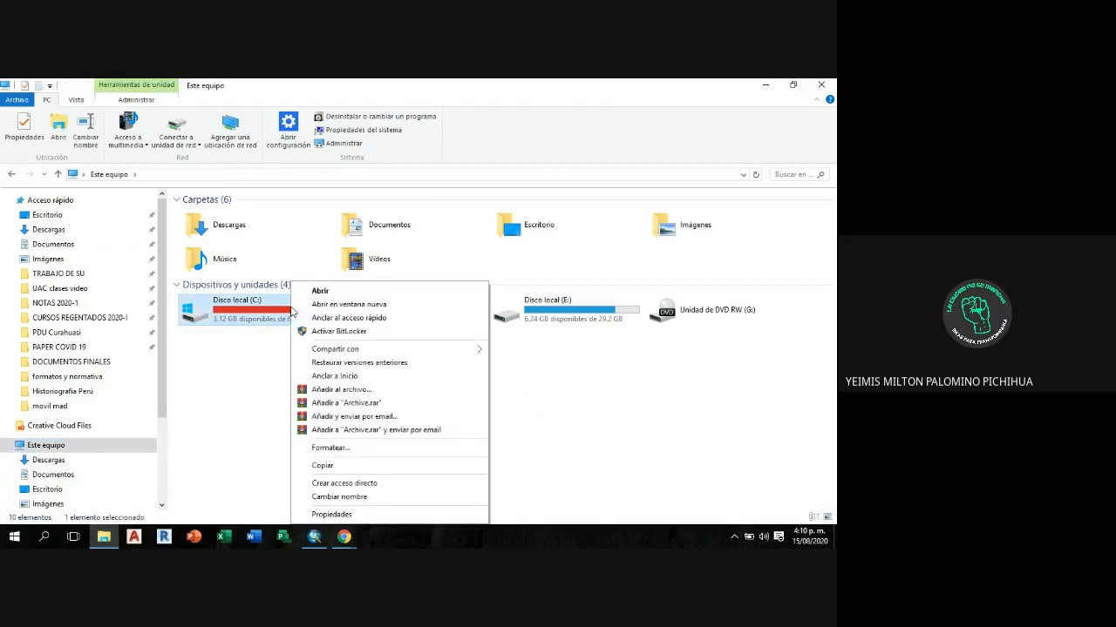
pyautogui.click(363, 516)
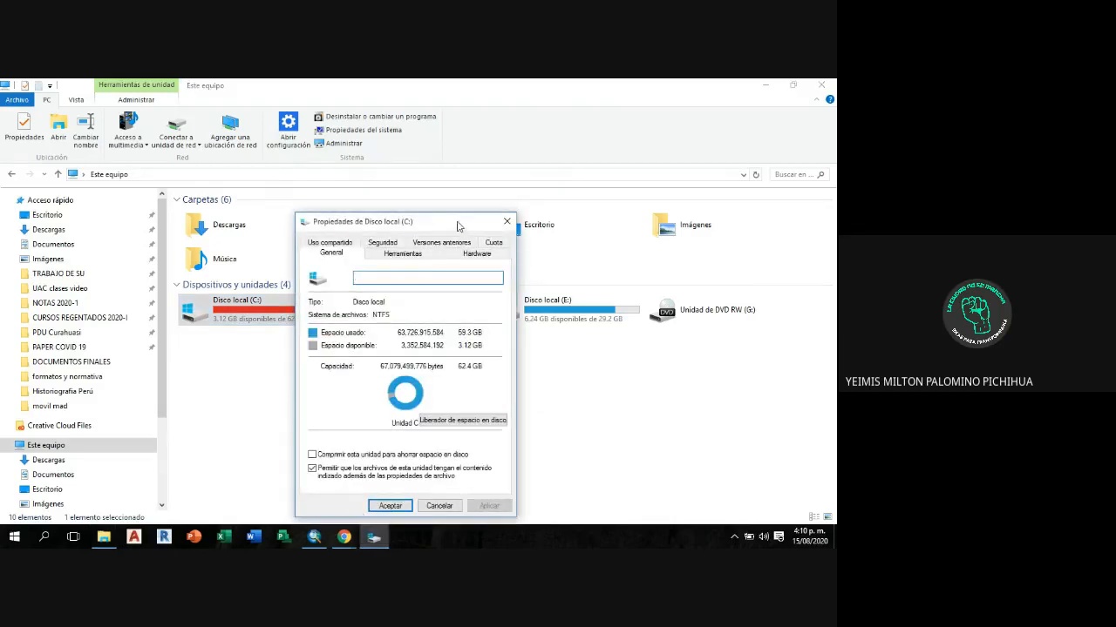
pyautogui.moveTo(457, 227); pyautogui.dragTo(467, 116)
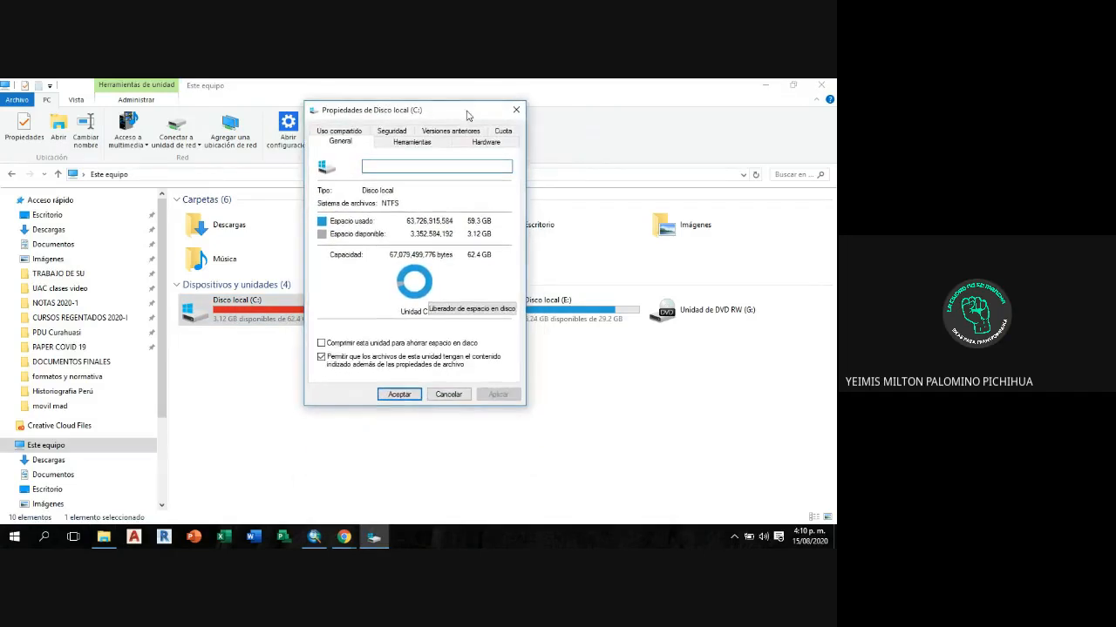
pyautogui.click(475, 312)
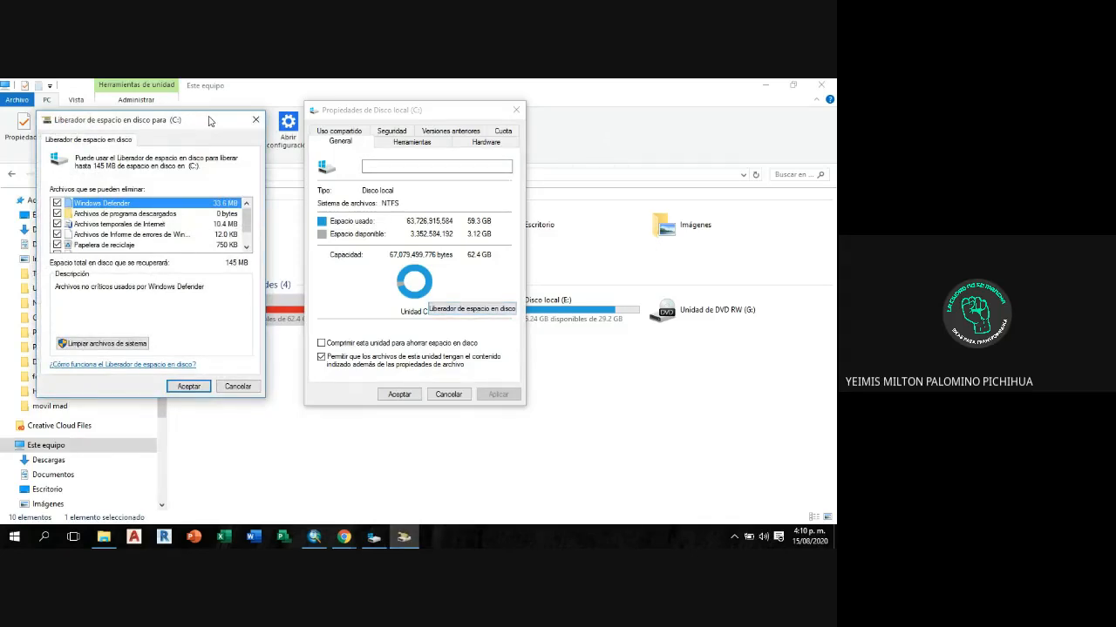
# Step: Permanently delete the checked file categories with Disk Cleanup for drive C: and close the drive's properties
pyautogui.moveTo(209, 120); pyautogui.dragTo(247, 111)
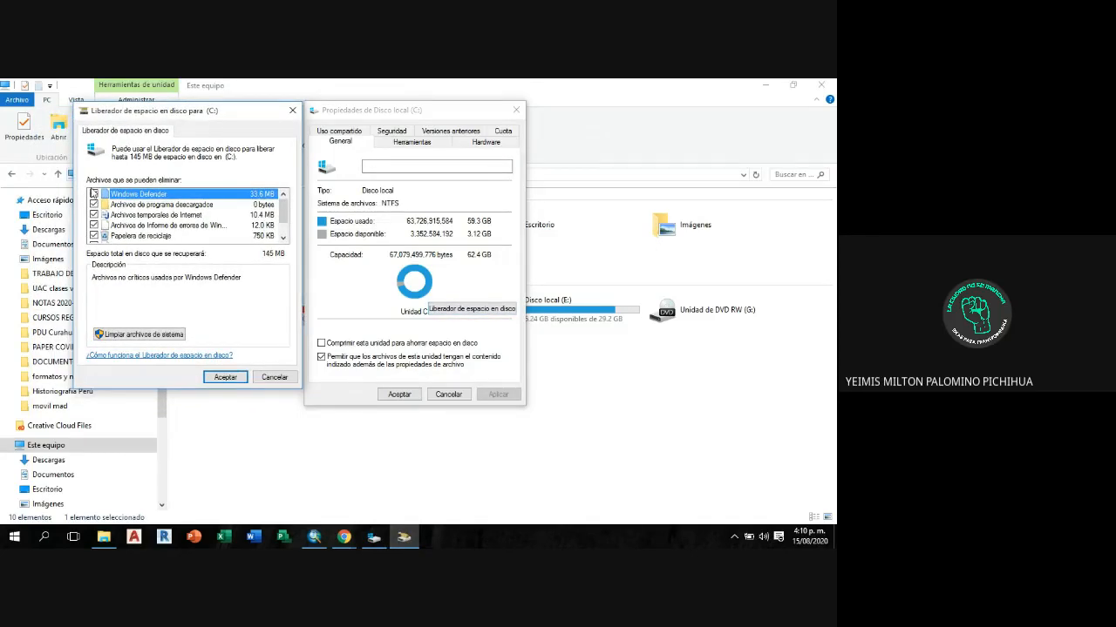
pyautogui.moveTo(284, 208)
pyautogui.mouseDown()
pyautogui.moveTo(284, 234)
pyautogui.moveTo(284, 206)
pyautogui.mouseUp()
pyautogui.moveTo(282, 212)
pyautogui.mouseDown()
pyautogui.moveTo(283, 225)
pyautogui.moveTo(283, 200)
pyautogui.moveTo(284, 234)
pyautogui.moveTo(284, 194)
pyautogui.mouseUp()
pyautogui.click(224, 378)
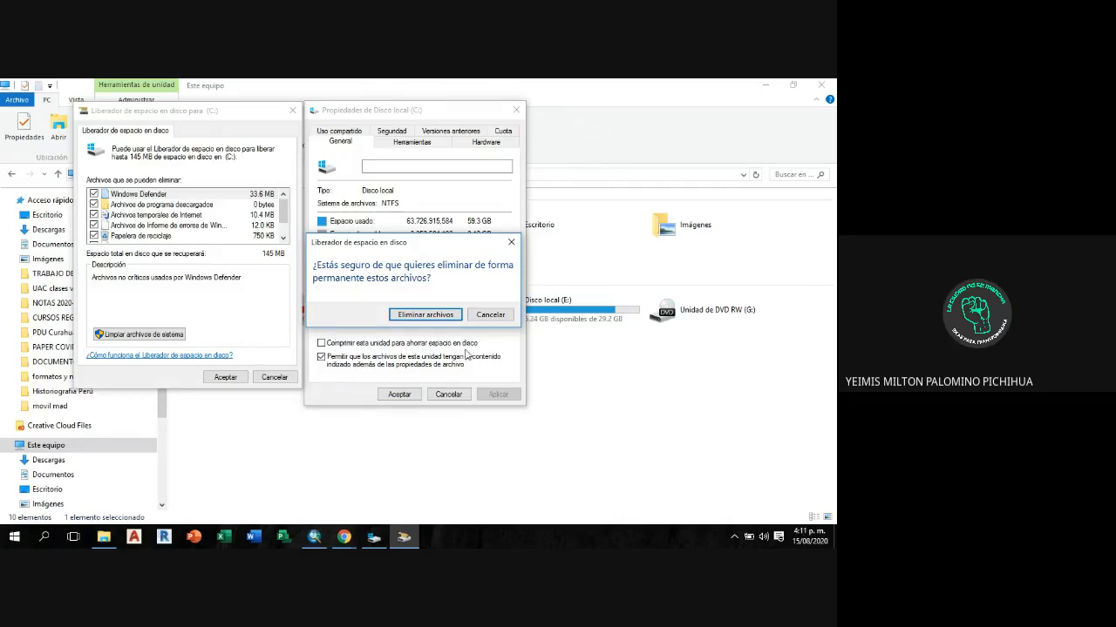
pyautogui.click(426, 315)
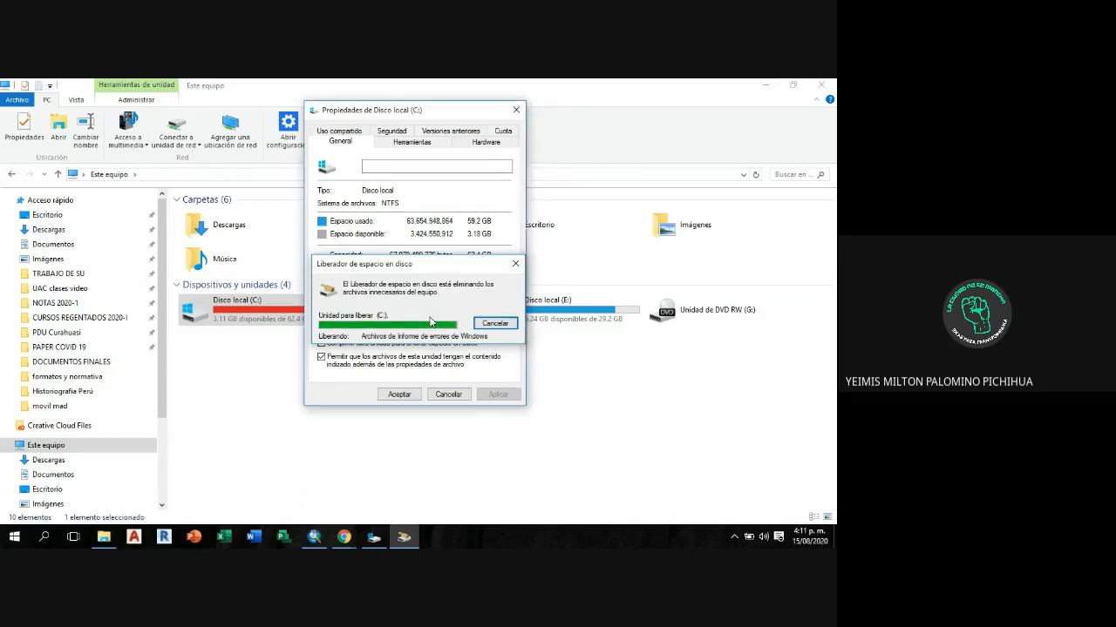
pyautogui.click(411, 395)
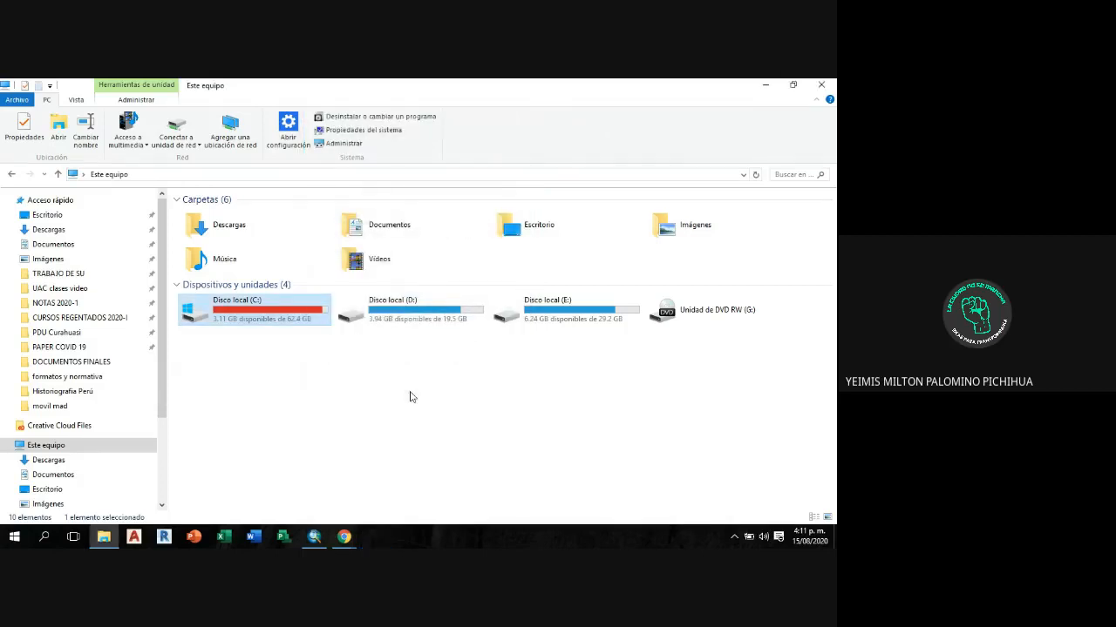
# Step: Refresh the Este equipo view to update the free space shown for the drives
pyautogui.rightClick(366, 380)
pyautogui.click(417, 430)
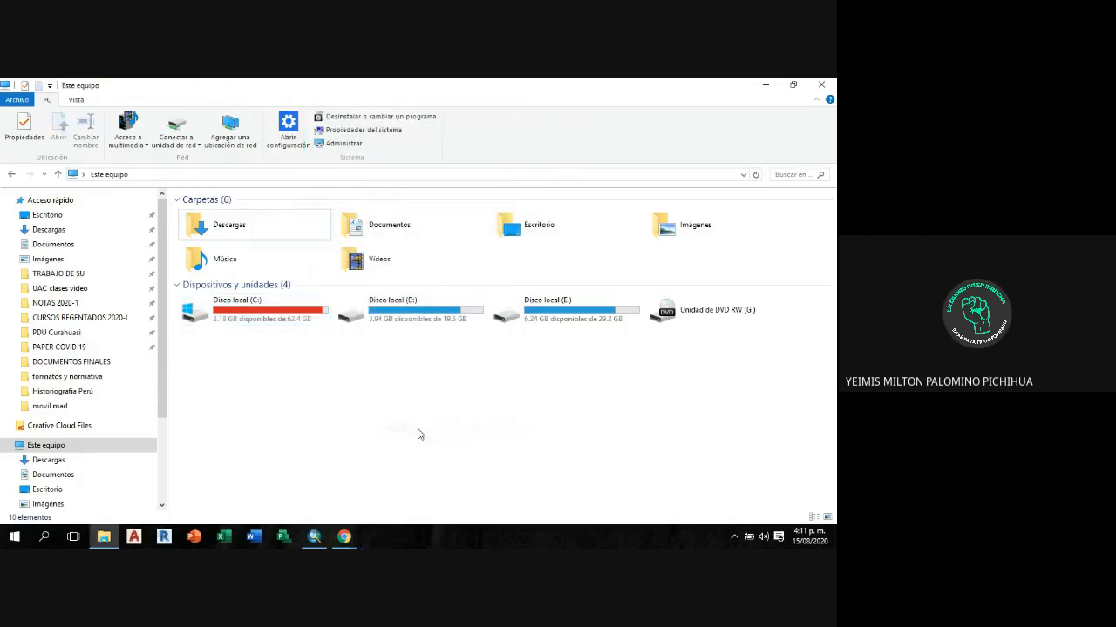
pyautogui.rightClick(334, 387)
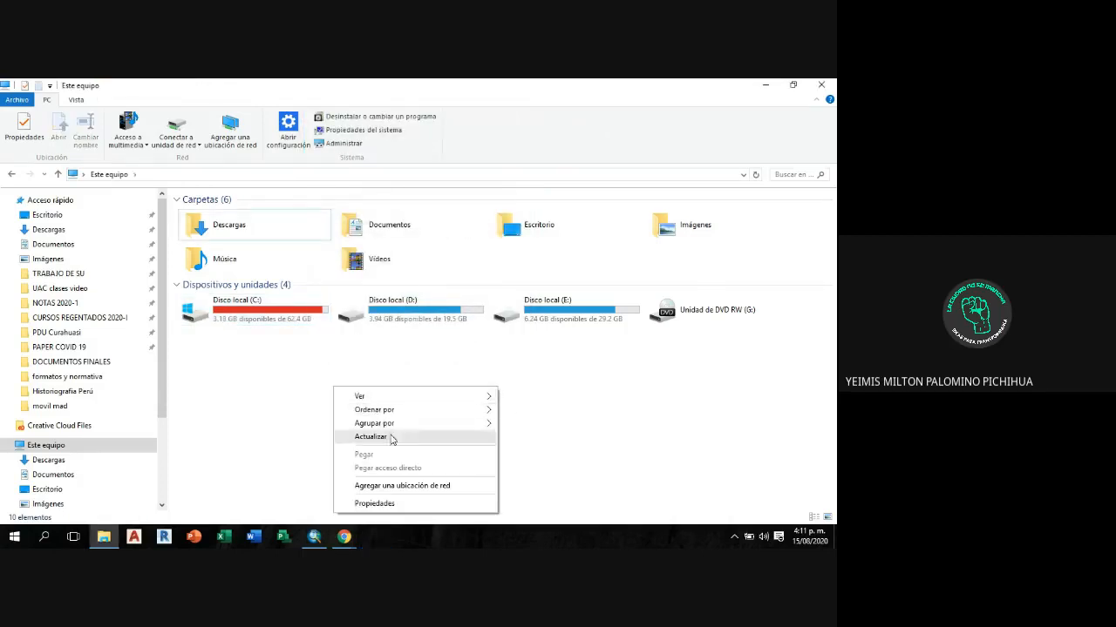
pyautogui.click(359, 436)
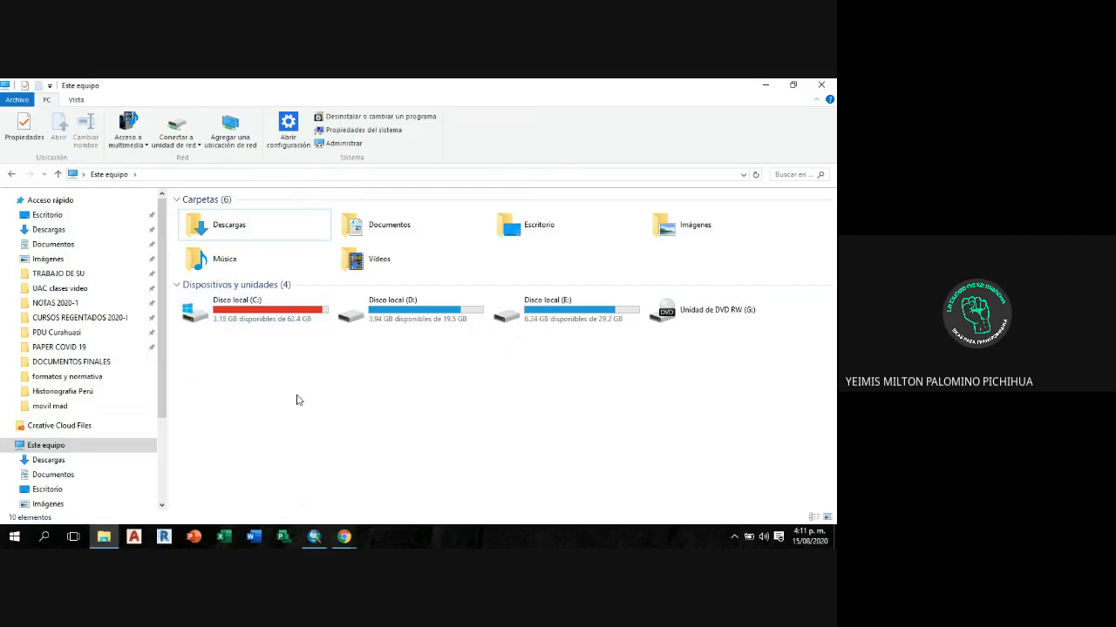
# Step: View the contents of the Descargas folder, briefly switching to ArcMap and back to File Explorer
pyautogui.click(87, 243)
pyautogui.click(87, 229)
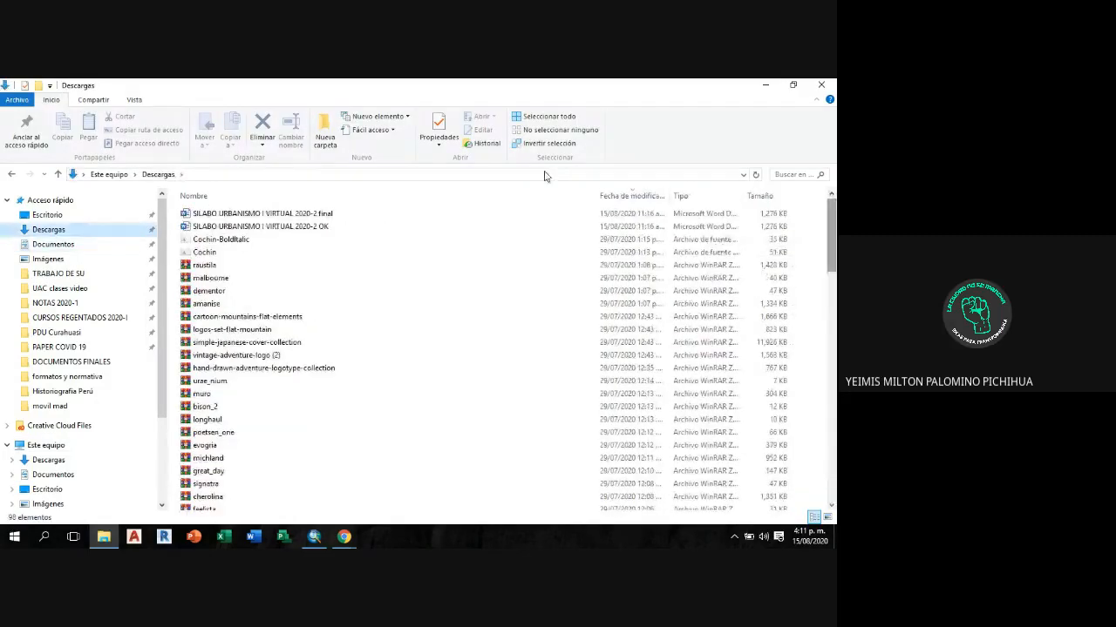
pyautogui.click(766, 84)
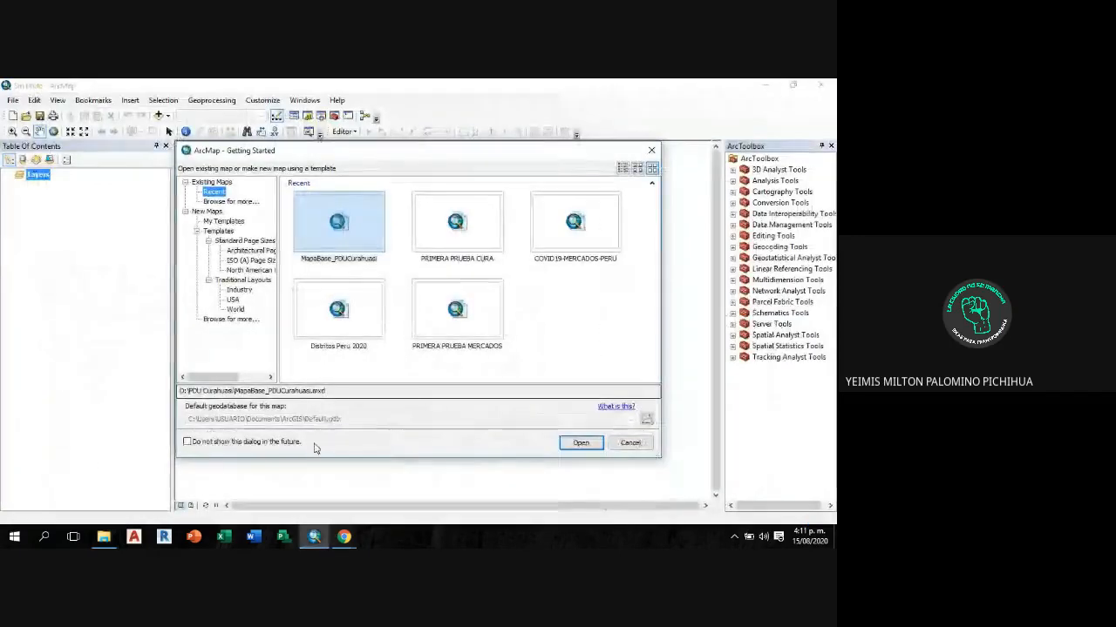
pyautogui.click(105, 538)
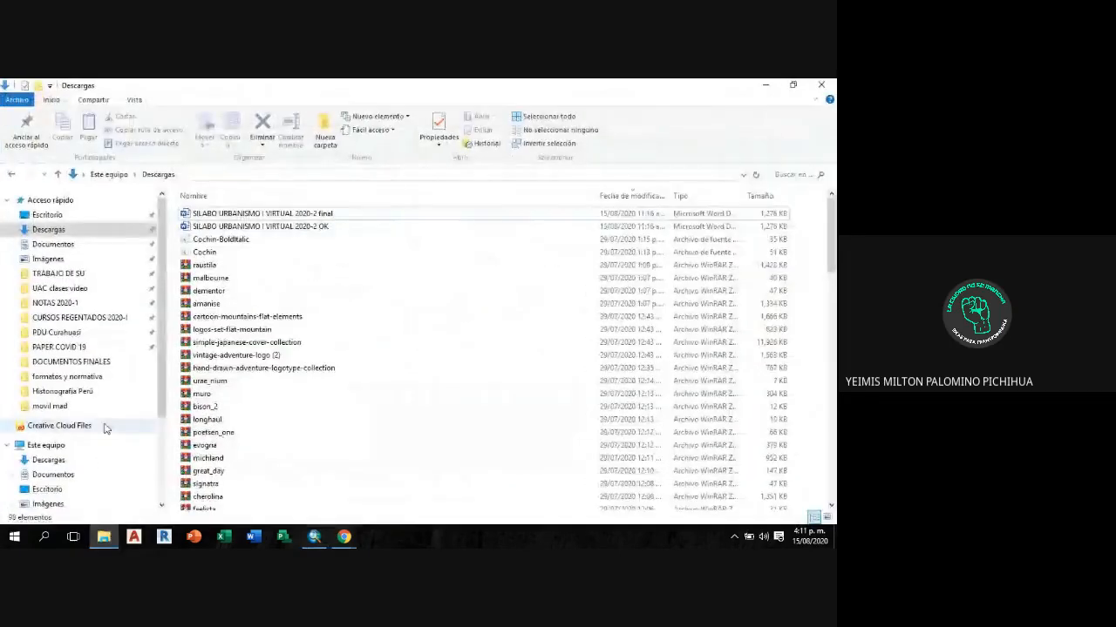
# Step: Go back to the Este equipo overview and close File Explorer to return to ArcMap
pyautogui.scroll(-1, 120, 399)
pyautogui.scroll(-1, 121, 399)
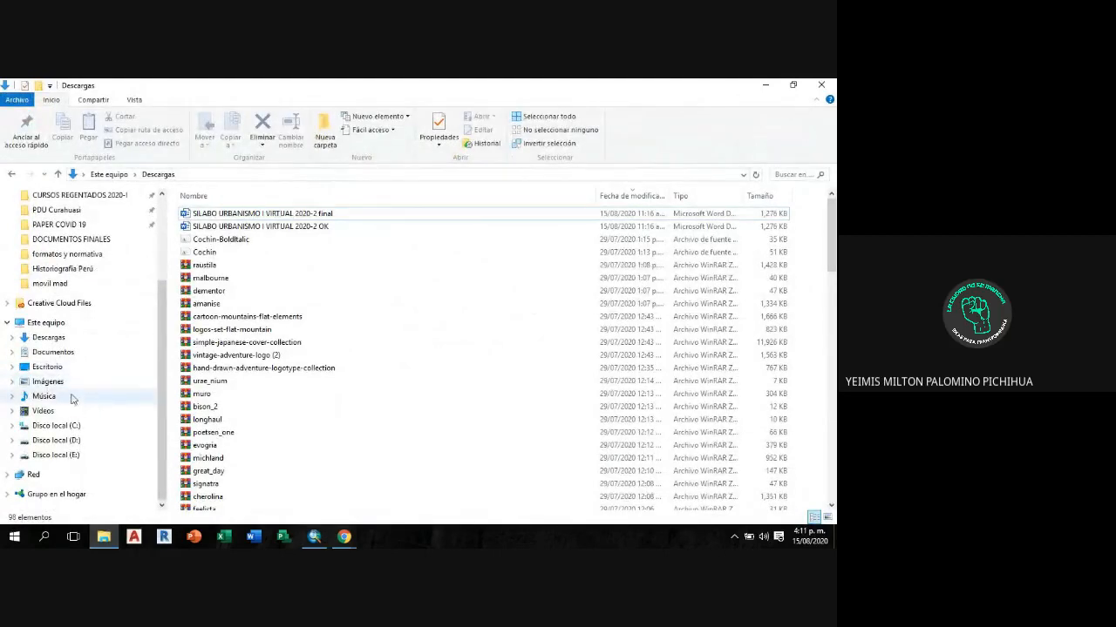
pyautogui.scroll(2, 70, 392)
pyautogui.click(64, 426)
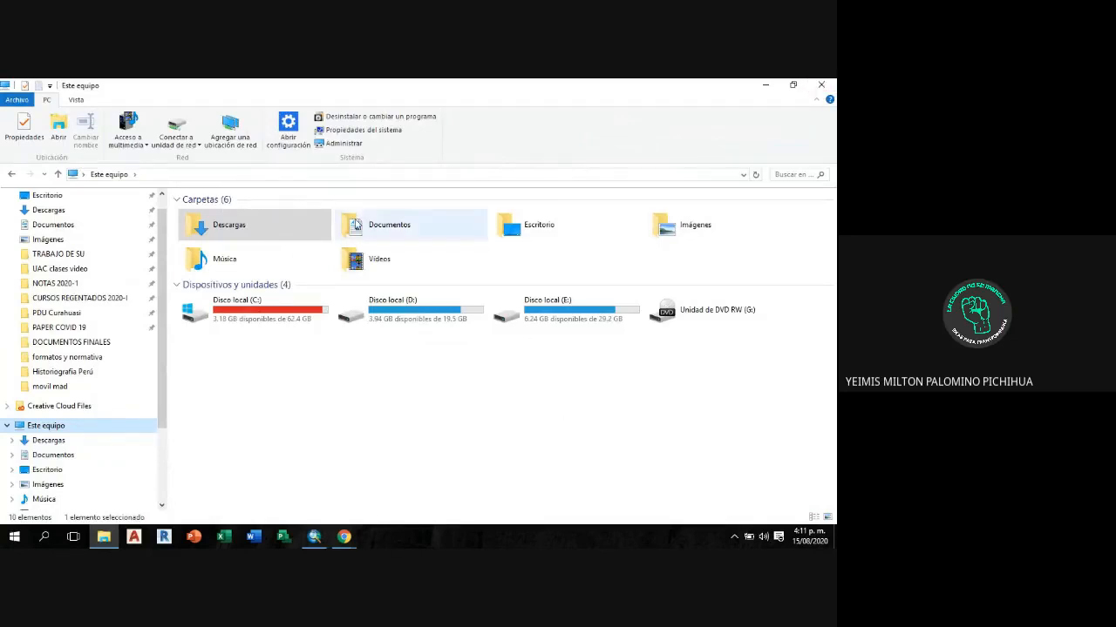
pyautogui.click(824, 87)
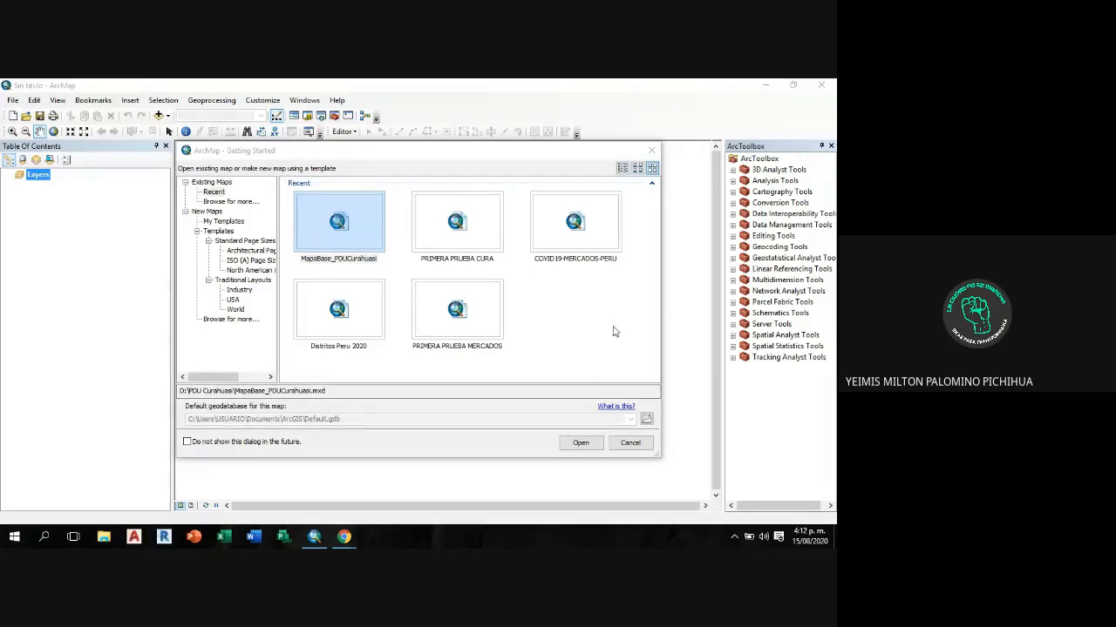
# Step: Dismiss the Getting Started dialog to work in a blank map, and briefly view the data frame's coordinate system properties
pyautogui.click(630, 445)
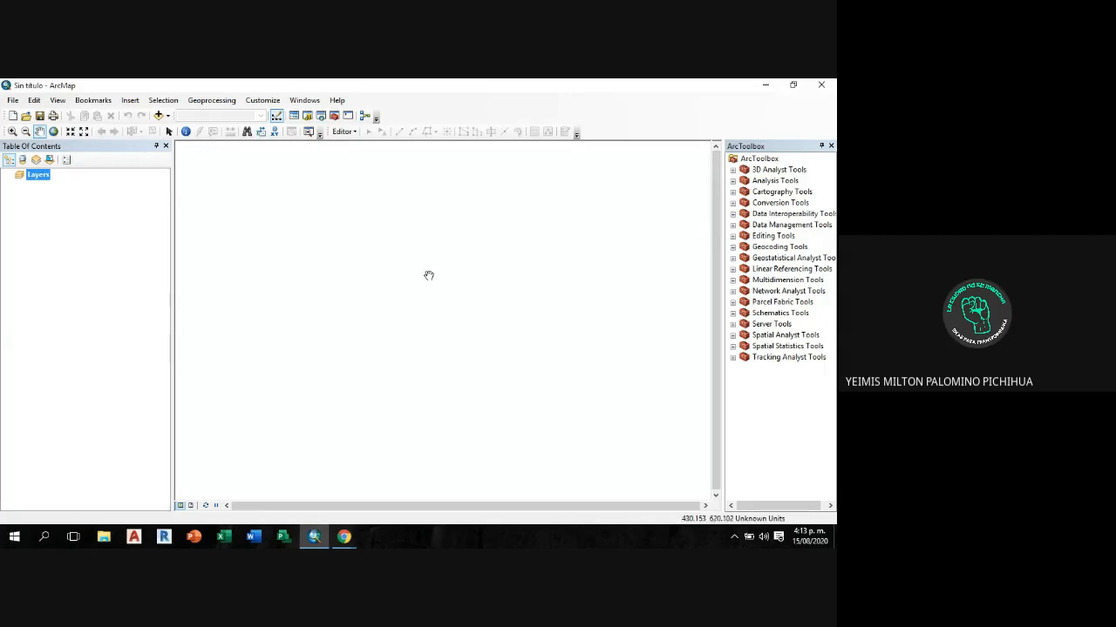
pyautogui.rightClick(324, 231)
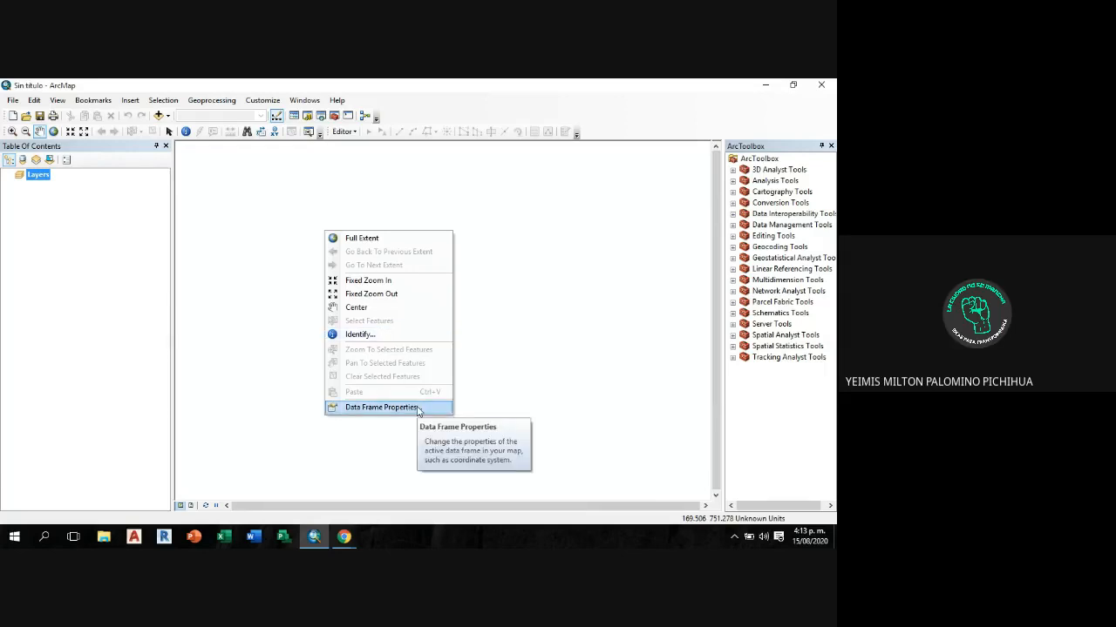
pyautogui.click(382, 407)
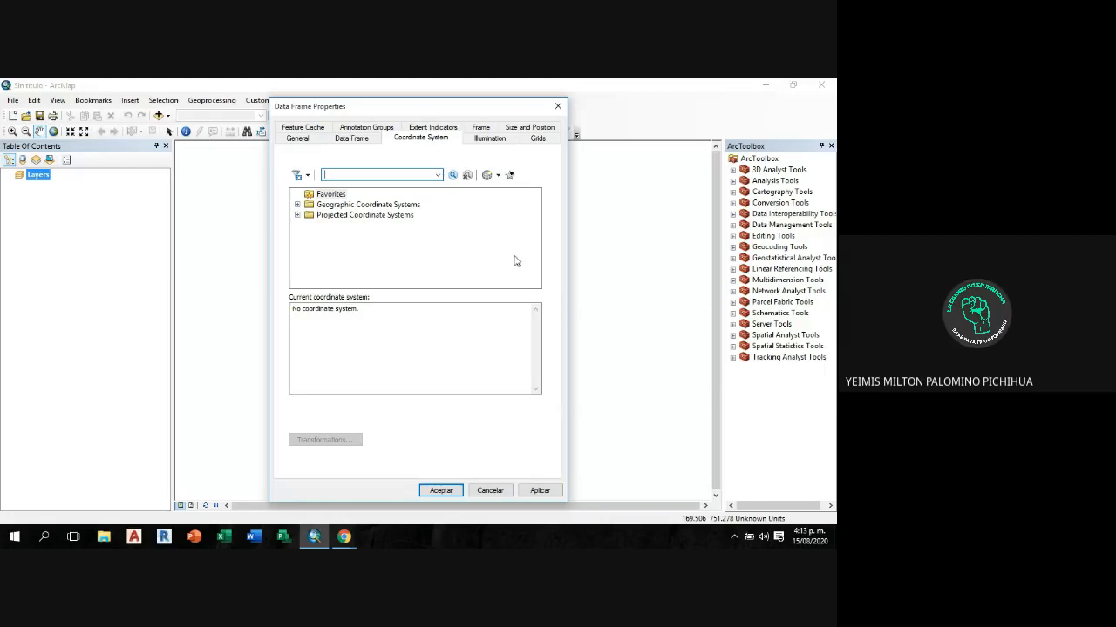
pyautogui.click(559, 107)
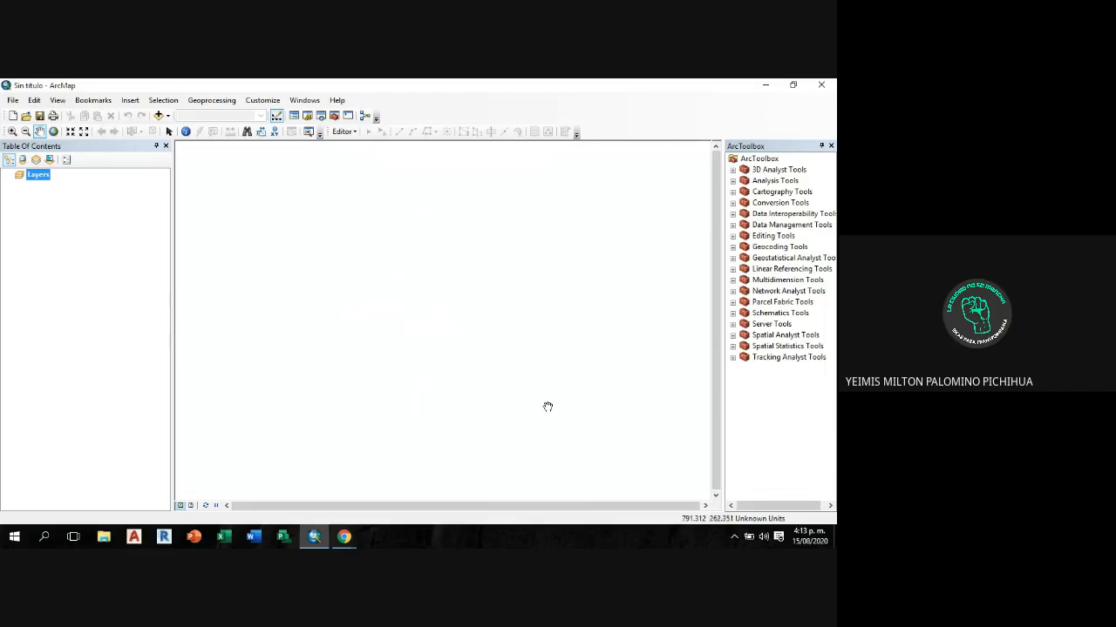
pyautogui.rightClick(444, 281)
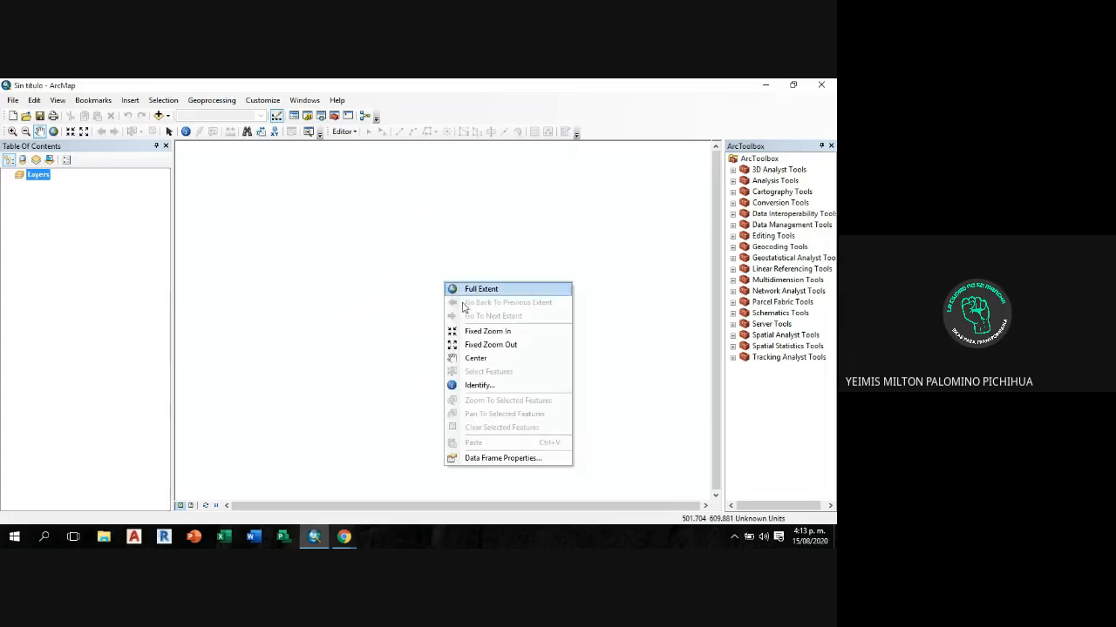
pyautogui.click(502, 460)
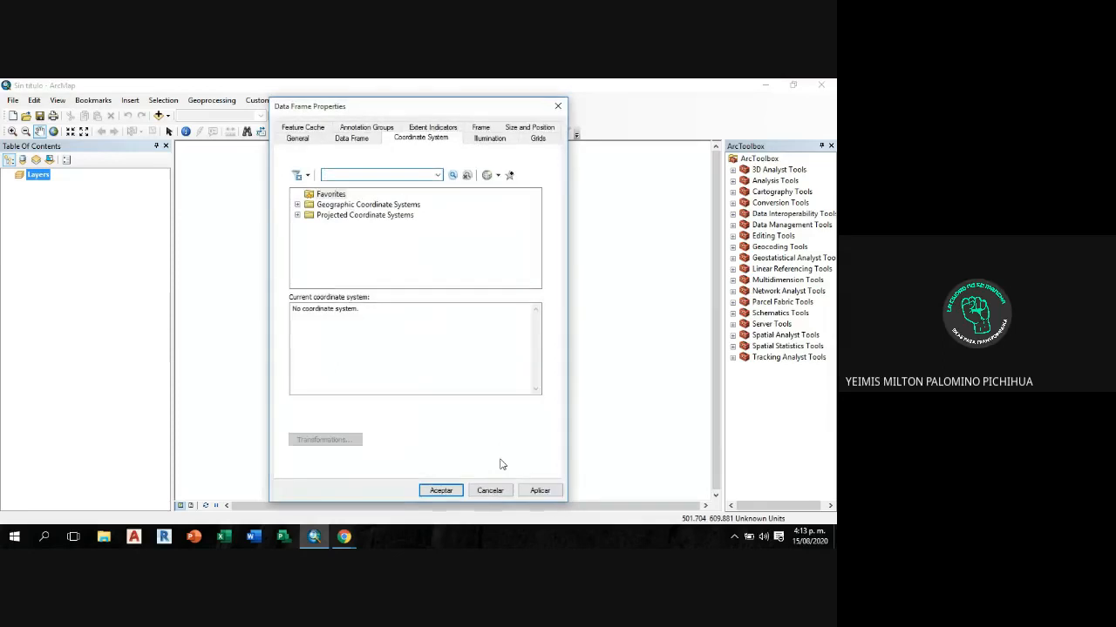
pyautogui.moveTo(505, 113); pyautogui.dragTo(499, 110)
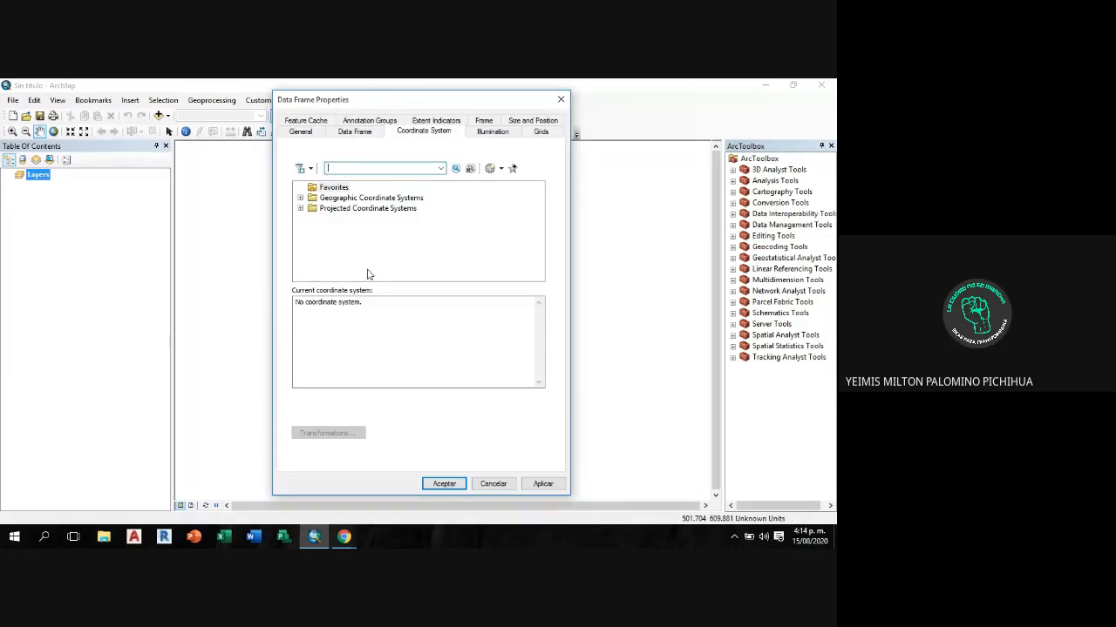
pyautogui.click(378, 211)
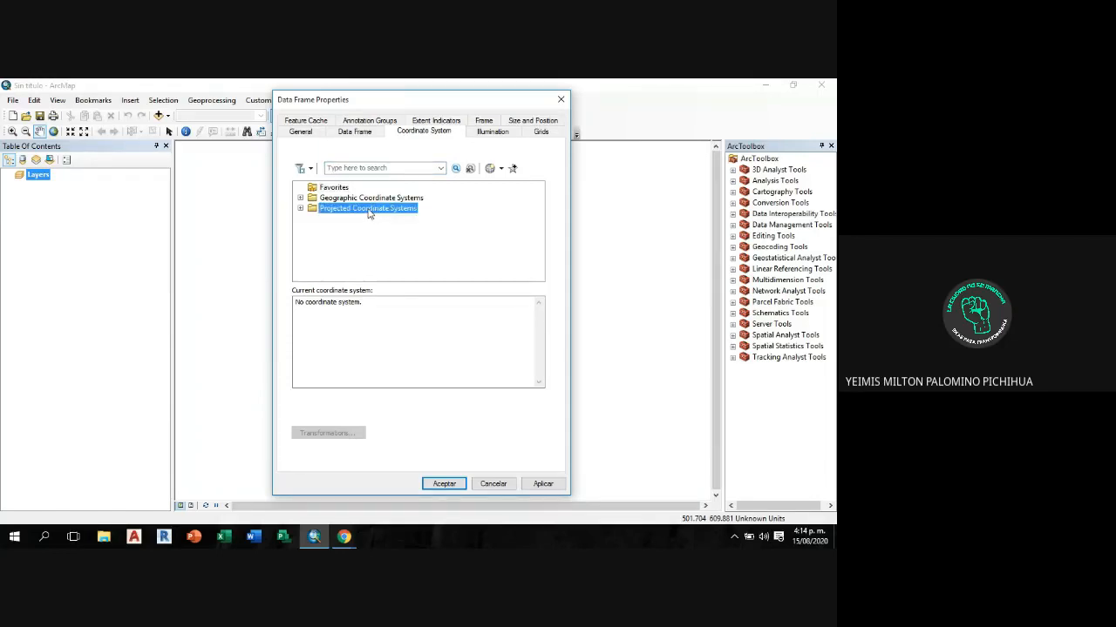
pyautogui.doubleClick(370, 210)
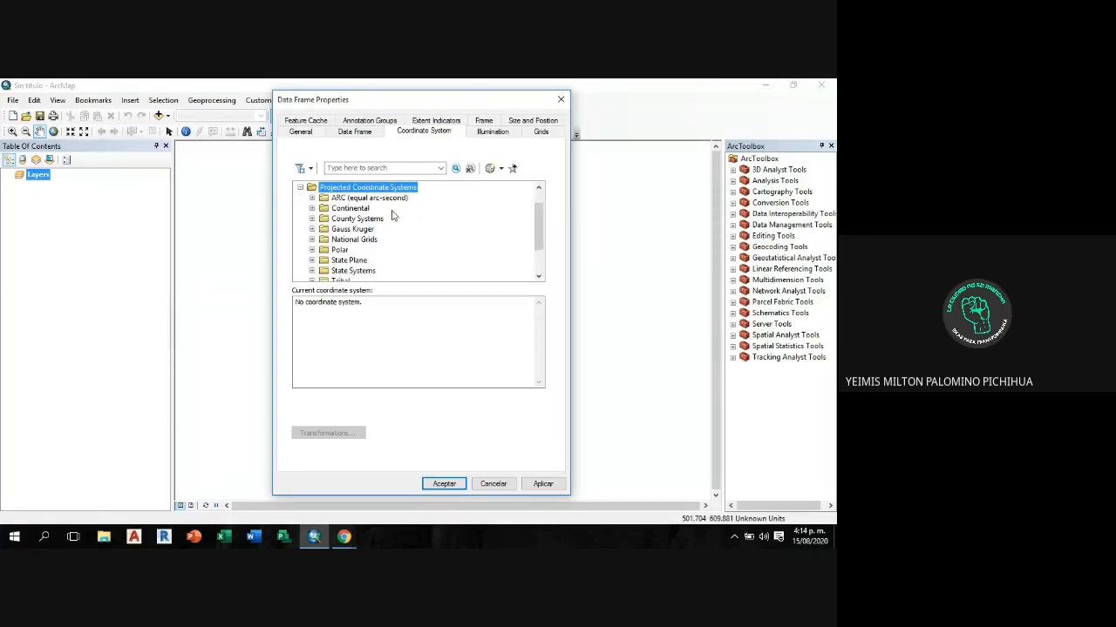
pyautogui.scroll(-2, 392, 215)
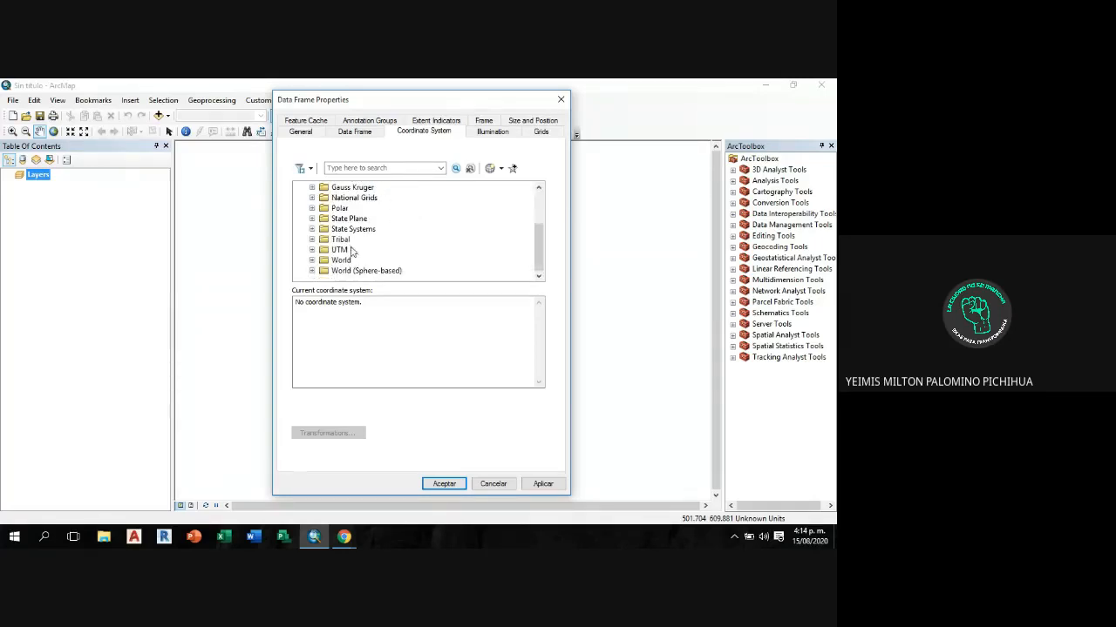
pyautogui.click(345, 250)
pyautogui.doubleClick(343, 251)
pyautogui.scroll(-2, 417, 239)
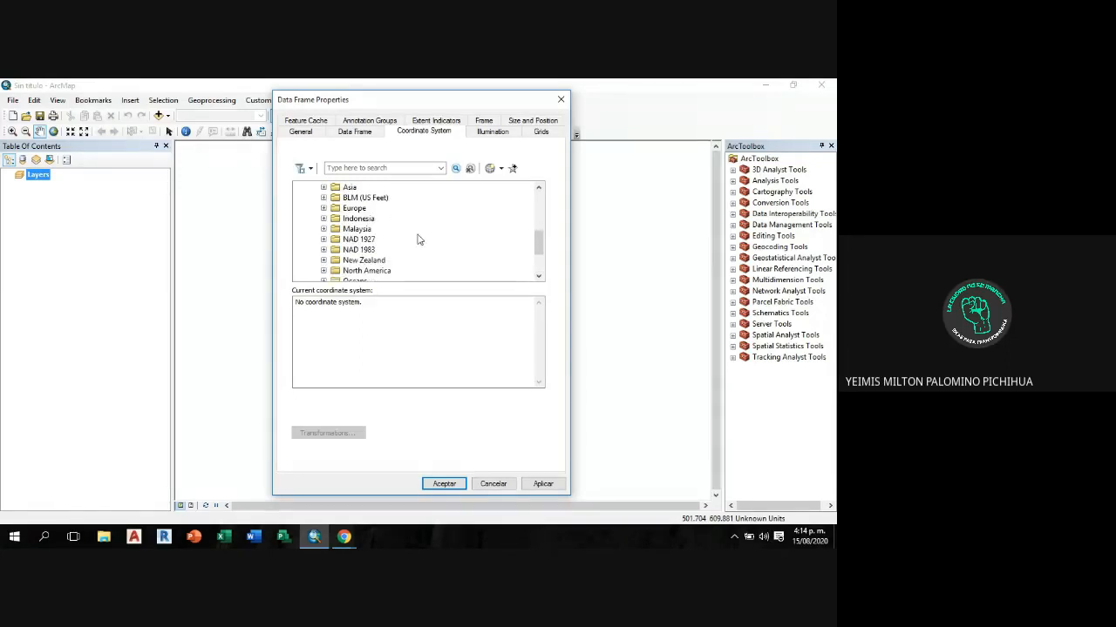
pyautogui.scroll(-1, 416, 240)
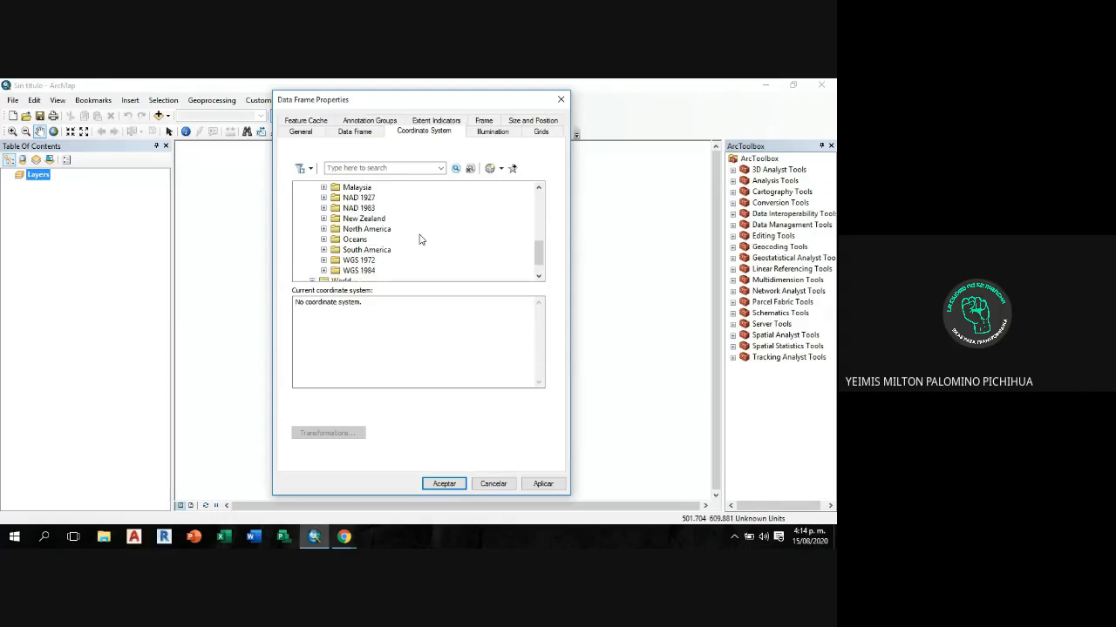
pyautogui.scroll(3, 418, 239)
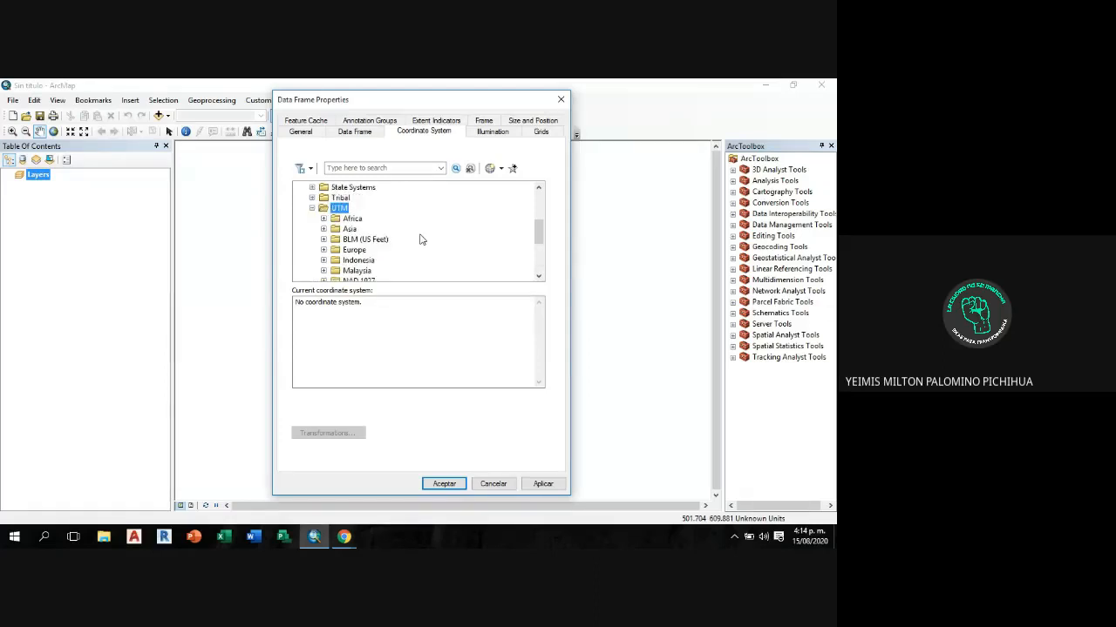
pyautogui.scroll(-3, 419, 240)
pyautogui.scroll(-2, 419, 240)
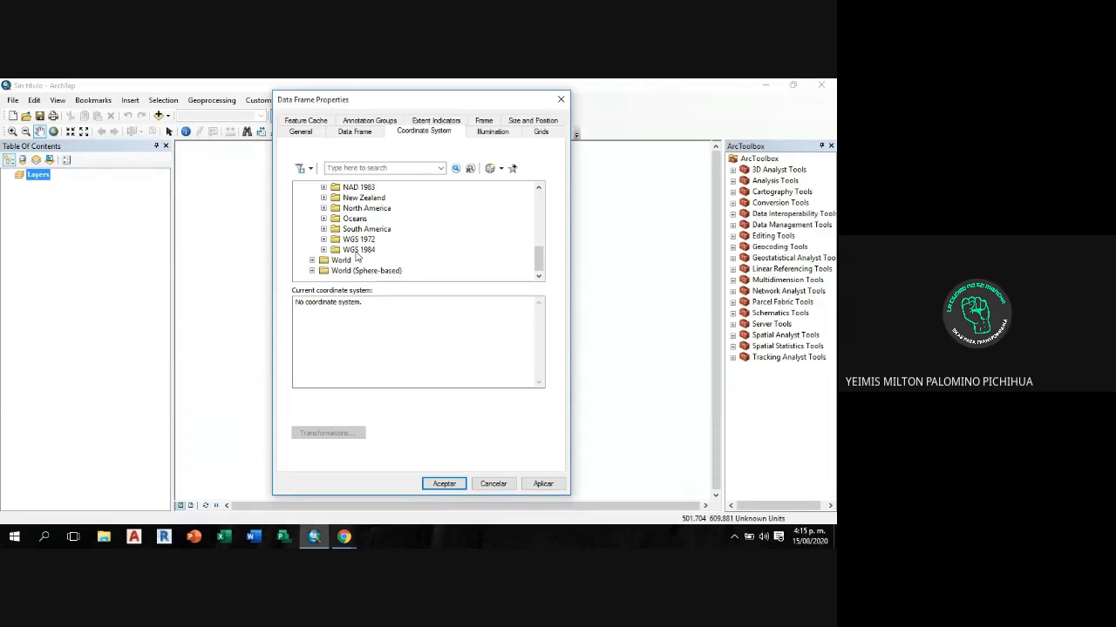
pyautogui.press('Escape')
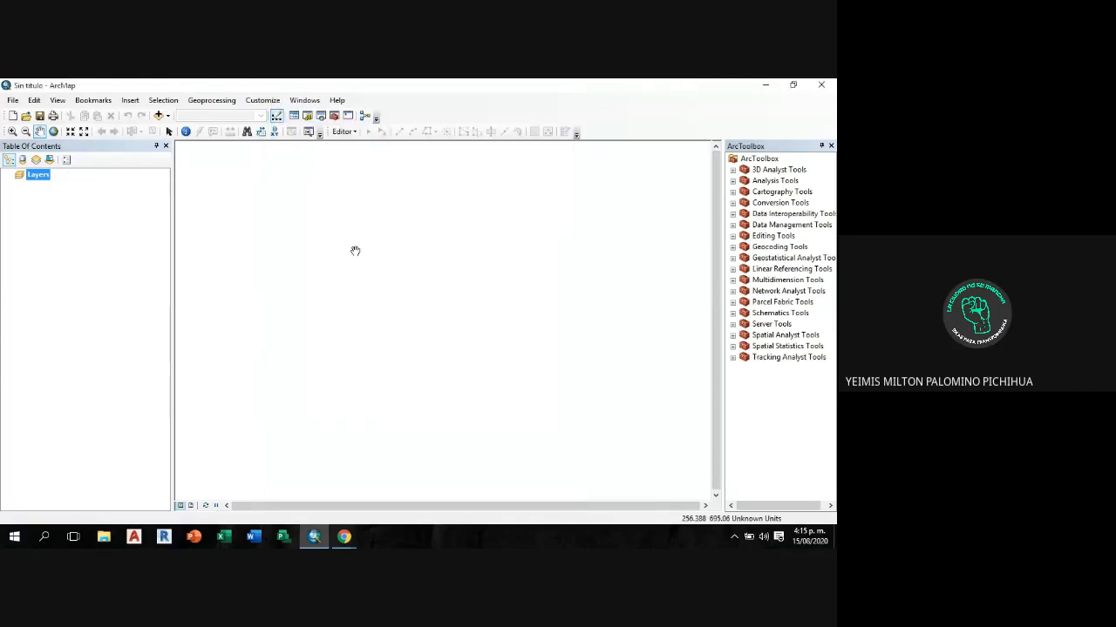
# Step: In the data frame's coordinate system properties, expand Projected Coordinate Systems, UTM and WGS 1984
pyautogui.rightClick(423, 269)
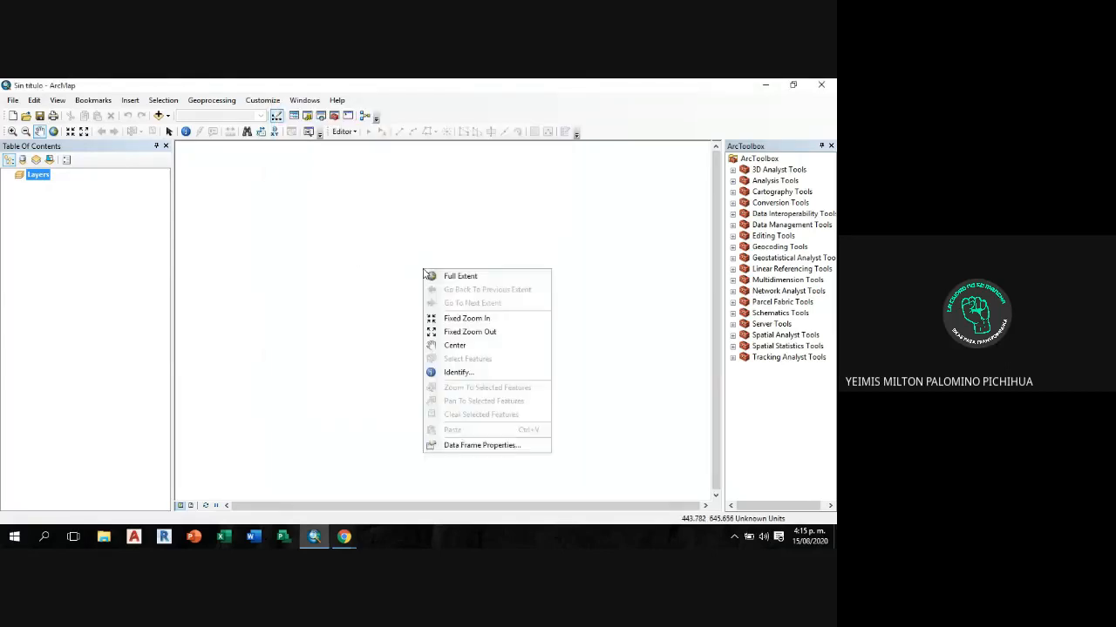
pyautogui.click(461, 446)
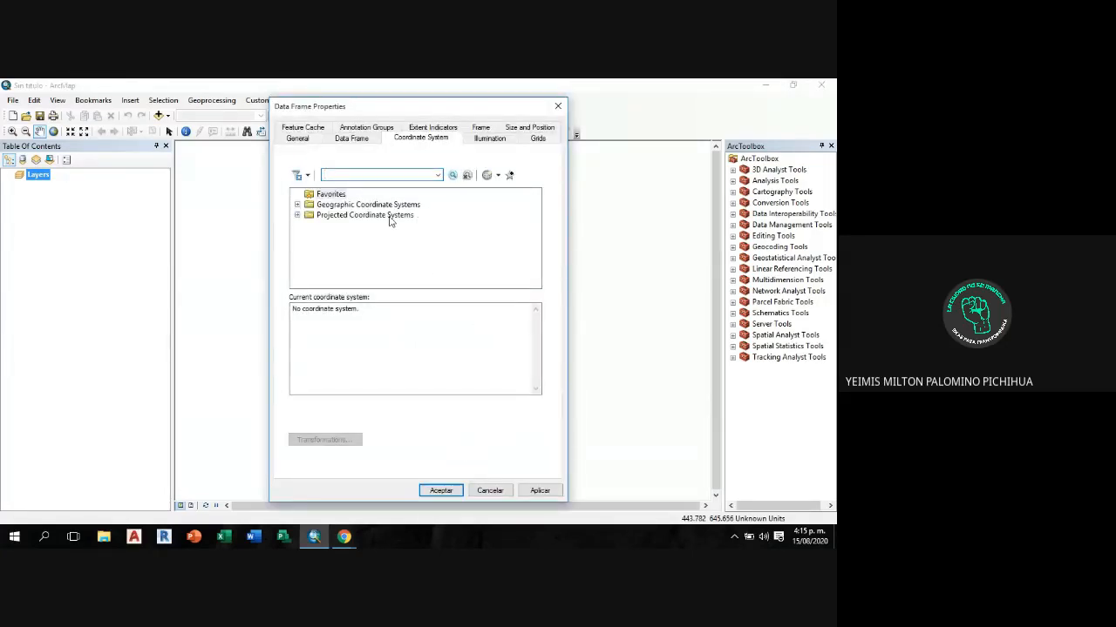
pyautogui.doubleClick(390, 217)
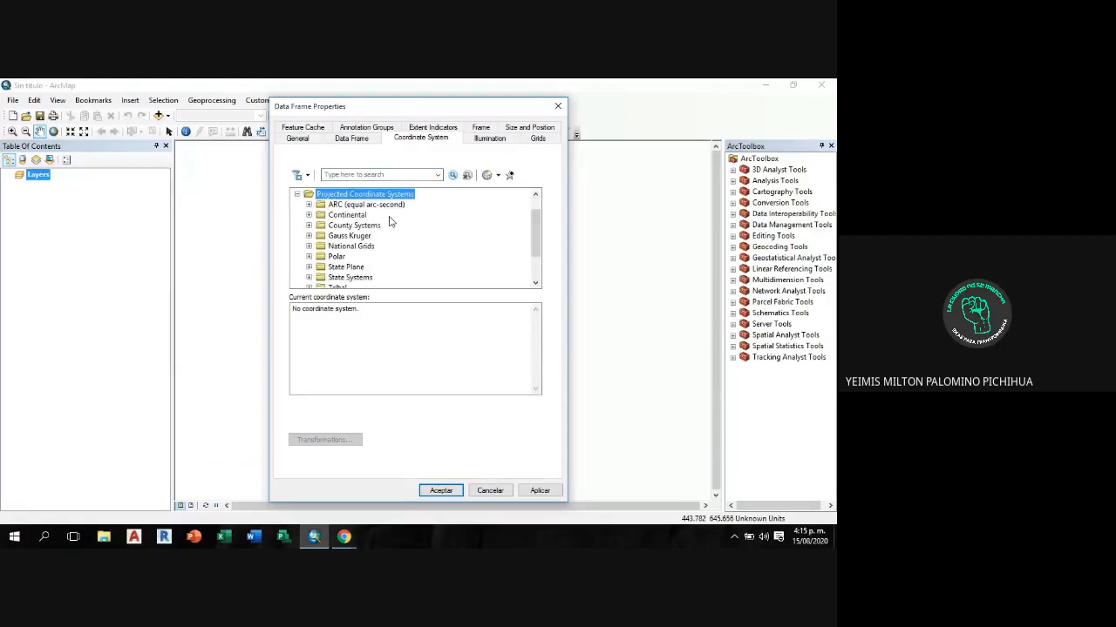
pyautogui.scroll(-2, 394, 221)
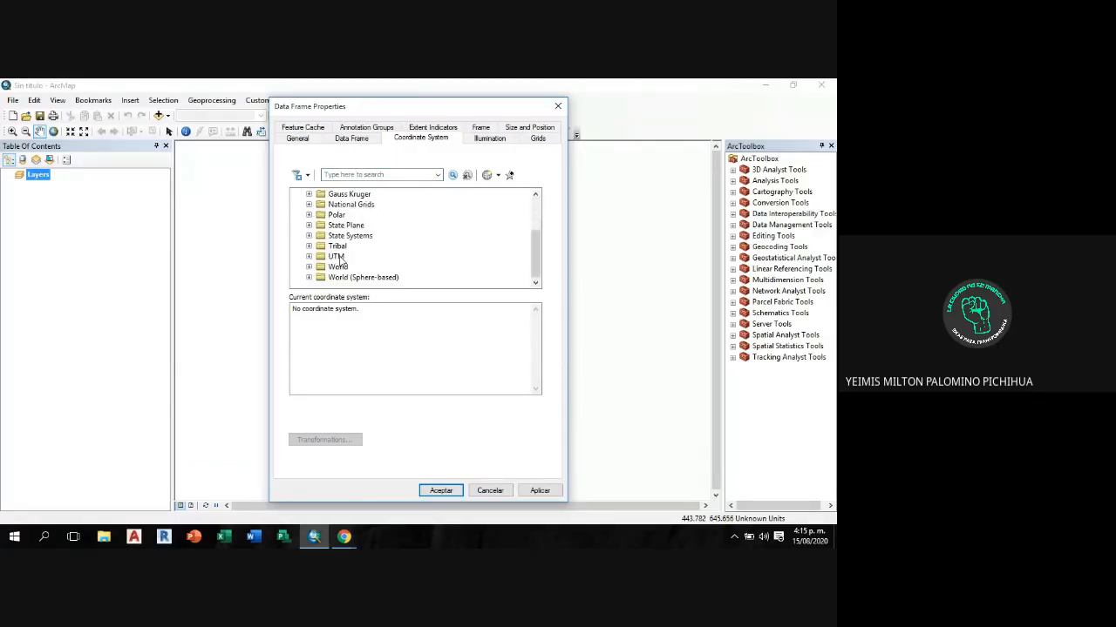
pyautogui.doubleClick(338, 257)
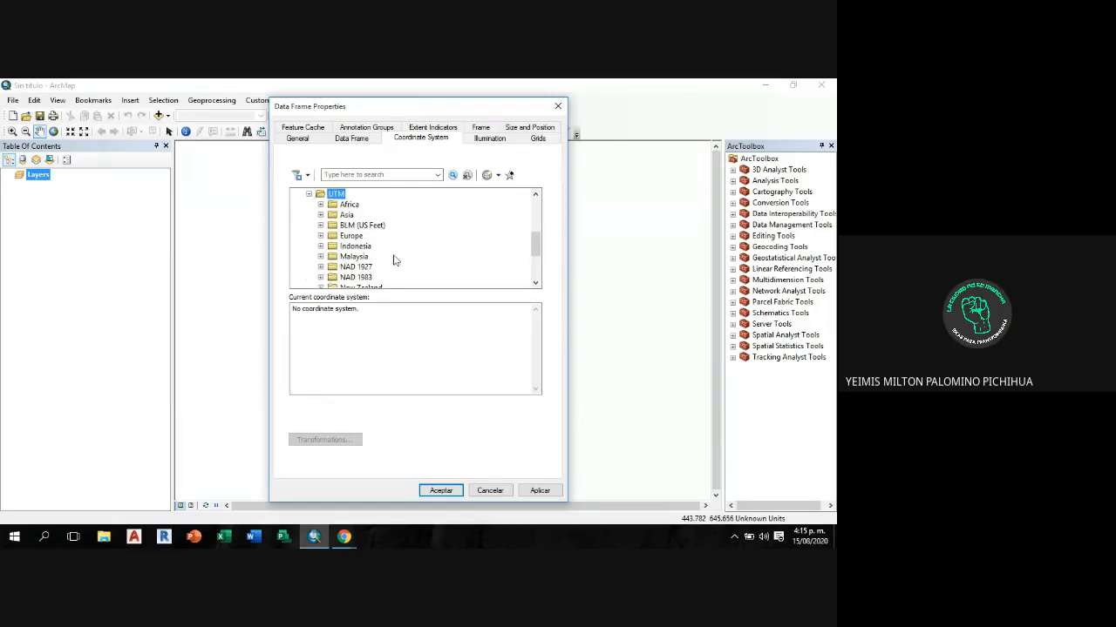
pyautogui.scroll(-2, 424, 234)
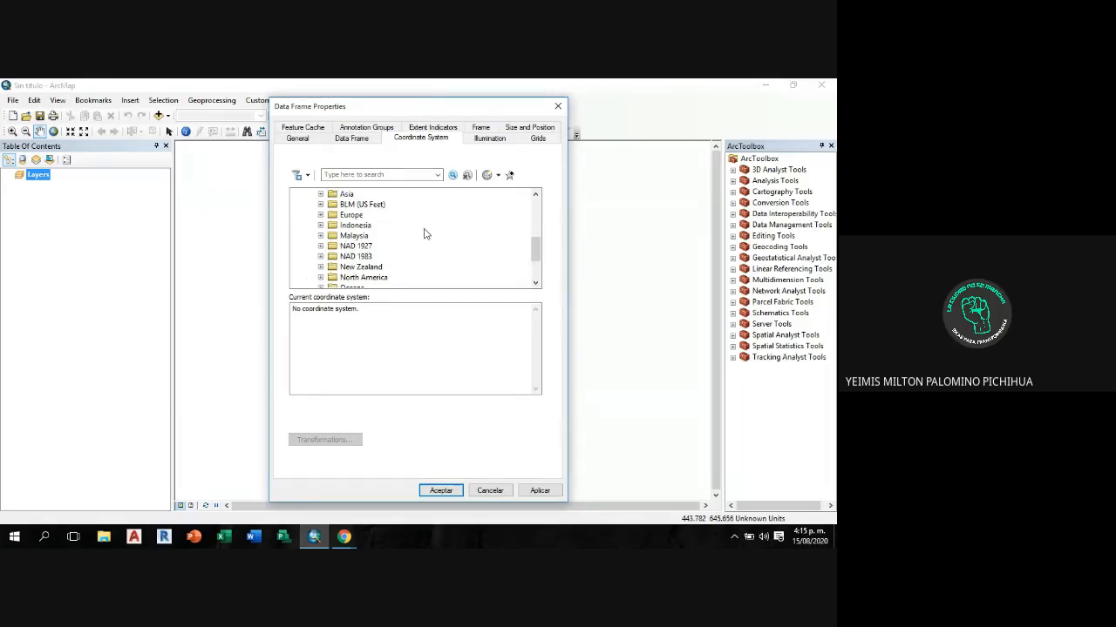
pyautogui.scroll(-2, 424, 234)
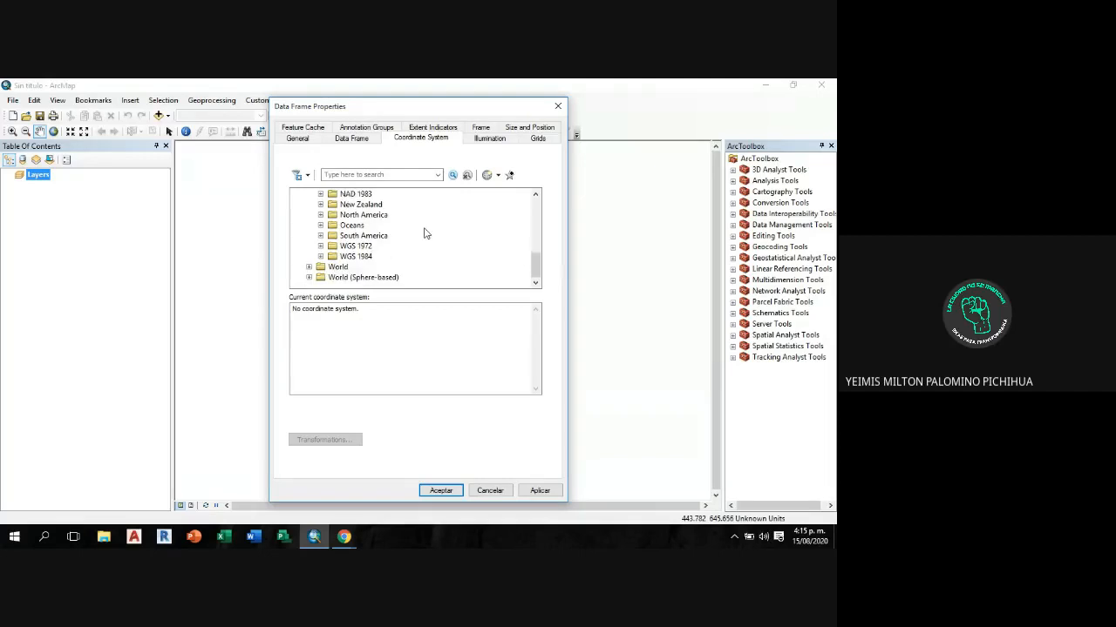
pyautogui.click(367, 258)
pyautogui.doubleClick(366, 256)
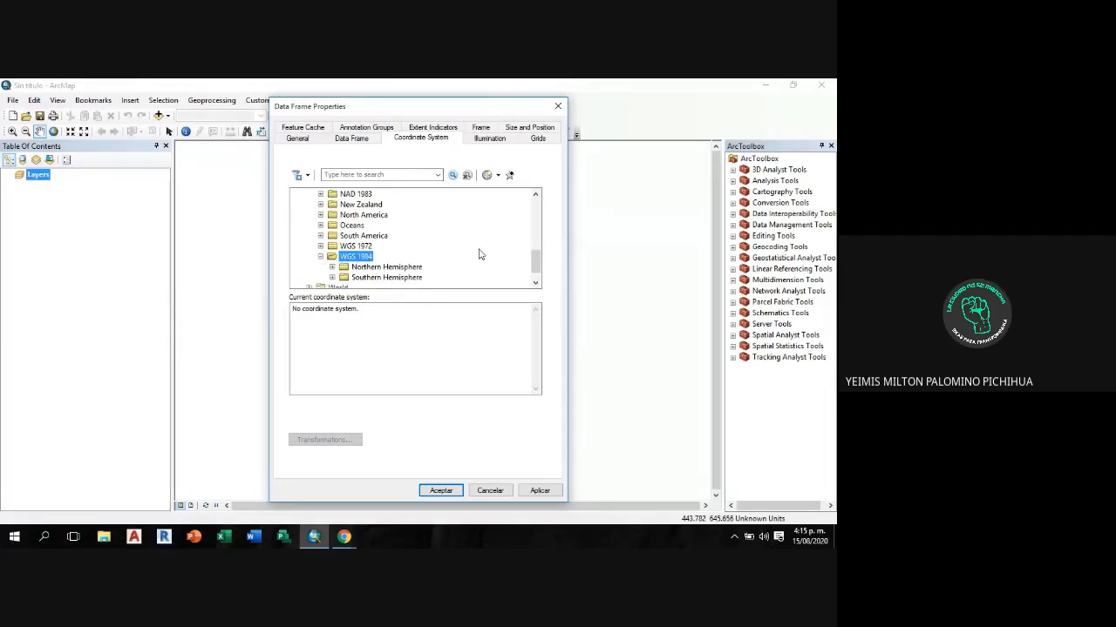
# Step: Assign WGS 1984 UTM Zone 18S from the Southern Hemisphere folder as the data frame's coordinate system, apply it and close the properties
pyautogui.scroll(-1, 471, 251)
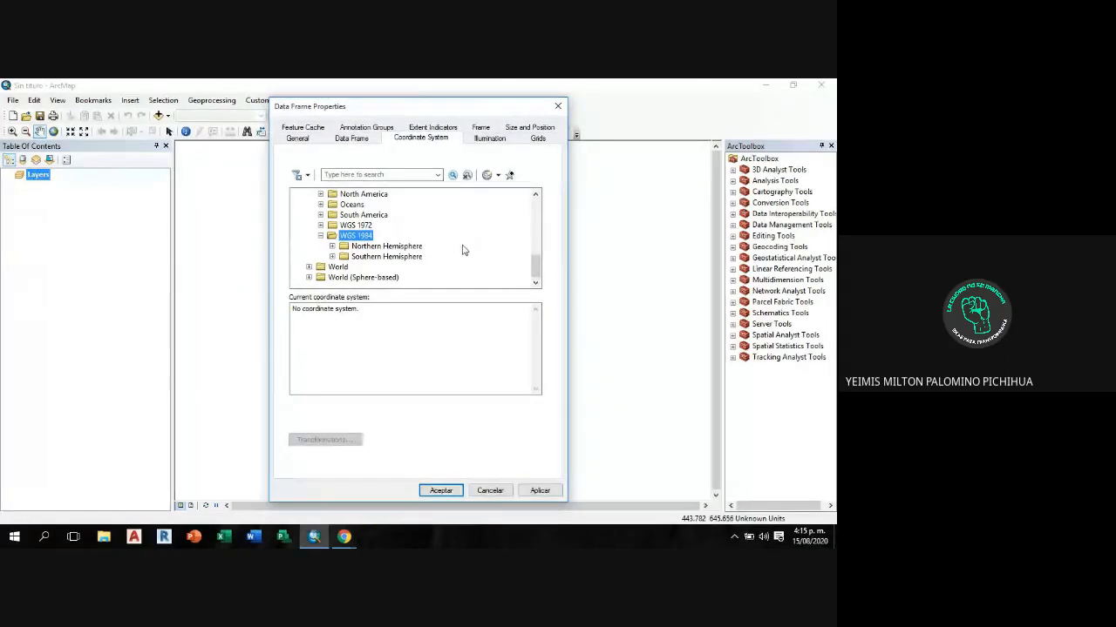
pyautogui.click(414, 258)
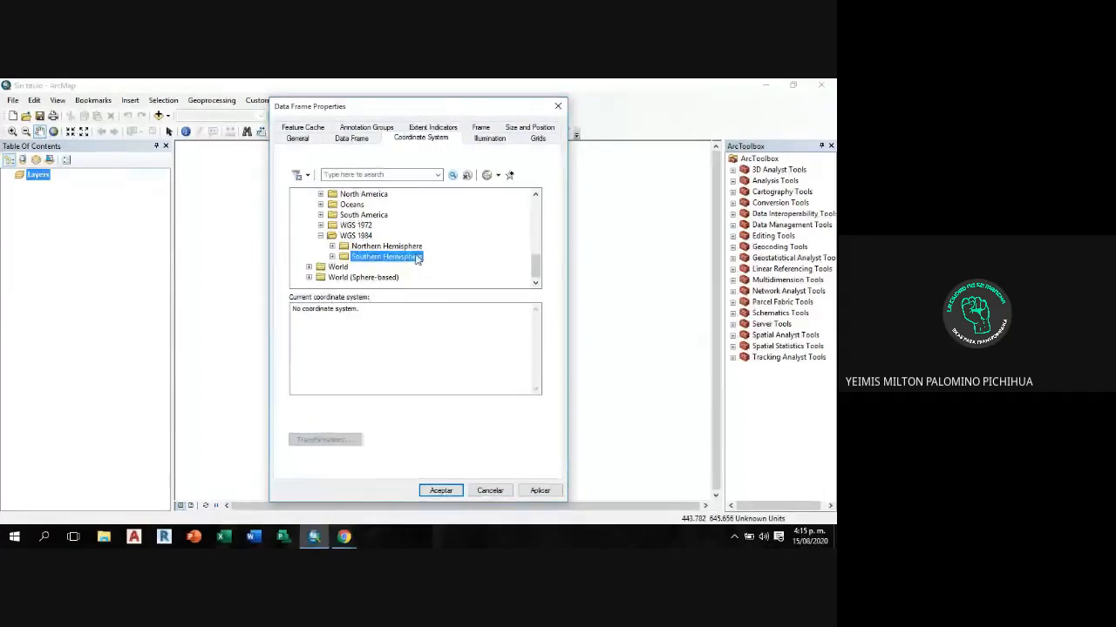
pyautogui.doubleClick(413, 258)
pyautogui.scroll(2, 489, 242)
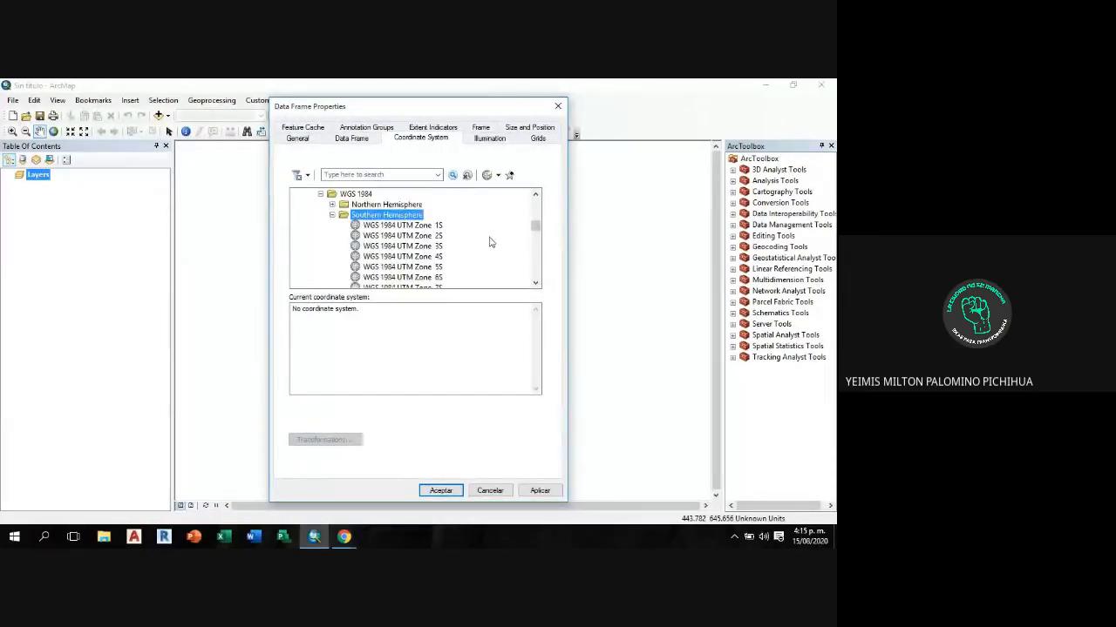
pyautogui.scroll(-2, 490, 242)
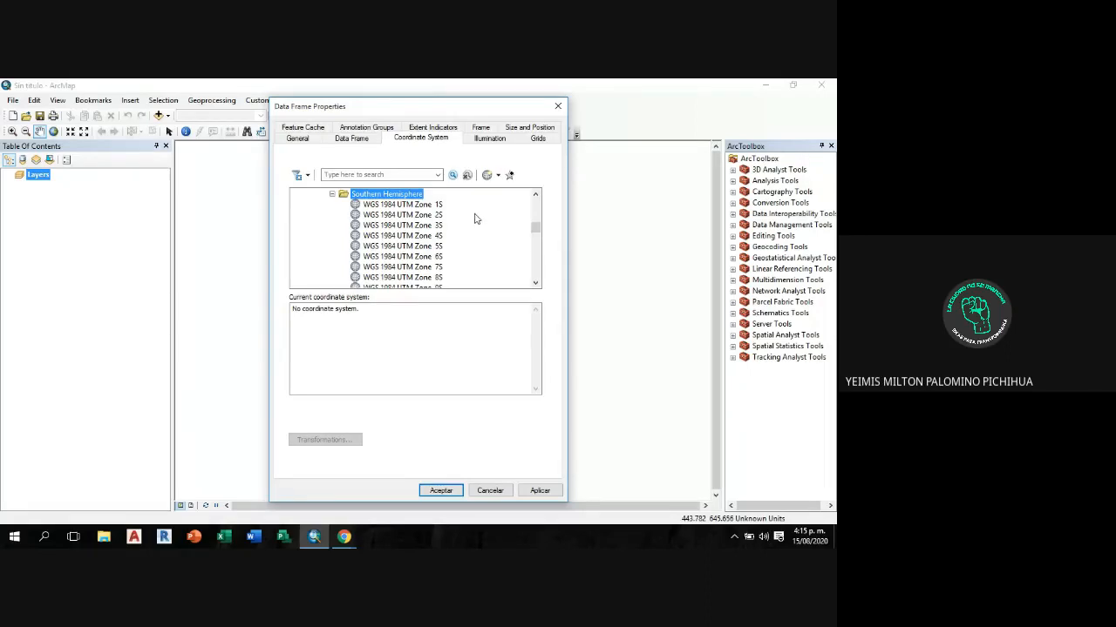
pyautogui.scroll(-1, 477, 218)
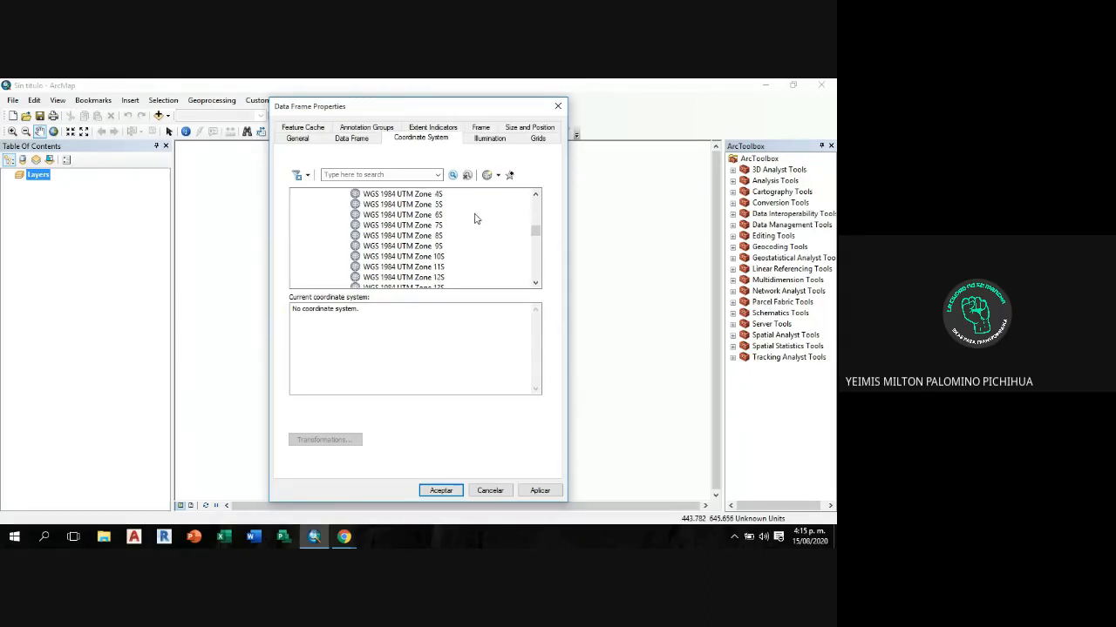
pyautogui.scroll(-2, 476, 218)
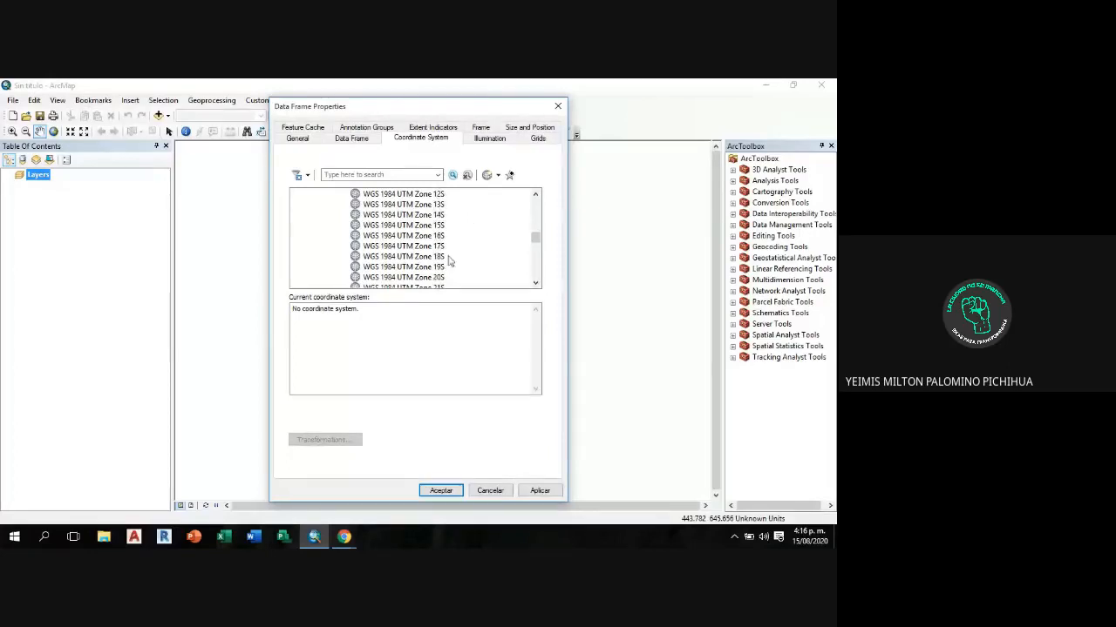
pyautogui.click(442, 257)
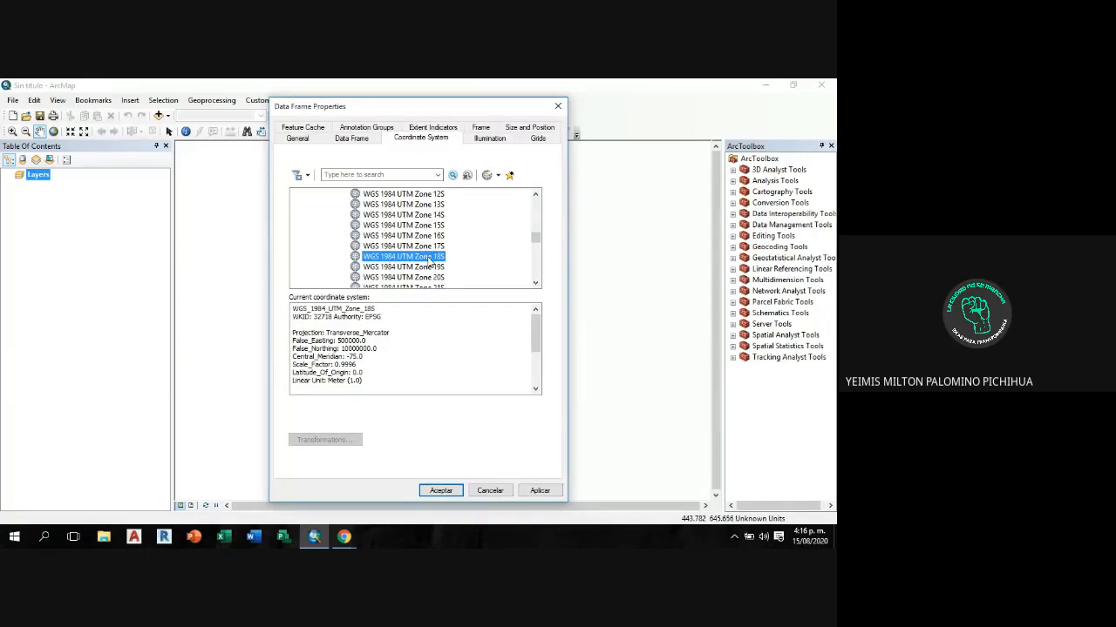
pyautogui.click(541, 491)
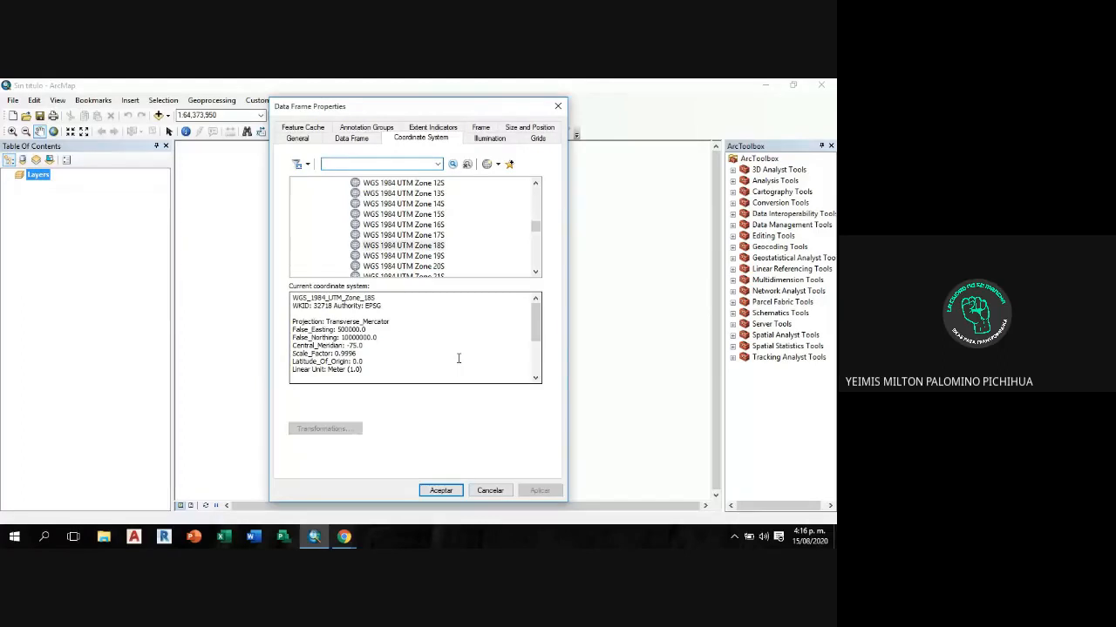
pyautogui.click(427, 246)
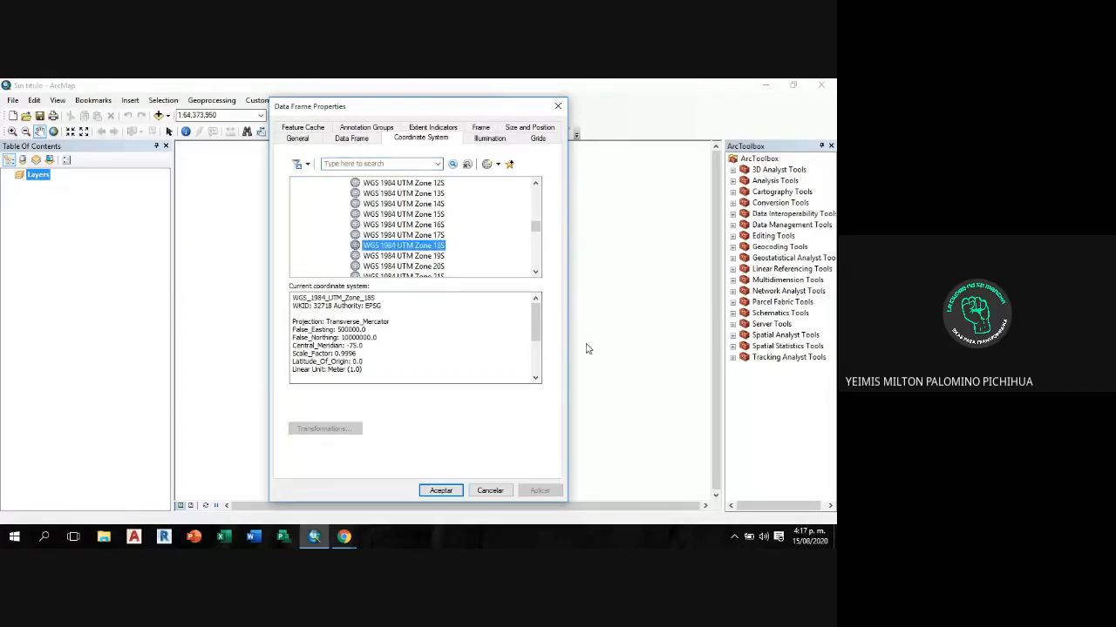
pyautogui.click(440, 490)
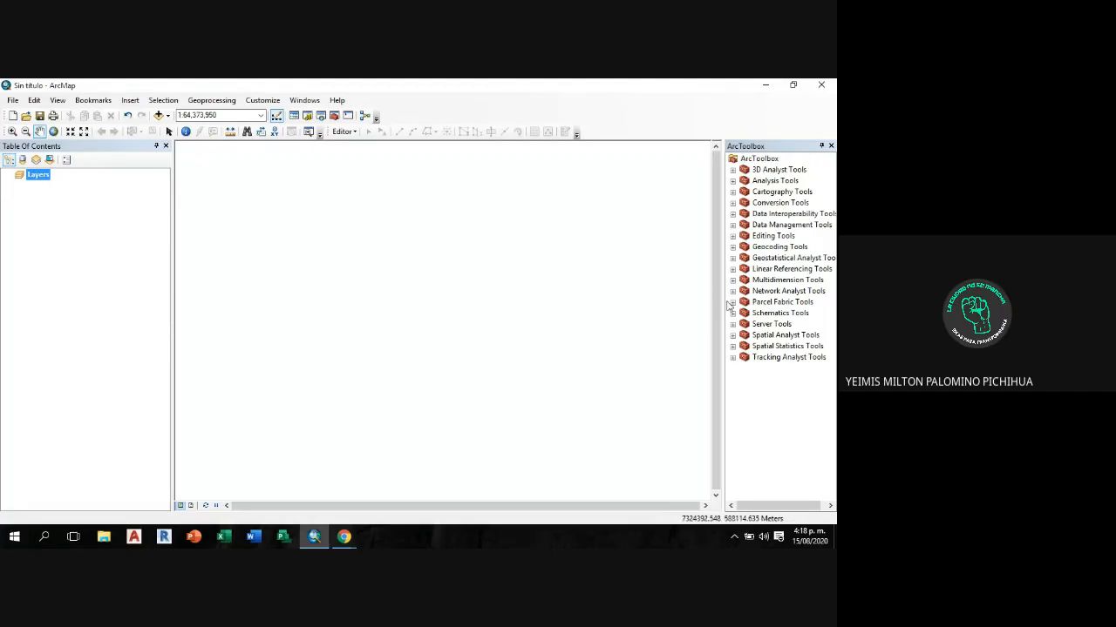
# Step: Widen the ArcToolbox window so the full toolbox names fit, and bring it into focus
pyautogui.moveTo(722, 299); pyautogui.dragTo(674, 296)
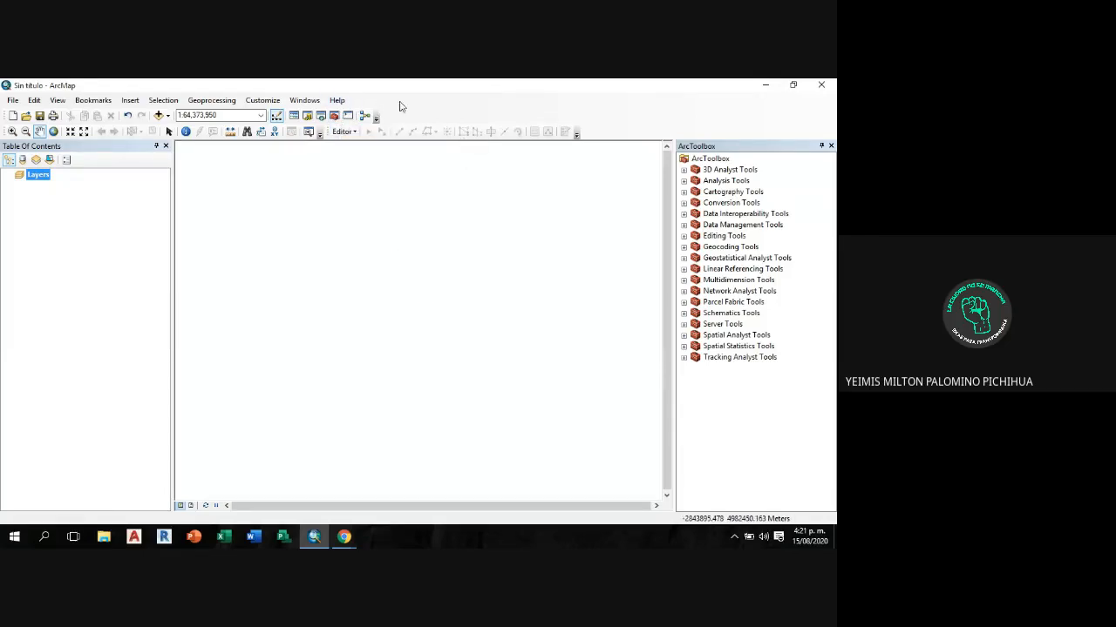
pyautogui.click(334, 118)
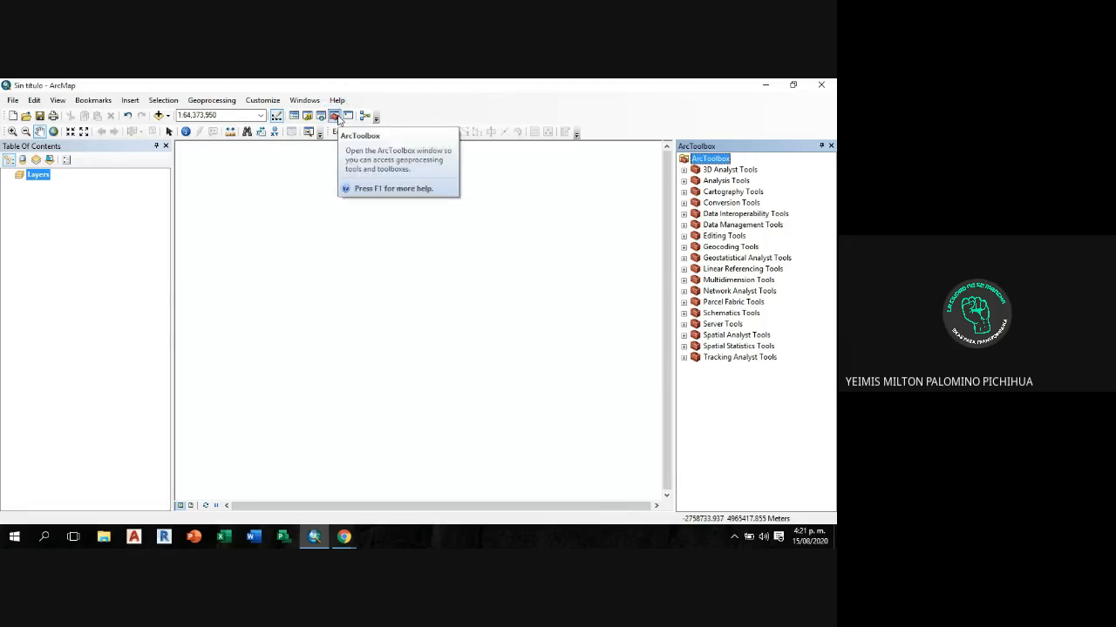
# Step: Close the ArcToolbox window and reopen it docked beside the map
pyautogui.click(831, 146)
pyautogui.click(334, 115)
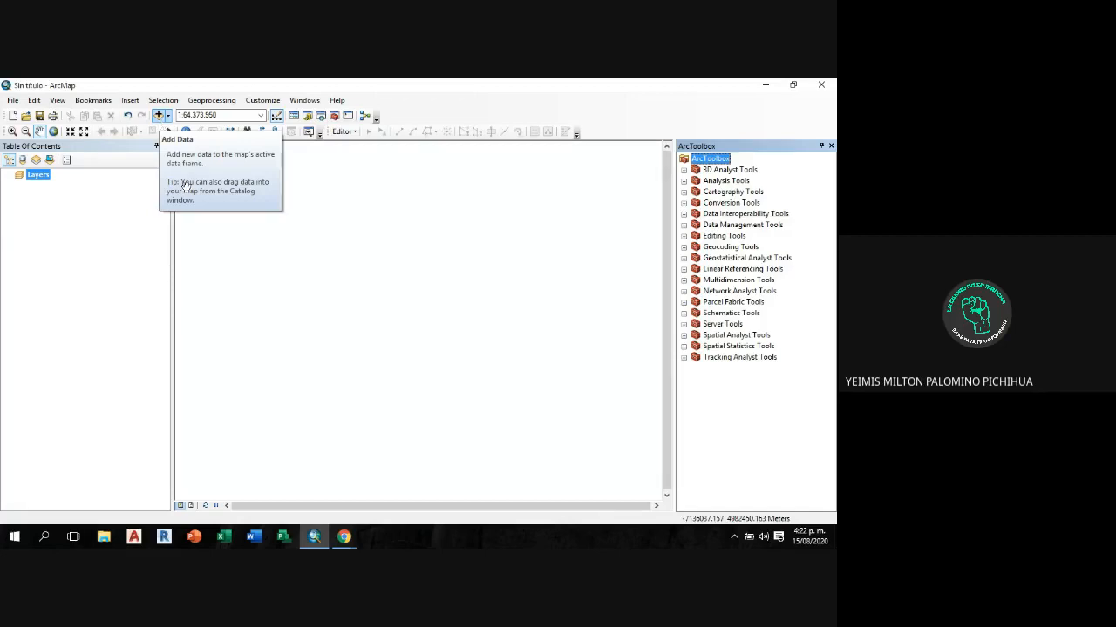
# Step: Review the shapefiles offered for adding from the FINALES PDU Curahuasi folder, such as Lotes2020final and Topografia2019, without adding any to the map
pyautogui.click(161, 117)
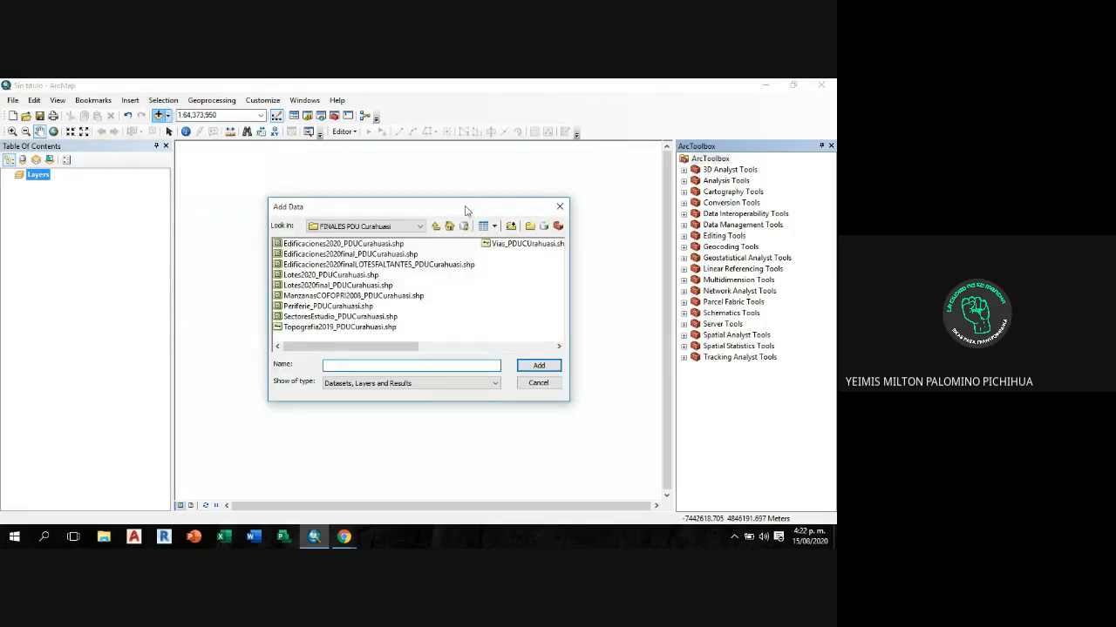
pyautogui.moveTo(465, 212); pyautogui.dragTo(379, 163)
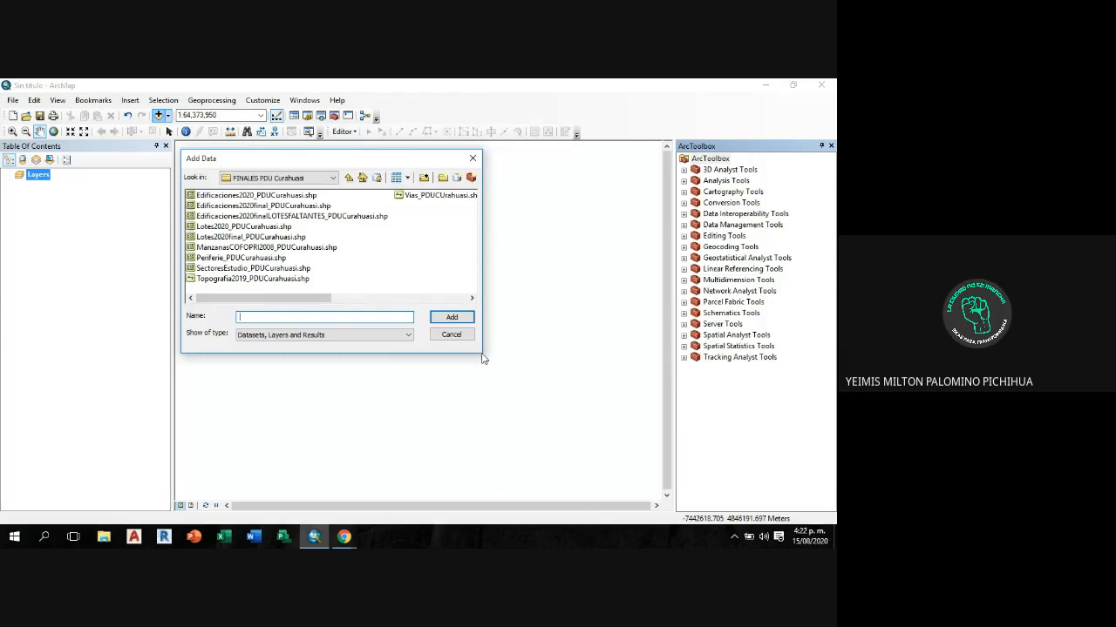
pyautogui.moveTo(347, 158); pyautogui.dragTo(374, 162)
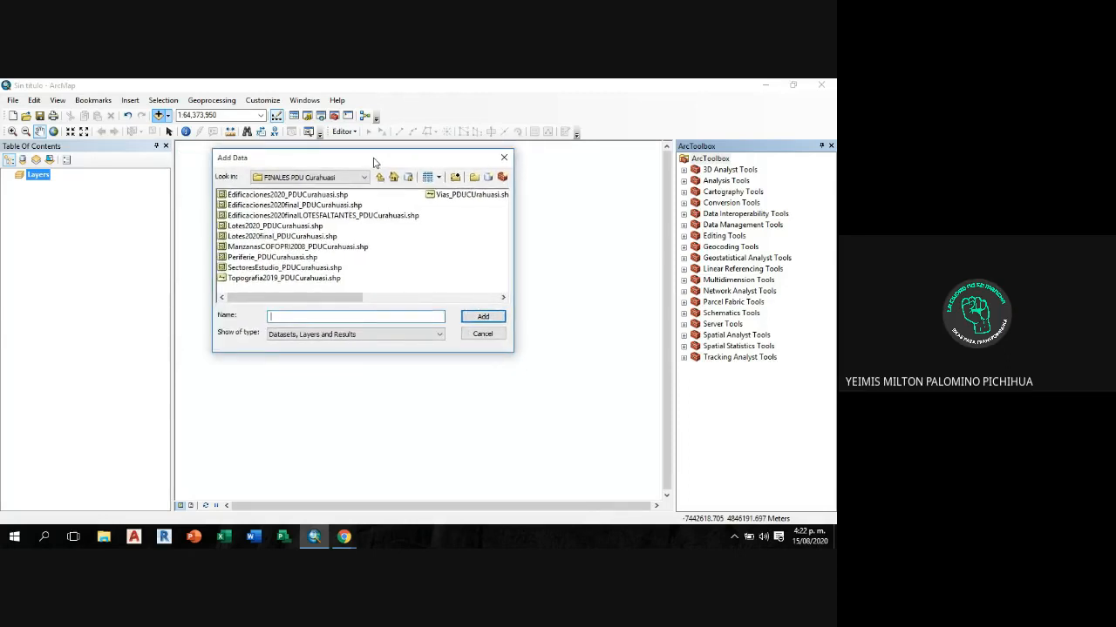
pyautogui.click(311, 196)
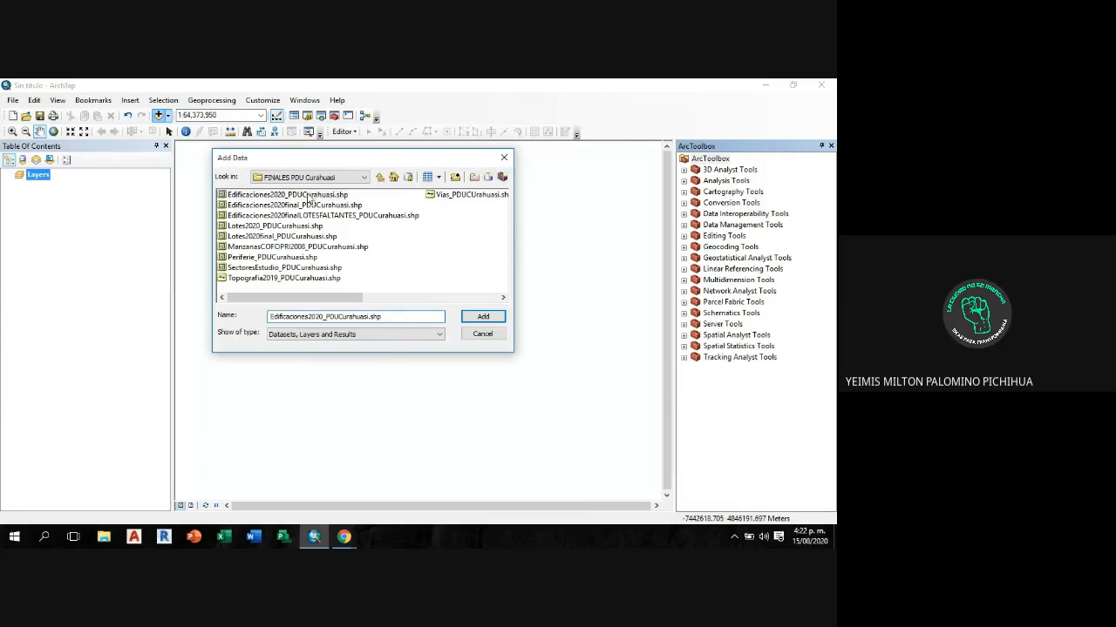
pyautogui.click(296, 237)
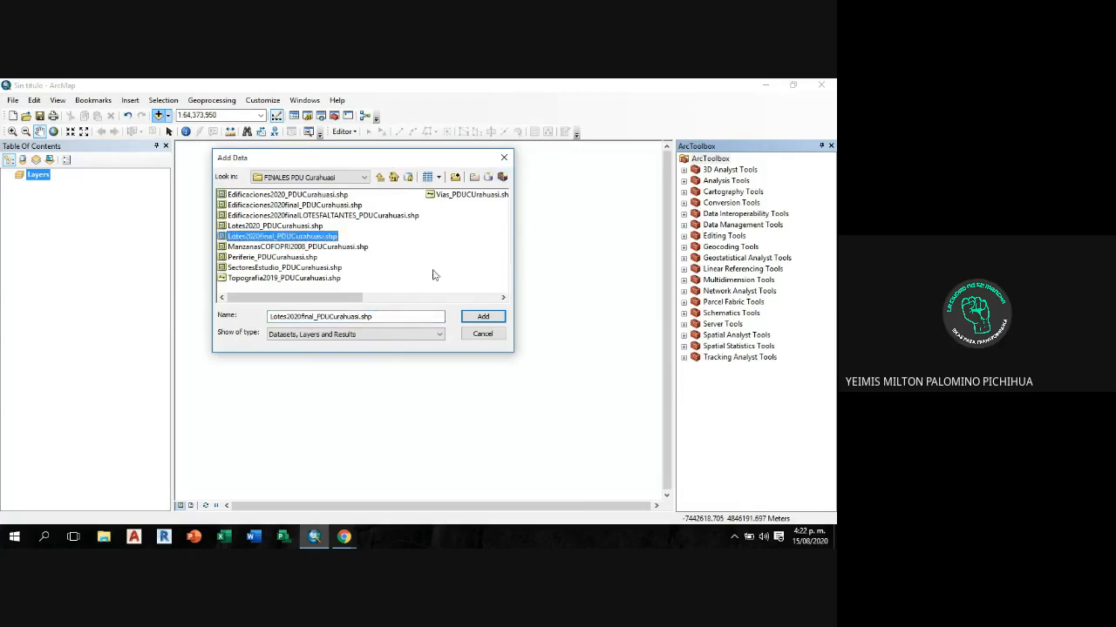
pyautogui.click(276, 247)
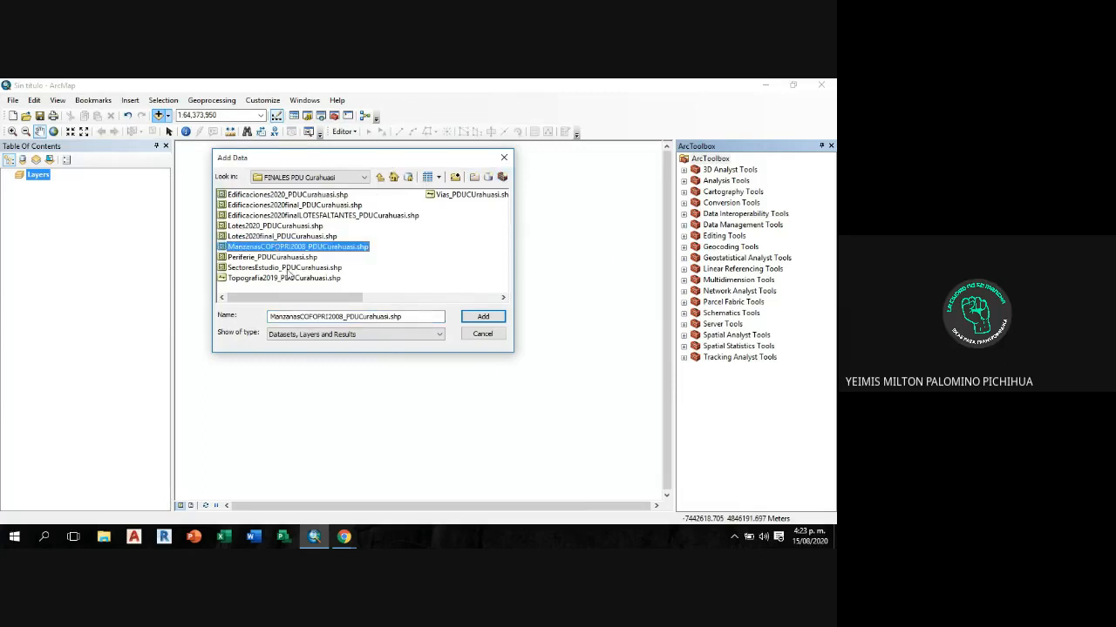
pyautogui.click(289, 268)
pyautogui.click(328, 279)
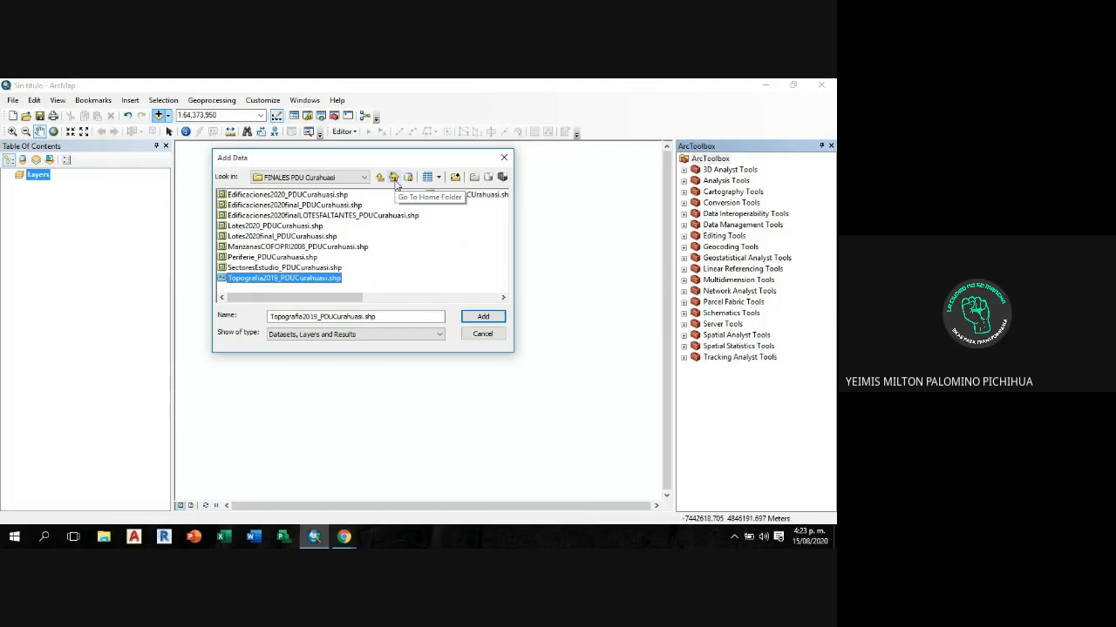
pyautogui.press('Escape')
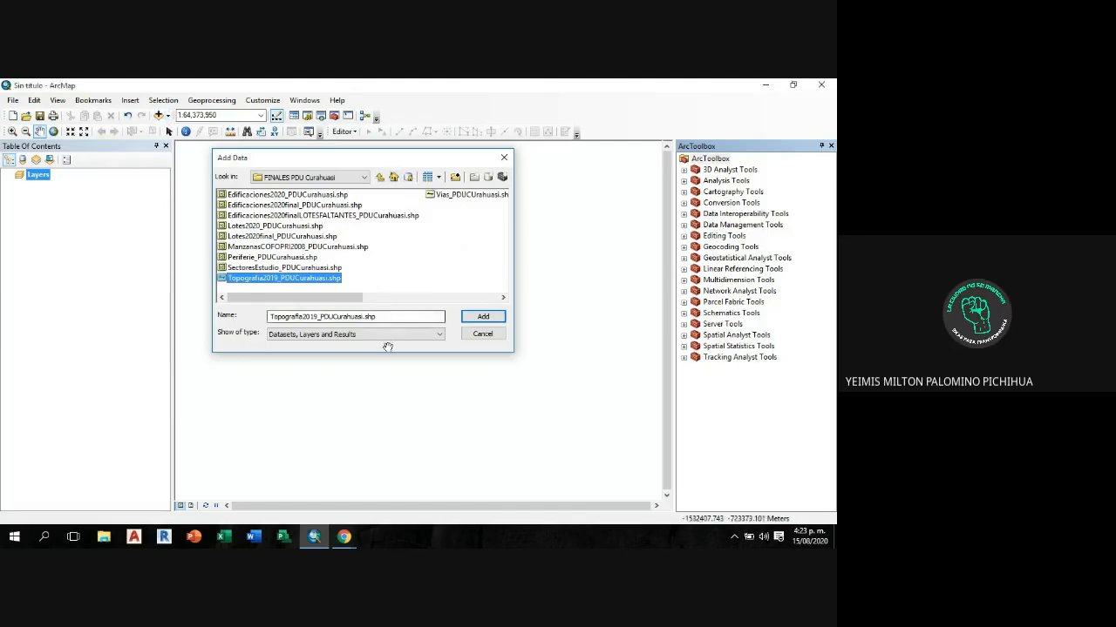
# Step: Switch to File Explorer, show the drives under Este equipo and open Disco local (D:)
pyautogui.click(106, 537)
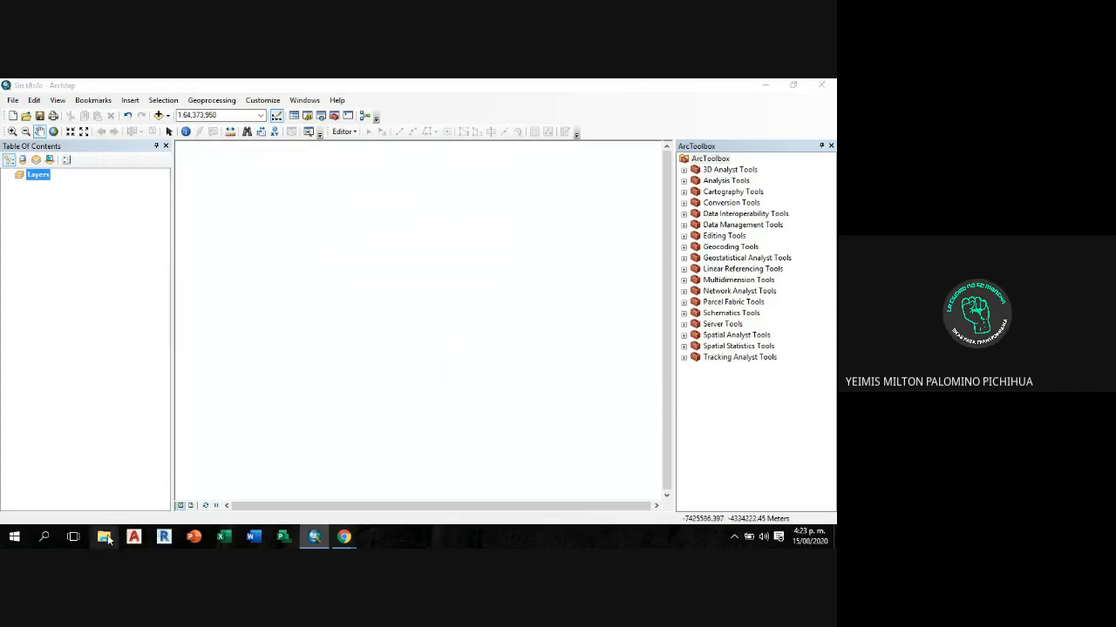
pyautogui.scroll(-5, 598, 353)
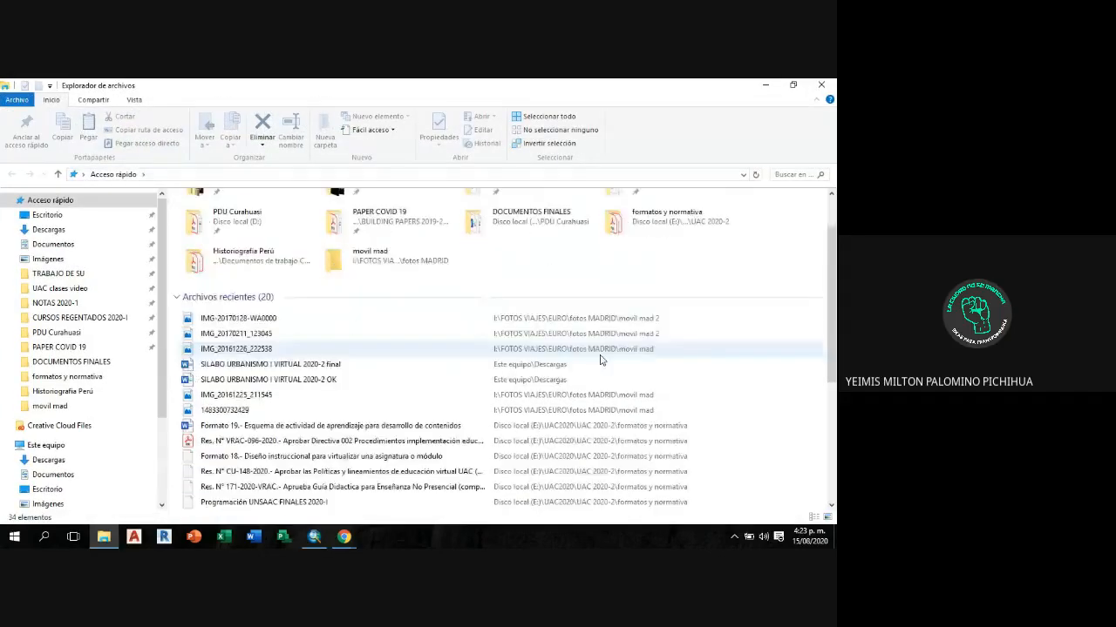
pyautogui.scroll(-2, 83, 376)
pyautogui.scroll(-1, 83, 376)
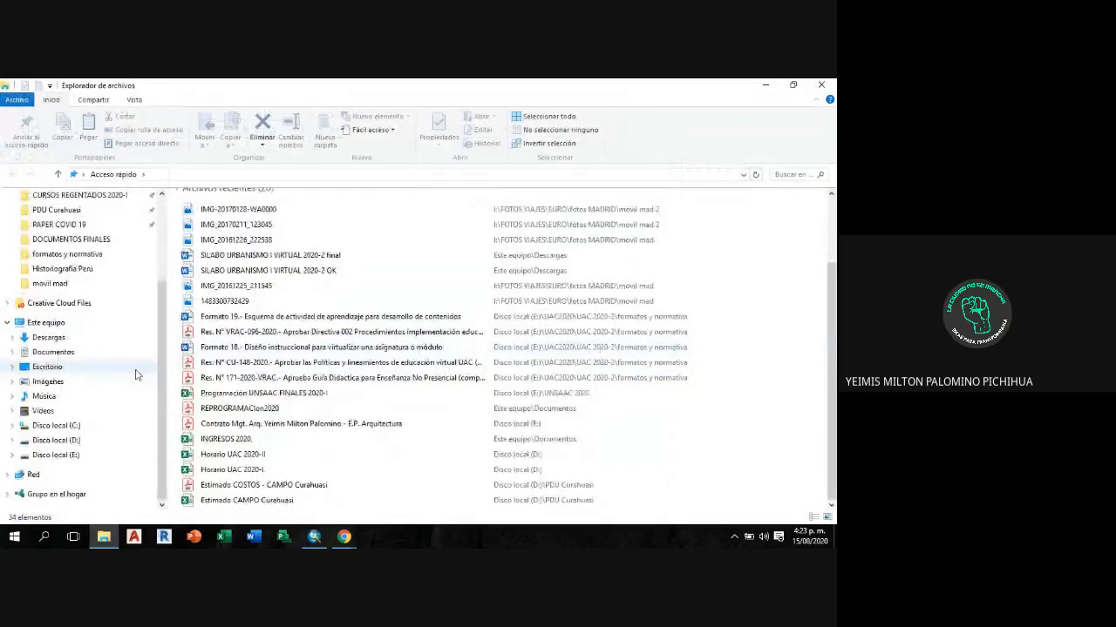
pyautogui.click(48, 323)
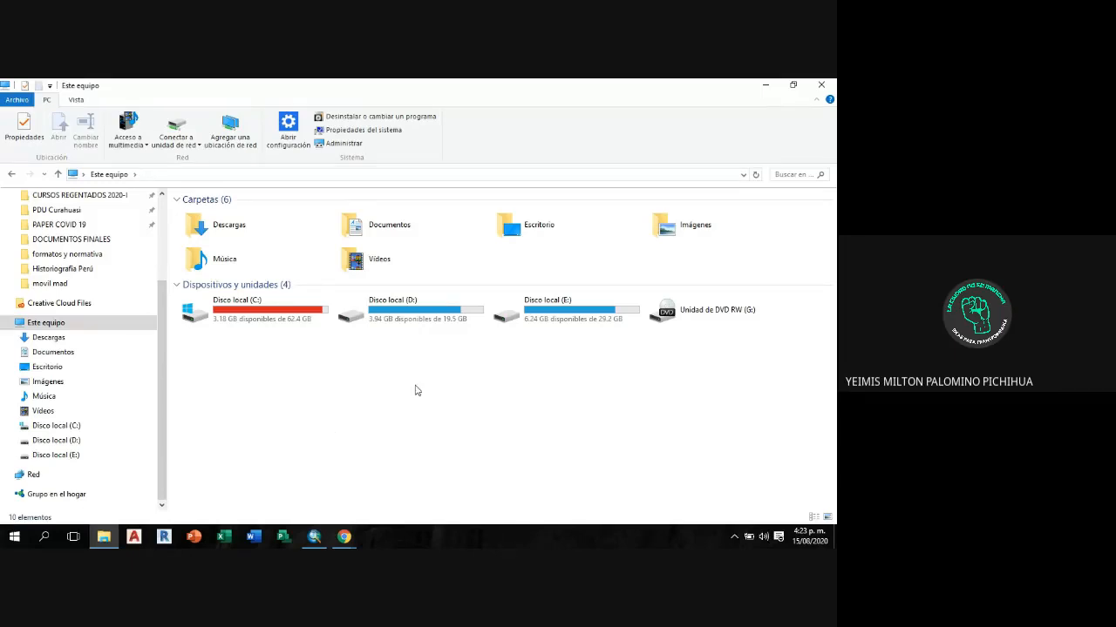
pyautogui.click(401, 309)
pyautogui.click(564, 317)
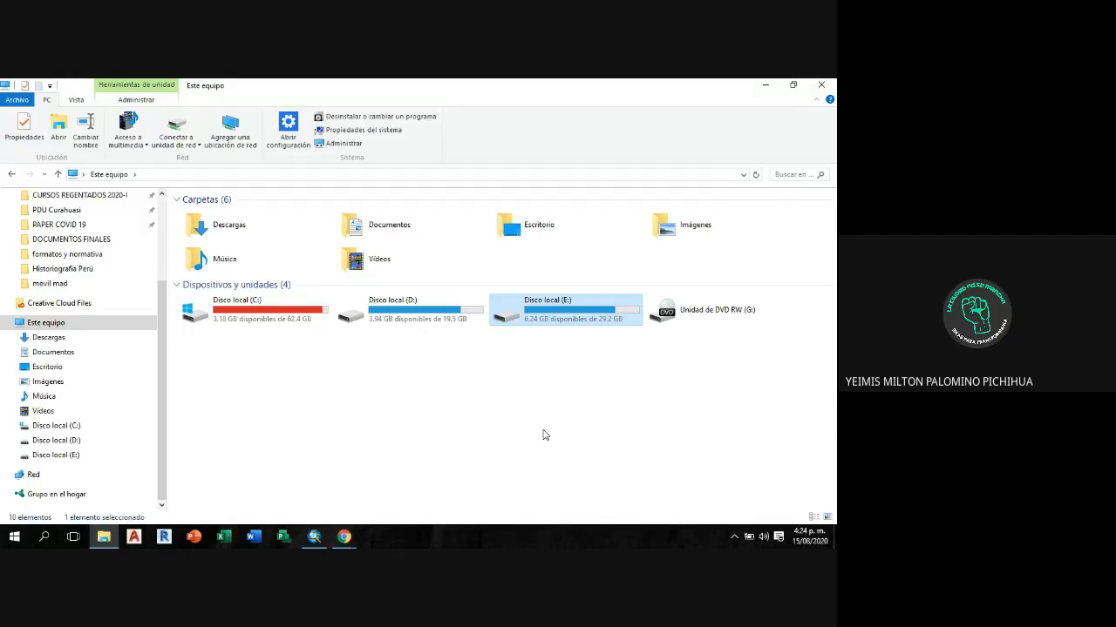
pyautogui.doubleClick(438, 313)
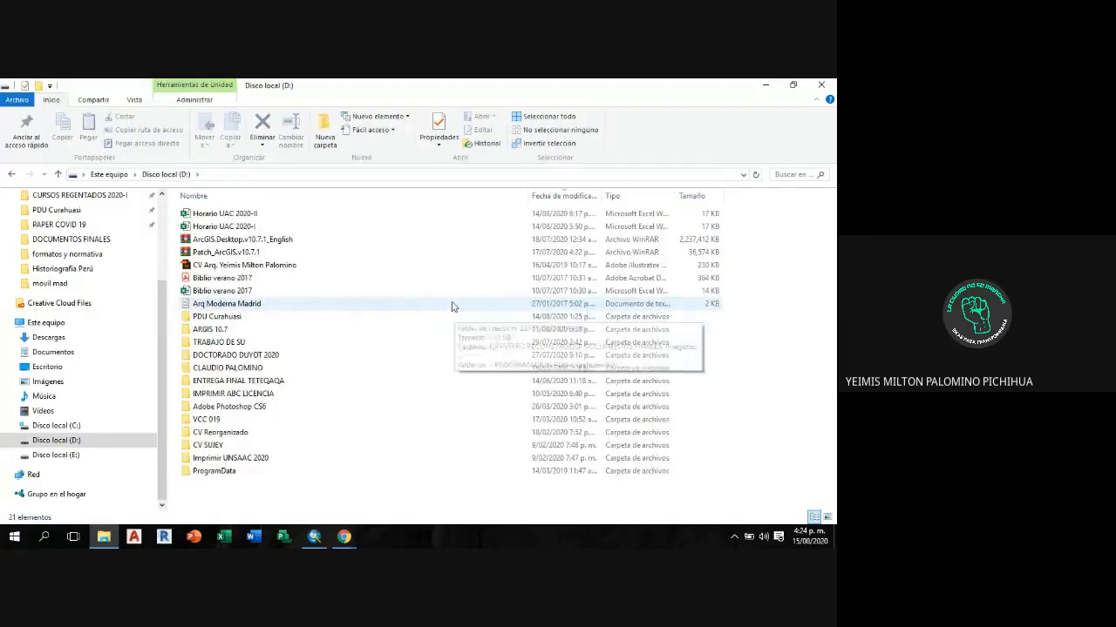
# Step: Open the PDU Curahuasi folder and its SHAPES PDU CURAHUASI subfolder
pyautogui.click(255, 319)
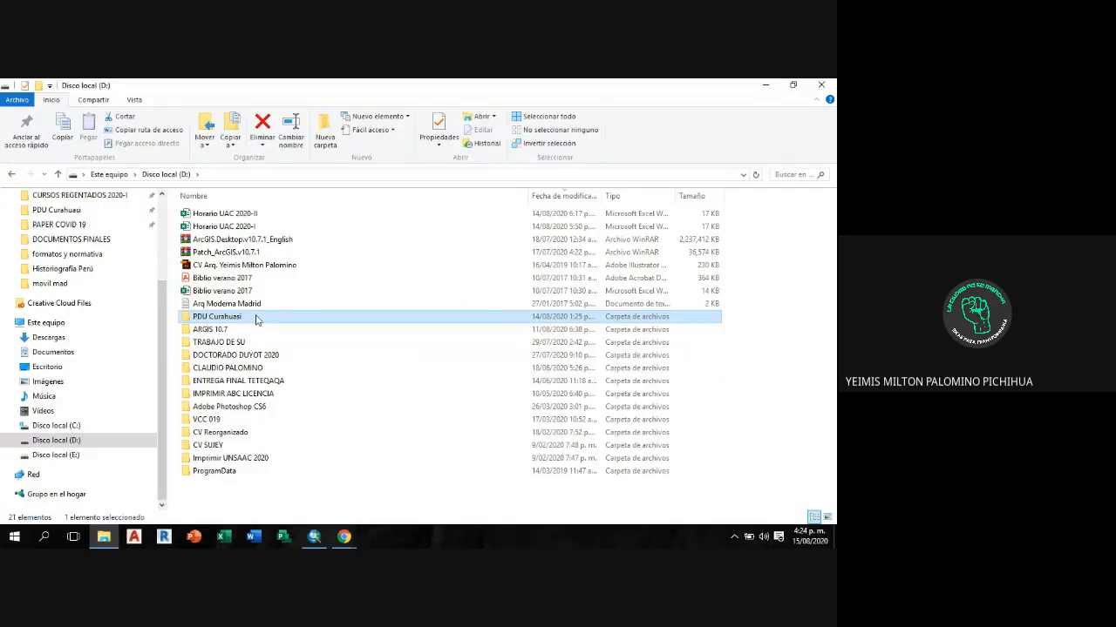
pyautogui.doubleClick(256, 318)
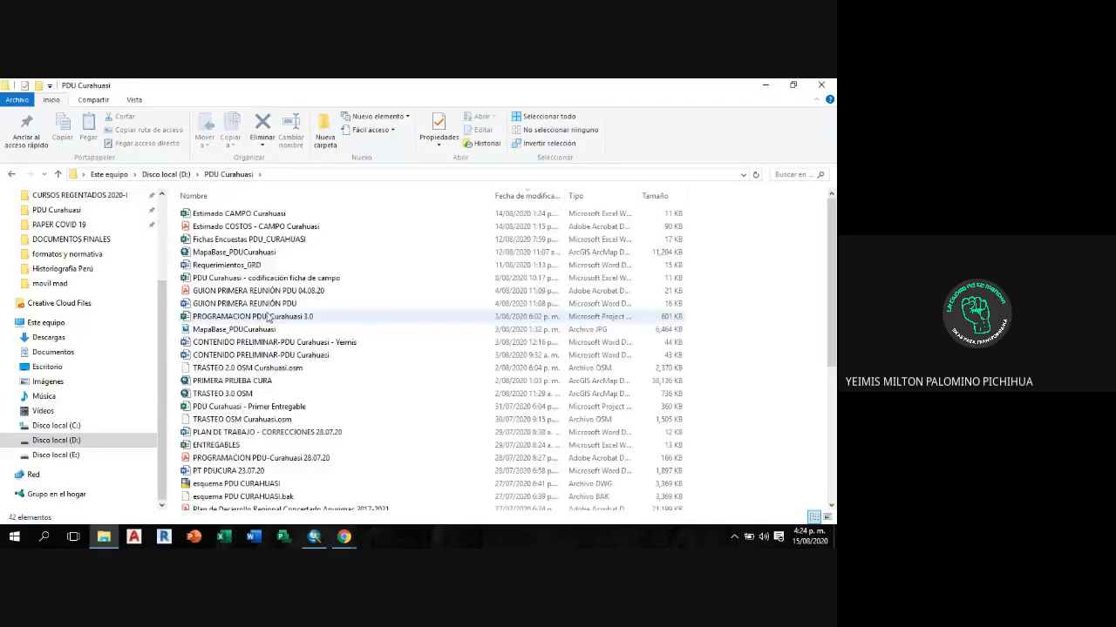
pyautogui.scroll(-3, 315, 305)
pyautogui.scroll(-4, 315, 303)
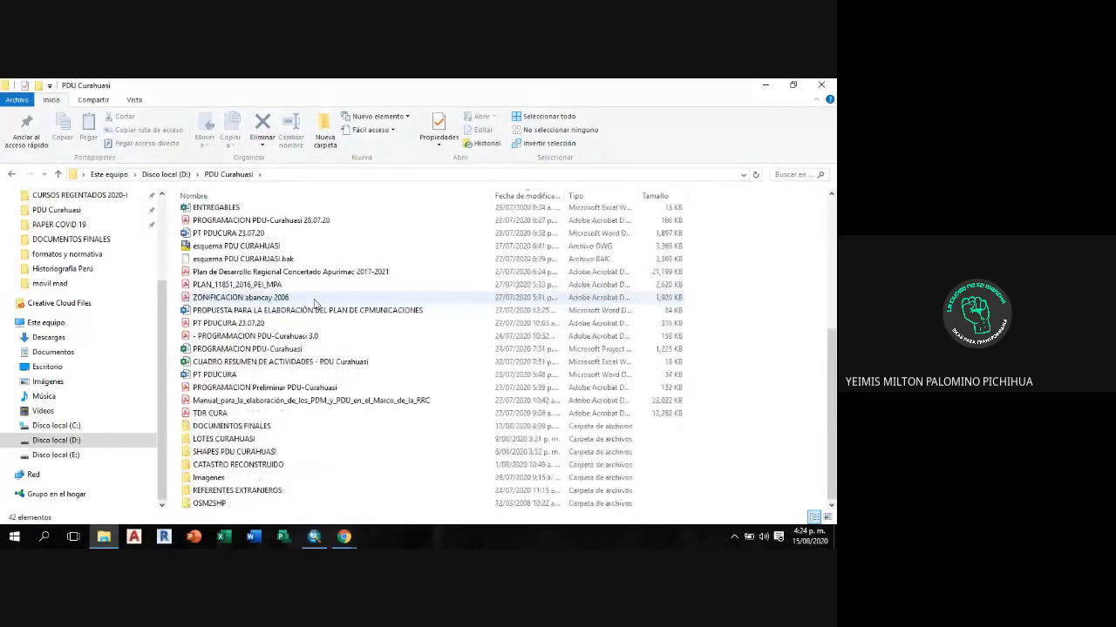
pyautogui.click(286, 454)
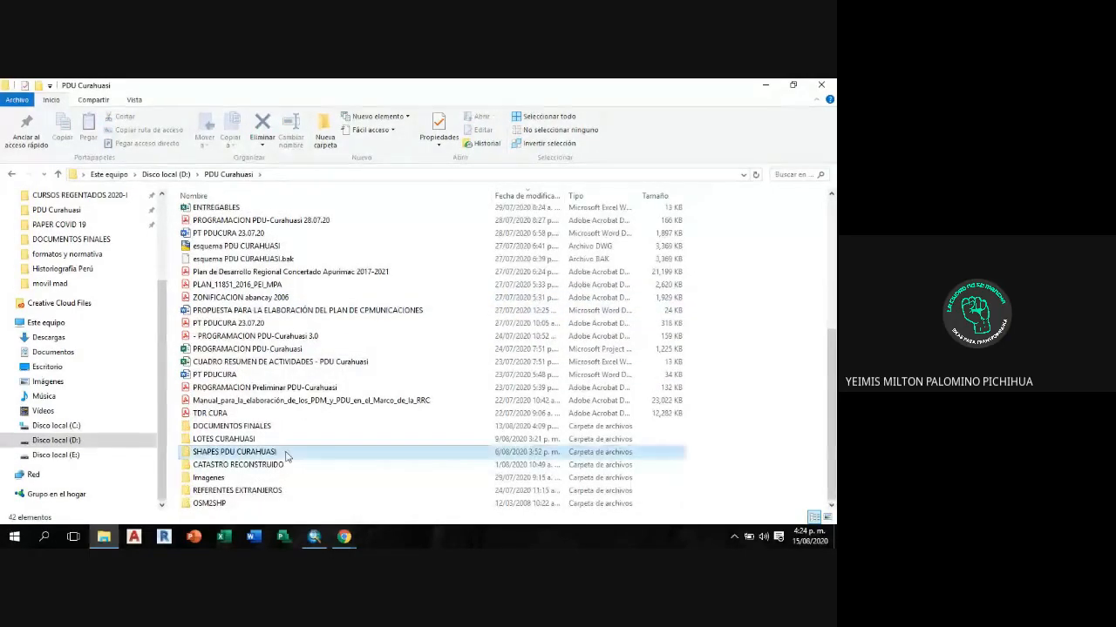
pyautogui.click(287, 455)
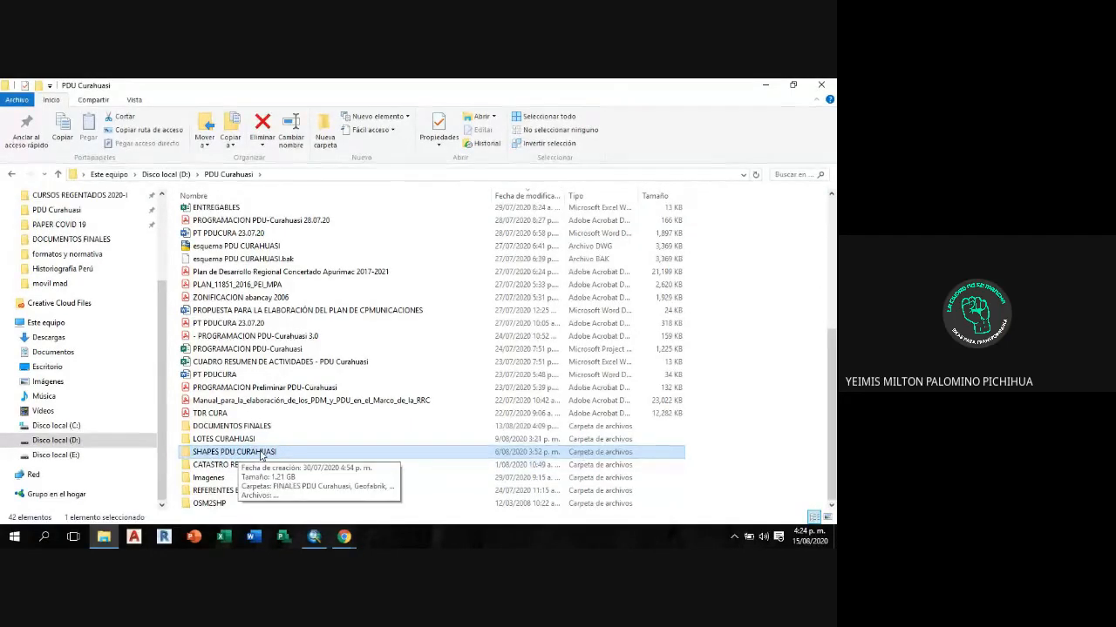
pyautogui.doubleClick(261, 456)
# Step: Look through the file list of the SHAPES PDU CURAHUASI folder and return to its beginning
pyautogui.scroll(-12, 576, 357)
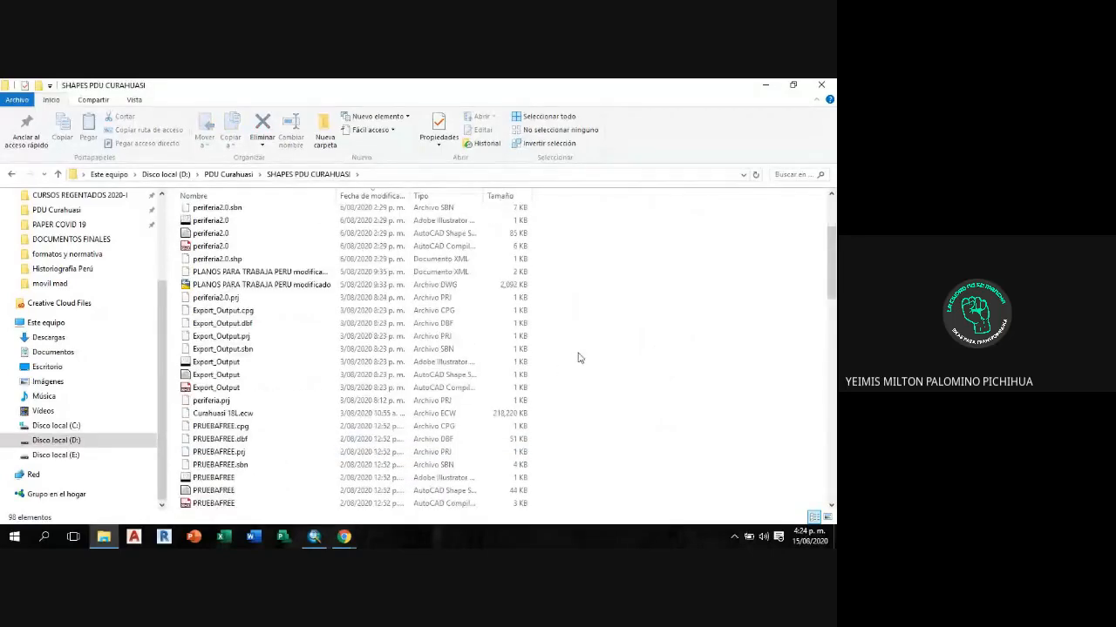
pyautogui.scroll(-12, 575, 357)
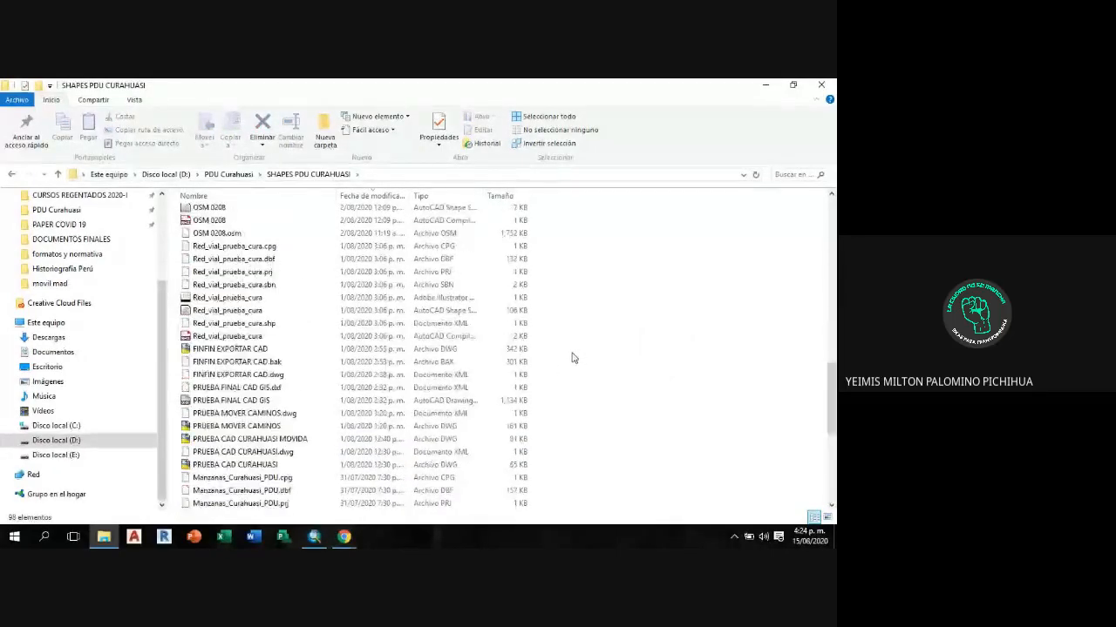
pyautogui.scroll(10, 566, 362)
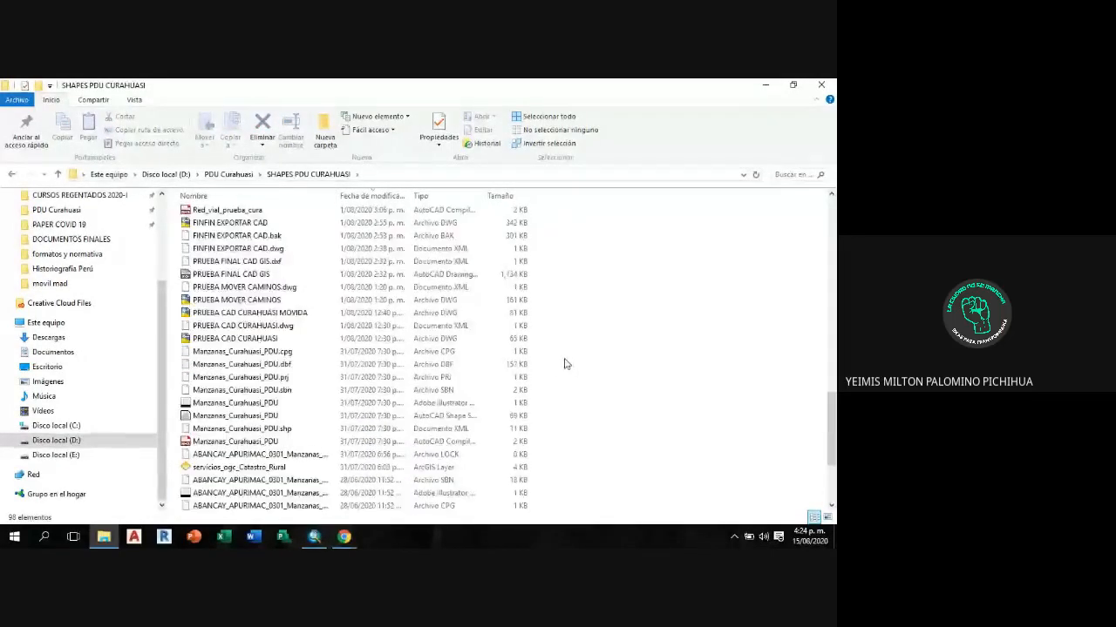
pyautogui.scroll(10, 565, 364)
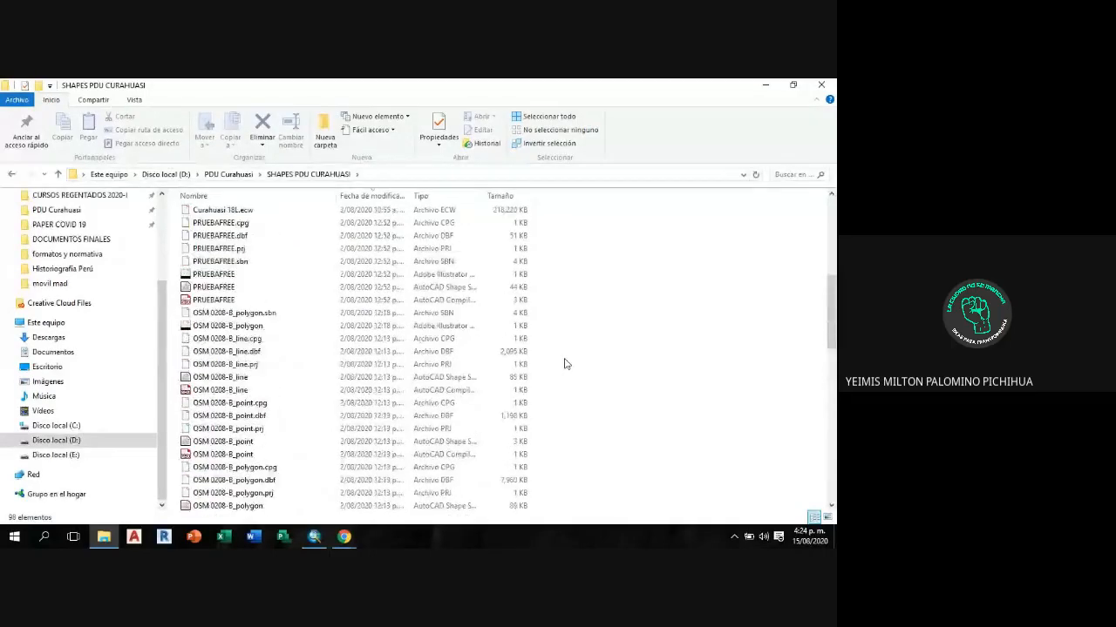
pyautogui.scroll(7, 565, 364)
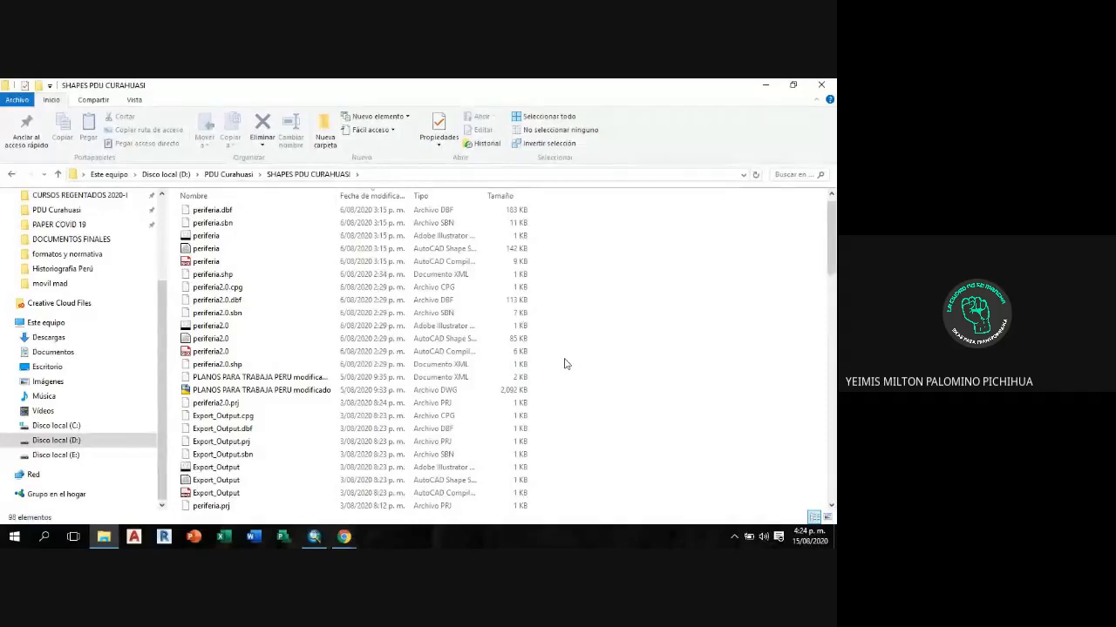
pyautogui.scroll(1, 599, 356)
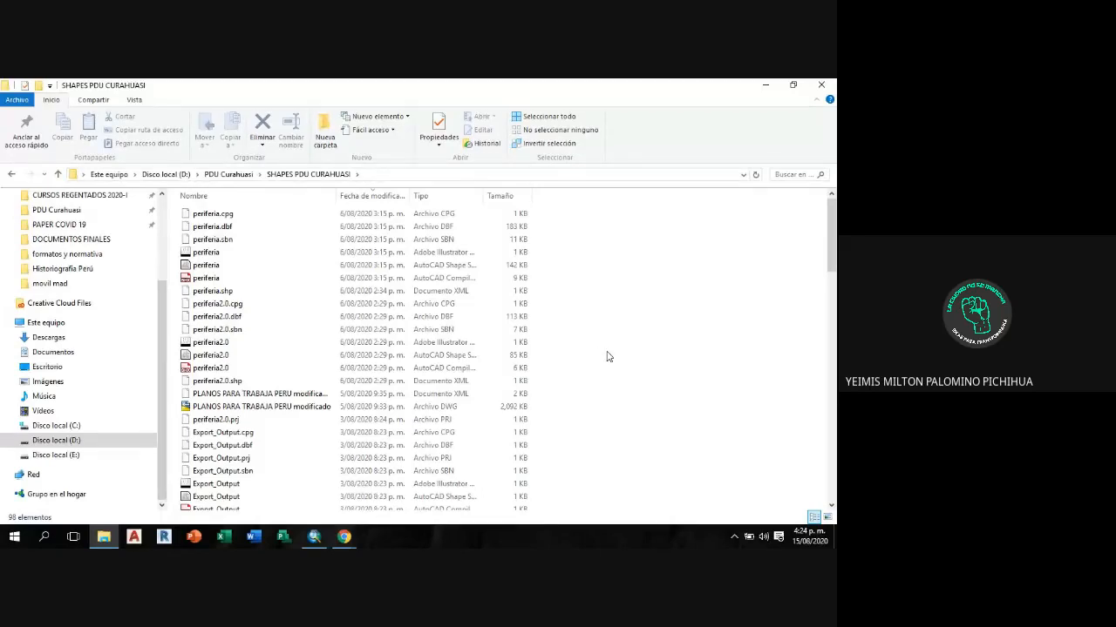
# Step: Examine the periferia.shp entry and select the group of periferia2.0 files from periferia2.0.cpg to periferia2.0.shp
pyautogui.click(226, 297)
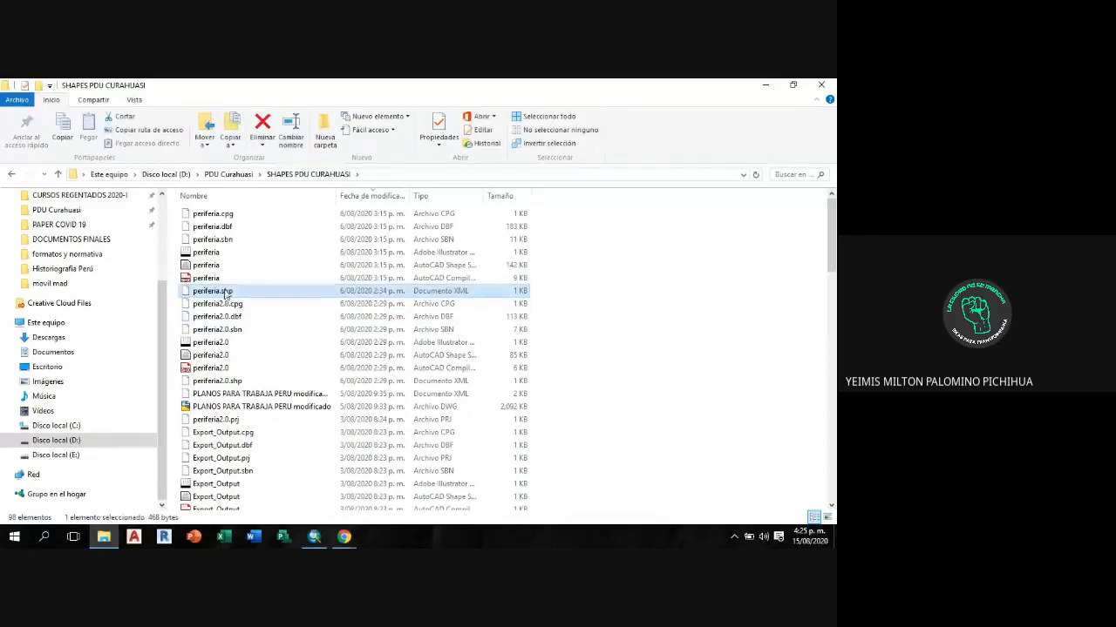
pyautogui.press('Up')
pyautogui.click(223, 296)
pyautogui.scroll(-1, 676, 294)
pyautogui.click(688, 292)
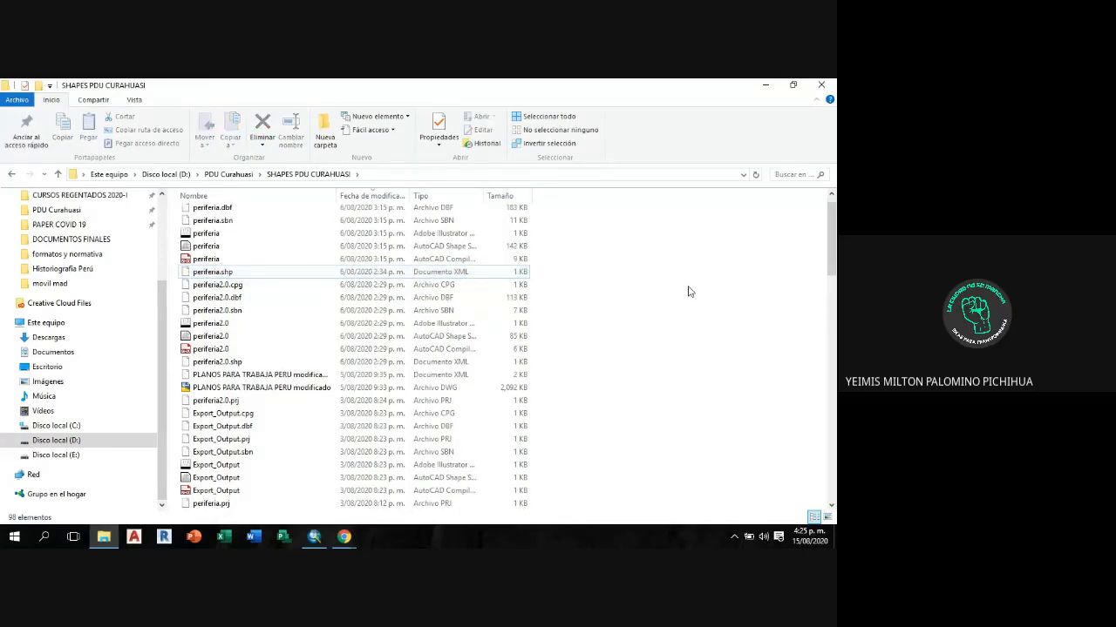
pyautogui.scroll(-1, 685, 294)
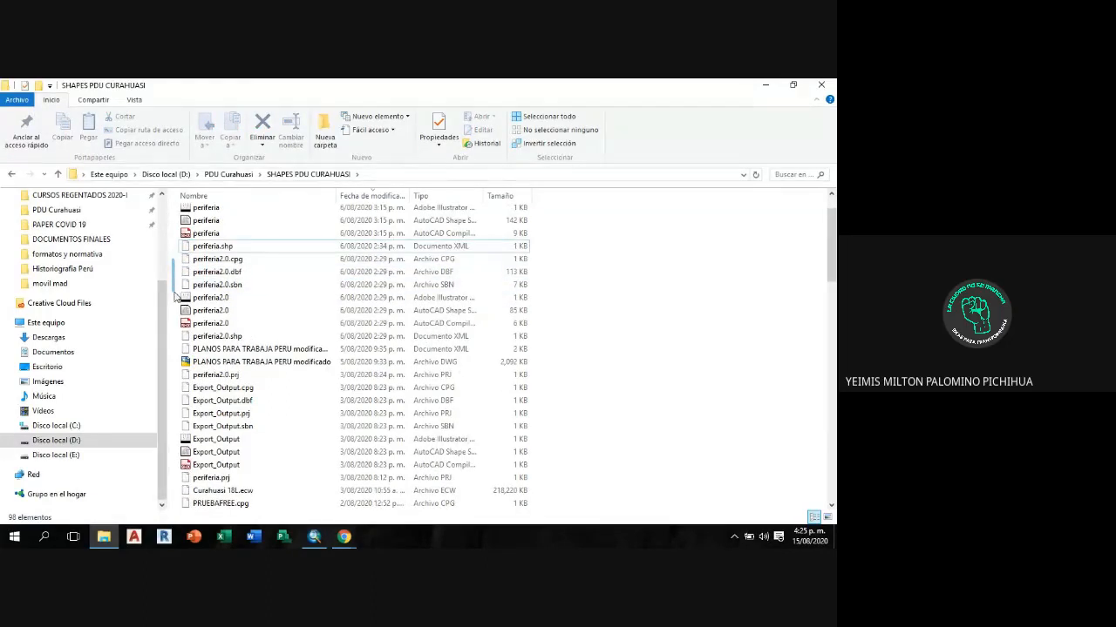
pyautogui.moveTo(174, 258); pyautogui.dragTo(205, 342)
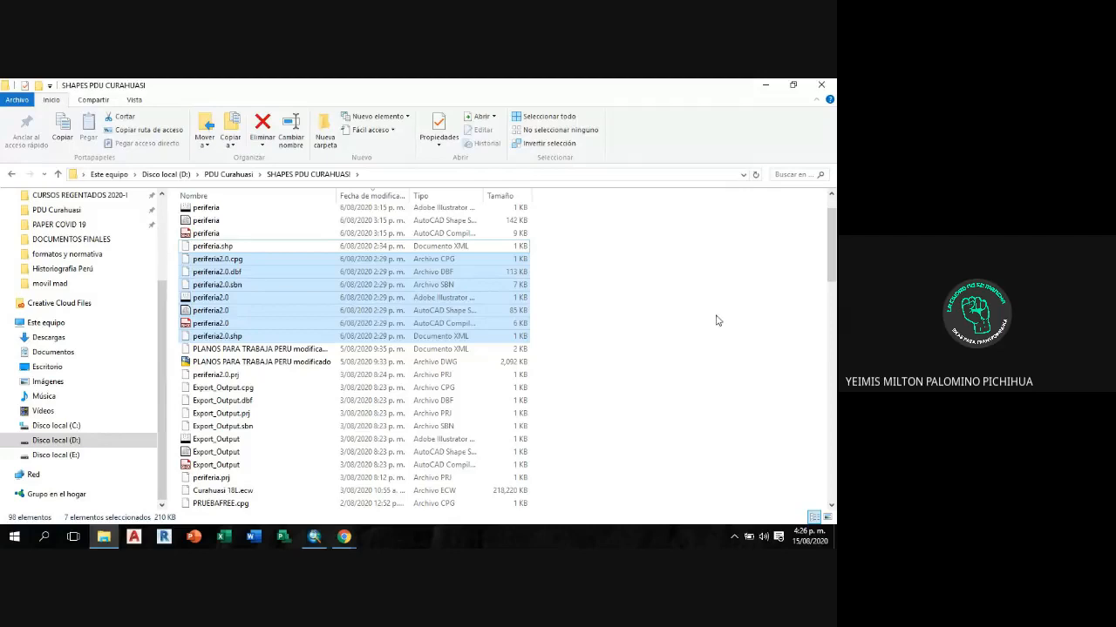
# Step: Select the Curahuasi 18L.ecw image file and examine the OSM, Red_vial and CAD files listed further down the folder
pyautogui.scroll(-2, 716, 320)
pyautogui.scroll(-3, 716, 321)
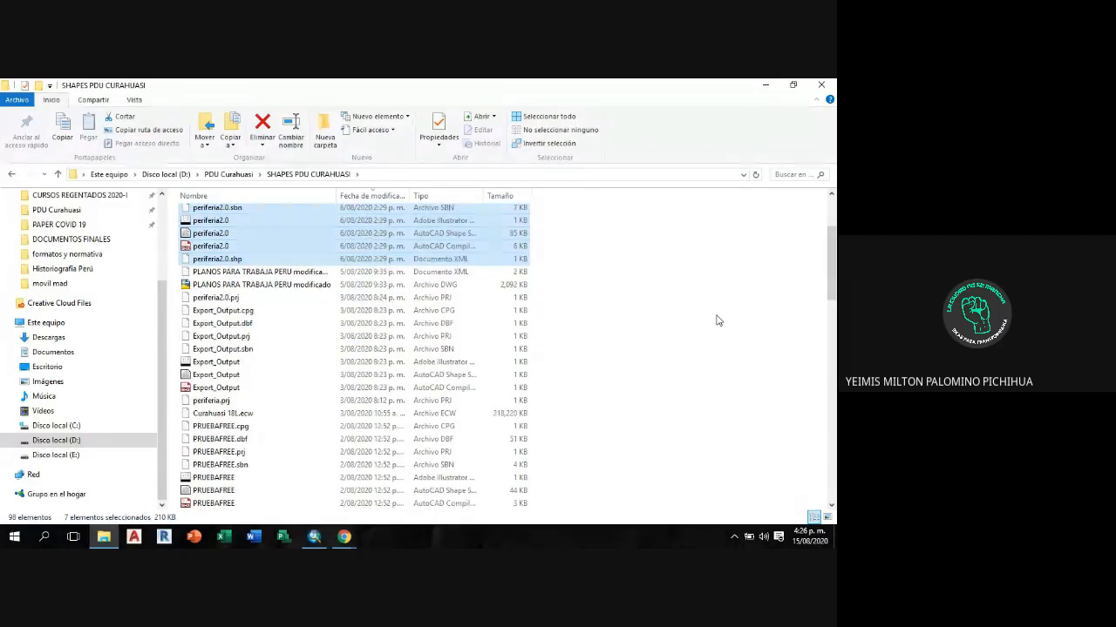
pyautogui.scroll(-2, 717, 321)
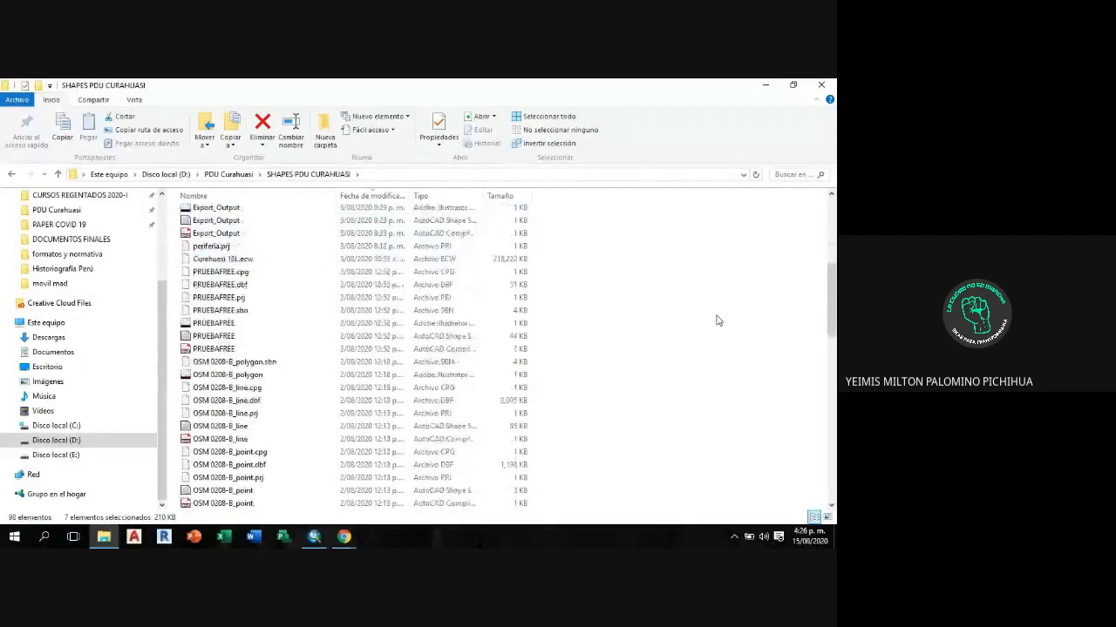
pyautogui.click(250, 261)
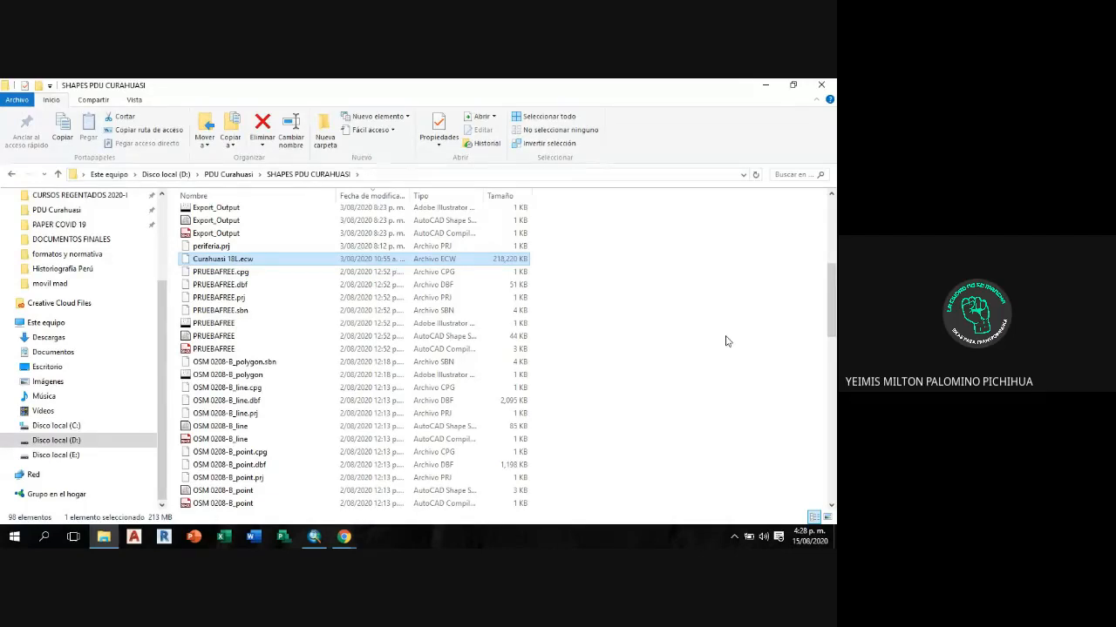
pyautogui.scroll(-3, 671, 278)
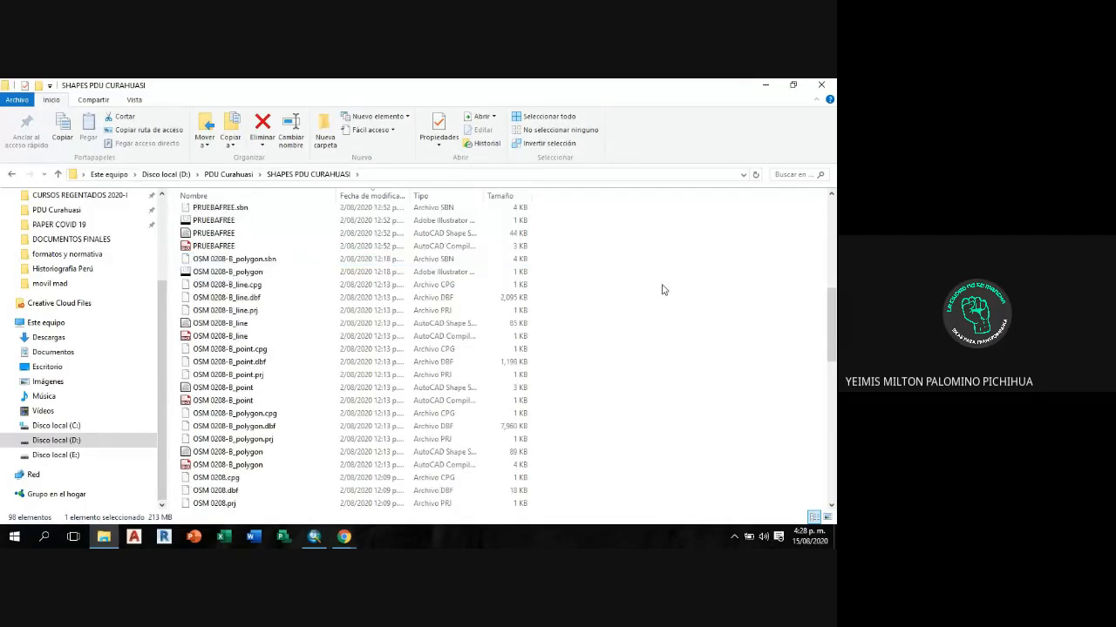
pyautogui.scroll(-6, 663, 289)
pyautogui.scroll(-2, 711, 291)
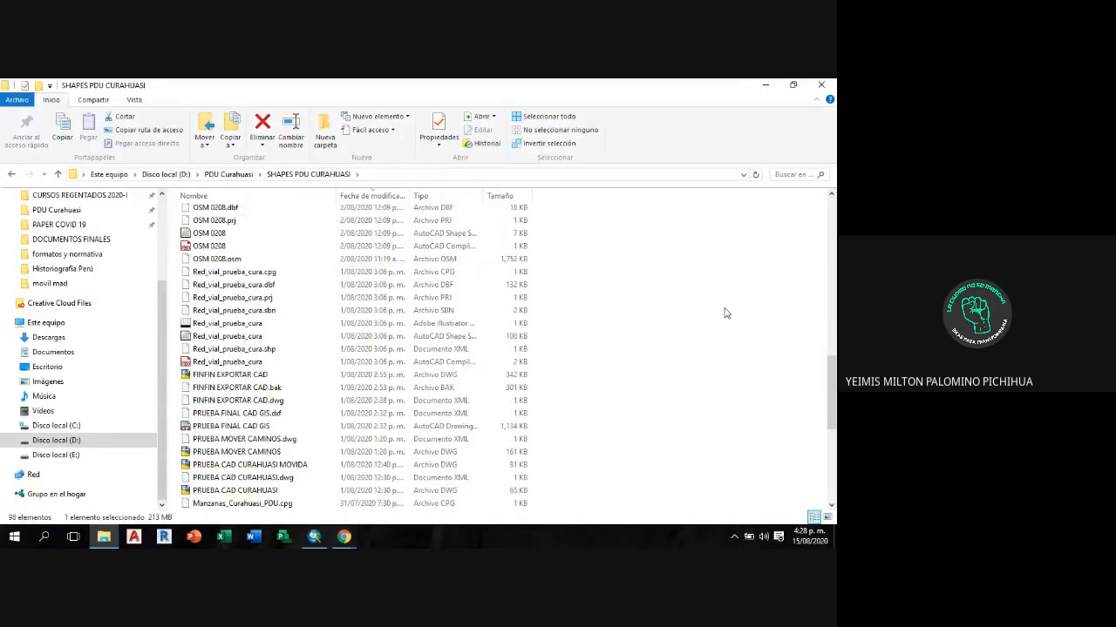
# Step: Examine the Red_vial_prueba_cura and Manzanas_Curahuasi_PDU shapefile groups and the subfolders at the end of the list, and return to the list's beginning
pyautogui.scroll(-1, 726, 313)
pyautogui.click(261, 323)
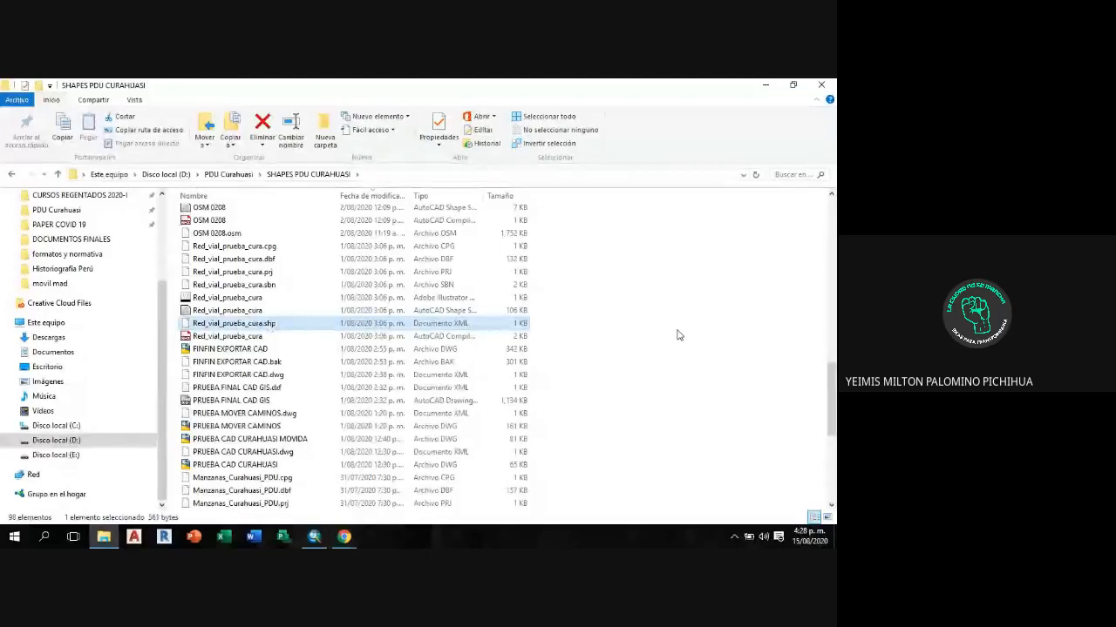
pyautogui.scroll(-2, 679, 335)
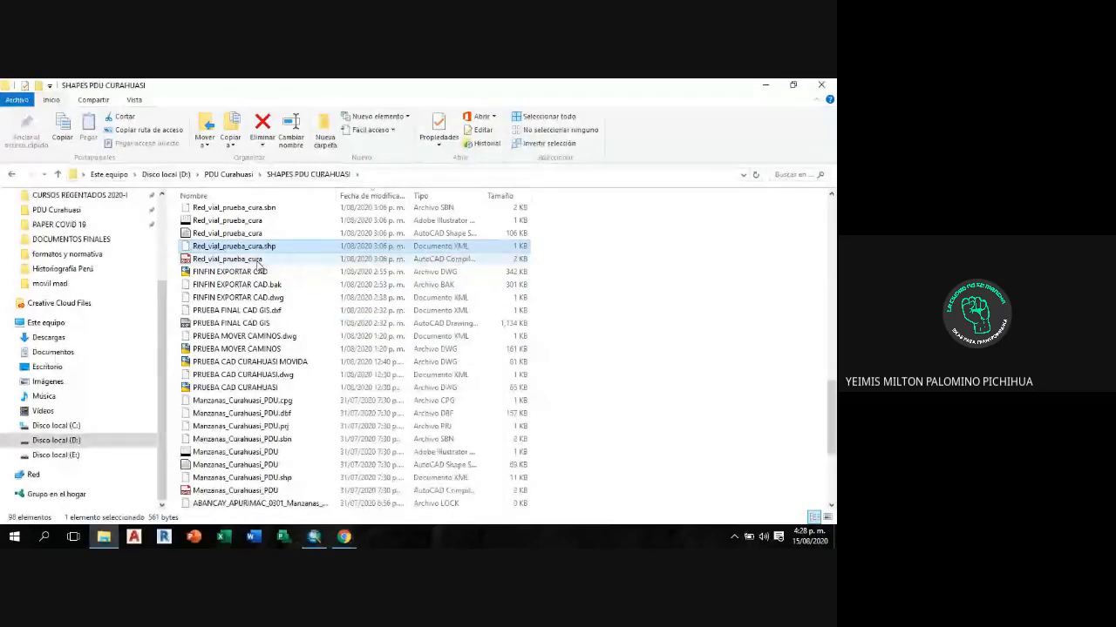
pyautogui.click(274, 401)
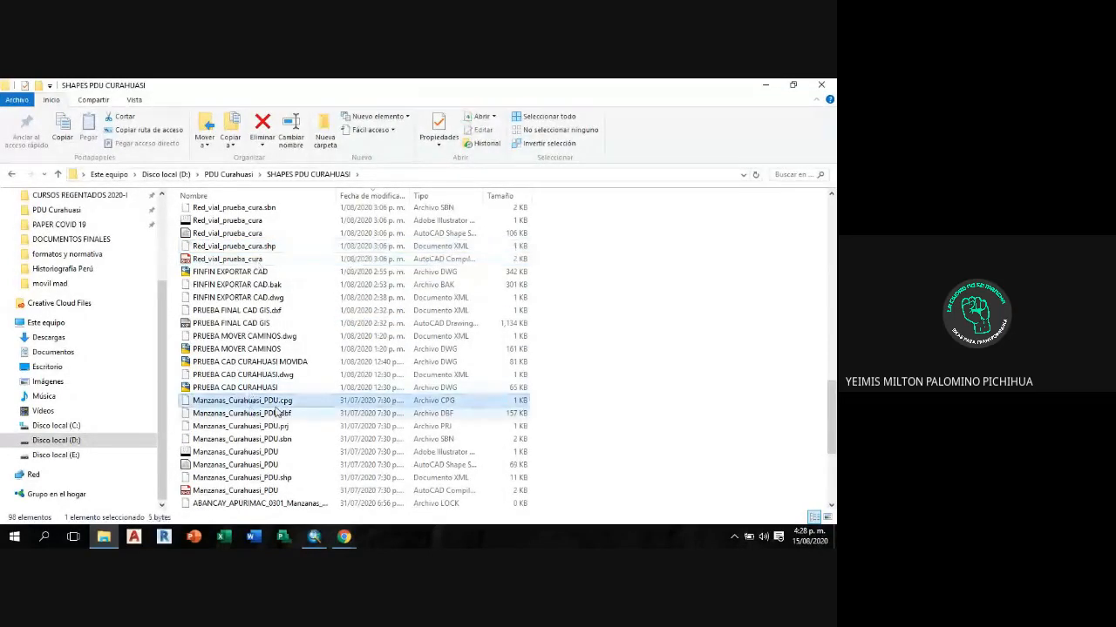
pyautogui.scroll(-5, 540, 369)
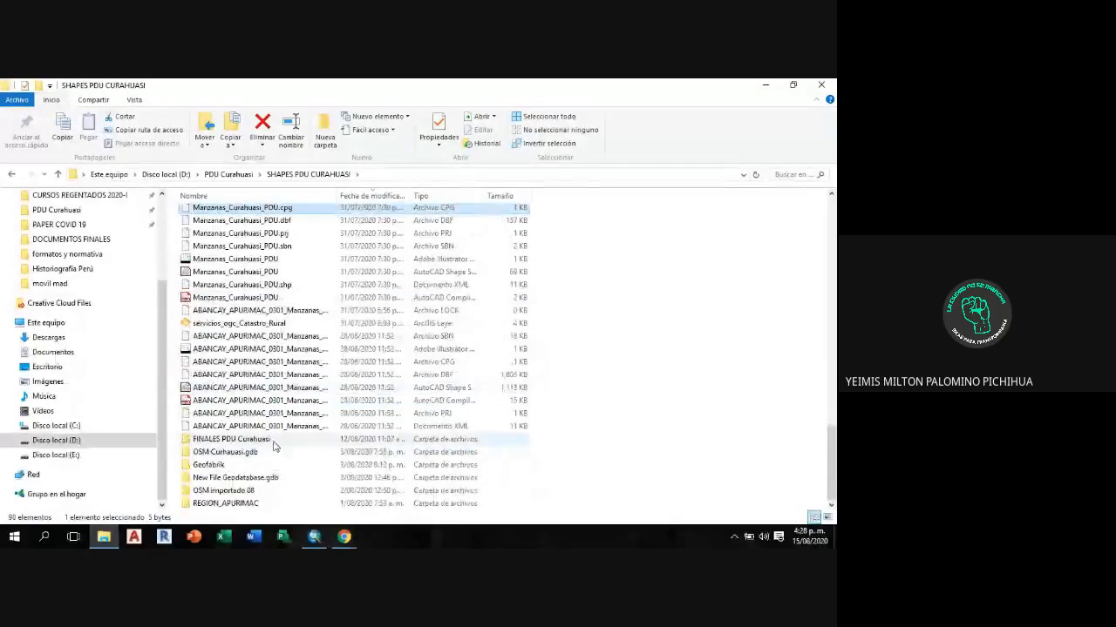
pyautogui.scroll(10, 273, 446)
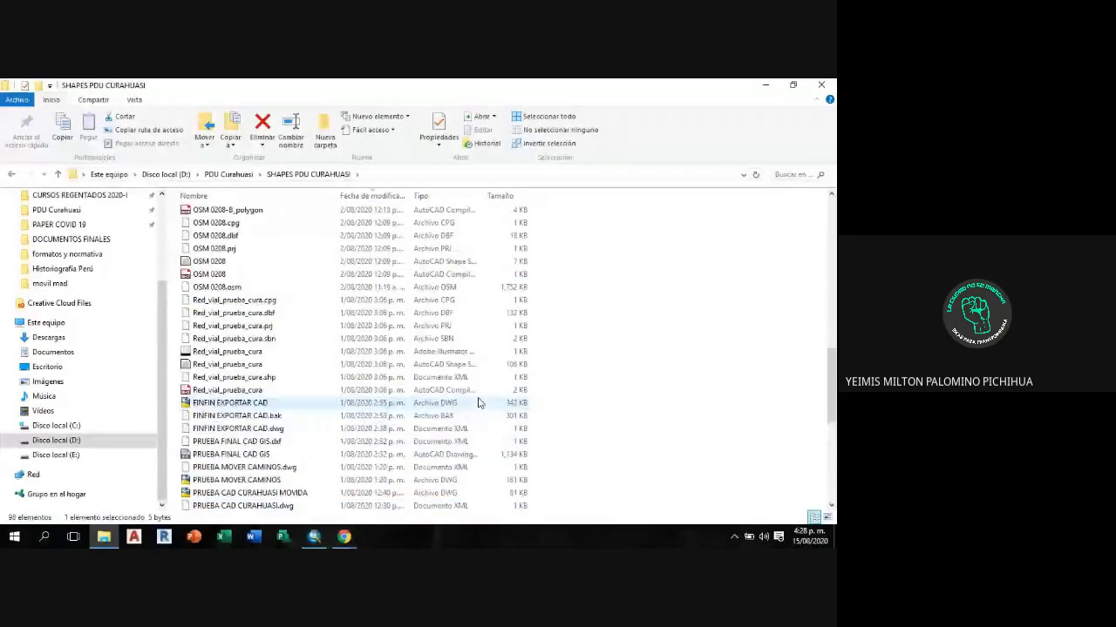
pyautogui.scroll(10, 477, 403)
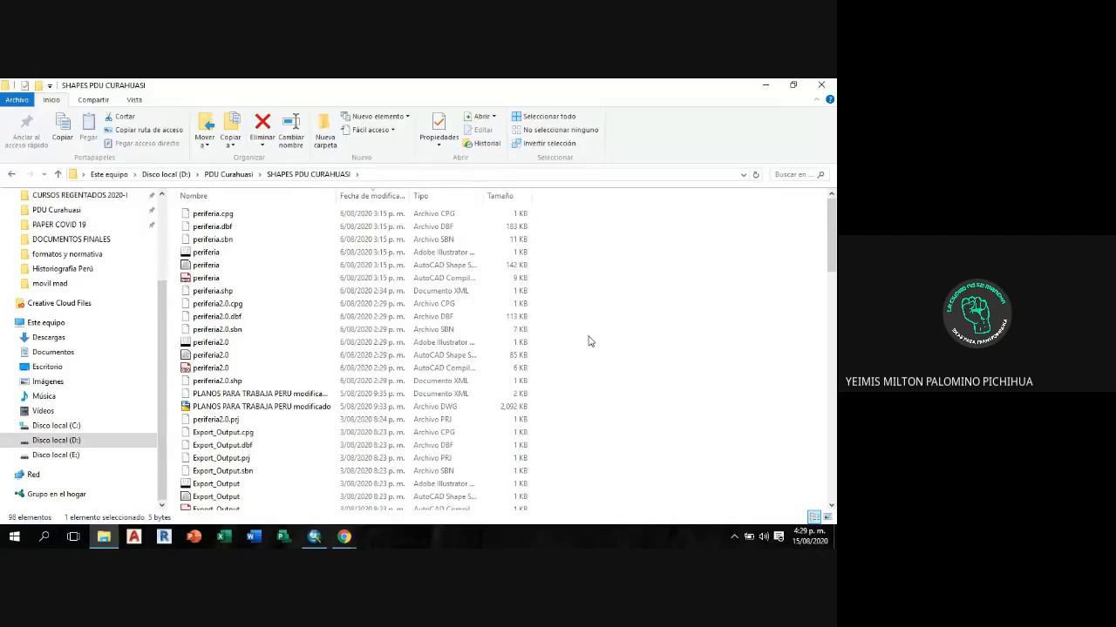
# Step: Switch back to ArcMap, start Add Data and examine the available folder connections, keeping FINALES PDU Curahuasi as the location
pyautogui.click(765, 84)
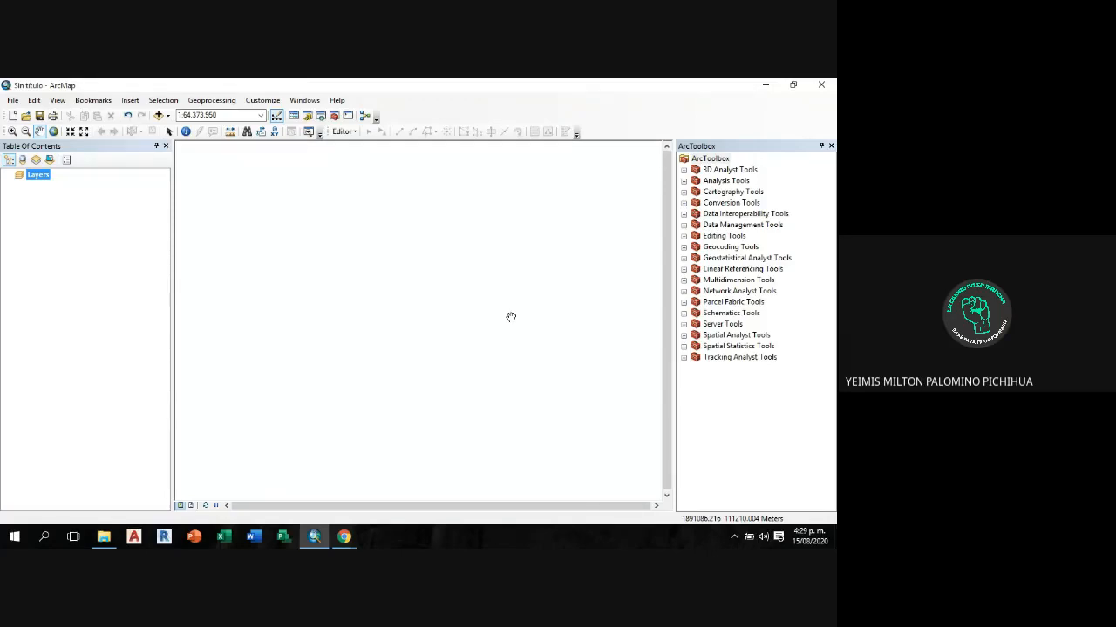
pyautogui.click(159, 115)
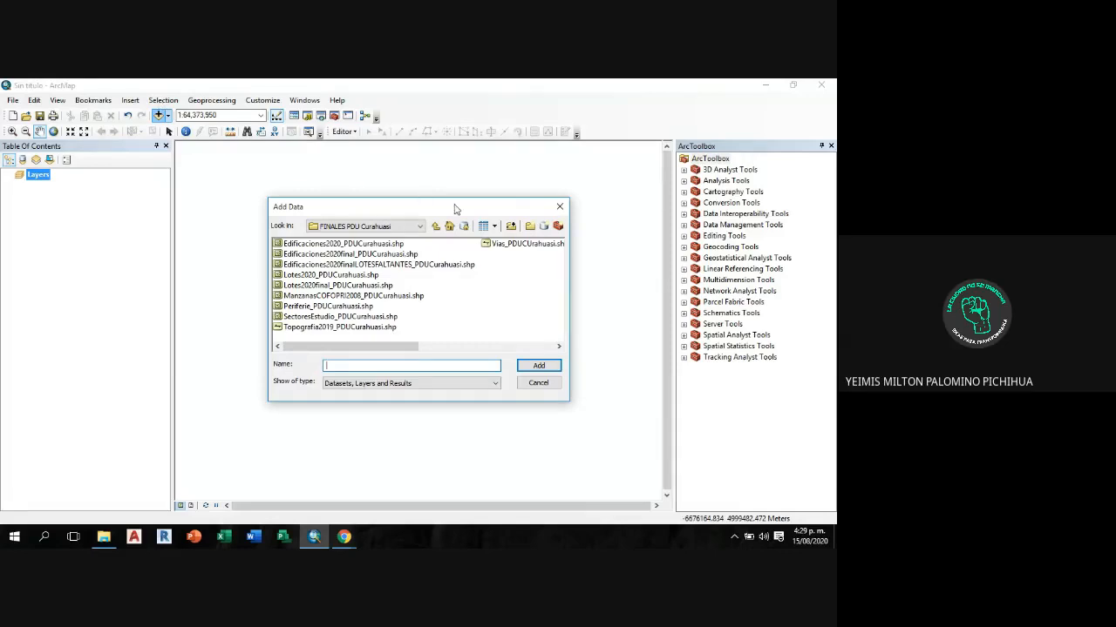
pyautogui.moveTo(454, 209); pyautogui.dragTo(523, 182)
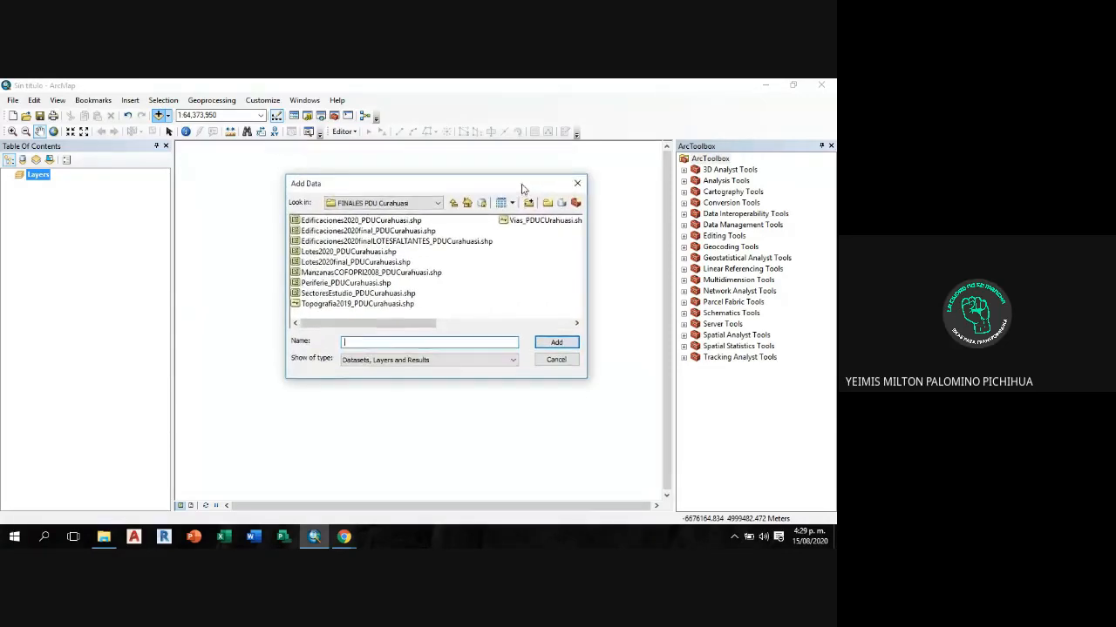
pyautogui.click(437, 204)
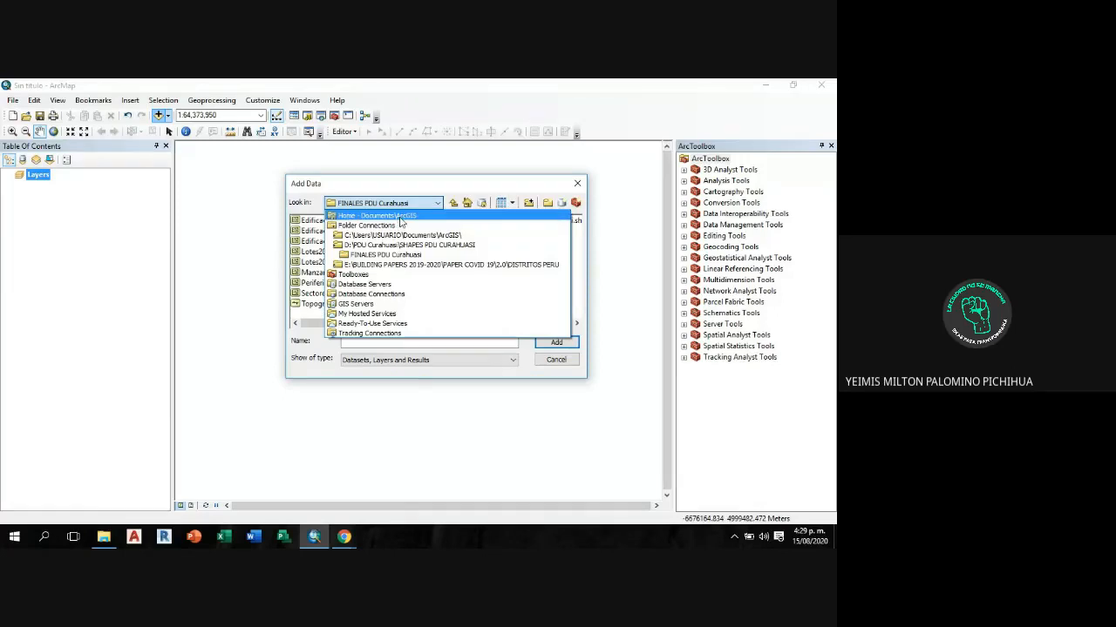
pyautogui.click(436, 255)
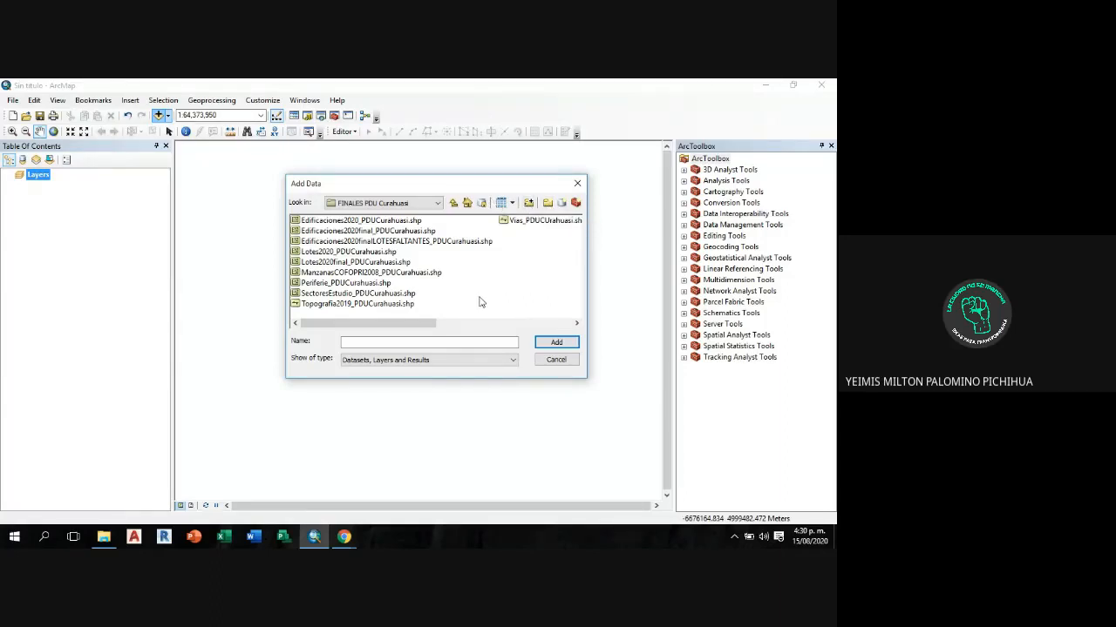
pyautogui.click(437, 203)
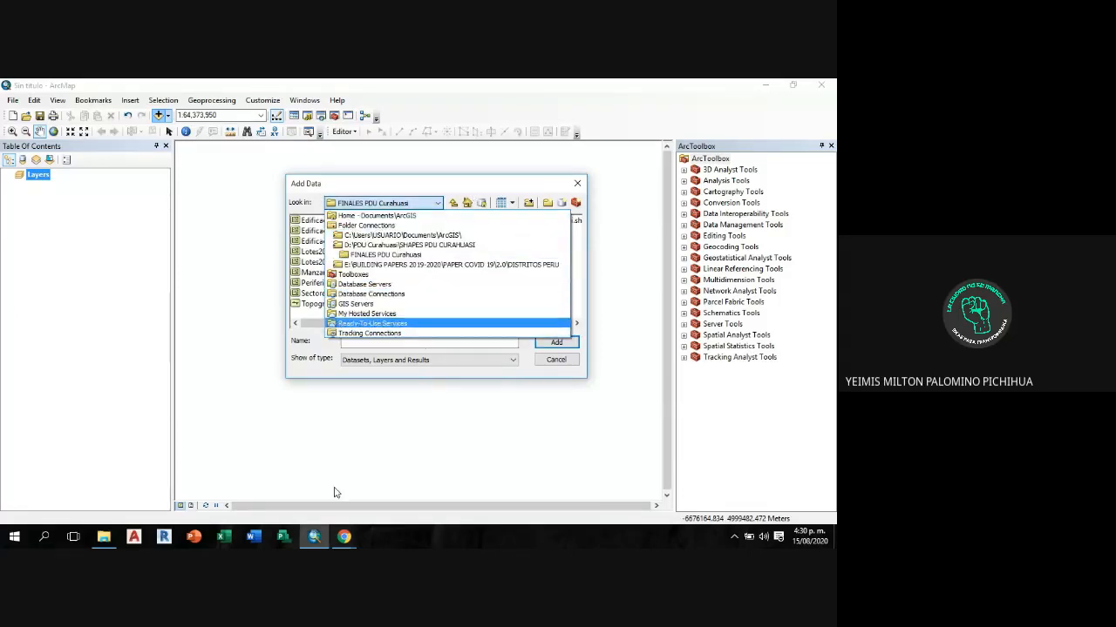
# Step: Switch to File Explorer, select the LA CIUDAD NO SE MANCHA folder on Disco local (E:), and return to ArcMap
pyautogui.click(103, 538)
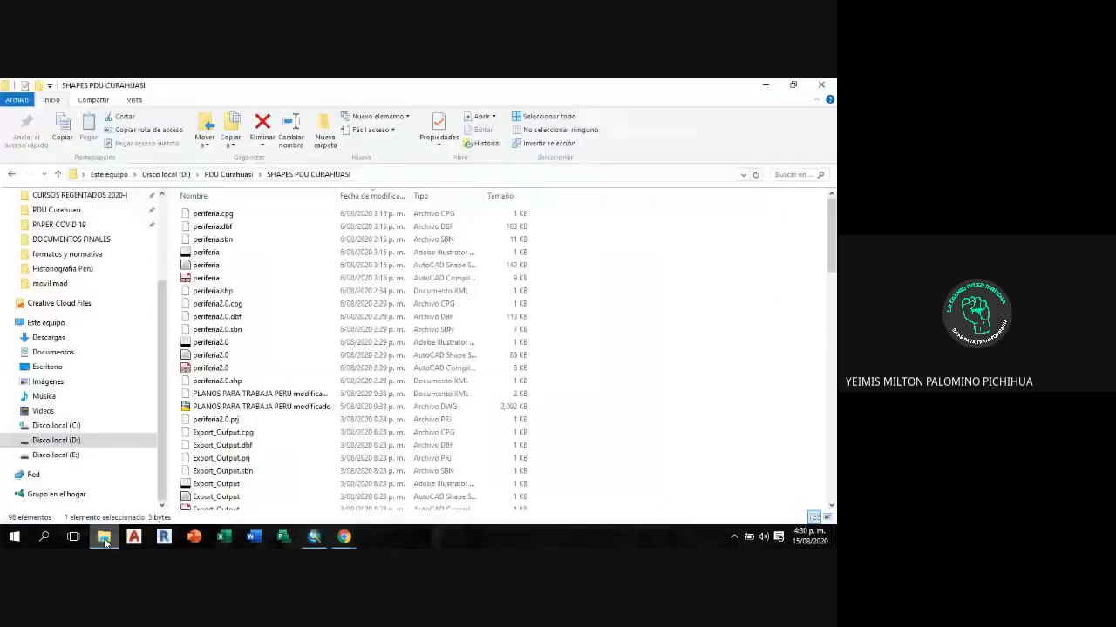
pyautogui.click(74, 441)
pyautogui.click(76, 456)
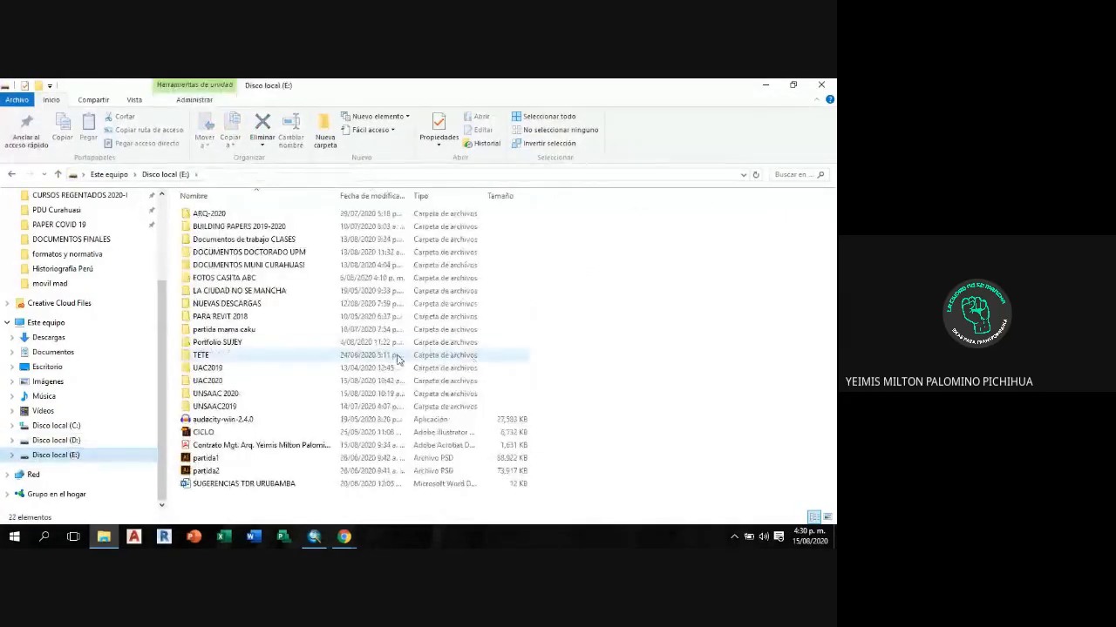
pyautogui.click(240, 291)
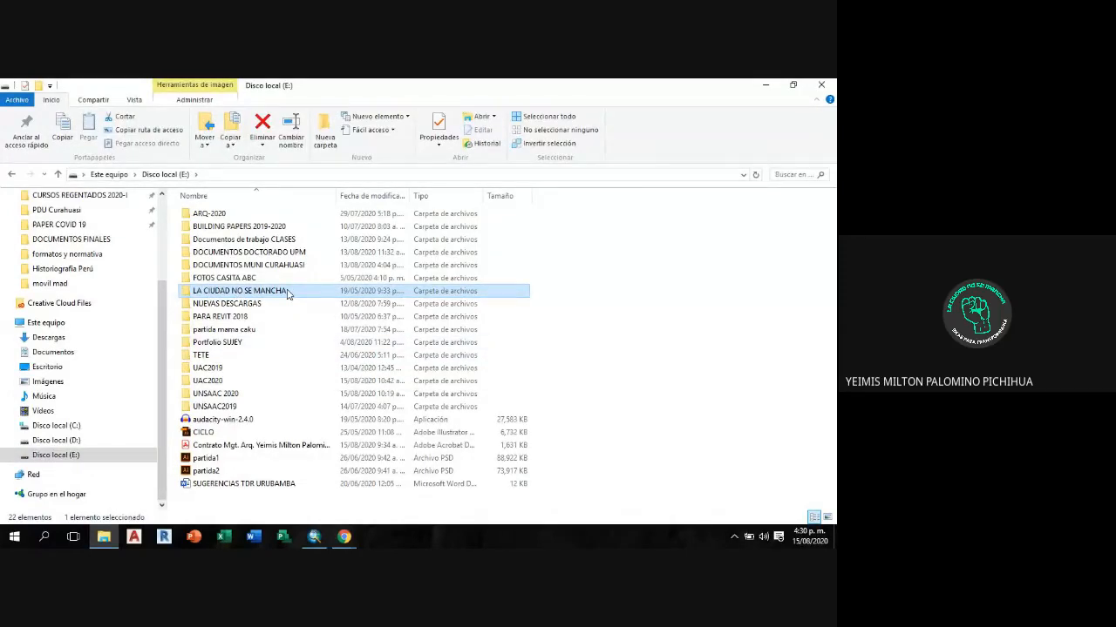
pyautogui.moveTo(288, 294)
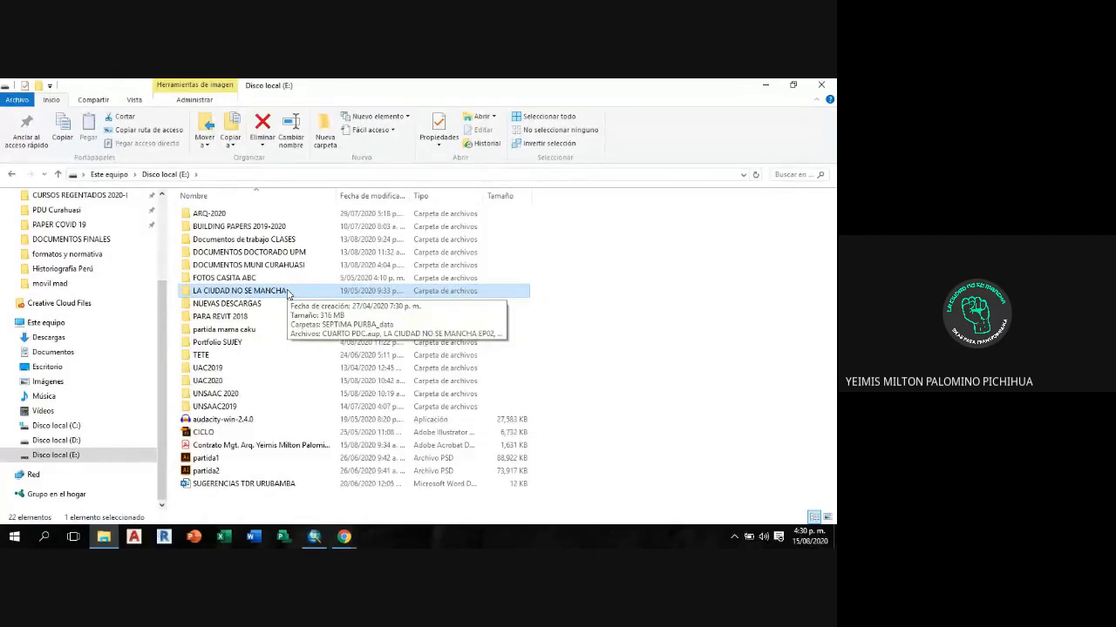
pyautogui.click(772, 85)
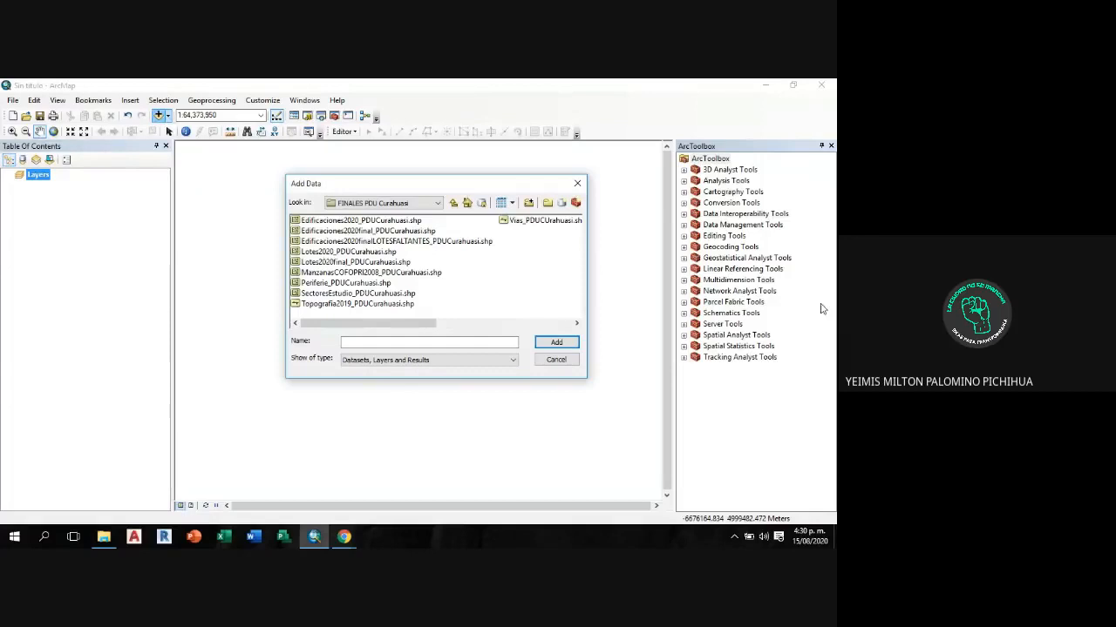
# Step: Check the Add Data locations for the DISTRITOS PERU folder connection and move the dialog aside
pyautogui.click(418, 205)
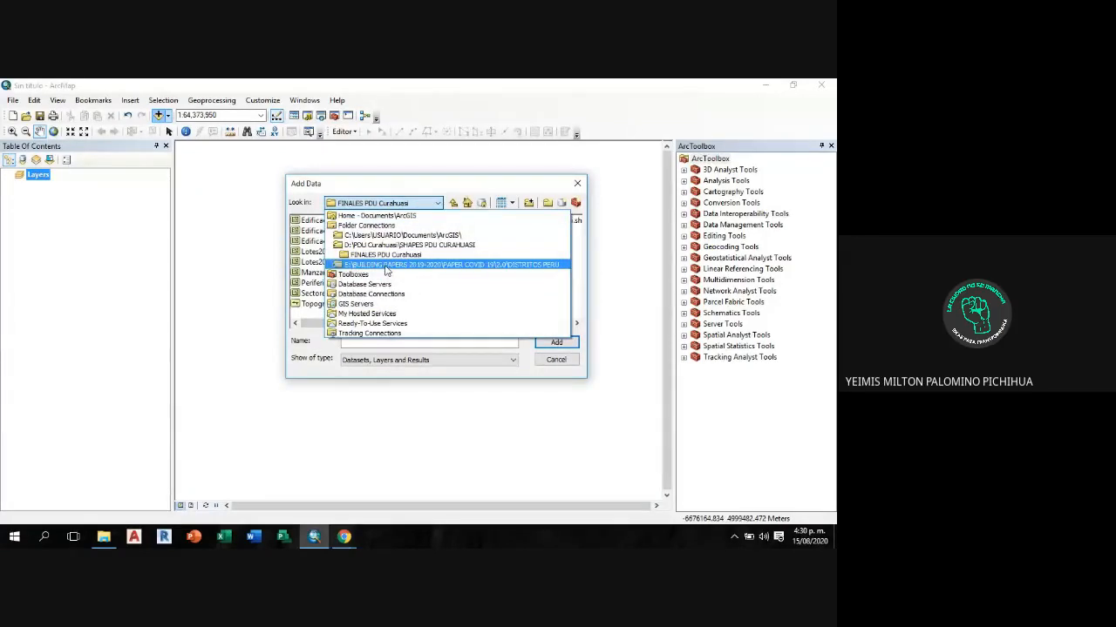
pyautogui.click(517, 184)
pyautogui.moveTo(496, 183); pyautogui.dragTo(443, 160)
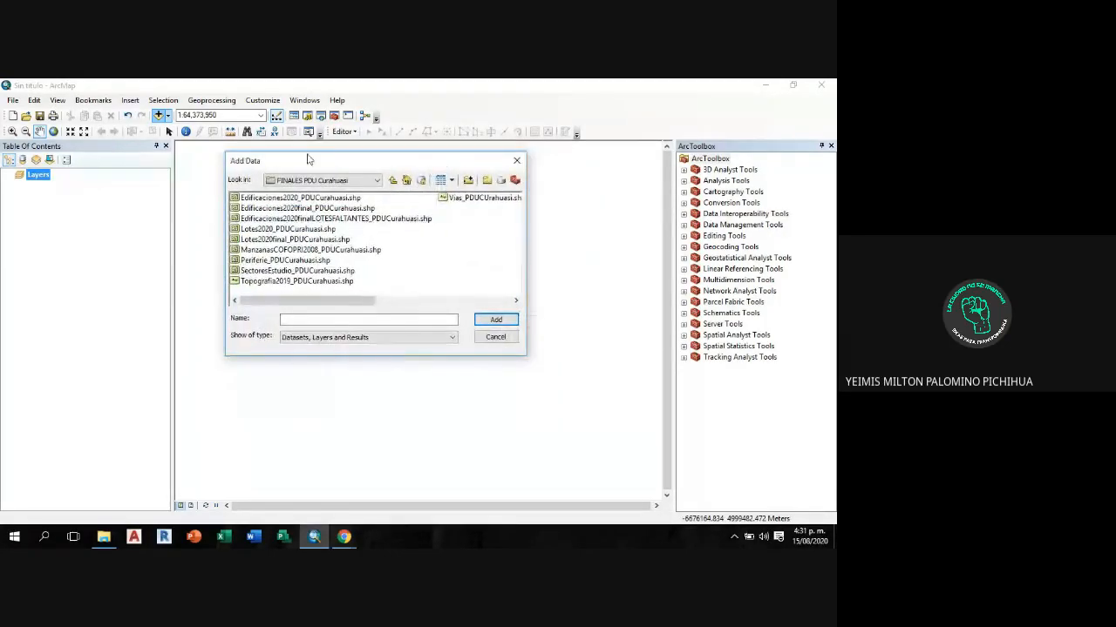
# Step: Try to connect to the TETE folder on Disco local (E:) through Connect To Folder
pyautogui.click(468, 181)
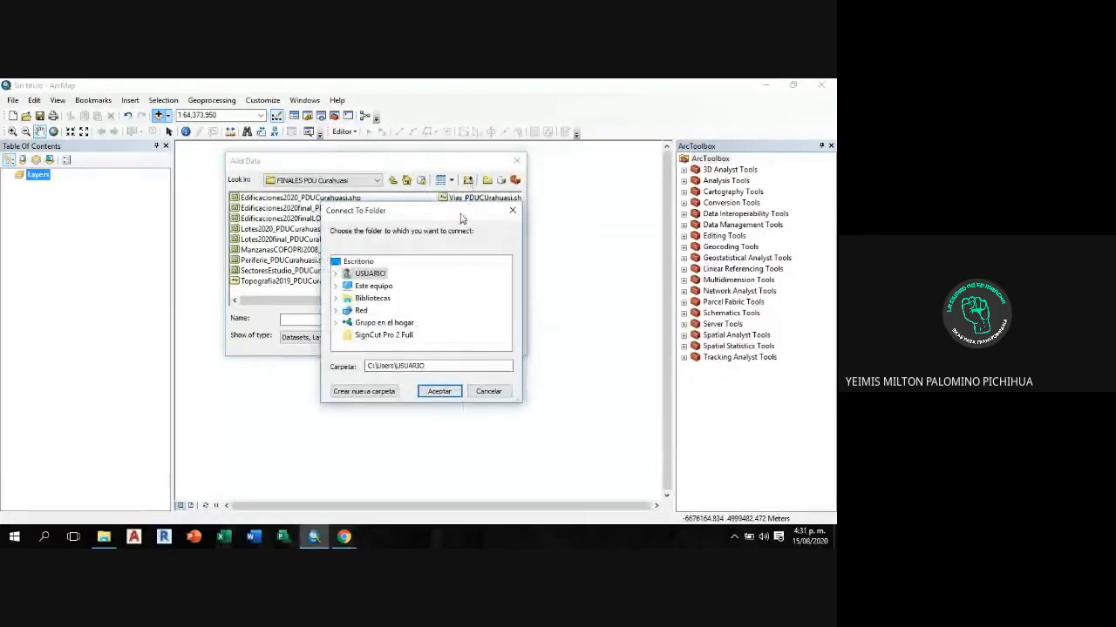
pyautogui.moveTo(462, 217); pyautogui.dragTo(644, 192)
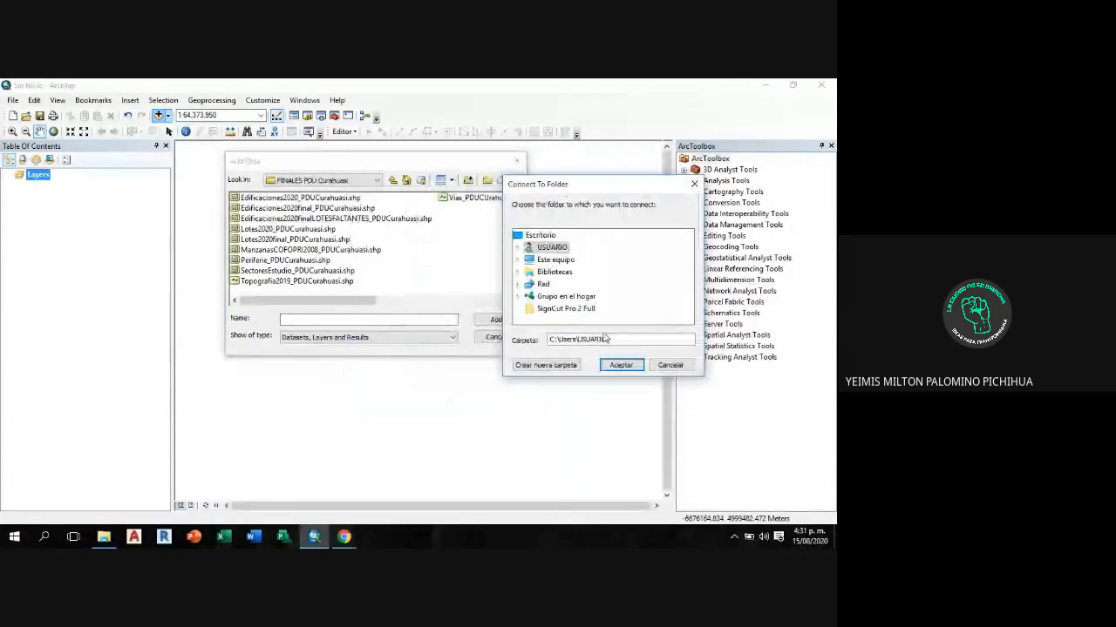
pyautogui.click(517, 272)
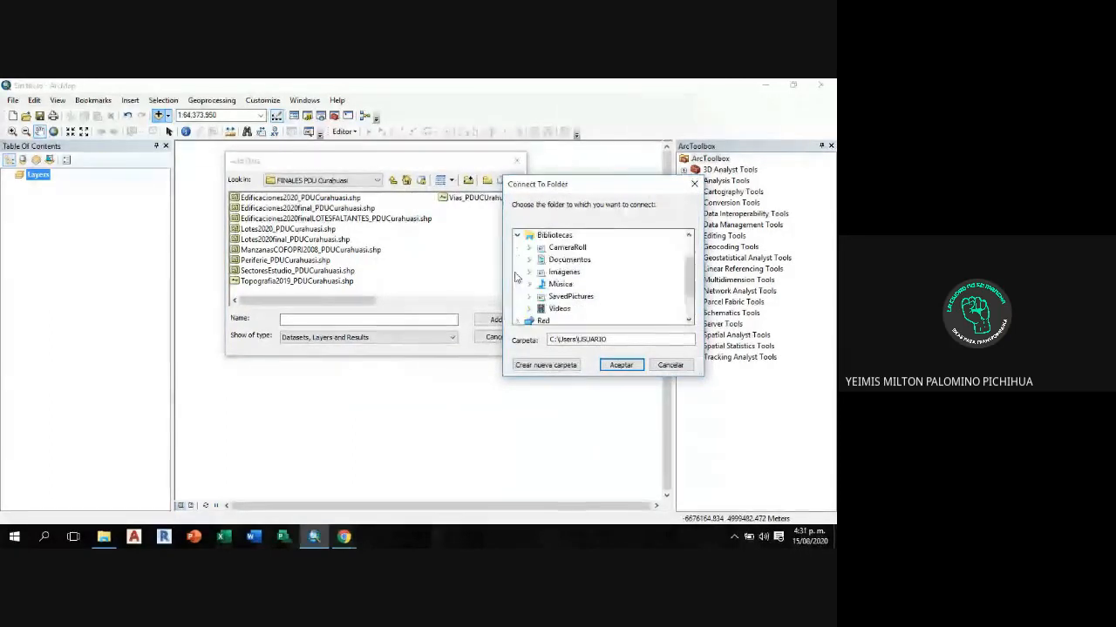
pyautogui.scroll(-1, 533, 287)
pyautogui.scroll(2, 540, 284)
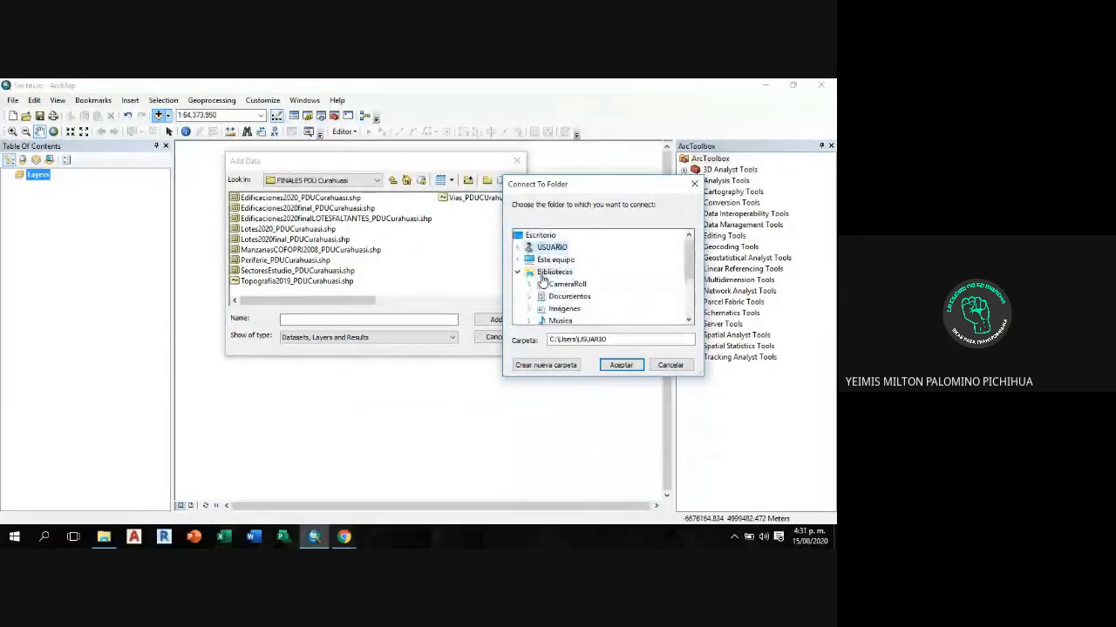
pyautogui.click(518, 261)
pyautogui.scroll(-2, 586, 294)
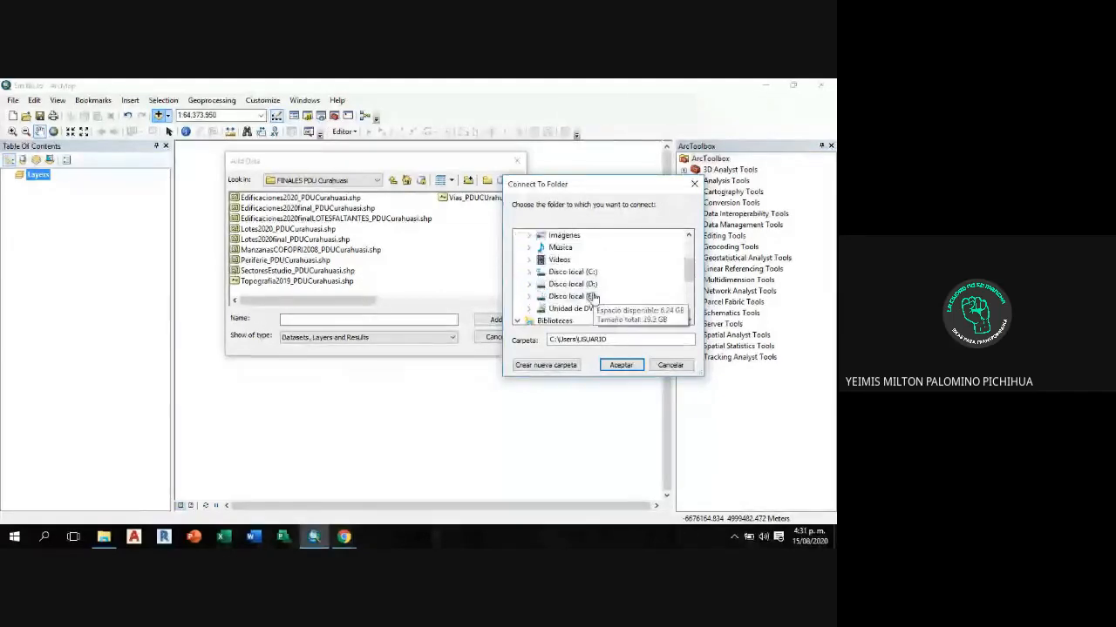
pyautogui.click(591, 297)
pyautogui.scroll(-3, 598, 291)
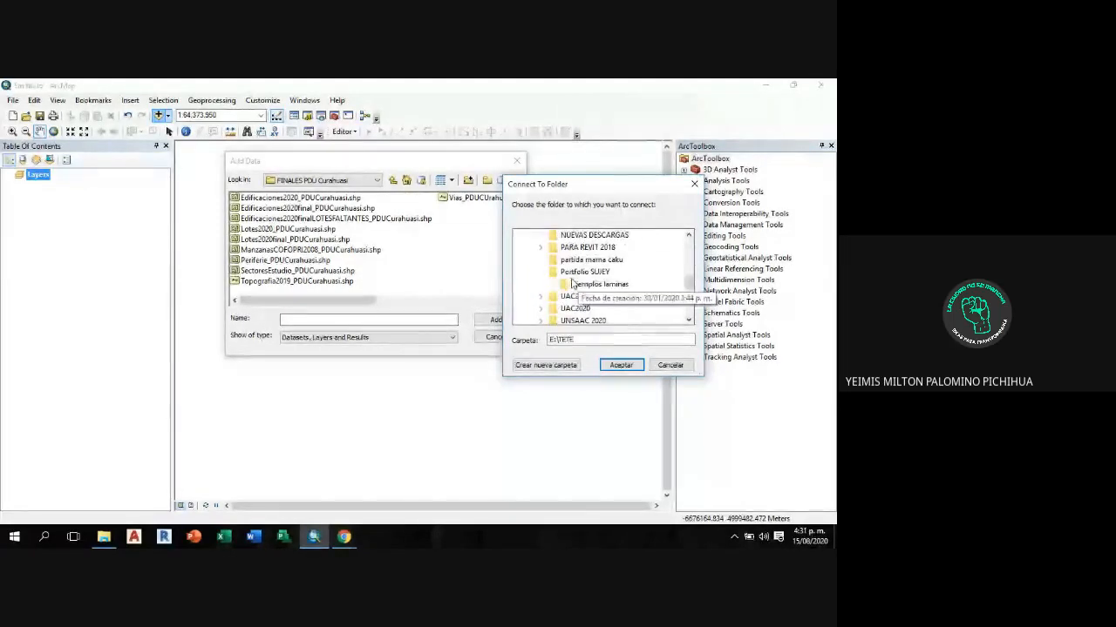
pyautogui.doubleClick(571, 283)
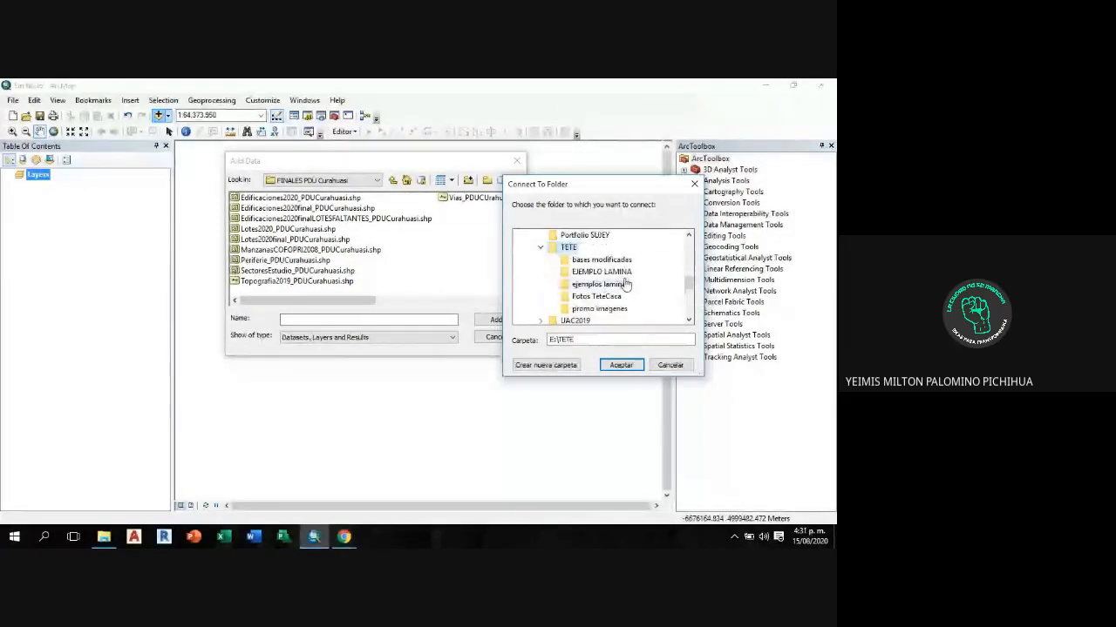
pyautogui.click(626, 366)
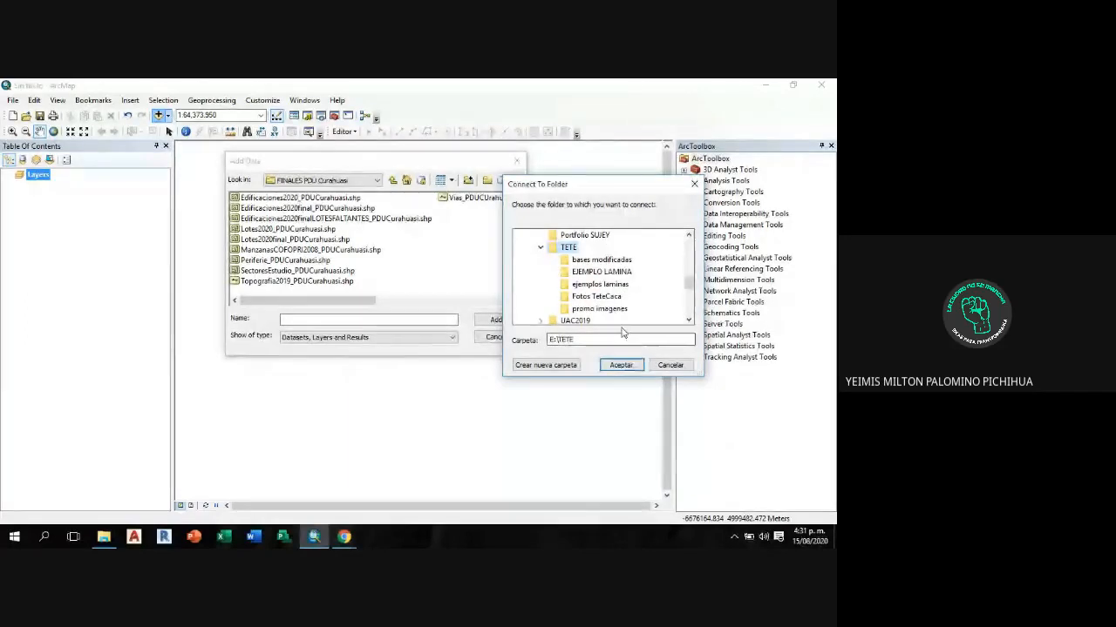
# Step: Add the Curahuasi 18L.ecw image from the SHAPES PDU CURAHUASI folder to the map
pyautogui.click(373, 181)
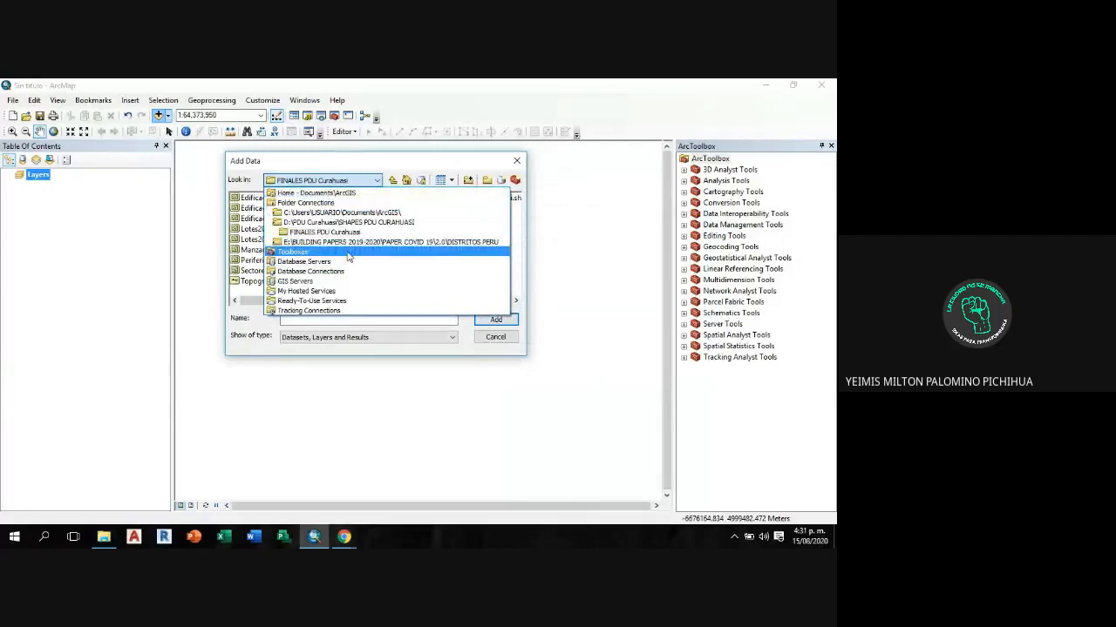
pyautogui.click(416, 244)
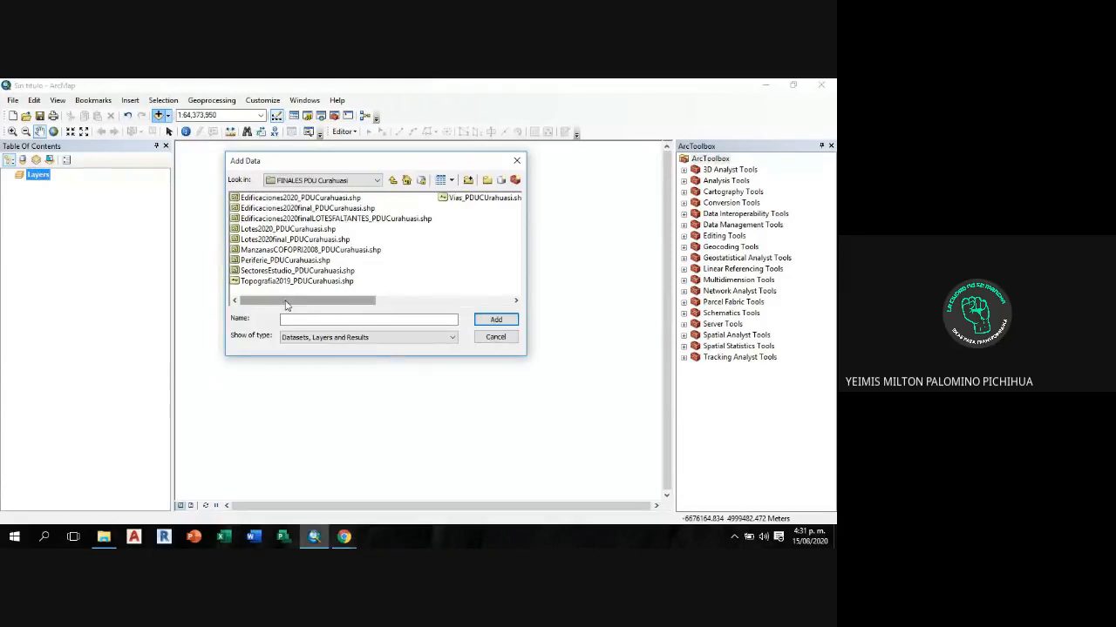
pyautogui.moveTo(286, 304)
pyautogui.mouseDown()
pyautogui.moveTo(361, 304)
pyautogui.moveTo(286, 304)
pyautogui.mouseUp()
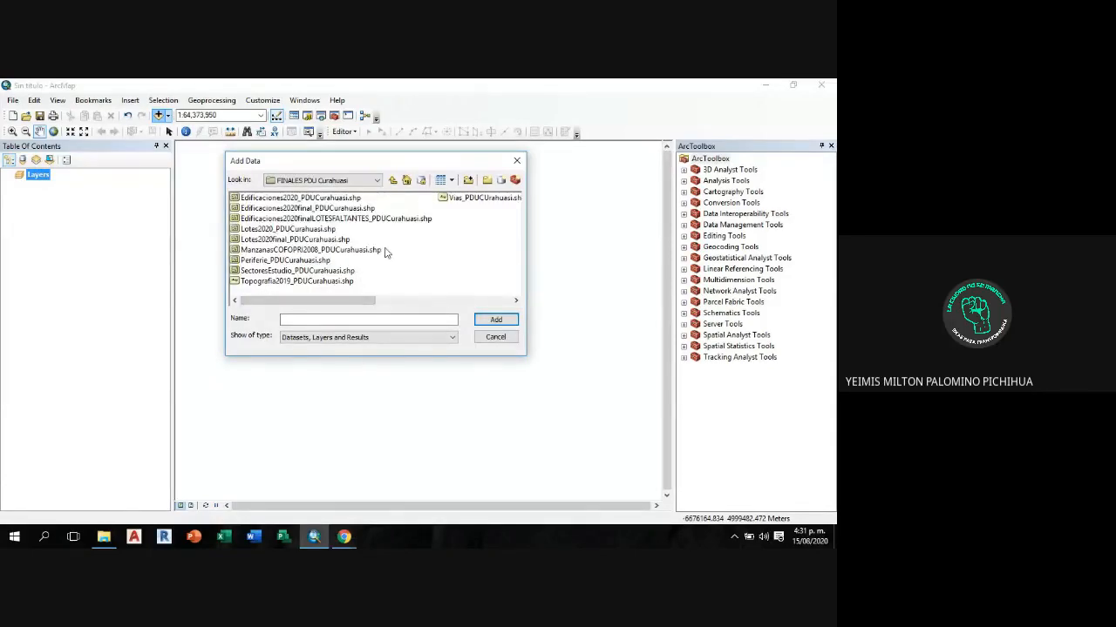
pyautogui.click(392, 181)
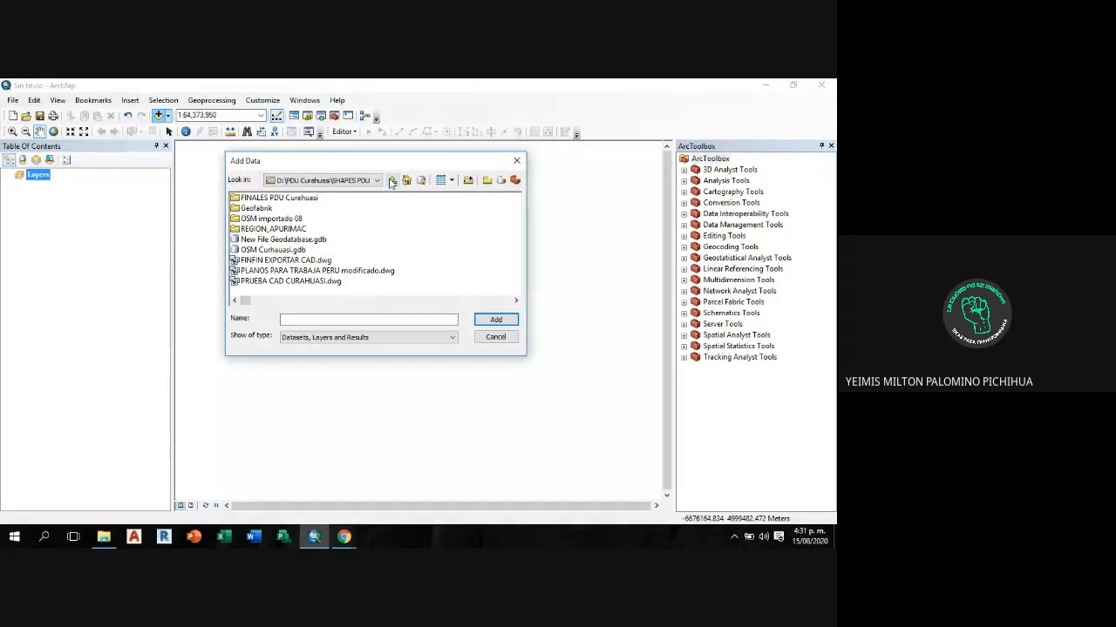
pyautogui.click(515, 301)
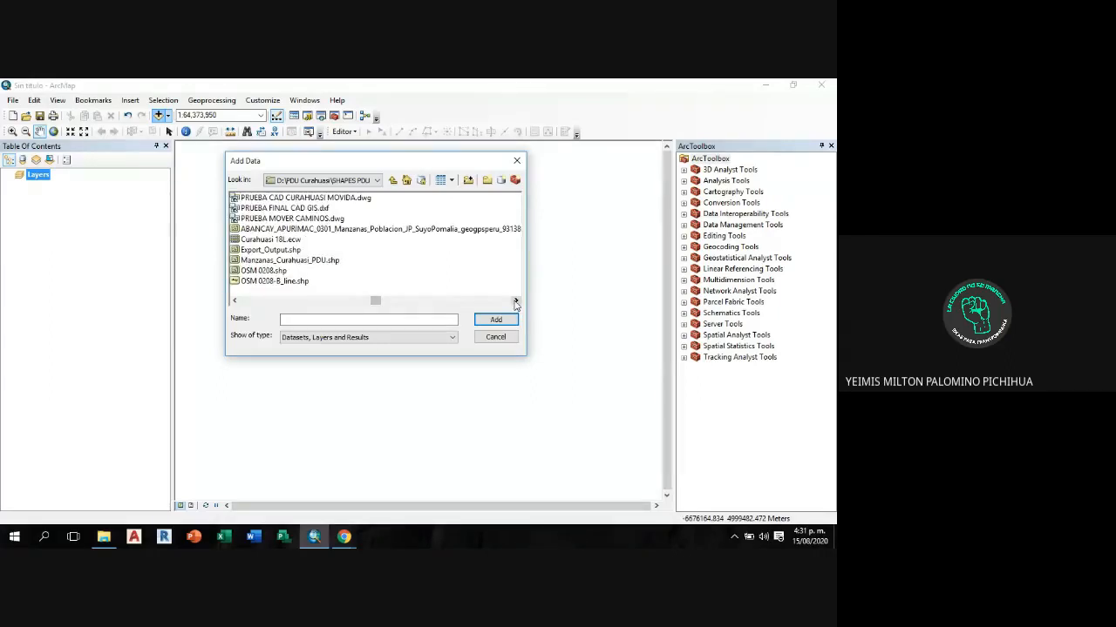
pyautogui.click(295, 241)
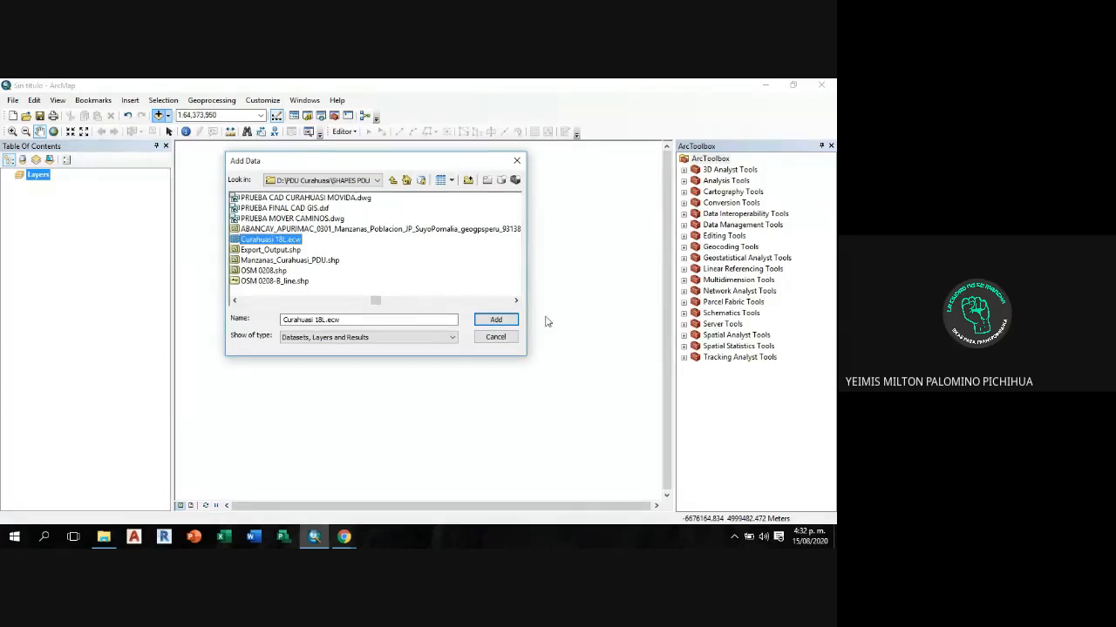
pyautogui.click(513, 322)
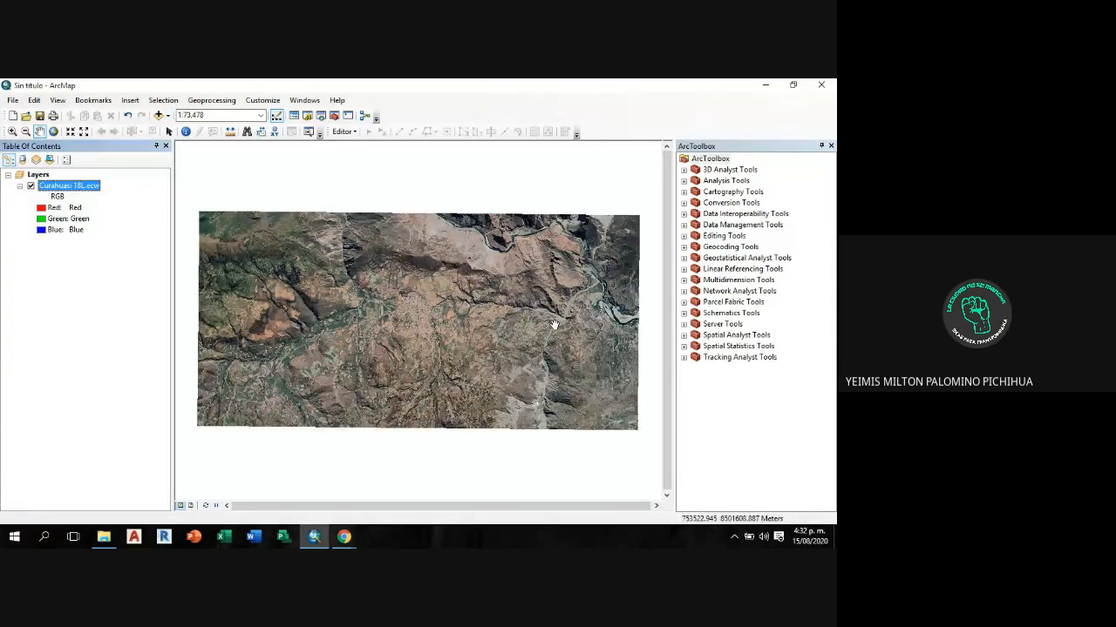
pyautogui.scroll(-1, 439, 311)
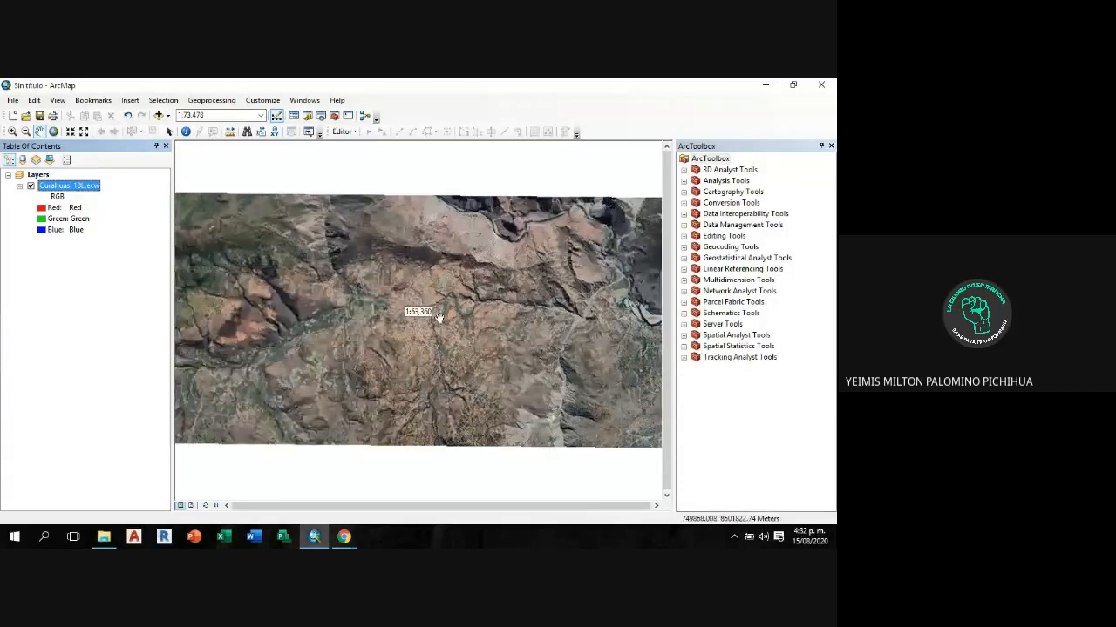
# Step: Examine the Curahuasi satellite image from the stadium and surrounding streets out to its overall extent
pyautogui.scroll(-5, 419, 317)
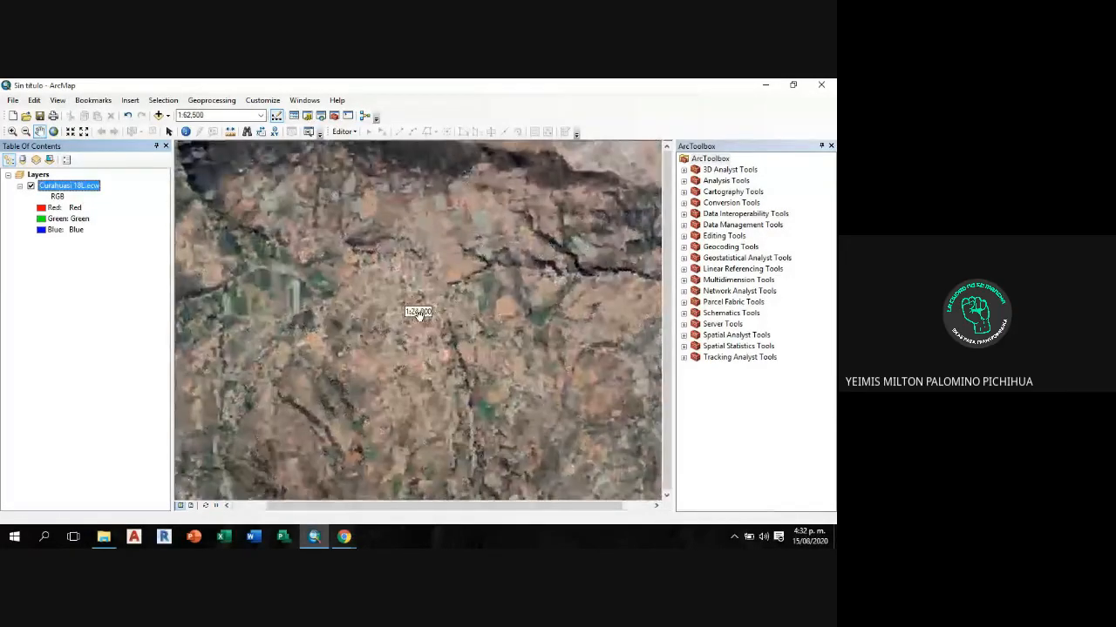
pyautogui.scroll(-6, 419, 316)
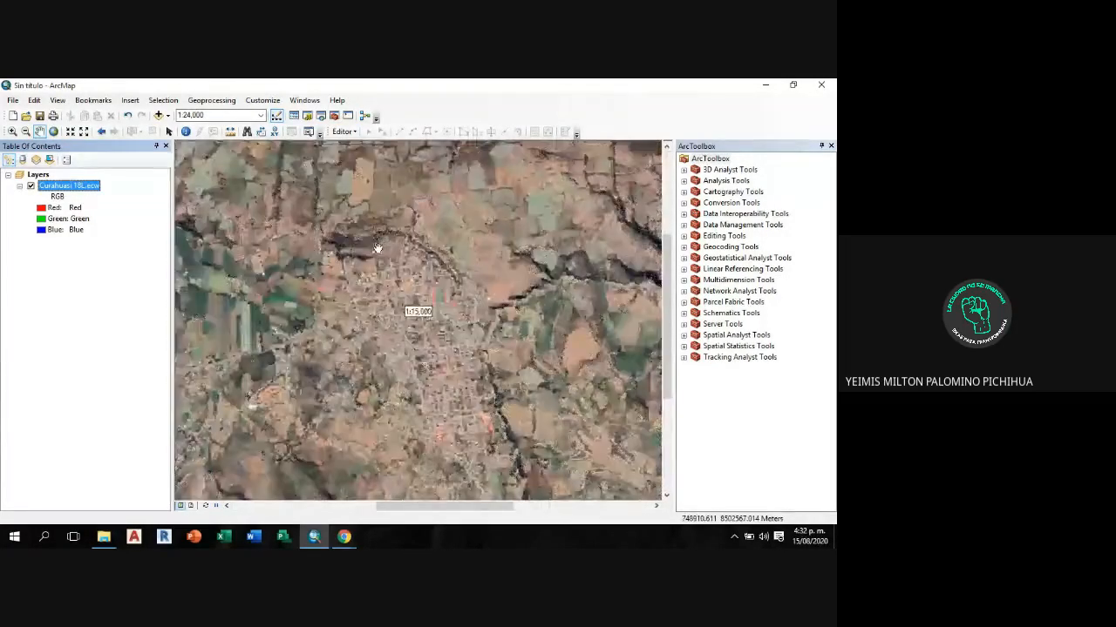
pyautogui.scroll(-4, 487, 326)
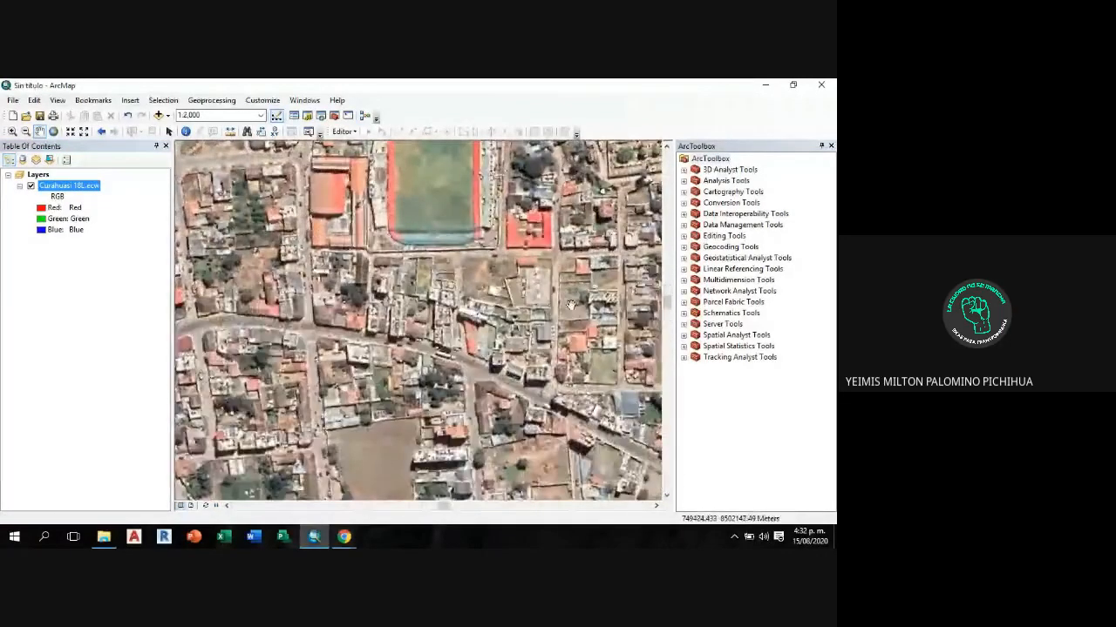
pyautogui.moveTo(602, 288); pyautogui.dragTo(358, 233)
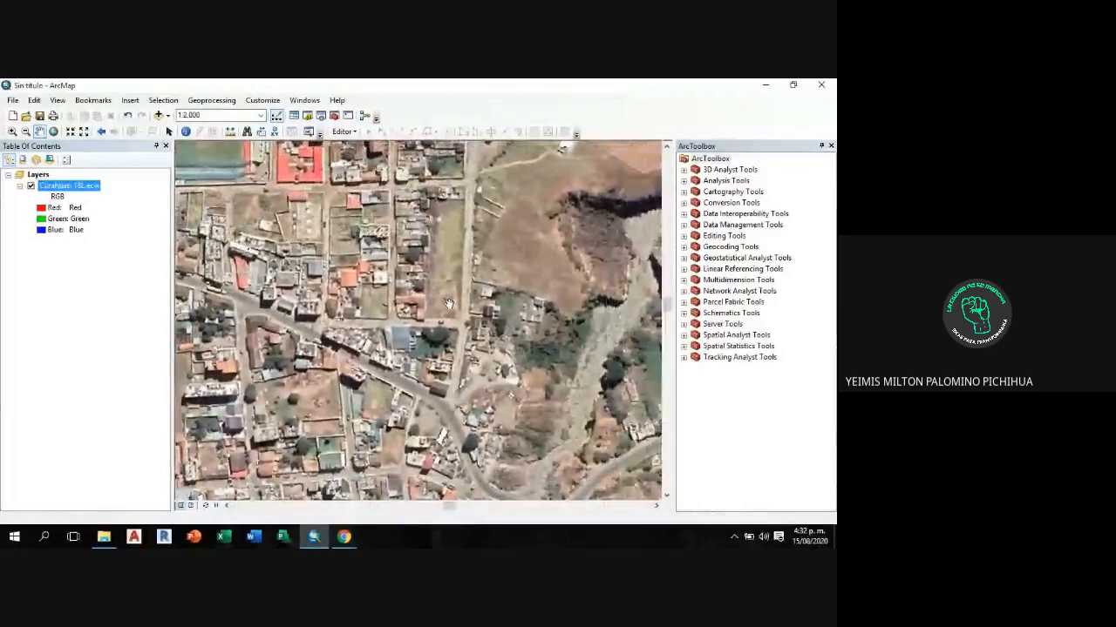
pyautogui.moveTo(430, 293); pyautogui.dragTo(628, 379)
pyautogui.moveTo(381, 189); pyautogui.dragTo(461, 266)
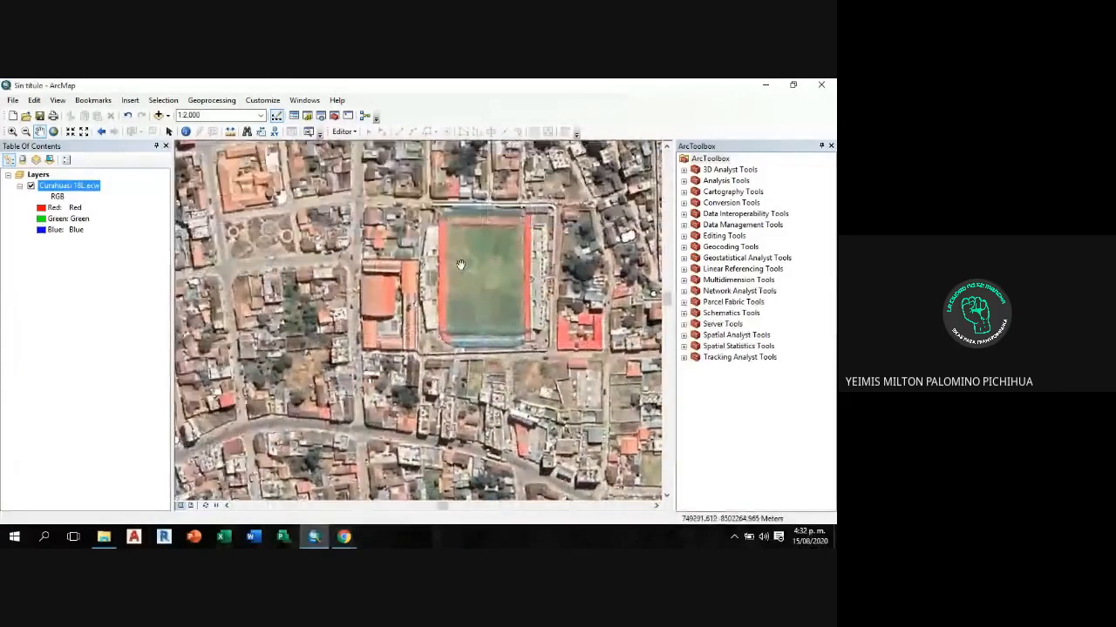
pyautogui.moveTo(439, 219); pyautogui.dragTo(488, 278)
pyautogui.moveTo(398, 311); pyautogui.dragTo(571, 255)
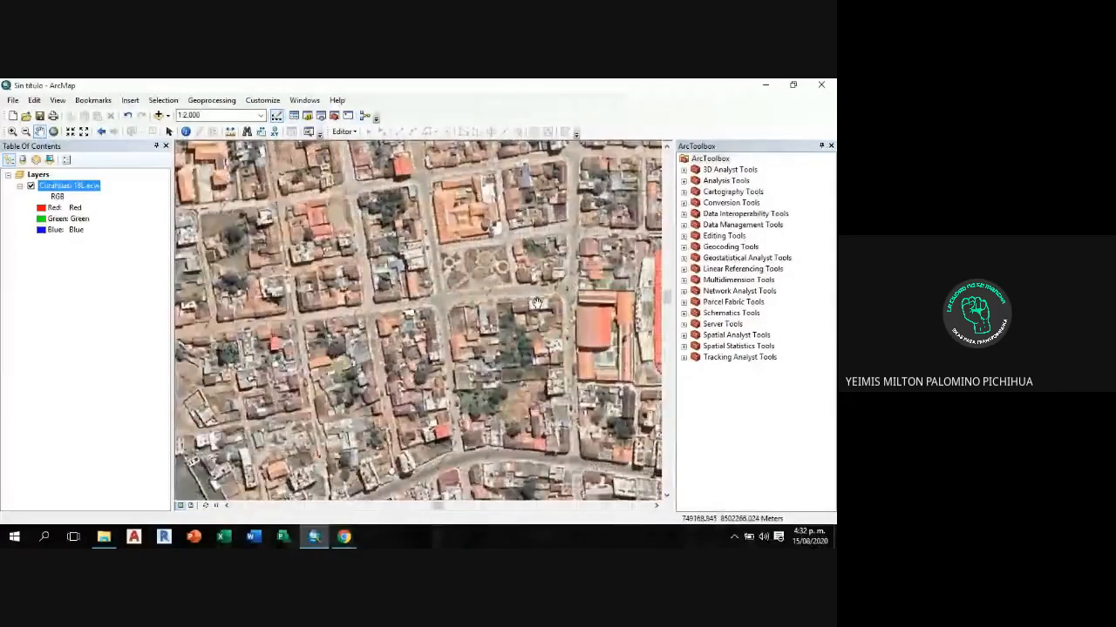
pyautogui.moveTo(400, 334); pyautogui.dragTo(506, 234)
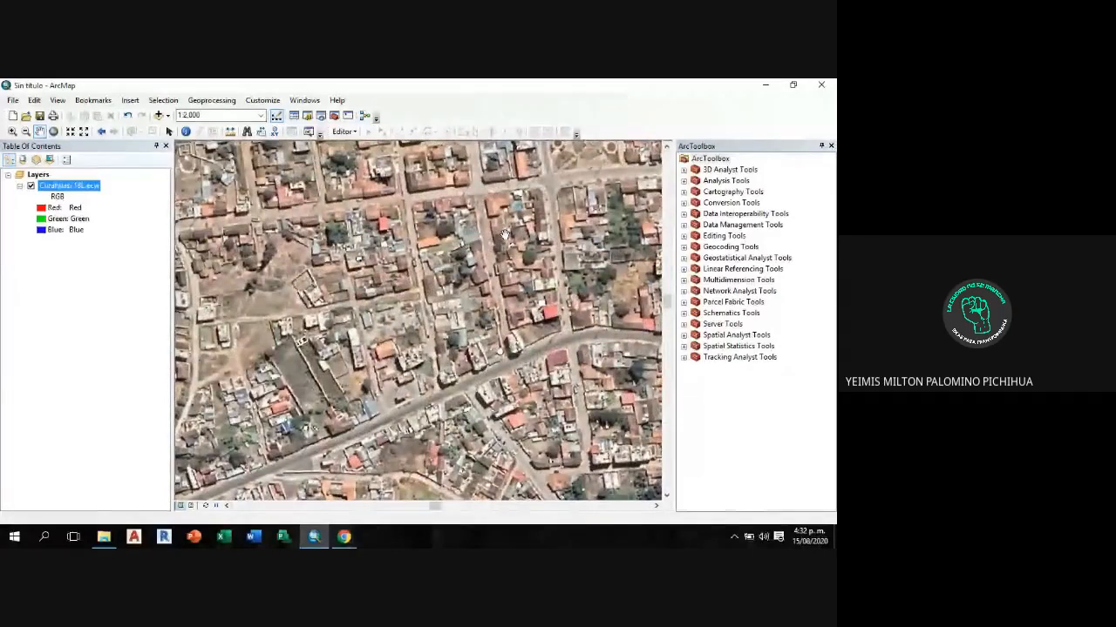
pyautogui.scroll(3, 438, 274)
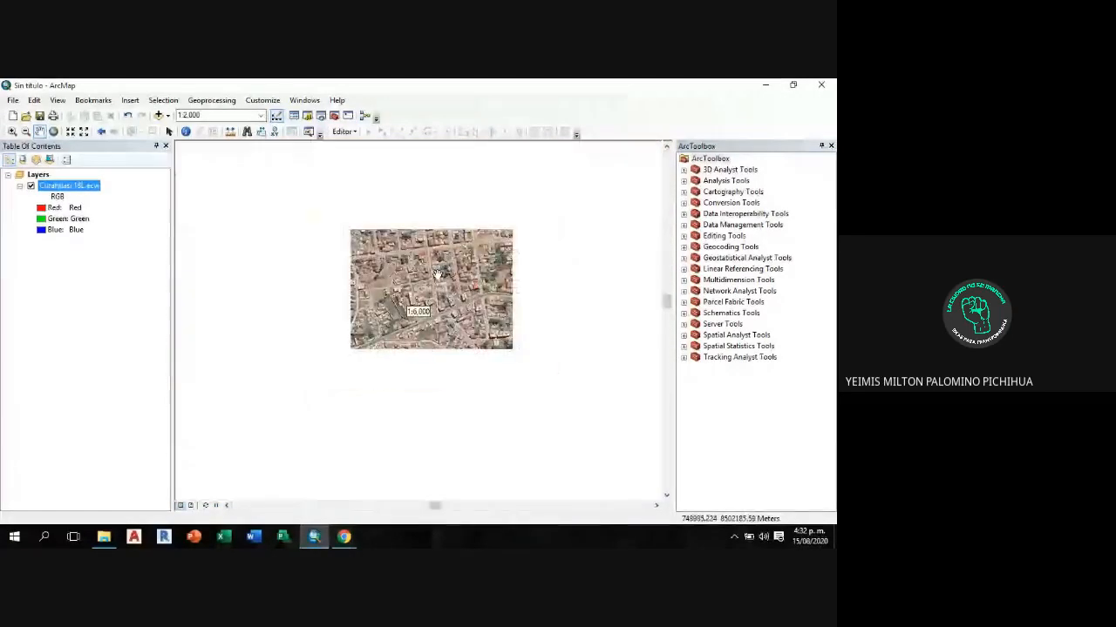
pyautogui.scroll(2, 438, 277)
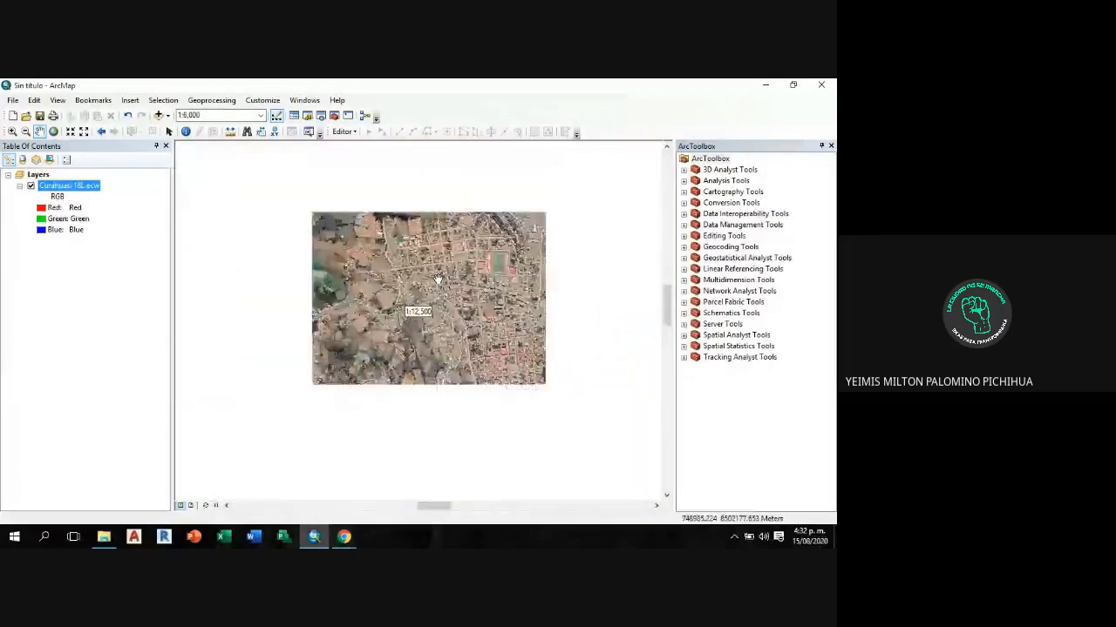
pyautogui.scroll(2, 438, 275)
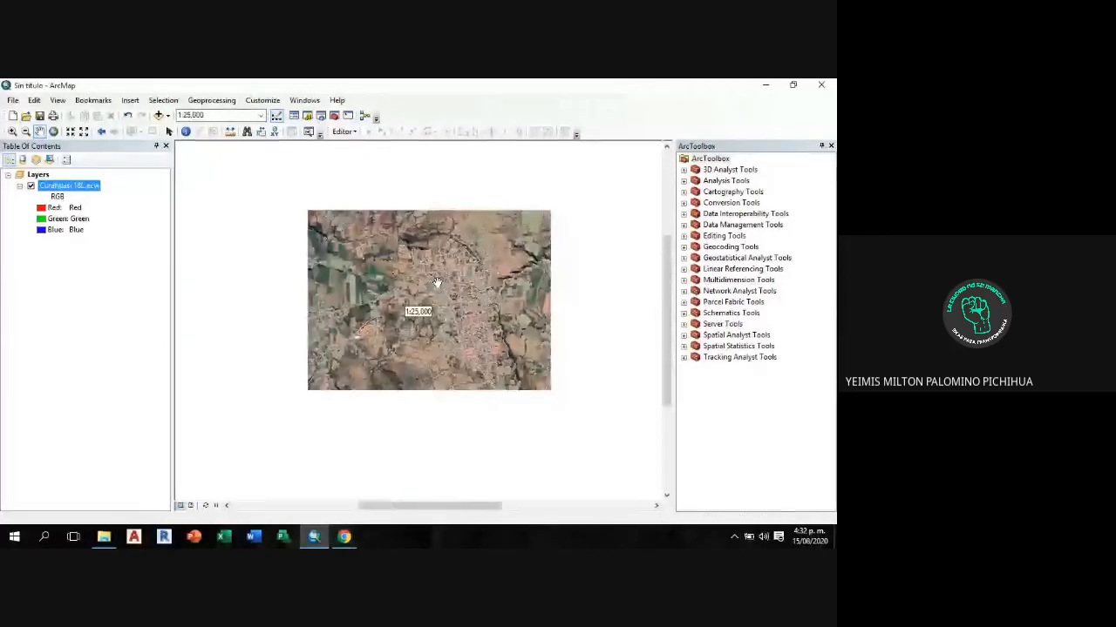
pyautogui.scroll(3, 440, 285)
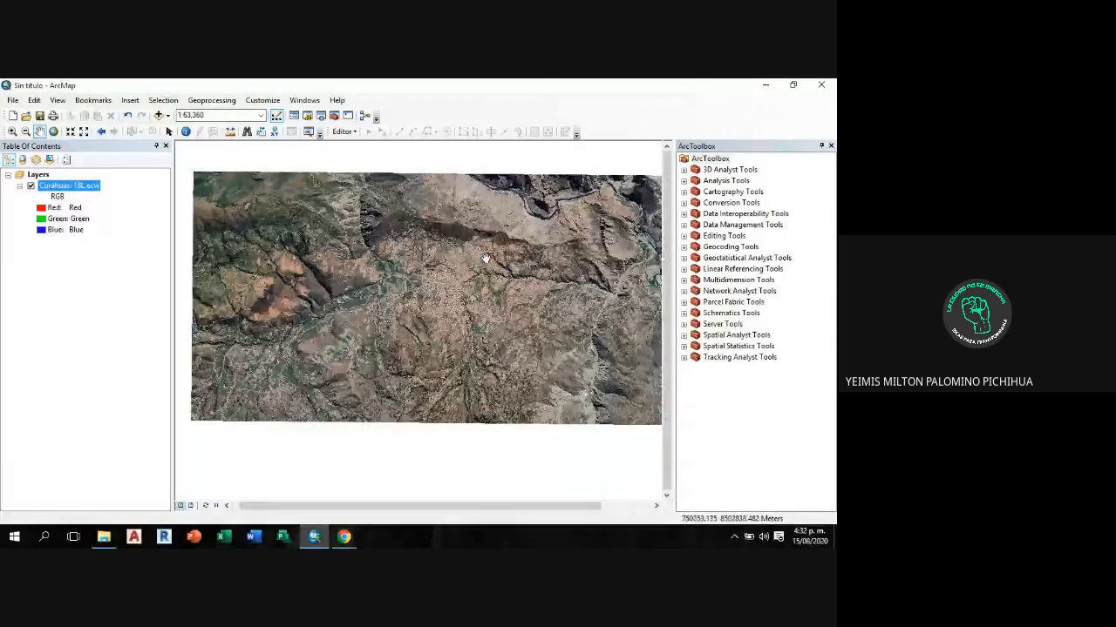
pyautogui.moveTo(485, 259); pyautogui.dragTo(385, 281)
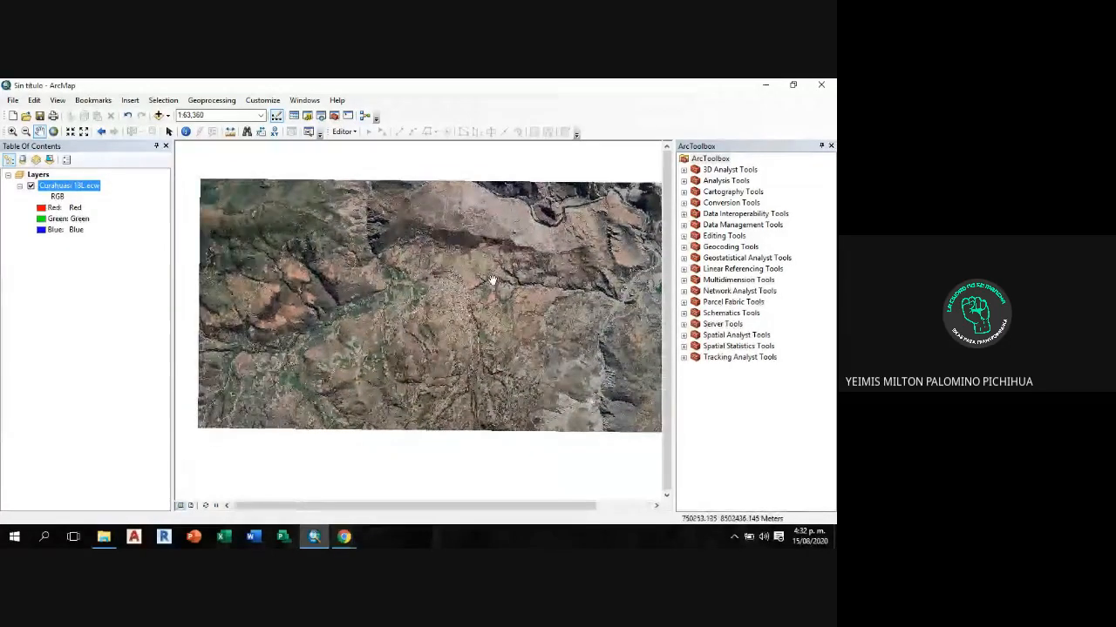
# Step: Inspect the urban area of Curahuasi and its surrounding fields on the satellite image at 1:8,000
pyautogui.scroll(3, 410, 306)
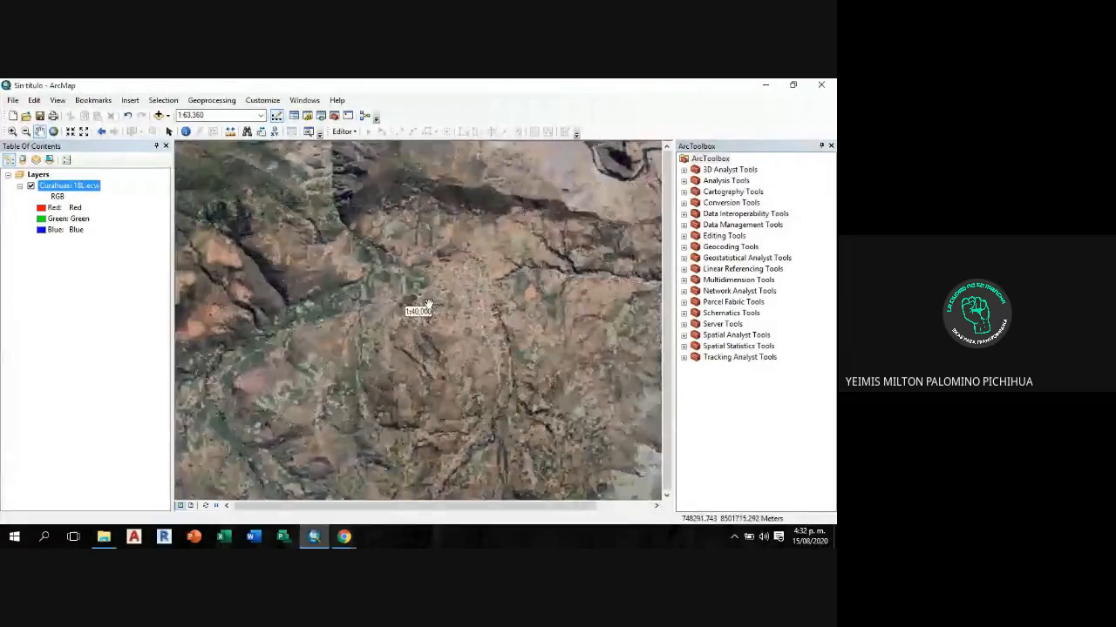
pyautogui.scroll(2, 451, 299)
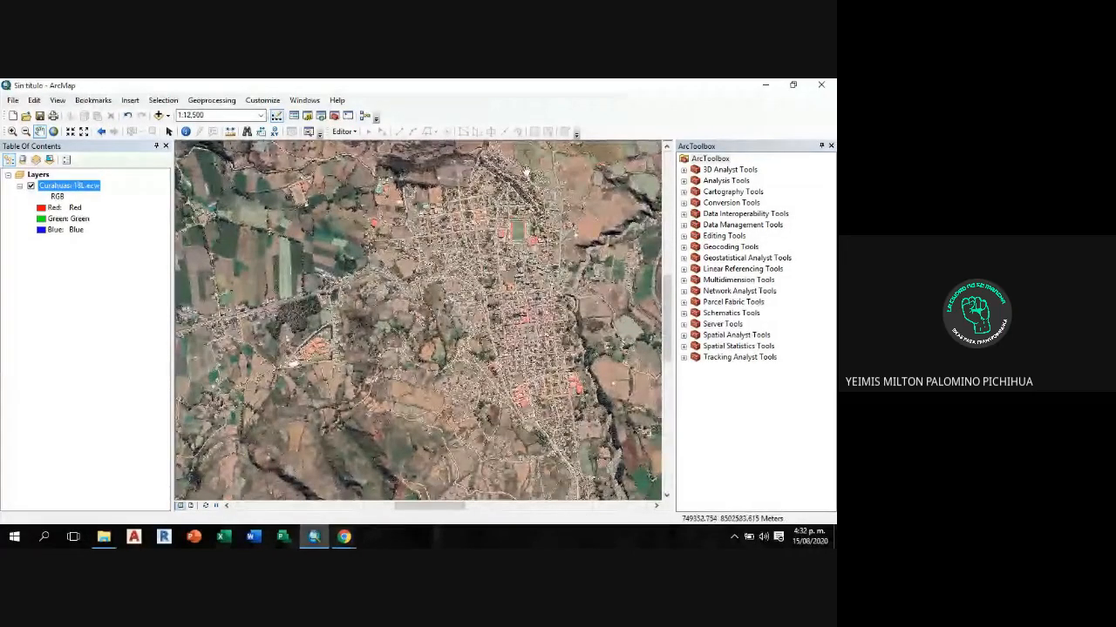
pyautogui.scroll(2, 523, 175)
pyautogui.scroll(-1, 481, 232)
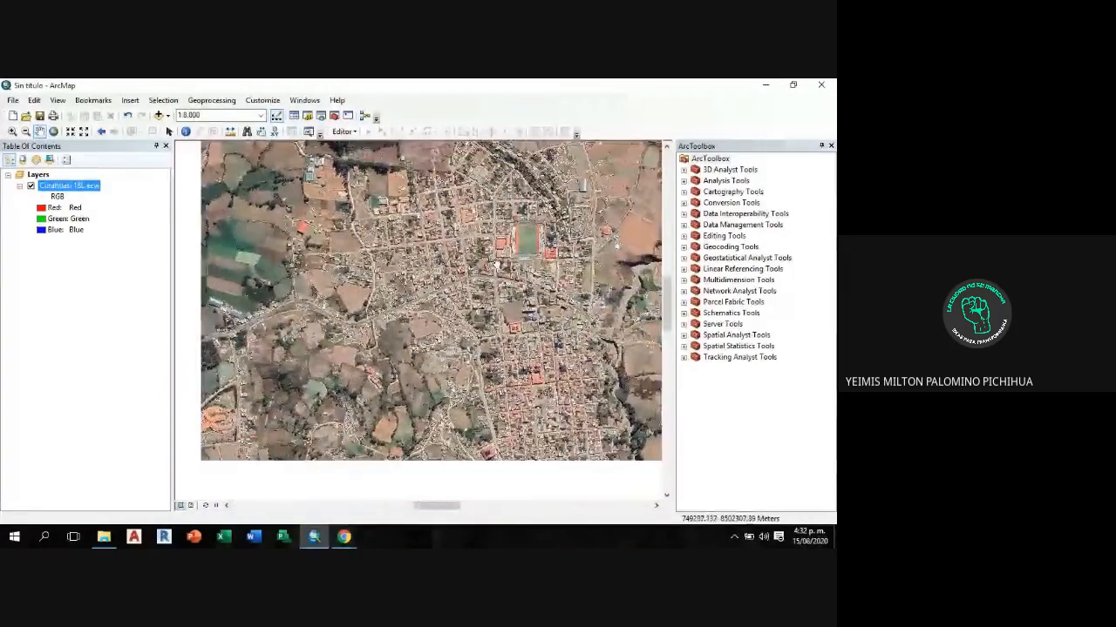
pyautogui.moveTo(392, 306); pyautogui.dragTo(276, 319)
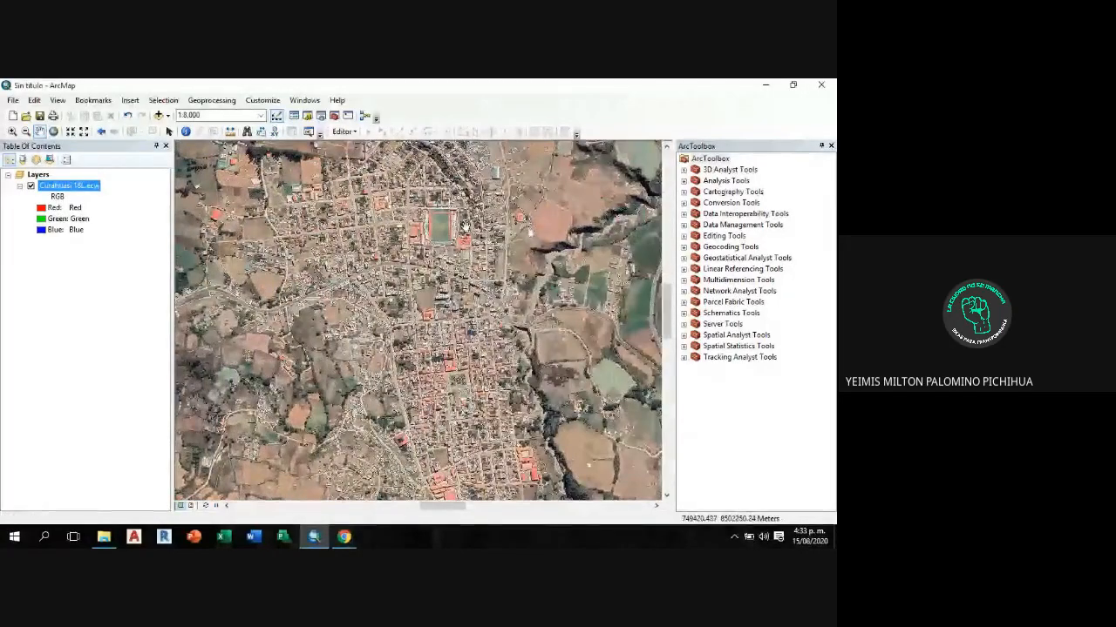
pyautogui.moveTo(393, 265); pyautogui.dragTo(434, 311)
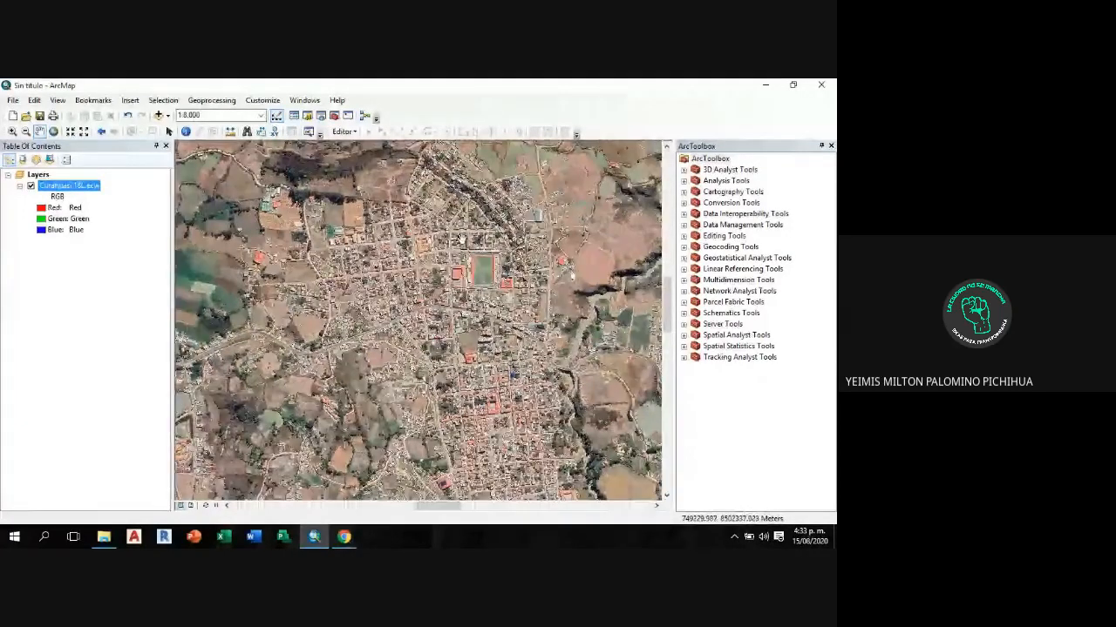
pyautogui.moveTo(445, 262); pyautogui.dragTo(478, 237)
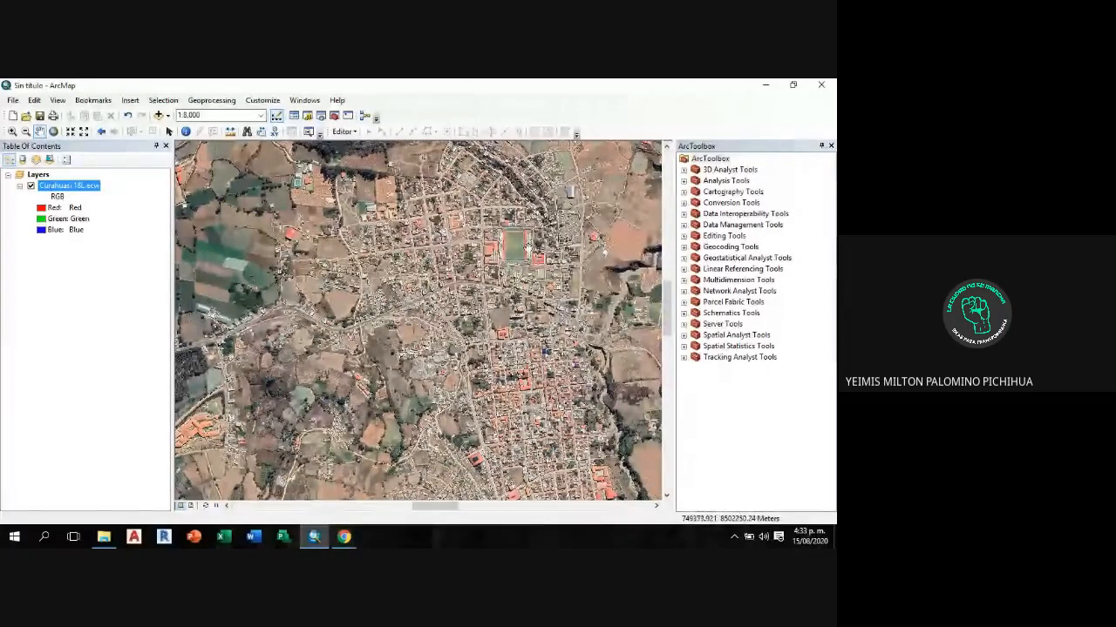
pyautogui.moveTo(350, 273); pyautogui.dragTo(348, 284)
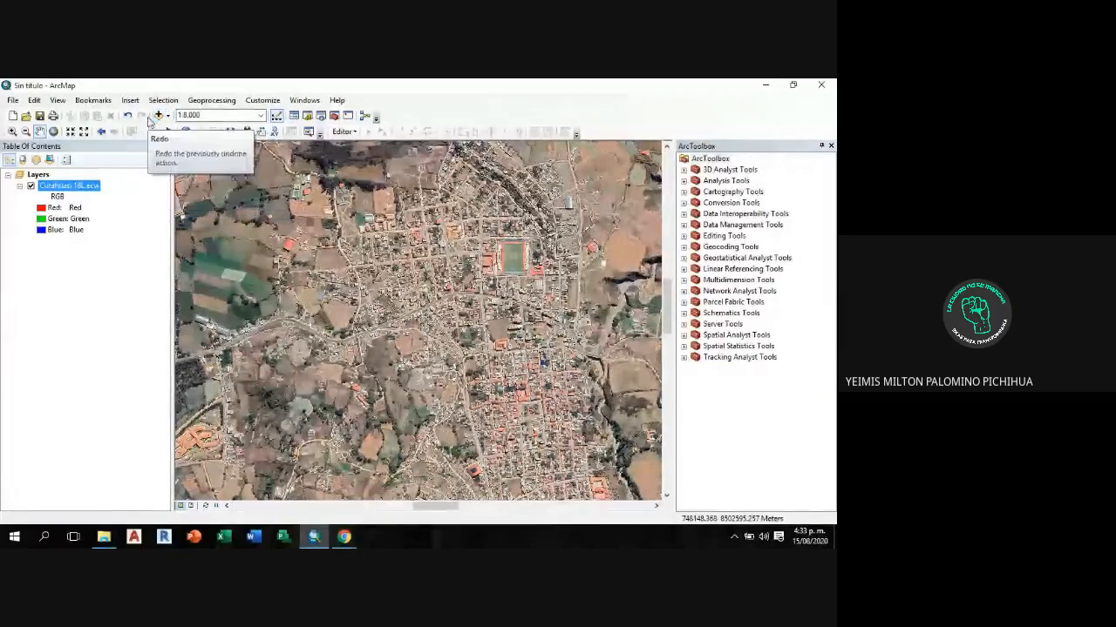
# Step: Add the Manzanas_Curahuasi_PDU.shp shapefile from the SHAPES PDU folder to the map
pyautogui.click(158, 116)
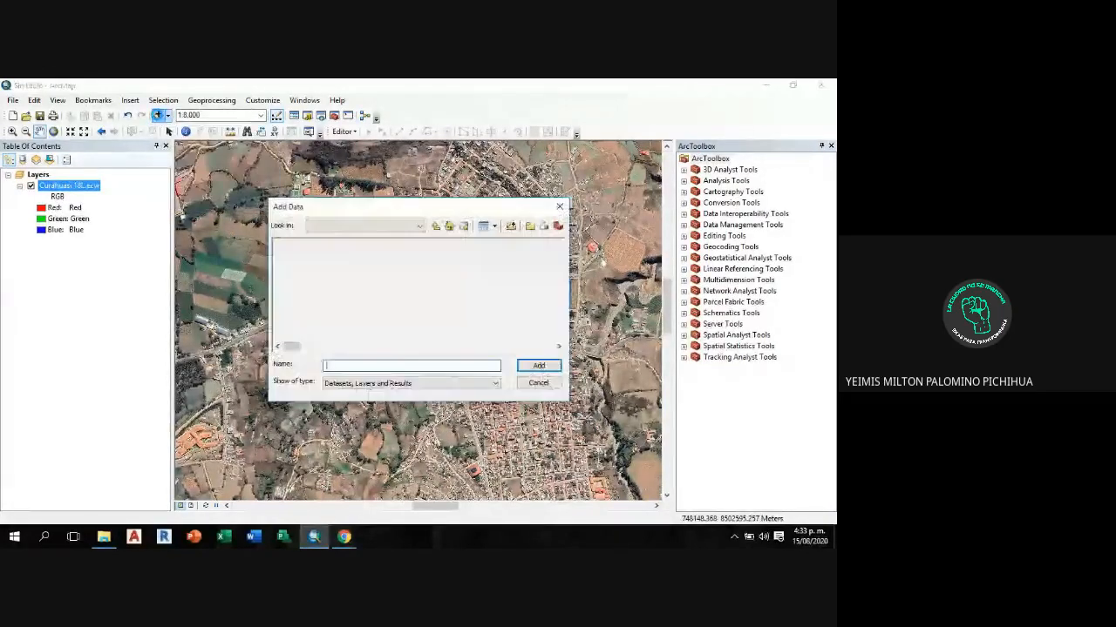
pyautogui.moveTo(490, 211); pyautogui.dragTo(561, 201)
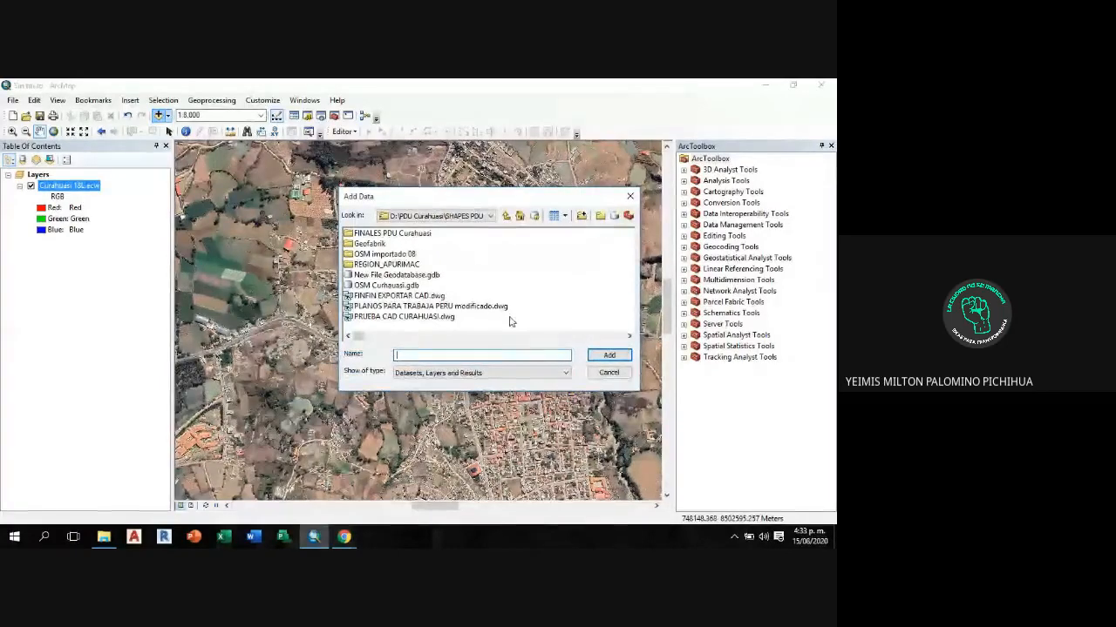
pyautogui.click(629, 336)
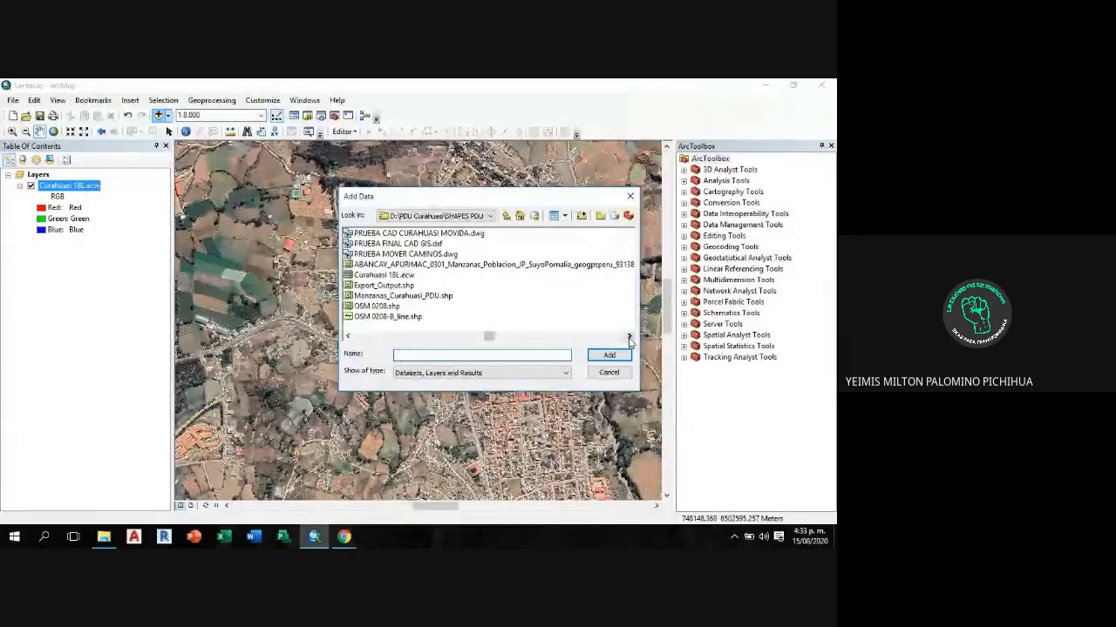
pyautogui.click(424, 298)
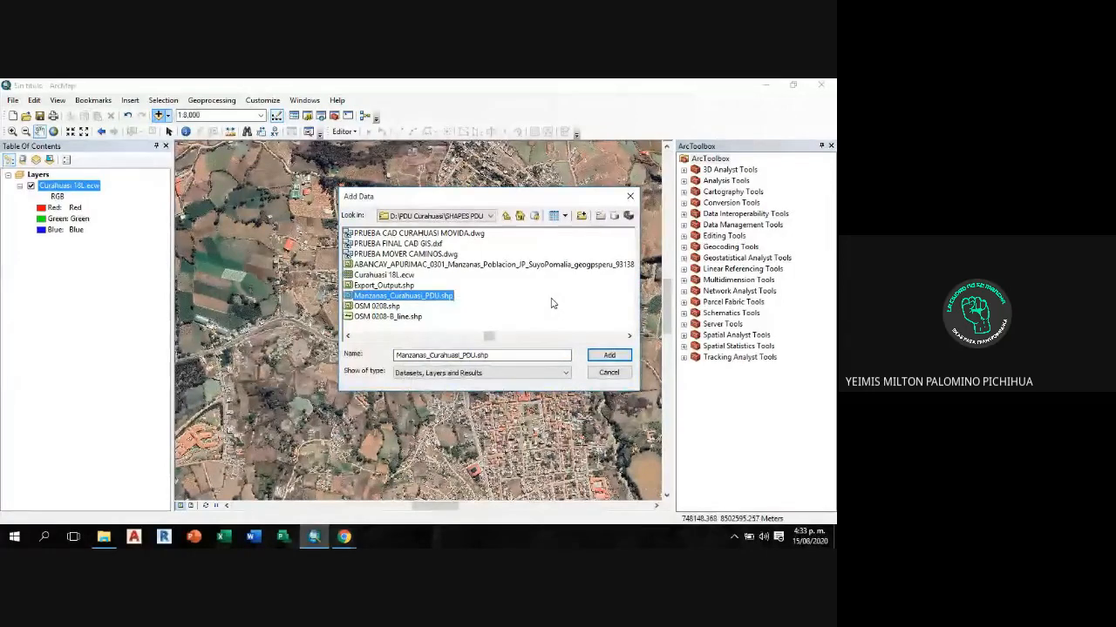
pyautogui.click(610, 355)
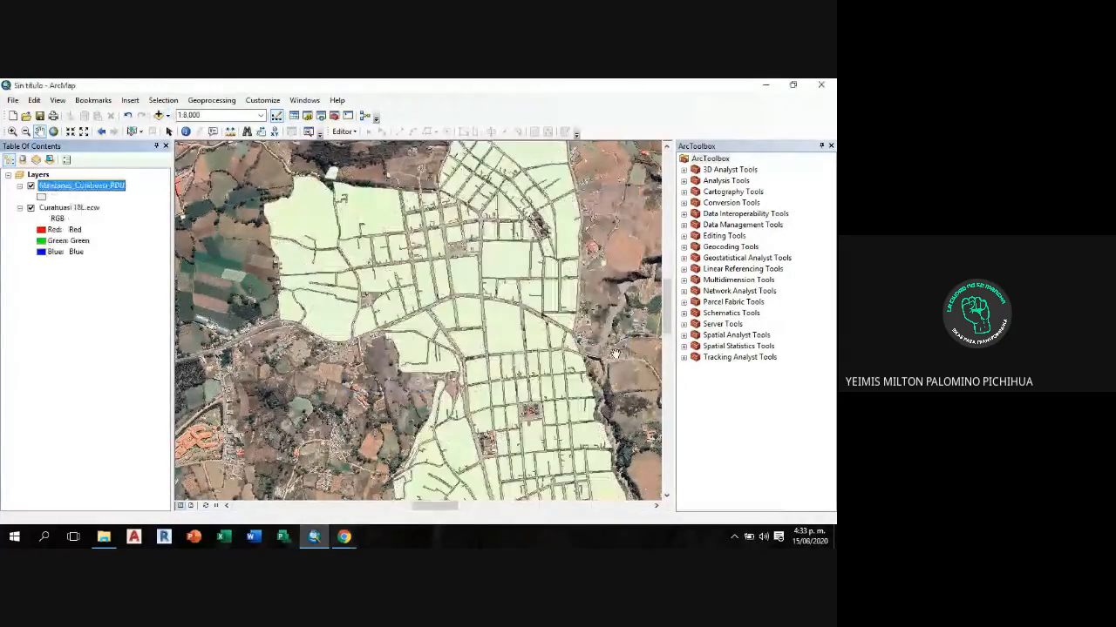
# Step: Review the city blocks over the image and collapse the legends of the Manzanas_Curahuasi_PDU and Curahuasi 18L.ecw layers
pyautogui.moveTo(349, 332); pyautogui.dragTo(373, 407)
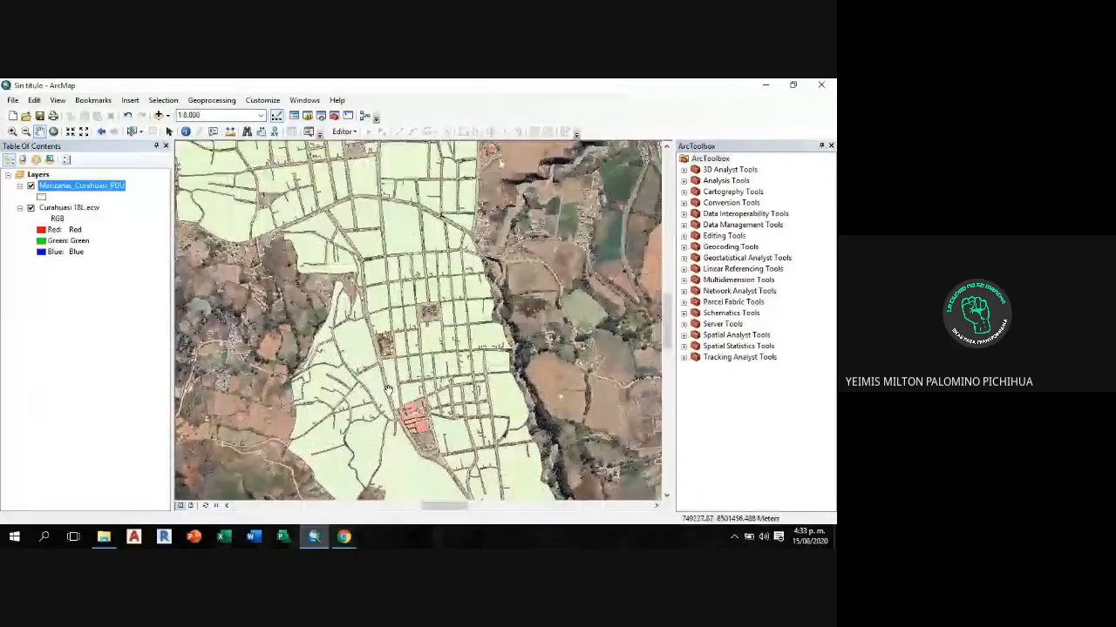
pyautogui.moveTo(414, 269); pyautogui.dragTo(465, 386)
pyautogui.moveTo(405, 220); pyautogui.dragTo(426, 322)
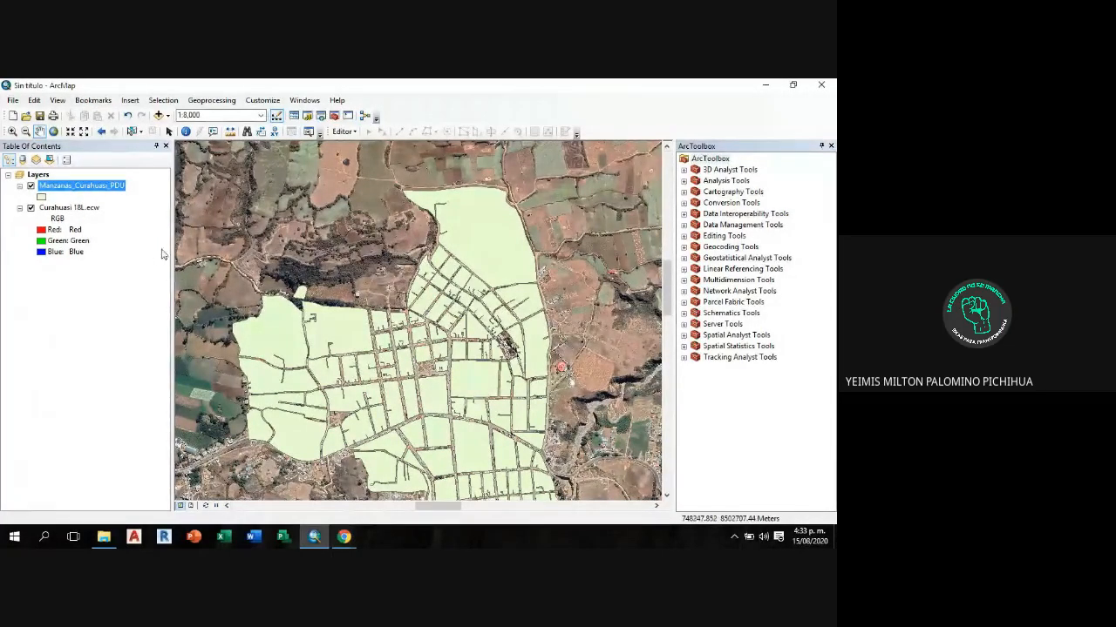
pyautogui.click(20, 186)
pyautogui.click(20, 197)
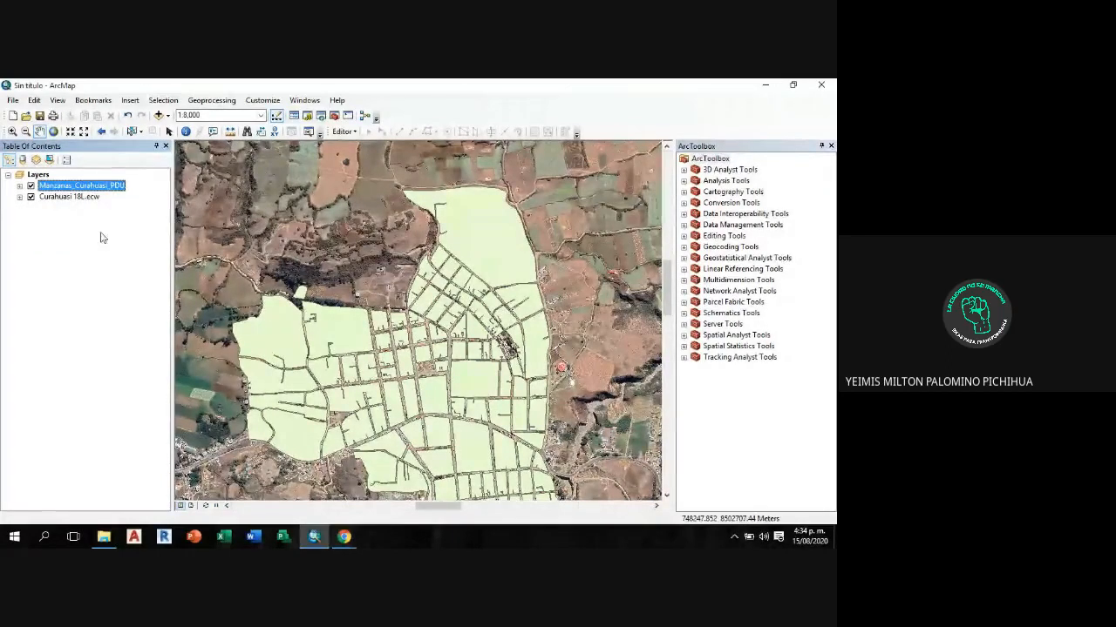
# Step: Switch the visibility of the Curahuasi 18L.ecw and Manzanas_Curahuasi_PDU layers off and back on
pyautogui.click(31, 197)
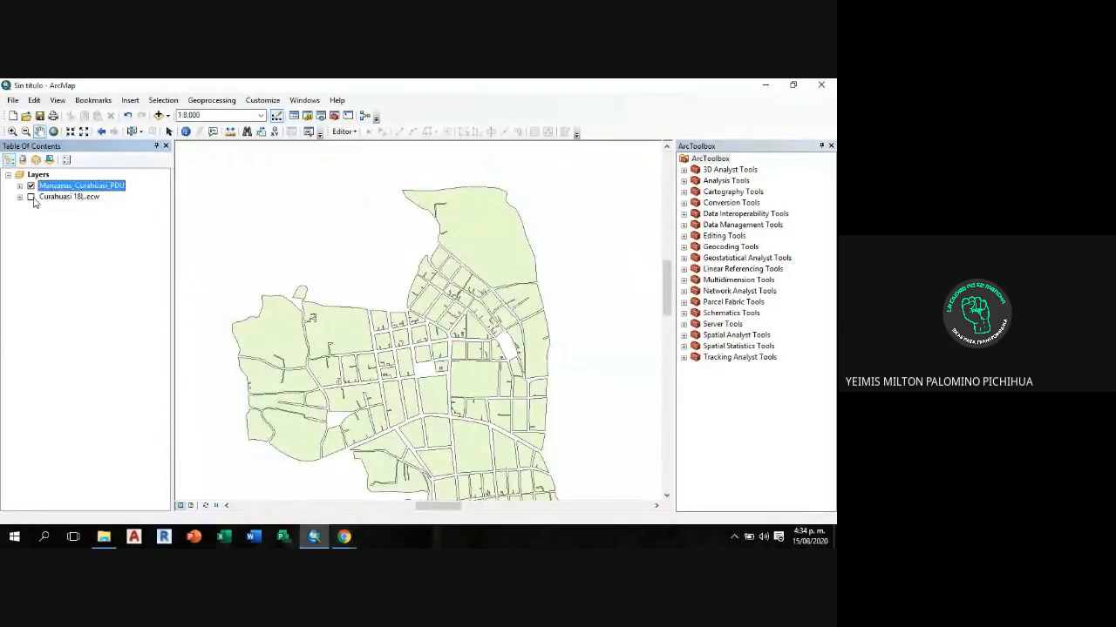
pyautogui.click(30, 187)
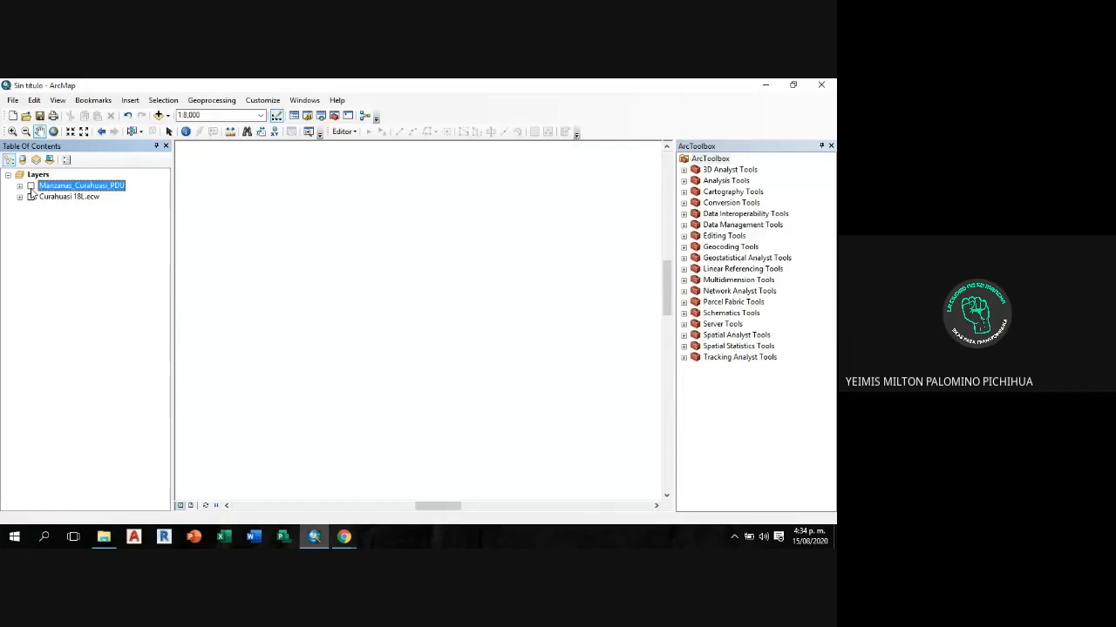
pyautogui.click(31, 187)
pyautogui.click(32, 198)
pyautogui.click(30, 197)
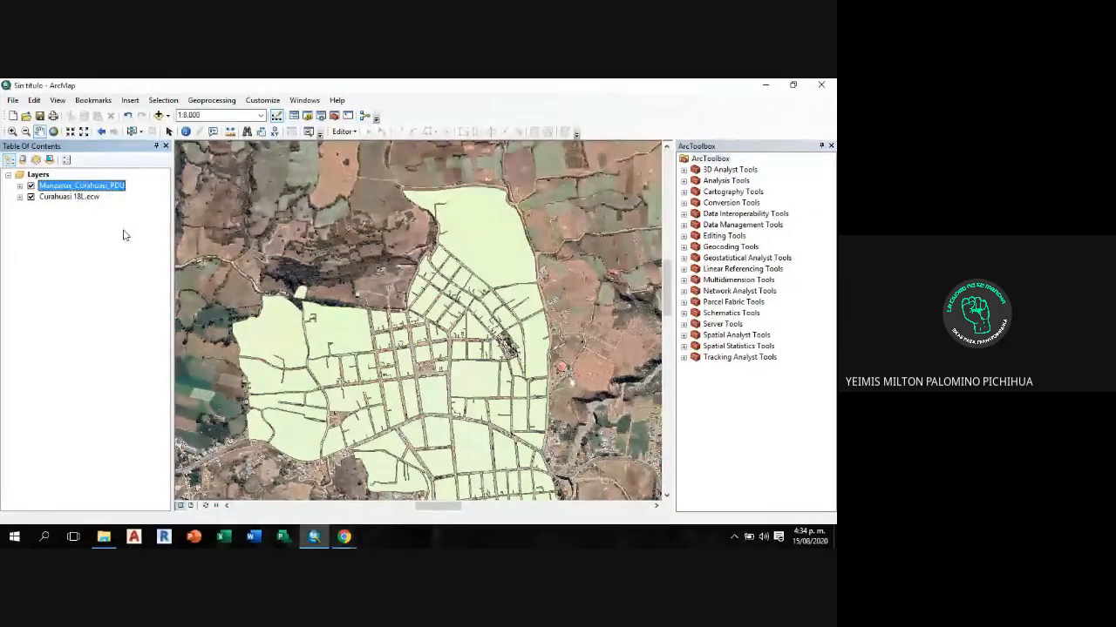
# Step: Remove the Manzanas_Curahuasi_PDU layer from the map
pyautogui.click(88, 197)
pyautogui.click(83, 187)
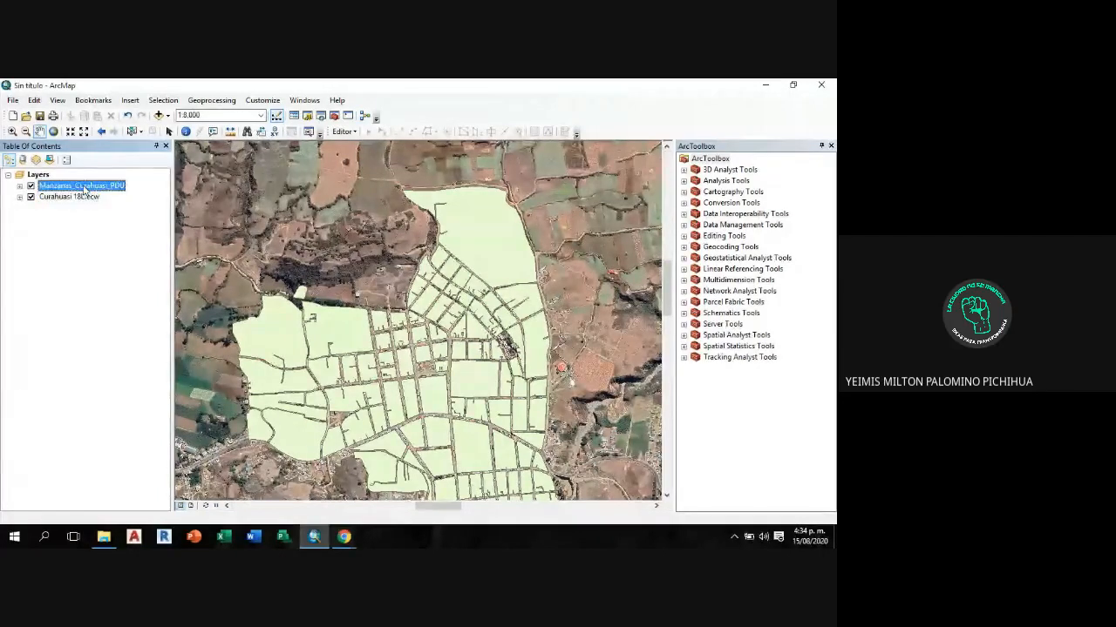
pyautogui.rightClick(85, 188)
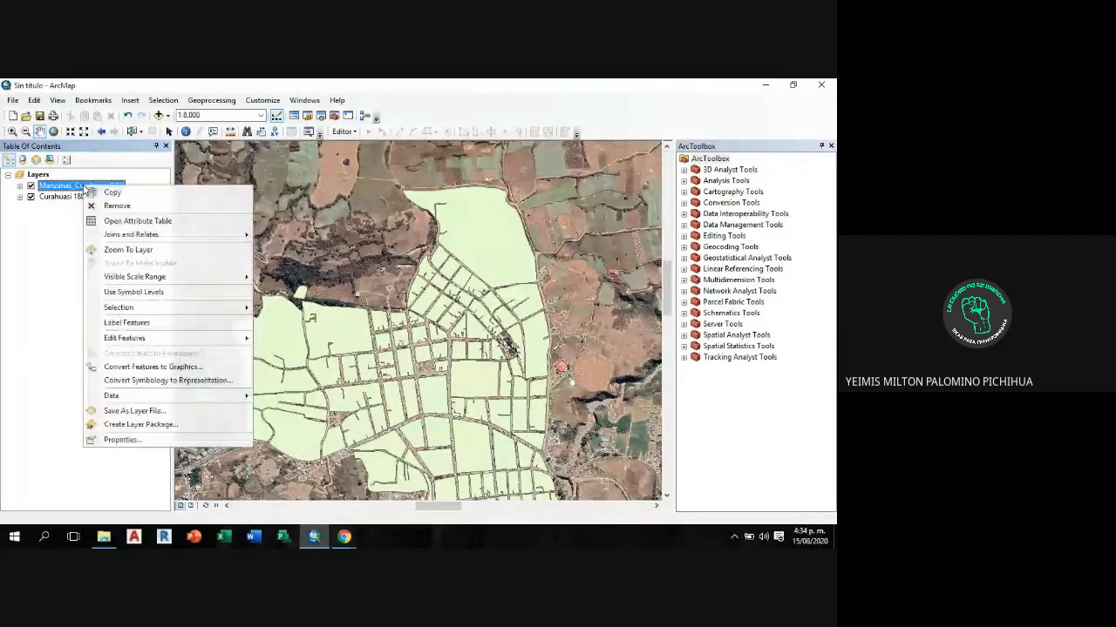
pyautogui.click(137, 211)
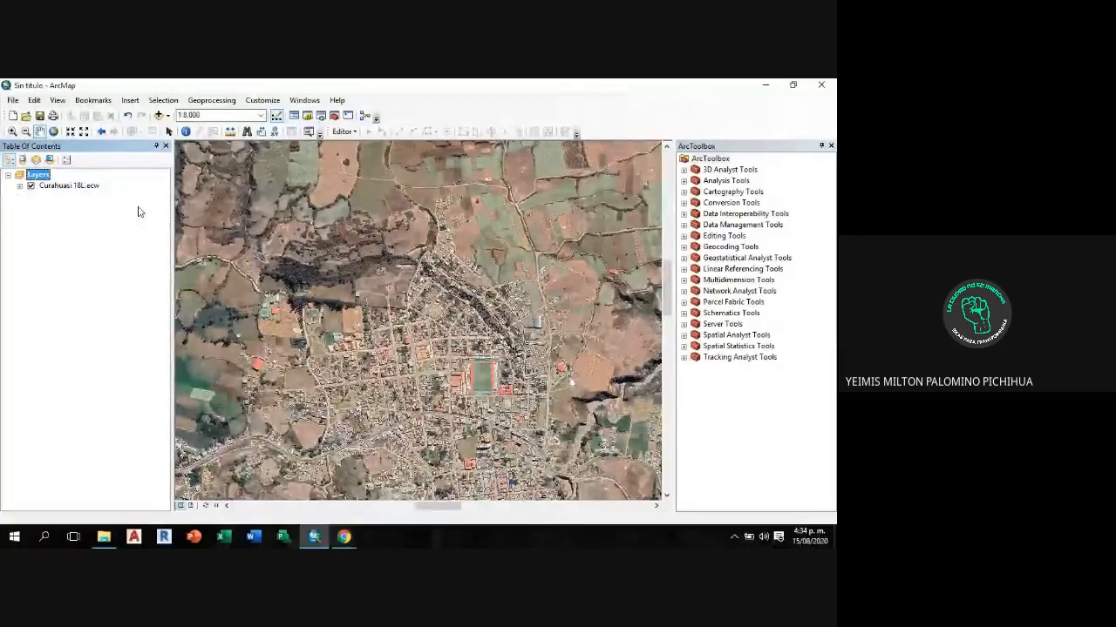
# Step: Remove the Curahuasi 18L.ecw image layer from the map
pyautogui.click(83, 187)
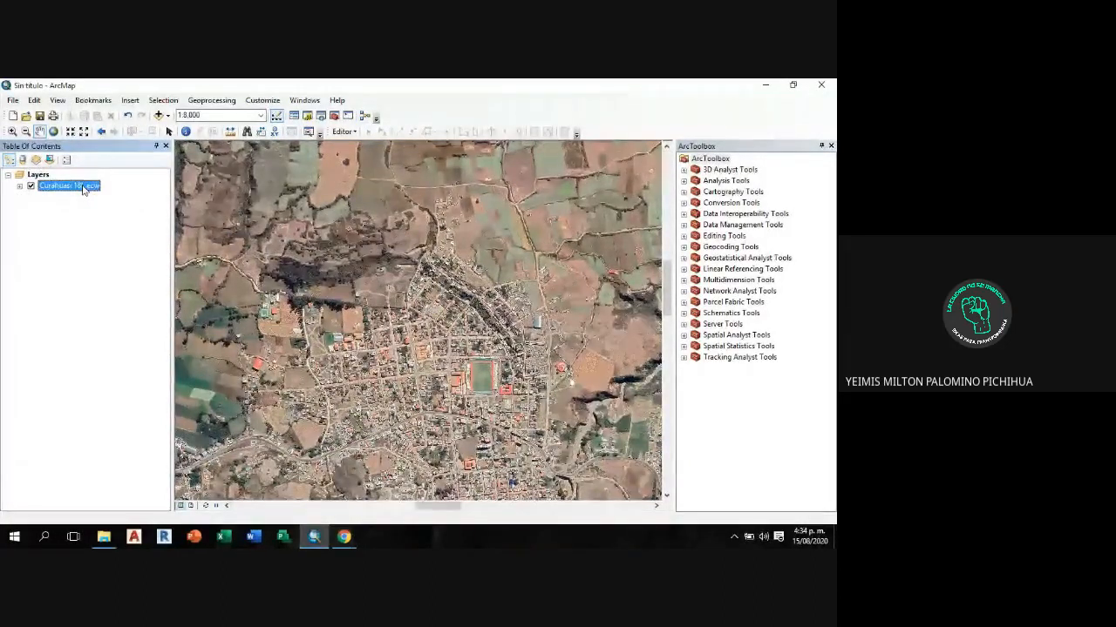
pyautogui.rightClick(84, 189)
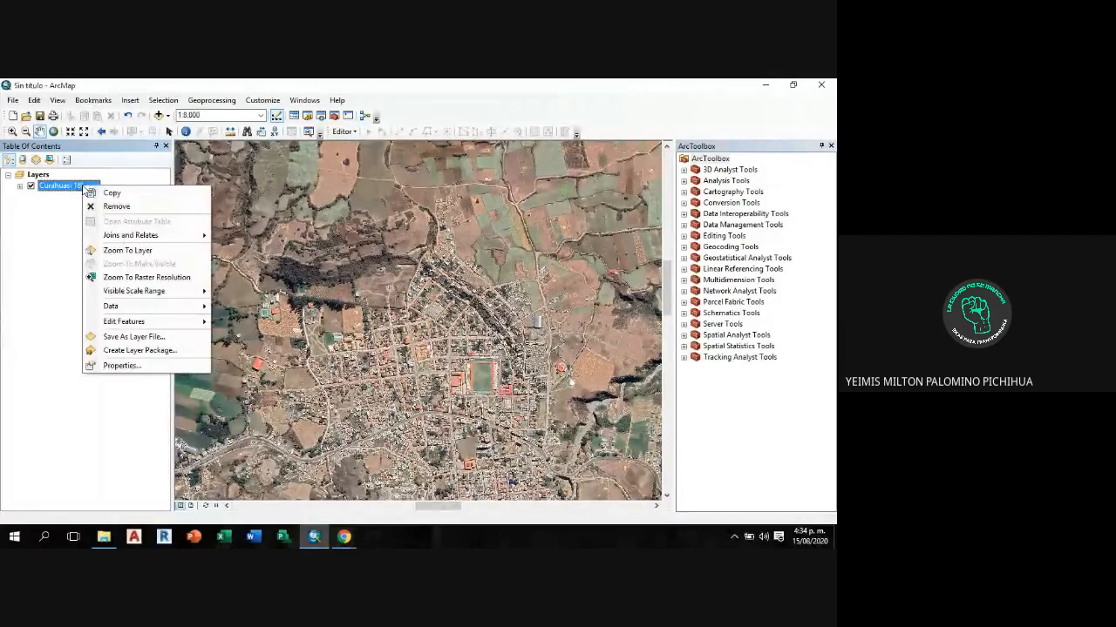
pyautogui.click(111, 208)
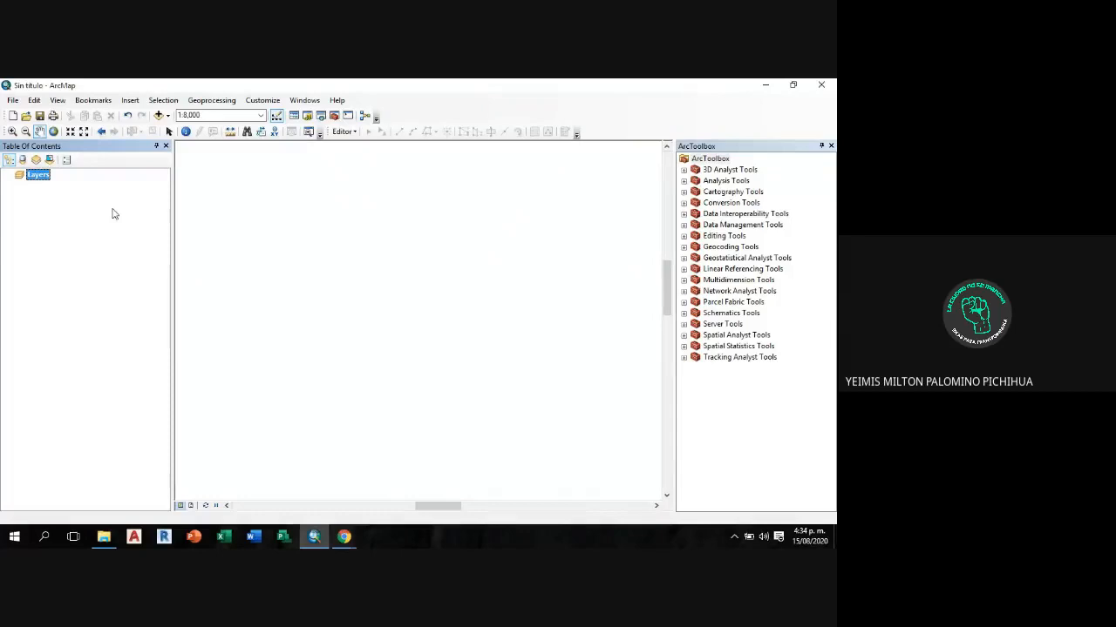
# Step: Add the Manzanas_Curahuasi_PDU.shp shapefile from the SHAPES PDU folder to the empty map
pyautogui.click(158, 116)
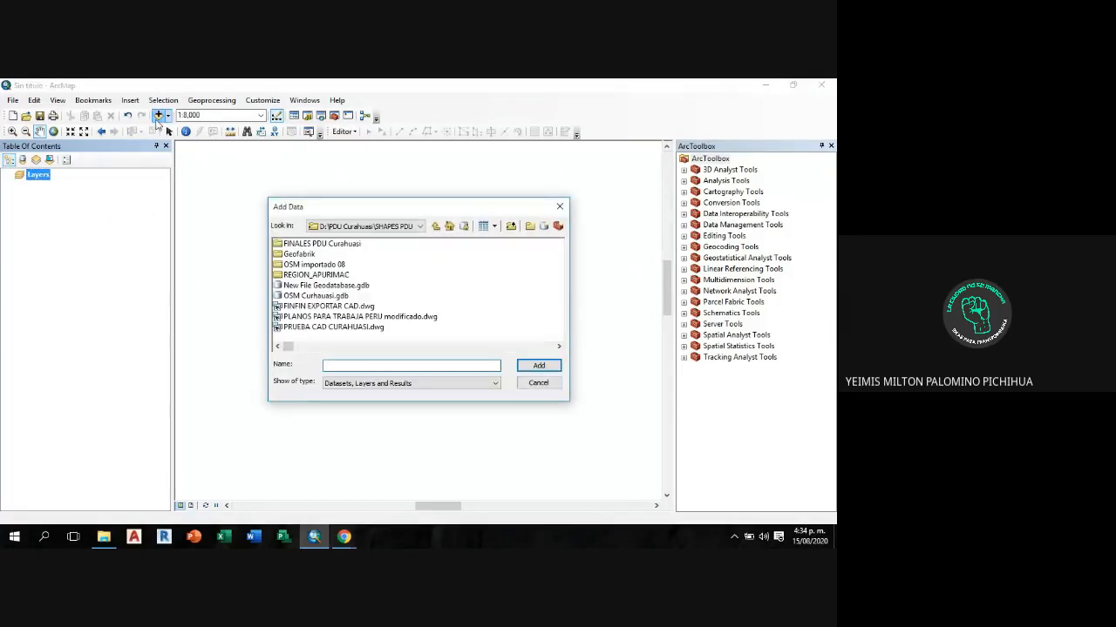
pyautogui.click(558, 346)
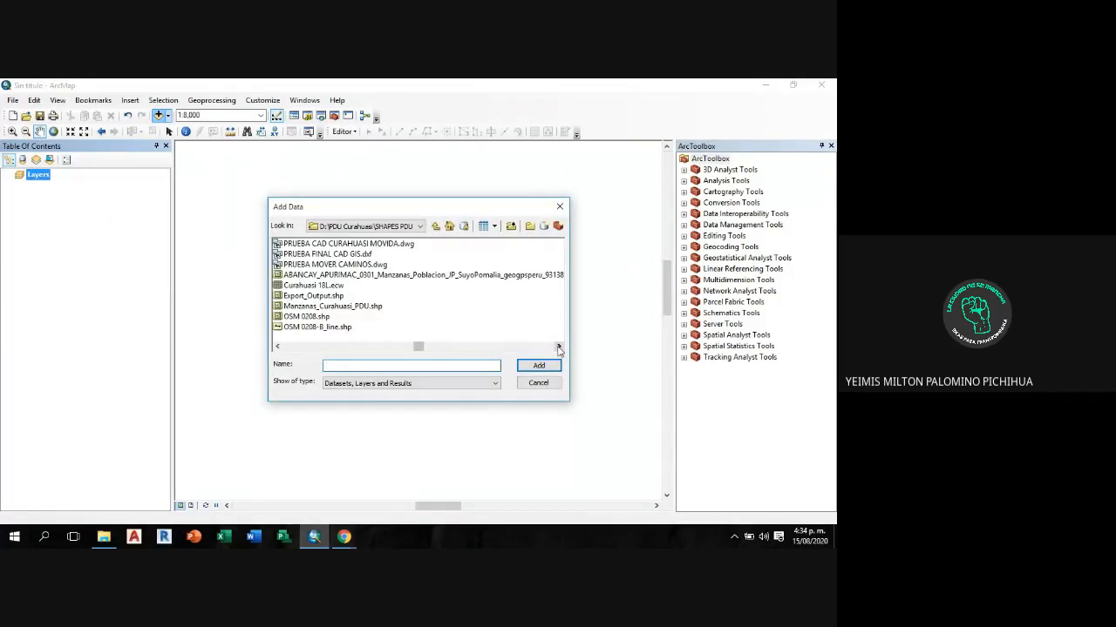
pyautogui.click(366, 306)
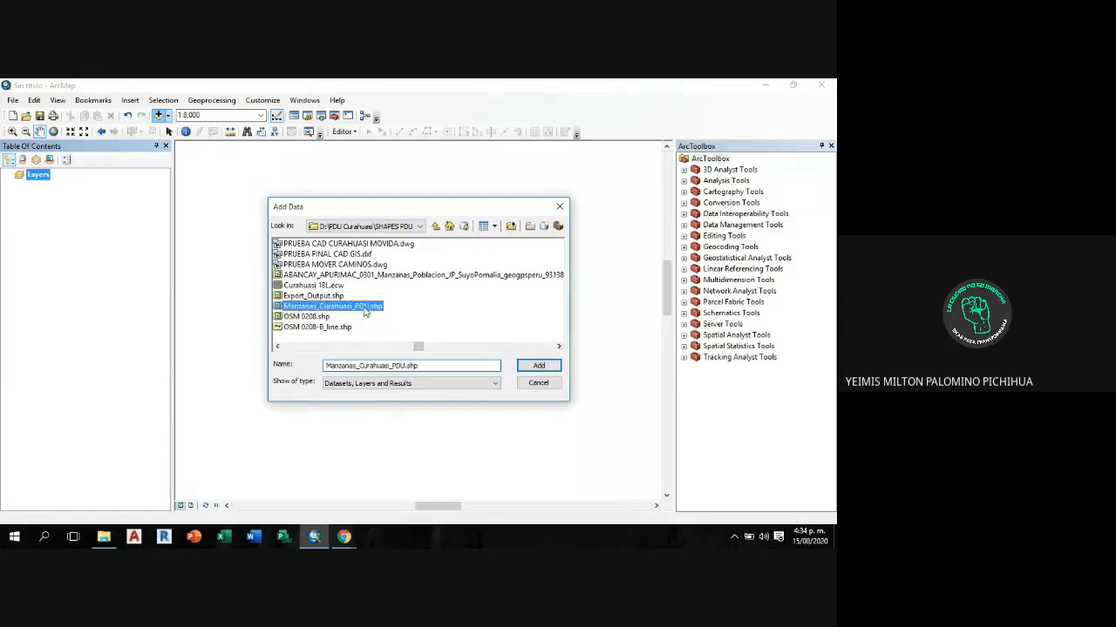
pyautogui.click(531, 366)
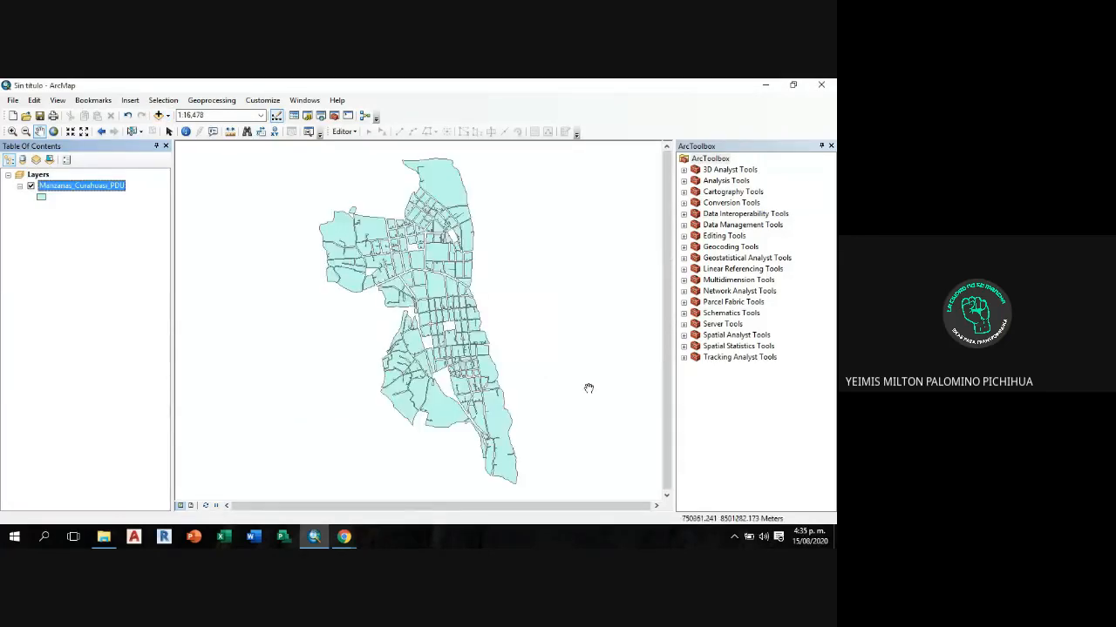
# Step: Add the Curahuasi 18L.ecw image from the SHAPES PDU folder and collapse the legends of both layers
pyautogui.click(158, 115)
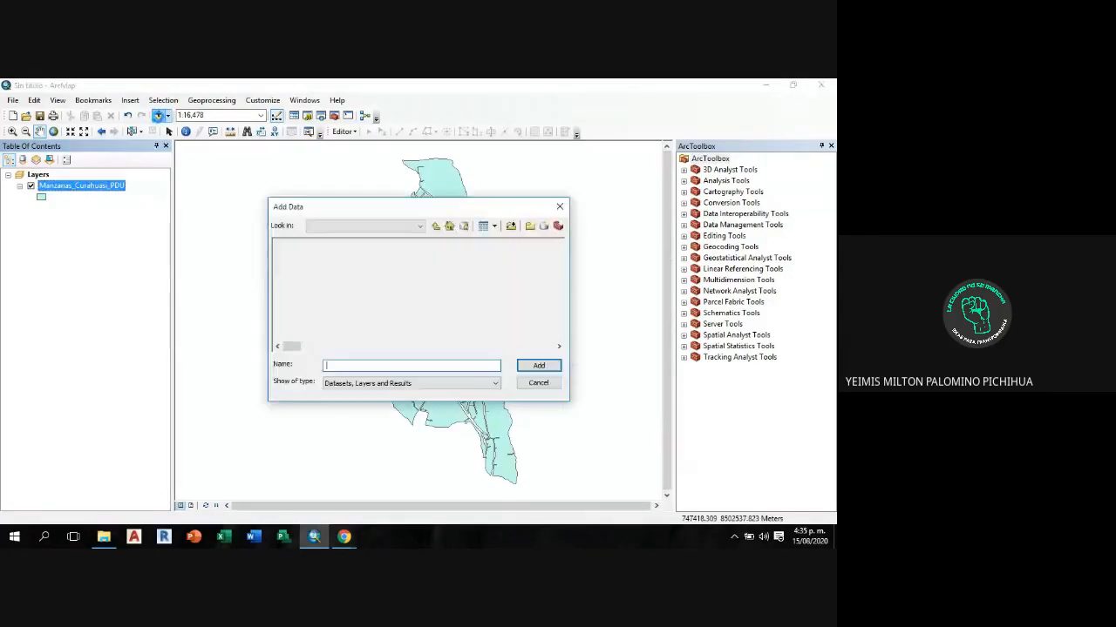
pyautogui.click(558, 346)
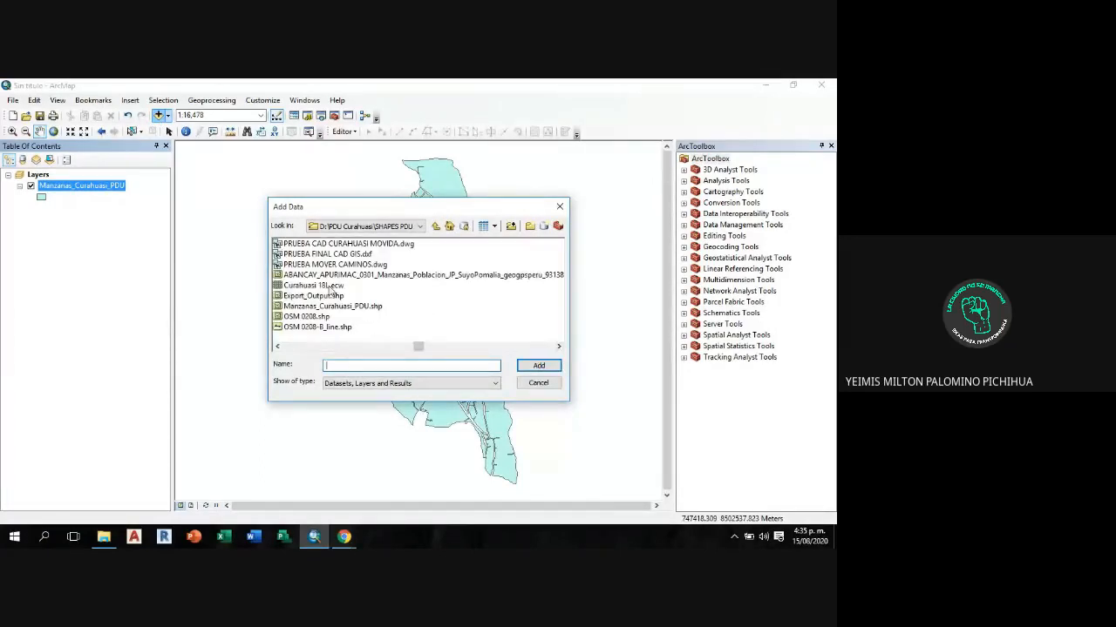
pyautogui.click(329, 287)
pyautogui.click(538, 365)
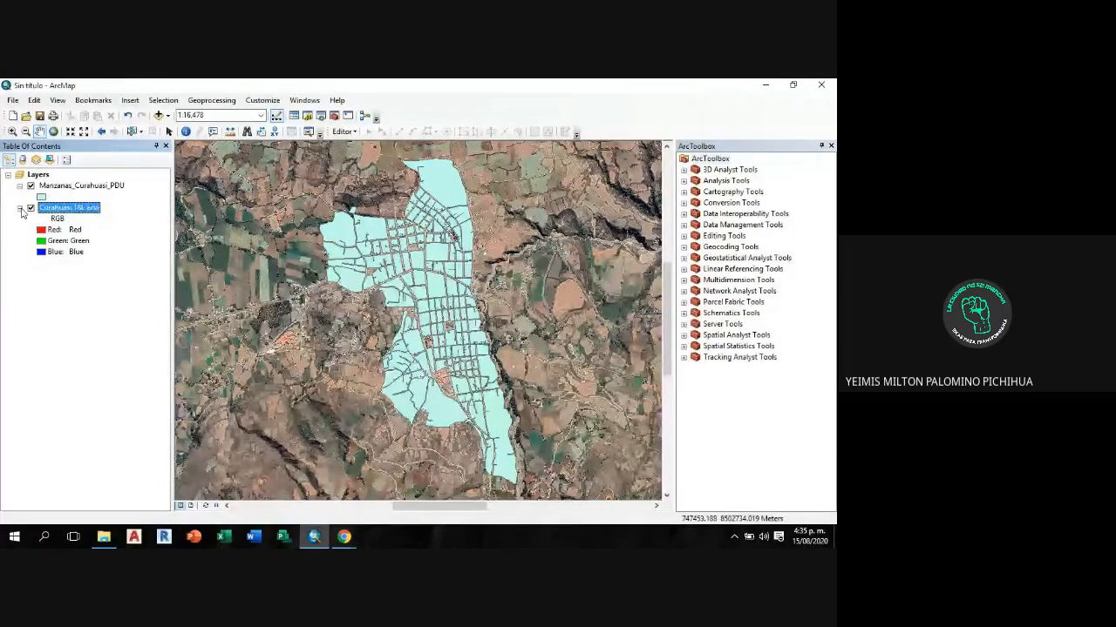
pyautogui.click(21, 209)
pyautogui.click(19, 186)
# Step: Move the Manzanas_Curahuasi_PDU layer below Curahuasi 18L.ecw in the drawing order and back above it
pyautogui.click(87, 187)
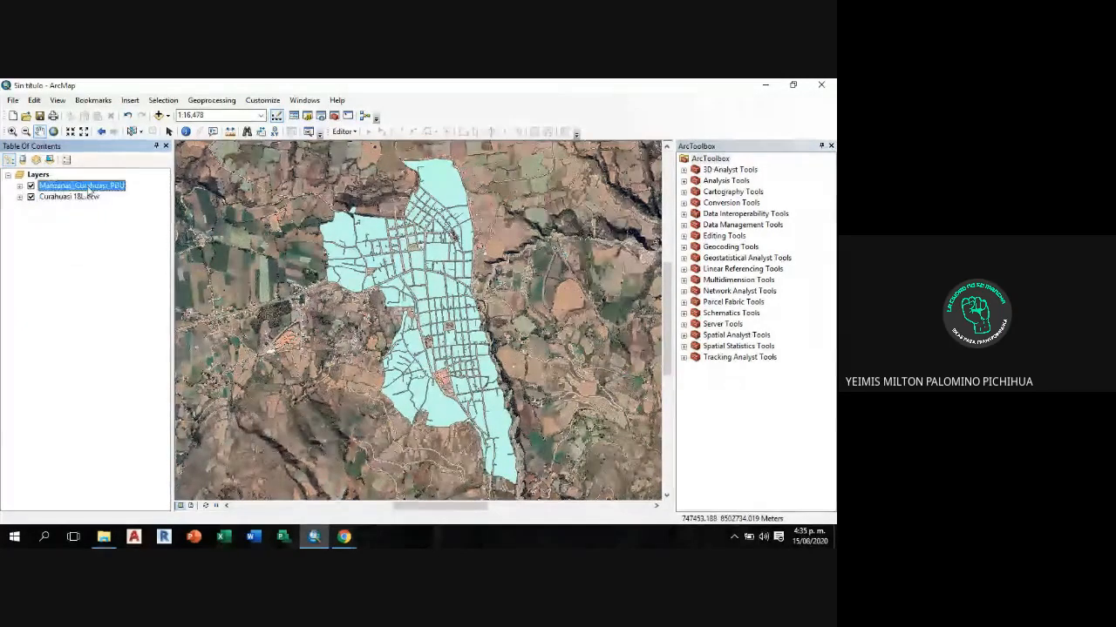
pyautogui.moveTo(88, 190); pyautogui.dragTo(87, 214)
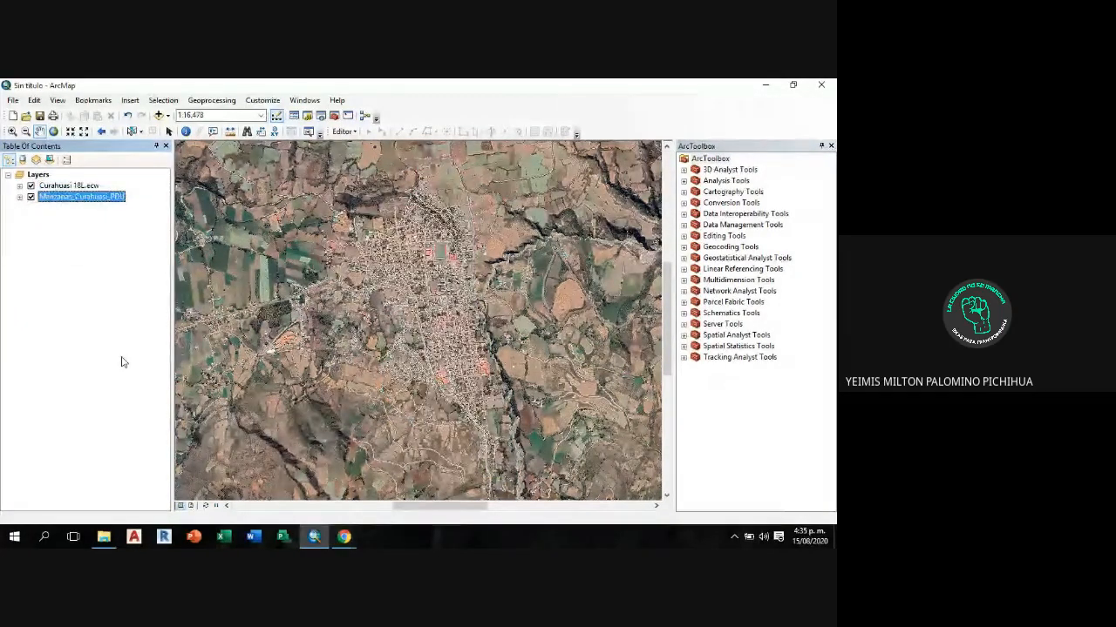
pyautogui.click(93, 198)
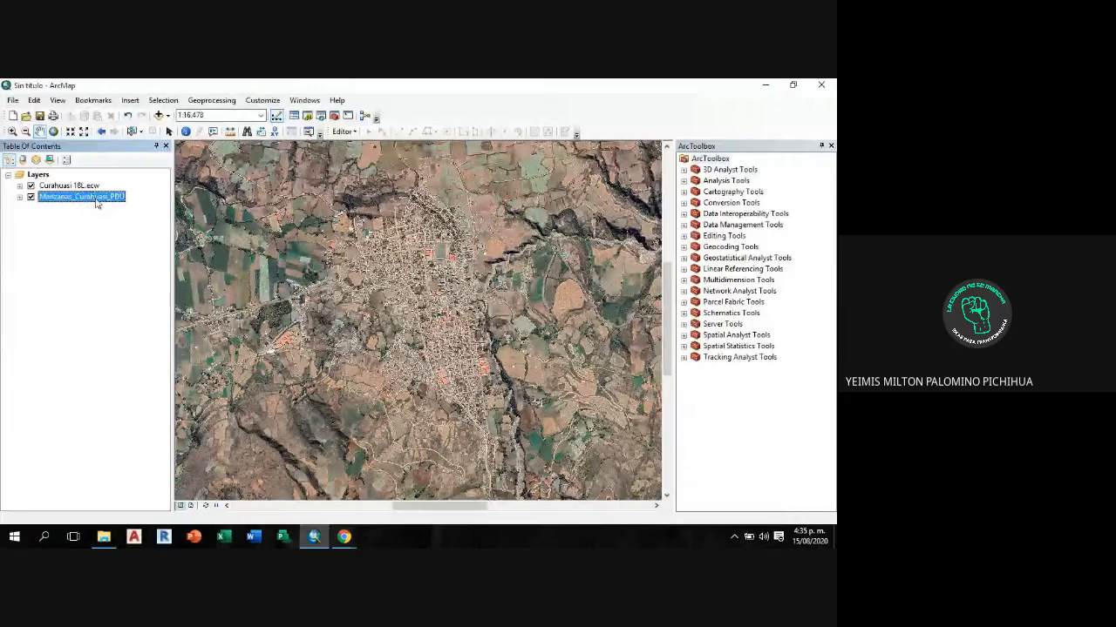
pyautogui.doubleClick(97, 201)
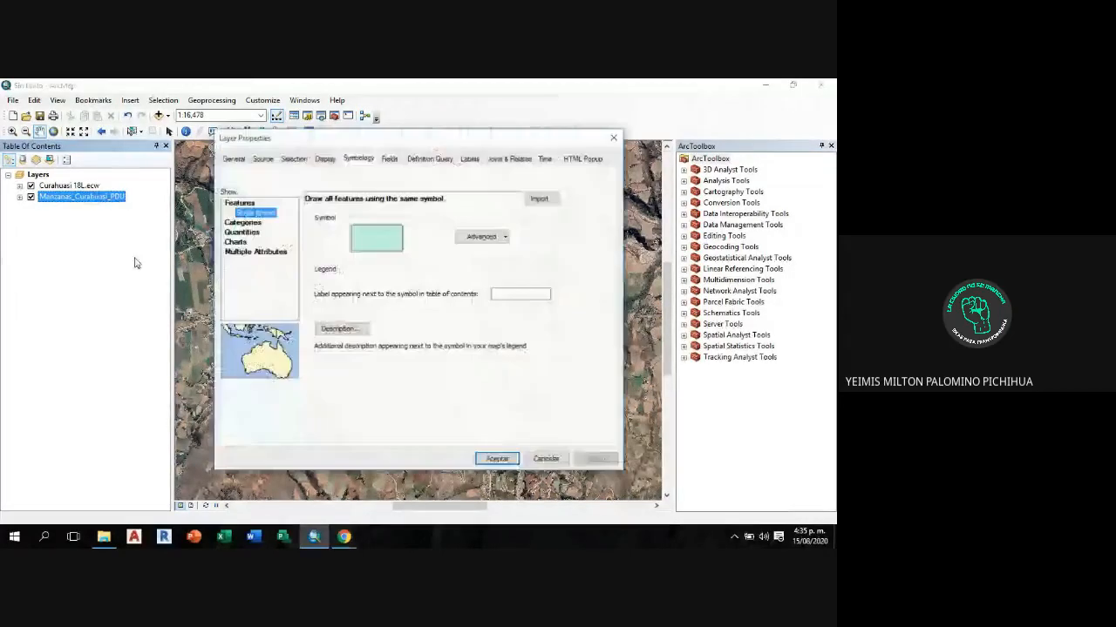
pyautogui.click(613, 139)
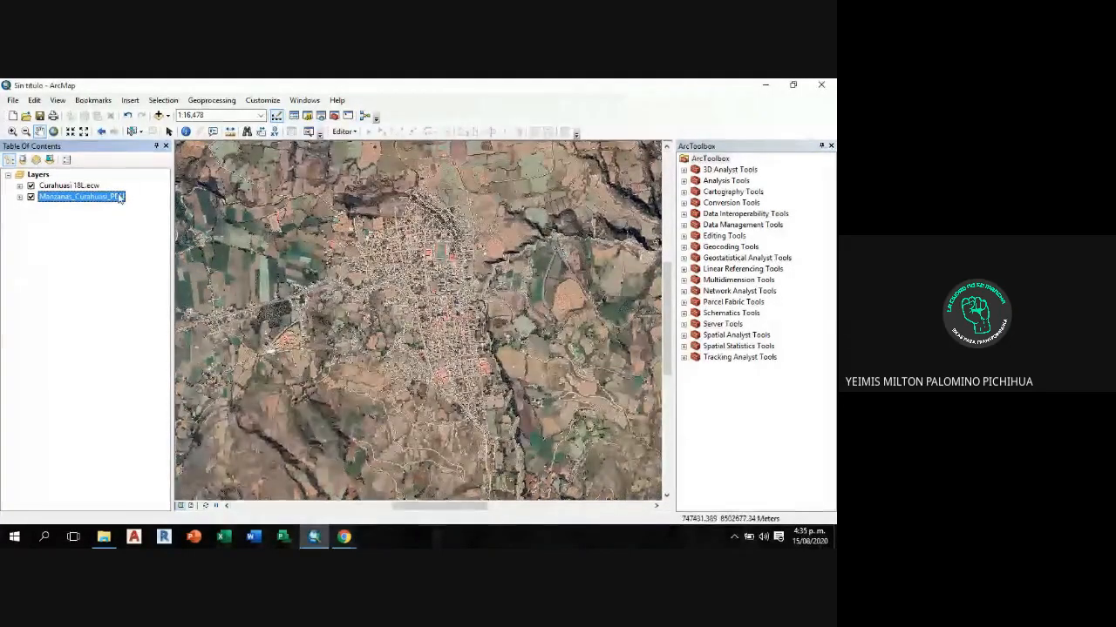
pyautogui.moveTo(94, 199)
pyautogui.mouseDown()
pyautogui.moveTo(91, 182)
pyautogui.moveTo(86, 211)
pyautogui.moveTo(94, 184)
pyautogui.mouseUp()
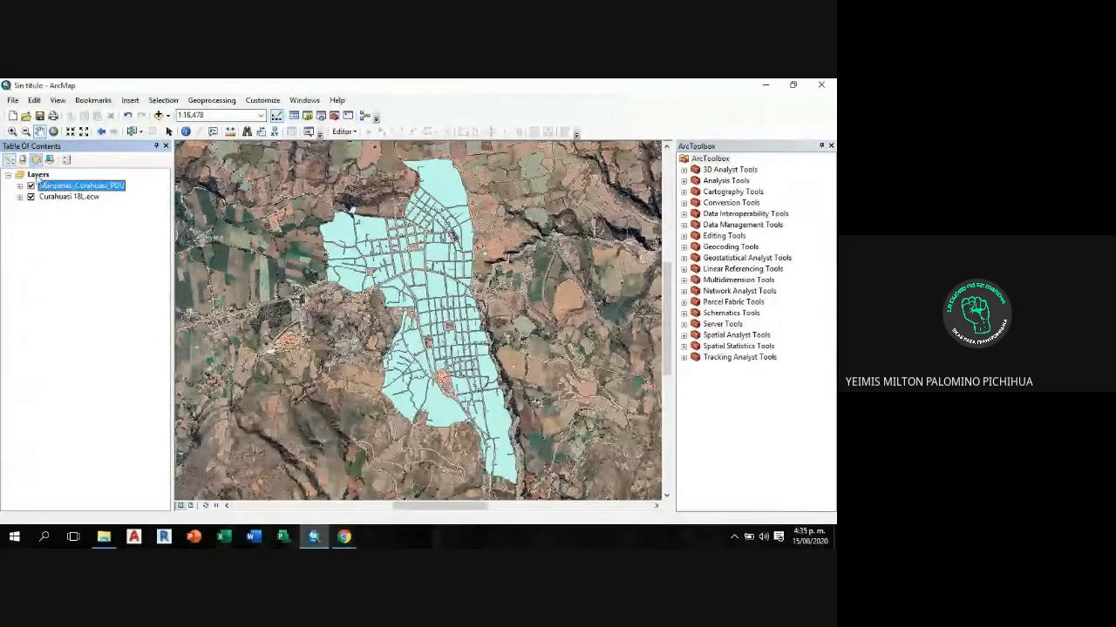
# Step: Switch the visibility of the Curahuasi 18L.ecw image off and back on beneath the city blocks
pyautogui.click(30, 197)
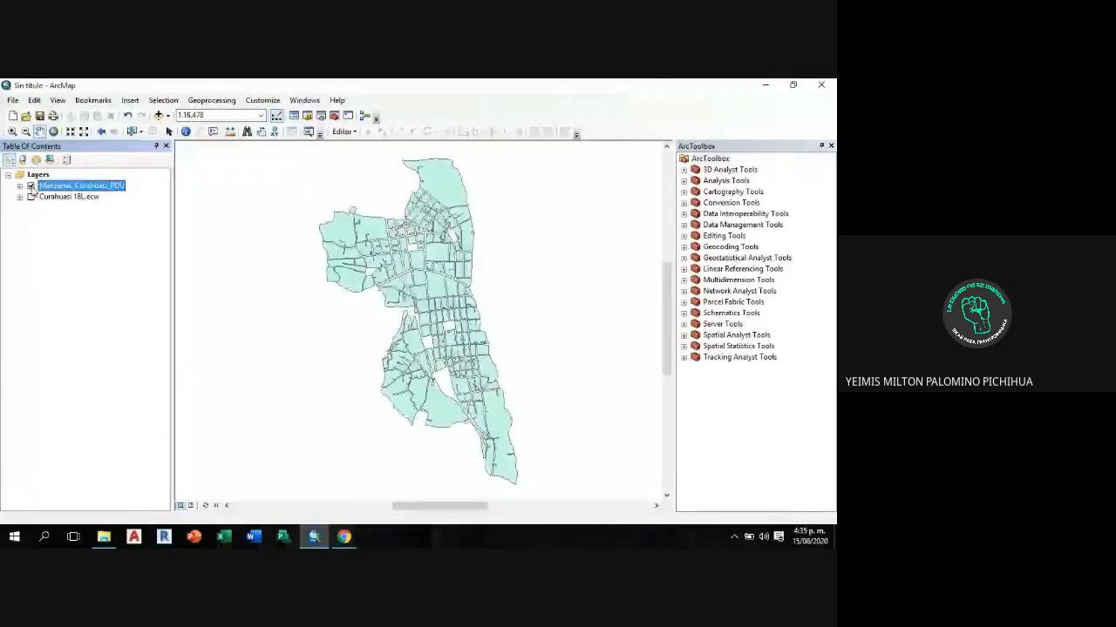
pyautogui.click(30, 197)
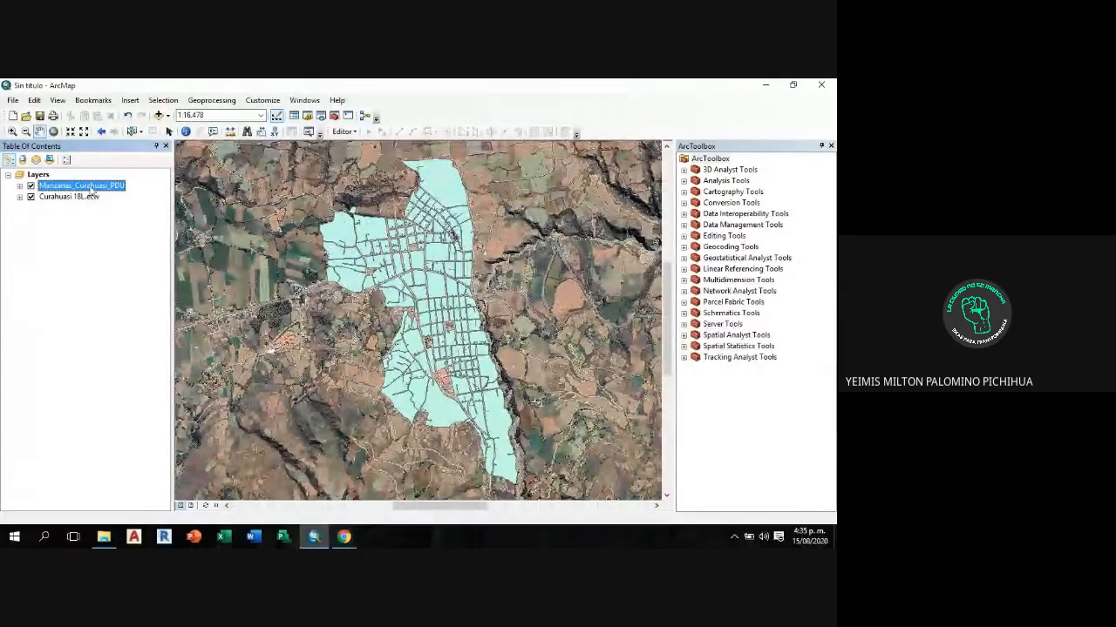
pyautogui.rightClick(91, 190)
pyautogui.click(48, 280)
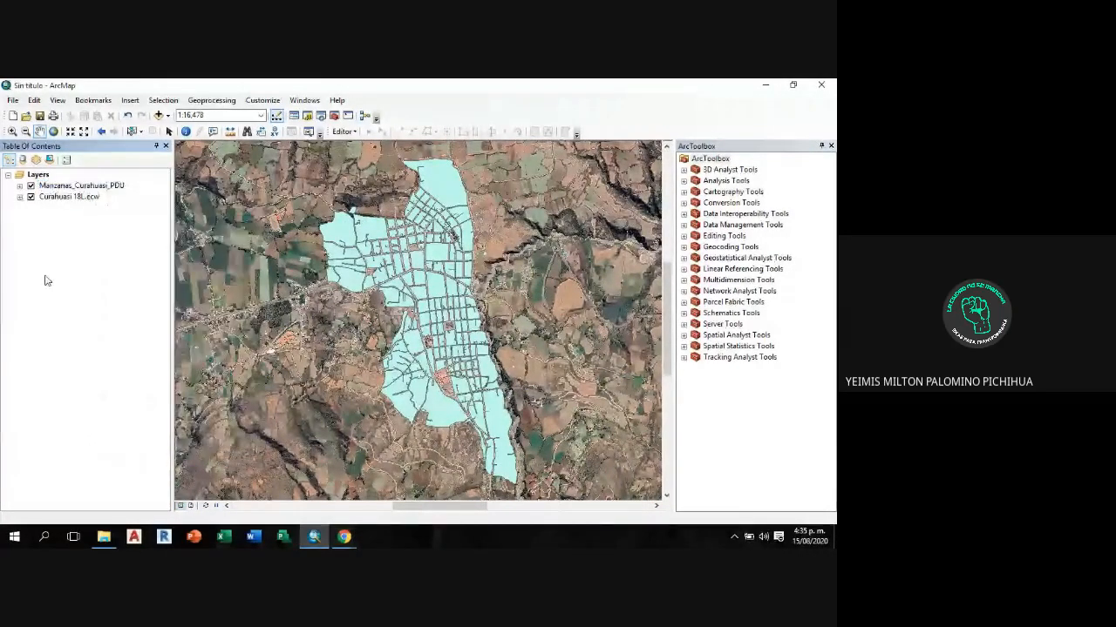
# Step: Examine how the Manzanas_Curahuasi_PDU blocks cover the town and its outskirts in the satellite image
pyautogui.moveTo(441, 216); pyautogui.dragTo(441, 221)
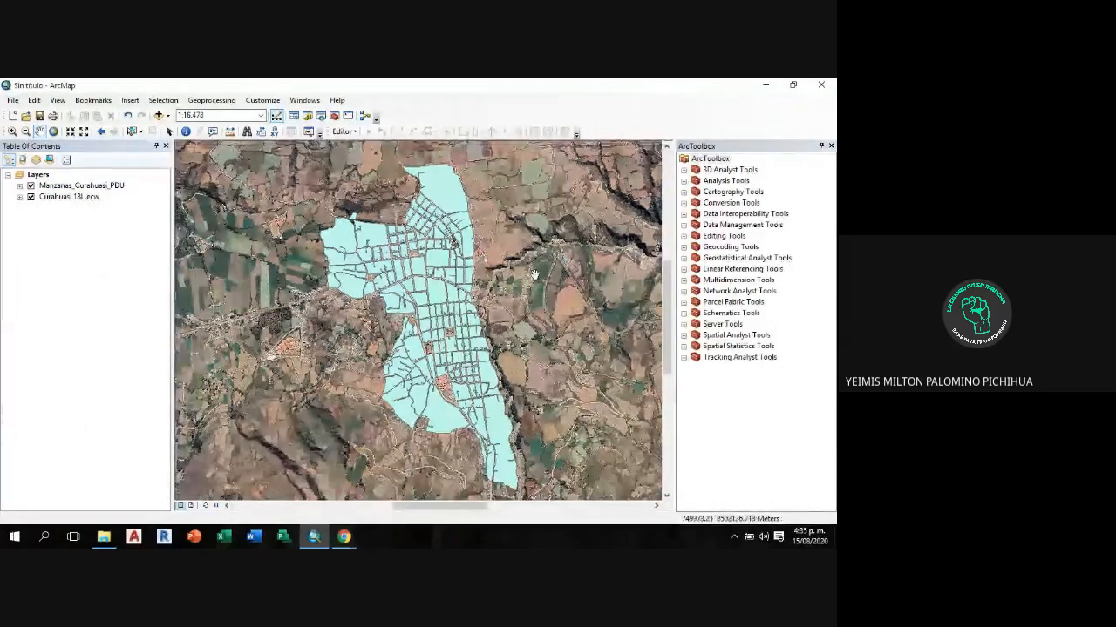
pyautogui.scroll(2, 441, 221)
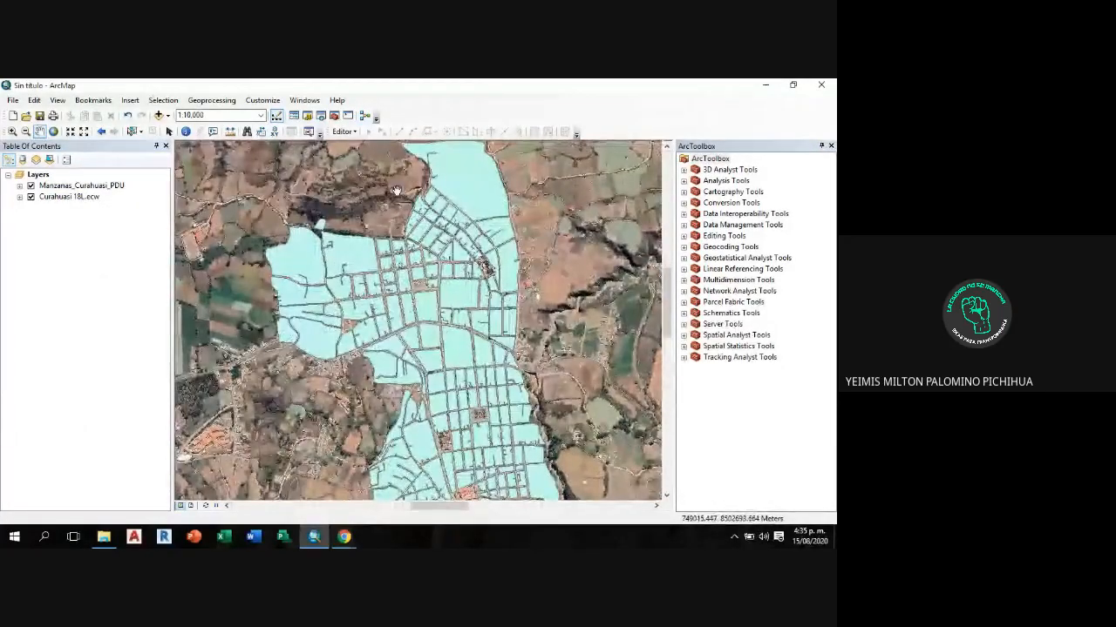
pyautogui.moveTo(388, 225); pyautogui.dragTo(390, 283)
pyautogui.moveTo(499, 286); pyautogui.dragTo(489, 237)
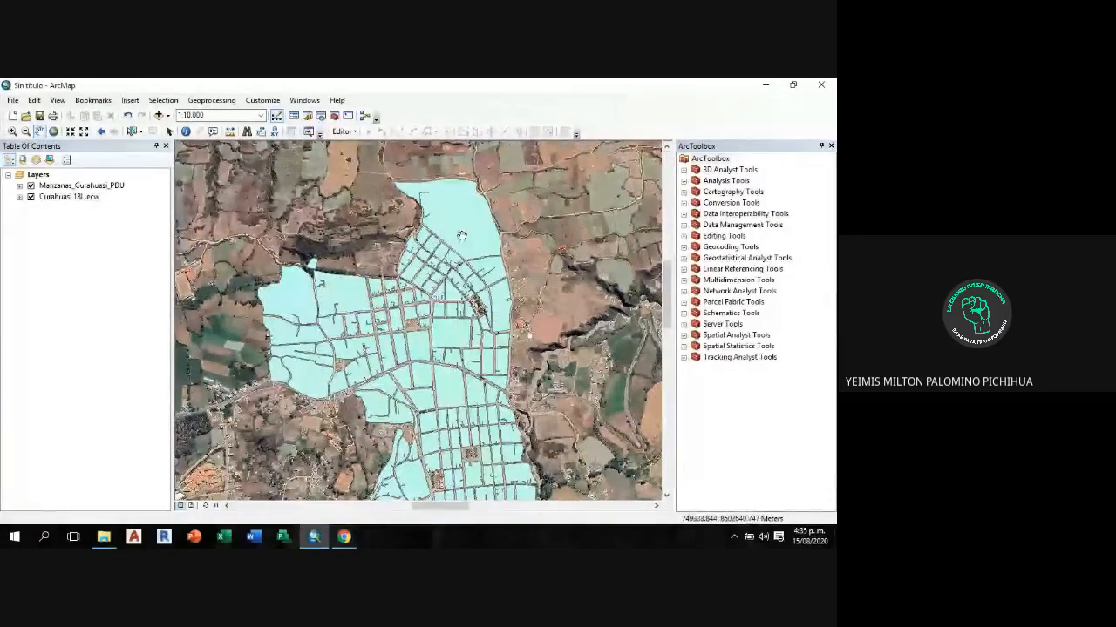
pyautogui.moveTo(462, 236); pyautogui.dragTo(468, 171)
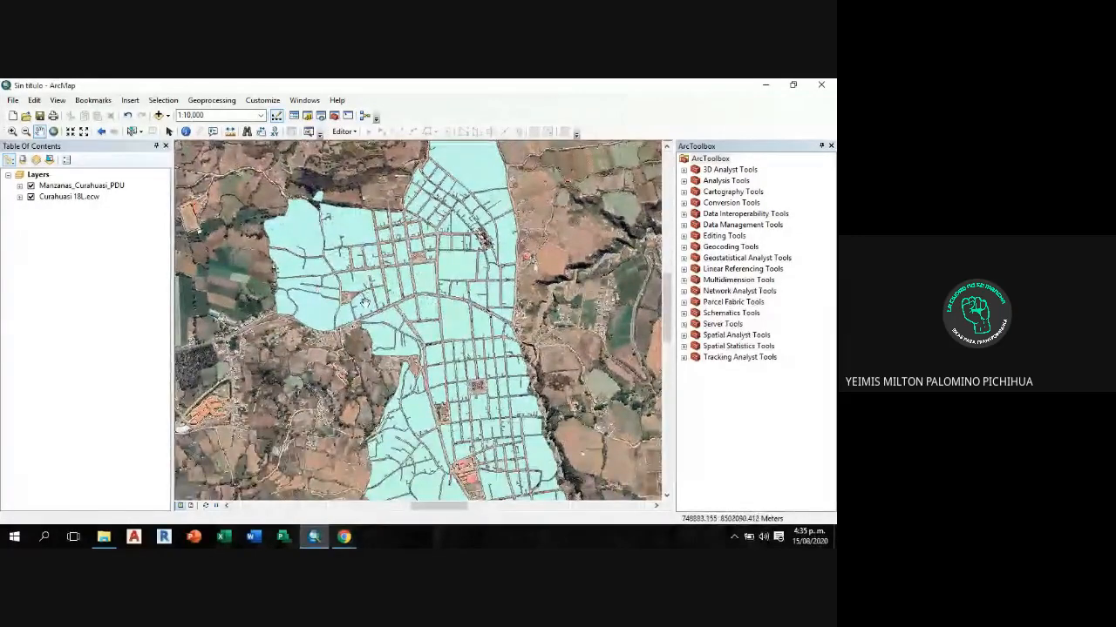
pyautogui.moveTo(197, 325); pyautogui.dragTo(263, 326)
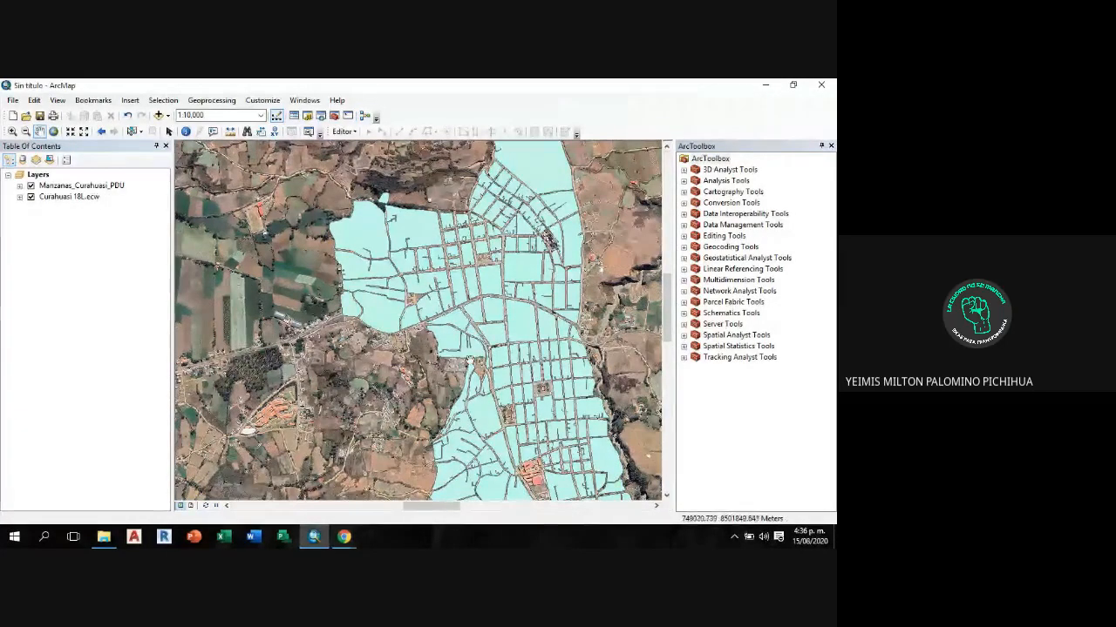
pyautogui.moveTo(470, 361); pyautogui.dragTo(376, 420)
pyautogui.moveTo(485, 320); pyautogui.dragTo(503, 349)
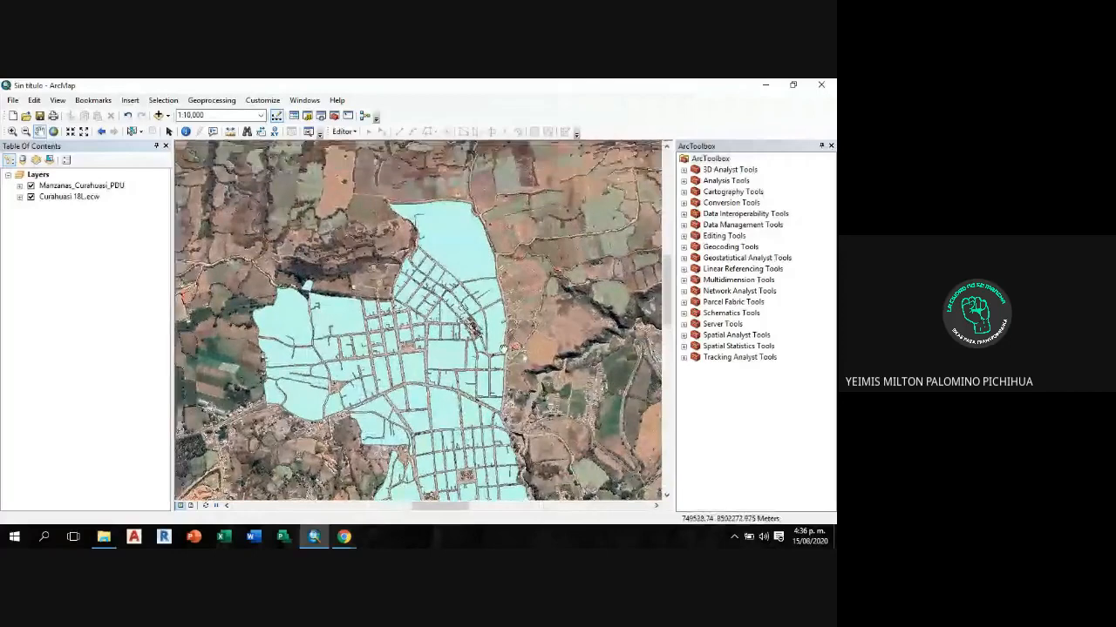
pyautogui.moveTo(496, 274); pyautogui.dragTo(506, 244)
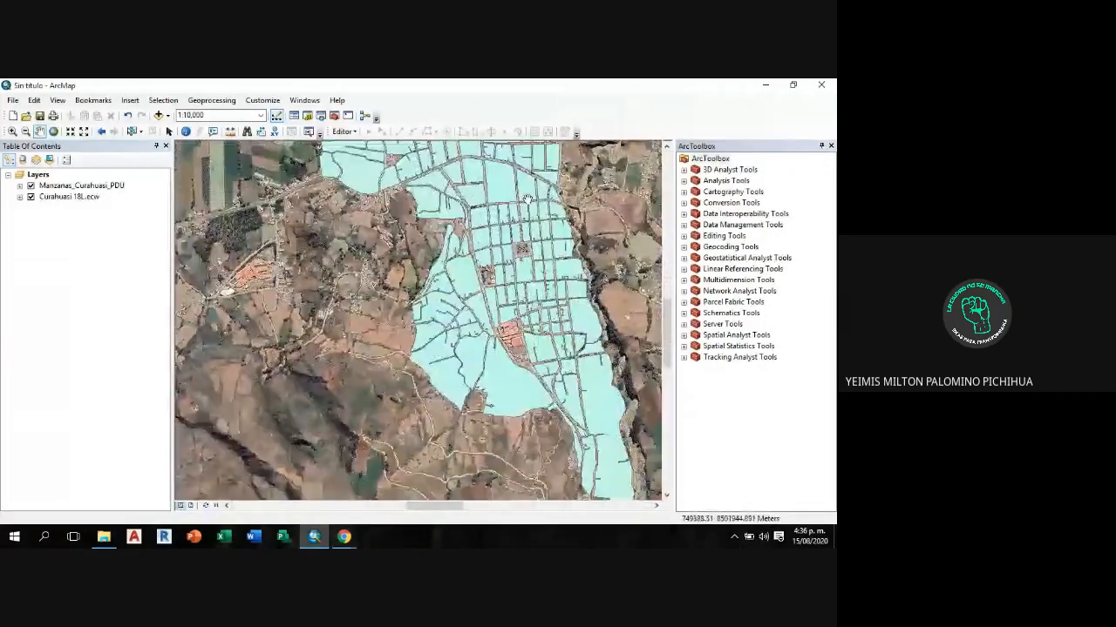
pyautogui.moveTo(528, 200); pyautogui.dragTo(433, 257)
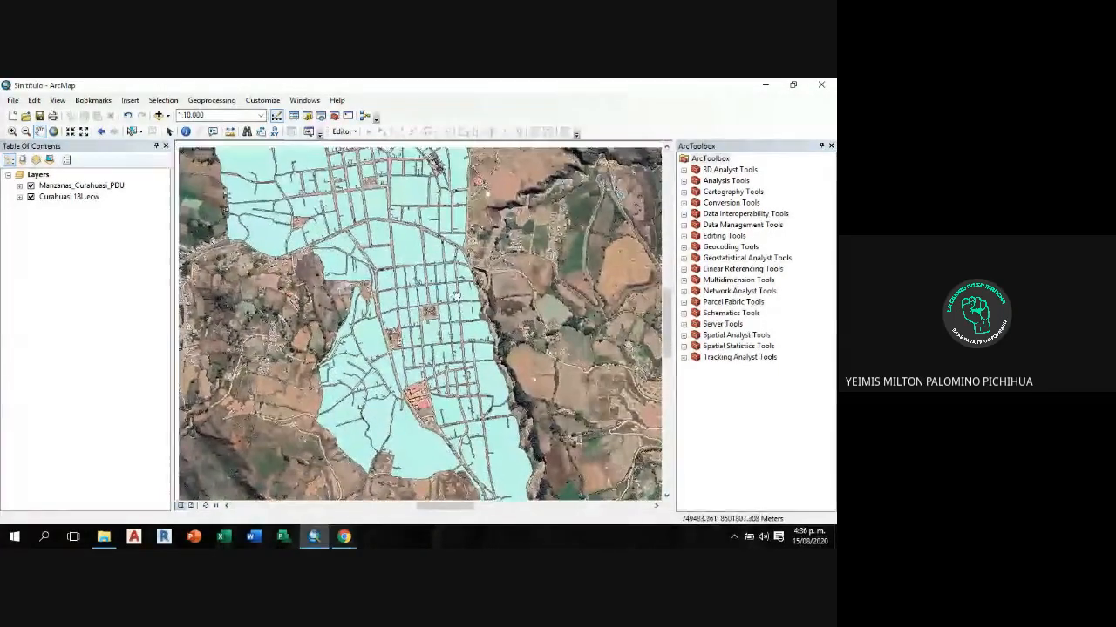
pyautogui.moveTo(456, 296); pyautogui.dragTo(473, 336)
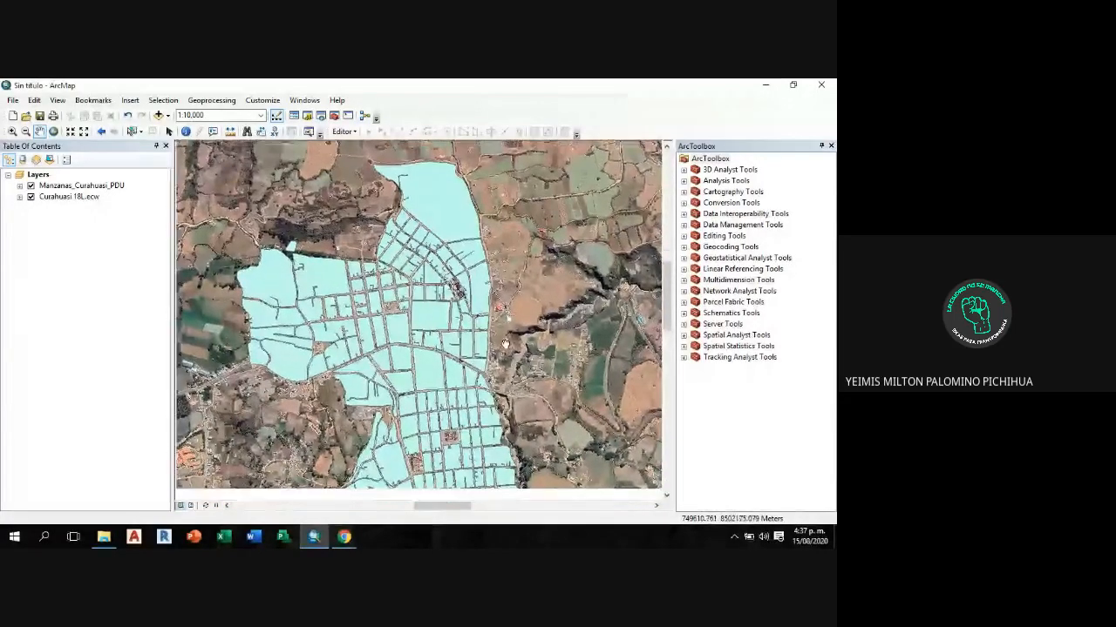
pyautogui.scroll(4, 496, 266)
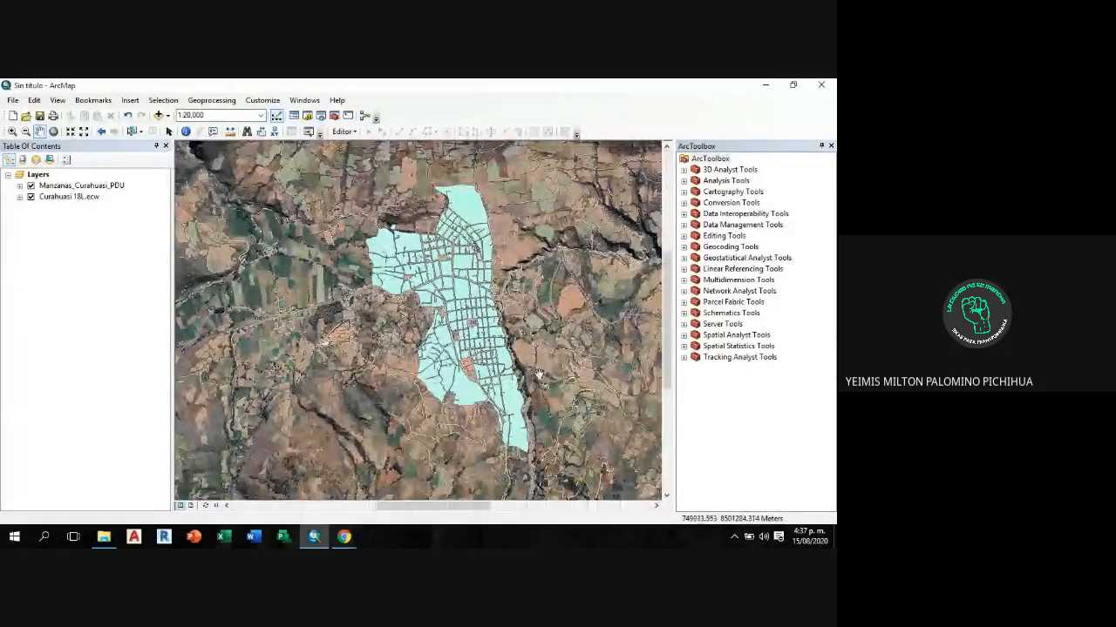
pyautogui.moveTo(538, 375); pyautogui.dragTo(511, 347)
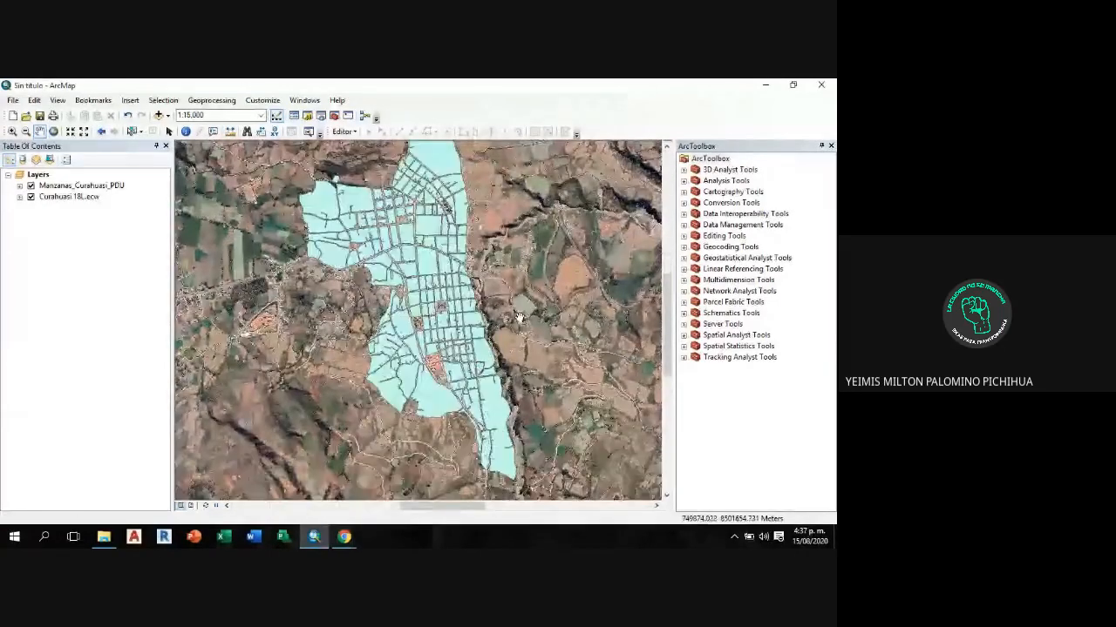
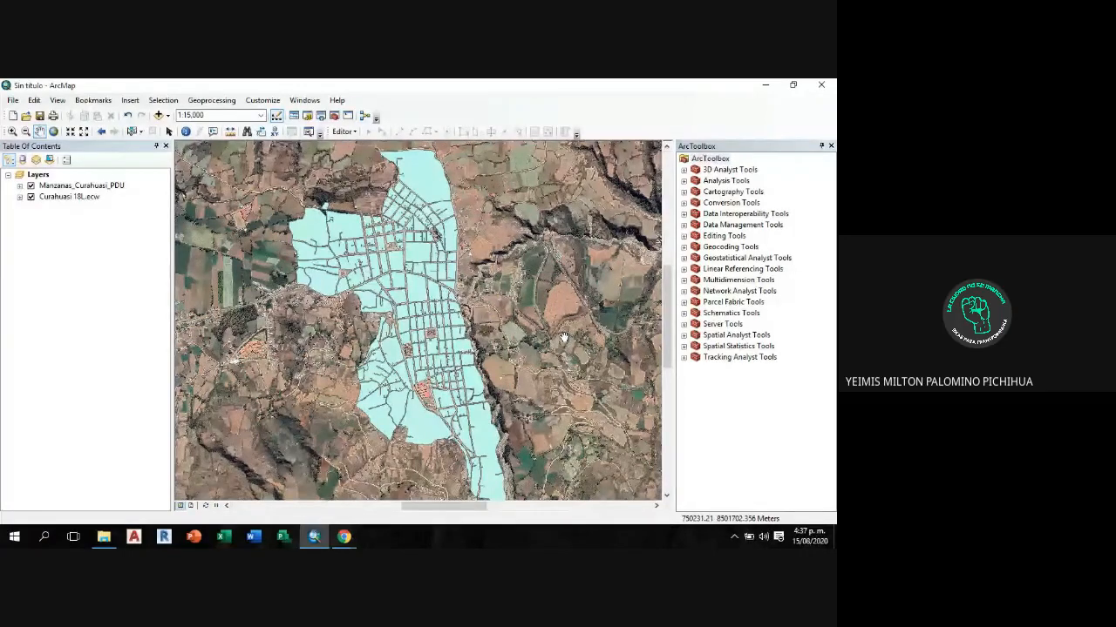
# Step: Inspect the blocks and streets around the town's central square in close-up, down to a scale of 1:1,500
pyautogui.scroll(-3, 402, 237)
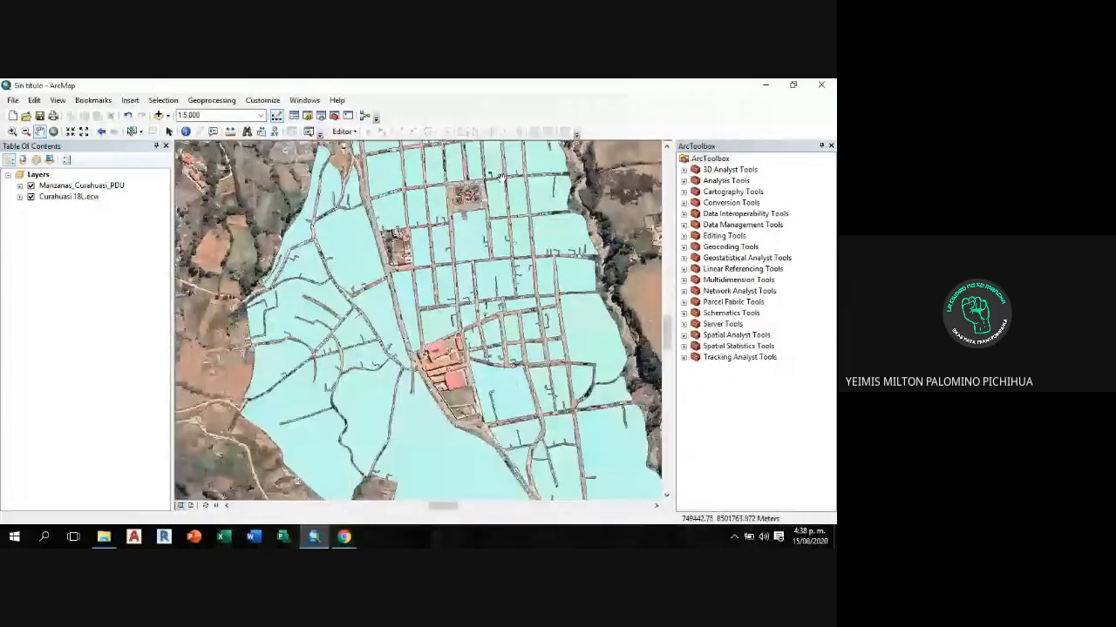
pyautogui.moveTo(501, 177); pyautogui.dragTo(473, 327)
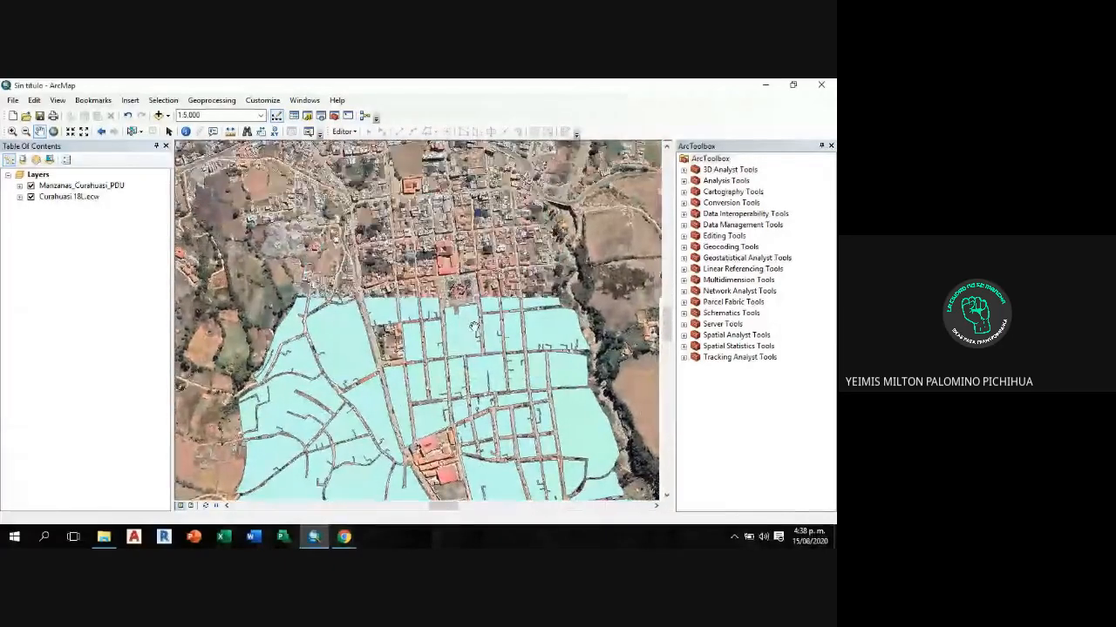
pyautogui.scroll(-1, 485, 299)
pyautogui.scroll(-1, 484, 299)
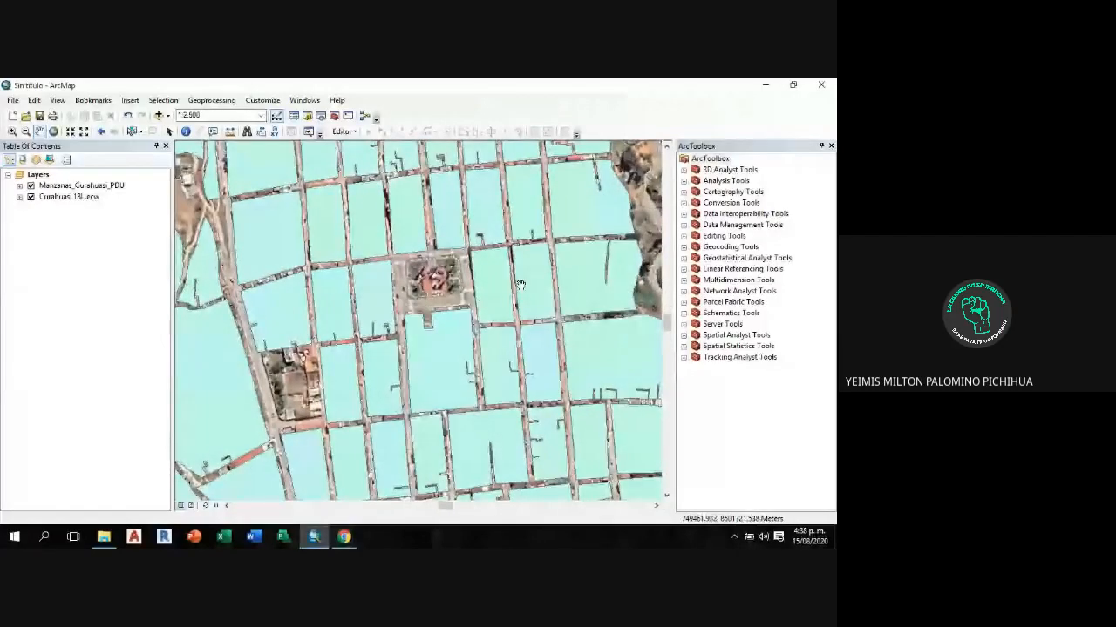
pyautogui.scroll(-2, 540, 267)
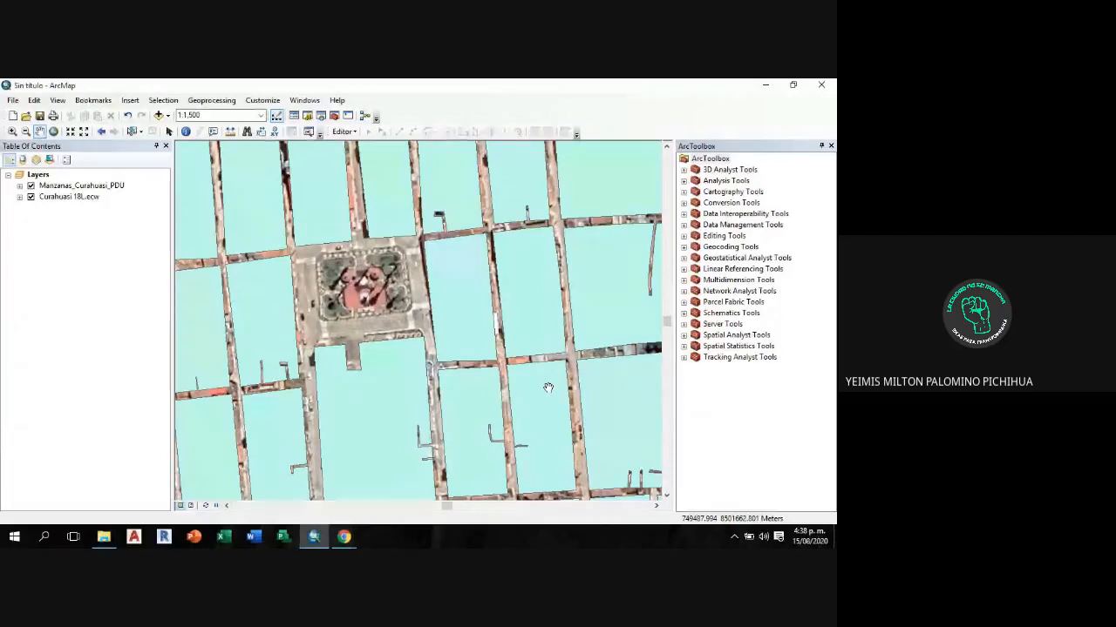
# Step: Examine the blocks east of the central square at 1:1,250 and the wider town layout at 1:6,000
pyautogui.scroll(1, 515, 307)
pyautogui.moveTo(545, 302); pyautogui.dragTo(455, 321)
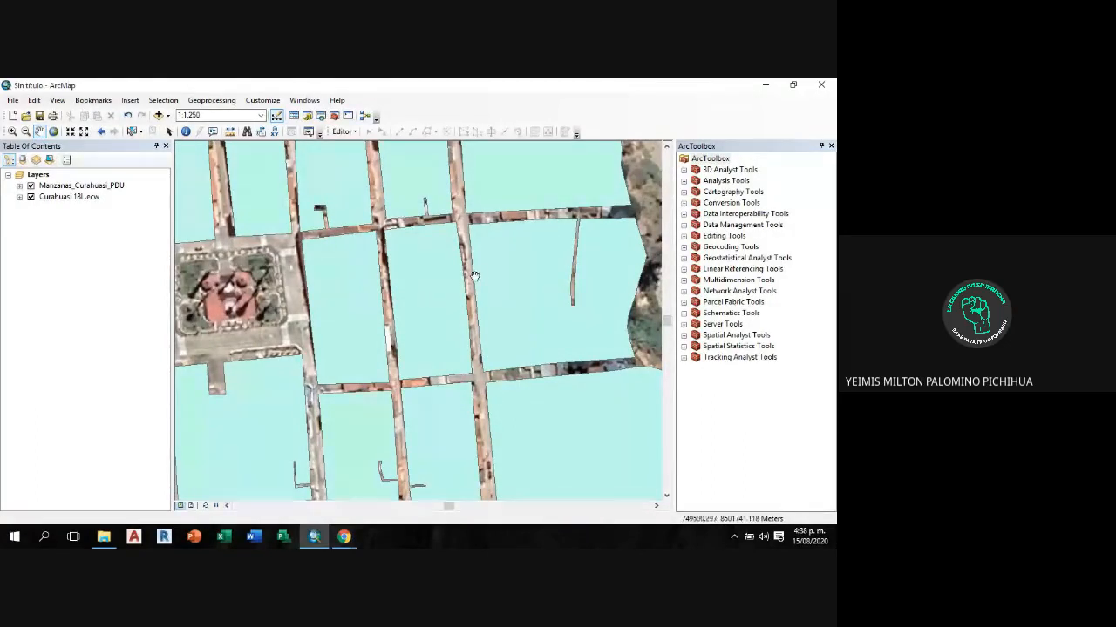
pyautogui.moveTo(474, 276); pyautogui.dragTo(526, 253)
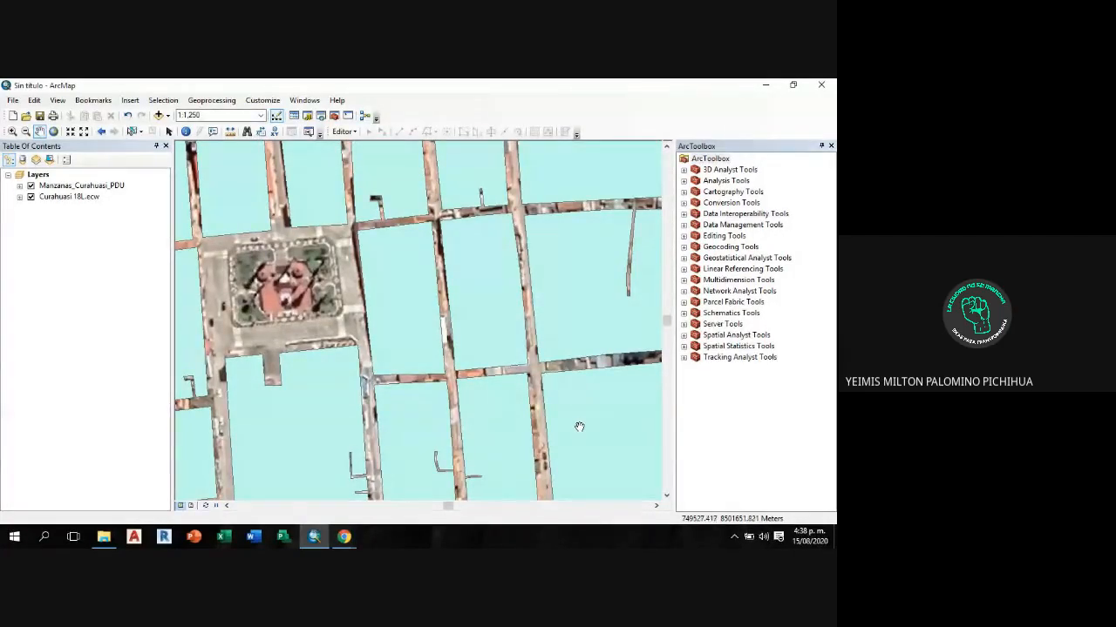
pyautogui.scroll(3, 521, 309)
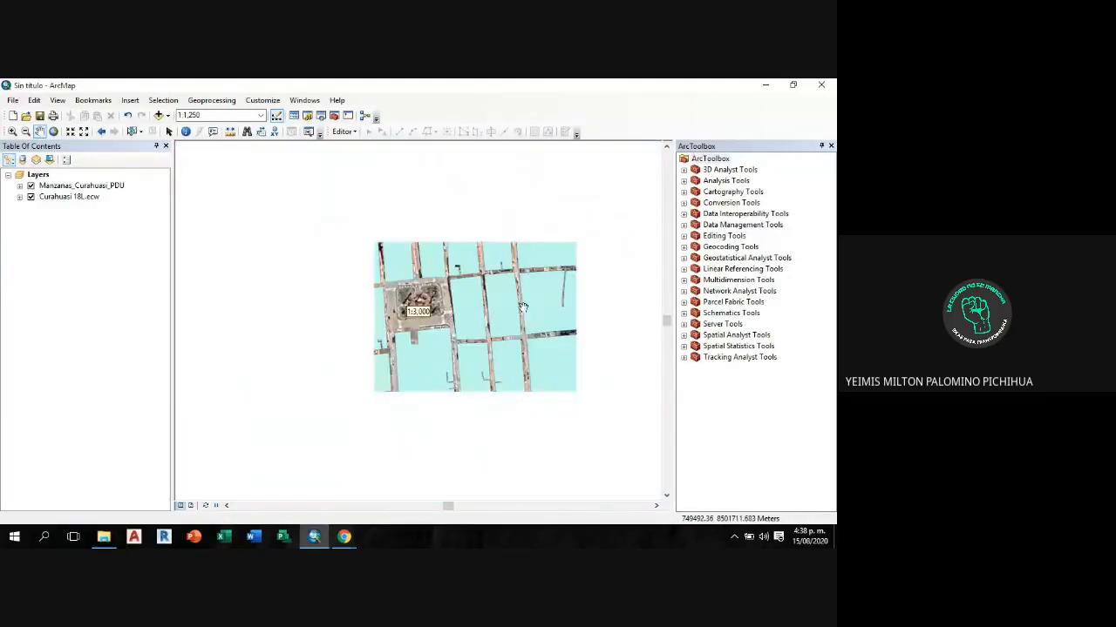
pyautogui.scroll(2, 523, 307)
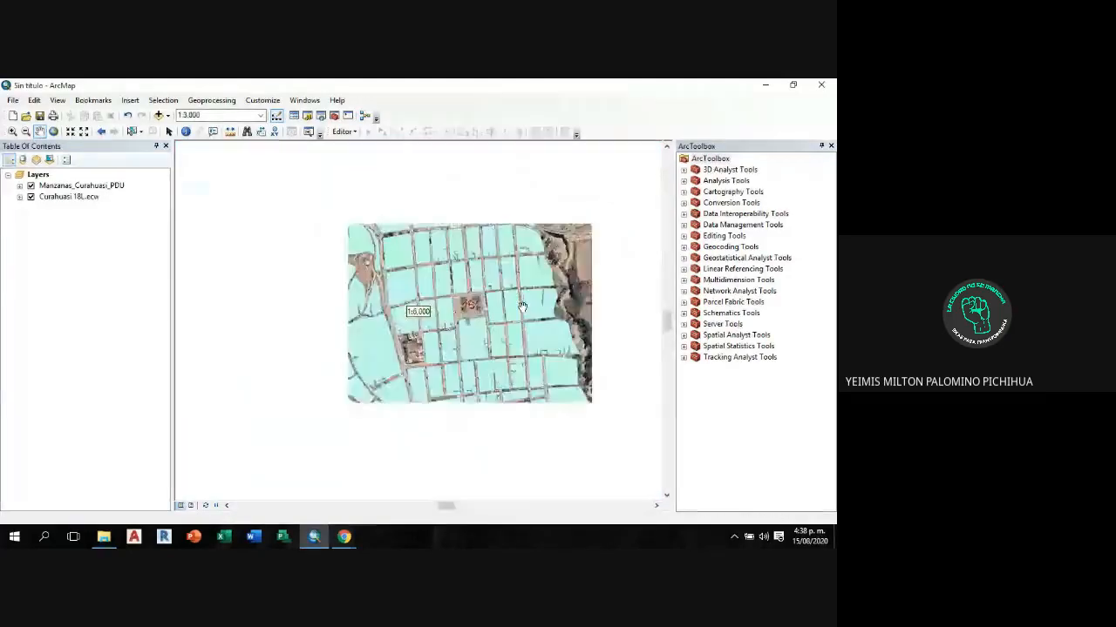
pyautogui.moveTo(404, 229); pyautogui.dragTo(501, 387)
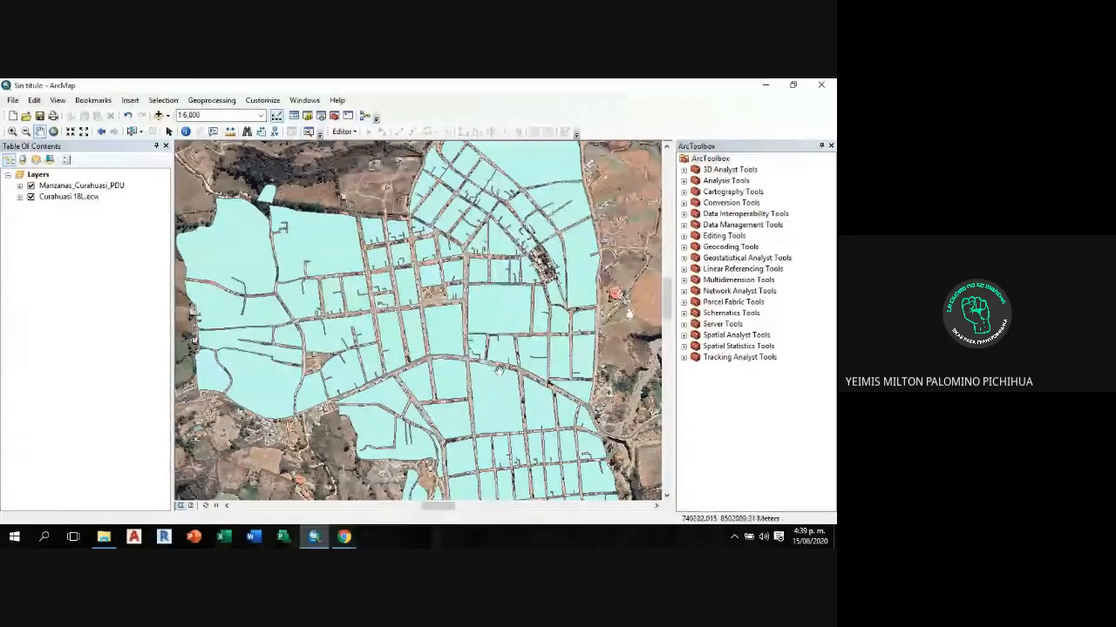
pyautogui.moveTo(503, 378); pyautogui.dragTo(478, 216)
pyautogui.moveTo(487, 312); pyautogui.dragTo(441, 206)
# Step: Inspect the blocks, streets and narrow passages beside the large red-roofed complex south of the central square, down to a scale of 1:300
pyautogui.scroll(1, 503, 399)
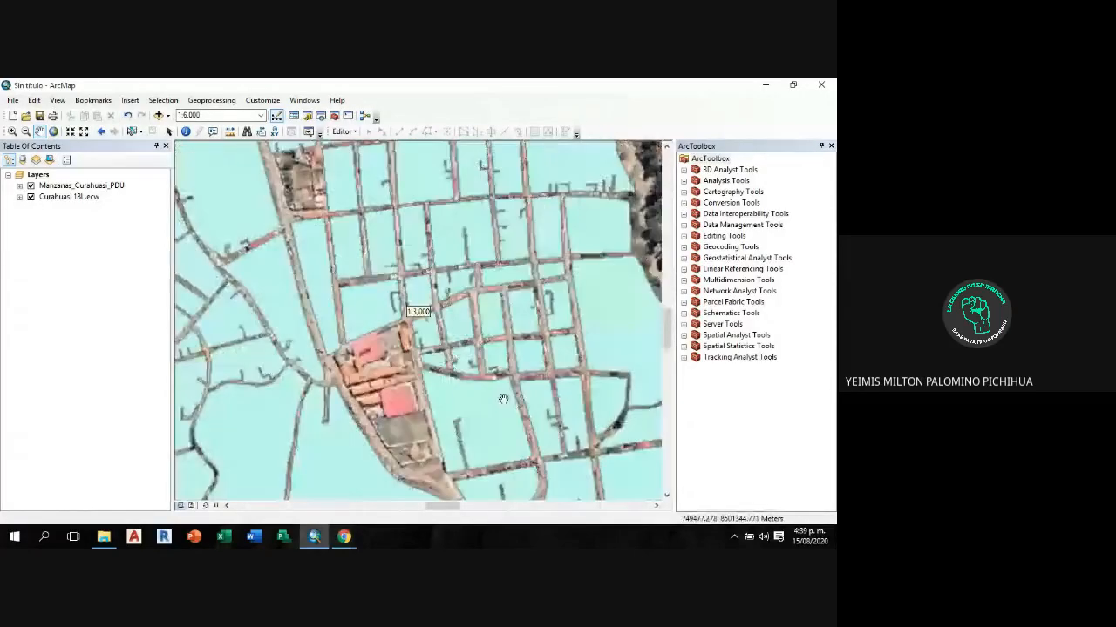
pyautogui.scroll(1, 503, 399)
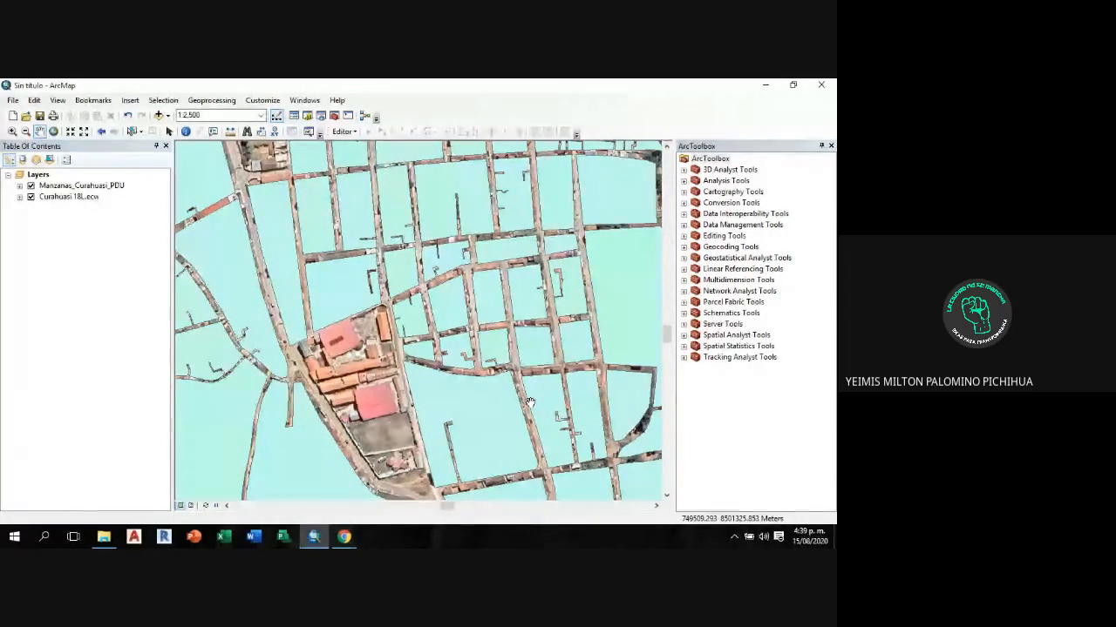
pyautogui.scroll(2, 441, 340)
pyautogui.scroll(2, 440, 338)
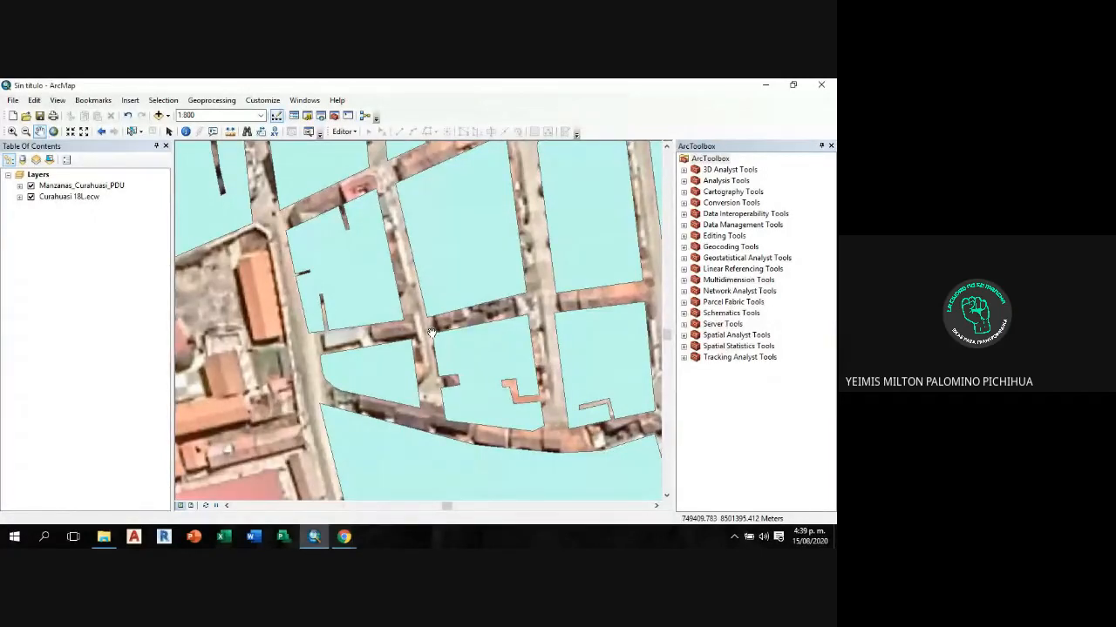
pyautogui.moveTo(483, 271); pyautogui.dragTo(452, 317)
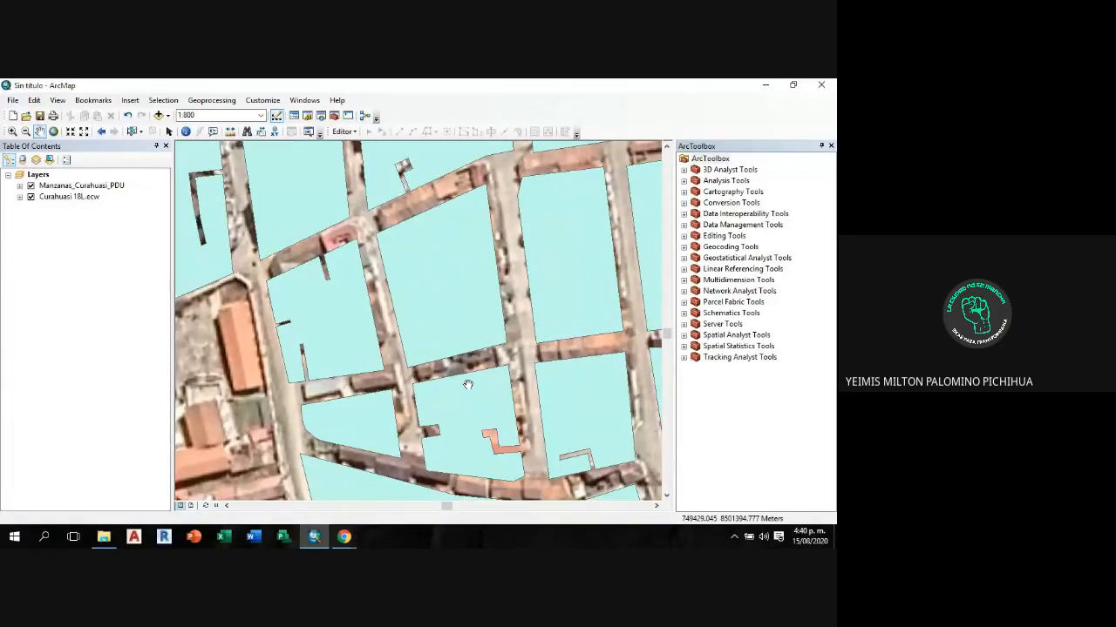
pyautogui.scroll(3, 443, 254)
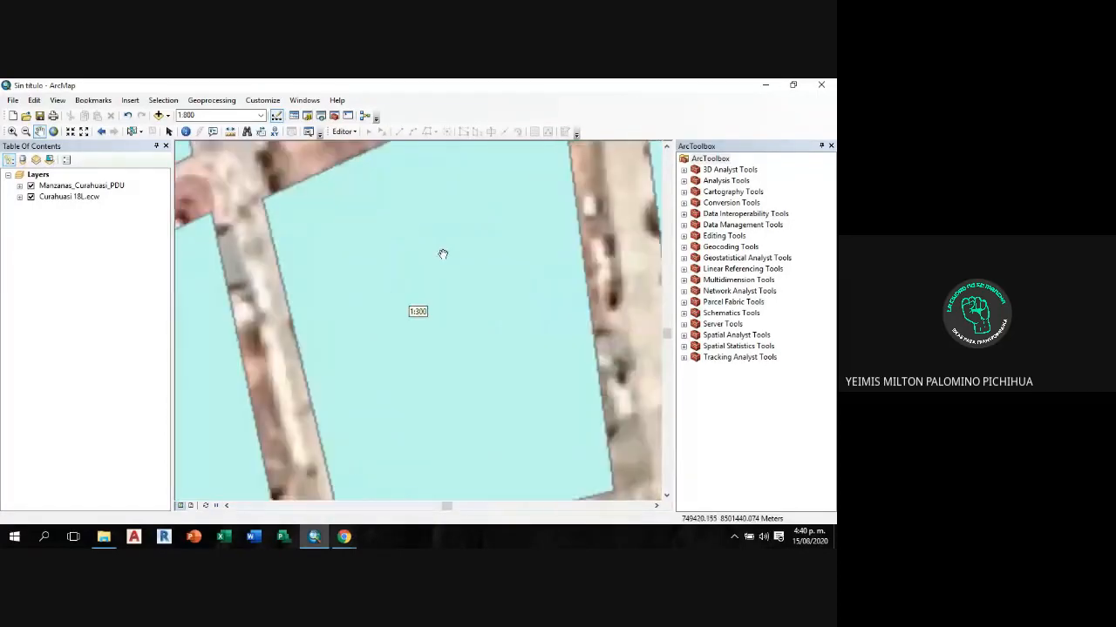
pyautogui.scroll(-5, 443, 254)
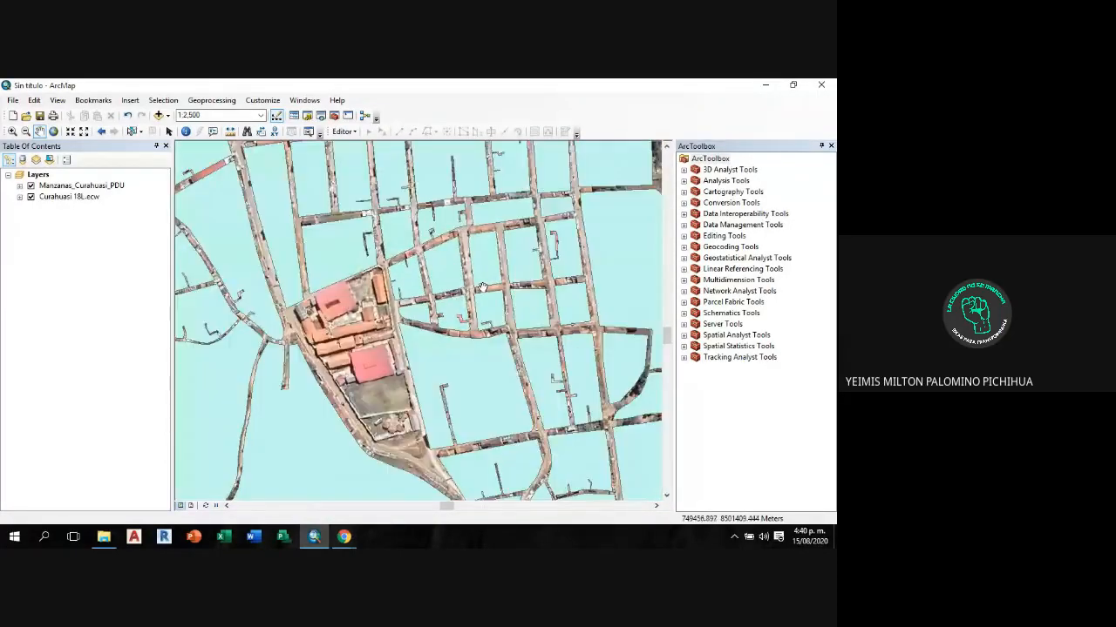
pyautogui.moveTo(483, 287); pyautogui.dragTo(455, 351)
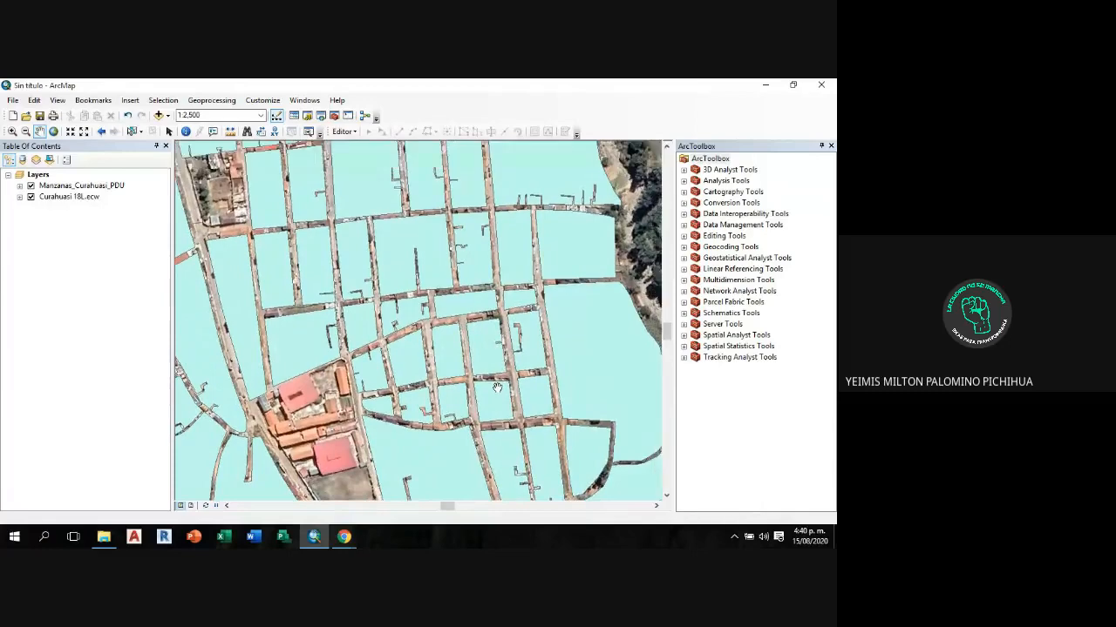
pyautogui.moveTo(496, 386); pyautogui.dragTo(512, 314)
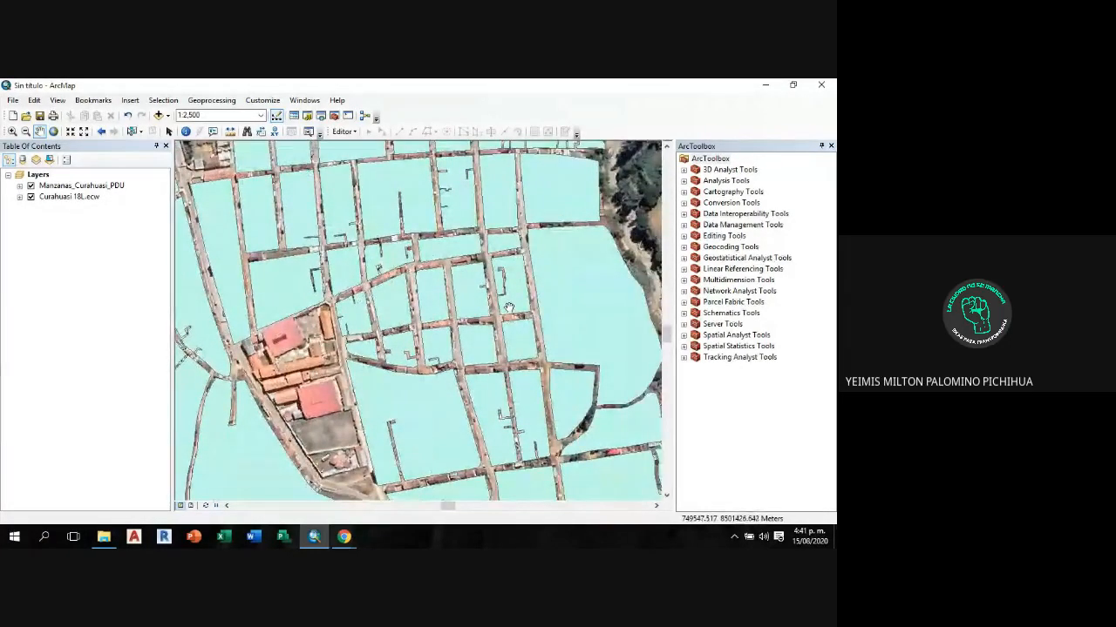
# Step: Review the town-wide block layout at 1:12,500 and the street grid around the red-roofed complex and central square at 1:3,000
pyautogui.scroll(-1, 508, 308)
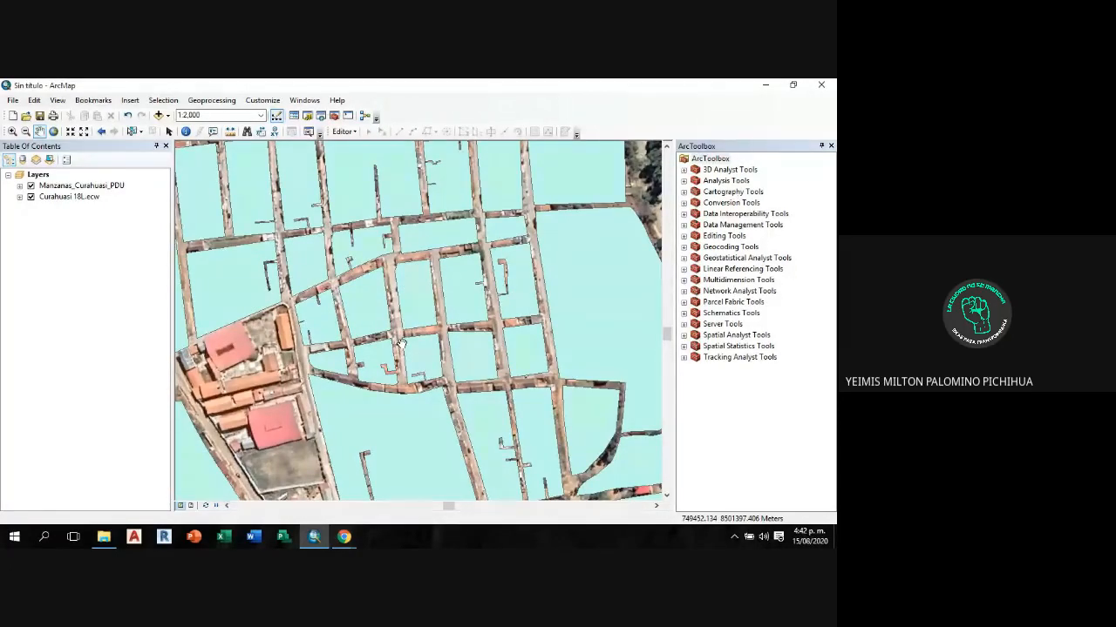
pyautogui.scroll(-3, 402, 339)
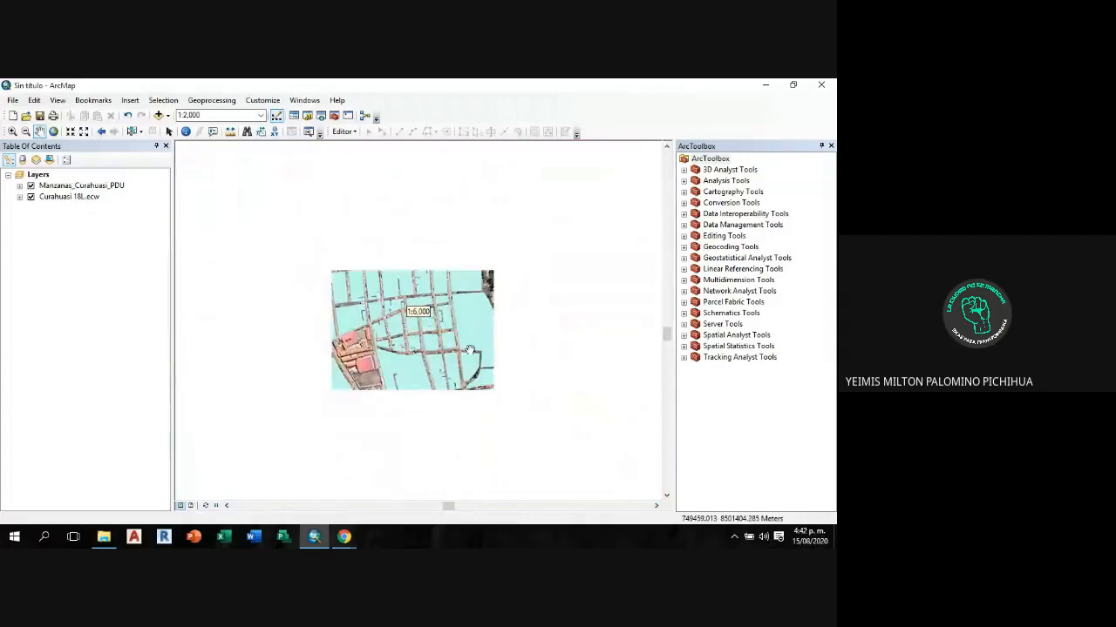
pyautogui.scroll(-2, 445, 342)
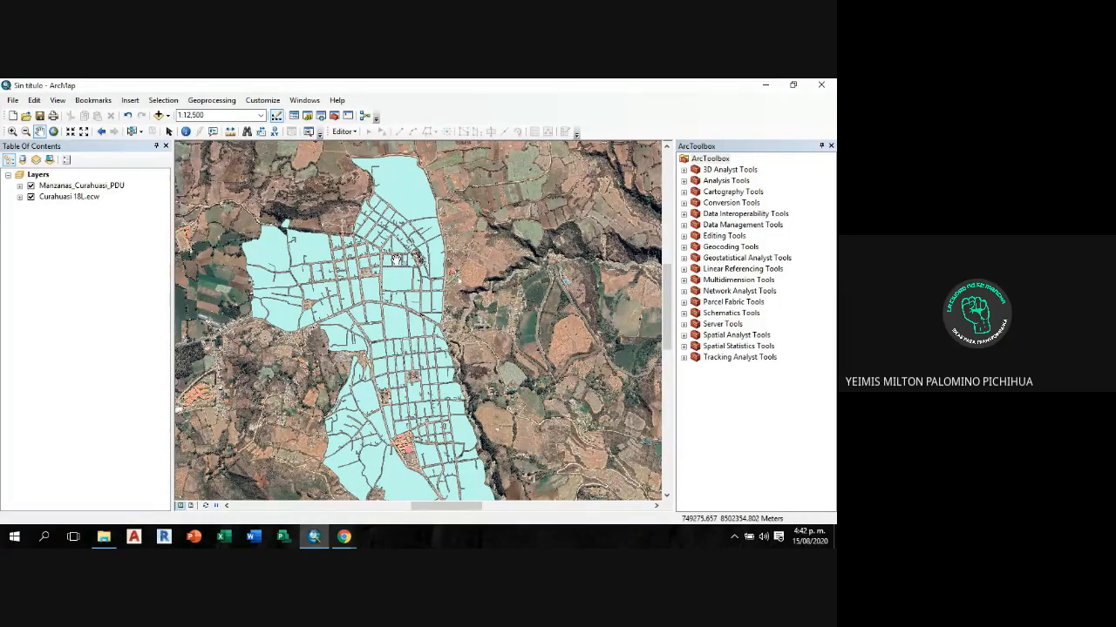
pyautogui.scroll(4, 410, 306)
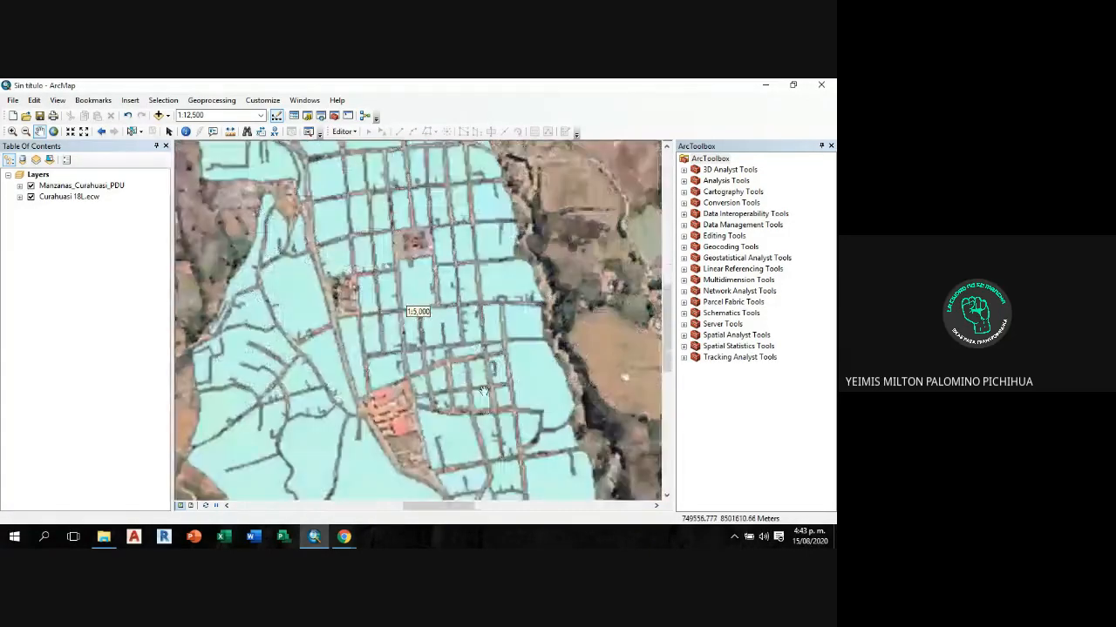
pyautogui.scroll(3, 484, 391)
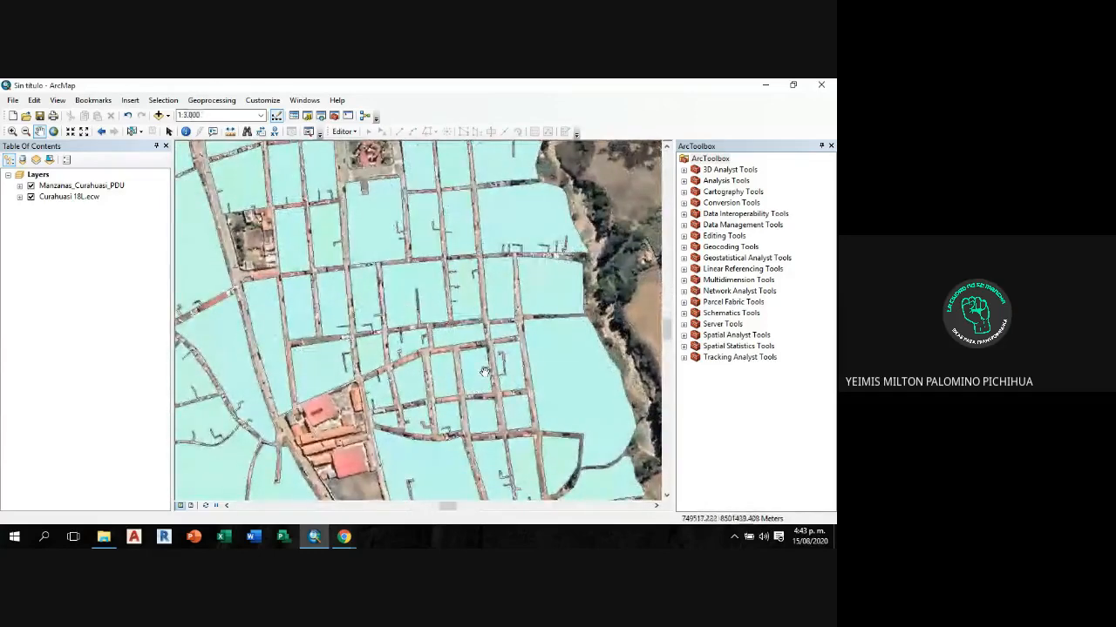
pyautogui.moveTo(432, 372); pyautogui.dragTo(424, 295)
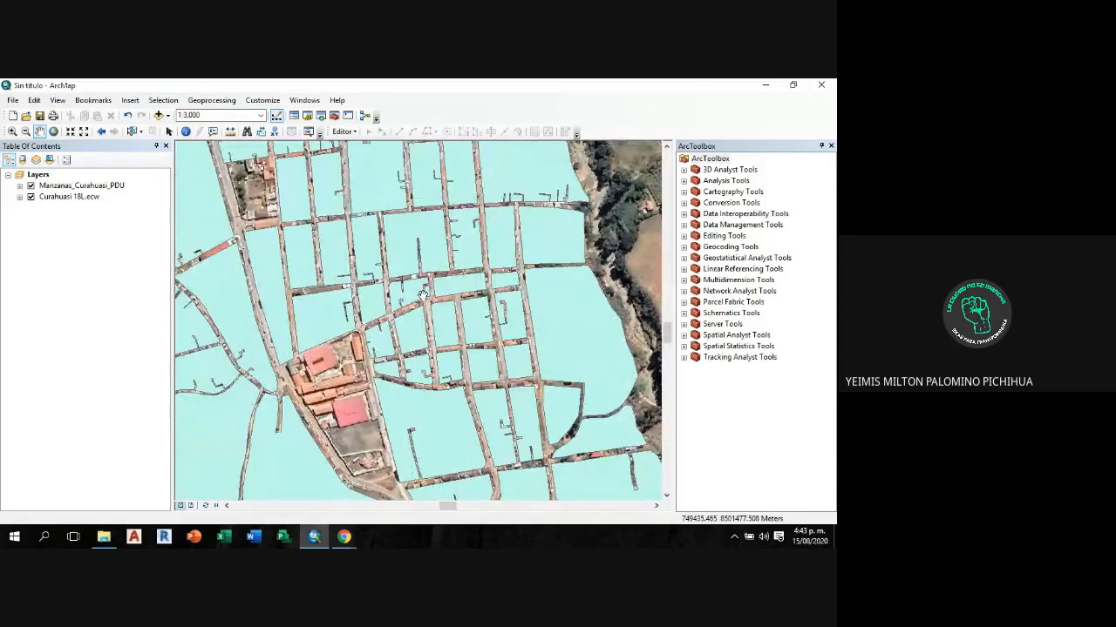
pyautogui.moveTo(422, 295); pyautogui.dragTo(442, 341)
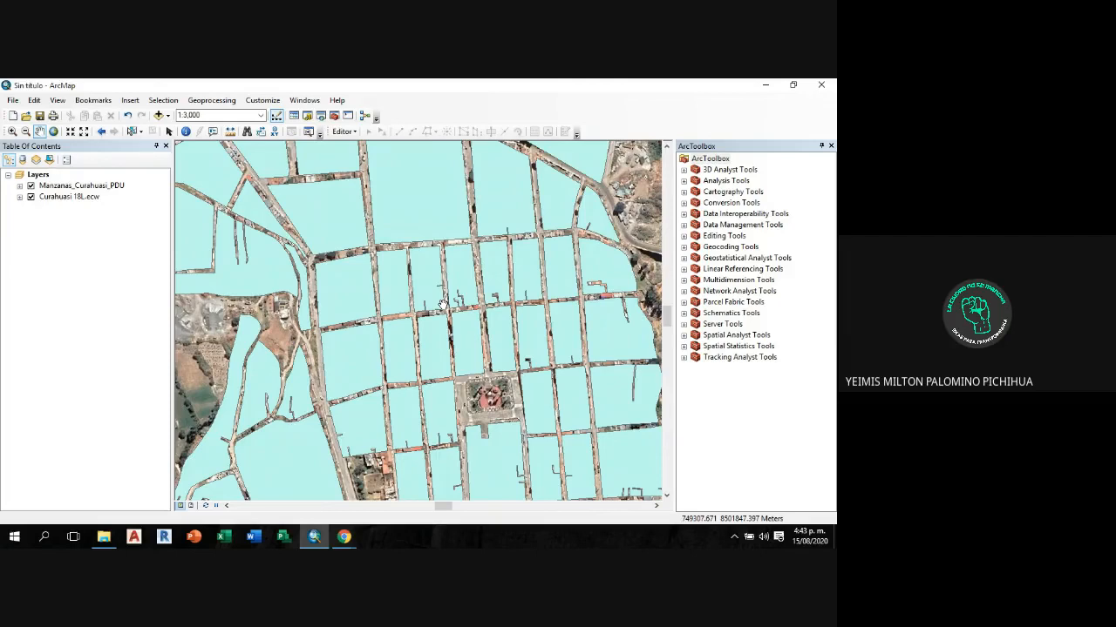
# Step: Survey the full extent of the Manzanas_Curahuasi_PDU blocks, from the northern edge to the southern tip, at a scale of 1:8,000
pyautogui.scroll(5, 444, 307)
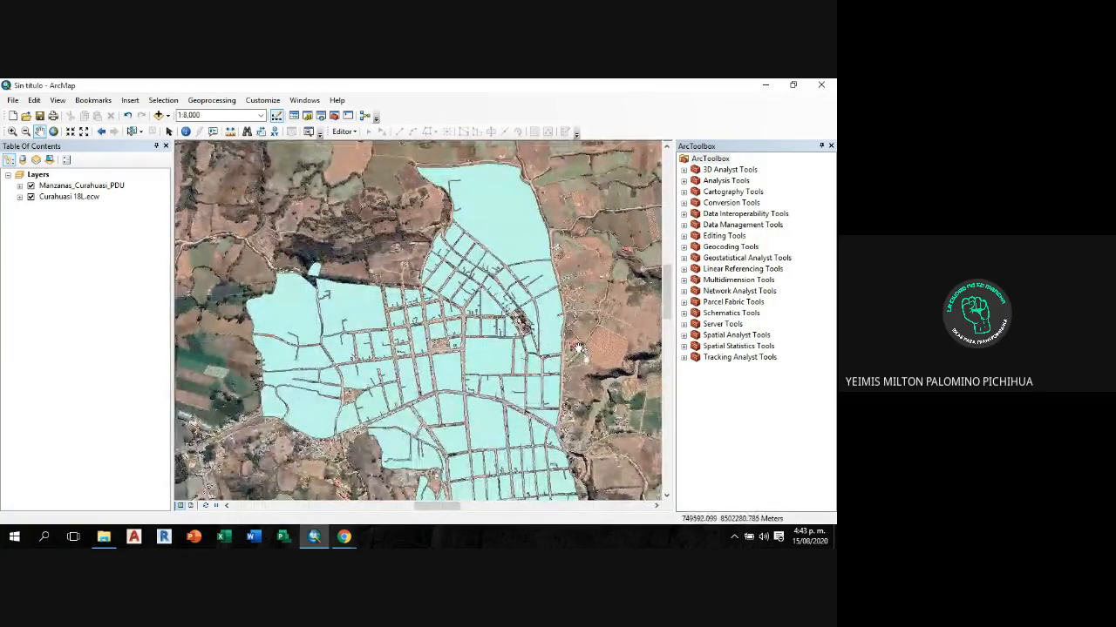
pyautogui.moveTo(578, 349); pyautogui.dragTo(575, 331)
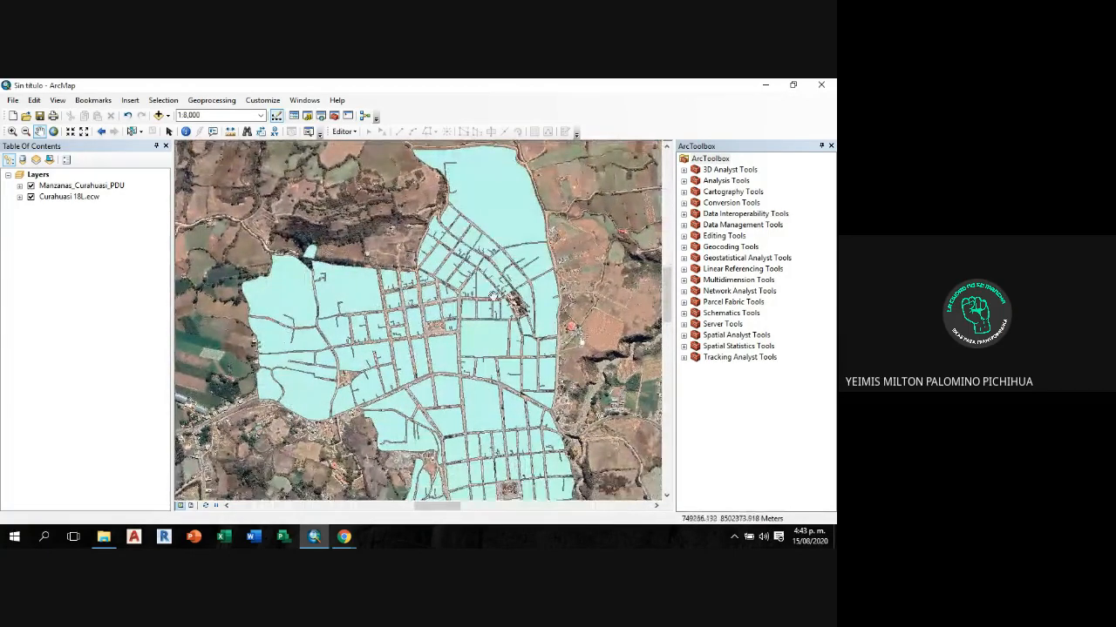
pyautogui.moveTo(486, 384); pyautogui.dragTo(458, 254)
pyautogui.moveTo(556, 362); pyautogui.dragTo(545, 247)
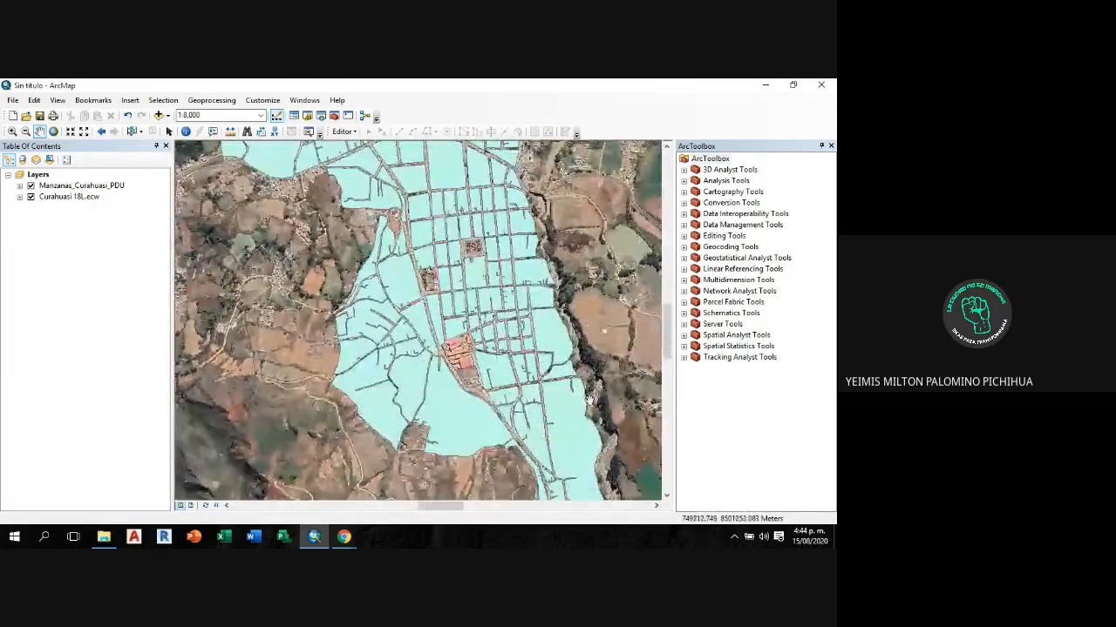
pyautogui.moveTo(589, 399); pyautogui.dragTo(513, 304)
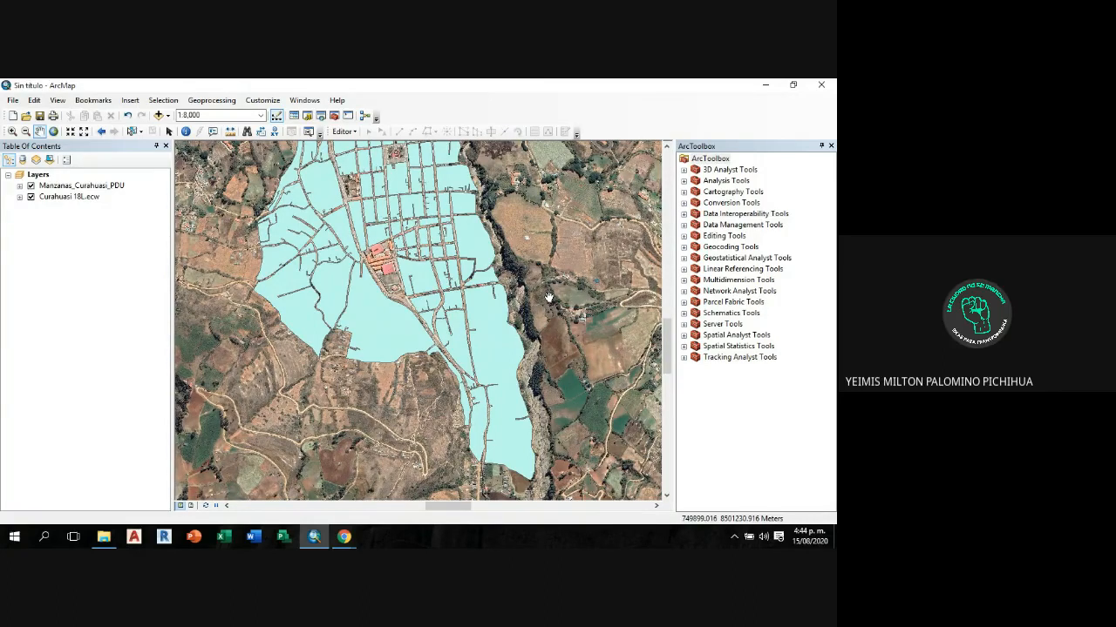
pyautogui.moveTo(406, 231); pyautogui.dragTo(454, 360)
pyautogui.moveTo(457, 240); pyautogui.dragTo(509, 419)
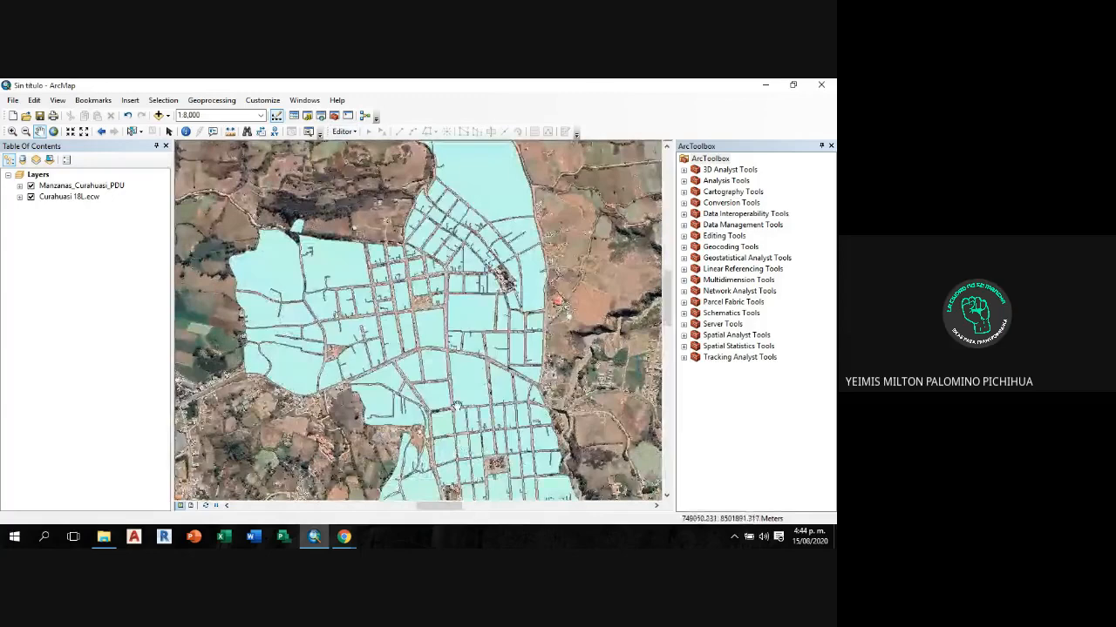
pyautogui.moveTo(567, 316)
pyautogui.mouseDown()
pyautogui.moveTo(569, 257)
pyautogui.moveTo(565, 319)
pyautogui.mouseUp()
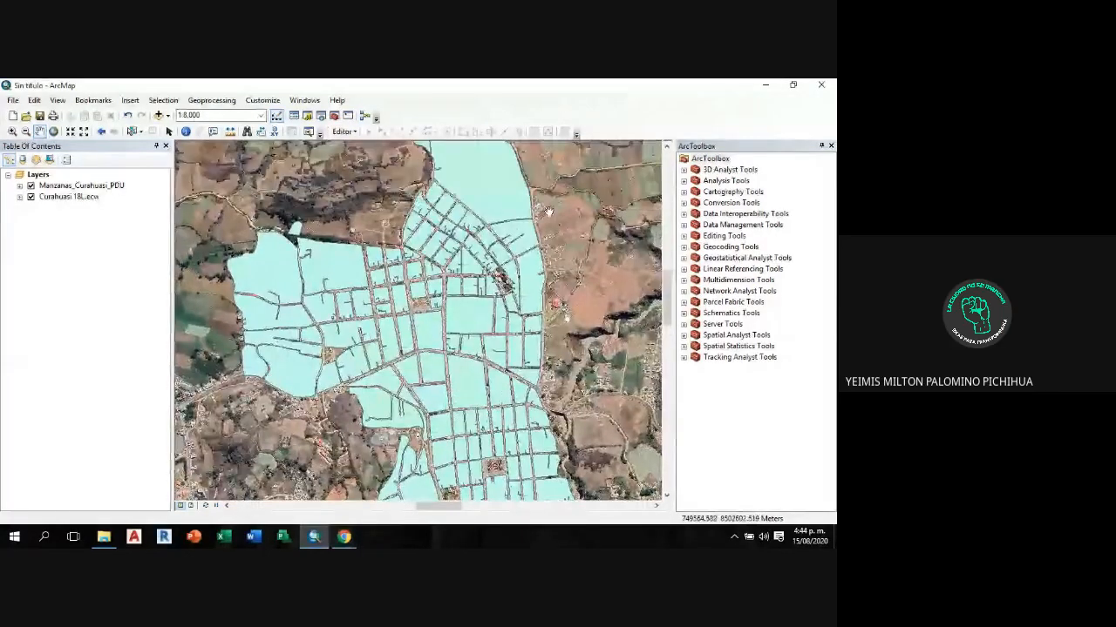
pyautogui.moveTo(454, 416); pyautogui.dragTo(464, 314)
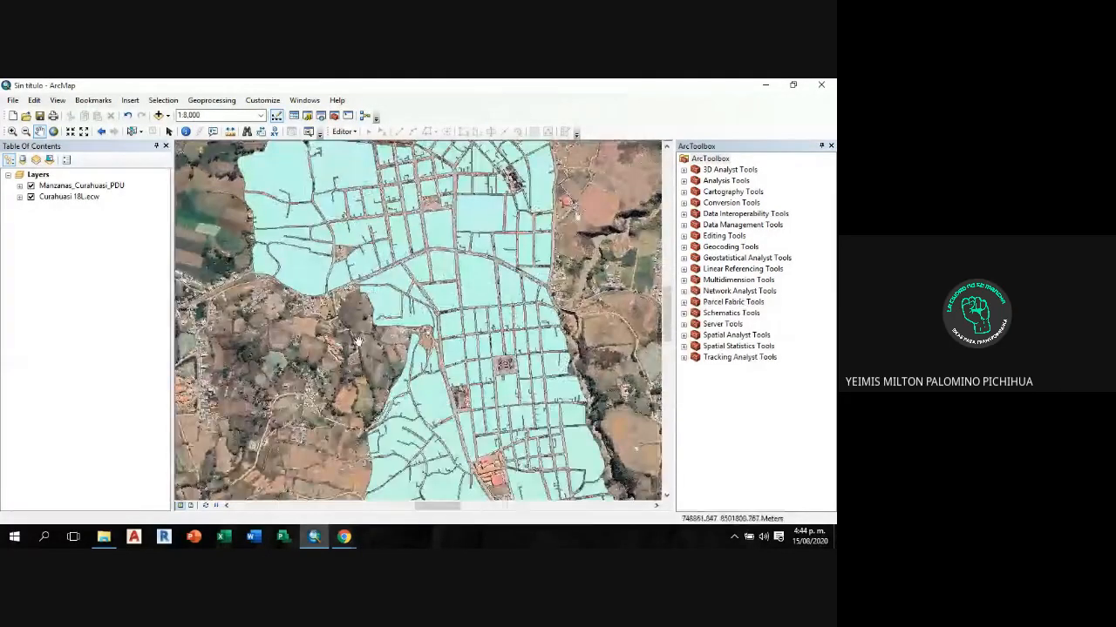
pyautogui.moveTo(361, 331); pyautogui.dragTo(364, 433)
pyautogui.moveTo(424, 245); pyautogui.dragTo(391, 345)
pyautogui.moveTo(524, 303); pyautogui.dragTo(523, 266)
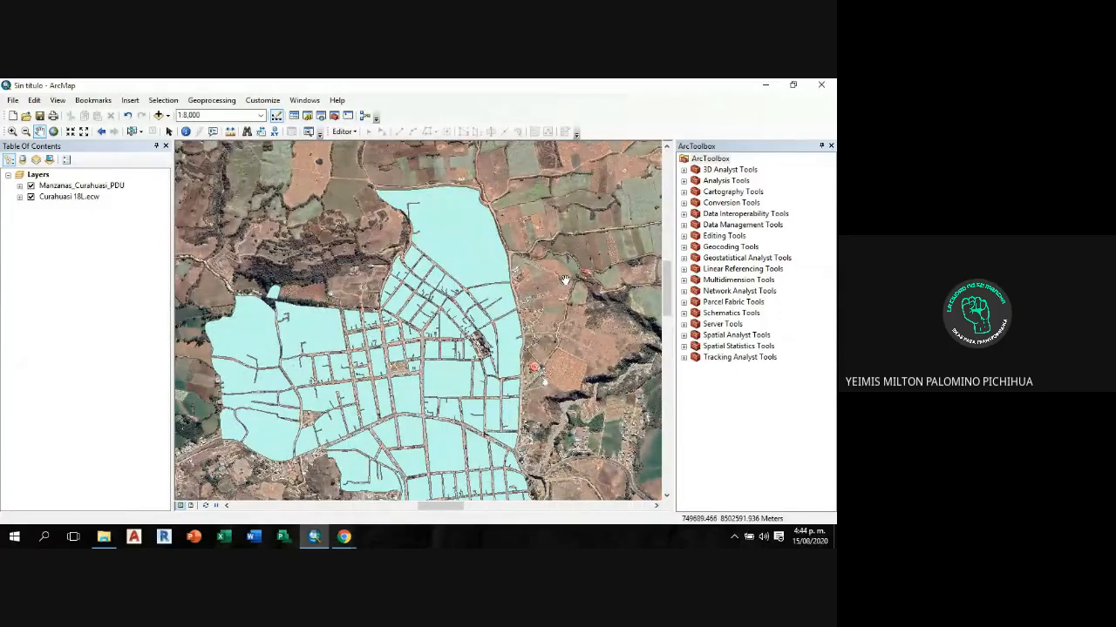
pyautogui.moveTo(411, 349); pyautogui.dragTo(458, 226)
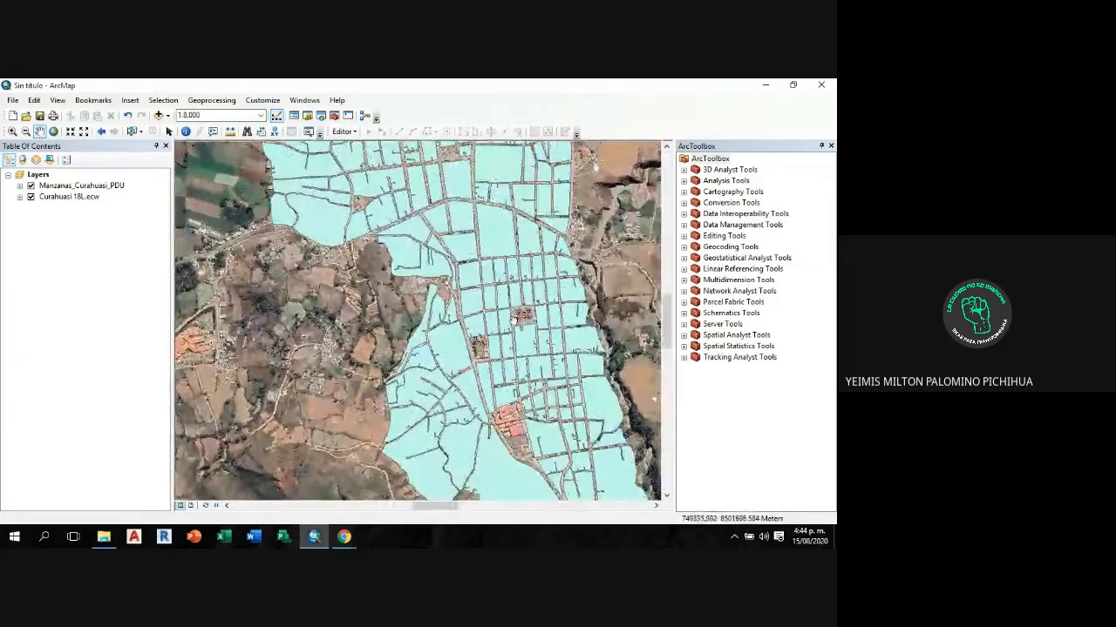
# Step: Inspect the central square and the large block directly south of it in close-up, at a scale of 1:1,000
pyautogui.scroll(2, 462, 227)
pyautogui.scroll(1, 466, 225)
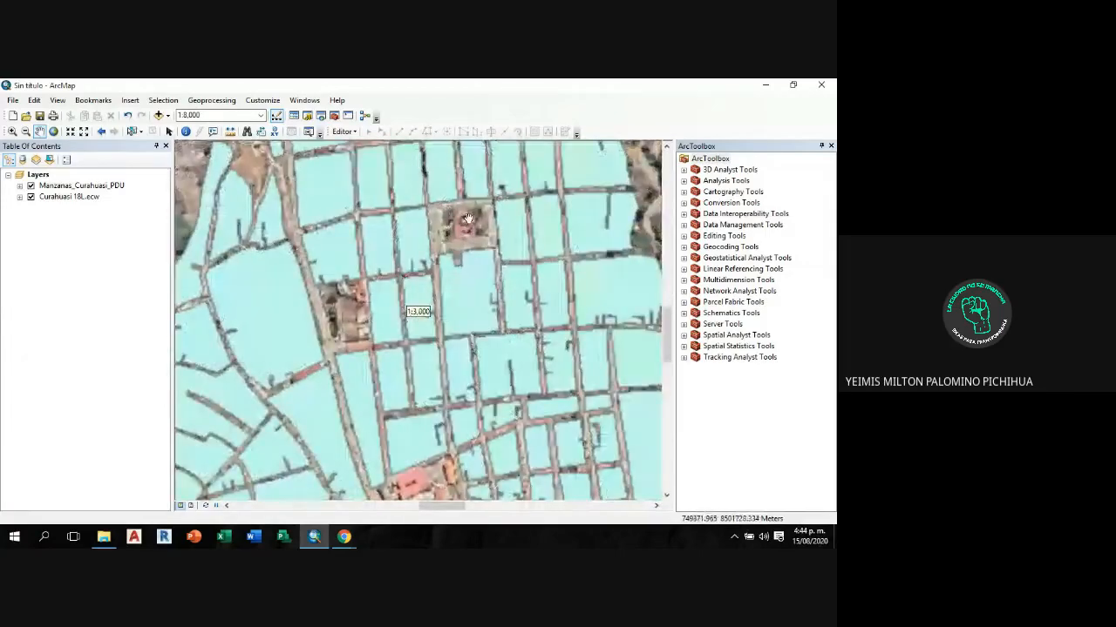
pyautogui.moveTo(476, 218); pyautogui.dragTo(479, 197)
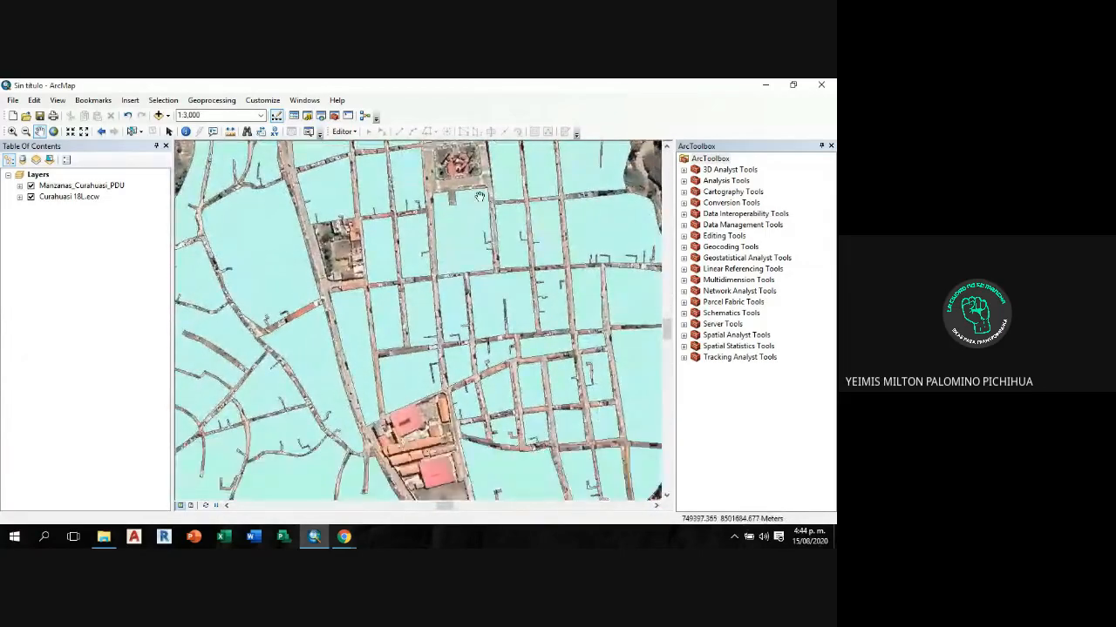
pyautogui.scroll(2, 479, 181)
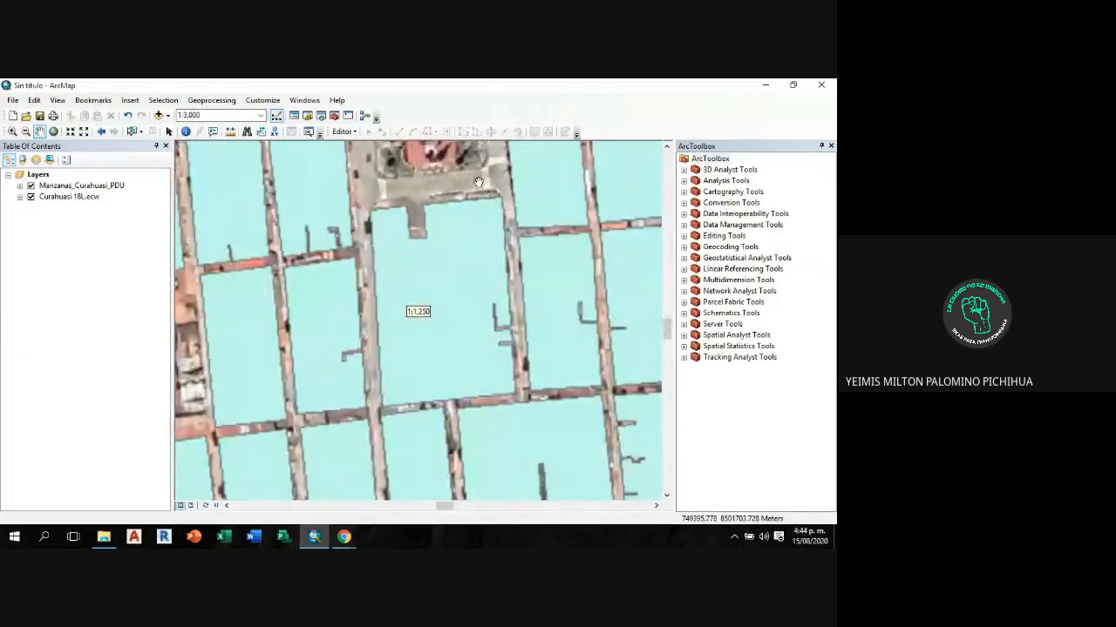
pyautogui.moveTo(479, 181); pyautogui.dragTo(481, 242)
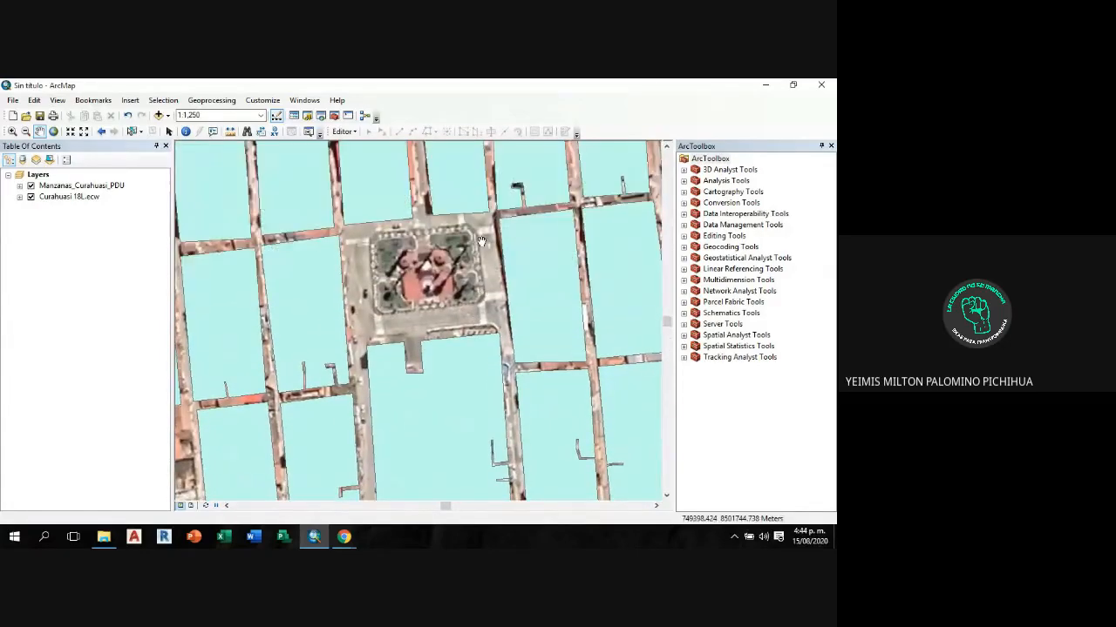
pyautogui.scroll(1, 481, 241)
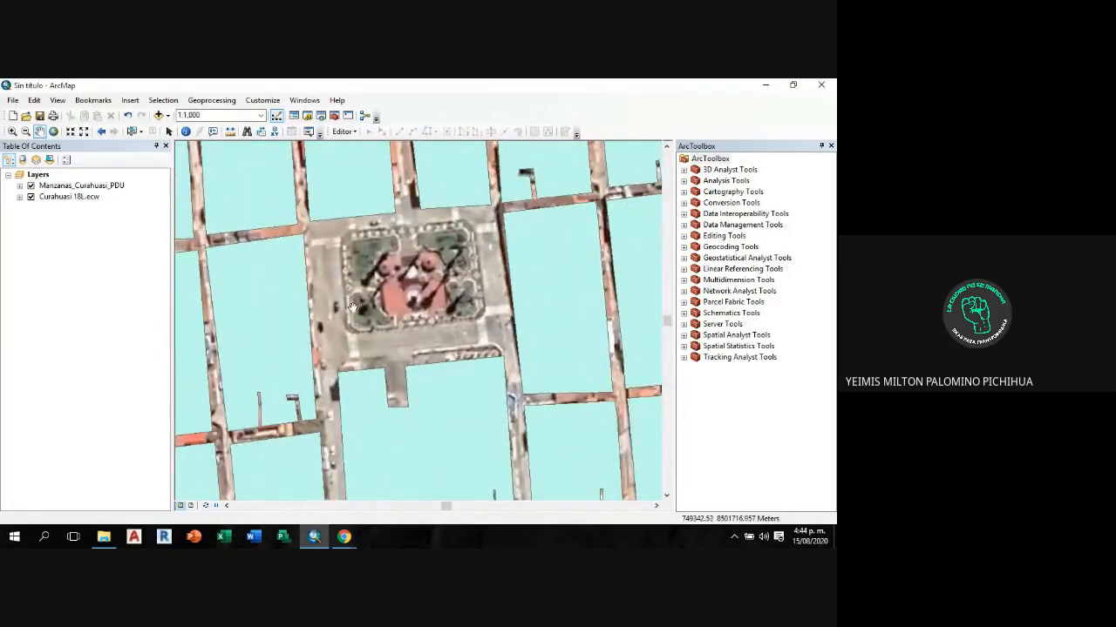
pyautogui.moveTo(491, 287); pyautogui.dragTo(490, 186)
pyautogui.moveTo(351, 369); pyautogui.dragTo(351, 334)
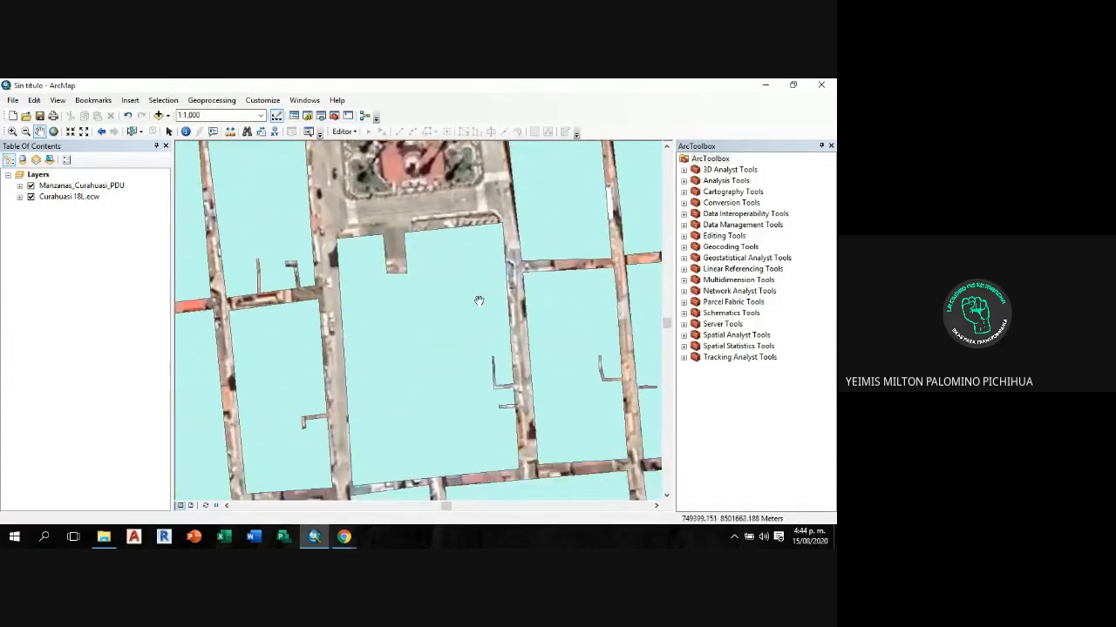
# Step: Inspect the blocks and street intersections northwest of the central square, at scales of 1:1,000 and 1:600
pyautogui.moveTo(462, 279); pyautogui.dragTo(466, 309)
pyautogui.moveTo(441, 251); pyautogui.dragTo(394, 399)
pyautogui.moveTo(441, 270); pyautogui.dragTo(441, 303)
pyautogui.moveTo(380, 319); pyautogui.dragTo(507, 319)
pyautogui.moveTo(362, 320); pyautogui.dragTo(520, 315)
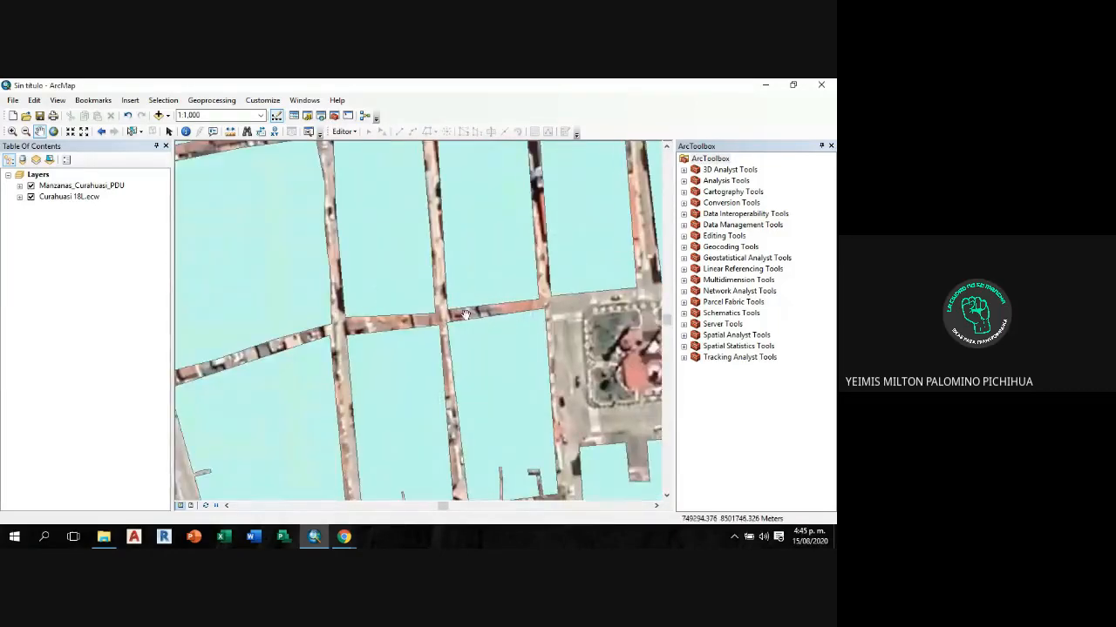
pyautogui.moveTo(377, 320); pyautogui.dragTo(502, 298)
pyautogui.scroll(2, 538, 255)
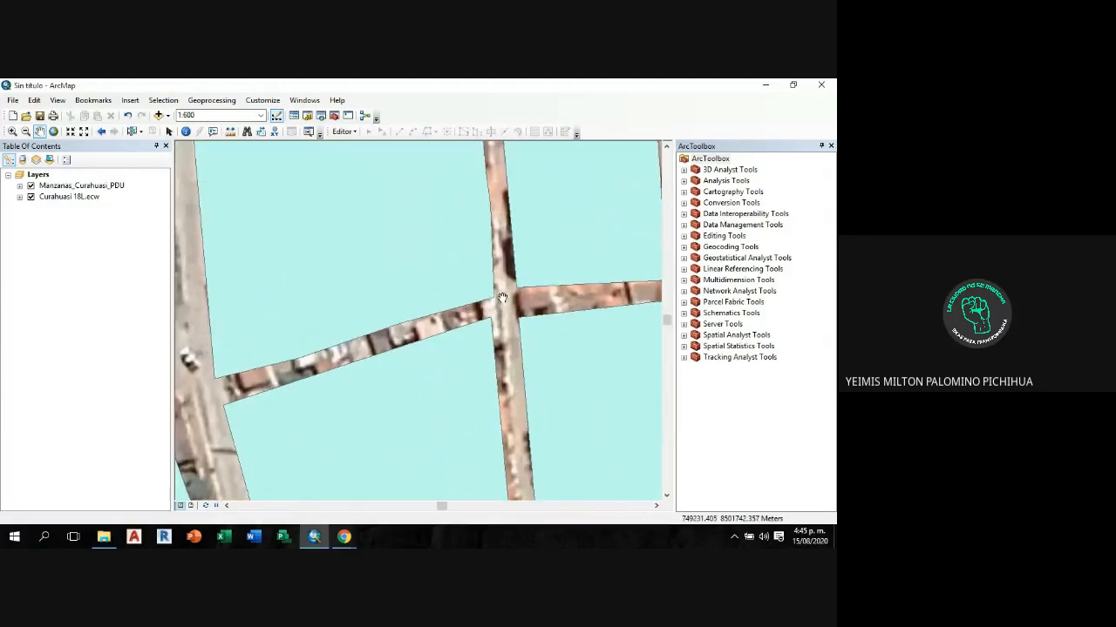
pyautogui.moveTo(364, 329); pyautogui.dragTo(428, 299)
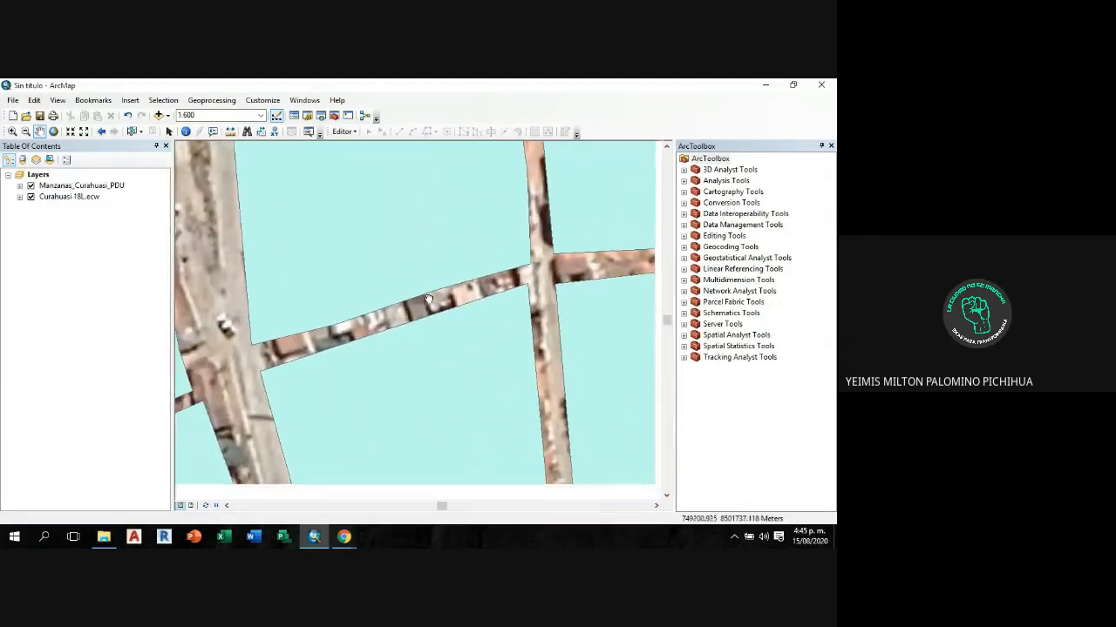
pyautogui.moveTo(545, 280); pyautogui.dragTo(443, 337)
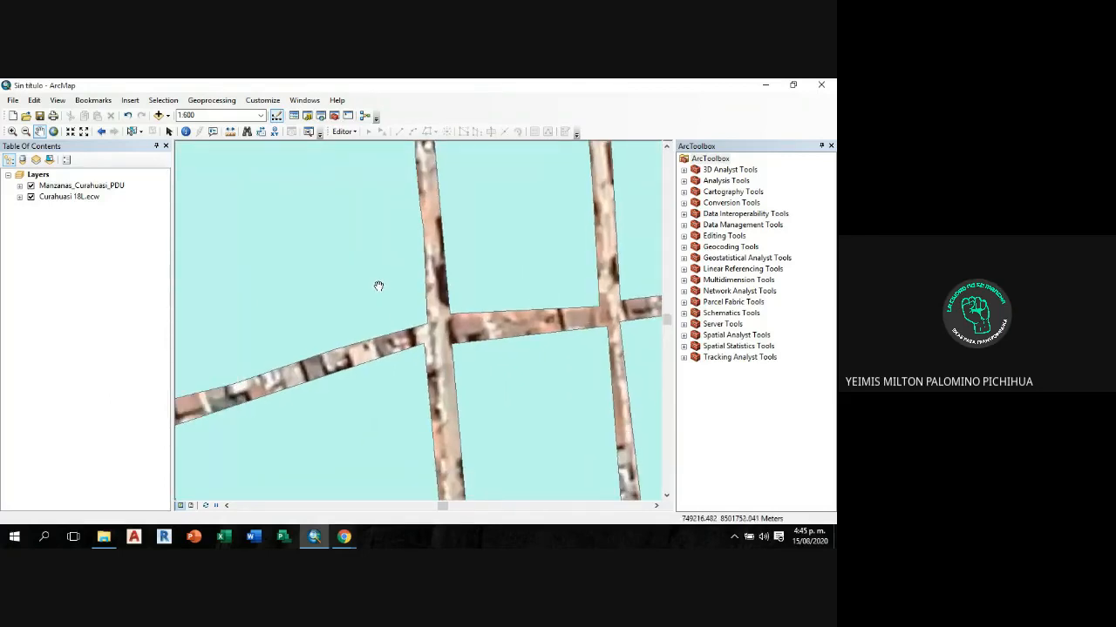
pyautogui.moveTo(378, 288); pyautogui.dragTo(471, 378)
# Step: Review the blocks further north of the central square at 1:1,250, widening to the town-wide layout at 1:10,000
pyautogui.scroll(-3, 487, 290)
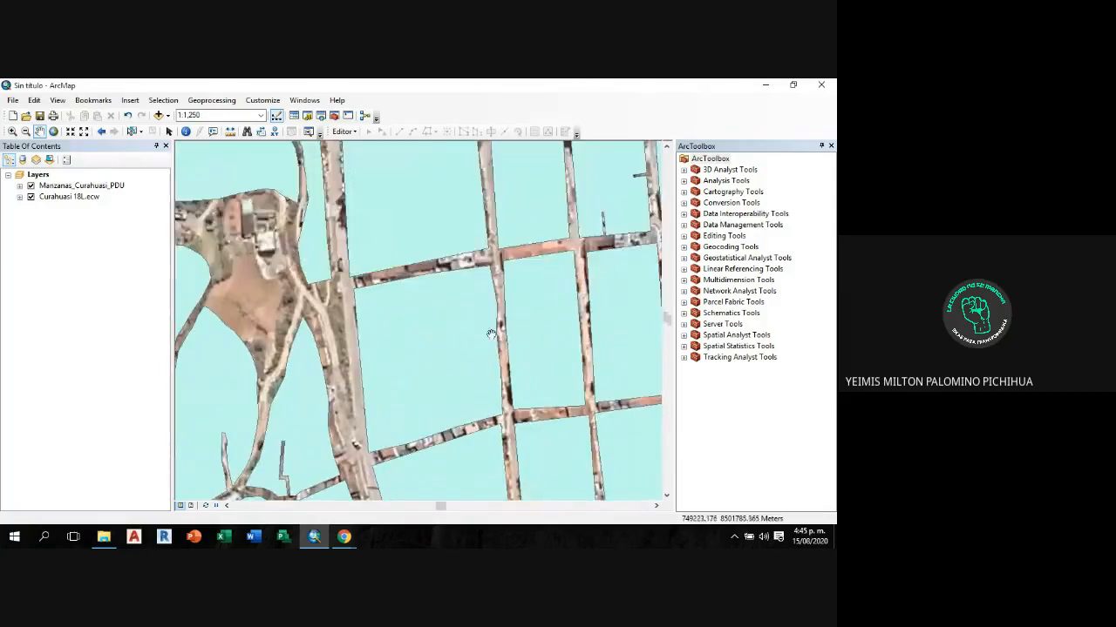
pyautogui.moveTo(490, 212); pyautogui.dragTo(425, 381)
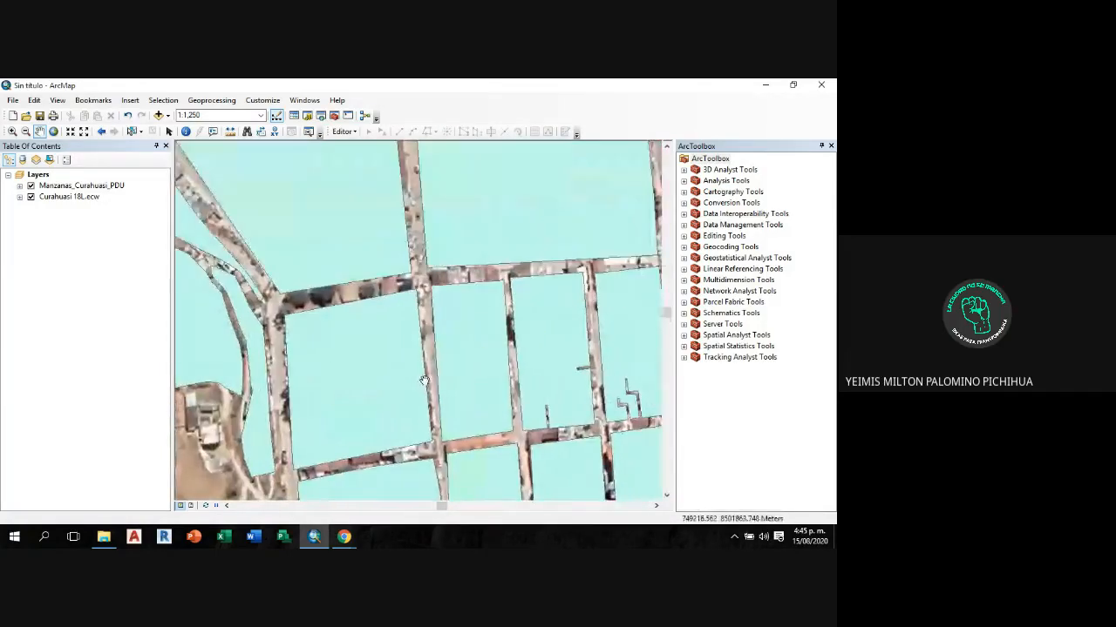
pyautogui.moveTo(507, 190); pyautogui.dragTo(441, 277)
pyautogui.scroll(-1, 441, 262)
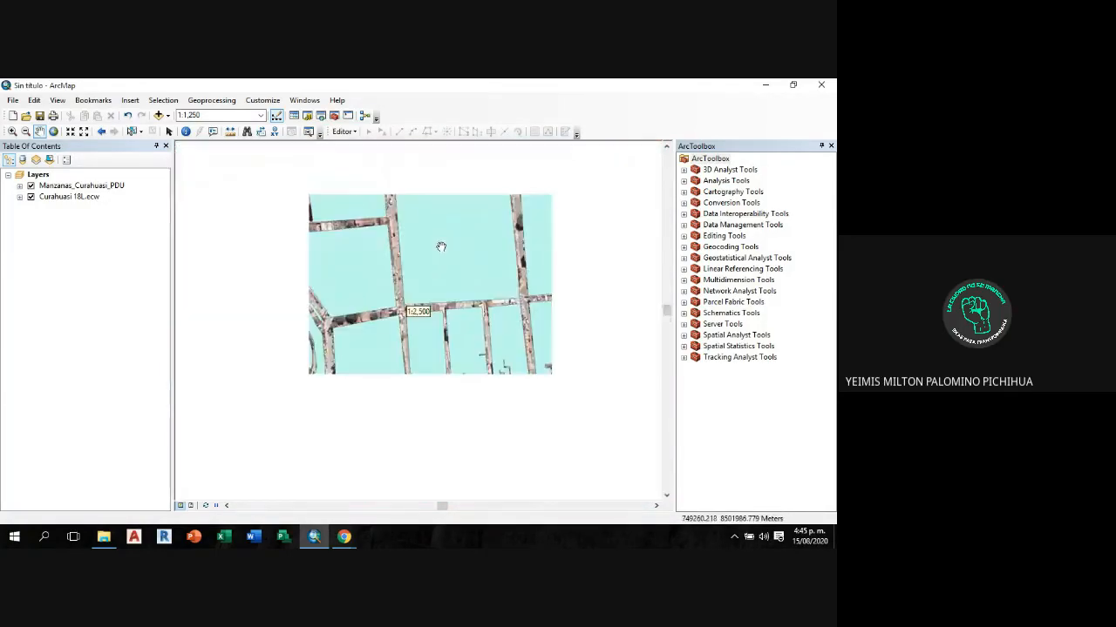
pyautogui.scroll(-1, 441, 246)
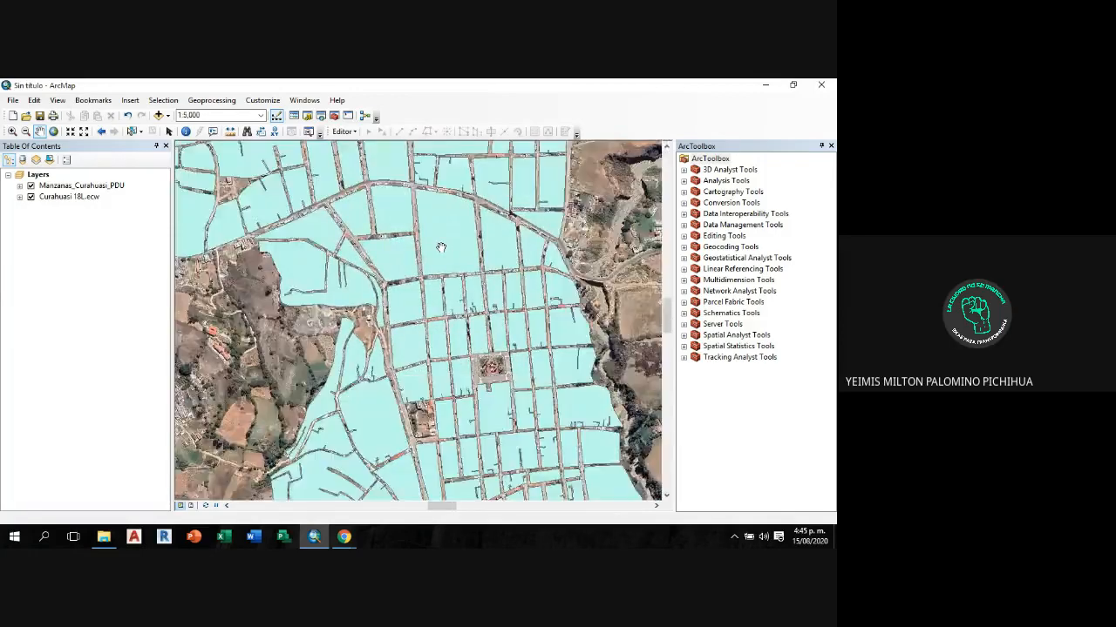
pyautogui.scroll(-1, 441, 246)
pyautogui.moveTo(441, 248); pyautogui.dragTo(451, 345)
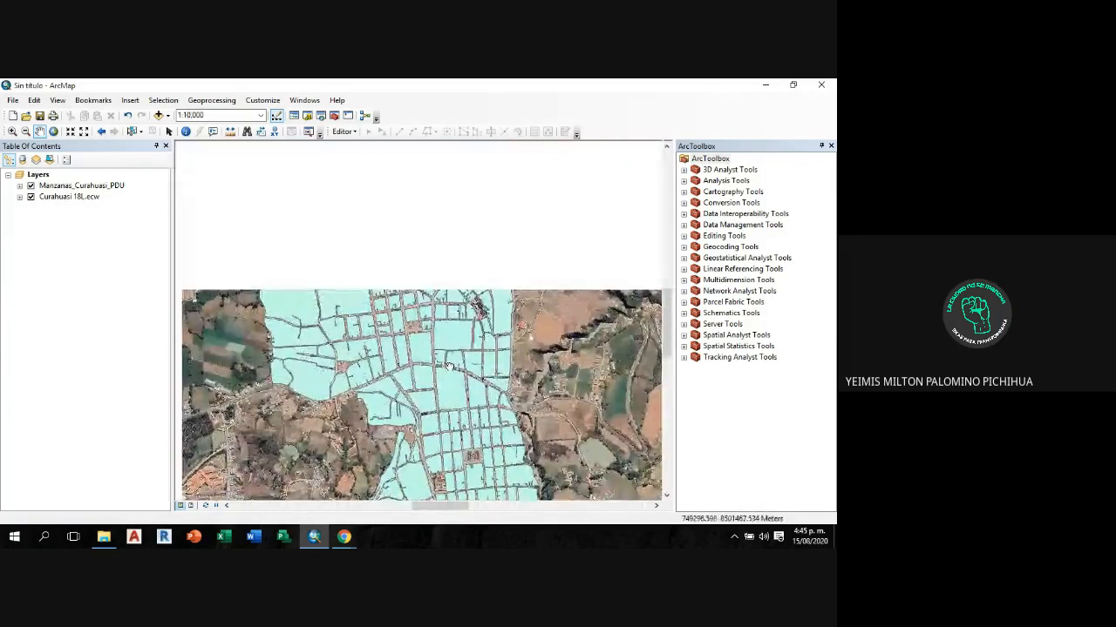
# Step: Survey the outline of the Manzanas_Curahuasi_PDU blocks against the surrounding fields, from the southern blocks to the northern edge, at 1:8,000
pyautogui.scroll(1, 450, 346)
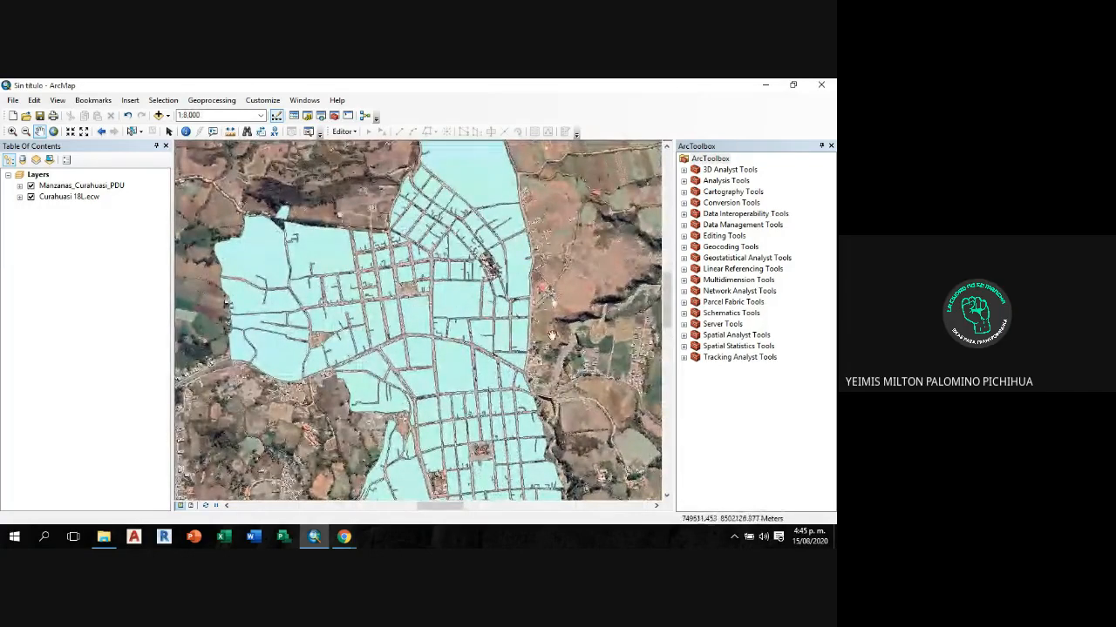
pyautogui.moveTo(552, 336); pyautogui.dragTo(589, 296)
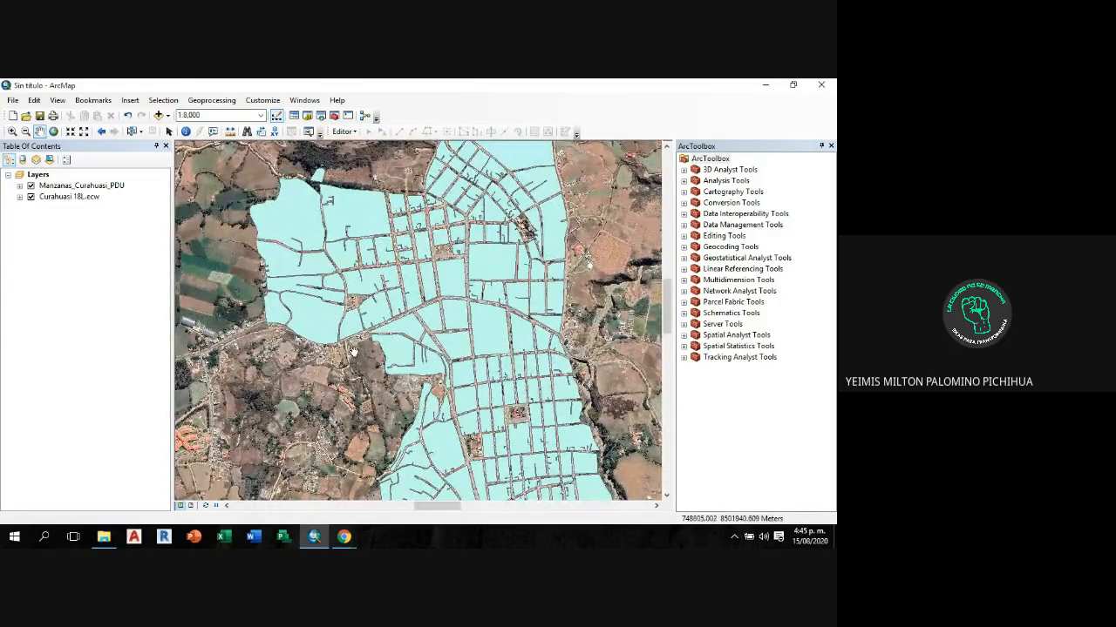
pyautogui.moveTo(609, 374); pyautogui.dragTo(590, 278)
pyautogui.moveTo(597, 363); pyautogui.dragTo(558, 289)
pyautogui.moveTo(552, 361); pyautogui.dragTo(554, 416)
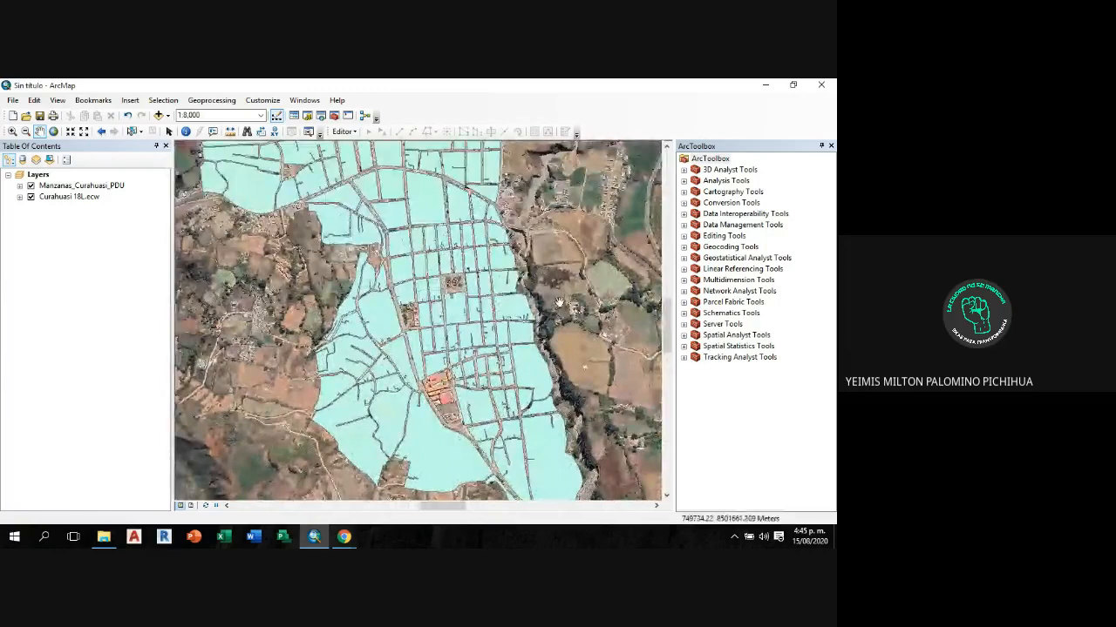
pyautogui.moveTo(548, 276); pyautogui.dragTo(572, 408)
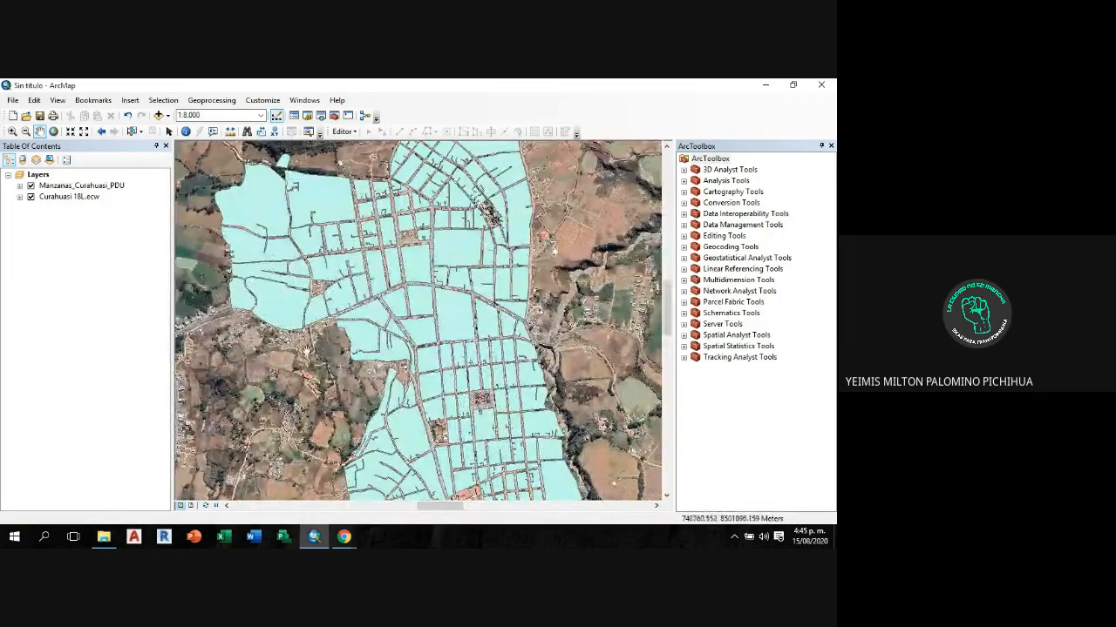
pyautogui.moveTo(422, 436); pyautogui.dragTo(441, 405)
pyautogui.moveTo(470, 266); pyautogui.dragTo(452, 385)
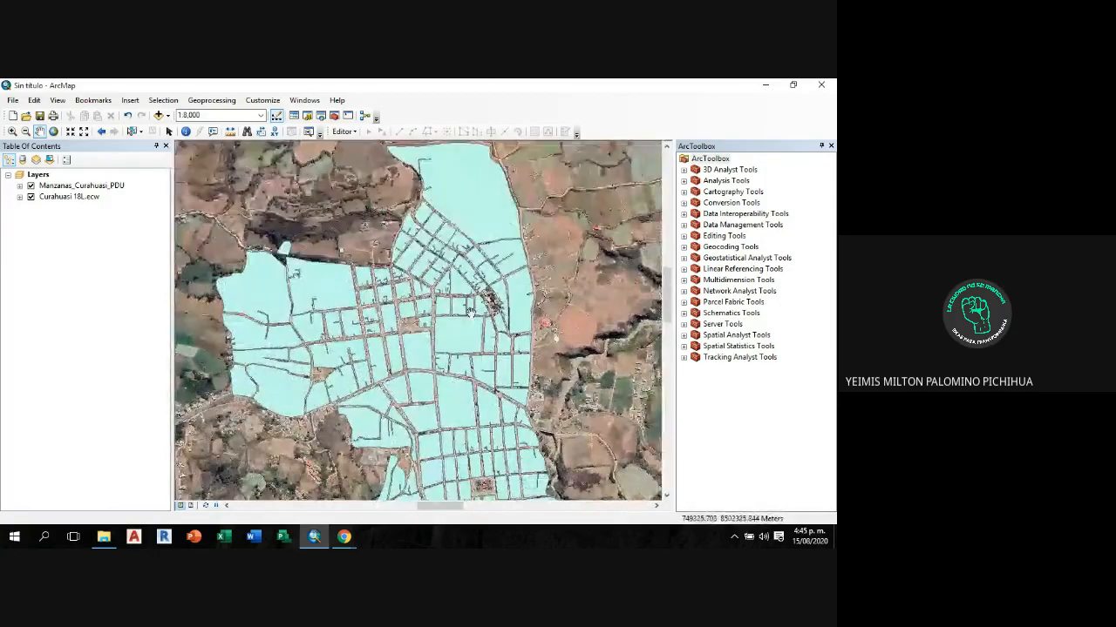
pyautogui.moveTo(477, 307); pyautogui.dragTo(469, 383)
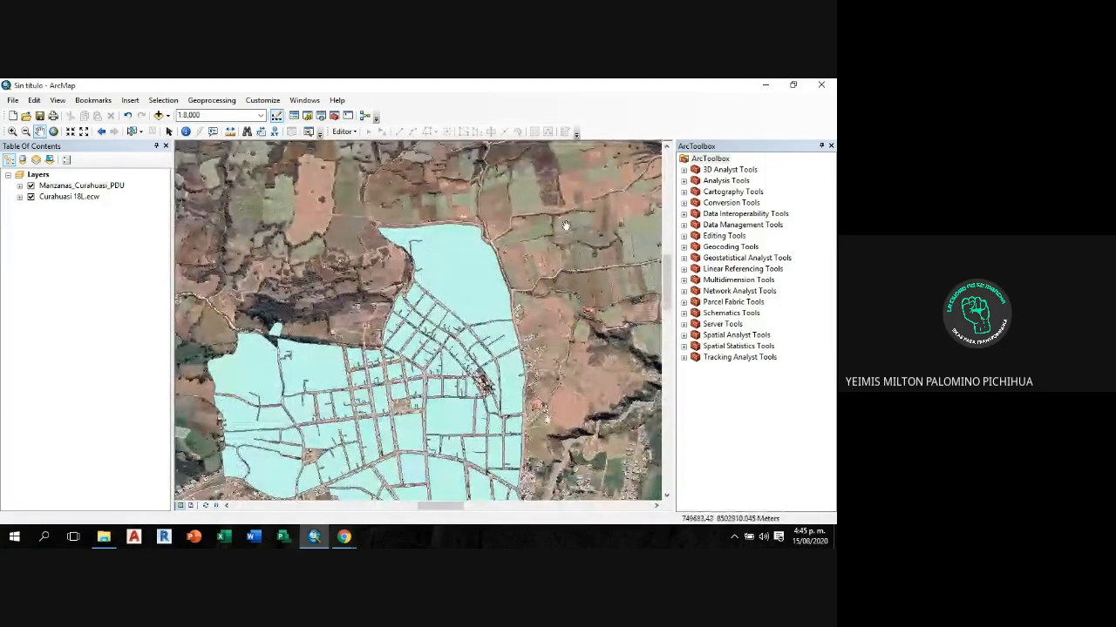
pyautogui.moveTo(500, 315); pyautogui.dragTo(521, 230)
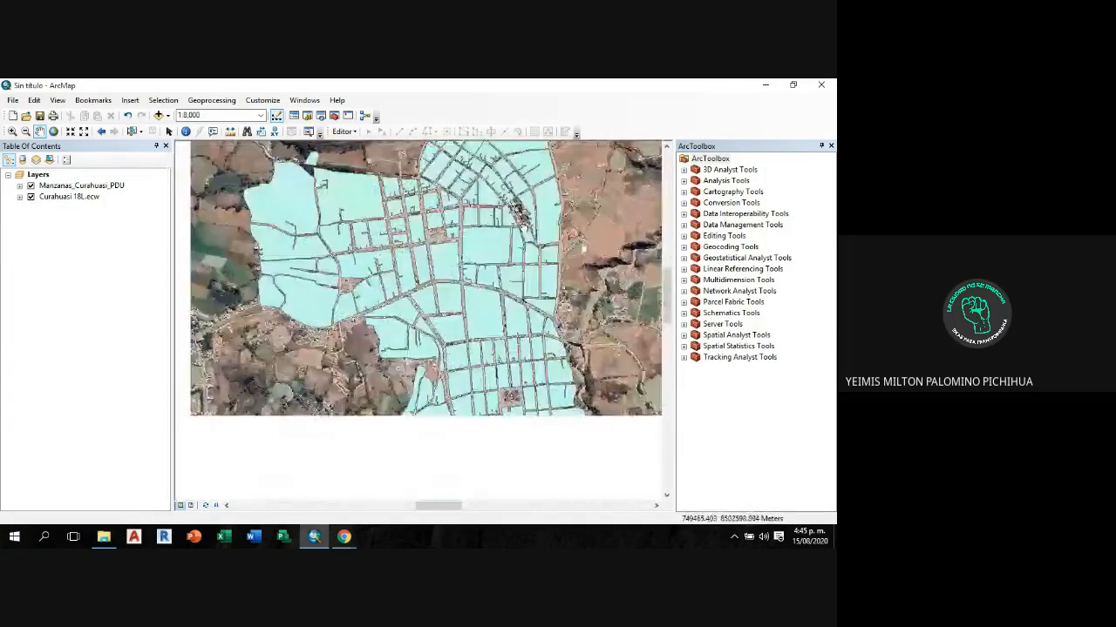
pyautogui.moveTo(532, 182); pyautogui.dragTo(525, 266)
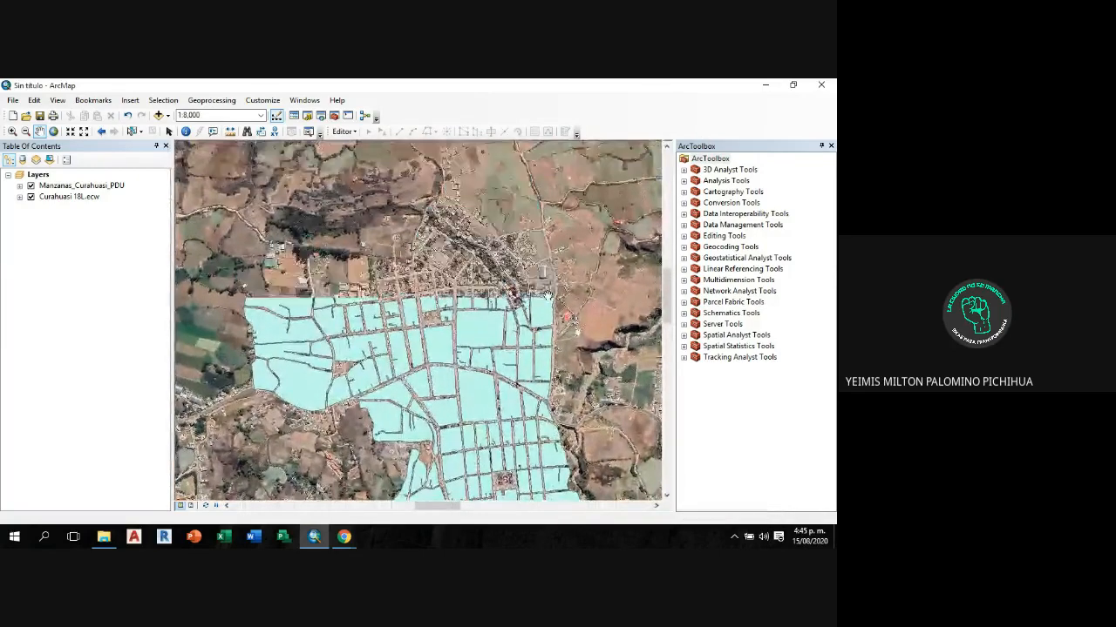
# Step: Switch to Chrome and search Google for "ign peru" in a new browser tab
pyautogui.click(346, 538)
pyautogui.click(277, 478)
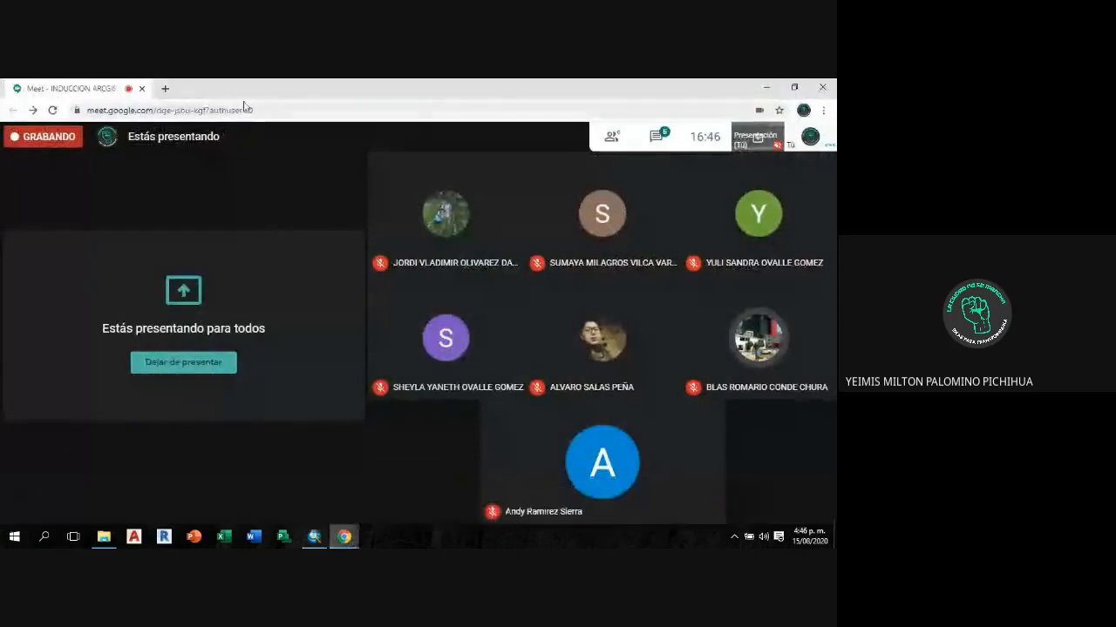
pyautogui.click(164, 88)
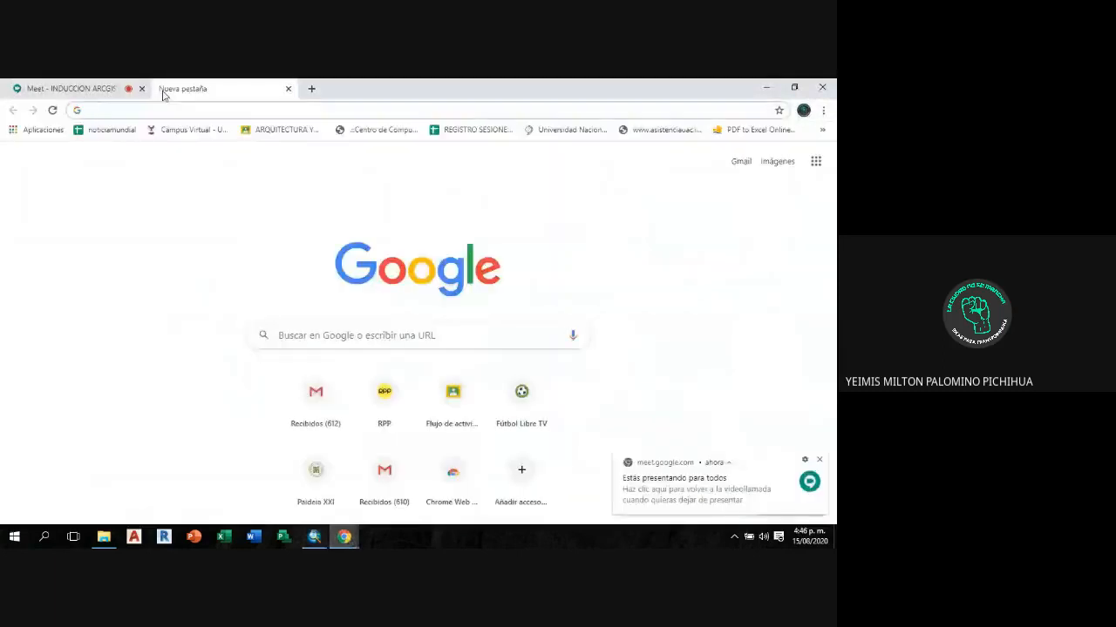
pyautogui.write('ign')
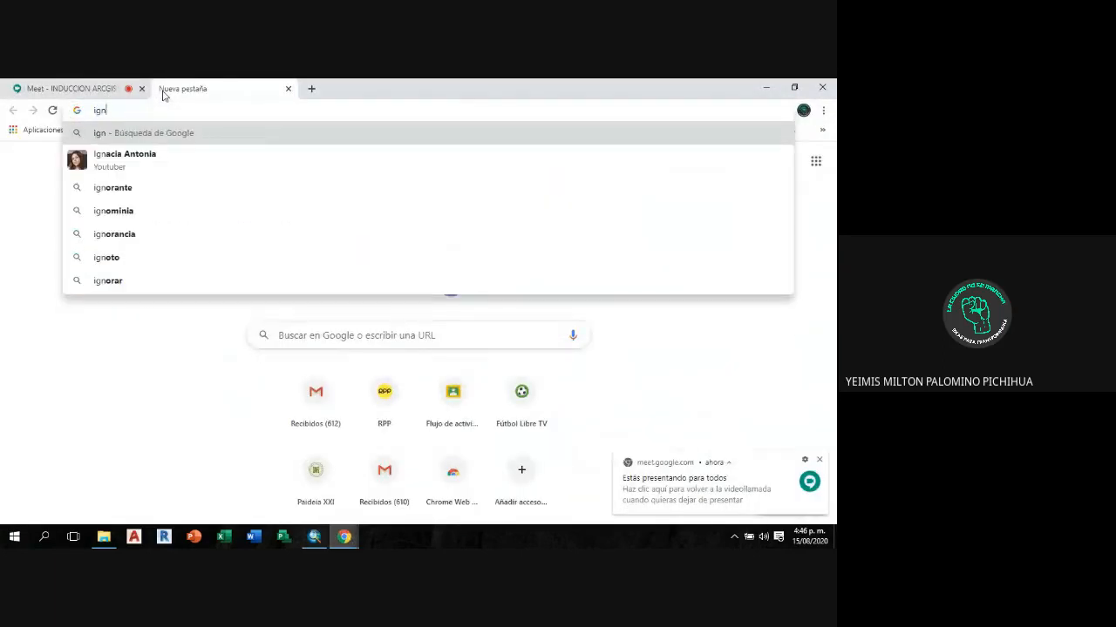
pyautogui.write(' peru')
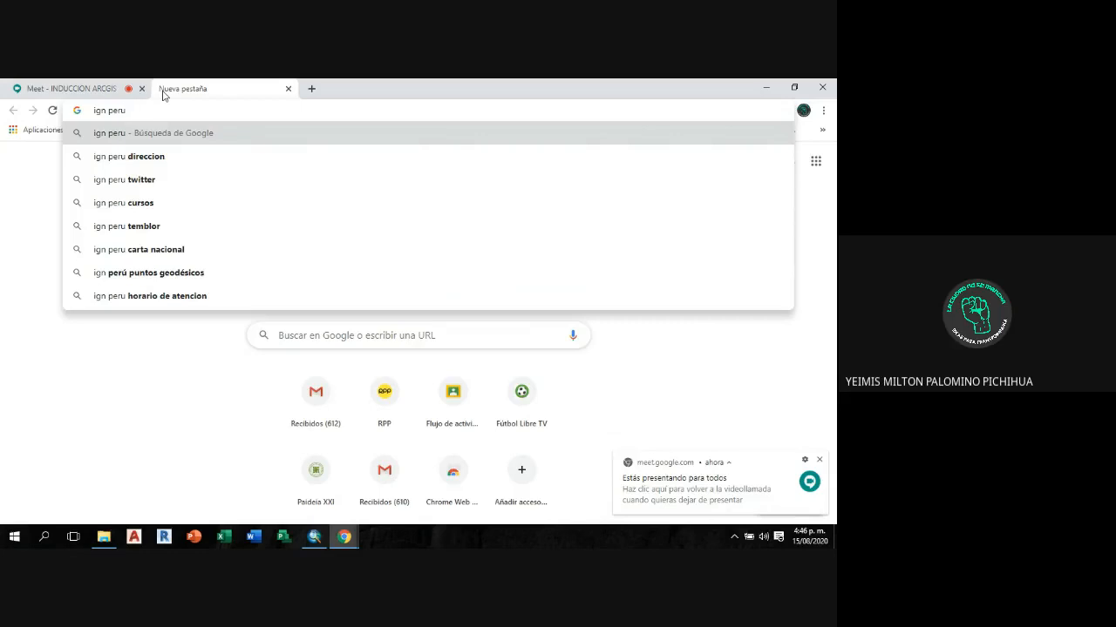
pyautogui.press('Return')
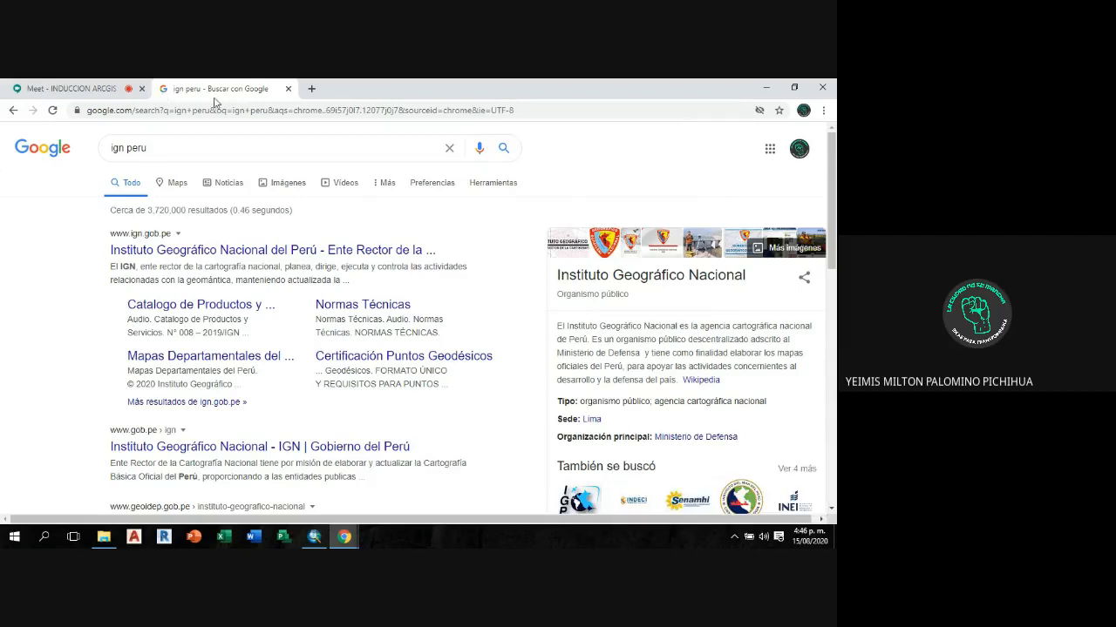
# Step: Try to open ign.gob.pe, then open the Instituto Geográfico Nacional page on gob.pe and look over its description and most visited services
pyautogui.click(204, 254)
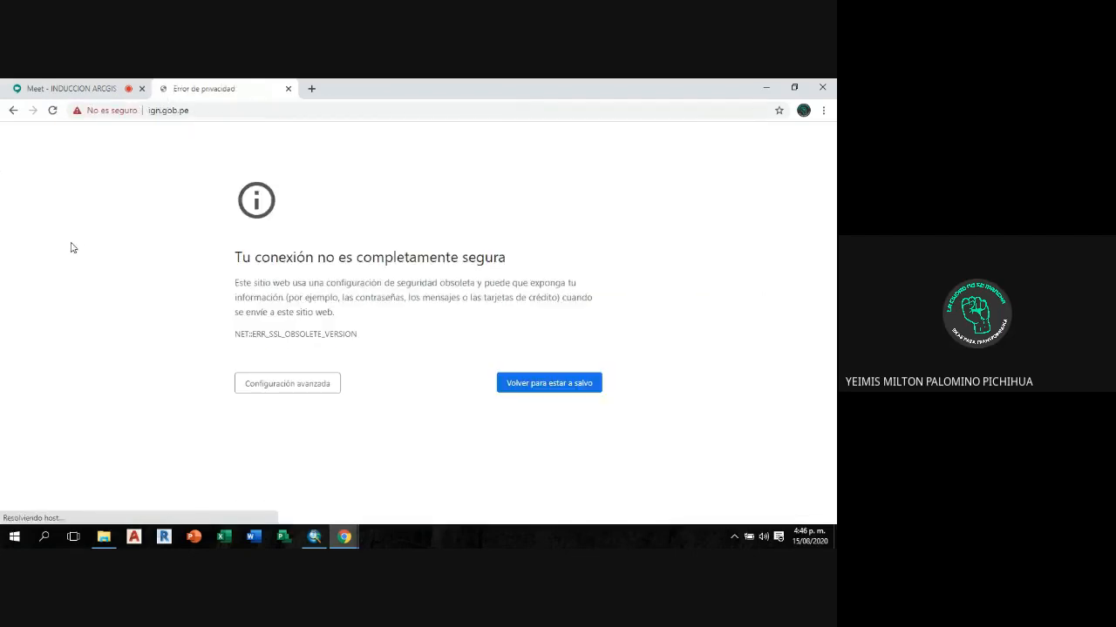
pyautogui.click(14, 110)
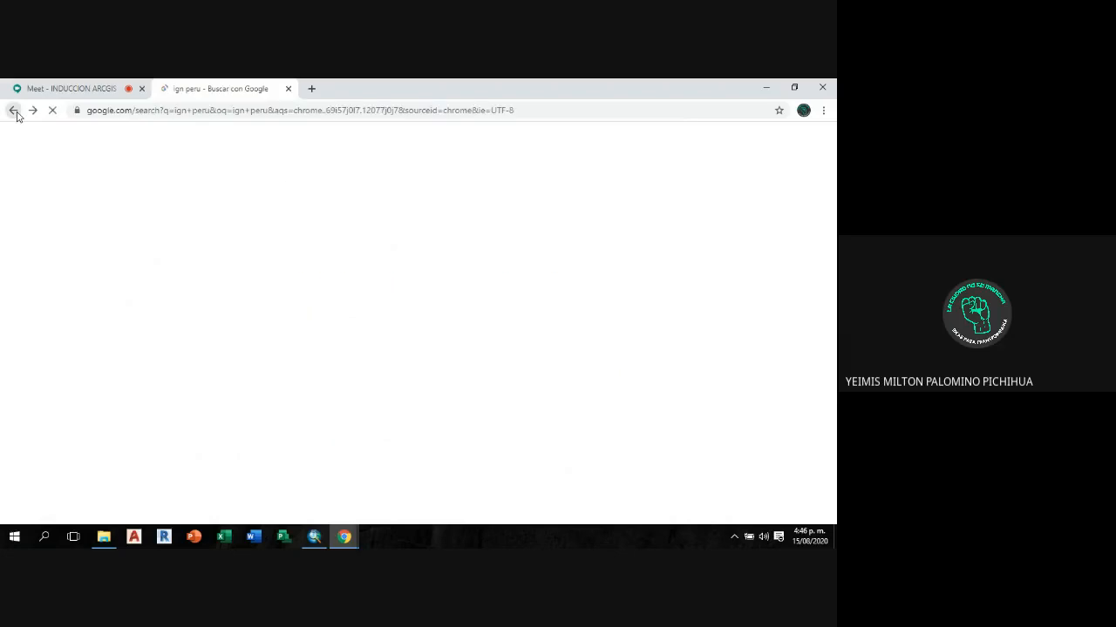
pyautogui.scroll(-1, 29, 261)
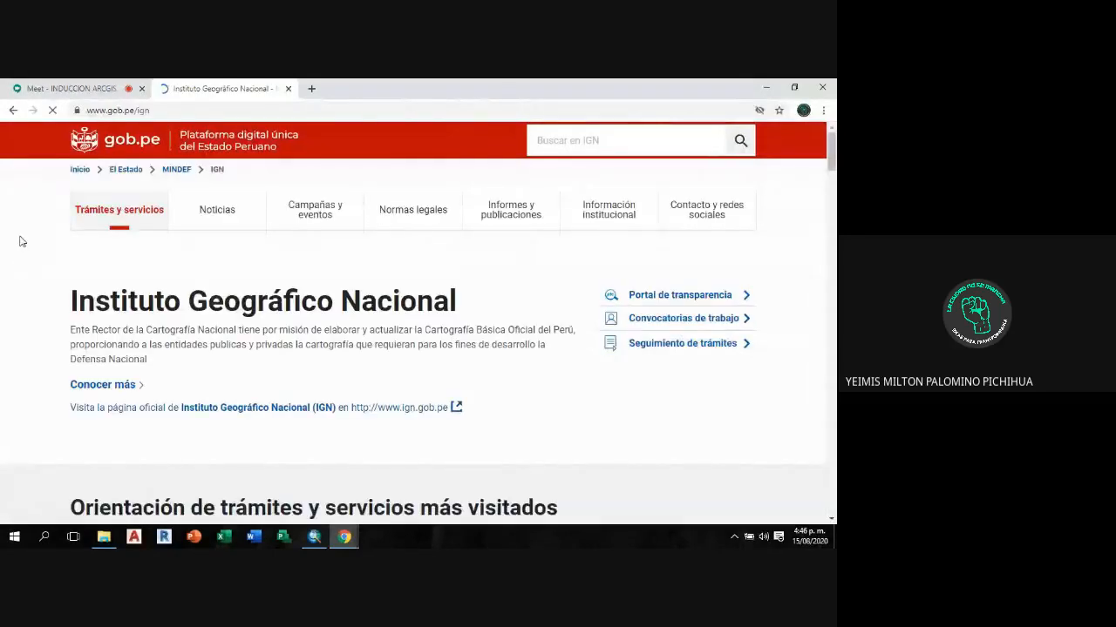
pyautogui.scroll(-1, 22, 240)
pyautogui.scroll(-2, 22, 240)
pyautogui.scroll(3, 38, 248)
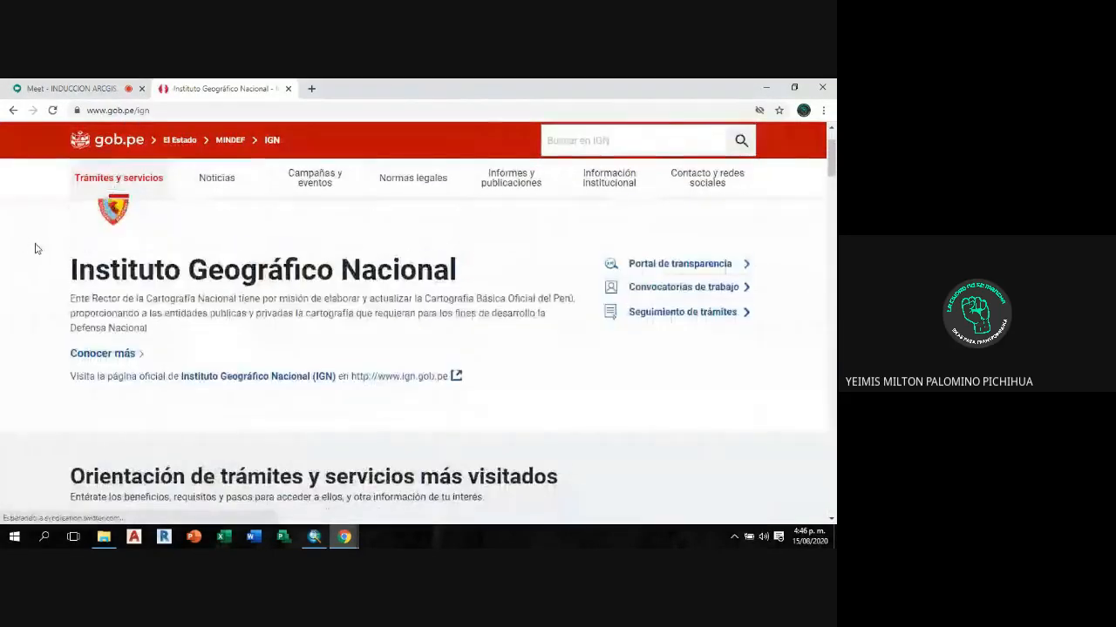
pyautogui.scroll(-1, 7, 242)
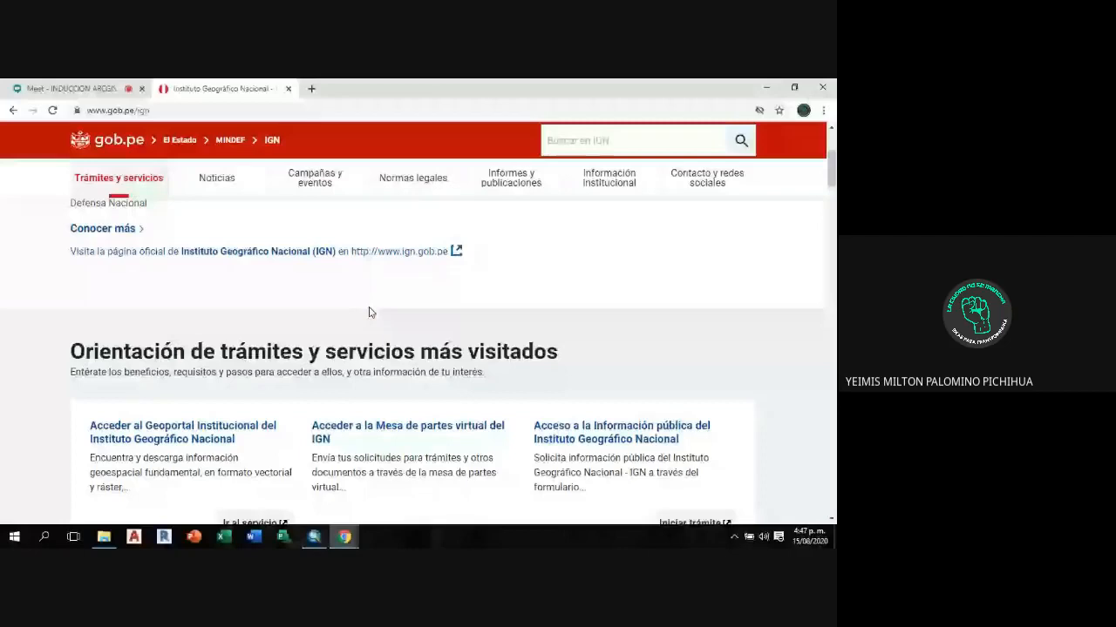
pyautogui.scroll(3, 368, 312)
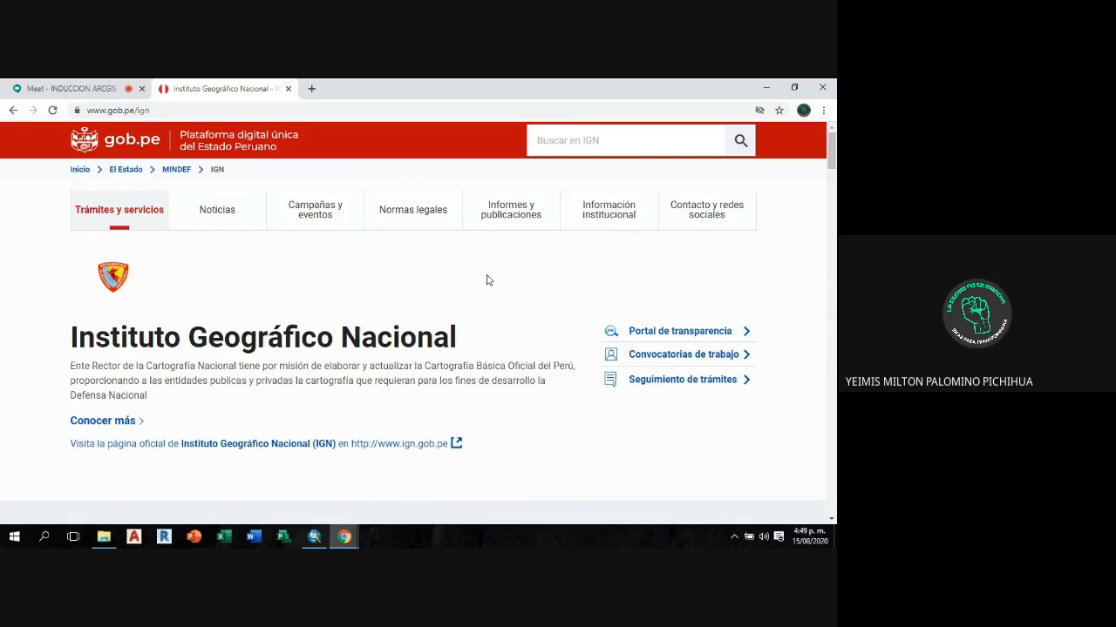
# Step: Return to ArcMap and view the northern part of the Manzanas_Curahuasi_PDU blocks at 1:8,000
pyautogui.click(767, 88)
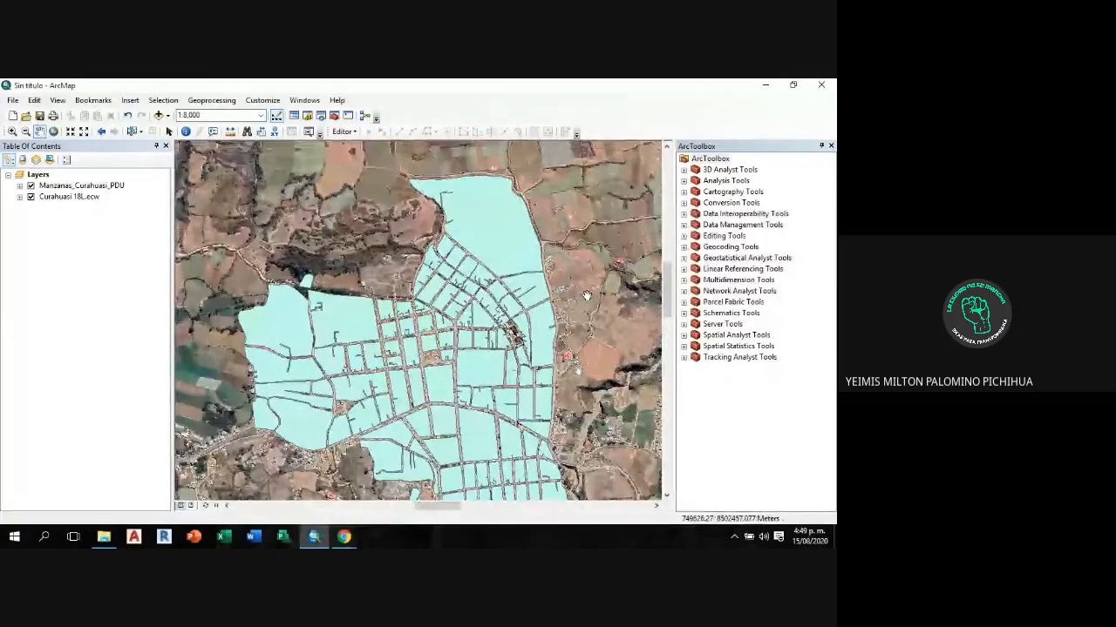
pyautogui.moveTo(586, 297); pyautogui.dragTo(588, 270)
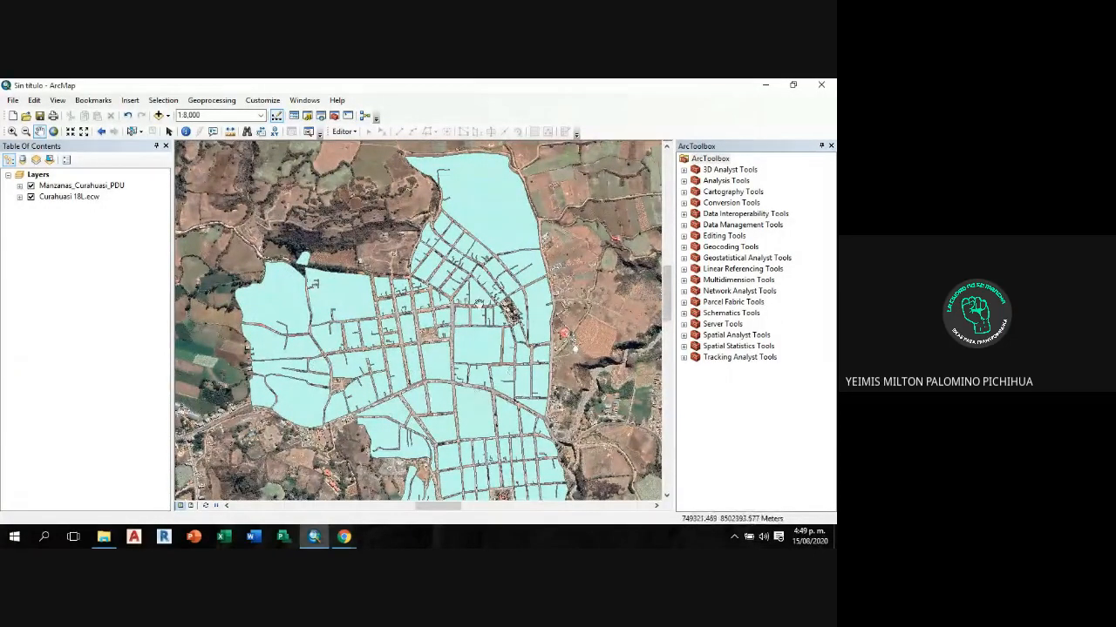
# Step: Examine how the Manzanas_Curahuasi_PDU blocks line up with the streets in the satellite image around the plaza
pyautogui.moveTo(459, 354); pyautogui.dragTo(469, 325)
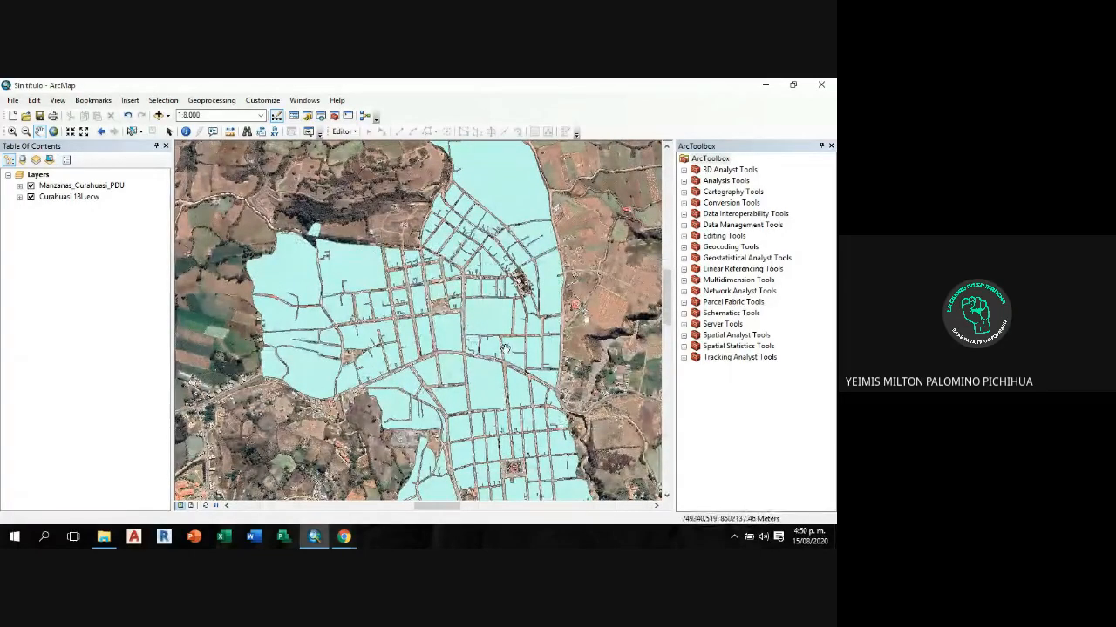
pyautogui.scroll(-1, 514, 261)
pyautogui.scroll(-3, 513, 261)
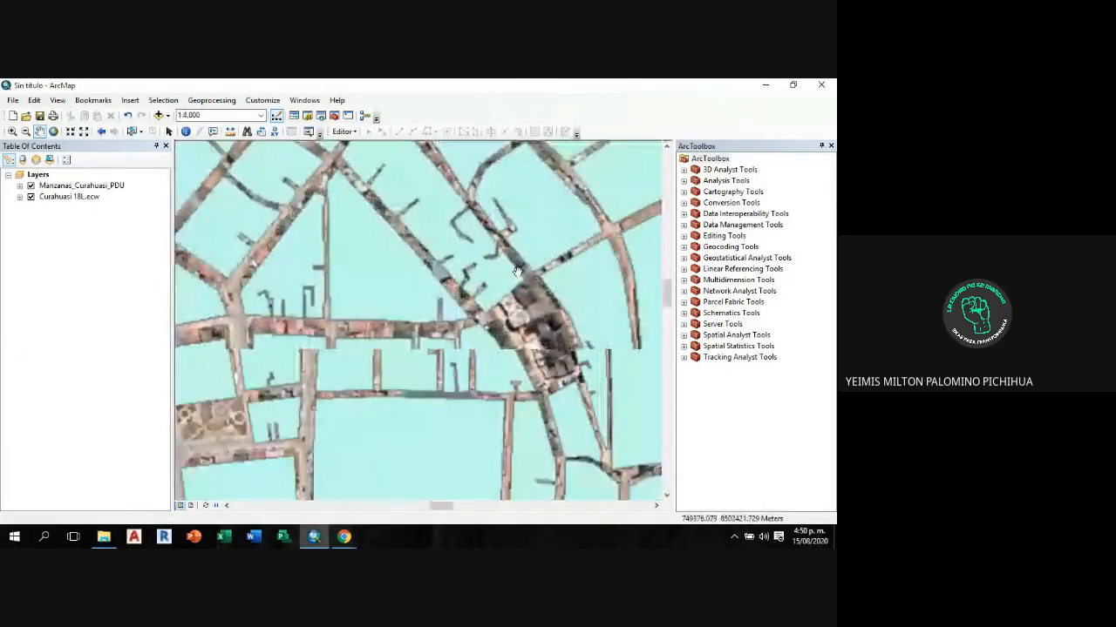
pyautogui.scroll(-3, 517, 271)
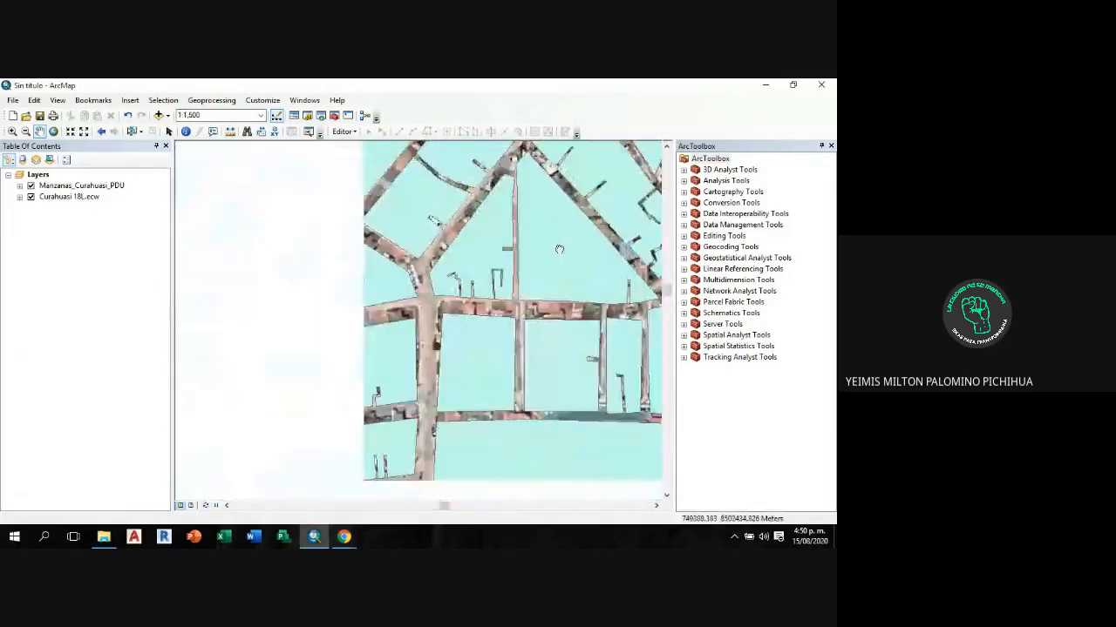
pyautogui.moveTo(560, 249); pyautogui.dragTo(616, 245)
pyautogui.moveTo(352, 361); pyautogui.dragTo(468, 357)
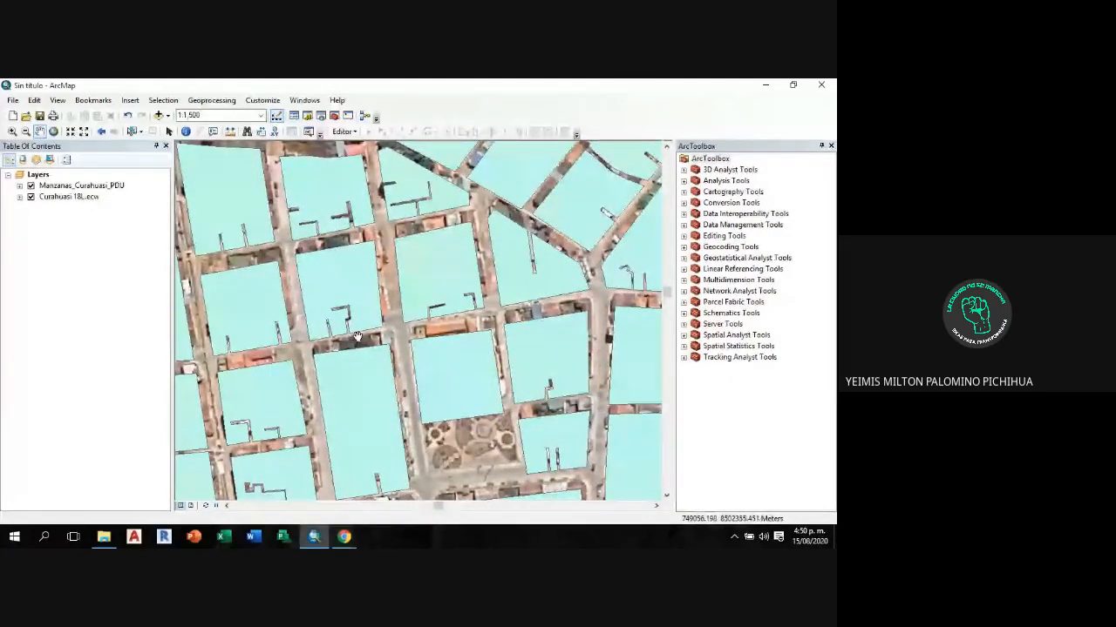
pyautogui.moveTo(356, 338); pyautogui.dragTo(429, 334)
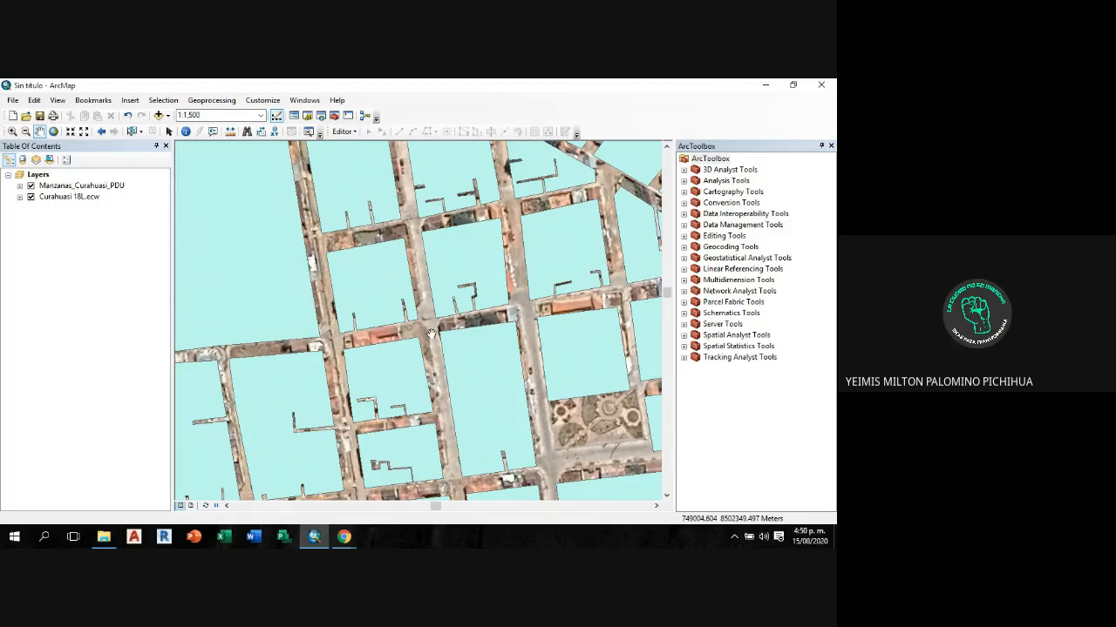
pyautogui.moveTo(433, 265)
pyautogui.mouseDown()
pyautogui.moveTo(473, 294)
pyautogui.moveTo(559, 298)
pyautogui.moveTo(418, 276)
pyautogui.mouseUp()
pyautogui.scroll(-1, 466, 293)
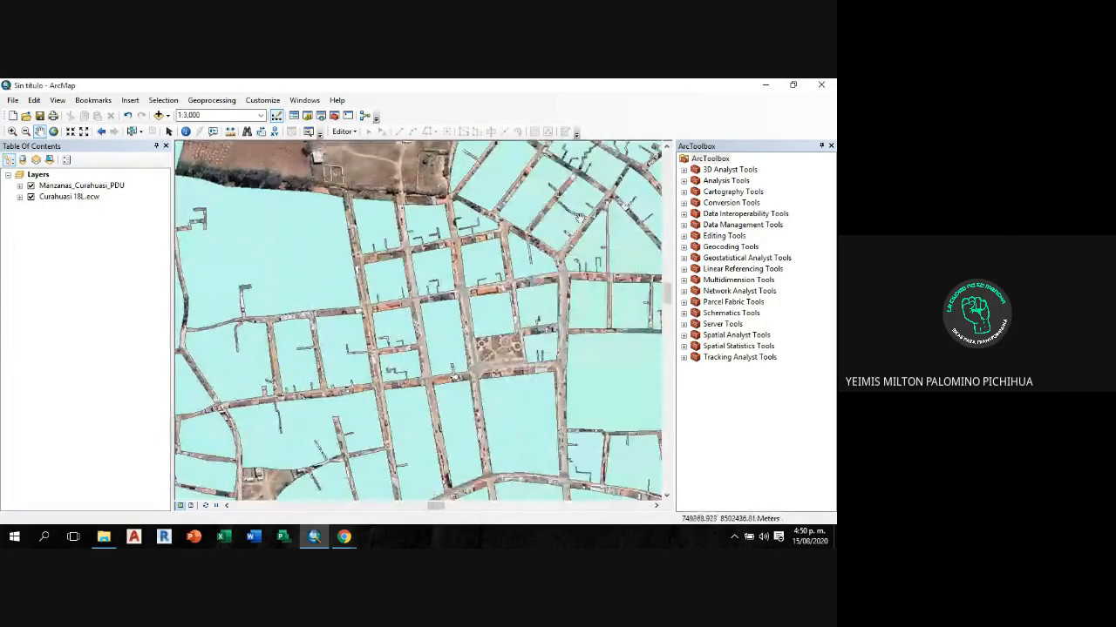
pyautogui.moveTo(522, 295); pyautogui.dragTo(521, 342)
pyautogui.scroll(1, 494, 316)
pyautogui.scroll(-3, 494, 319)
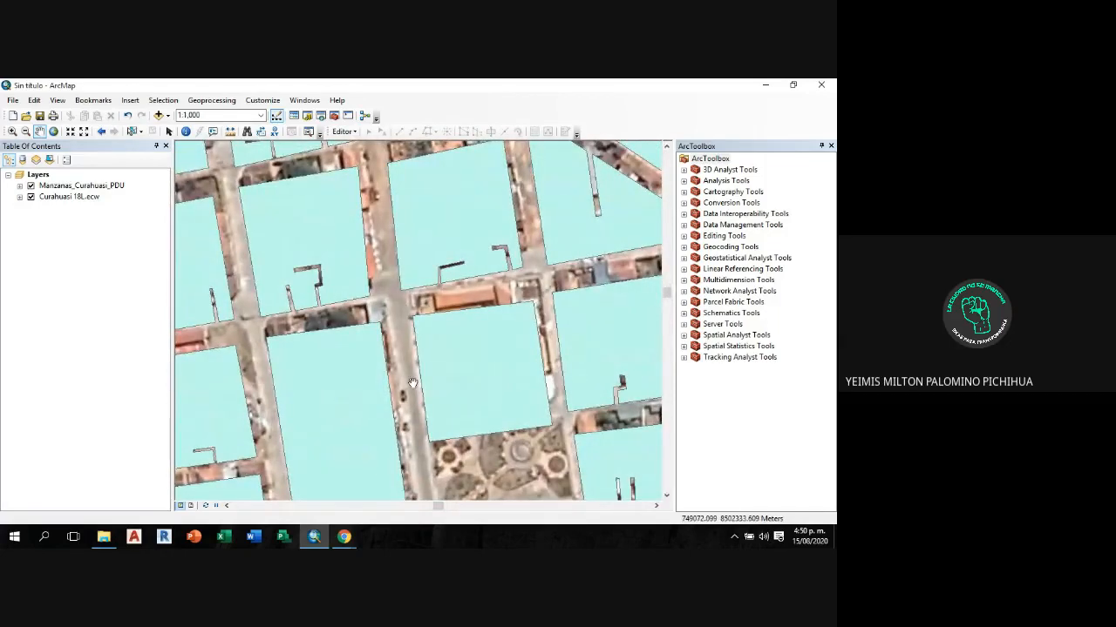
pyautogui.moveTo(456, 365); pyautogui.dragTo(454, 336)
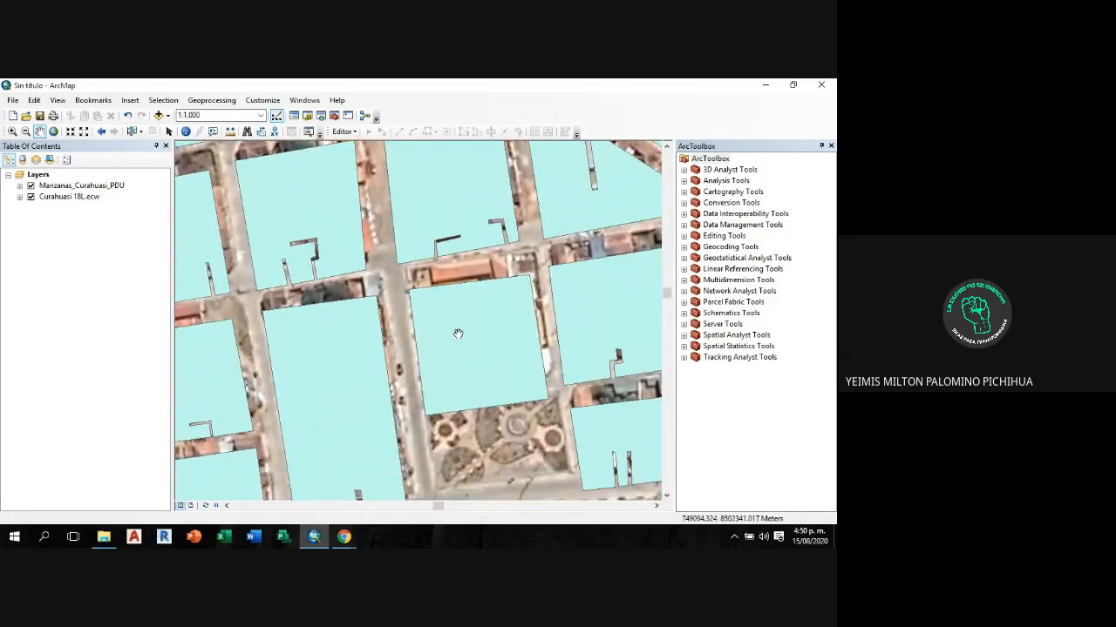
# Step: Expand the Manzanas_Curahuasi_PDU layer to show its polygon symbol
pyautogui.click(77, 187)
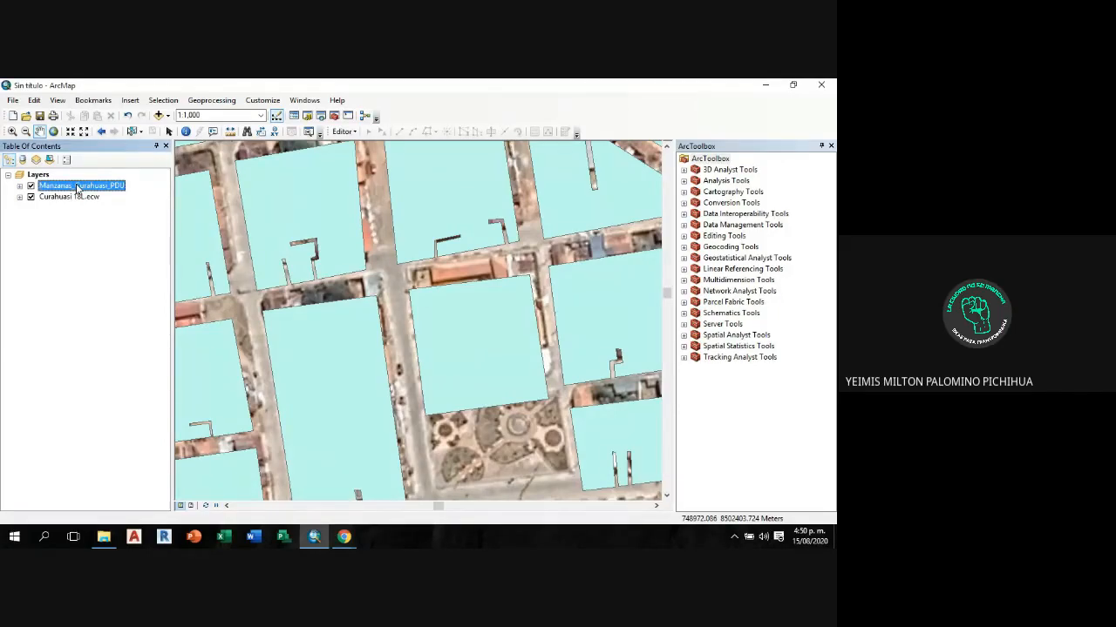
pyautogui.click(20, 186)
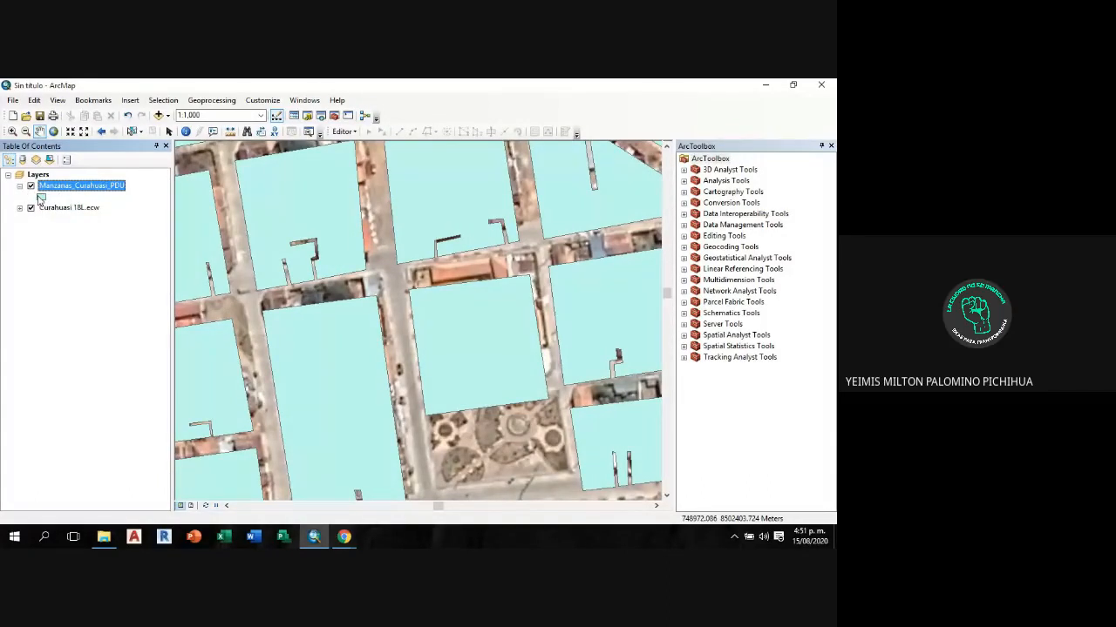
pyautogui.click(19, 186)
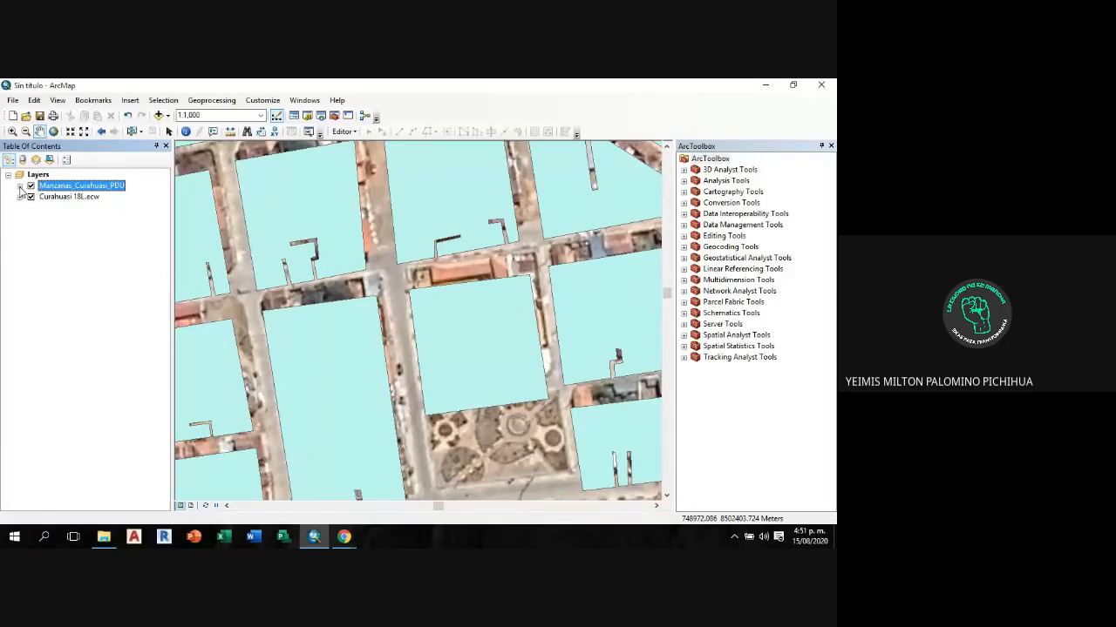
pyautogui.click(20, 188)
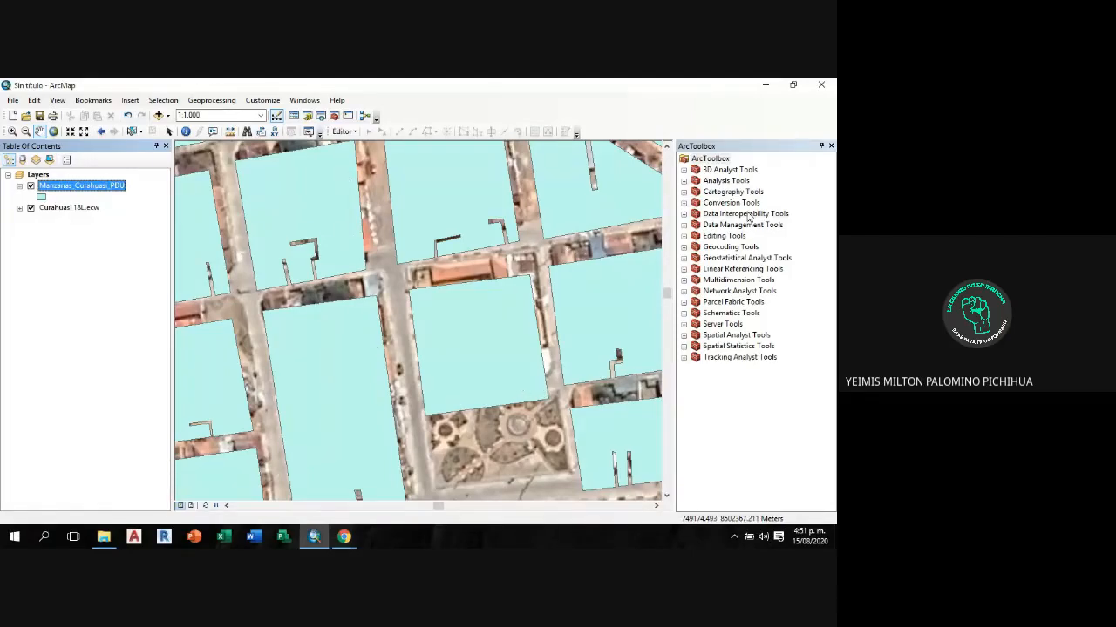
# Step: Enlarge the map view by narrowing the ArcToolbox and Table Of Contents panes
pyautogui.moveTo(673, 229); pyautogui.dragTo(757, 229)
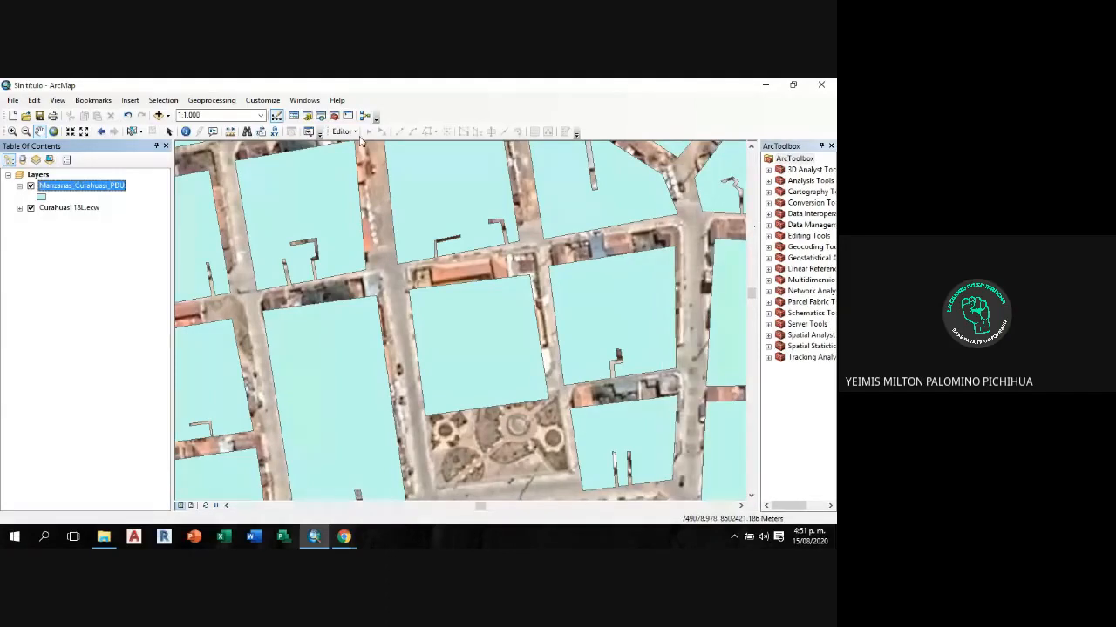
pyautogui.moveTo(172, 207); pyautogui.dragTo(132, 207)
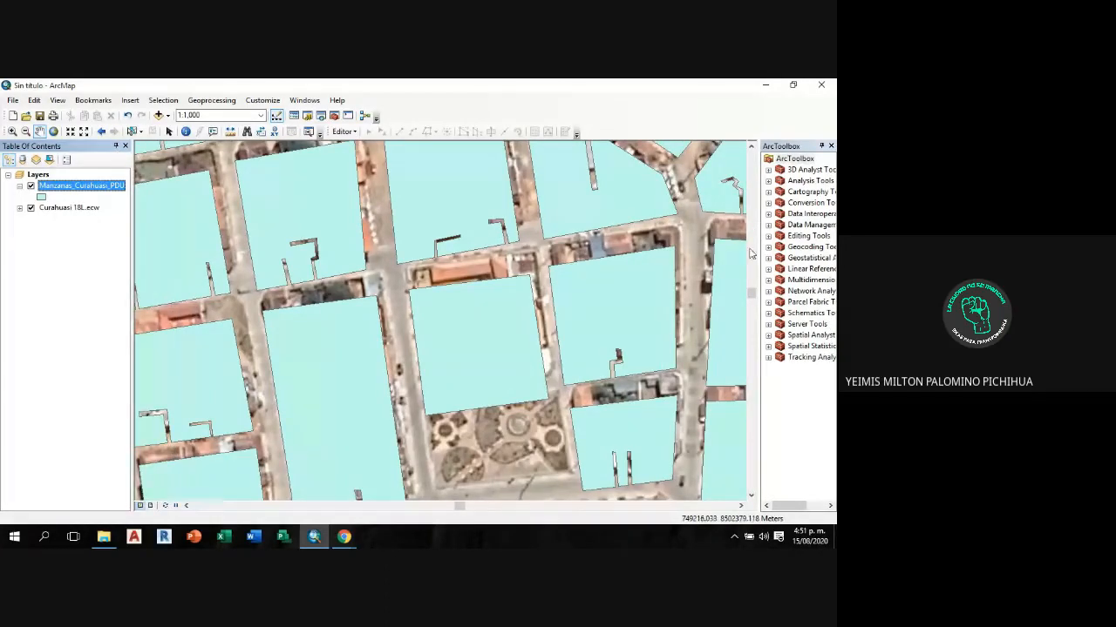
pyautogui.moveTo(758, 252); pyautogui.dragTo(723, 252)
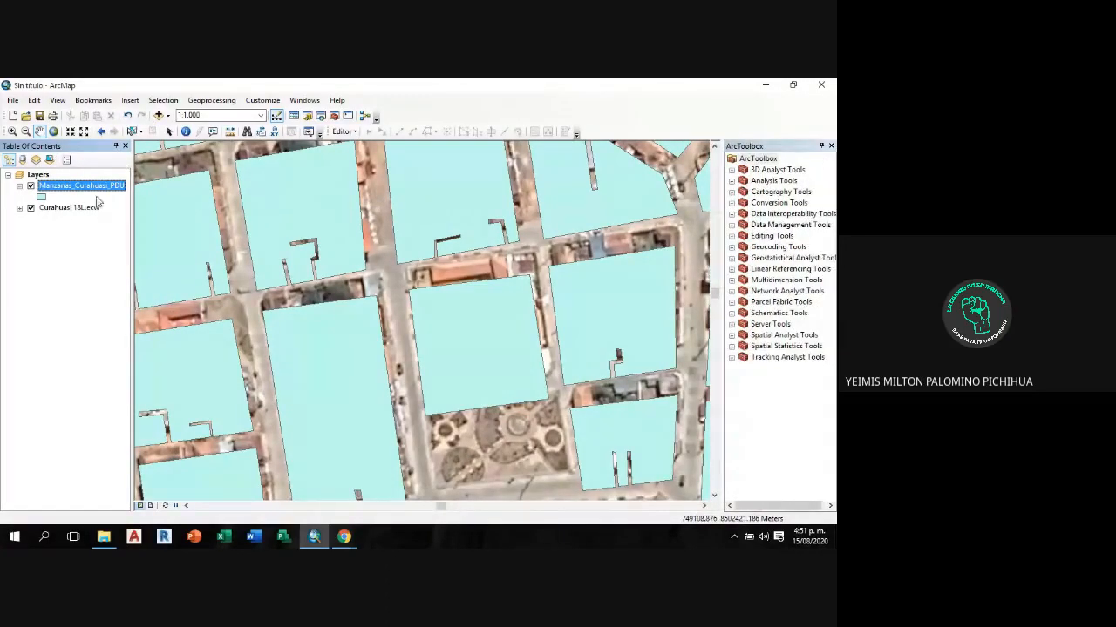
pyautogui.click(41, 198)
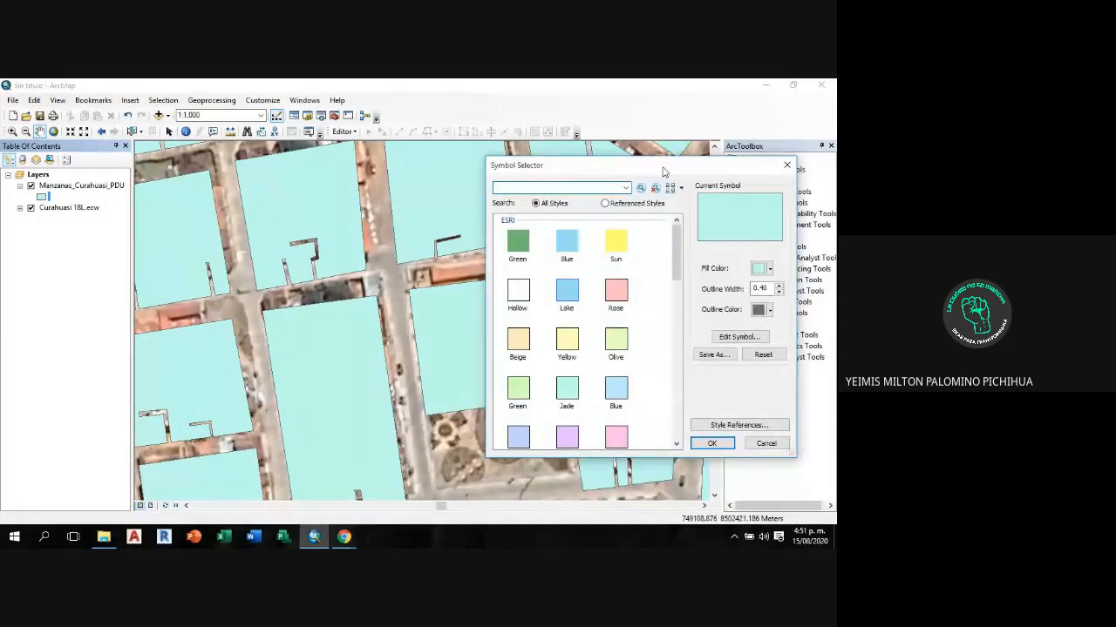
pyautogui.moveTo(659, 165); pyautogui.dragTo(317, 164)
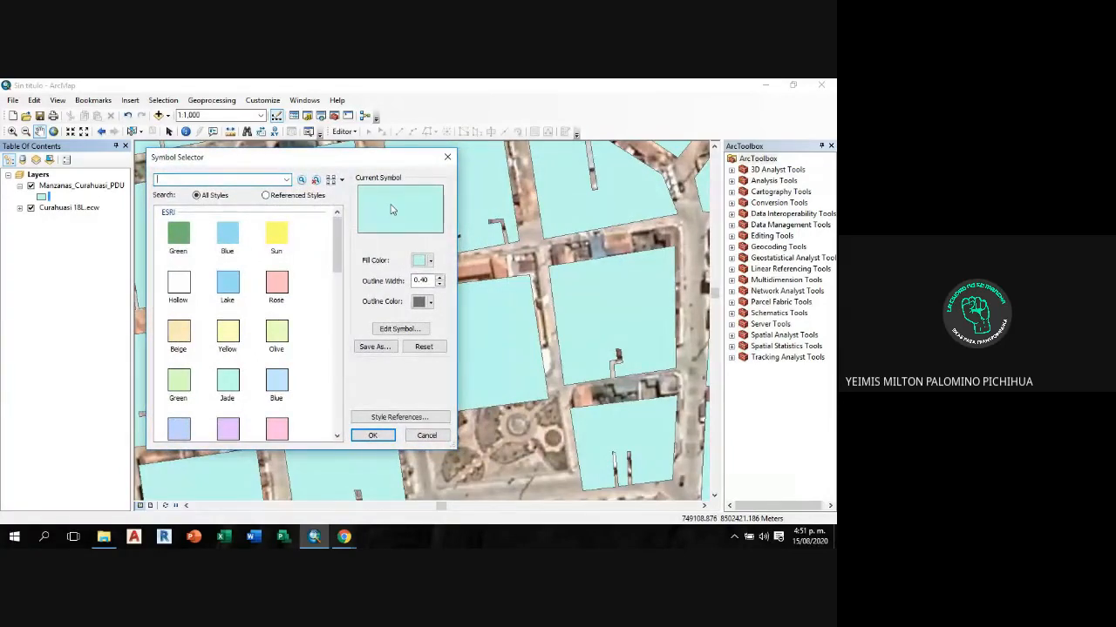
pyautogui.click(447, 158)
pyautogui.click(20, 186)
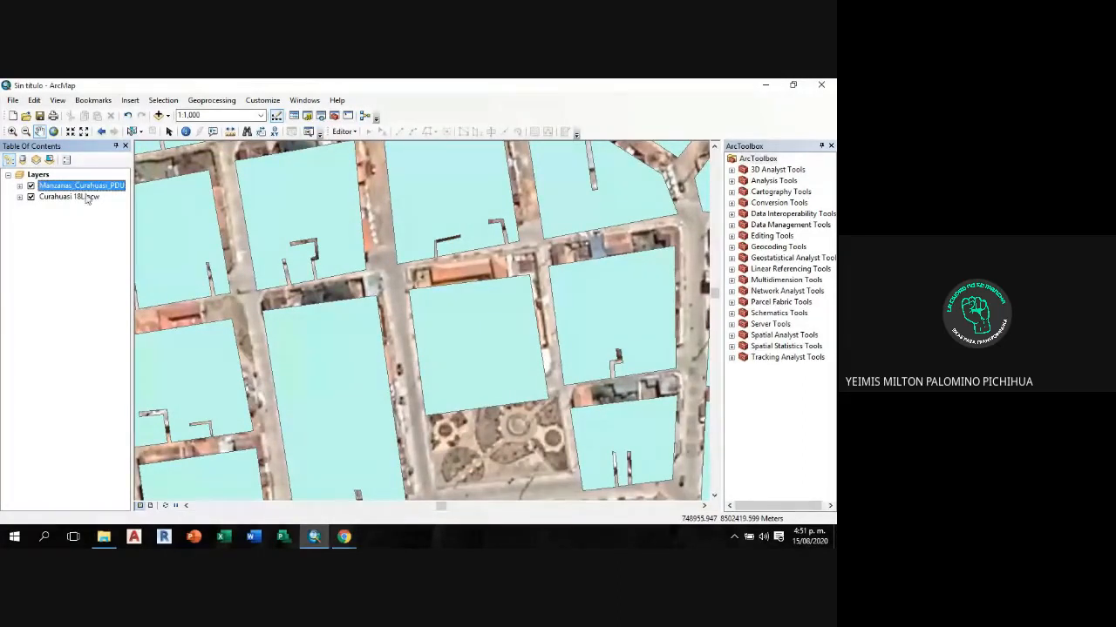
# Step: Apply the yellow Sun symbol to the Manzanas_Curahuasi_PDU layer
pyautogui.click(19, 189)
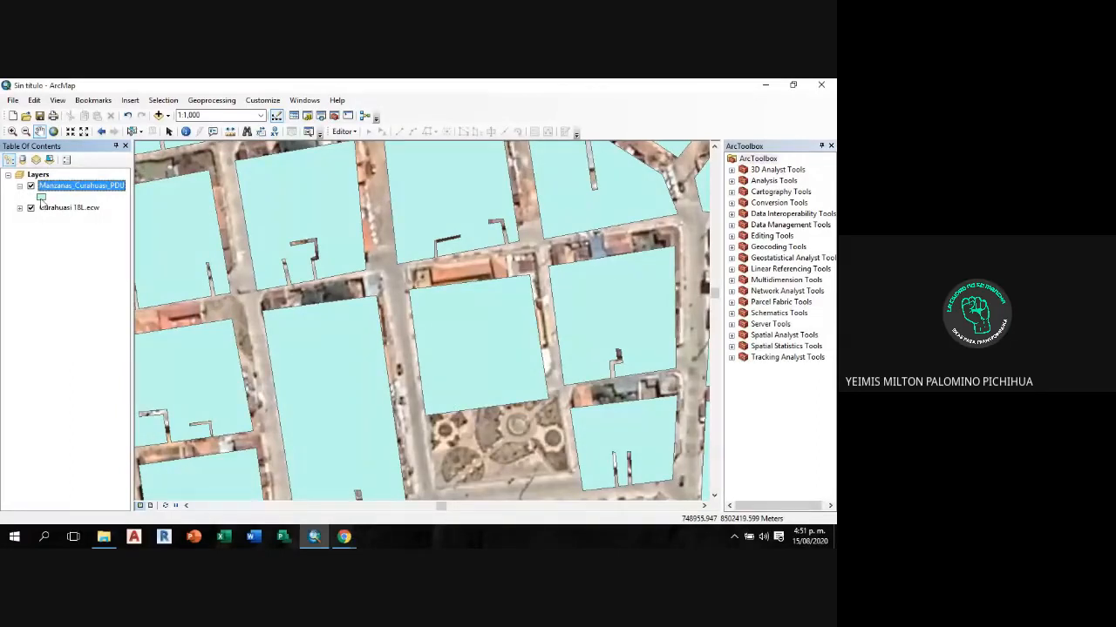
pyautogui.click(41, 199)
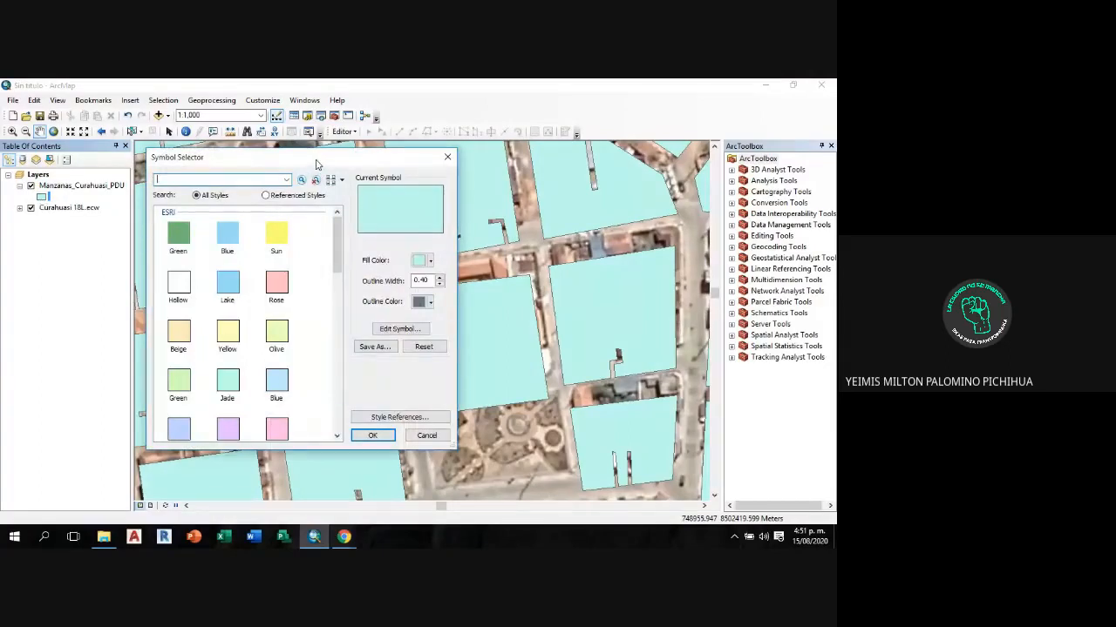
pyautogui.moveTo(315, 161); pyautogui.dragTo(297, 155)
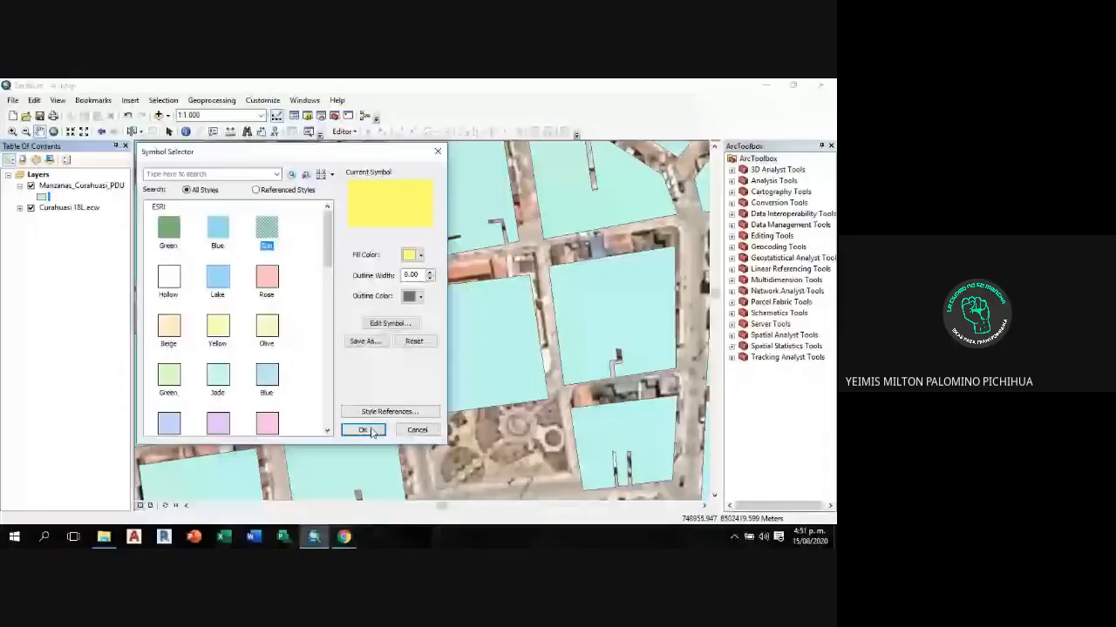
pyautogui.click(363, 428)
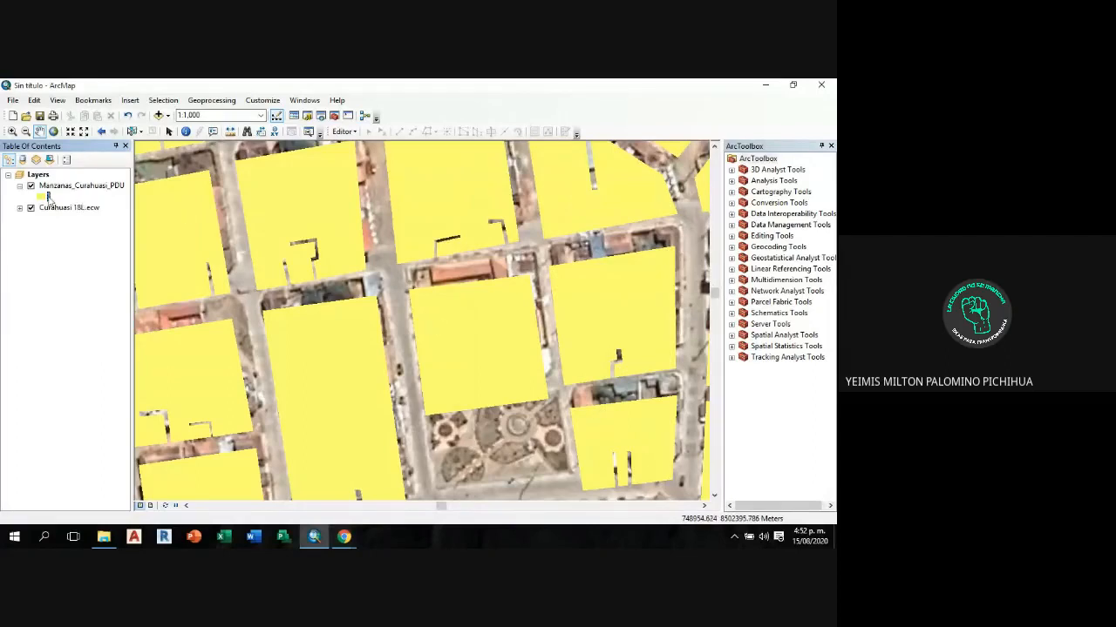
# Step: Choose the Hollow symbol for the Manzanas_Curahuasi_PDU layer and give it a bright pink outline
pyautogui.click(21, 191)
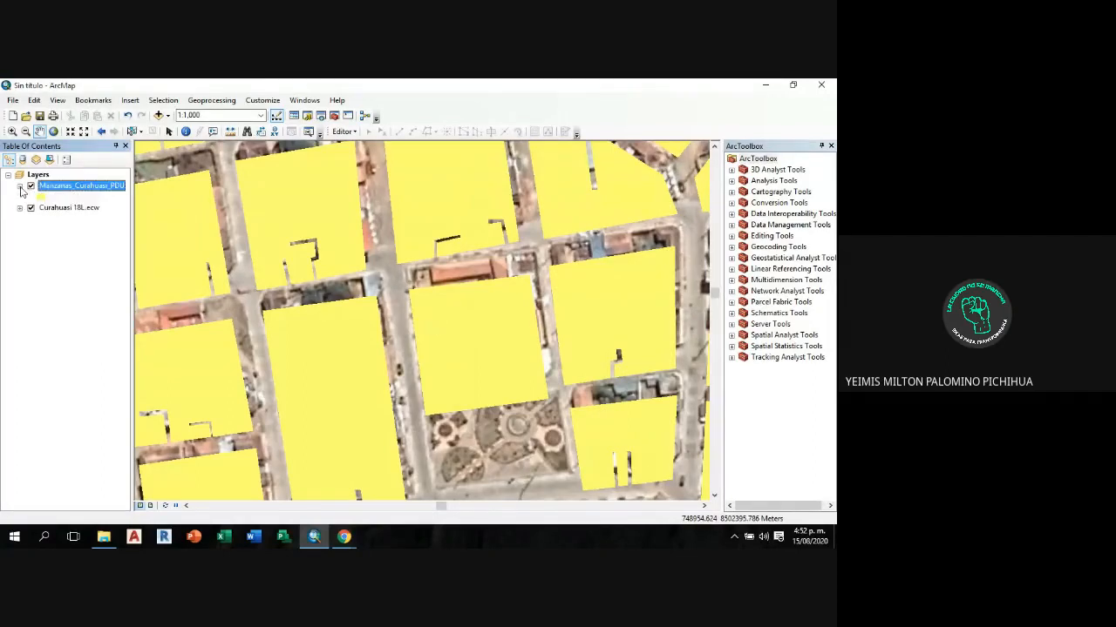
pyautogui.click(41, 197)
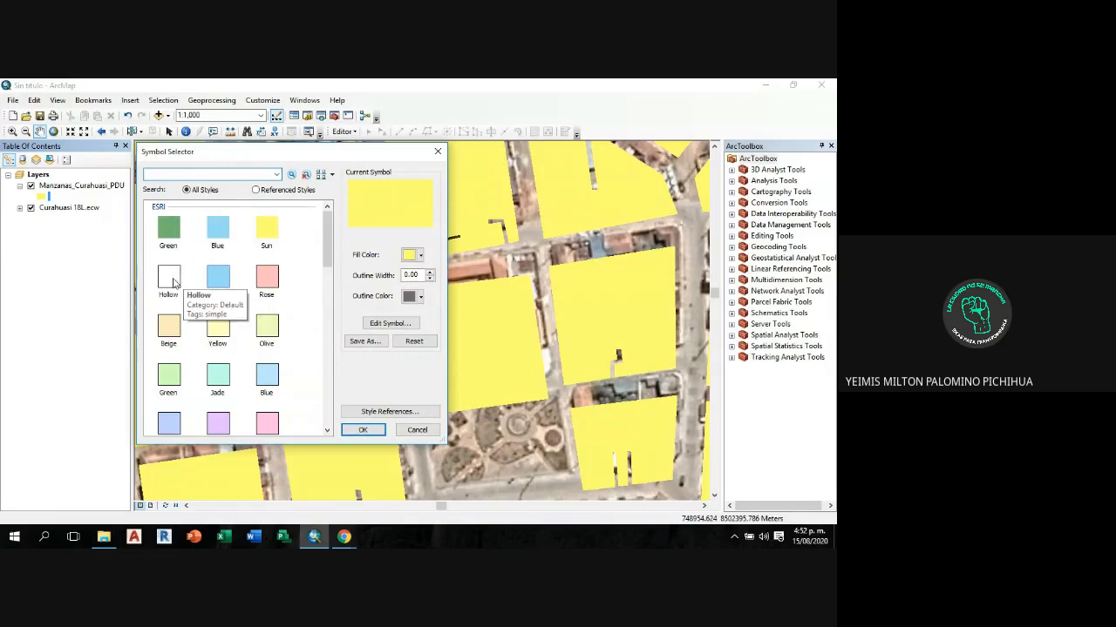
pyautogui.click(173, 282)
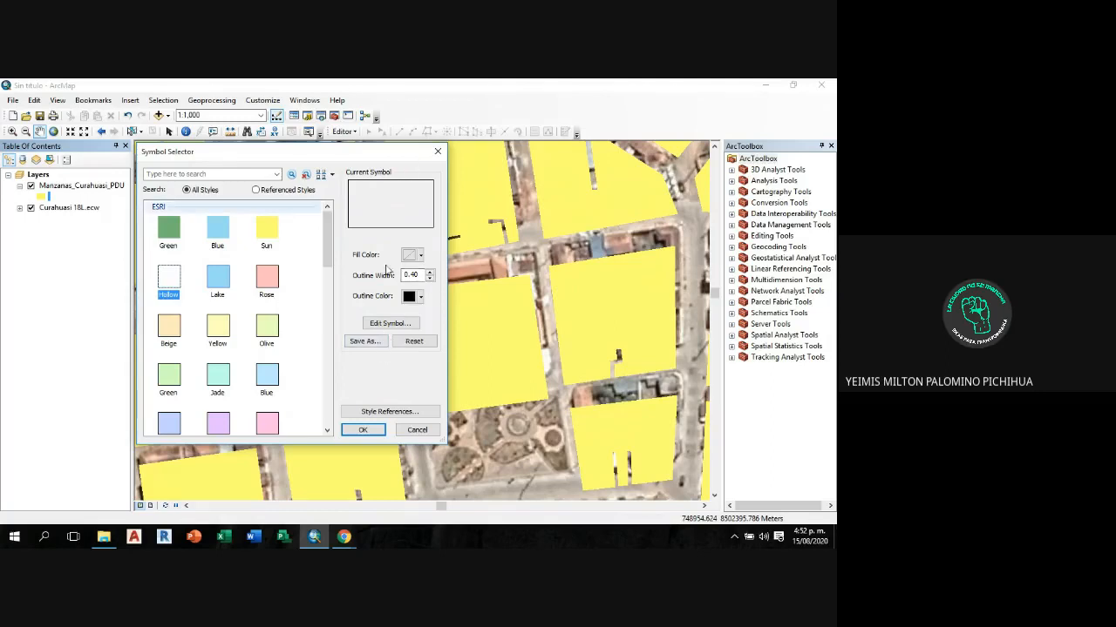
pyautogui.click(420, 297)
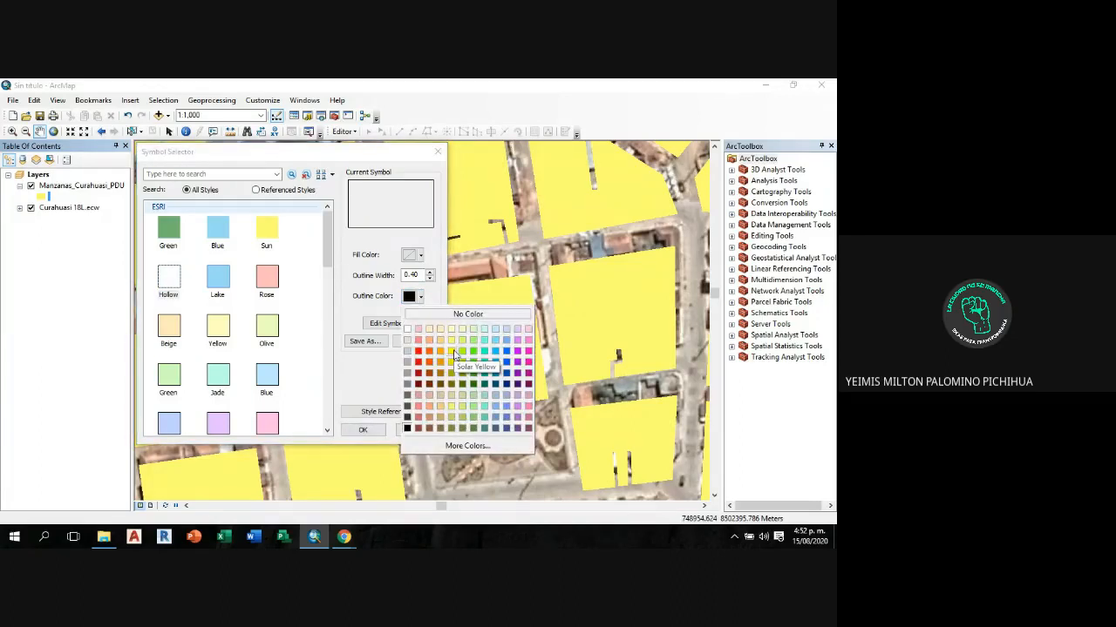
pyautogui.click(453, 353)
pyautogui.click(420, 297)
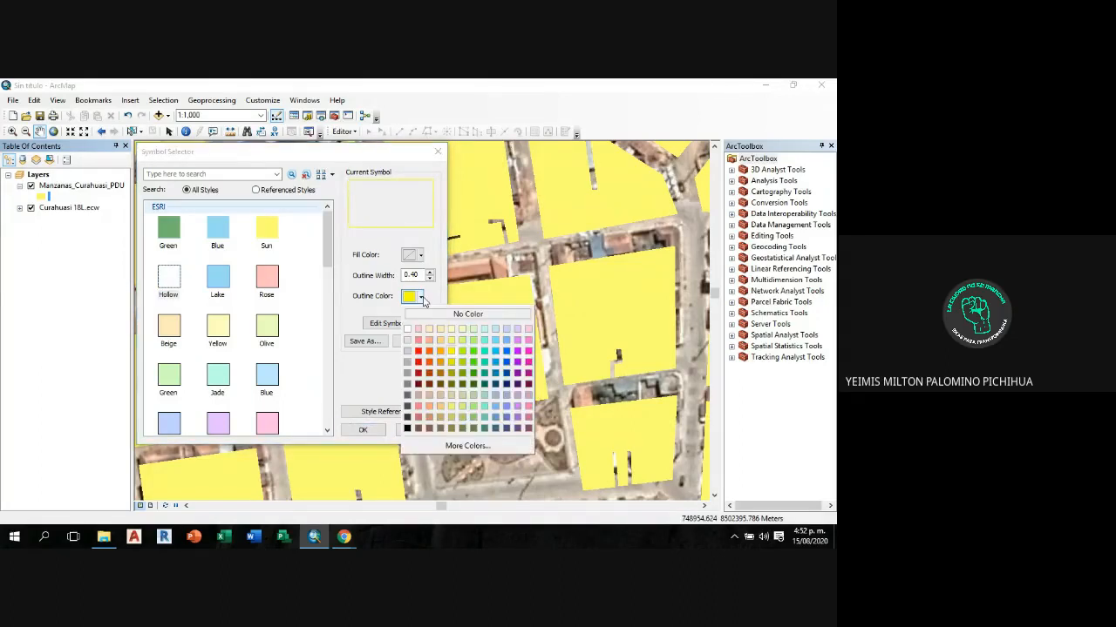
pyautogui.click(529, 352)
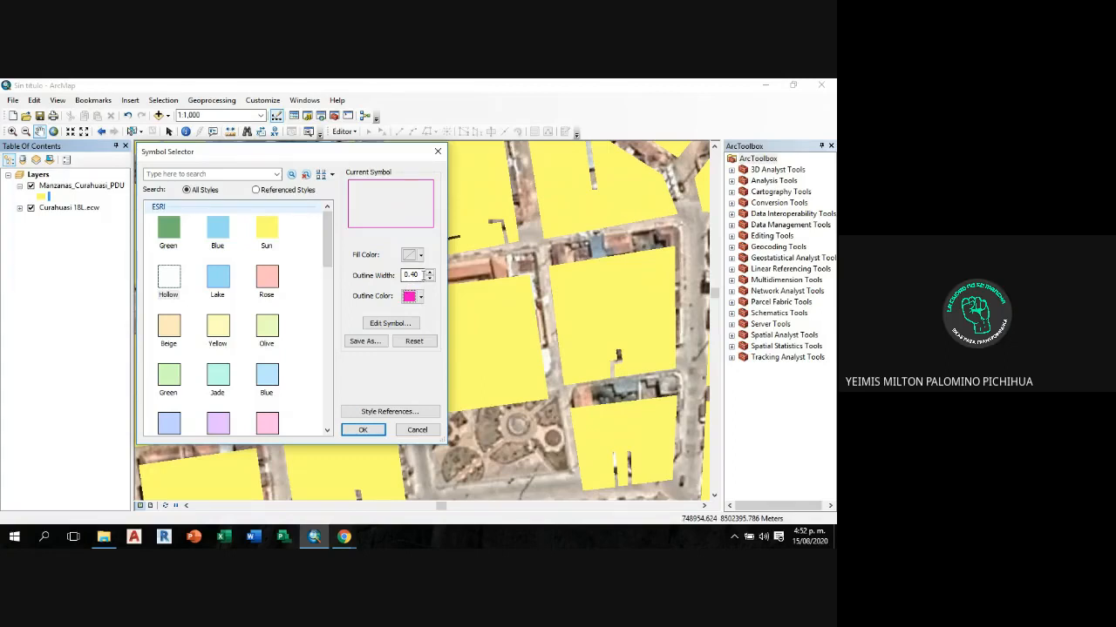
# Step: Set the blocks' outline width to 1.0 and apply the symbol to the map
pyautogui.doubleClick(422, 275)
pyautogui.write('1.0')
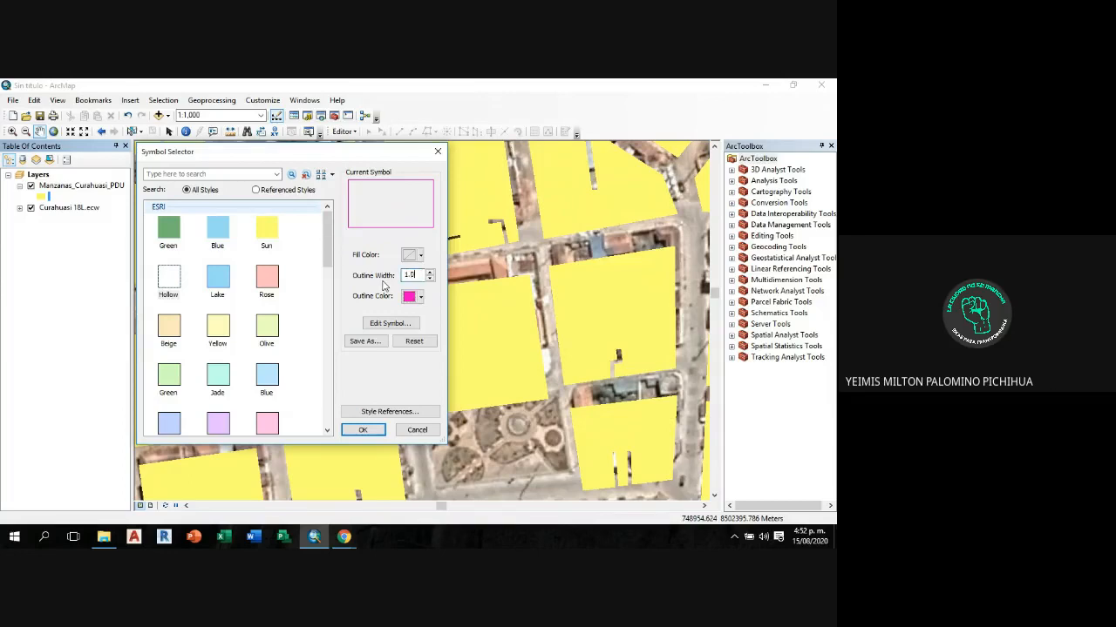
pyautogui.click(375, 425)
pyautogui.moveTo(450, 268); pyautogui.dragTo(448, 324)
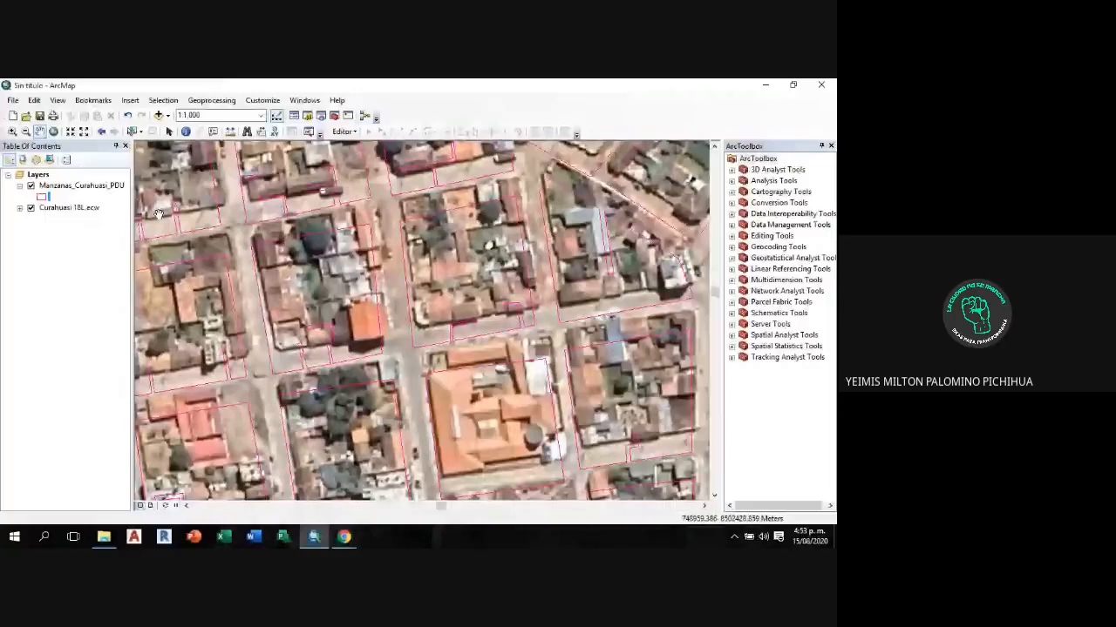
# Step: Restyle the Manzanas_Curahuasi_PDU layer with the Hollow symbol, a yellow outline and an outline width of 1
pyautogui.click(52, 186)
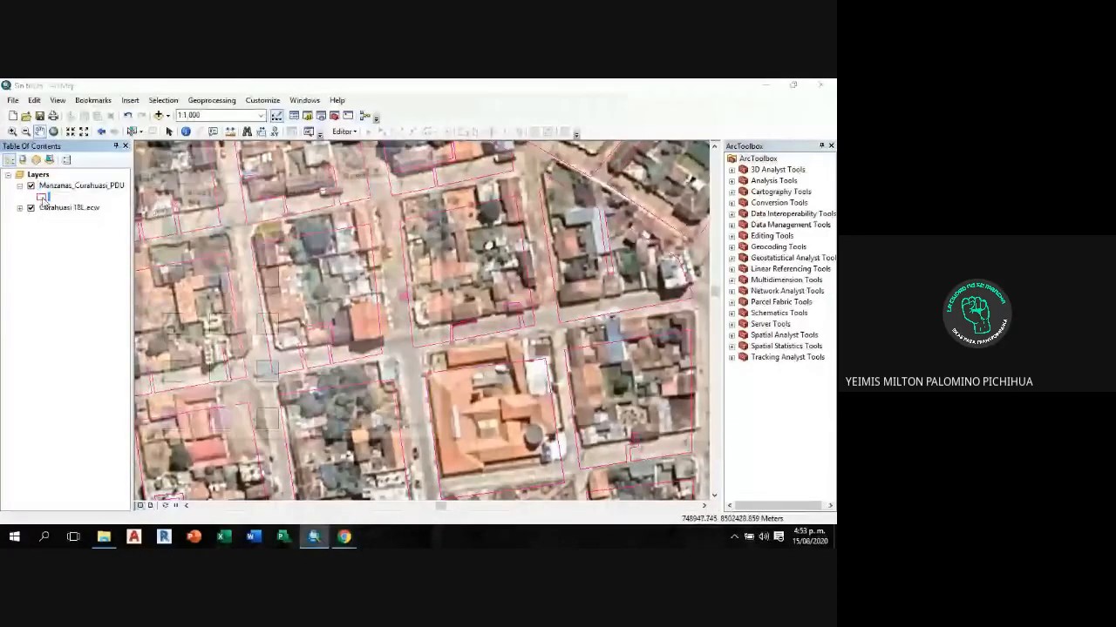
pyautogui.click(42, 198)
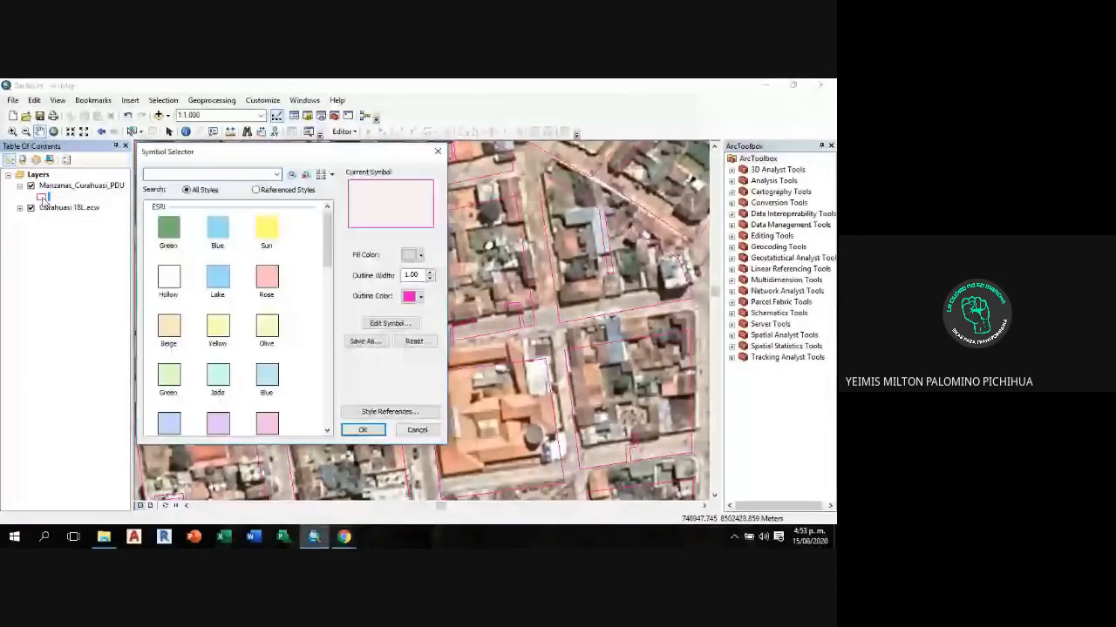
pyautogui.click(421, 297)
pyautogui.click(169, 284)
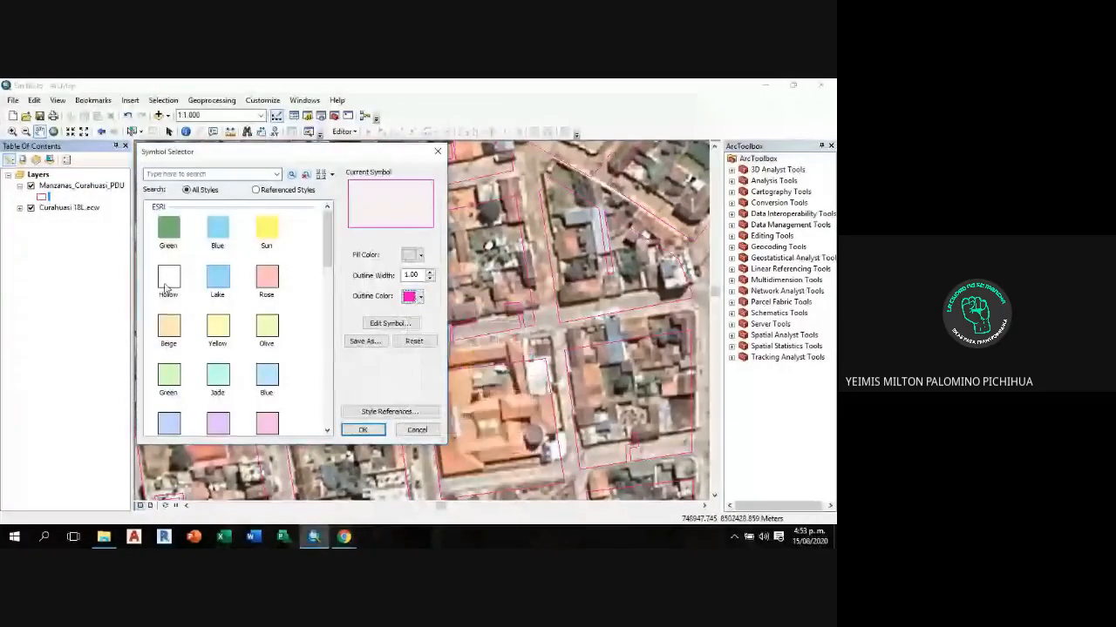
pyautogui.click(168, 286)
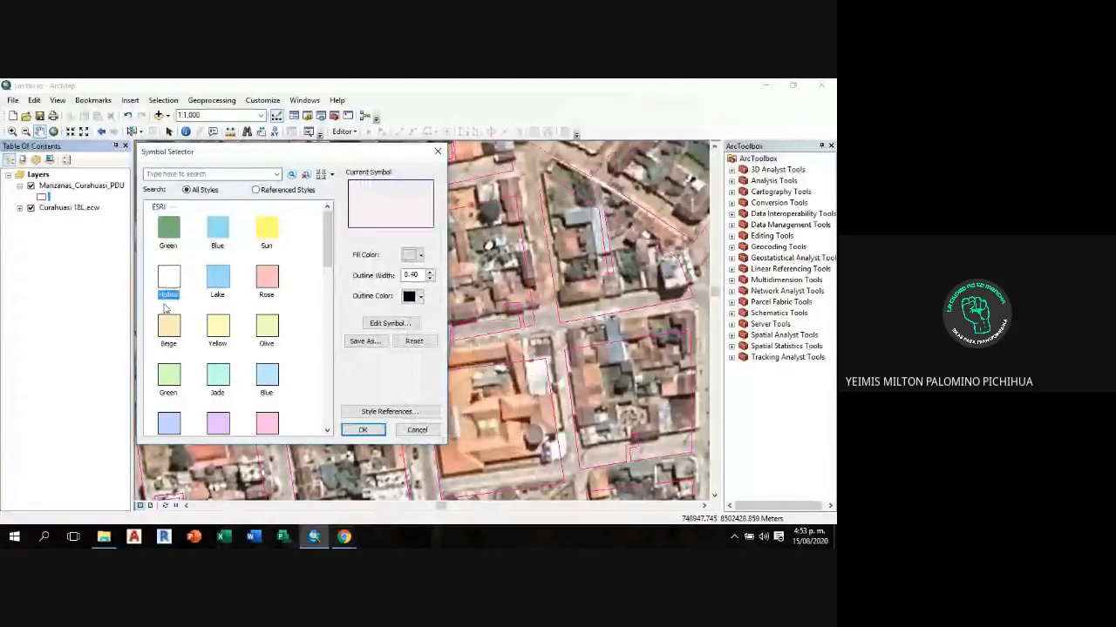
pyautogui.click(419, 298)
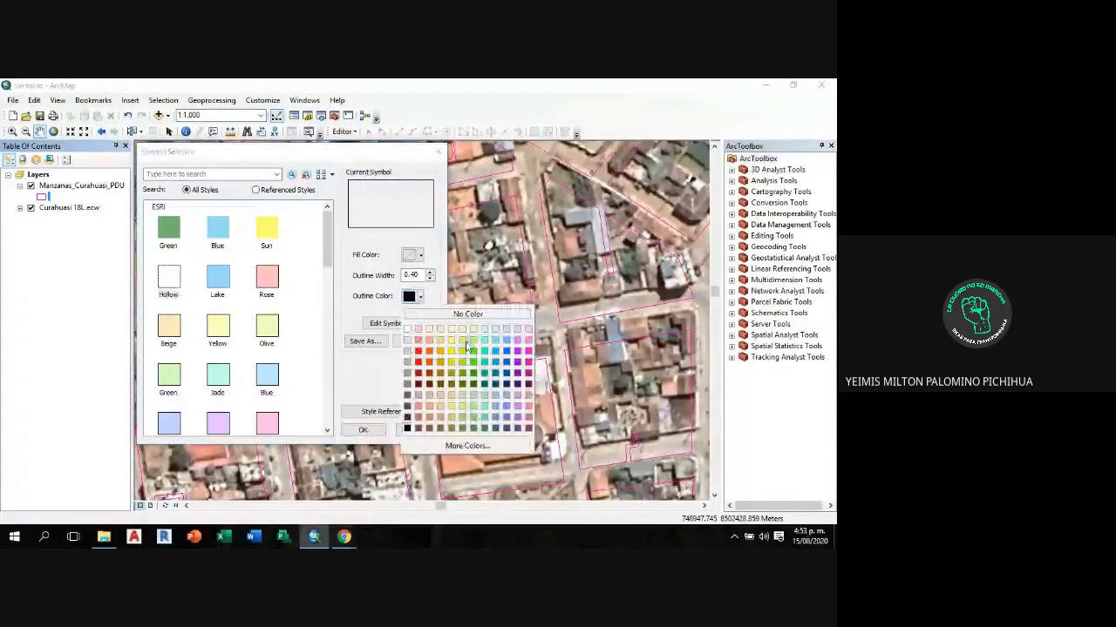
pyautogui.click(458, 356)
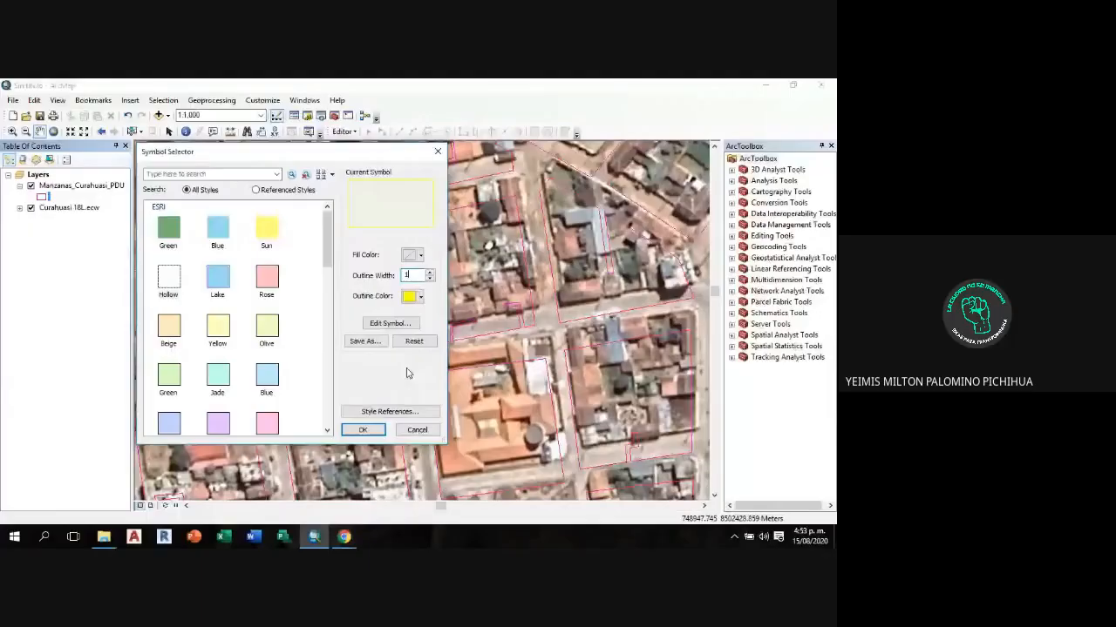
pyautogui.click(364, 430)
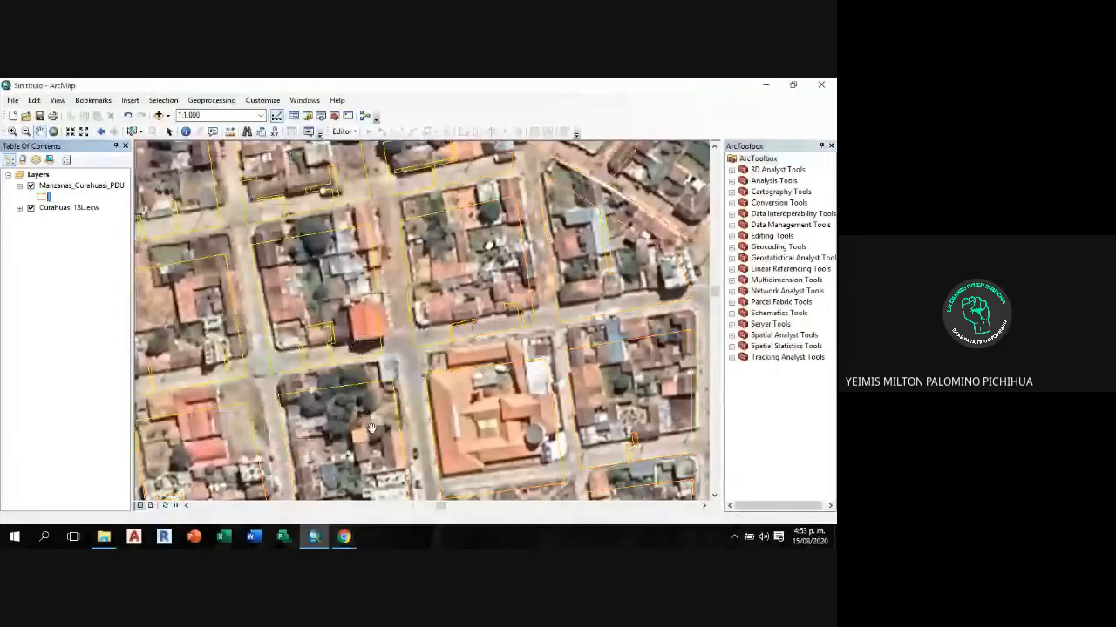
# Step: Examine how the yellow block outlines line up with the streets and buildings in the satellite image across Curahuasi
pyautogui.moveTo(371, 428); pyautogui.dragTo(519, 345)
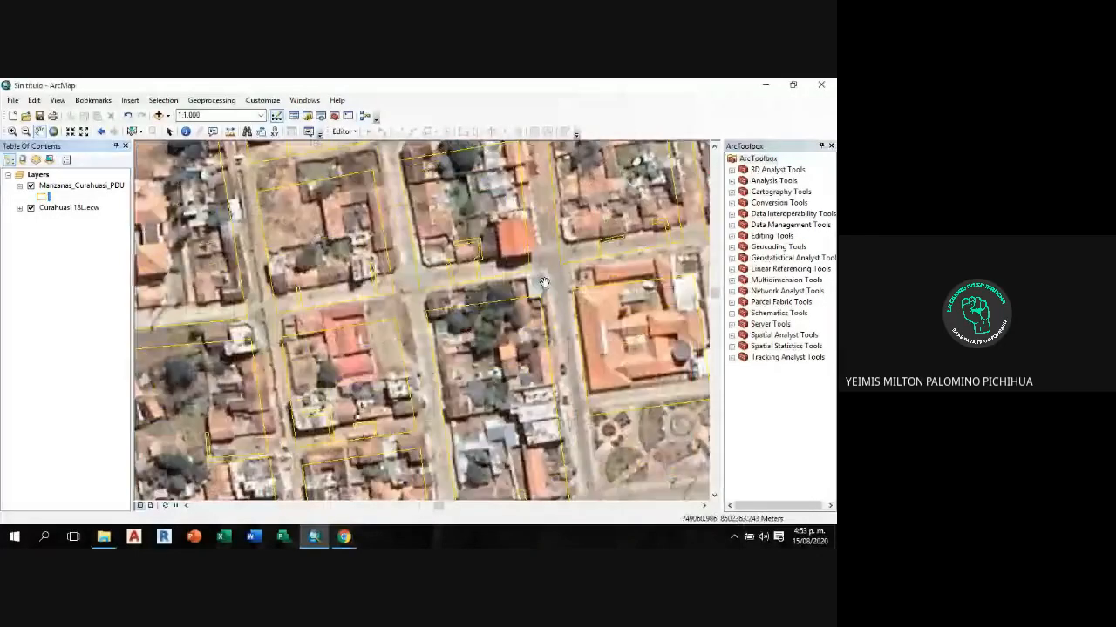
pyautogui.moveTo(543, 282); pyautogui.dragTo(443, 238)
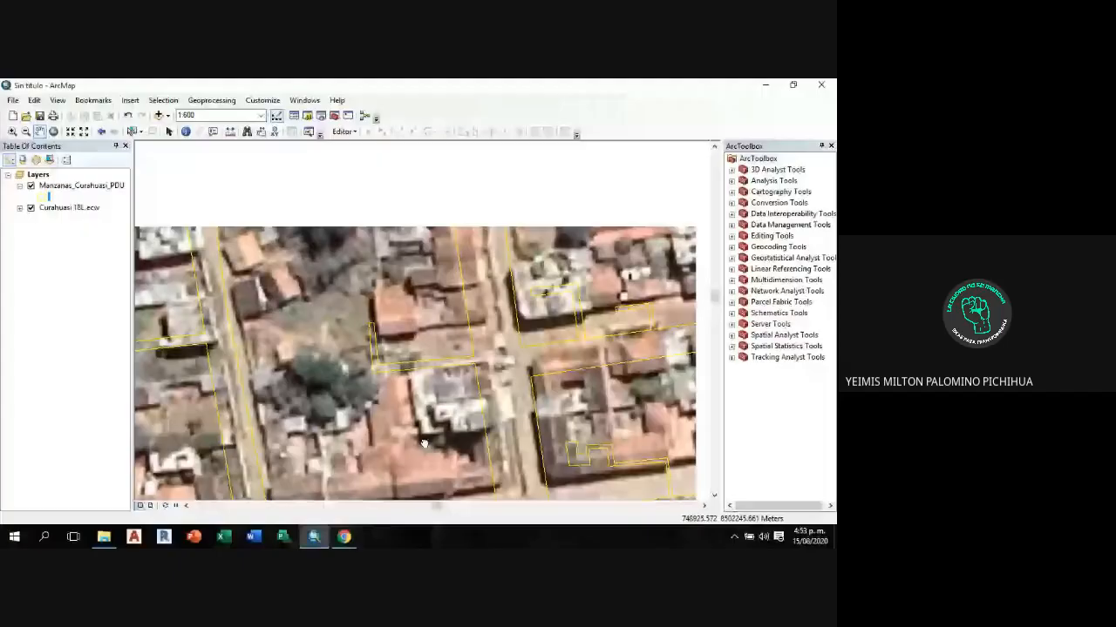
pyautogui.moveTo(424, 444); pyautogui.dragTo(399, 494)
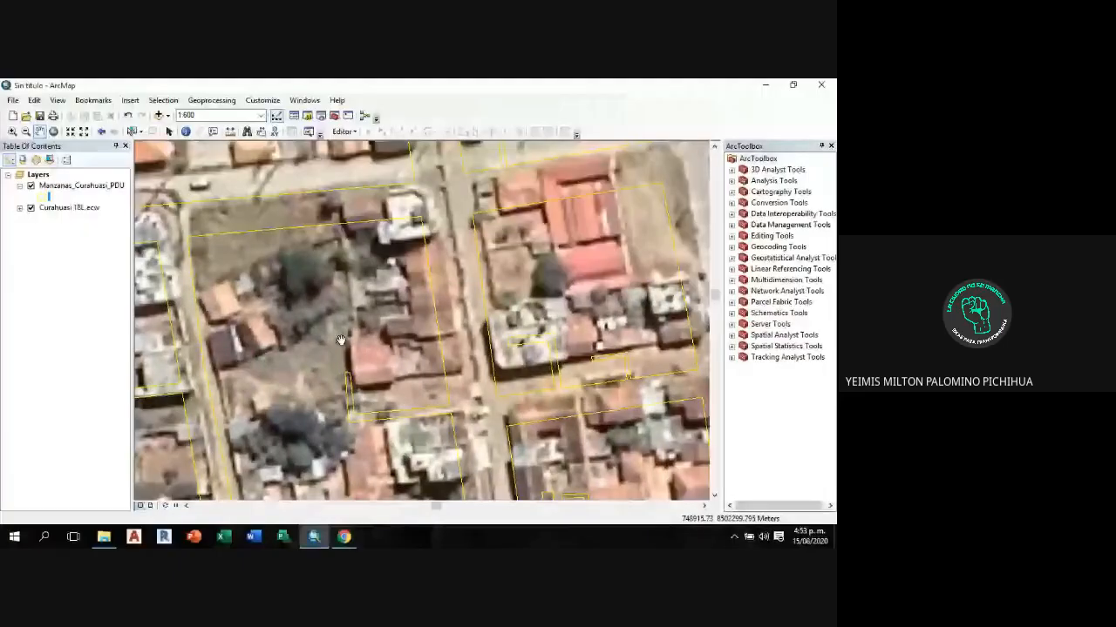
pyautogui.moveTo(340, 340); pyautogui.dragTo(325, 410)
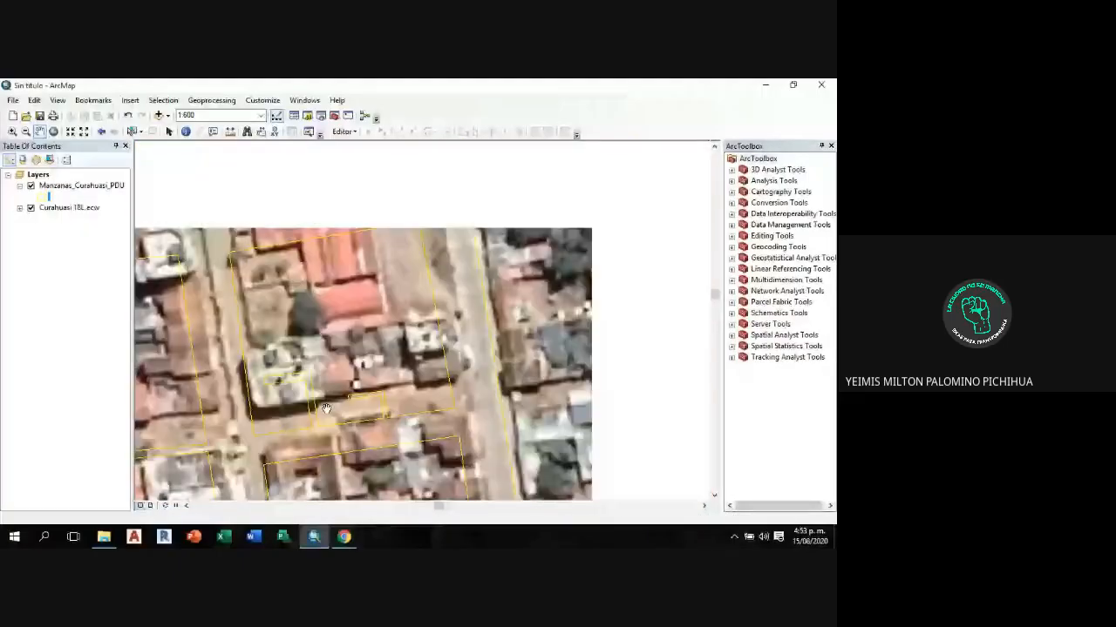
pyautogui.moveTo(495, 198); pyautogui.dragTo(346, 353)
pyautogui.moveTo(468, 472); pyautogui.dragTo(385, 410)
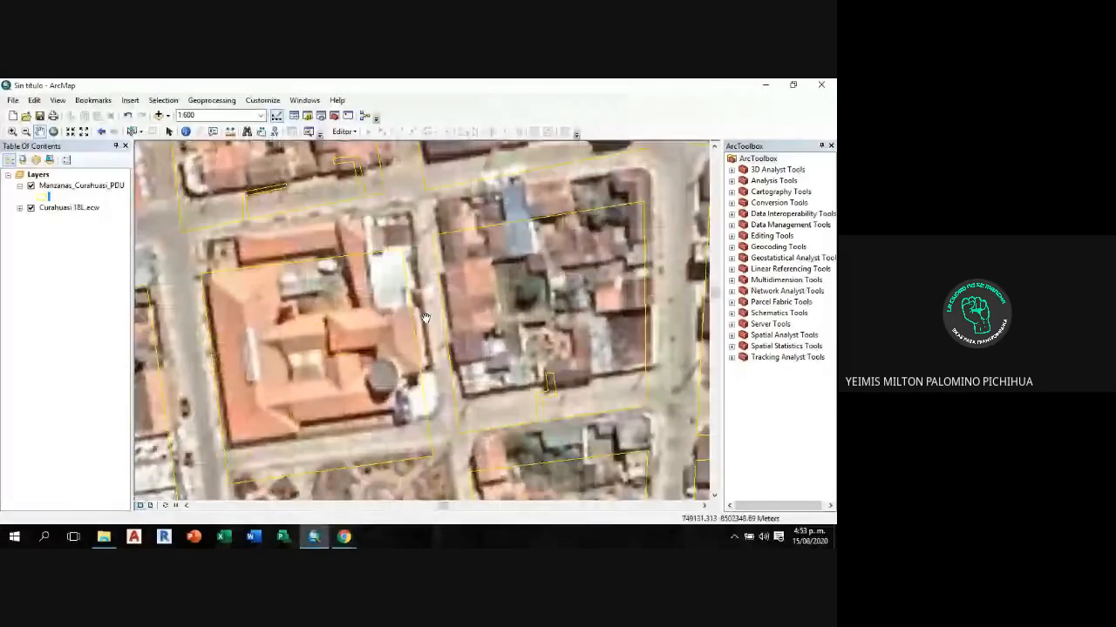
pyautogui.moveTo(438, 379); pyautogui.dragTo(425, 367)
pyautogui.scroll(3, 464, 338)
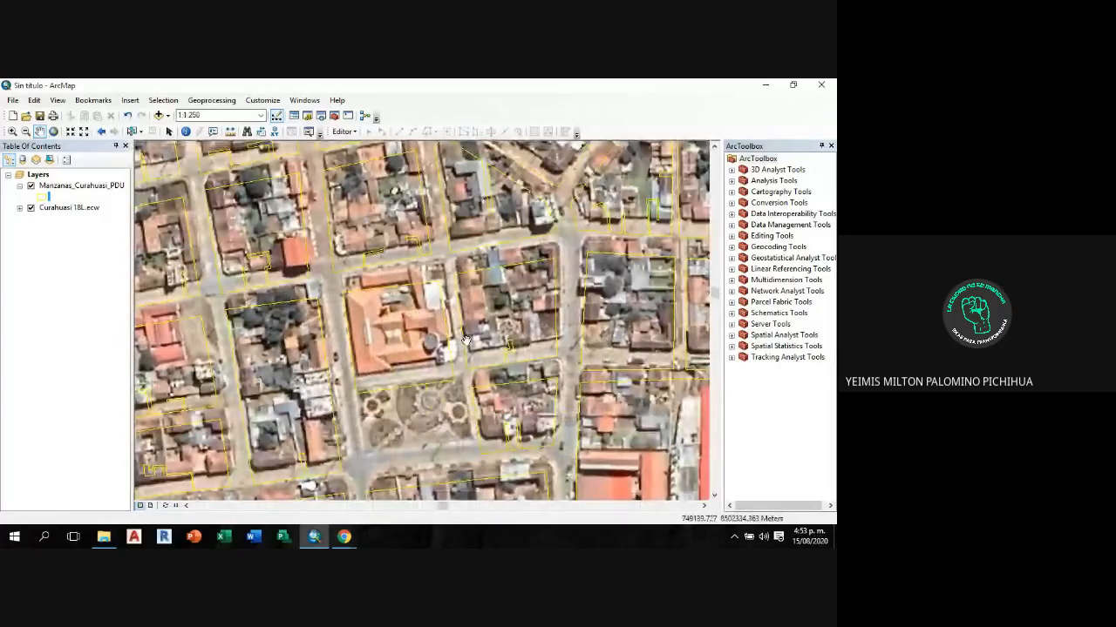
pyautogui.moveTo(503, 343); pyautogui.dragTo(359, 343)
pyautogui.moveTo(544, 354); pyautogui.dragTo(380, 340)
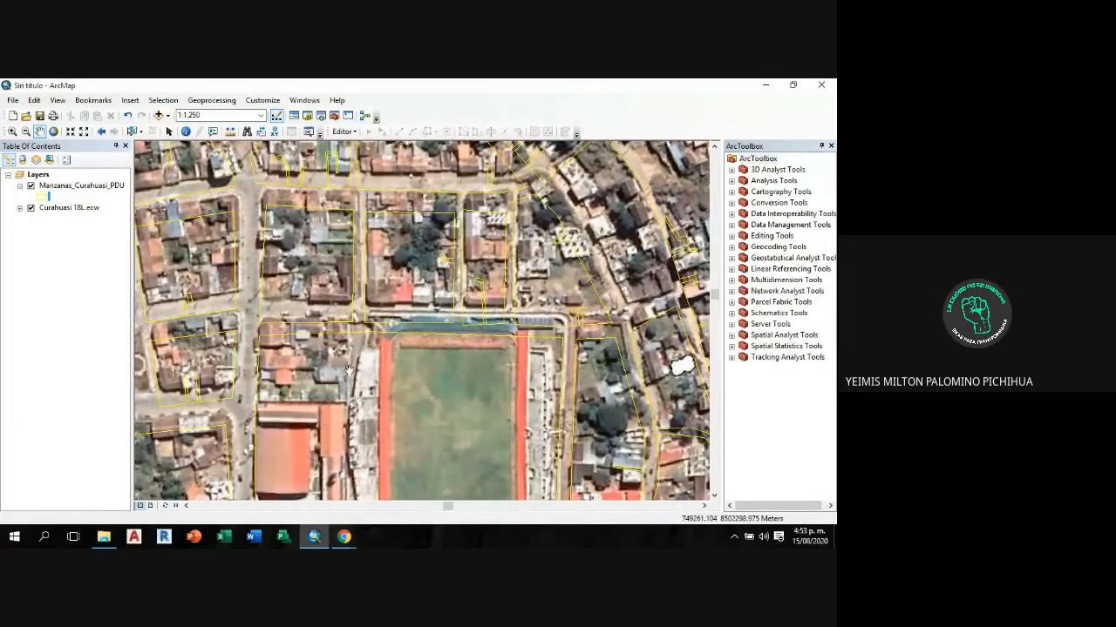
pyautogui.moveTo(350, 370); pyautogui.dragTo(440, 218)
pyautogui.moveTo(350, 318); pyautogui.dragTo(397, 151)
pyautogui.moveTo(383, 367); pyautogui.dragTo(399, 164)
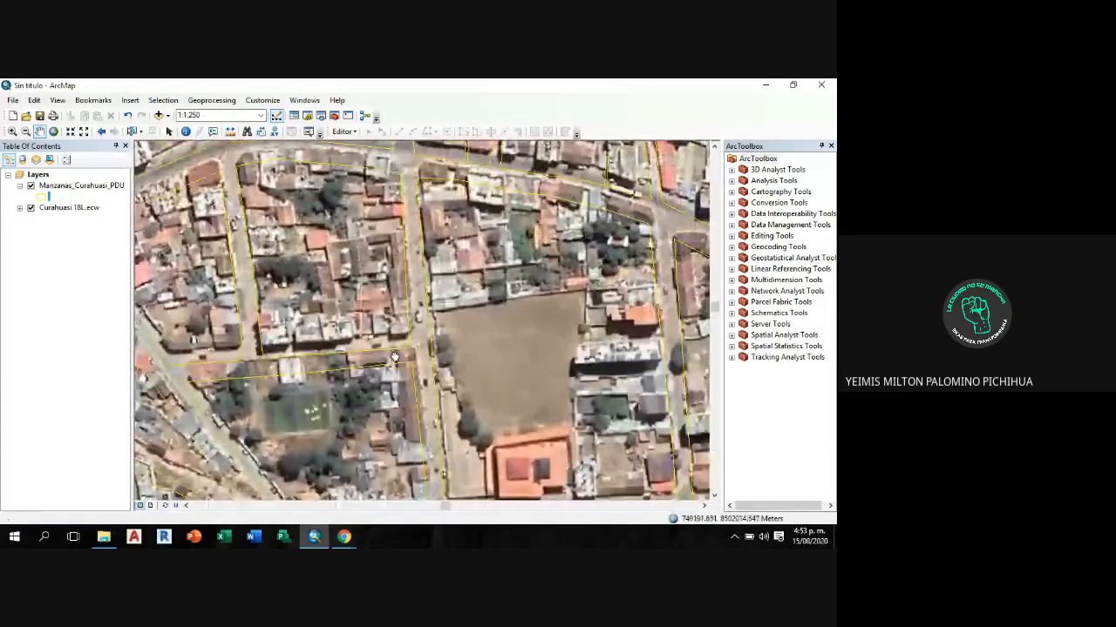
pyautogui.moveTo(395, 356); pyautogui.dragTo(543, 365)
pyautogui.moveTo(299, 224); pyautogui.dragTo(483, 338)
pyautogui.moveTo(385, 326); pyautogui.dragTo(489, 320)
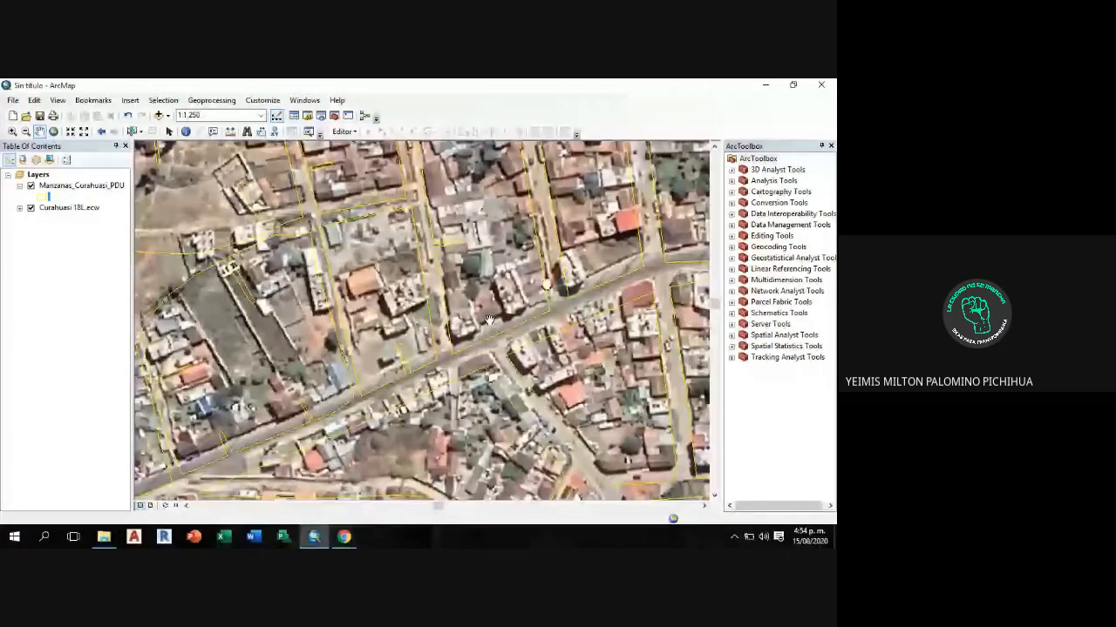
pyautogui.scroll(2, 473, 349)
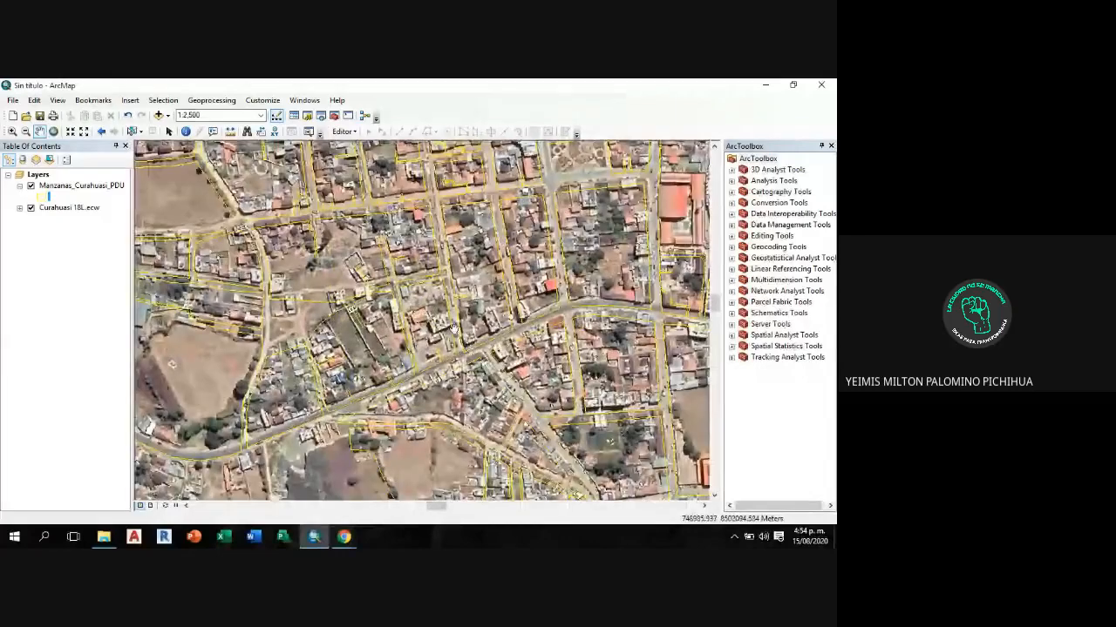
pyautogui.moveTo(391, 255); pyautogui.dragTo(467, 383)
pyautogui.moveTo(512, 329); pyautogui.dragTo(464, 349)
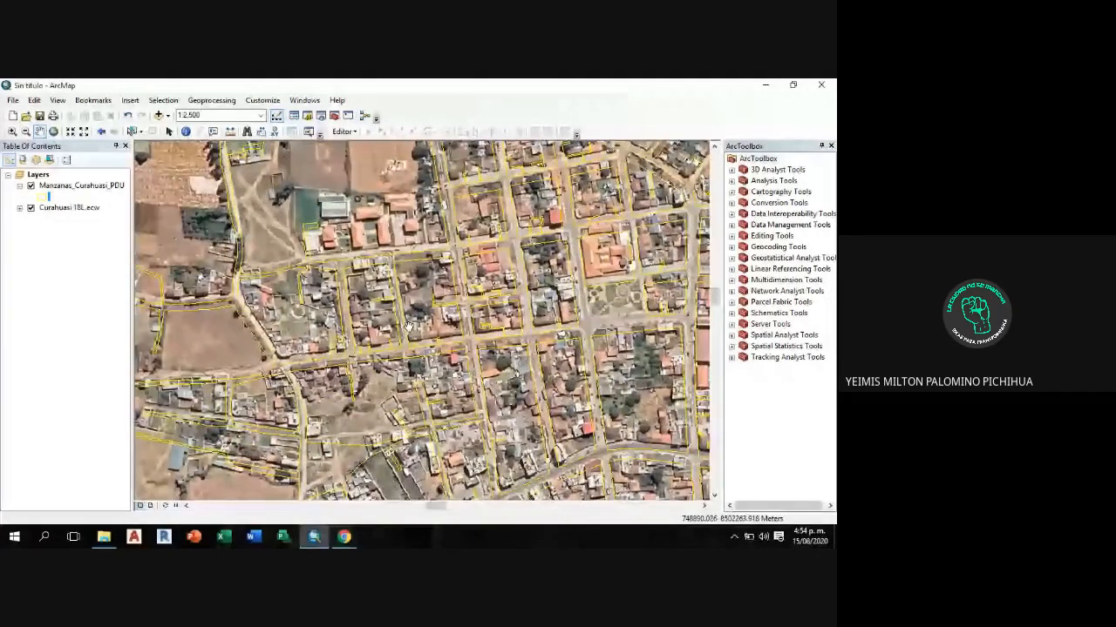
pyautogui.scroll(-2, 410, 322)
pyautogui.moveTo(410, 315); pyautogui.dragTo(468, 322)
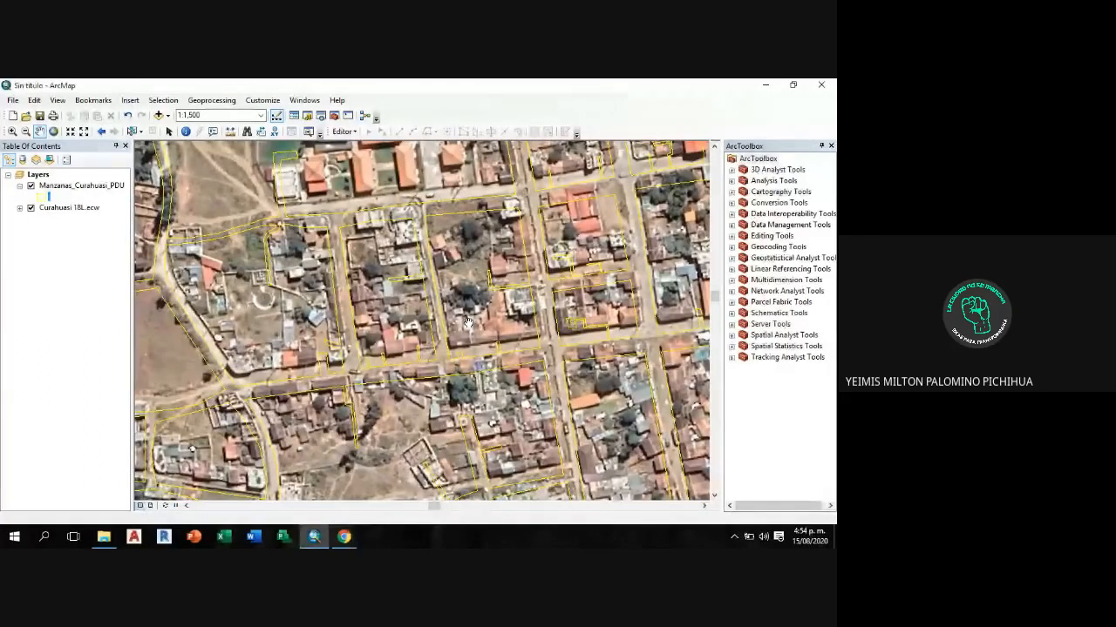
# Step: Collapse the symbol legend of the Manzanas_Curahuasi_PDU layer in the layer list
pyautogui.click(54, 308)
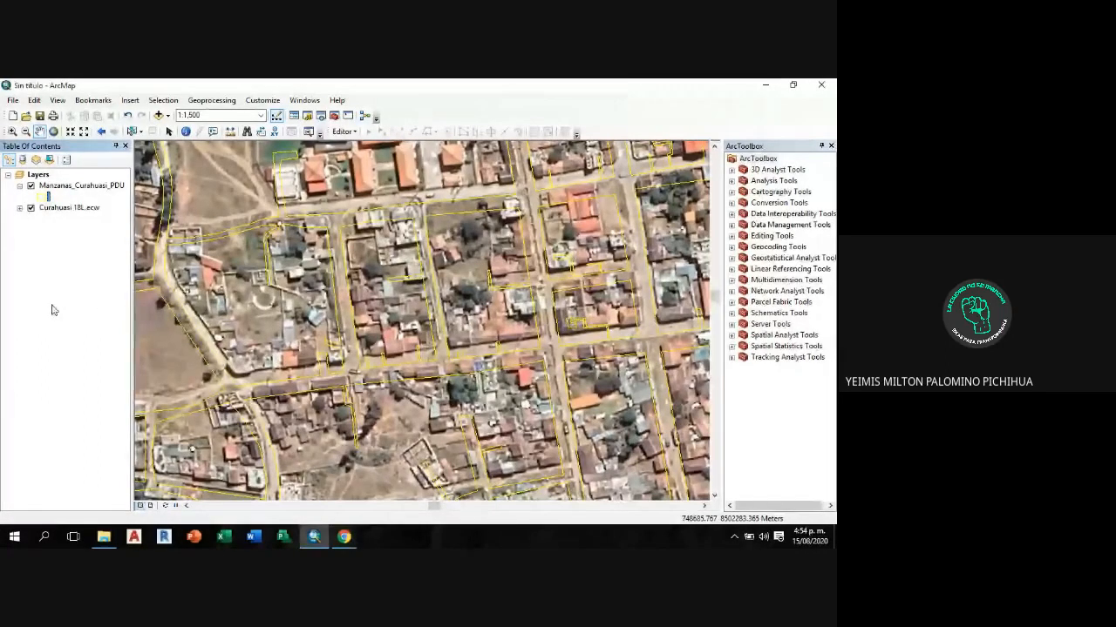
pyautogui.click(19, 186)
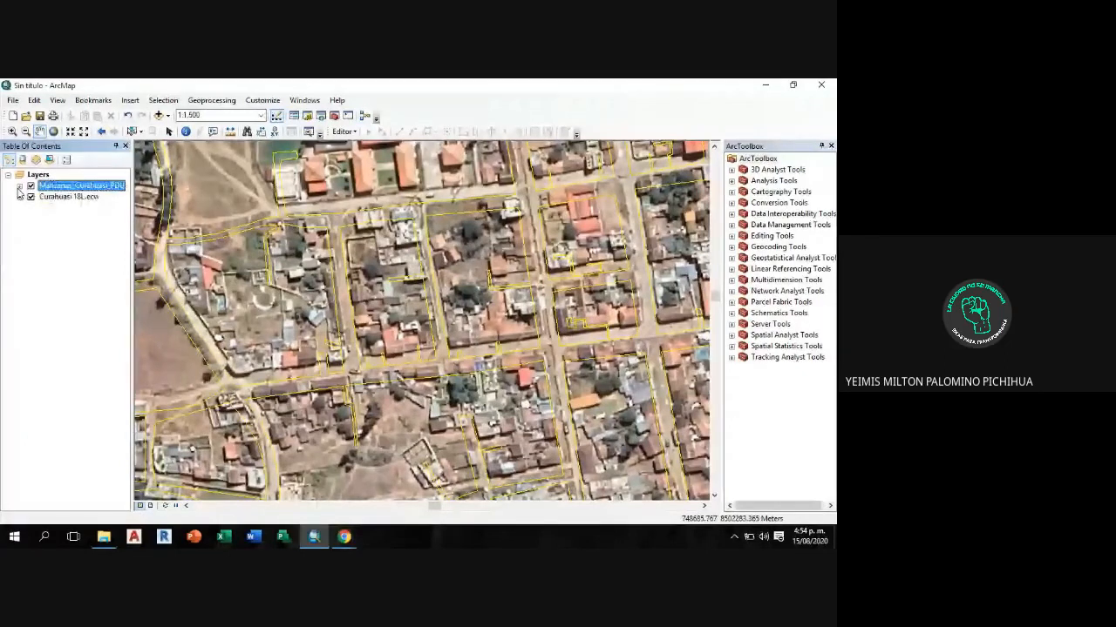
pyautogui.click(96, 238)
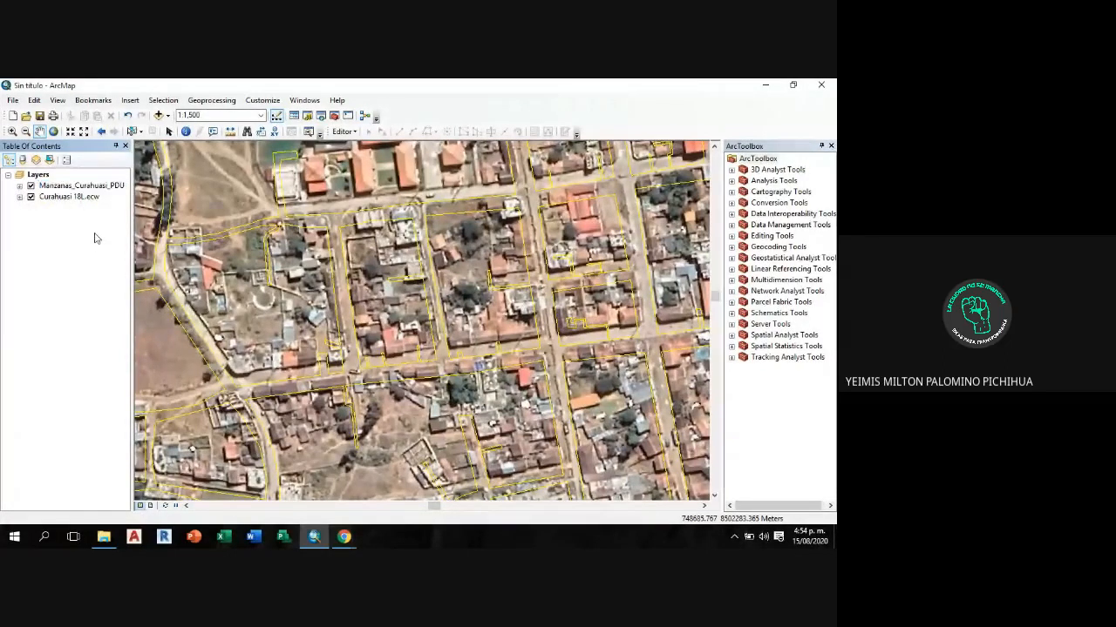
# Step: Review the fields of the Manzanas_Curahuasi_PDU attribute table through ARCHIVO in a taller table pane, and close the table
pyautogui.click(86, 189)
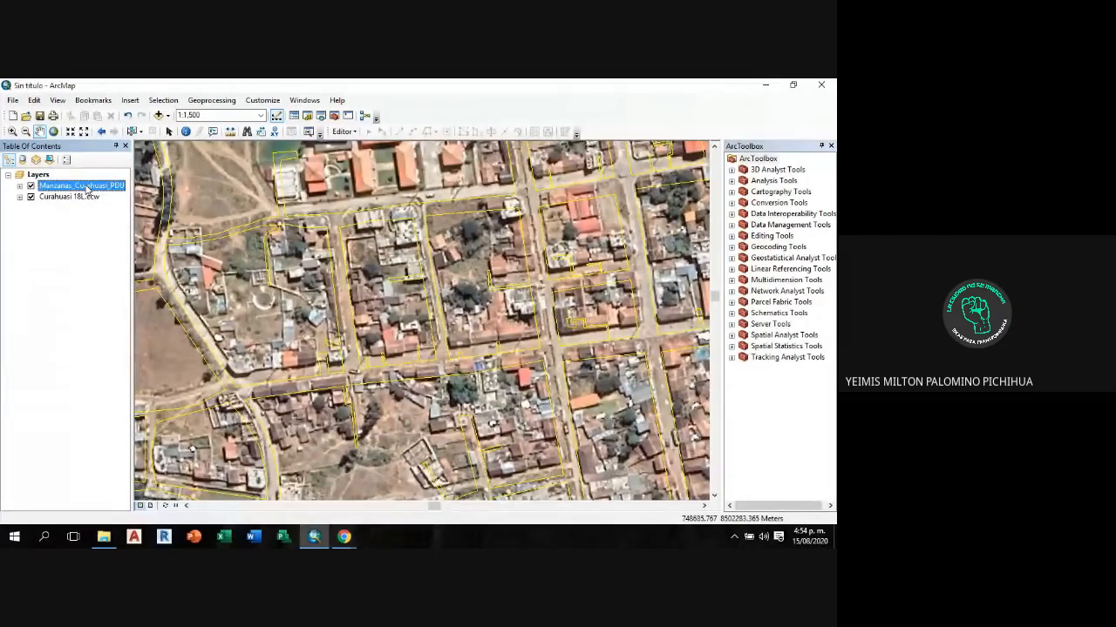
pyautogui.rightClick(88, 189)
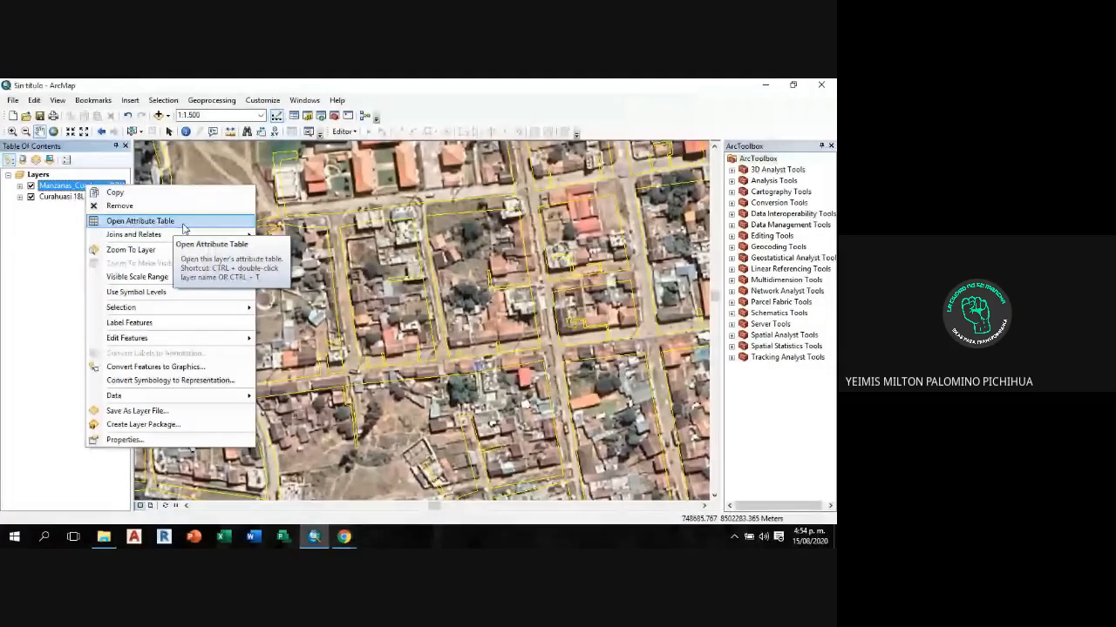
pyautogui.click(184, 229)
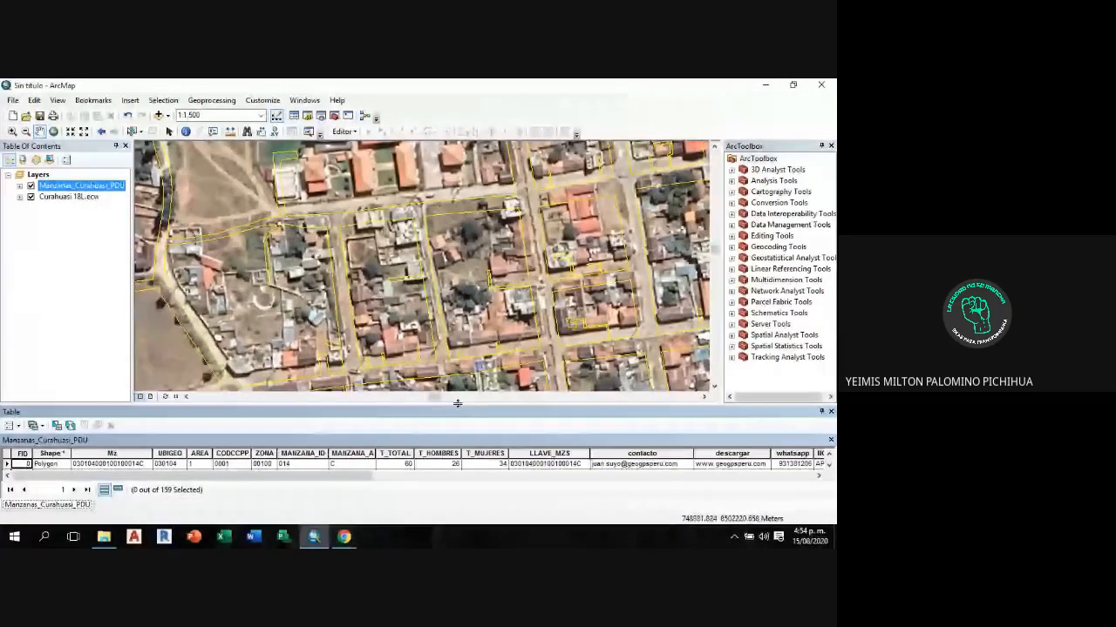
pyautogui.moveTo(456, 403); pyautogui.dragTo(464, 350)
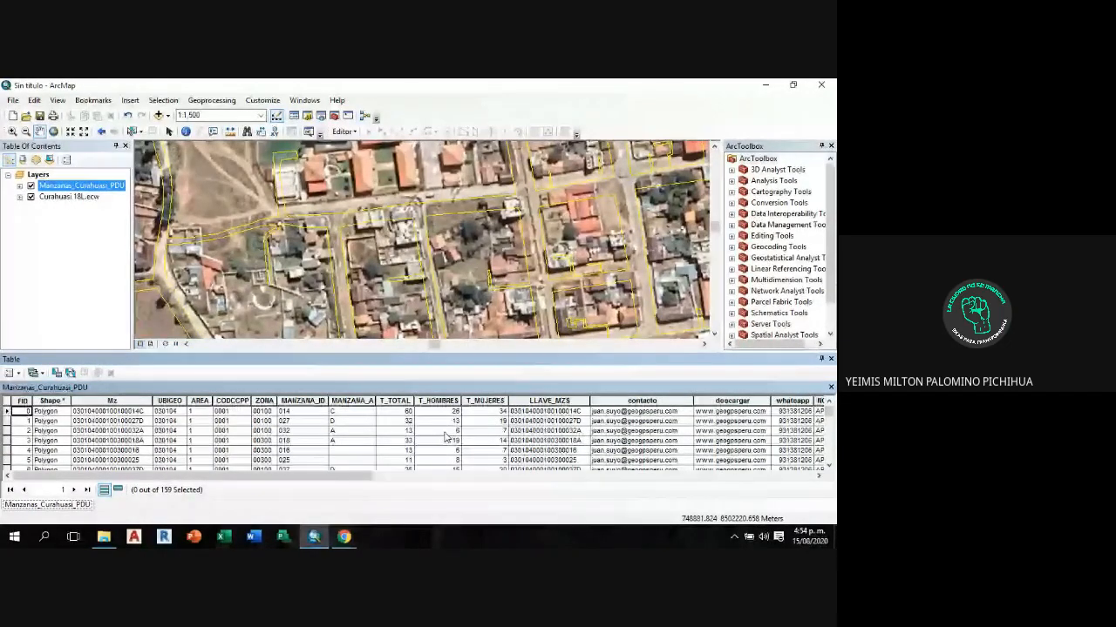
pyautogui.moveTo(343, 478); pyautogui.dragTo(793, 482)
pyautogui.moveTo(676, 481)
pyautogui.mouseDown()
pyautogui.moveTo(219, 477)
pyautogui.moveTo(675, 500)
pyautogui.mouseUp()
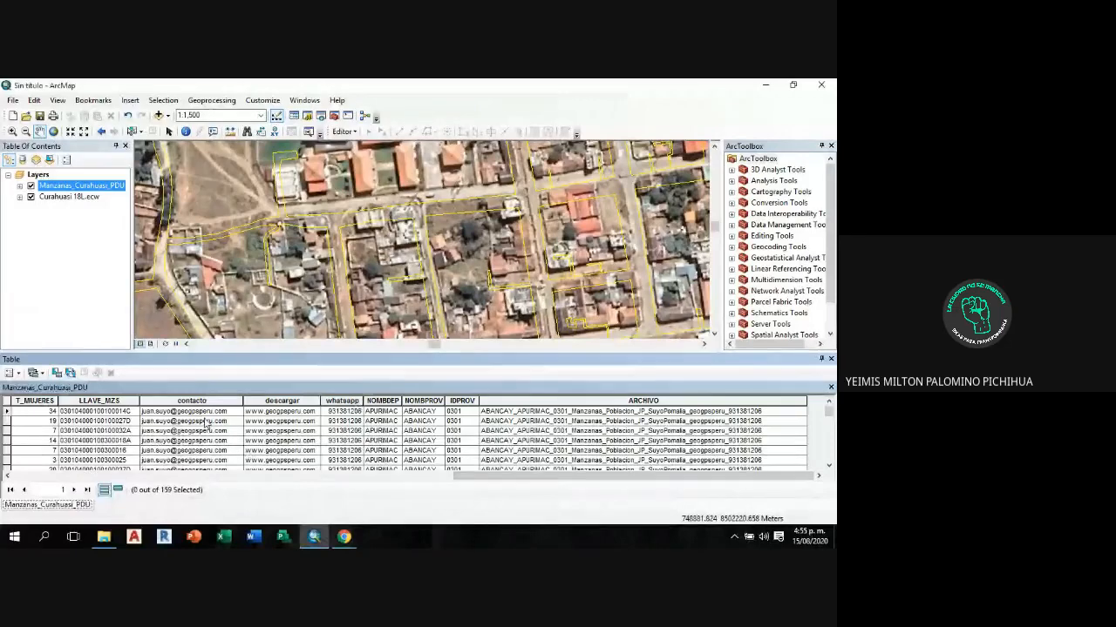
pyautogui.moveTo(588, 484); pyautogui.dragTo(141, 494)
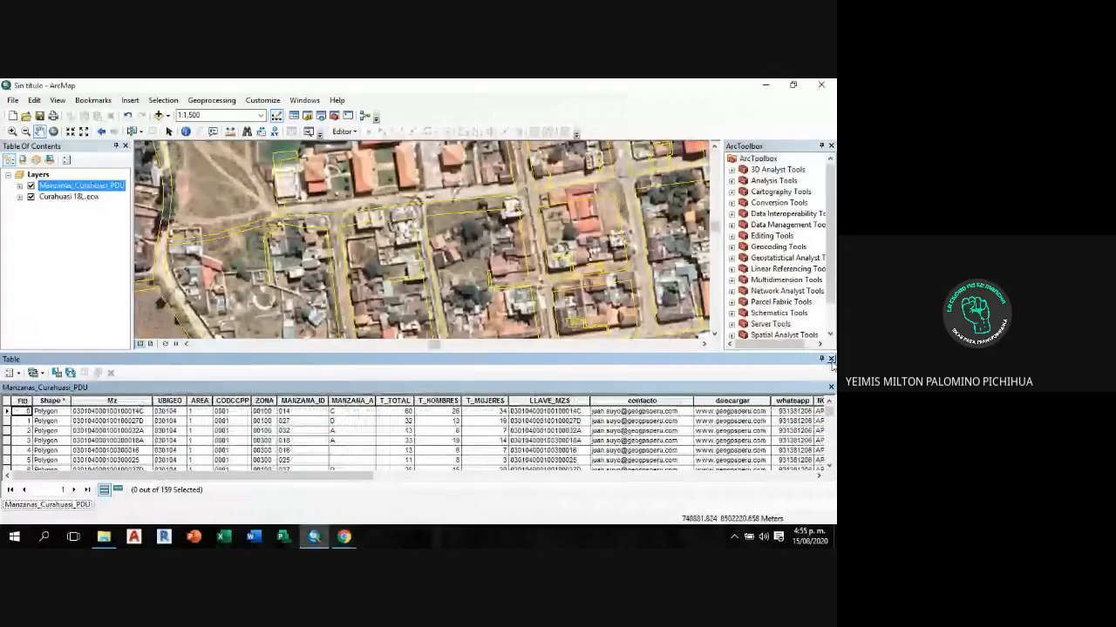
pyautogui.click(830, 360)
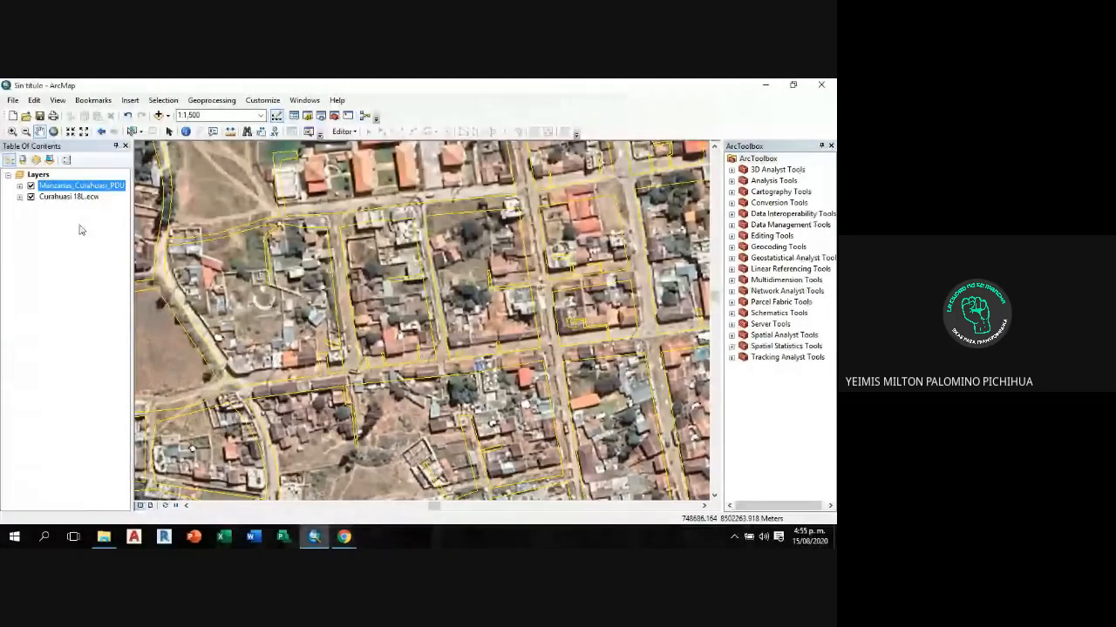
# Step: Reopen the Manzanas_Curahuasi_PDU attribute table and view its population fields alongside the map
pyautogui.click(76, 198)
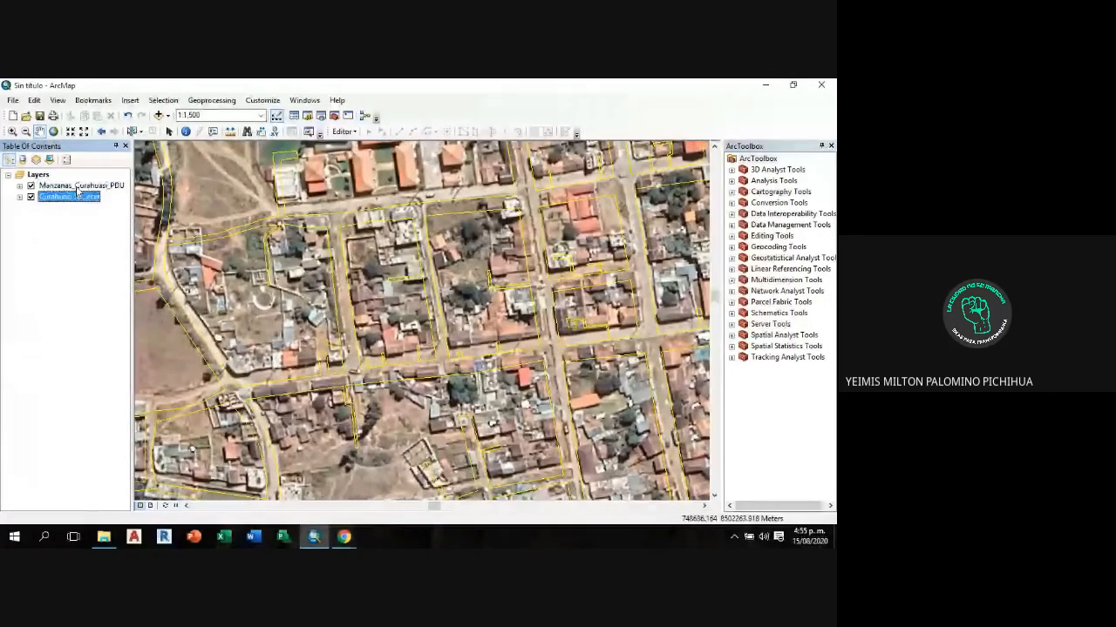
pyautogui.click(78, 187)
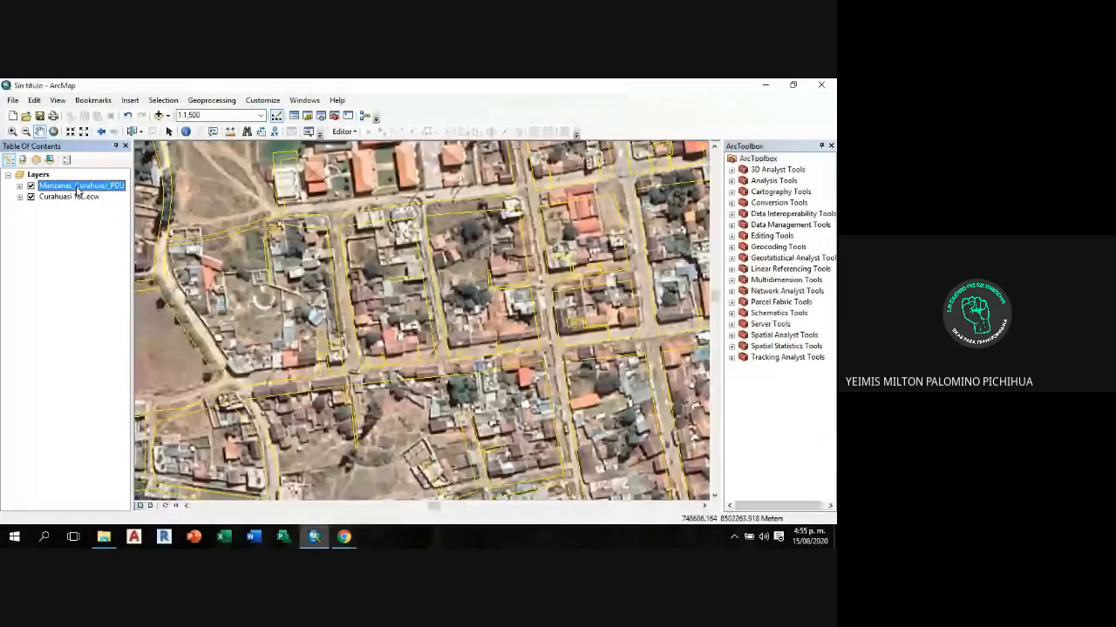
pyautogui.rightClick(77, 190)
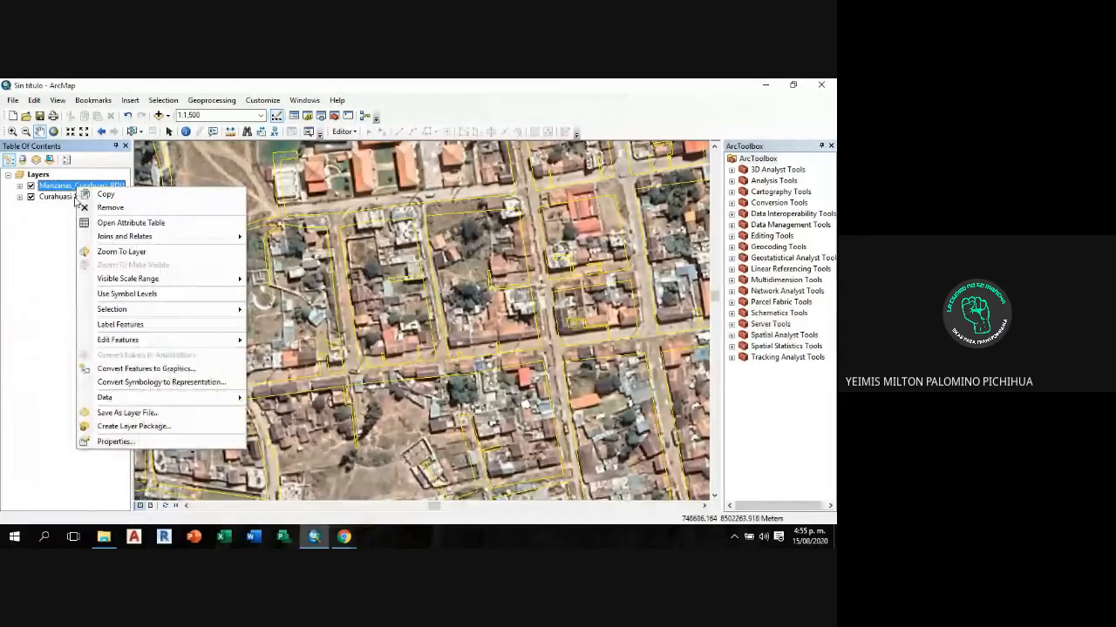
pyautogui.click(171, 224)
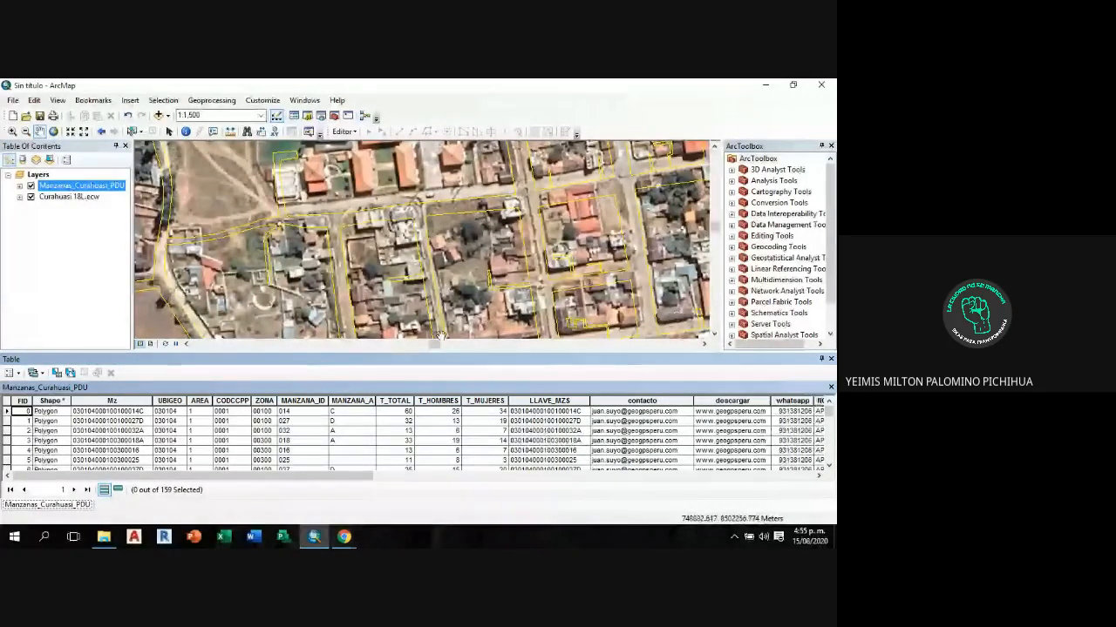
pyautogui.moveTo(455, 293); pyautogui.dragTo(416, 235)
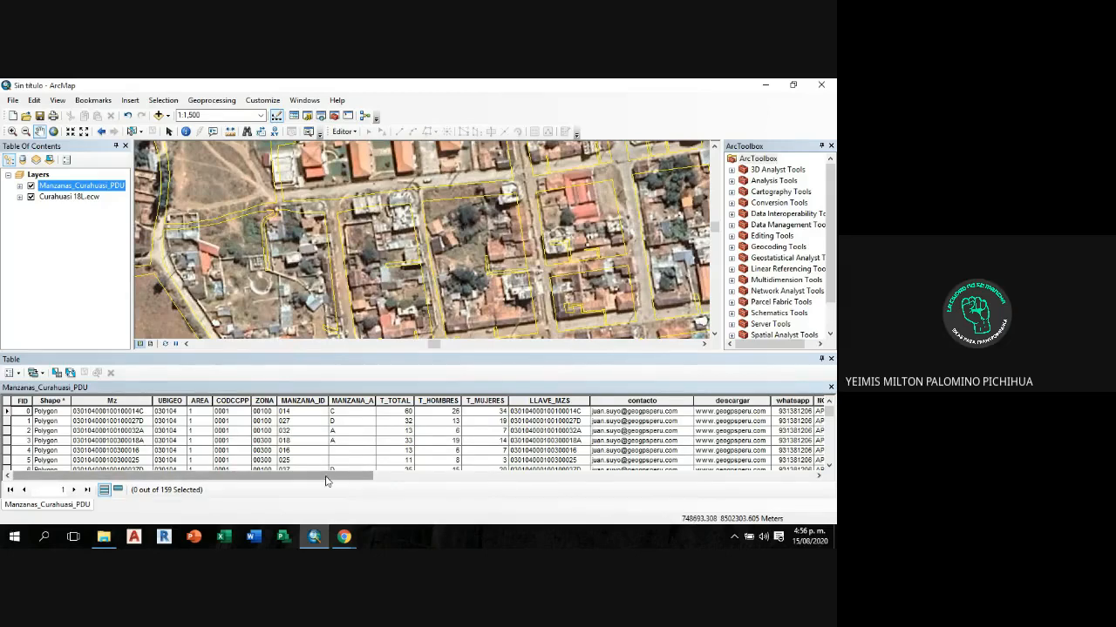
pyautogui.moveTo(328, 477); pyautogui.dragTo(292, 503)
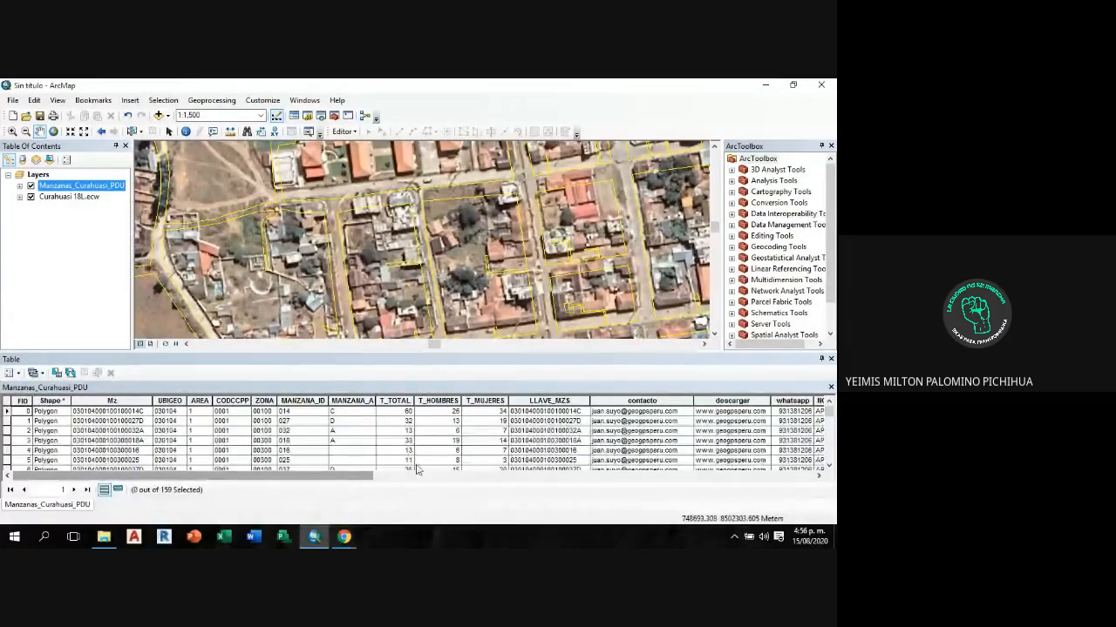
# Step: Look through the Manzanas_Curahuasi_PDU records and return to the first rows of the table
pyautogui.scroll(-3, 420, 432)
pyautogui.scroll(-11, 420, 432)
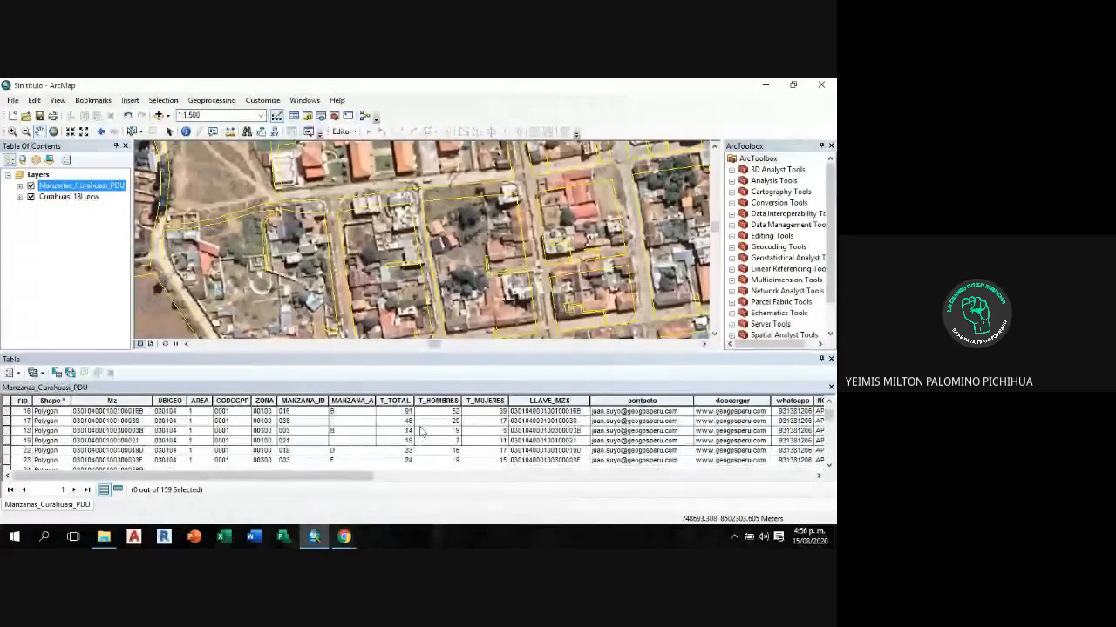
pyautogui.scroll(10, 421, 433)
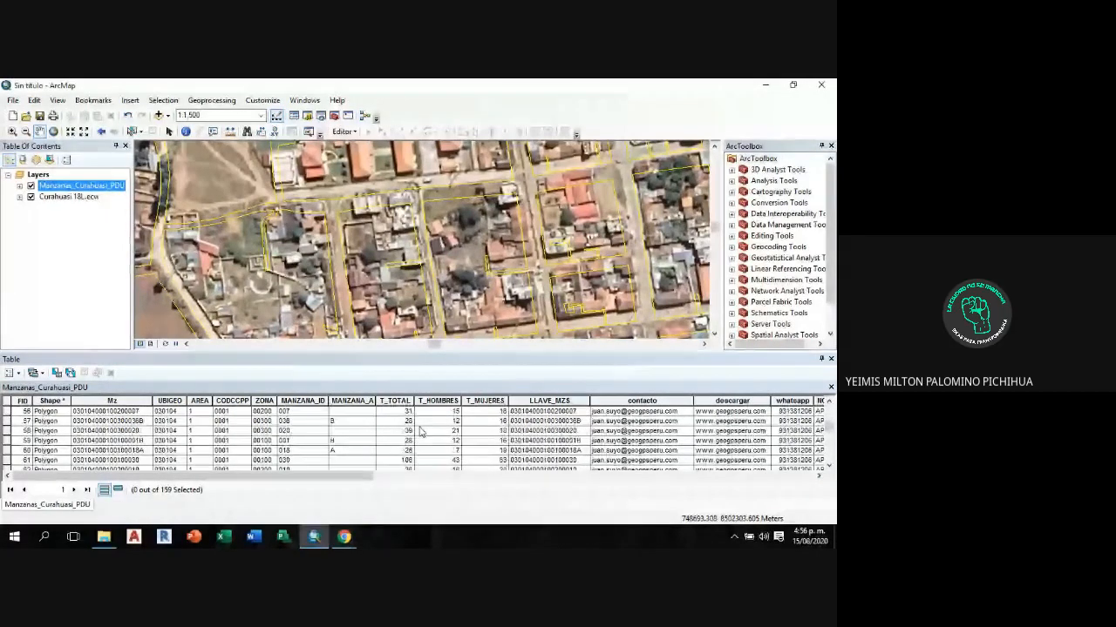
pyautogui.scroll(5, 420, 432)
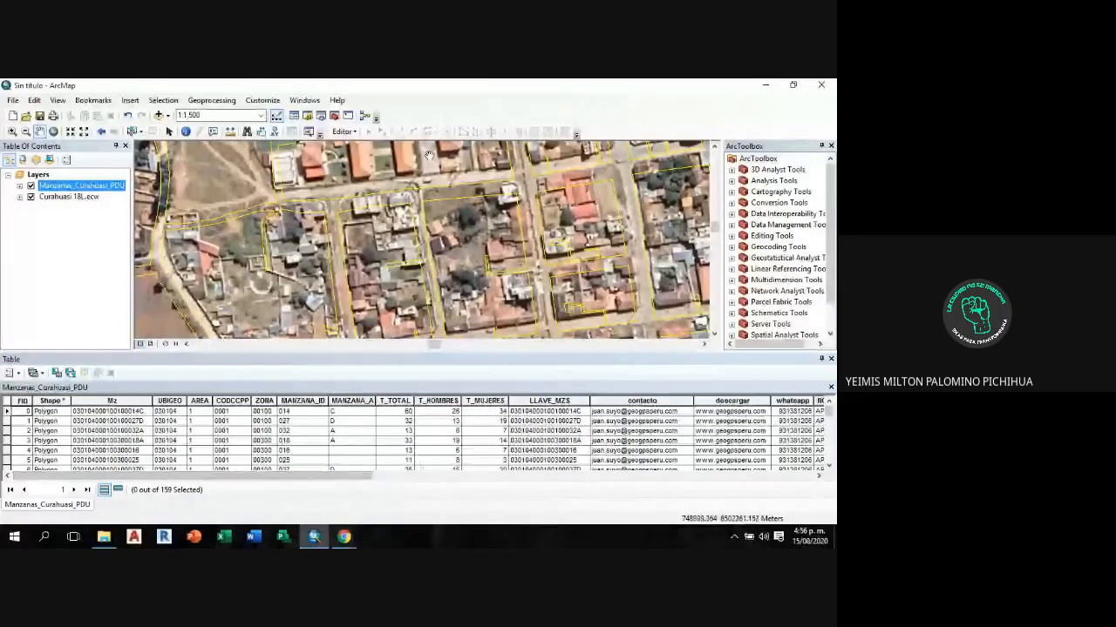
# Step: Select individual blocks one after another on the map to compare each block with its highlighted table record
pyautogui.moveTo(445, 301); pyautogui.dragTo(444, 273)
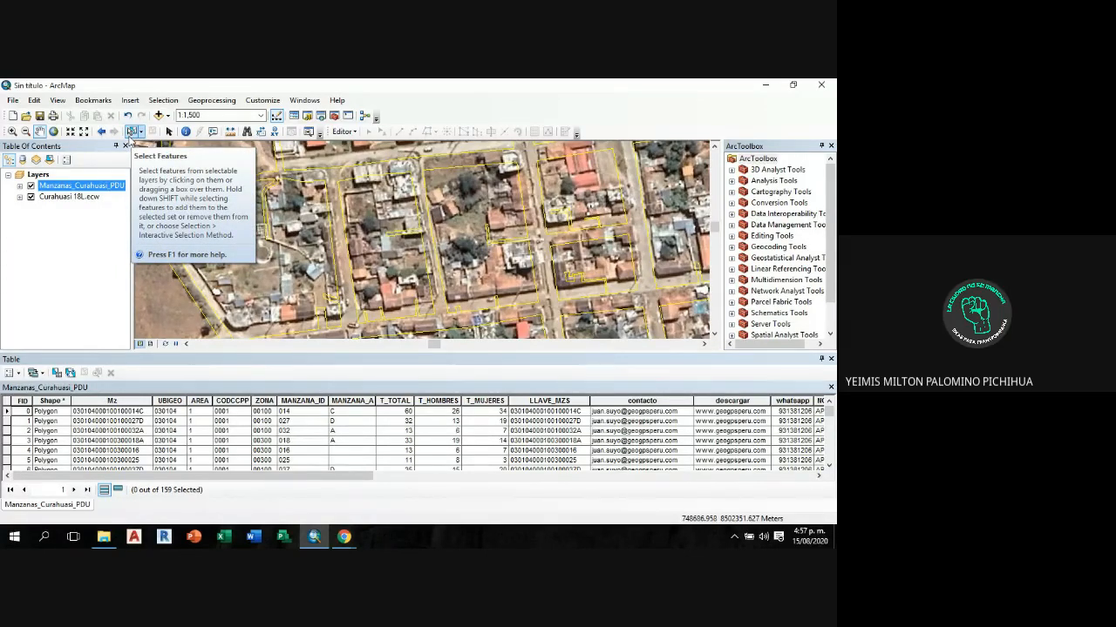
pyautogui.click(132, 133)
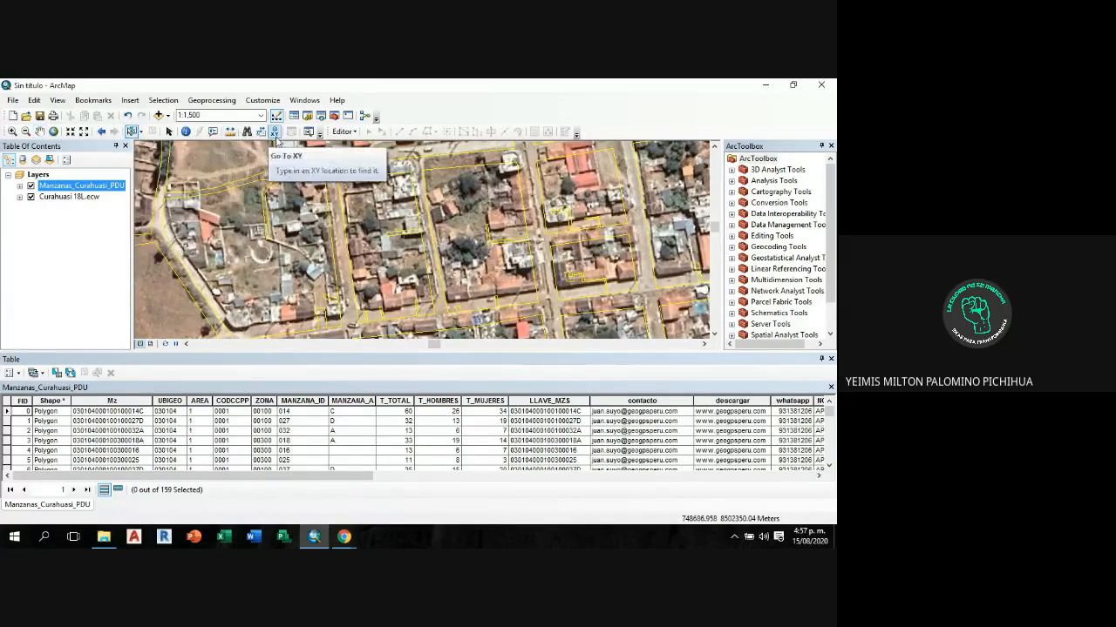
pyautogui.click(379, 212)
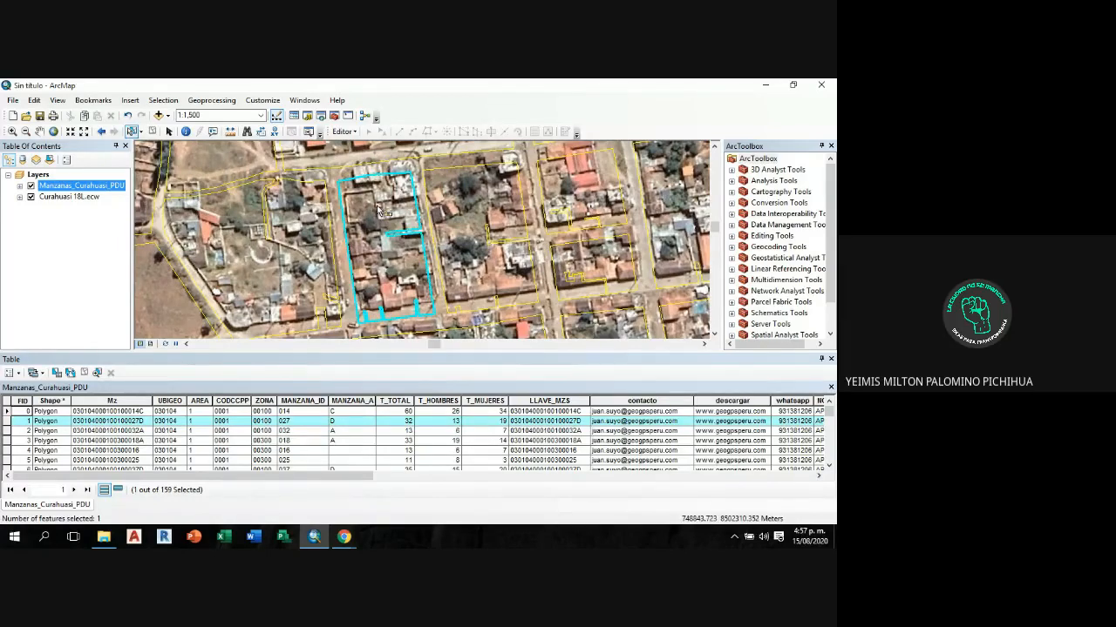
pyautogui.click(467, 188)
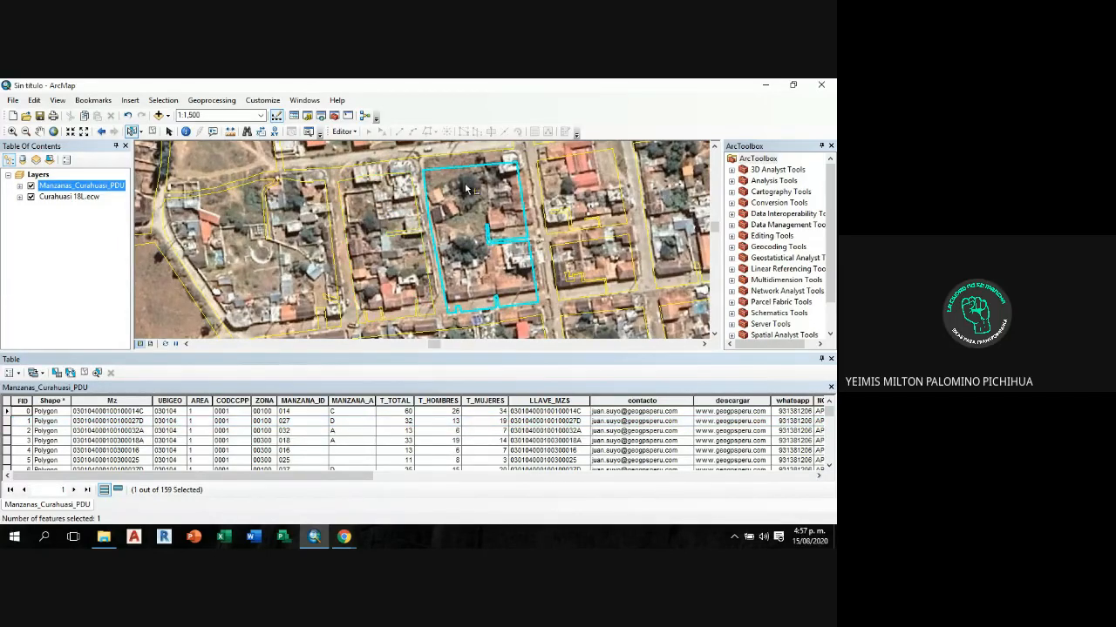
pyautogui.click(389, 202)
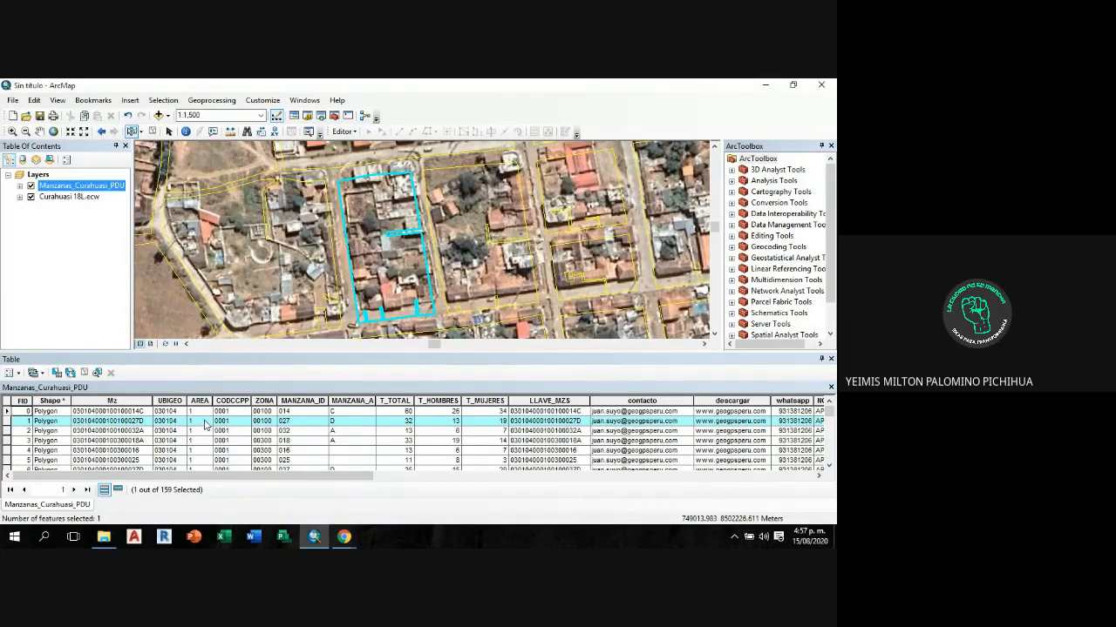
pyautogui.click(317, 231)
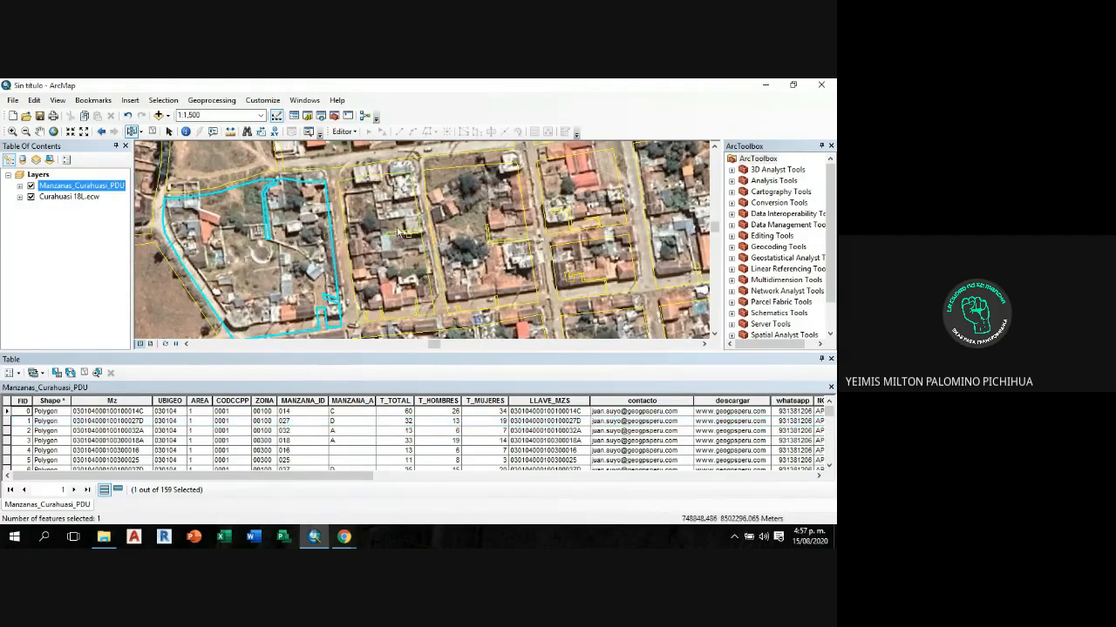
pyautogui.click(466, 230)
pyautogui.click(563, 209)
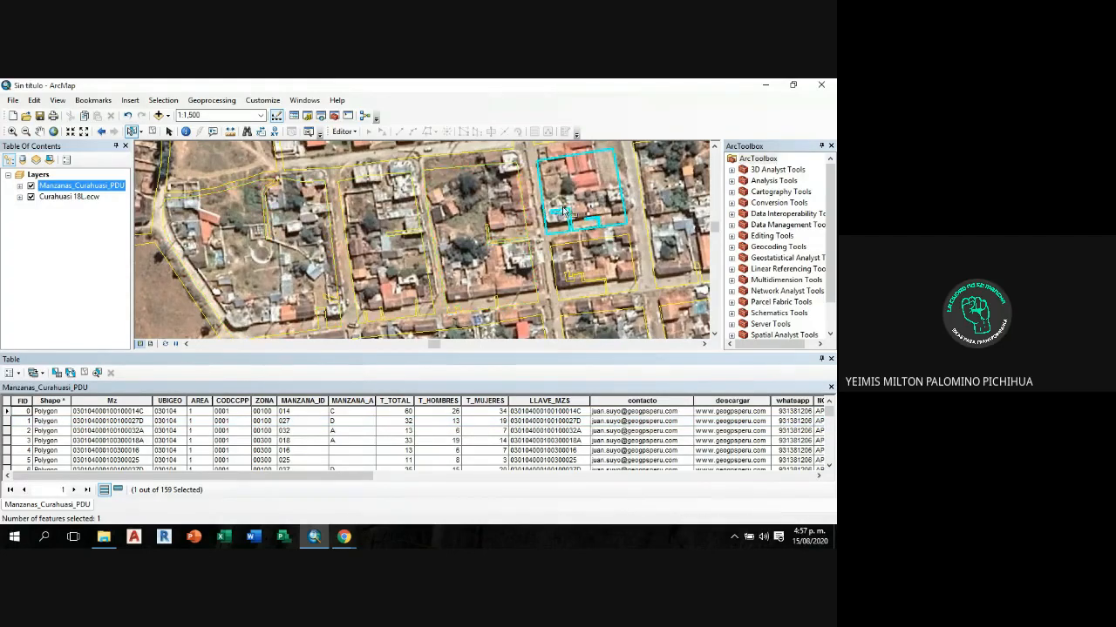
pyautogui.click(575, 275)
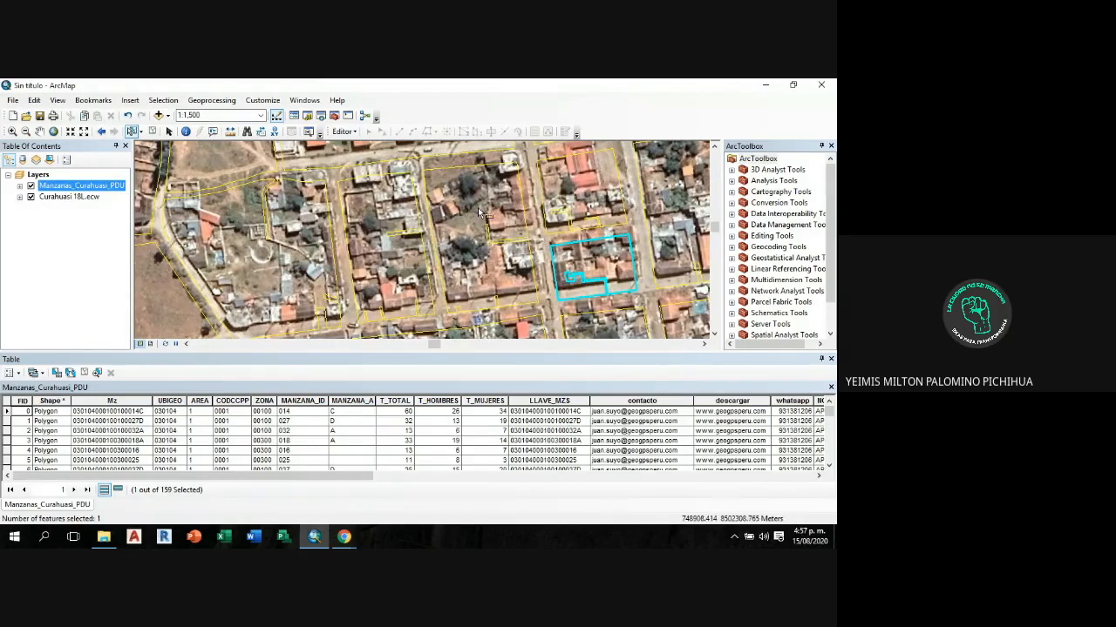
# Step: Restrict the table to selected records and review the fields of the two small eastern blocks, one block at a time, through ARCHIVO
pyautogui.click(578, 197)
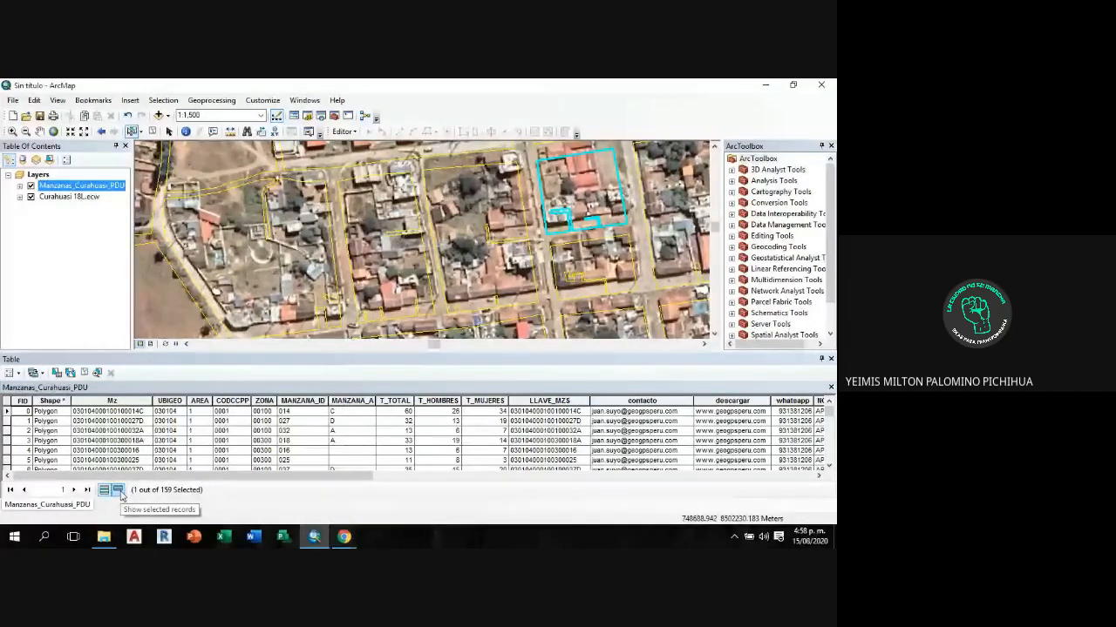
pyautogui.click(119, 491)
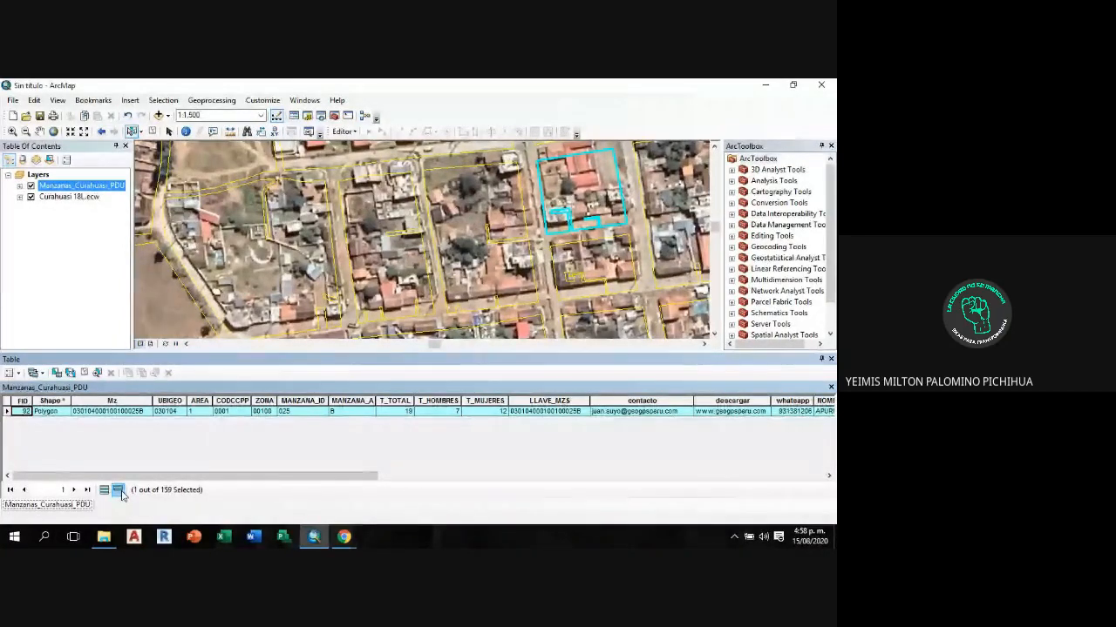
pyautogui.click(589, 264)
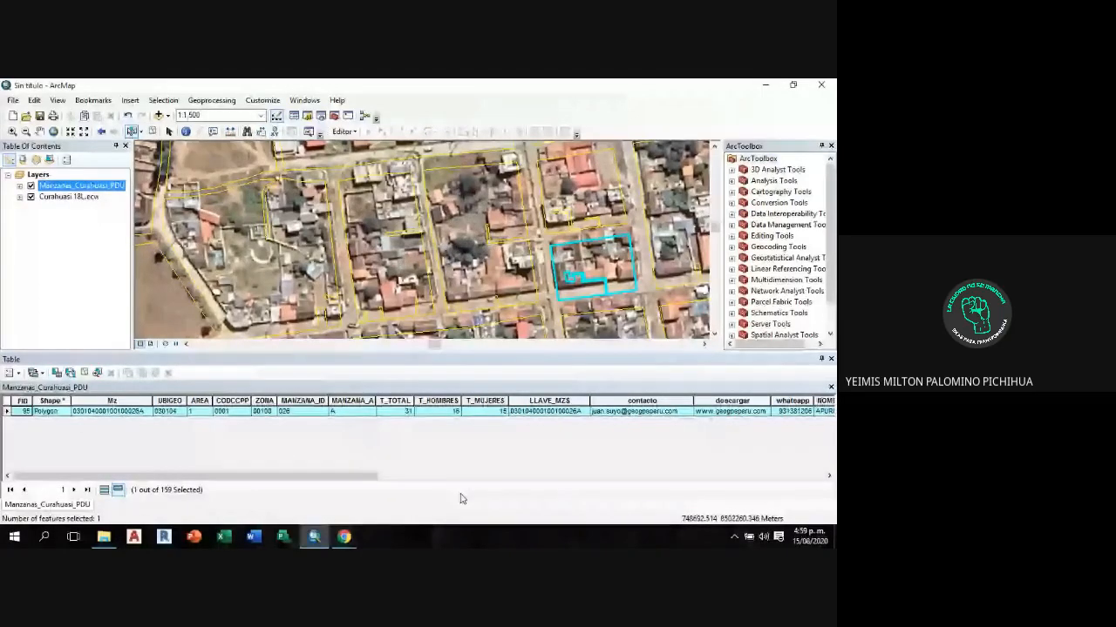
pyautogui.moveTo(283, 476); pyautogui.dragTo(729, 482)
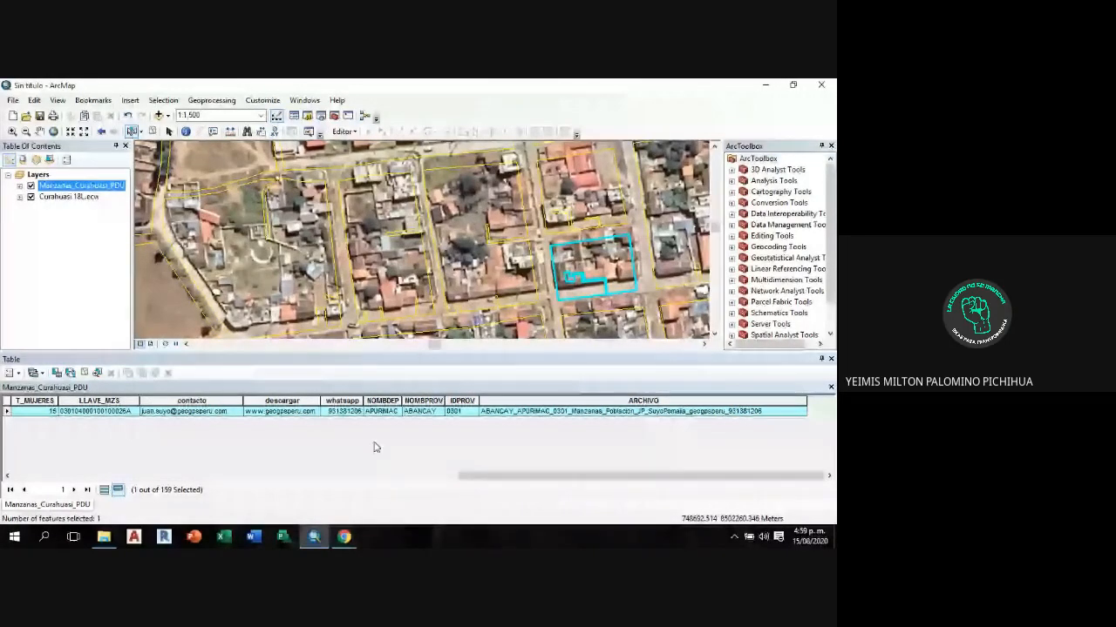
pyautogui.moveTo(546, 478); pyautogui.dragTo(80, 470)
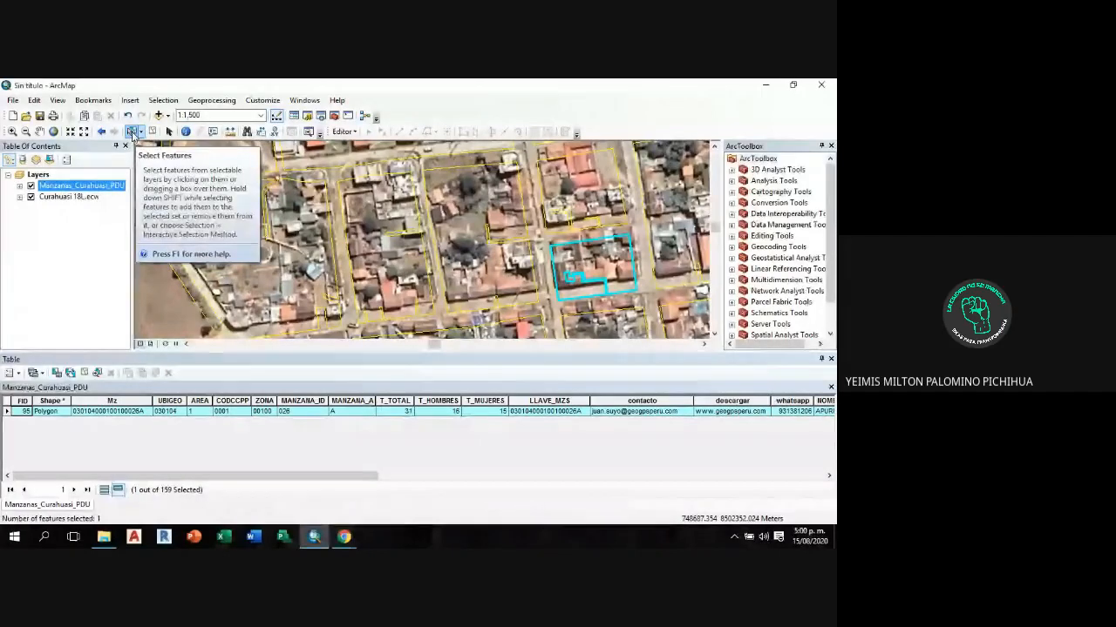
# Step: Select the five adjoining blocks together on the map, from the large western block to the small southeastern one
pyautogui.click(133, 131)
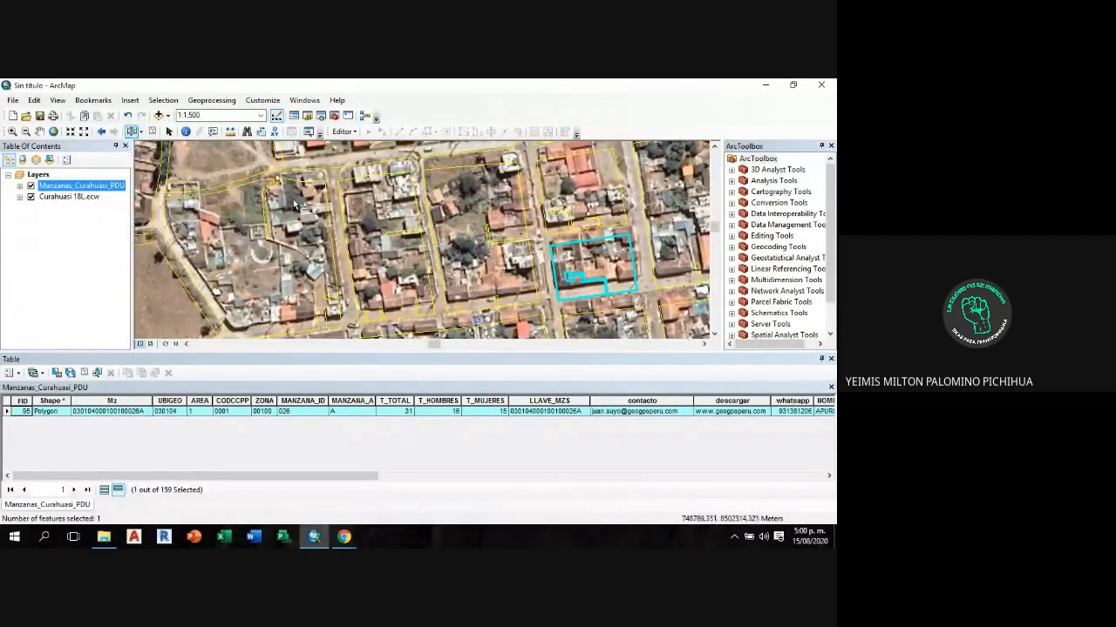
pyautogui.click(295, 205)
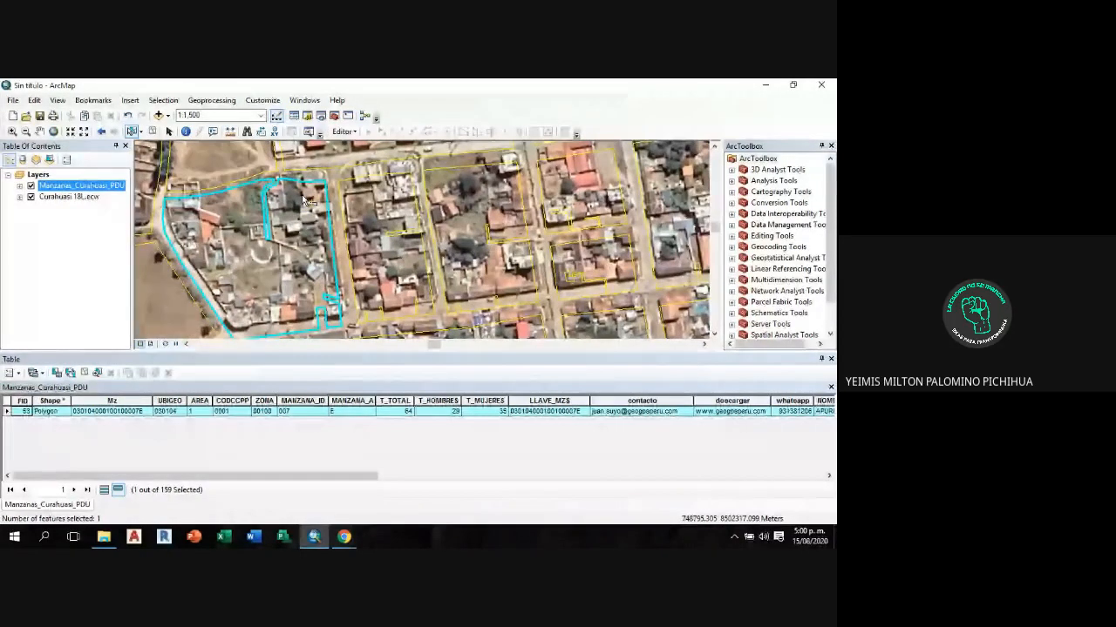
pyautogui.keyDown('shift'); pyautogui.click(377, 199); pyautogui.keyUp('shift')
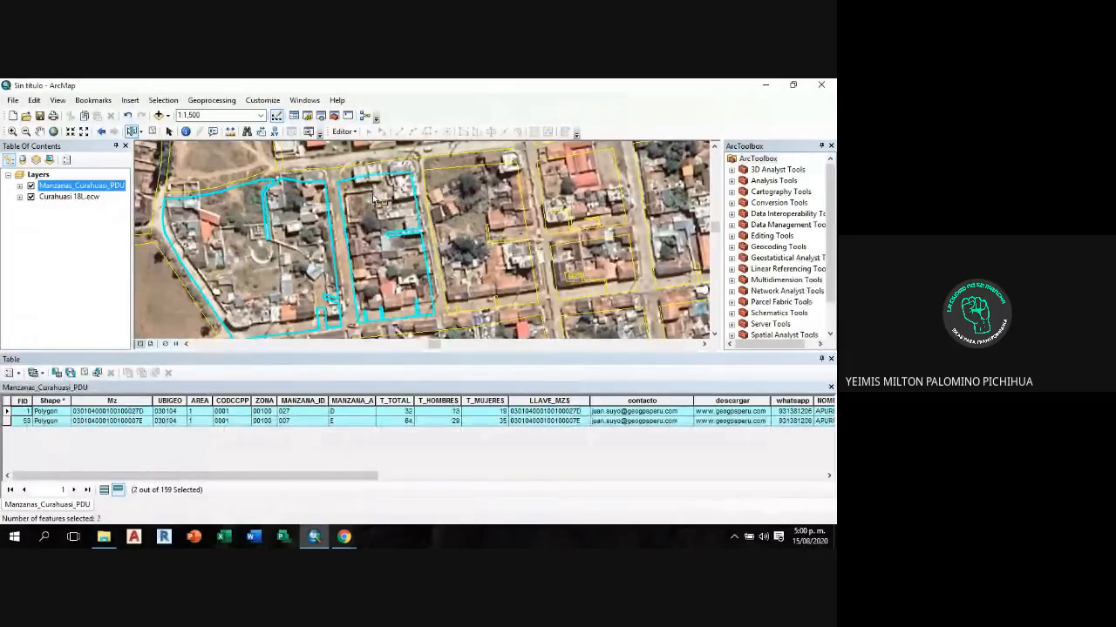
pyautogui.keyDown('shift'); pyautogui.click(446, 205); pyautogui.keyUp('shift')
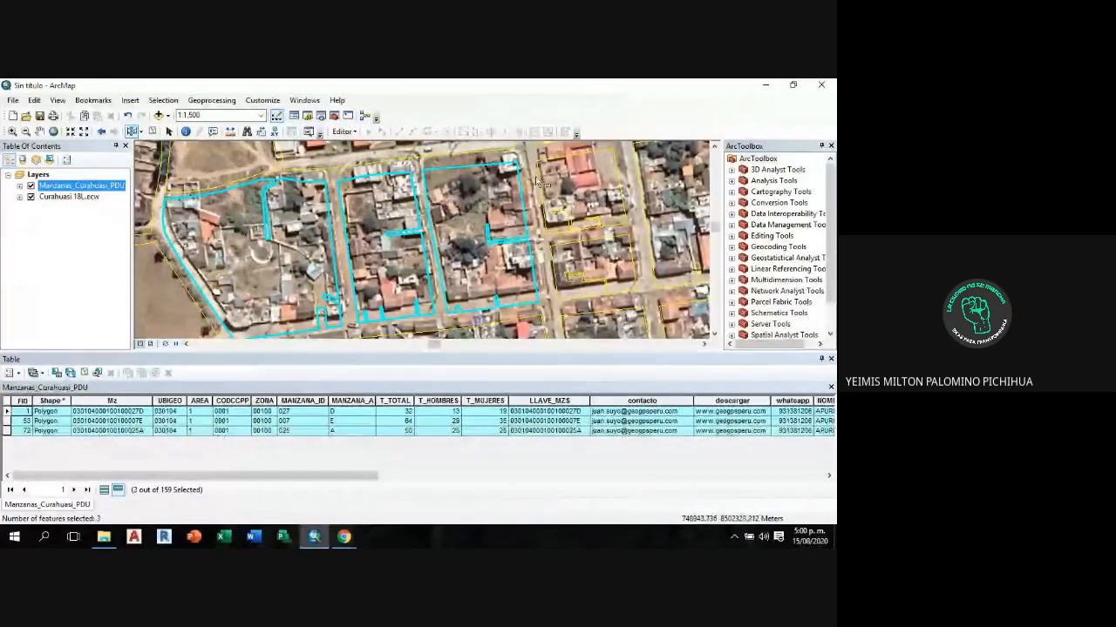
pyautogui.keyDown('shift'); pyautogui.click(584, 194); pyautogui.keyUp('shift')
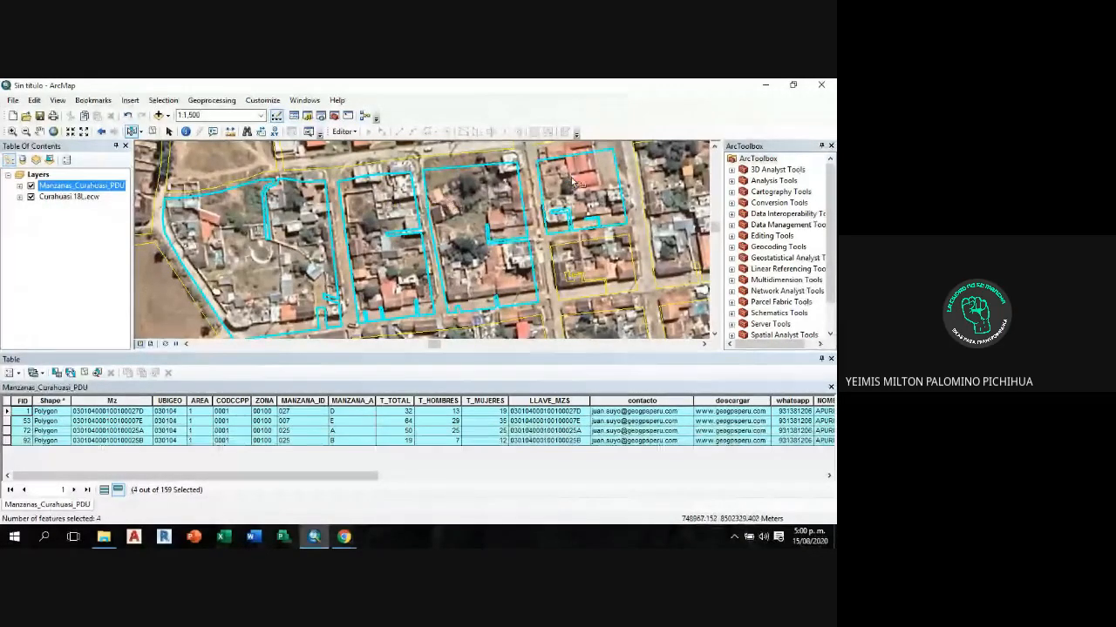
pyautogui.keyDown('shift'); pyautogui.click(597, 254); pyautogui.keyUp('shift')
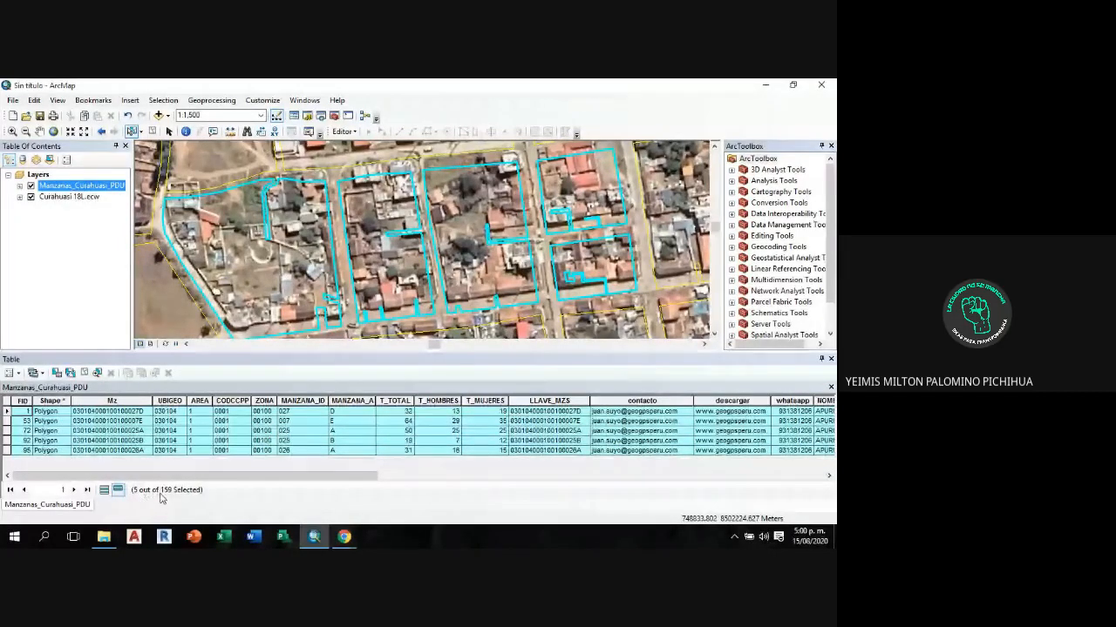
# Step: Show all records to locate the highlighted rows of the five blocks, and return to showing only the selected records
pyautogui.click(104, 491)
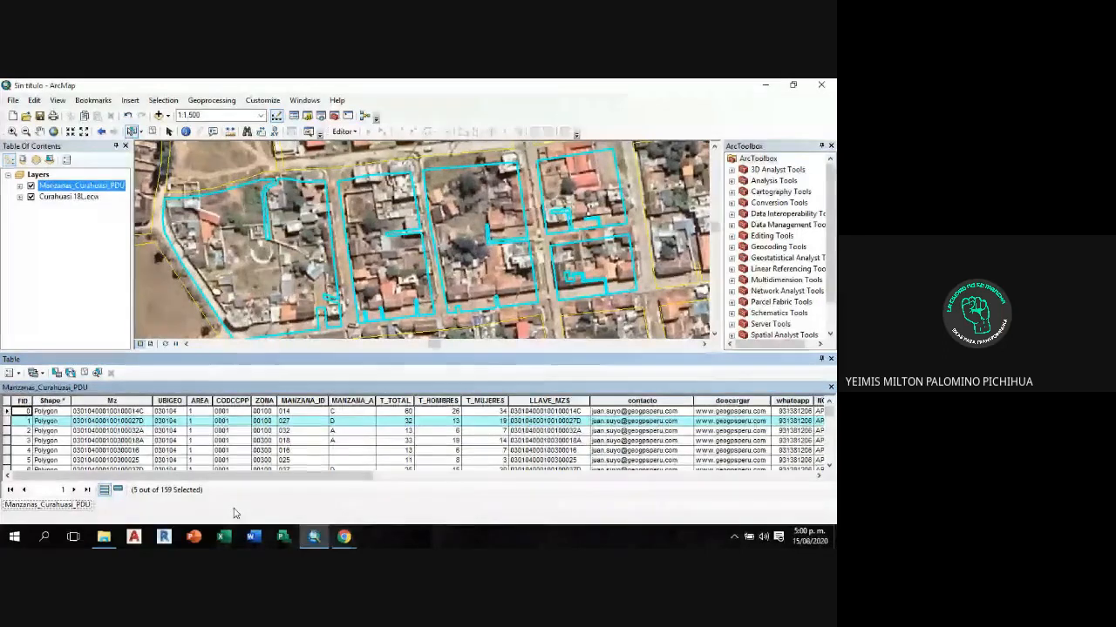
pyautogui.moveTo(830, 413); pyautogui.dragTo(831, 427)
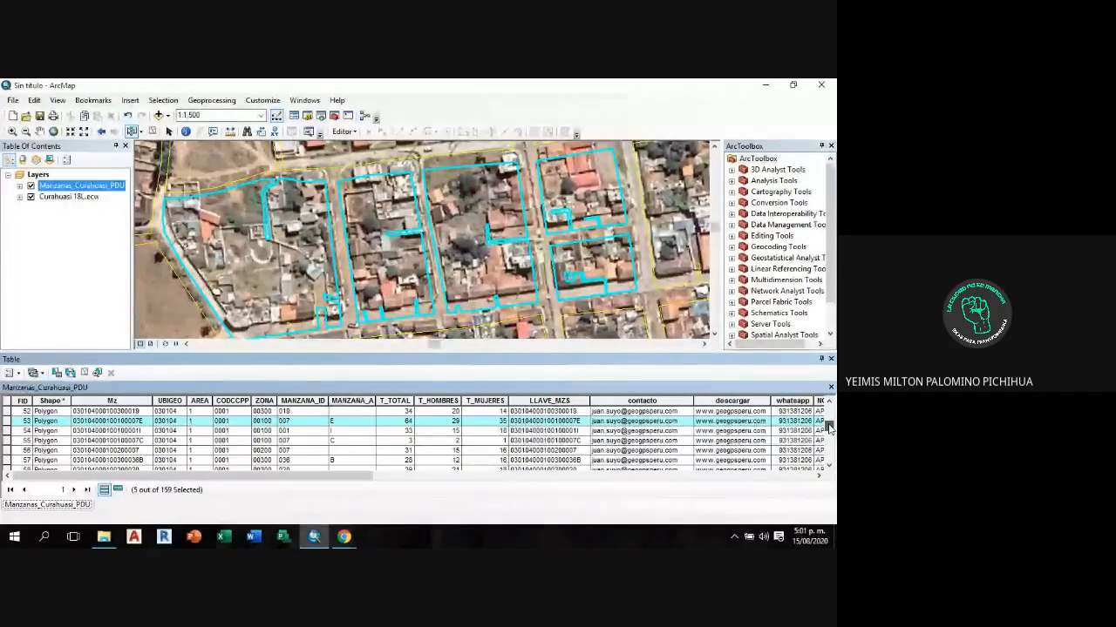
pyautogui.moveTo(829, 427); pyautogui.dragTo(831, 442)
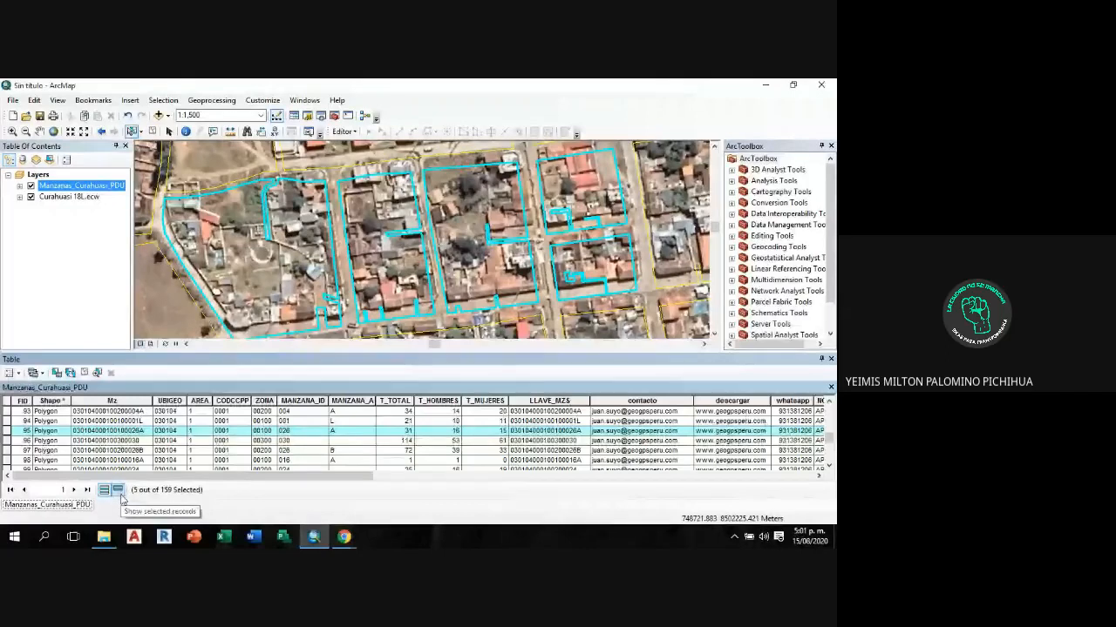
pyautogui.click(119, 492)
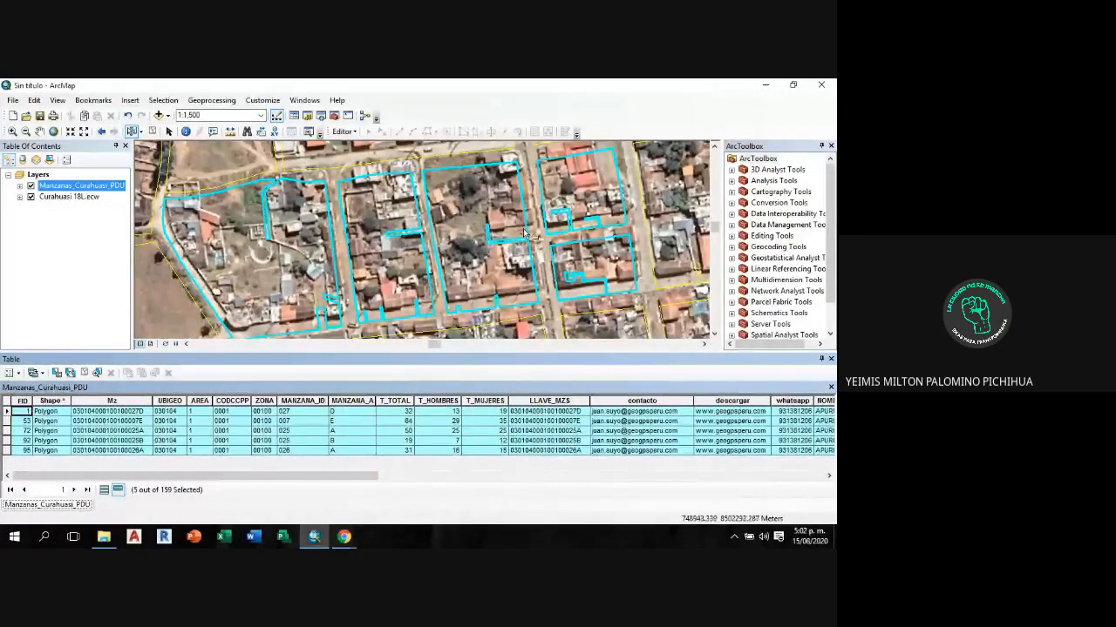
# Step: Add eight surrounding blocks to the selection with the map at 1:2,000, including the large open field to the southwest
pyautogui.moveTo(469, 261); pyautogui.dragTo(467, 248)
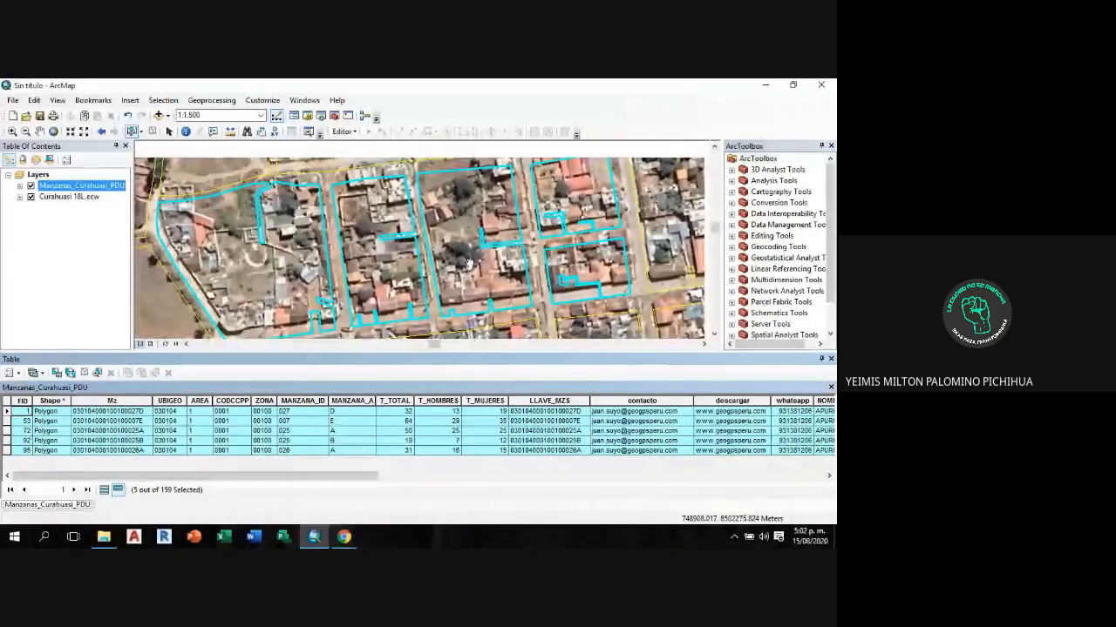
pyautogui.scroll(1, 467, 245)
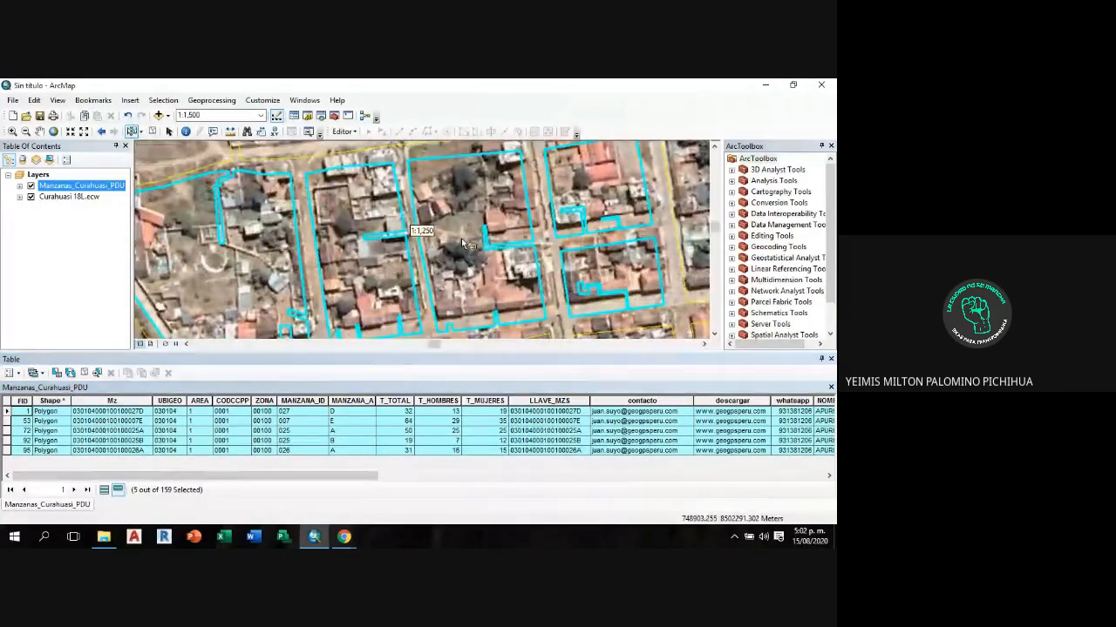
pyautogui.scroll(-2, 466, 245)
pyautogui.moveTo(447, 231)
pyautogui.mouseDown()
pyautogui.moveTo(453, 222)
pyautogui.moveTo(462, 233)
pyautogui.mouseUp()
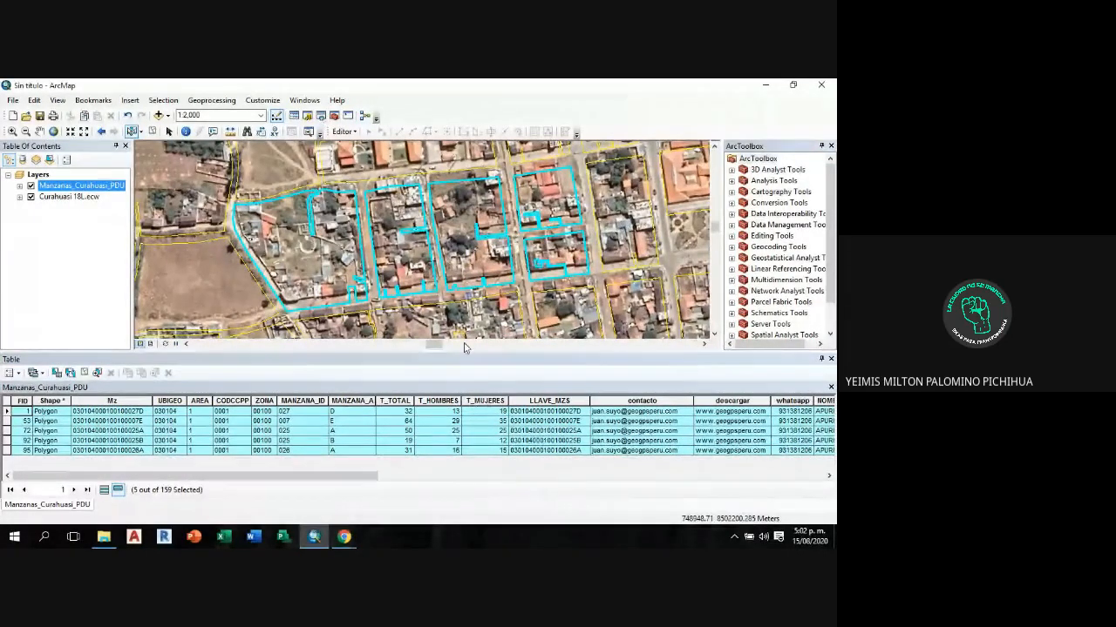
pyautogui.keyDown('shift'); pyautogui.click(234, 270); pyautogui.keyUp('shift')
pyautogui.keyDown('shift'); pyautogui.click(265, 169); pyautogui.keyUp('shift')
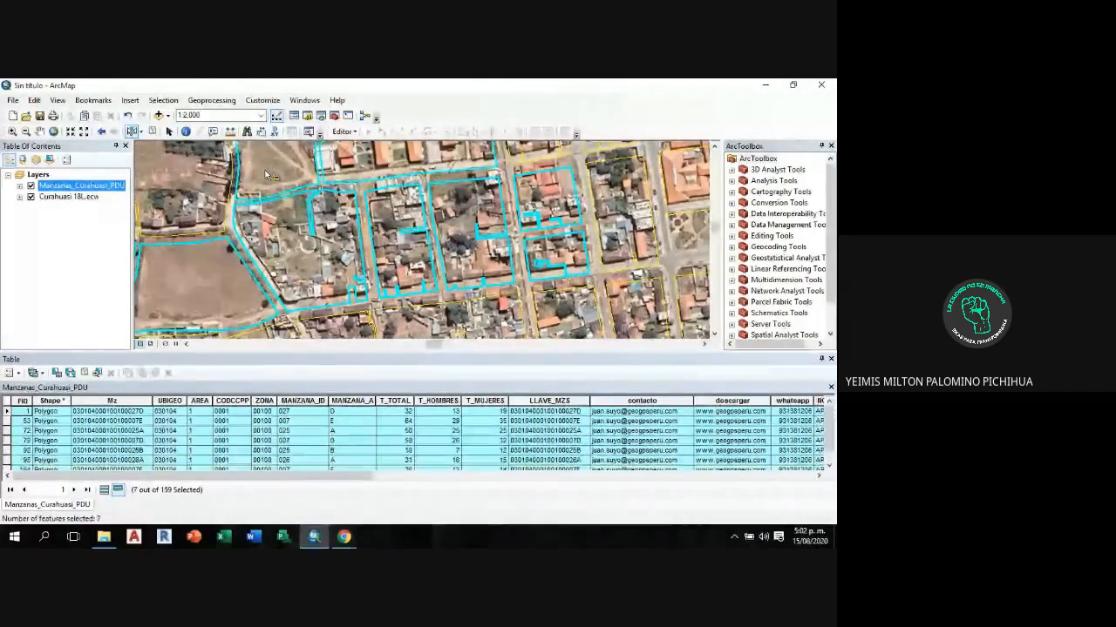
pyautogui.keyDown('shift'); pyautogui.click(539, 155); pyautogui.keyUp('shift')
pyautogui.keyDown('shift'); pyautogui.click(612, 183); pyautogui.keyUp('shift')
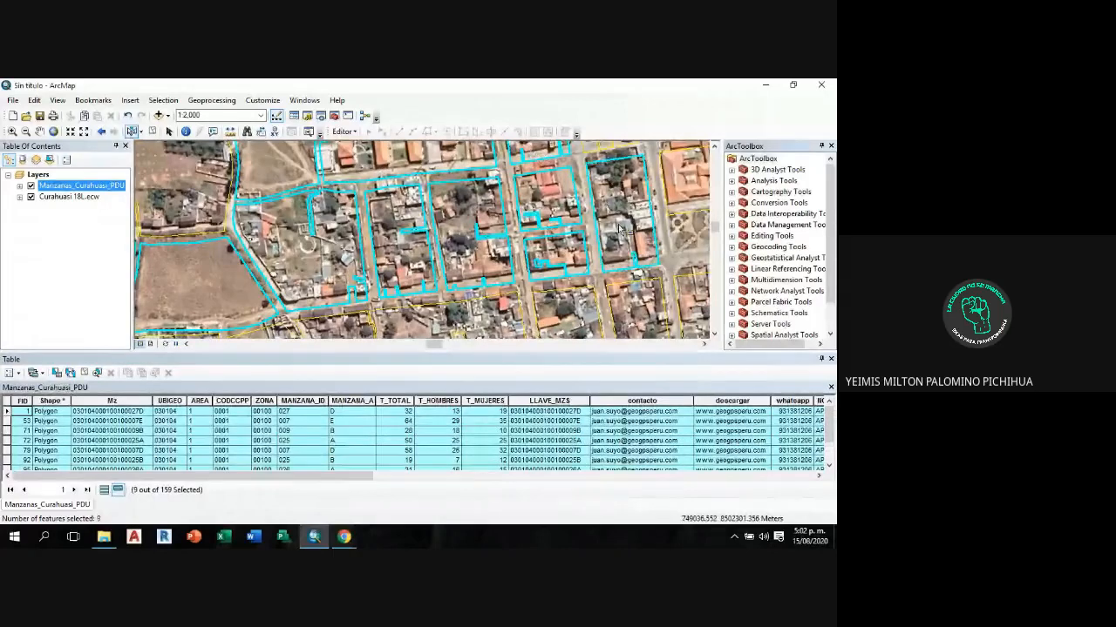
pyautogui.keyDown('shift'); pyautogui.click(636, 300); pyautogui.keyUp('shift')
pyautogui.keyDown('shift'); pyautogui.click(578, 315); pyautogui.keyUp('shift')
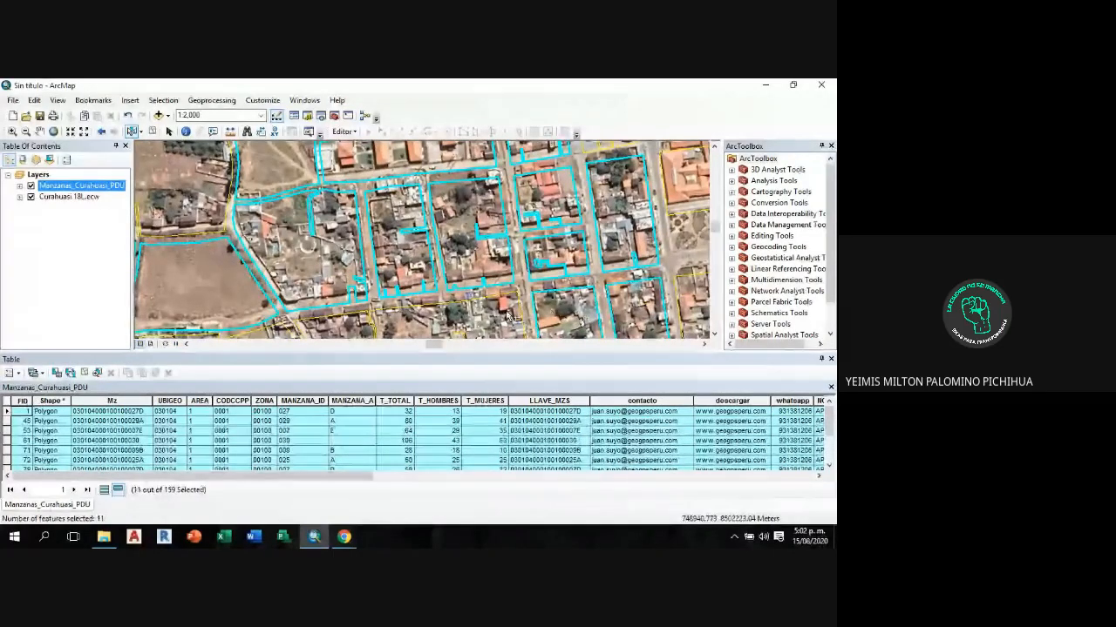
pyautogui.keyDown('shift'); pyautogui.click(470, 321); pyautogui.keyUp('shift')
pyautogui.keyDown('shift'); pyautogui.click(203, 209); pyautogui.keyUp('shift')
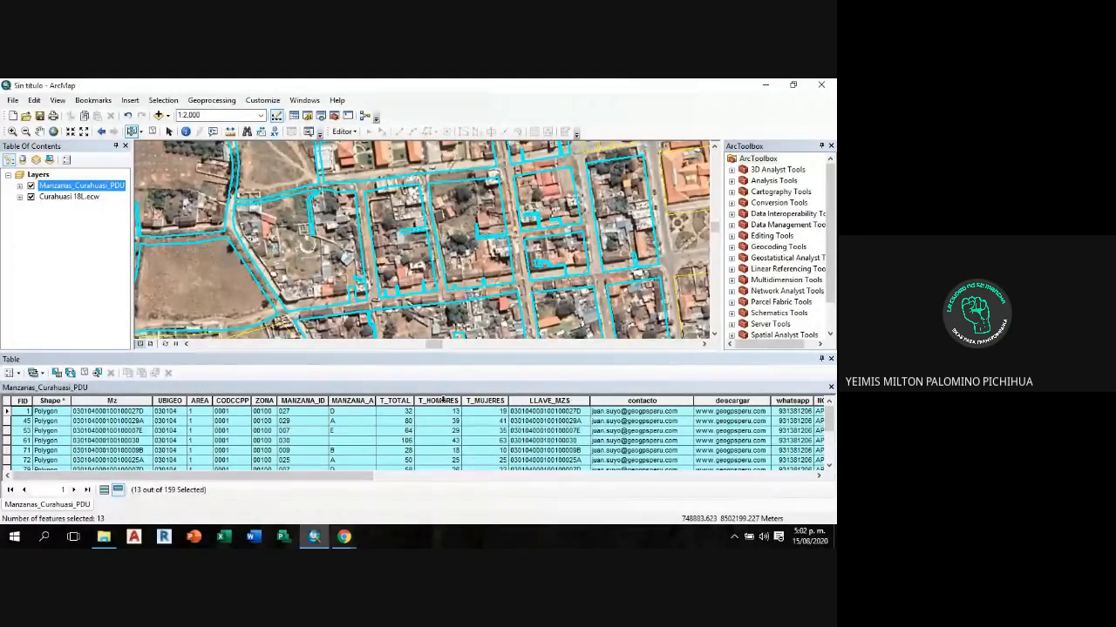
# Step: Show all records in the table again and clear the block selection
pyautogui.click(104, 490)
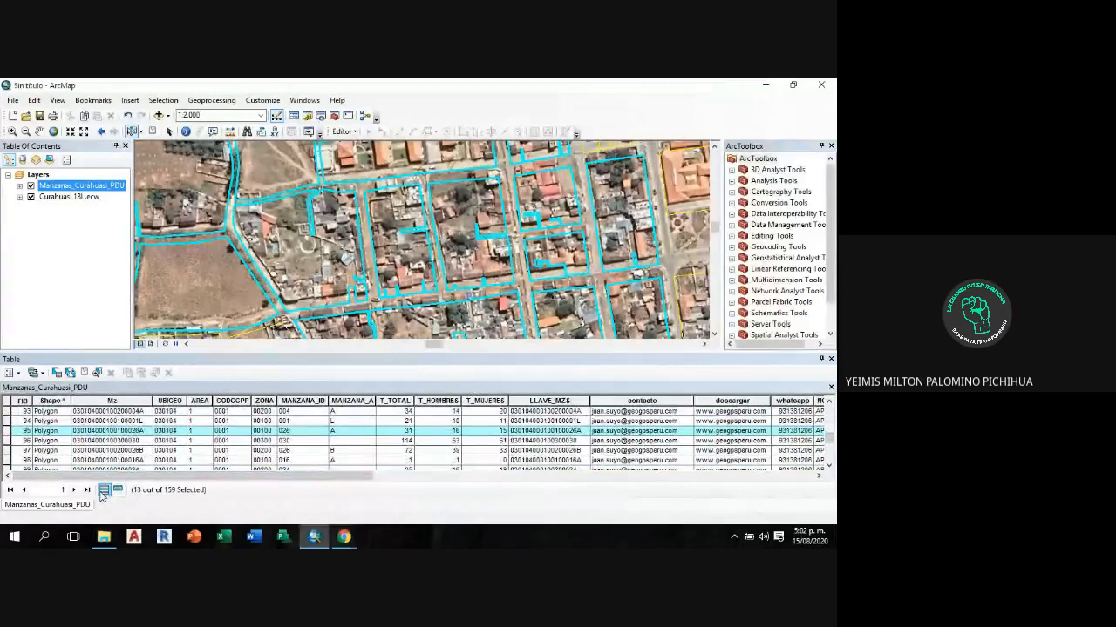
pyautogui.click(677, 237)
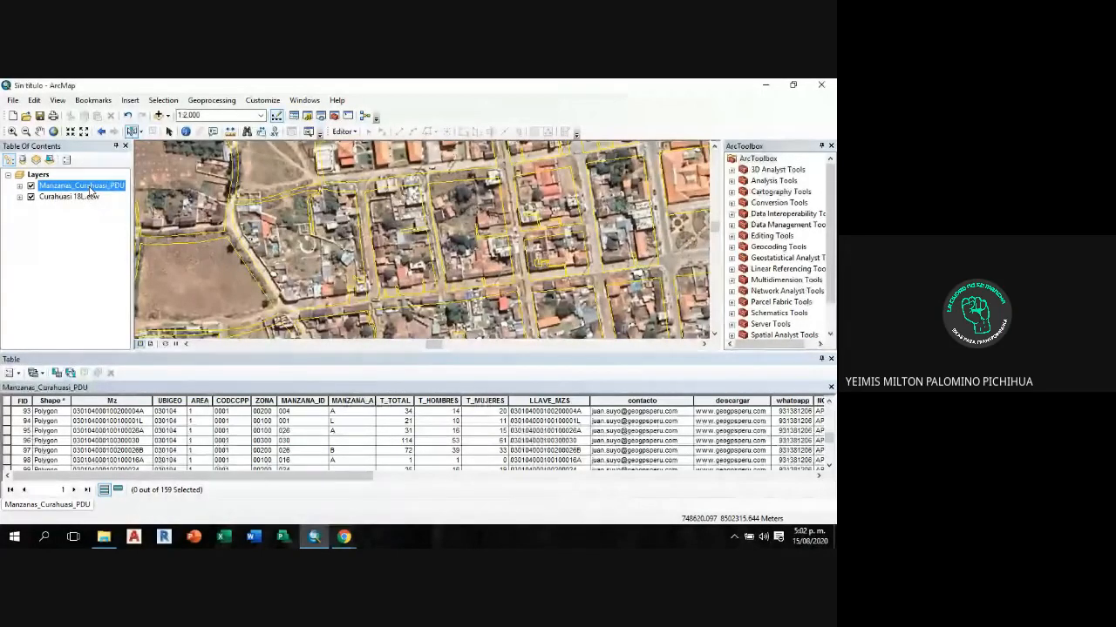
# Step: Open the Manzanas_Curahuasi_PDU attribute table again and select all features of that layer
pyautogui.rightClick(91, 191)
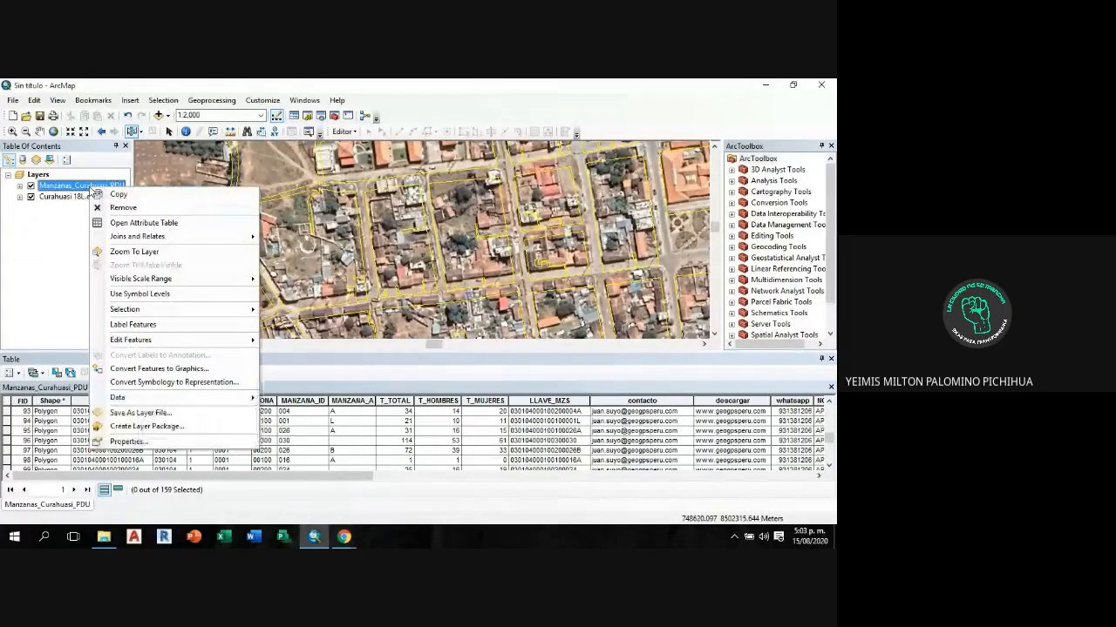
pyautogui.click(147, 224)
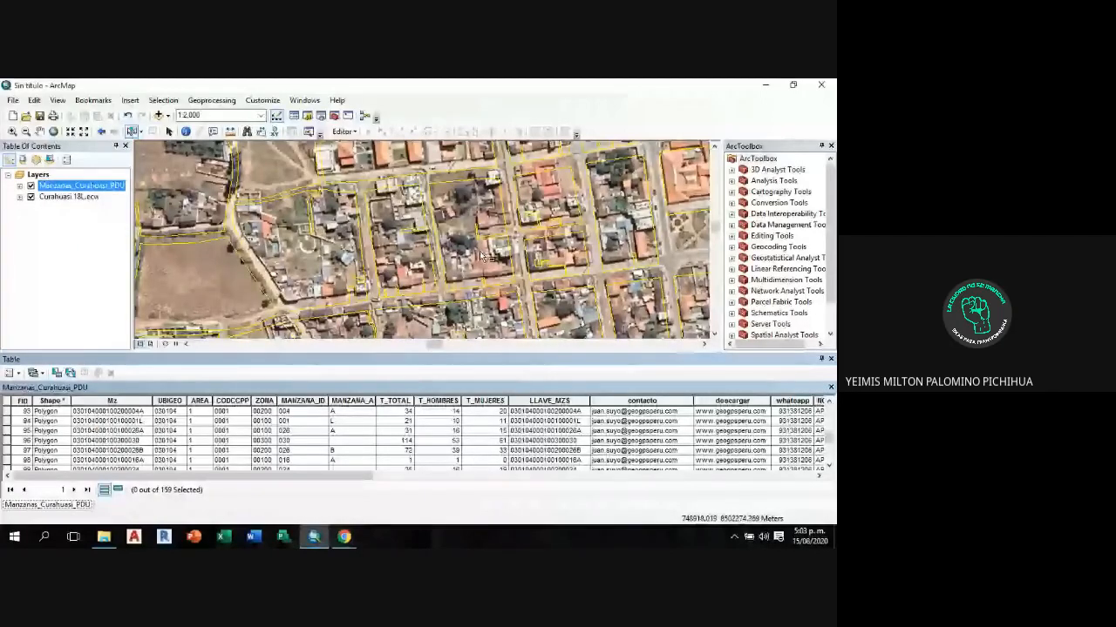
pyautogui.rightClick(94, 190)
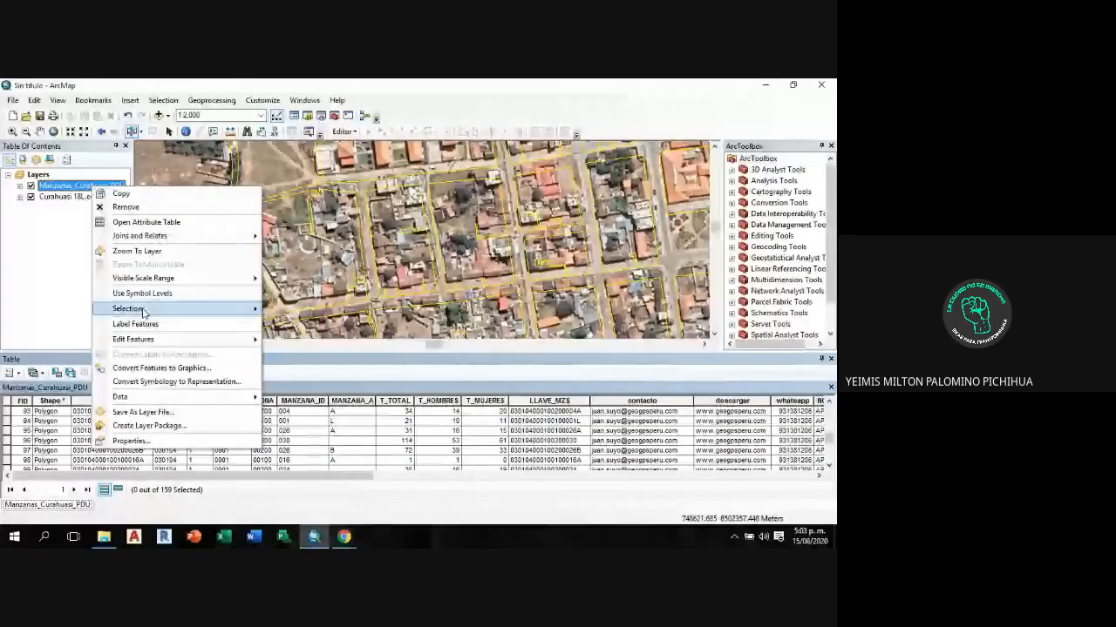
pyautogui.moveTo(155, 314)
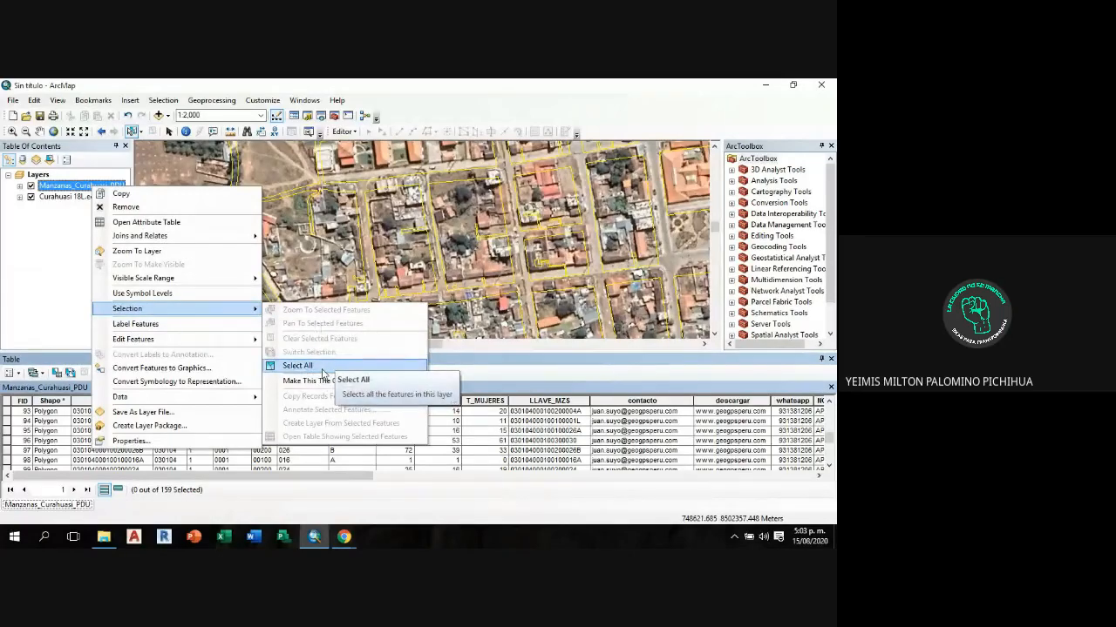
pyautogui.click(322, 368)
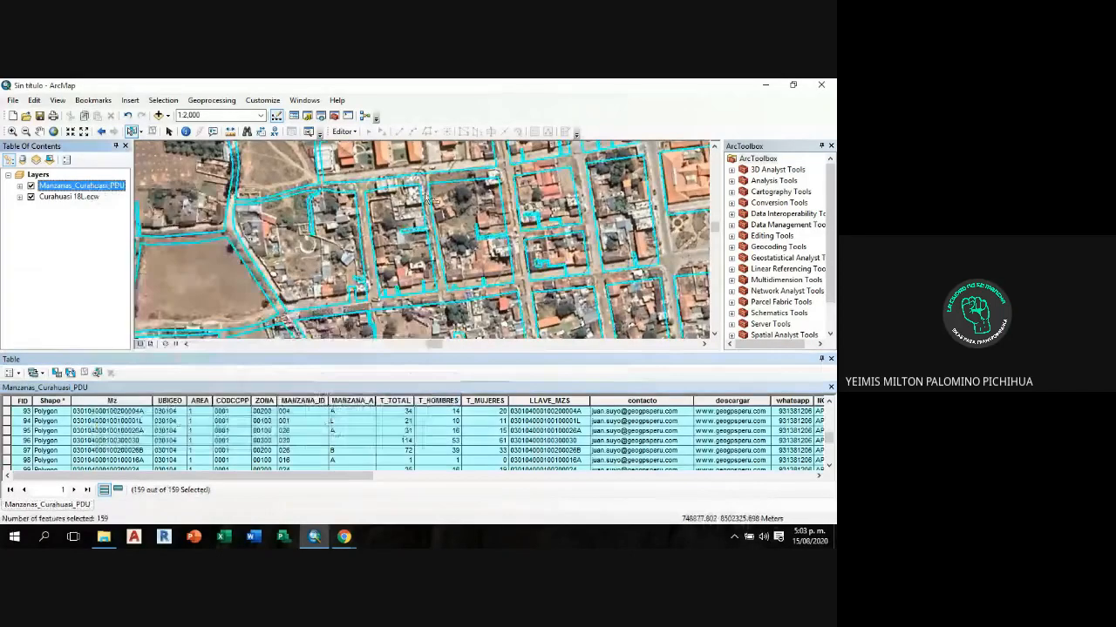
# Step: Make Manzanas_Curahuasi_PDU the only selectable layer
pyautogui.rightClick(98, 186)
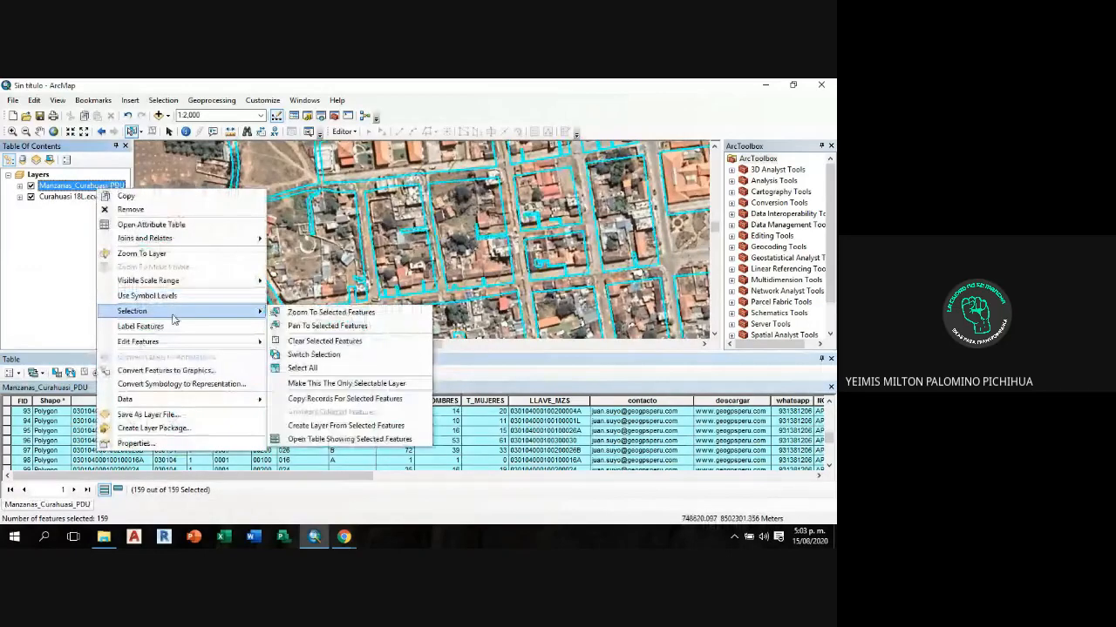
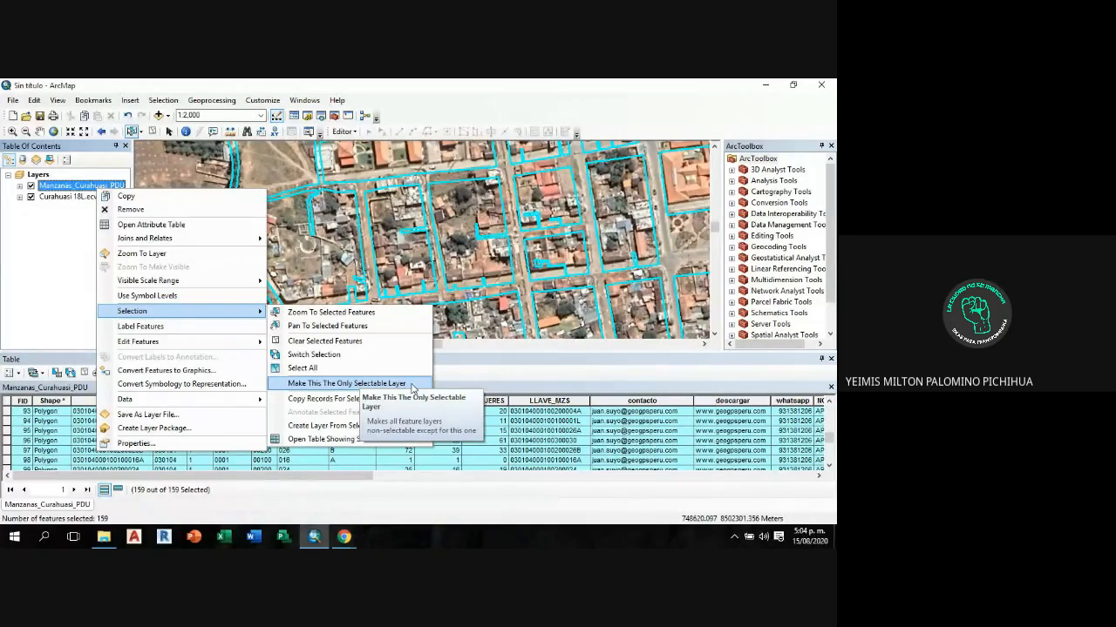
pyautogui.click(76, 189)
pyautogui.rightClick(73, 186)
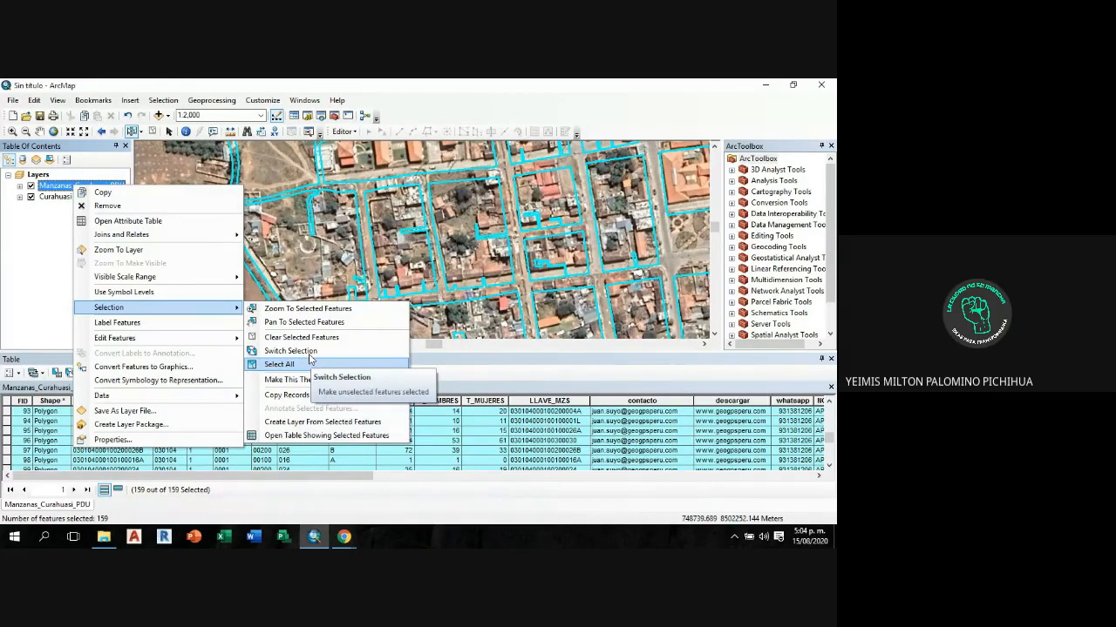
pyautogui.click(342, 384)
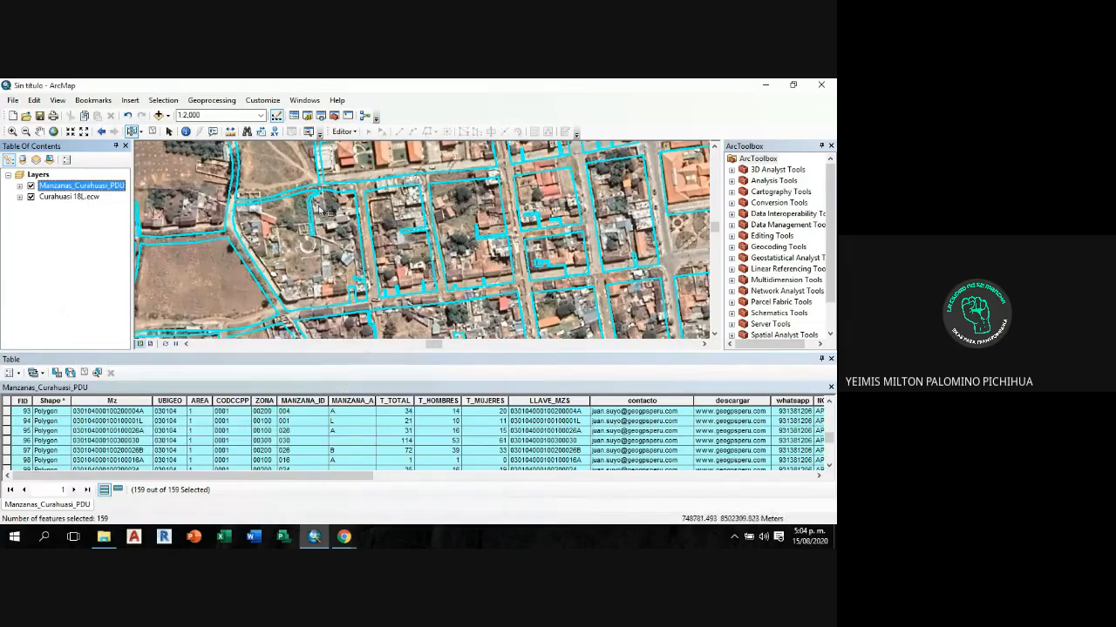
# Step: Select only the large northwestern block around the school buildings, and clear the selection with the map at 1:8,000
pyautogui.click(294, 172)
pyautogui.moveTo(523, 210); pyautogui.dragTo(449, 292)
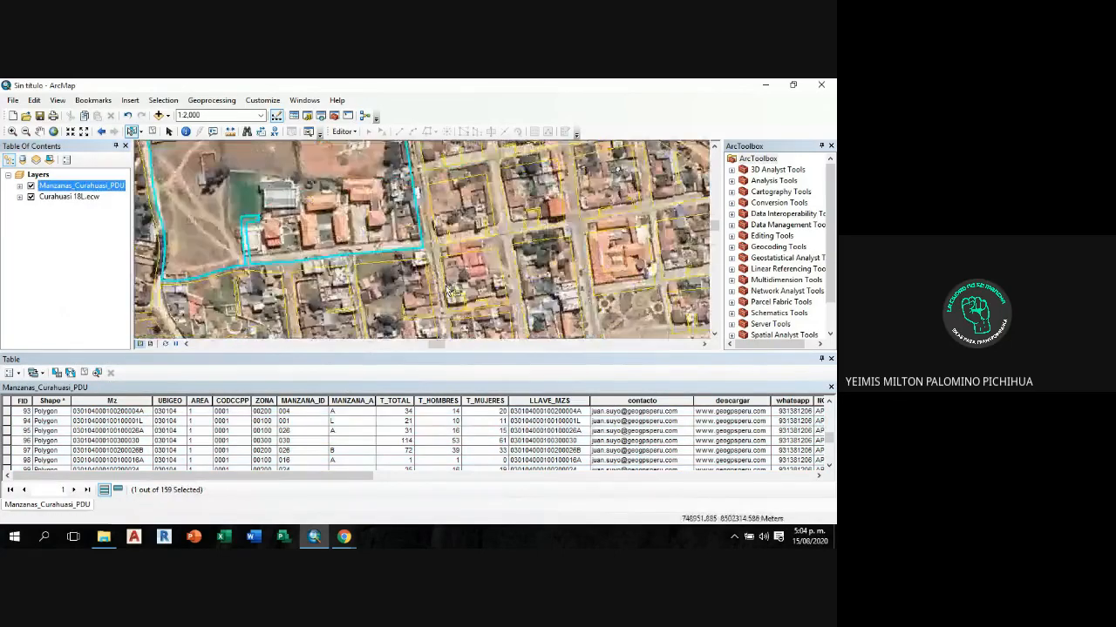
pyautogui.scroll(3, 451, 292)
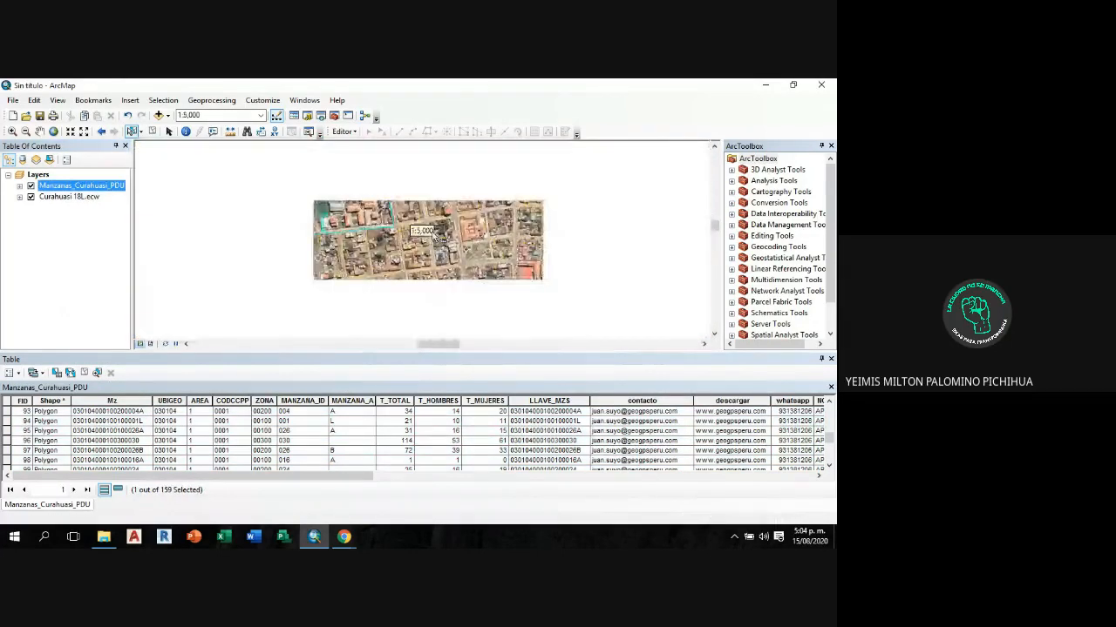
pyautogui.scroll(2, 435, 237)
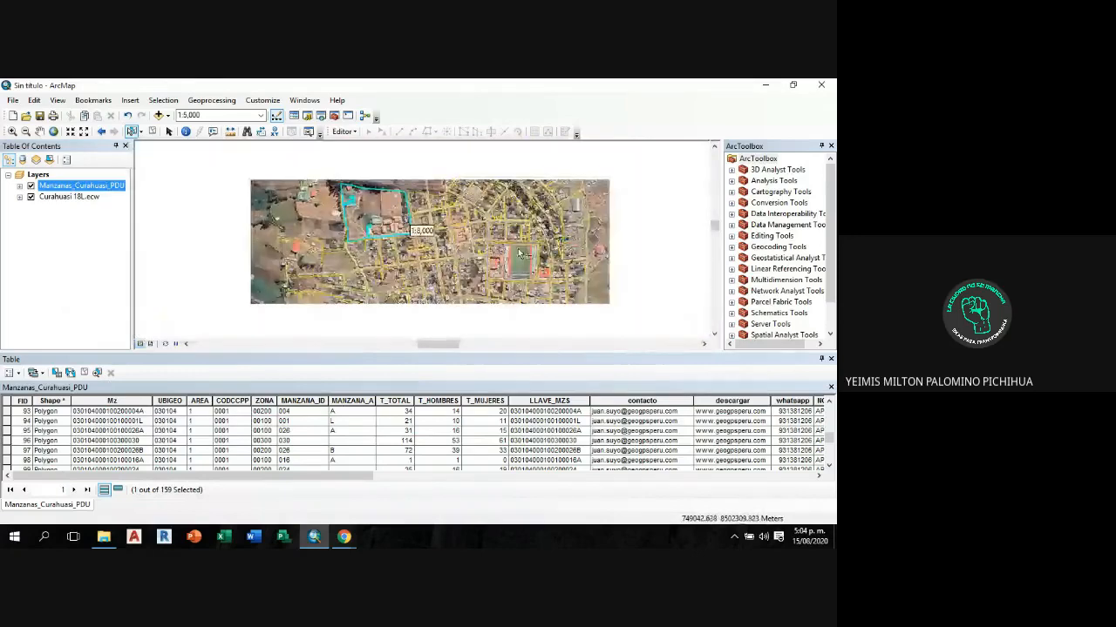
pyautogui.click(637, 203)
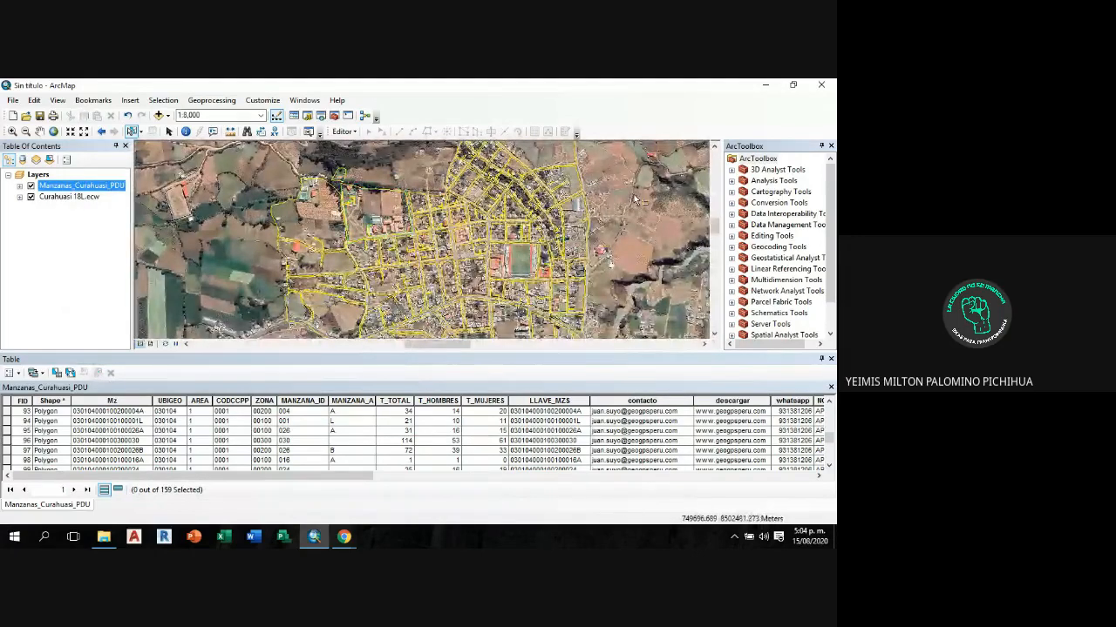
# Step: Try several box selections across the northern town blocks from the eastern fields westward, and clear the selection
pyautogui.moveTo(634, 195); pyautogui.dragTo(414, 296)
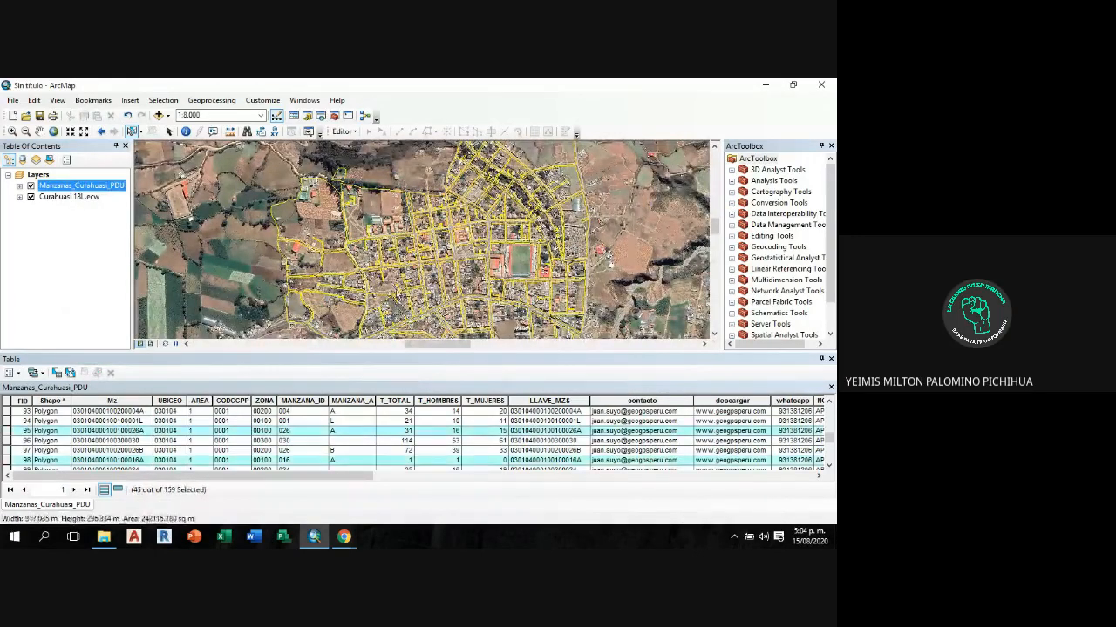
pyautogui.click(642, 193)
pyautogui.moveTo(642, 193); pyautogui.dragTo(272, 244)
pyautogui.click(636, 198)
pyautogui.click(634, 235)
pyautogui.moveTo(634, 237); pyautogui.dragTo(237, 297)
pyautogui.click(625, 243)
pyautogui.moveTo(624, 243); pyautogui.dragTo(242, 247)
pyautogui.click(629, 277)
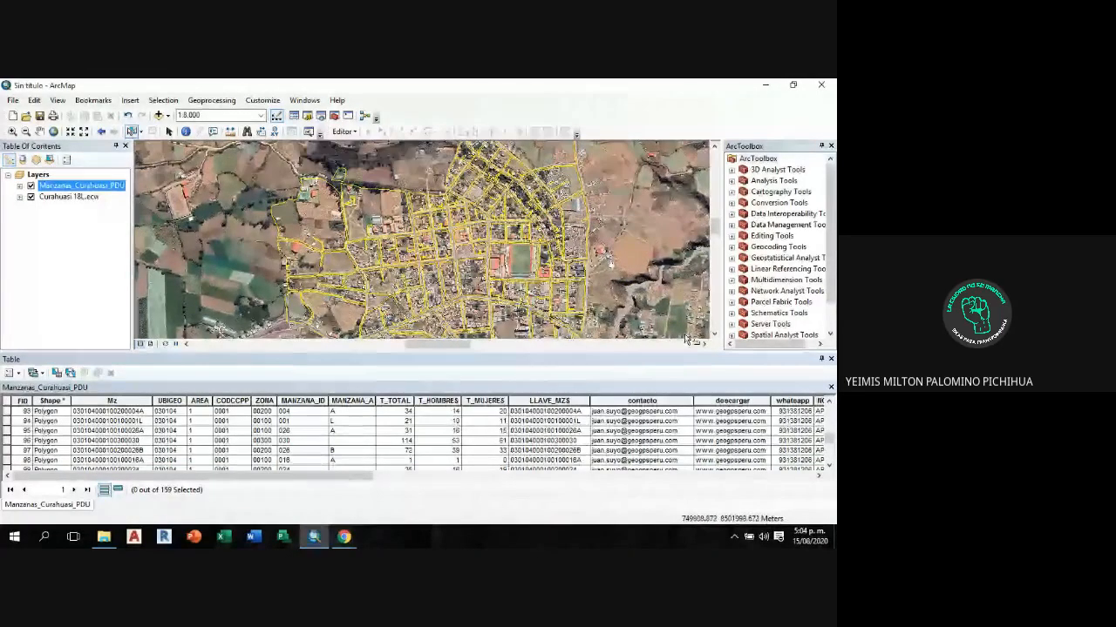
# Step: Close the attribute table to give the map the full window height
pyautogui.click(831, 358)
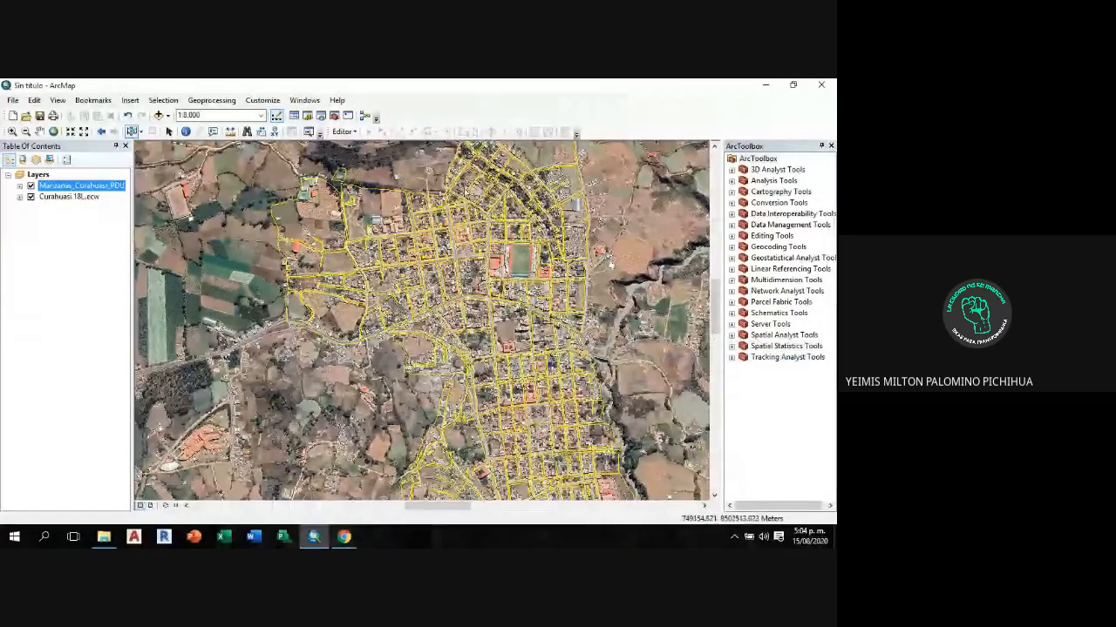
pyautogui.moveTo(492, 243); pyautogui.dragTo(459, 262)
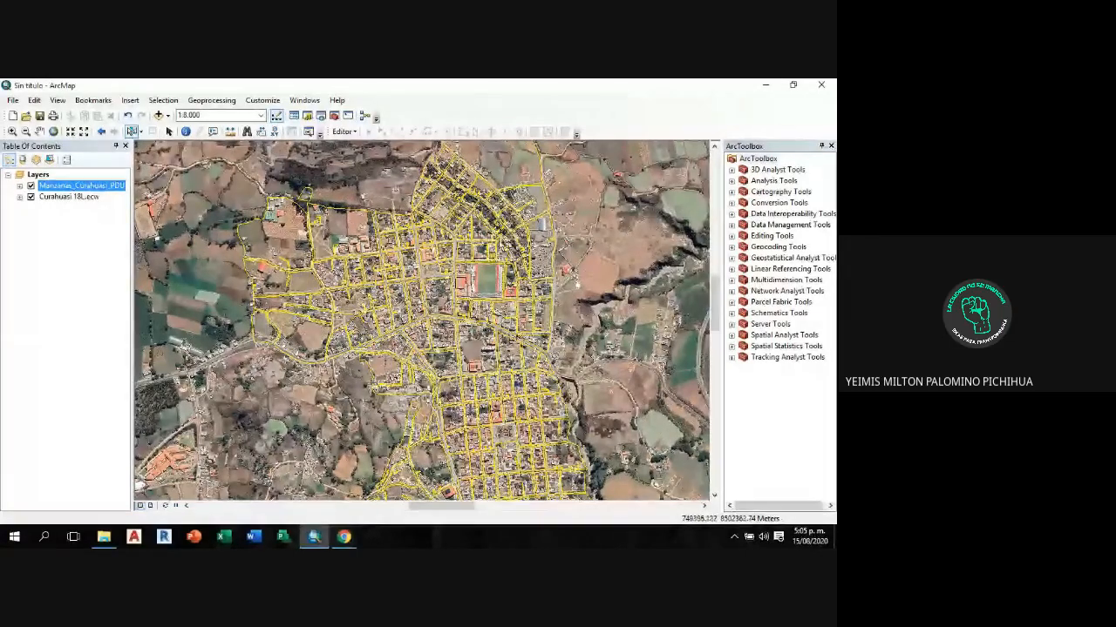
pyautogui.moveTo(540, 252); pyautogui.dragTo(537, 289)
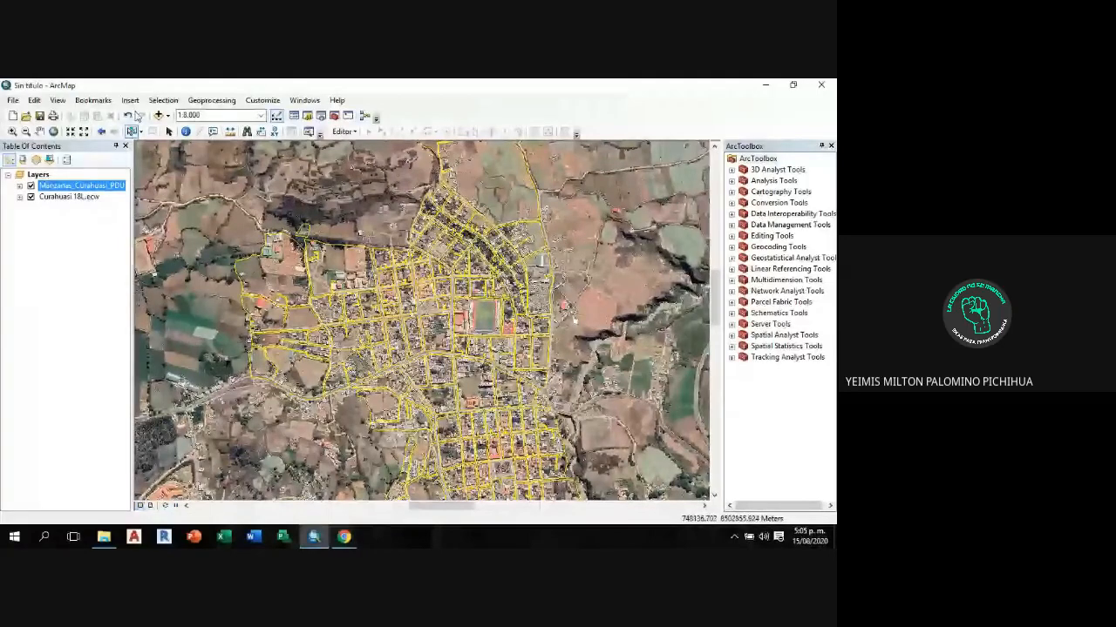
# Step: Add the road network shapefile Red_vial_prueba_cura.shp from the SHAPES PDU folder to the map
pyautogui.click(159, 117)
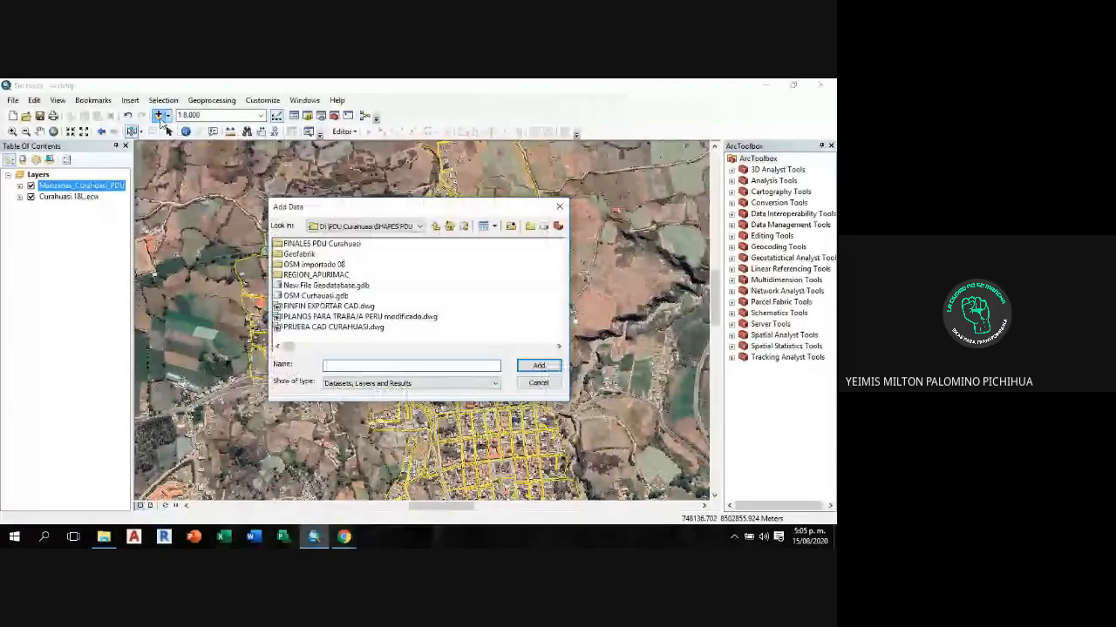
pyautogui.click(559, 348)
pyautogui.click(558, 348)
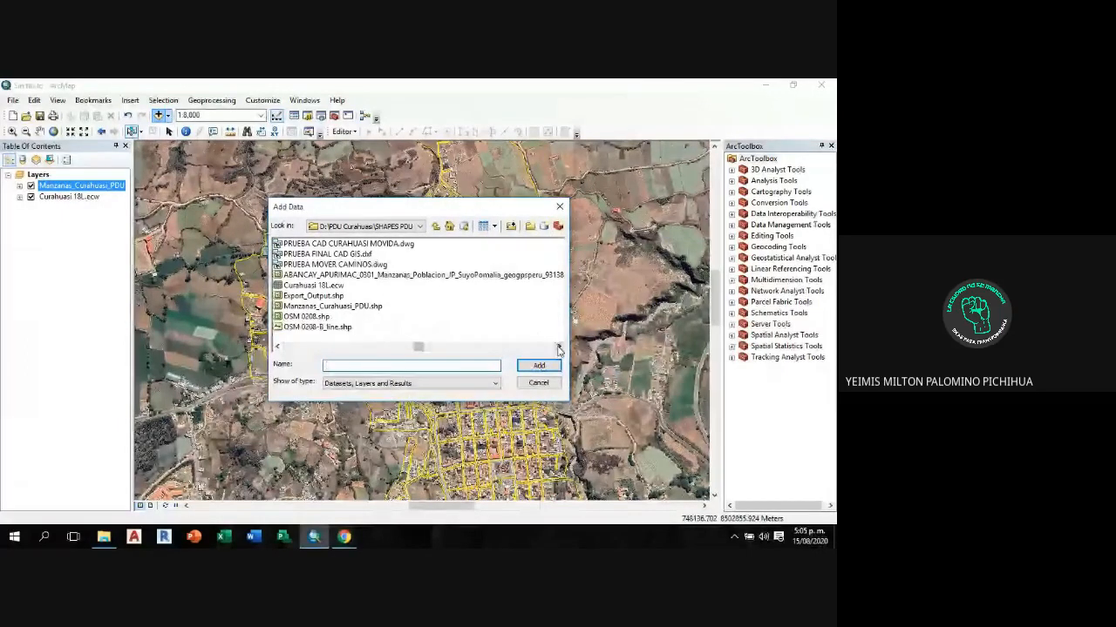
pyautogui.click(558, 347)
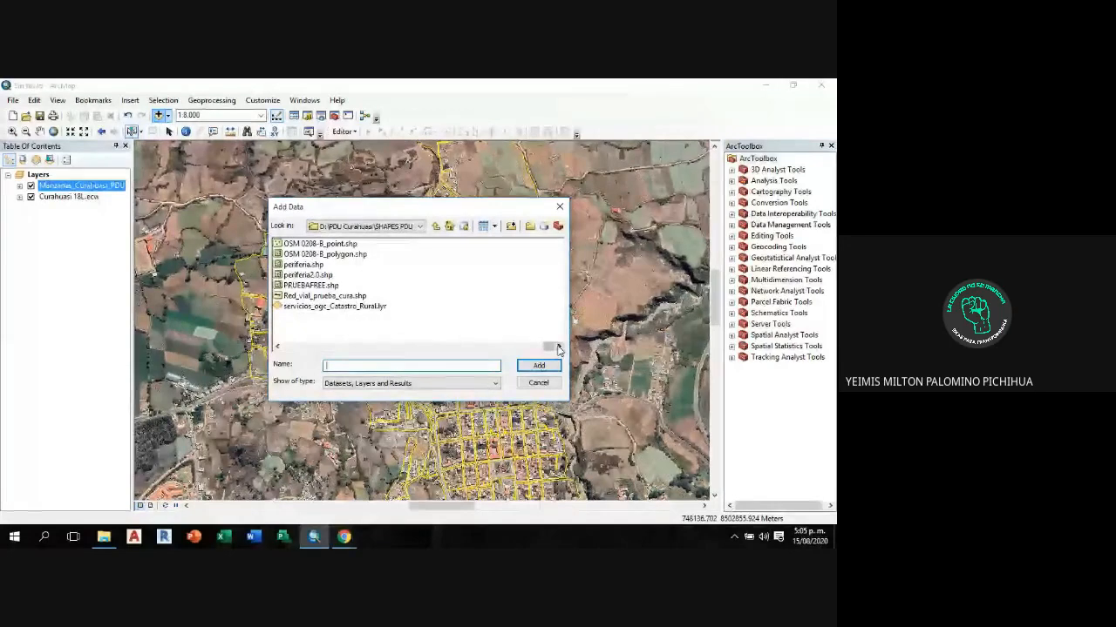
pyautogui.click(344, 297)
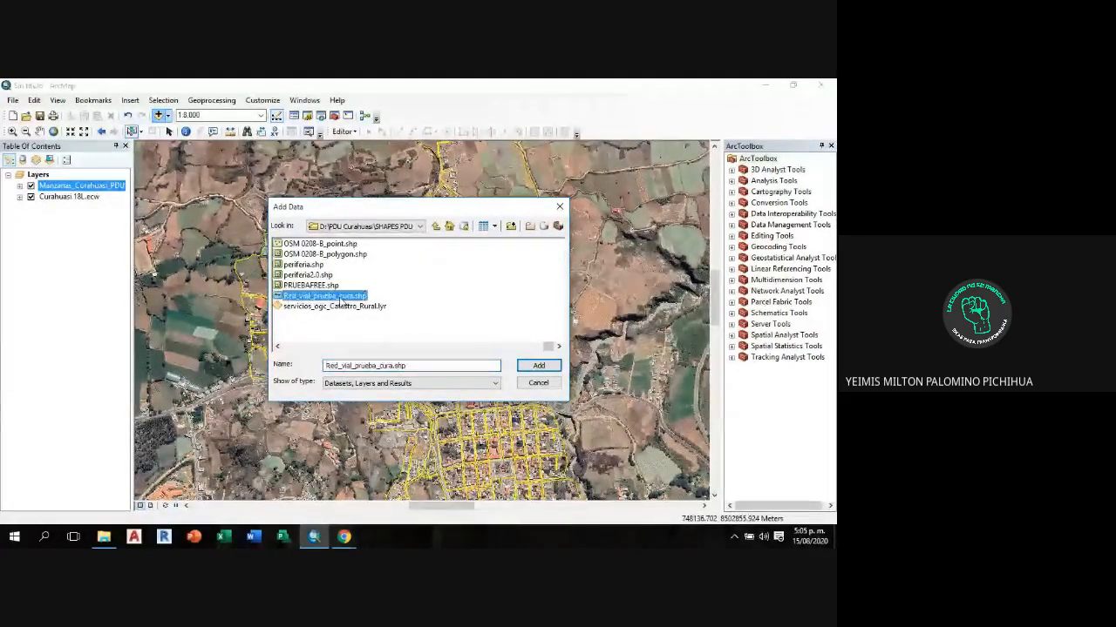
pyautogui.click(539, 367)
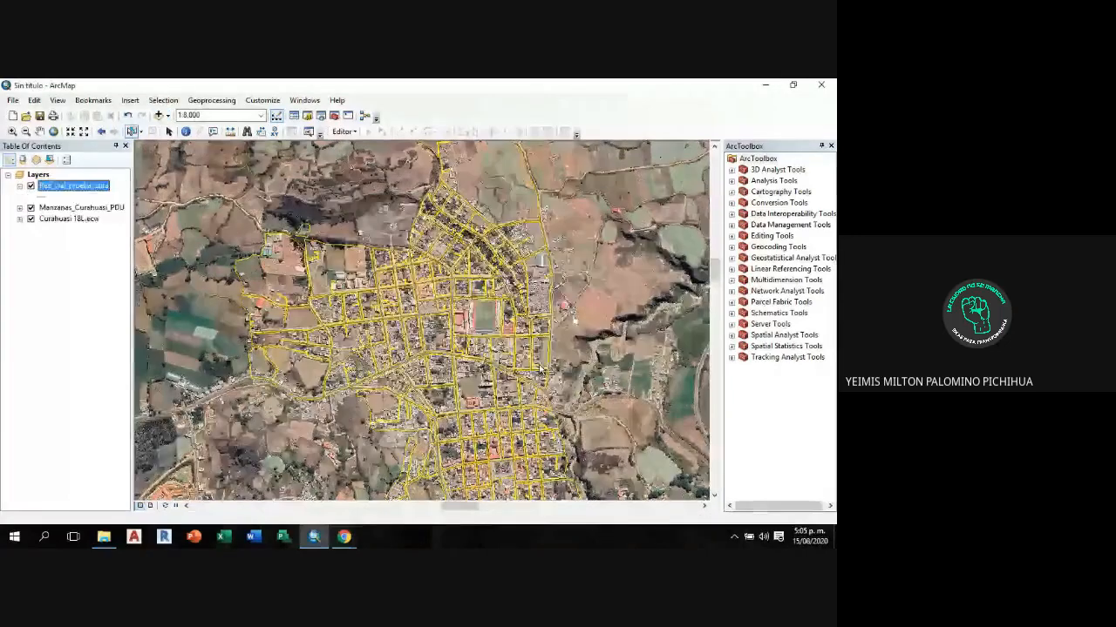
# Step: Apply the ESRI Highway line symbol to the Red_vial_prueba_cura layer
pyautogui.moveTo(559, 370); pyautogui.dragTo(603, 324)
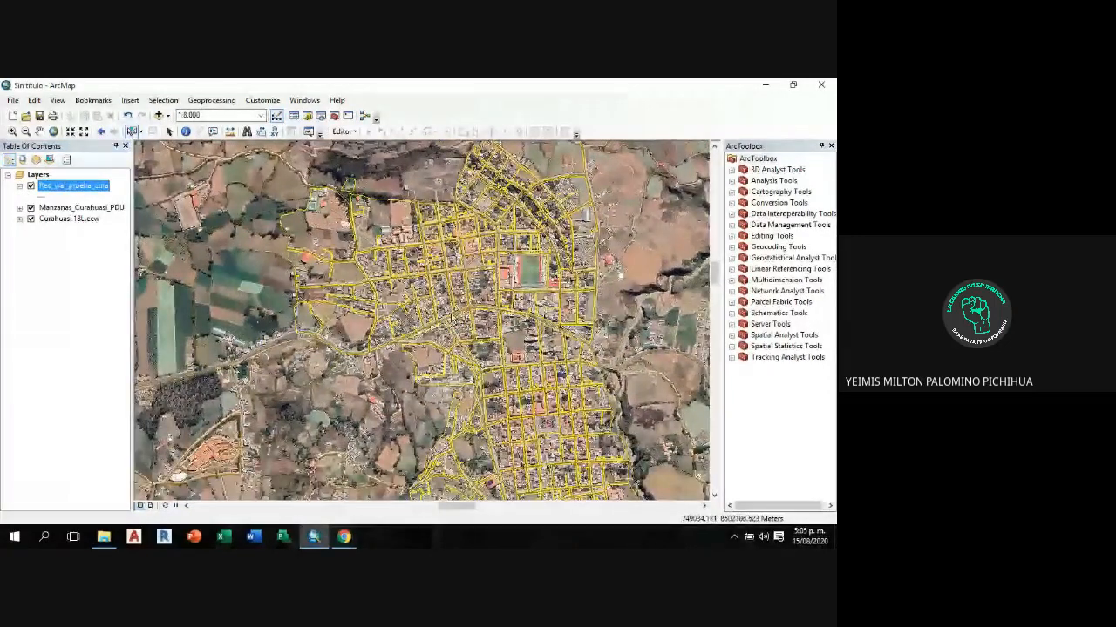
pyautogui.scroll(-5, 242, 371)
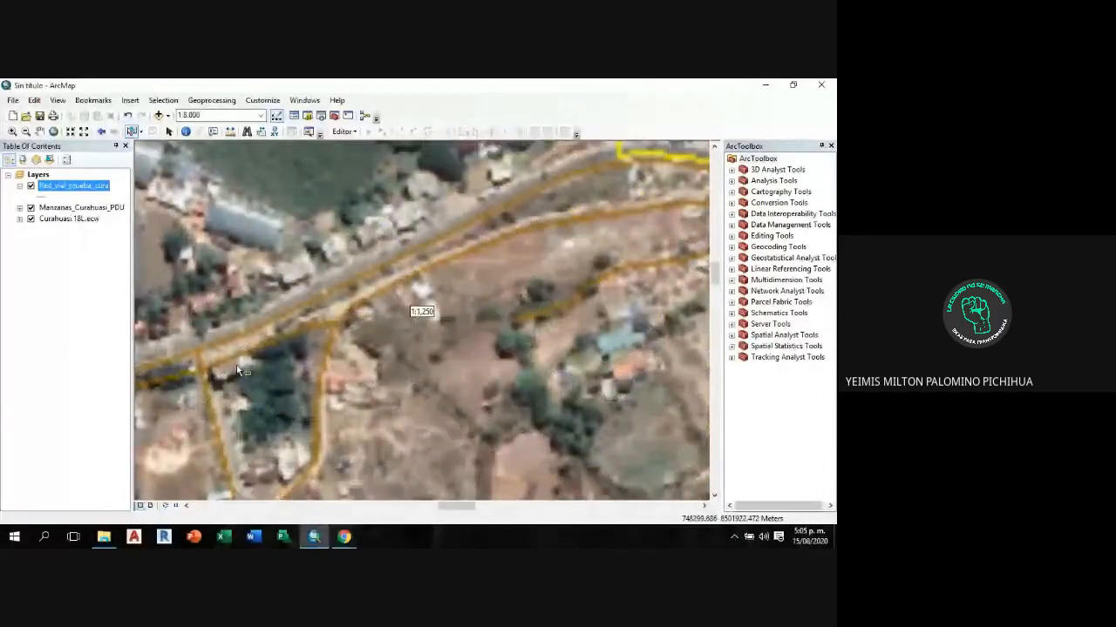
pyautogui.scroll(3, 366, 316)
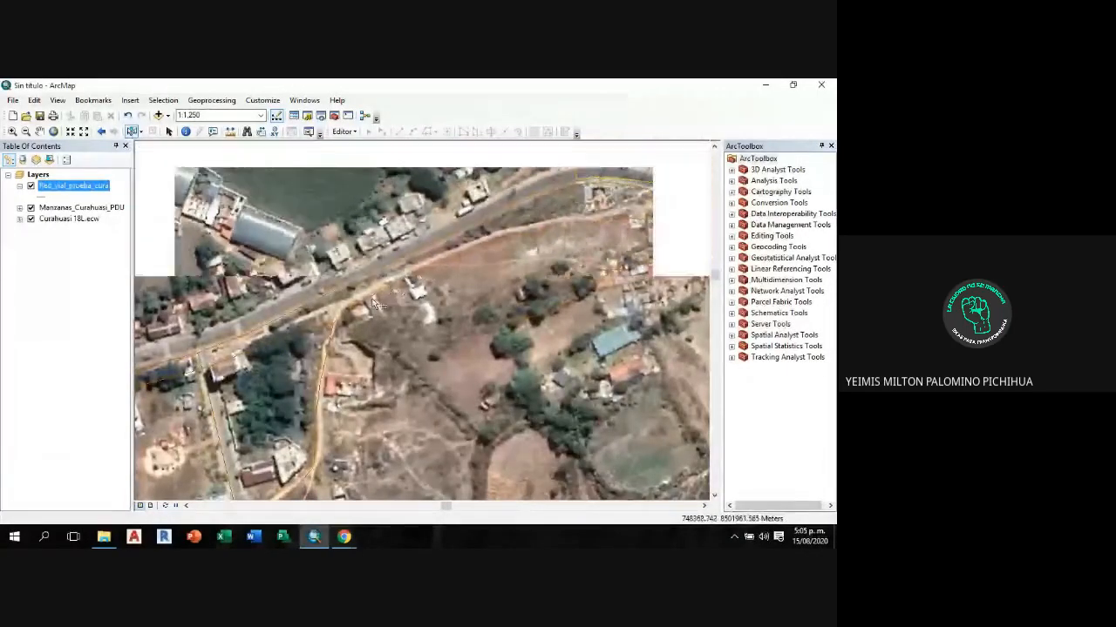
pyautogui.scroll(2, 366, 316)
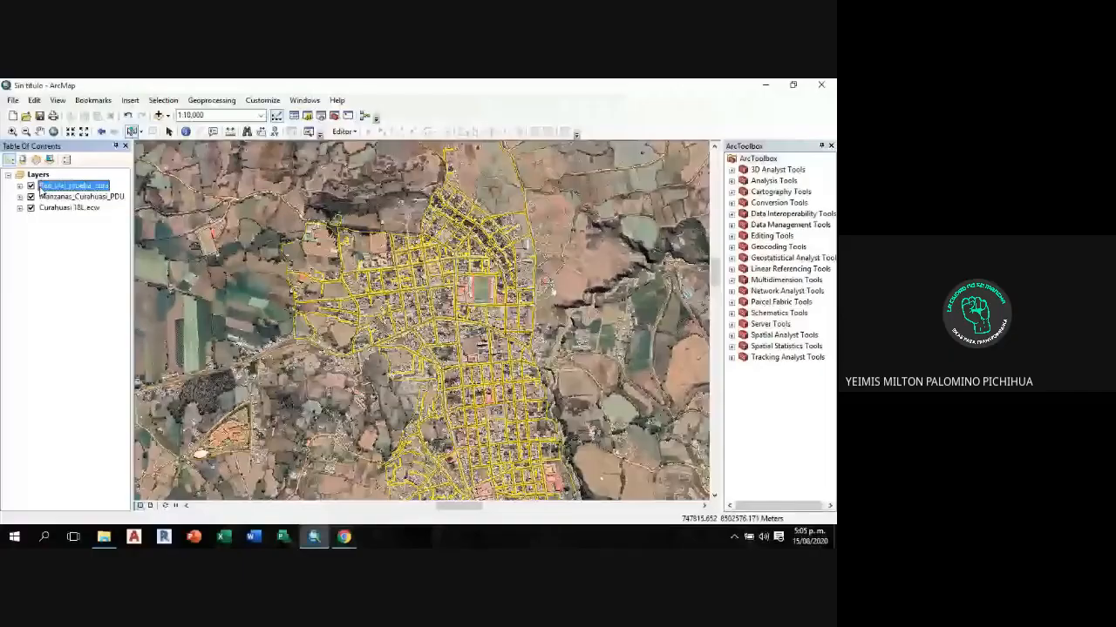
pyautogui.click(20, 187)
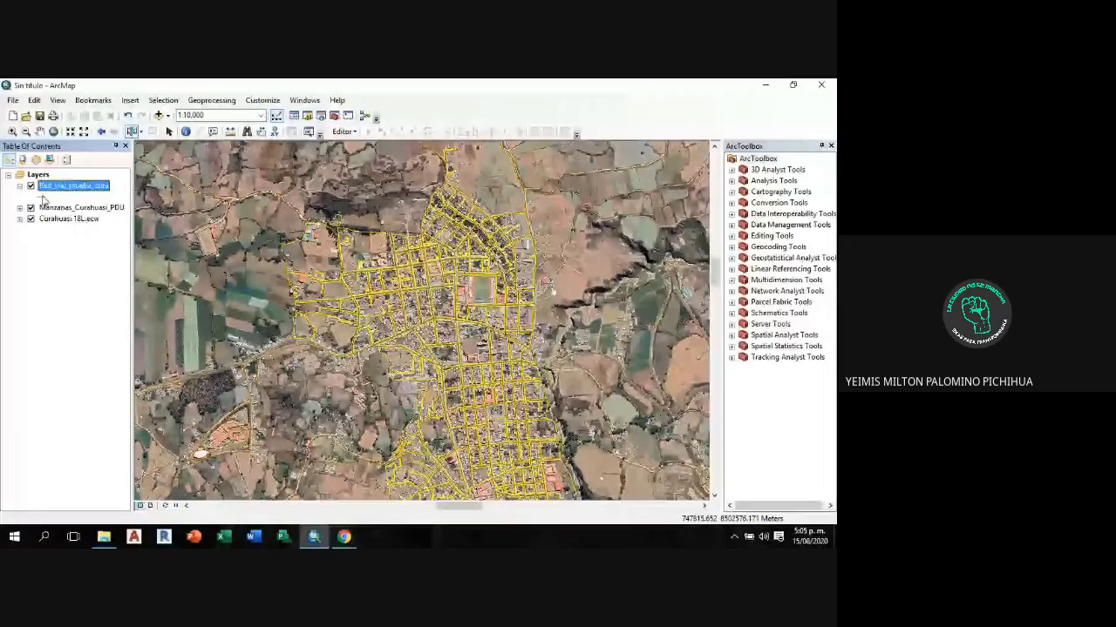
pyautogui.click(44, 198)
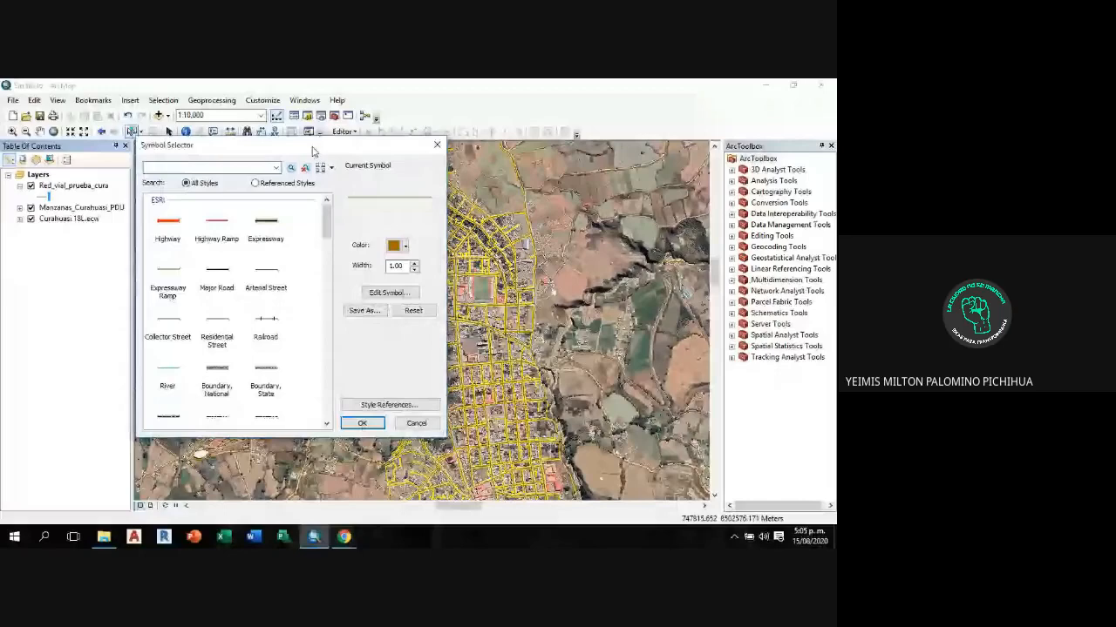
pyautogui.click(362, 424)
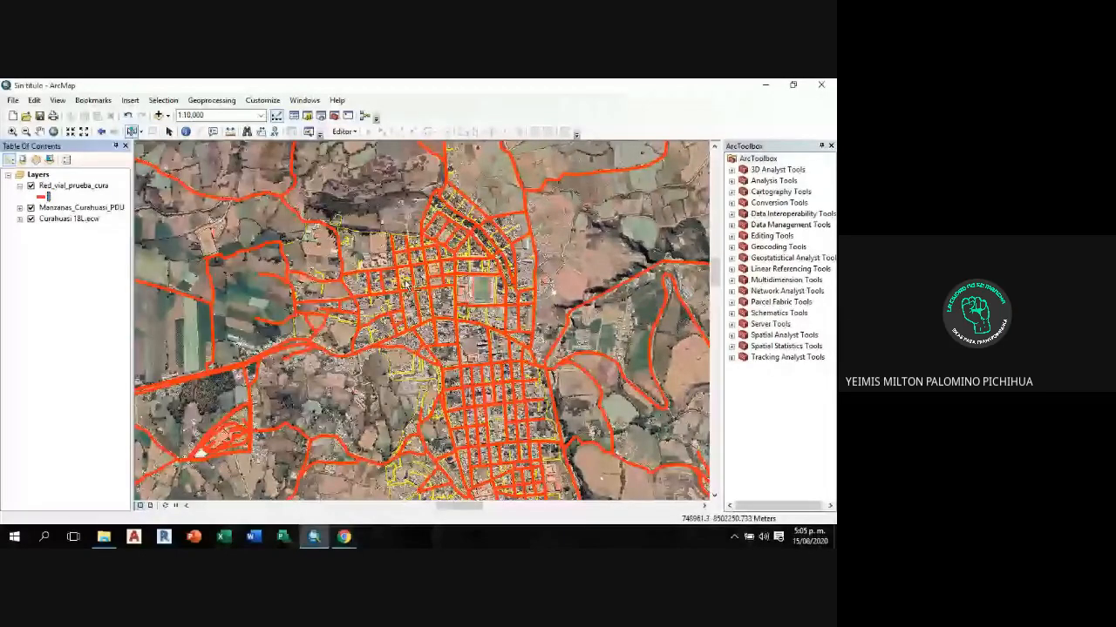
# Step: Examine the extent of the road network over the whole satellite image and its alignment with the streets around the stadium
pyautogui.scroll(3, 405, 283)
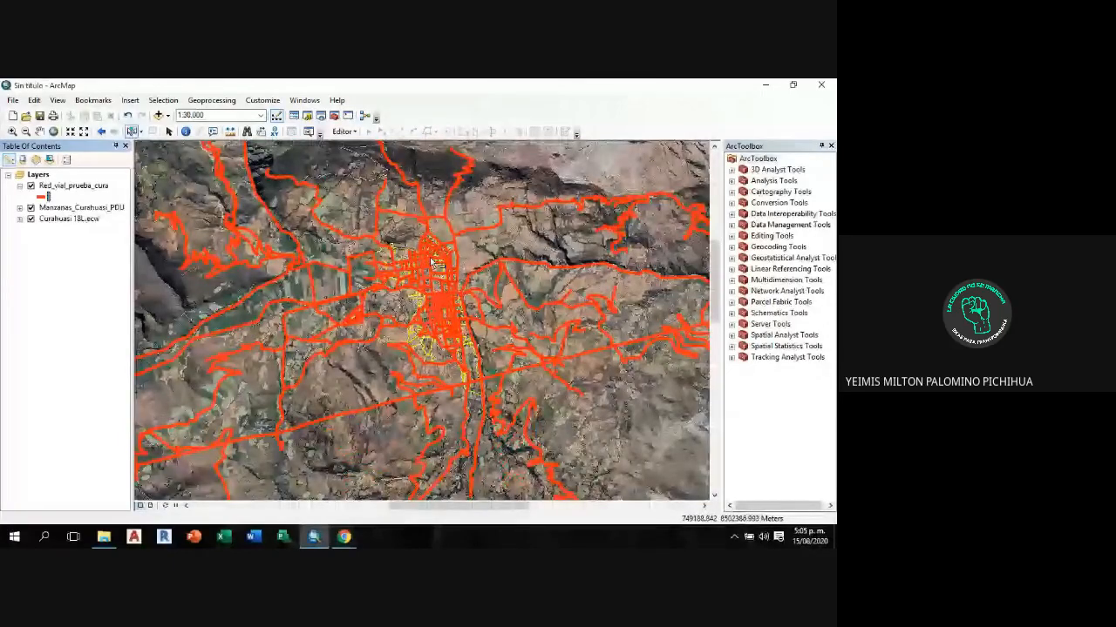
pyautogui.scroll(2, 430, 261)
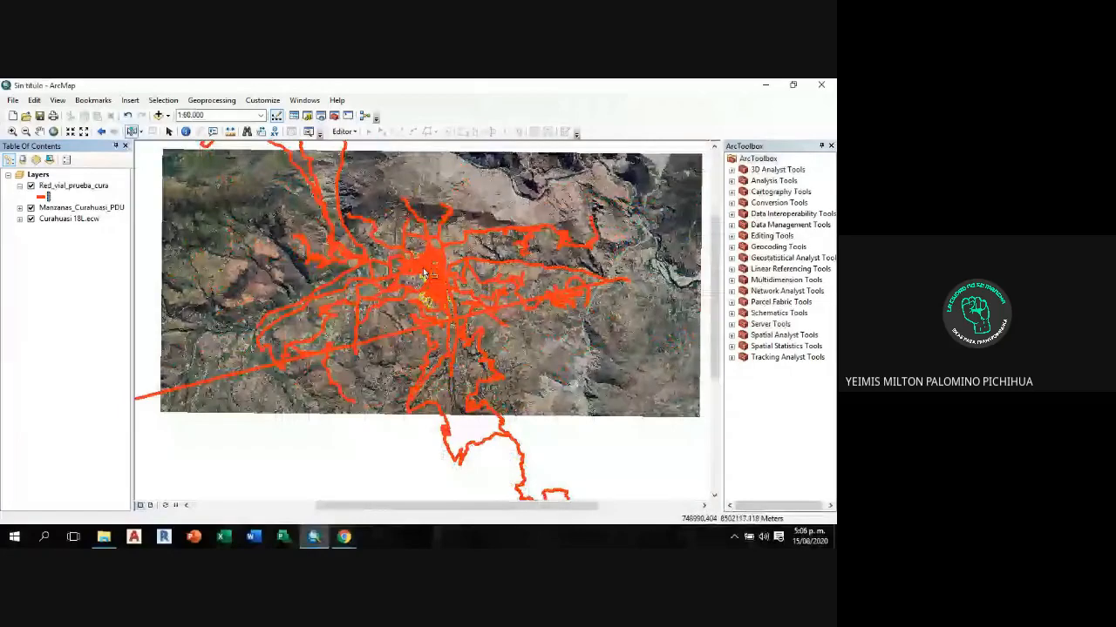
pyautogui.scroll(-3, 447, 257)
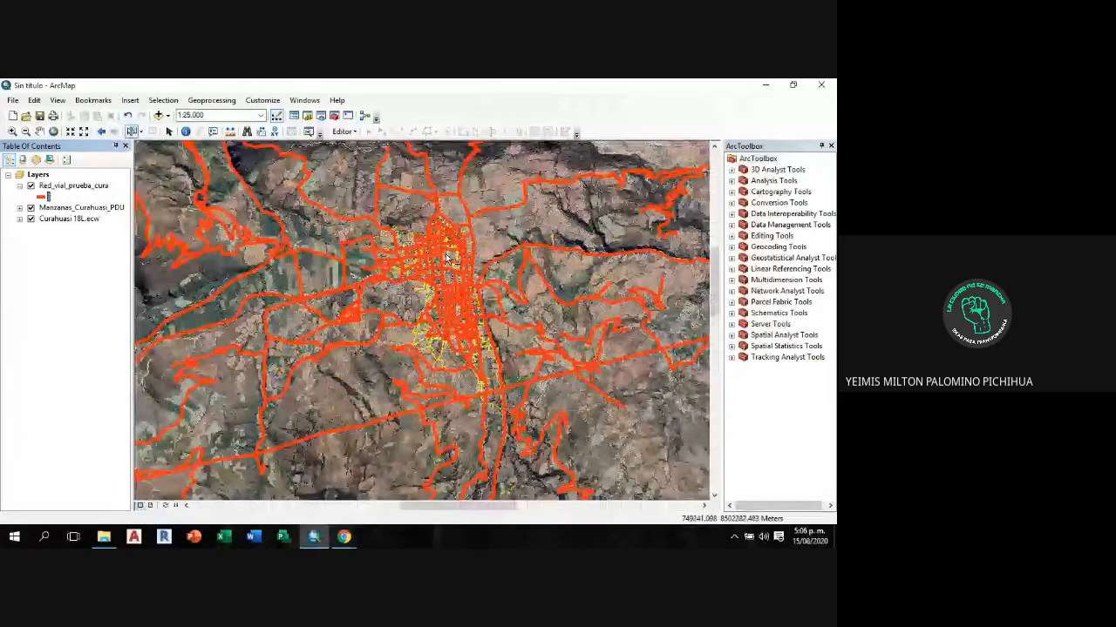
pyautogui.scroll(-4, 436, 269)
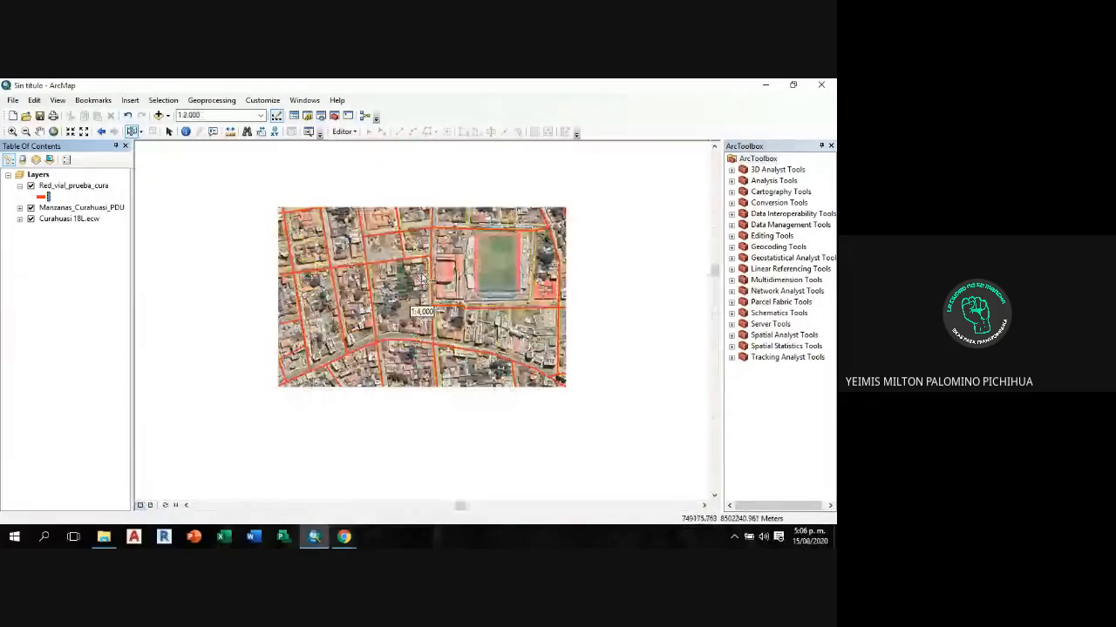
pyautogui.scroll(2, 410, 276)
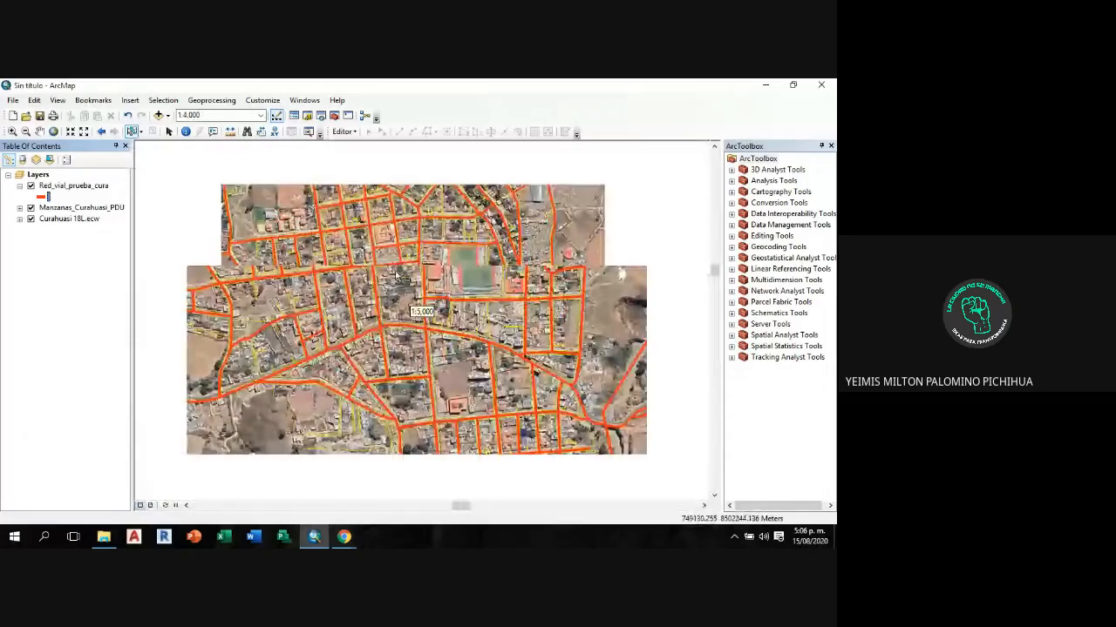
# Step: Box-select the roads and blocks across the northern part of town together, and clear that selection after inspecting it
pyautogui.scroll(2, 397, 276)
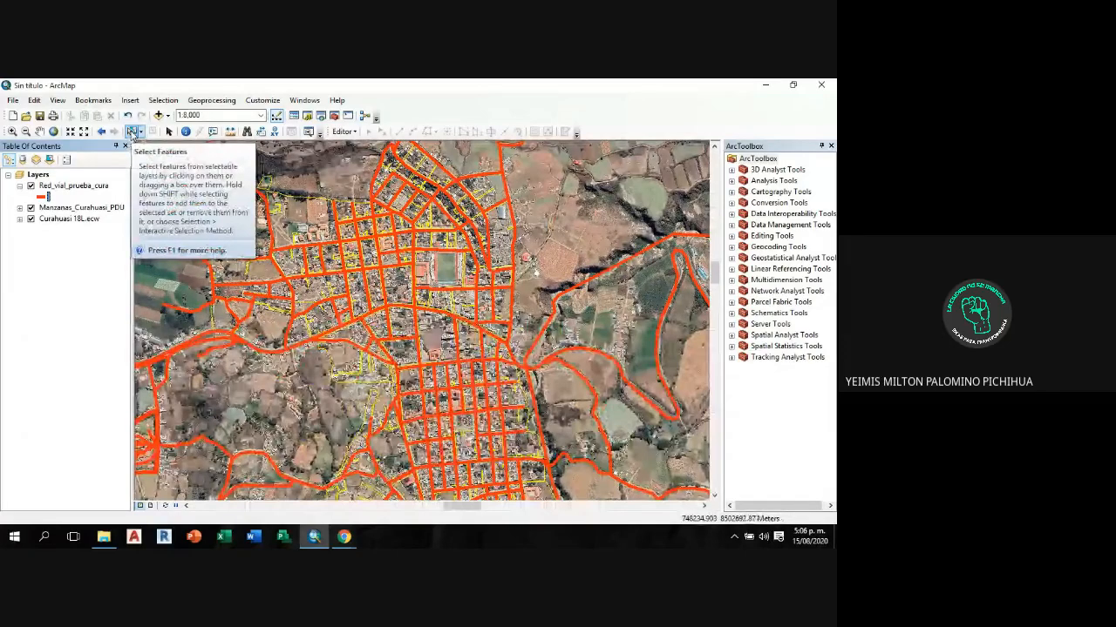
pyautogui.click(133, 131)
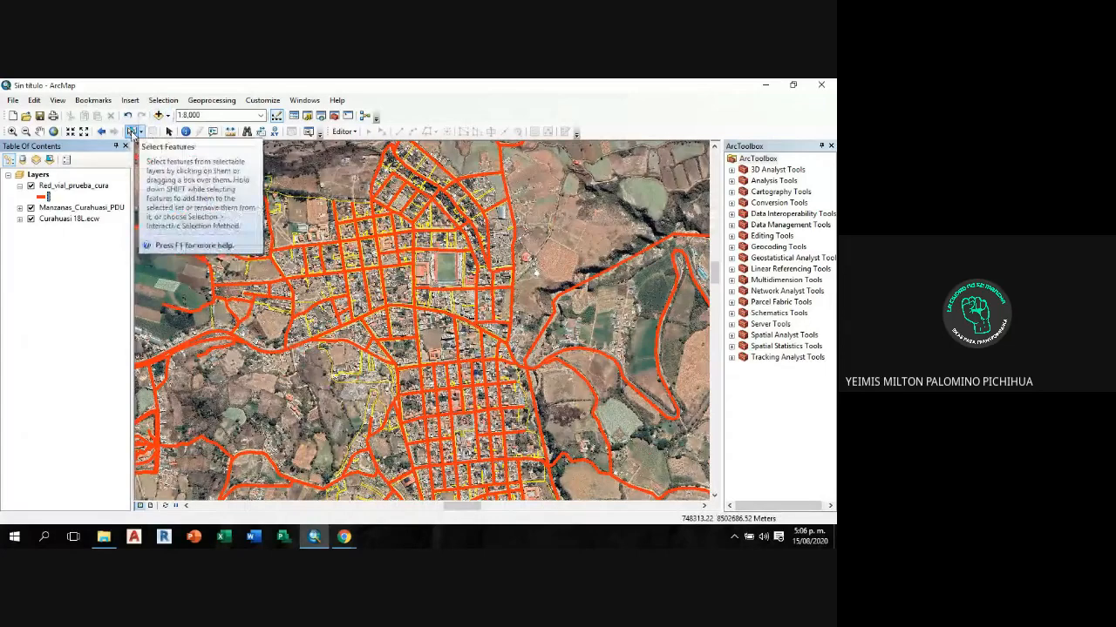
pyautogui.moveTo(650, 181); pyautogui.dragTo(192, 401)
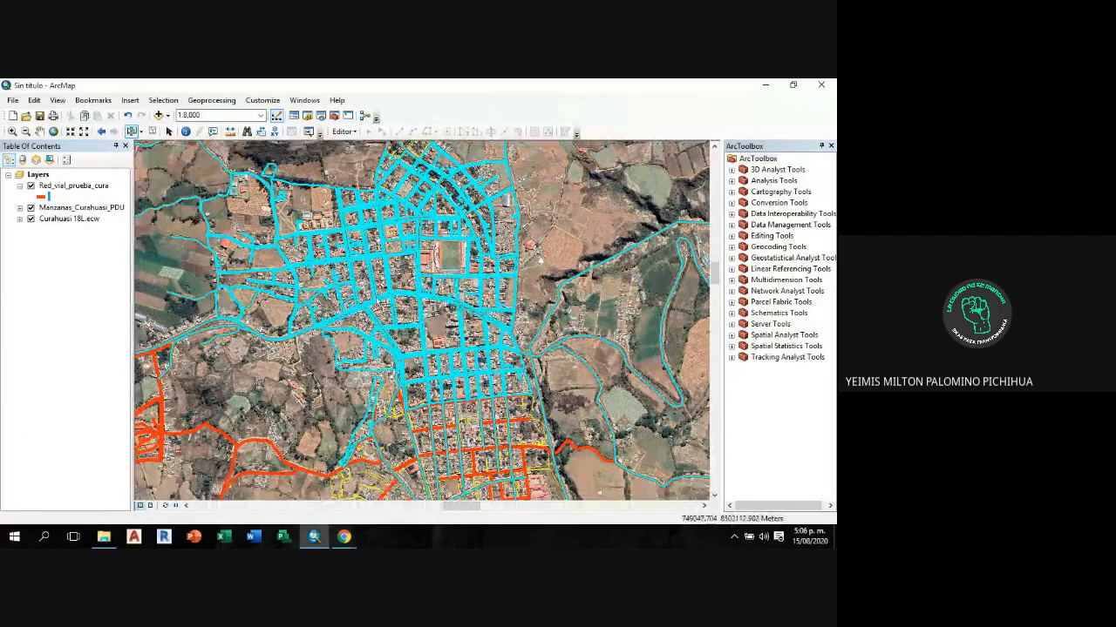
pyautogui.scroll(-3, 418, 339)
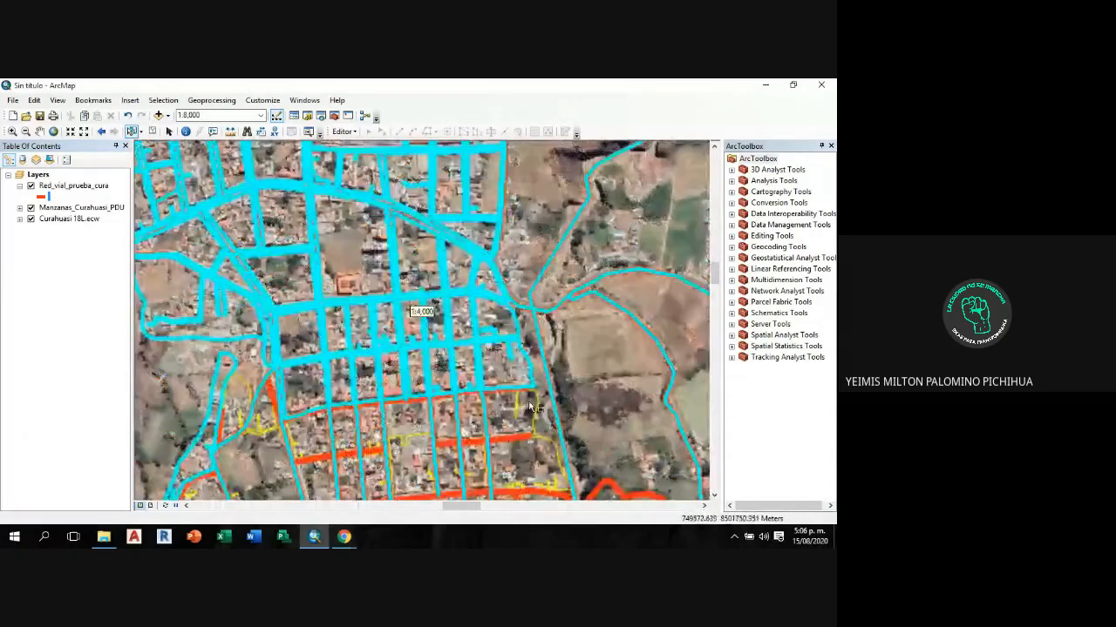
pyautogui.scroll(-2, 502, 357)
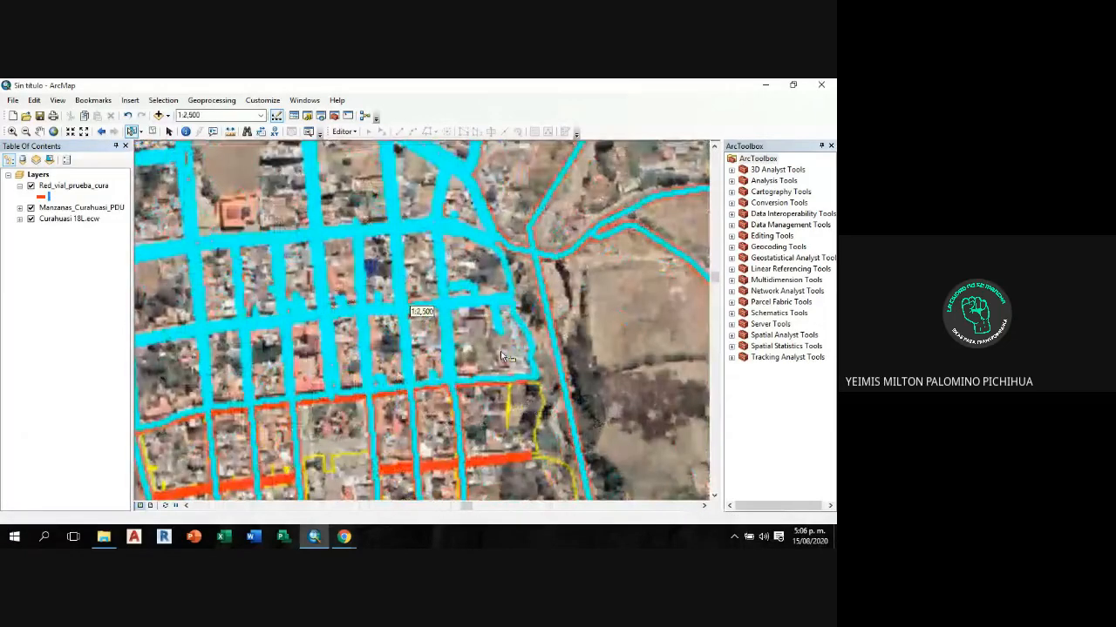
pyautogui.scroll(4, 500, 351)
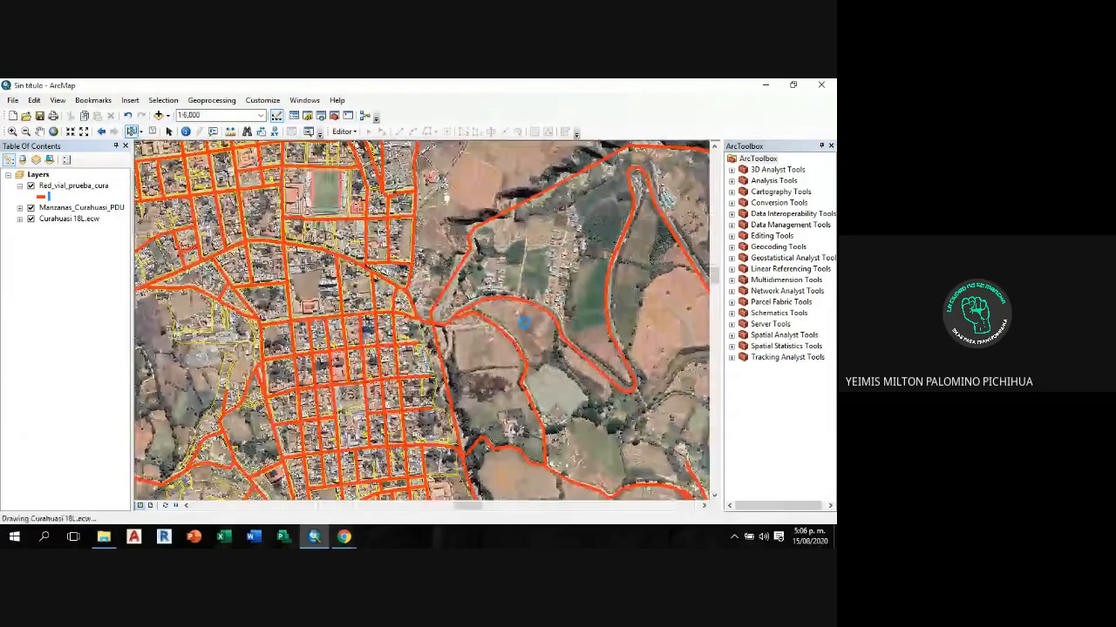
pyautogui.scroll(2, 524, 323)
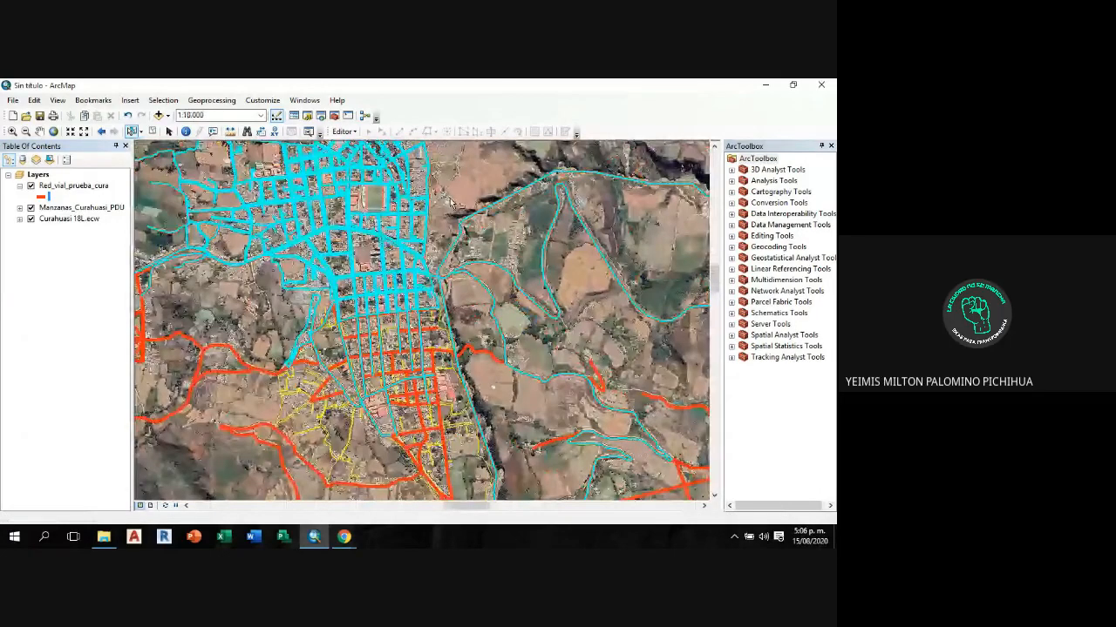
pyautogui.moveTo(452, 204); pyautogui.dragTo(531, 251)
pyautogui.click(551, 240)
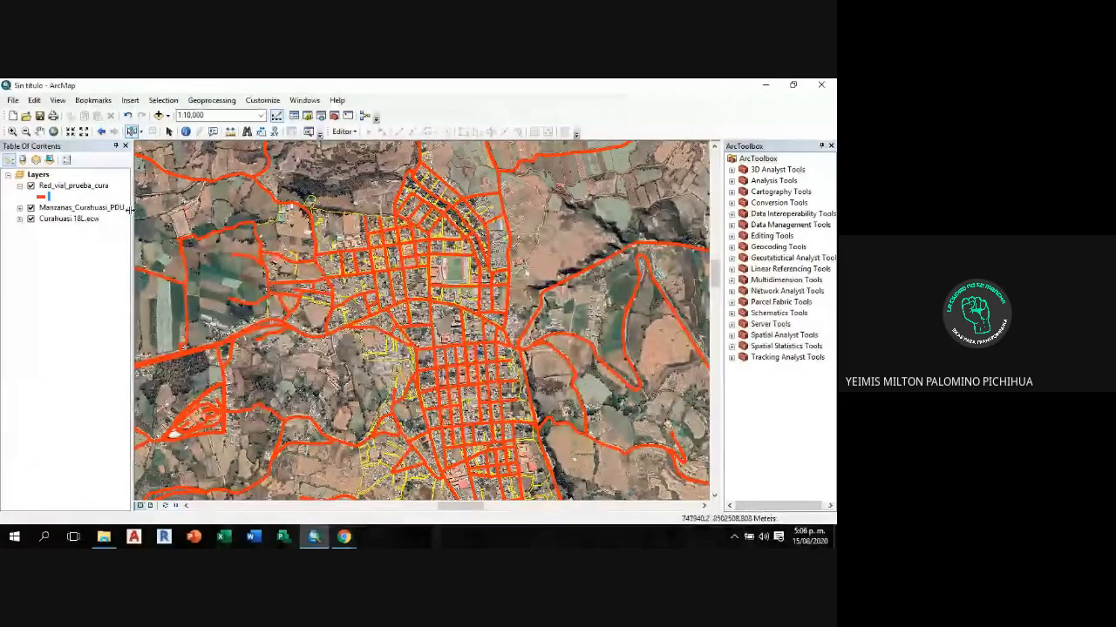
# Step: Make Red_vial_prueba_cura the only selectable layer
pyautogui.click(75, 188)
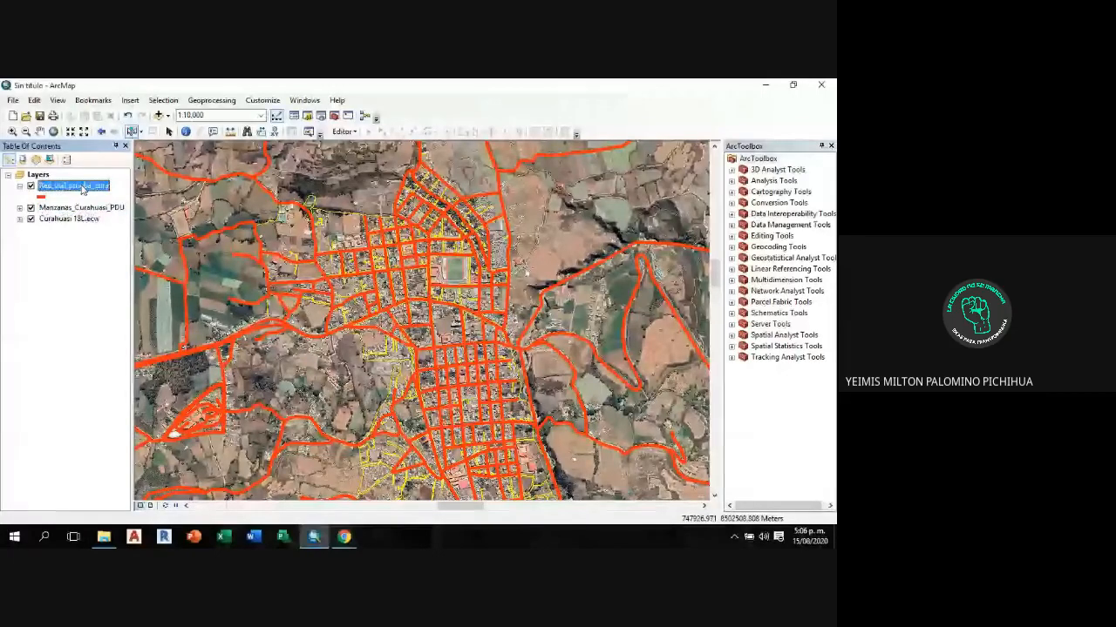
pyautogui.rightClick(80, 187)
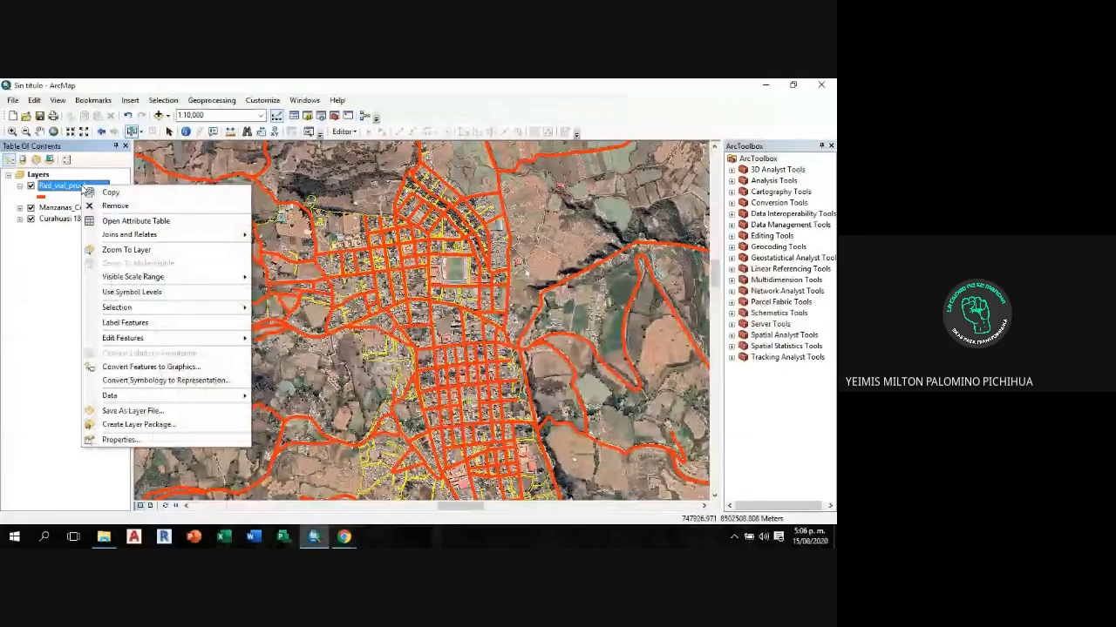
pyautogui.moveTo(161, 309)
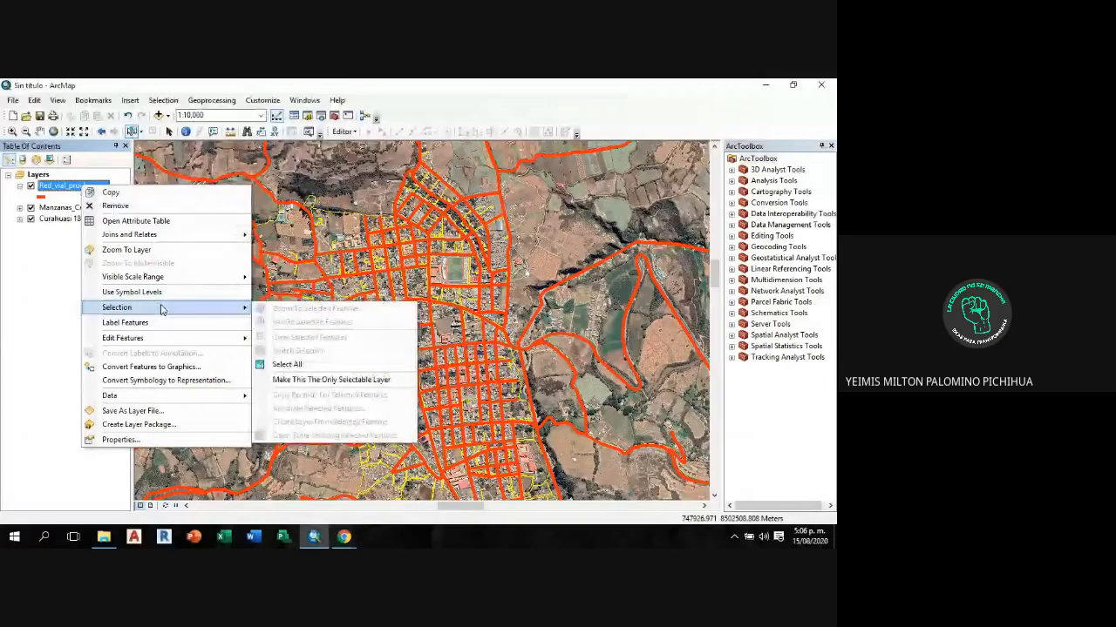
pyautogui.click(383, 380)
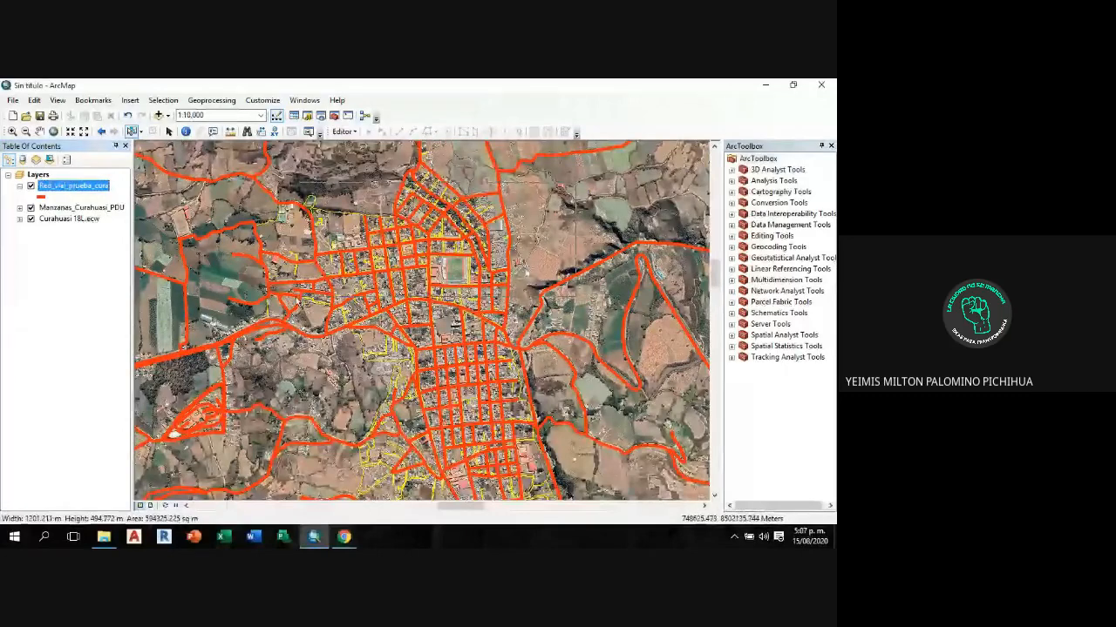
# Step: Box-select the roads across the northern and central town and inspect the selected streets around the stadium
pyautogui.moveTo(577, 188); pyautogui.dragTo(244, 305)
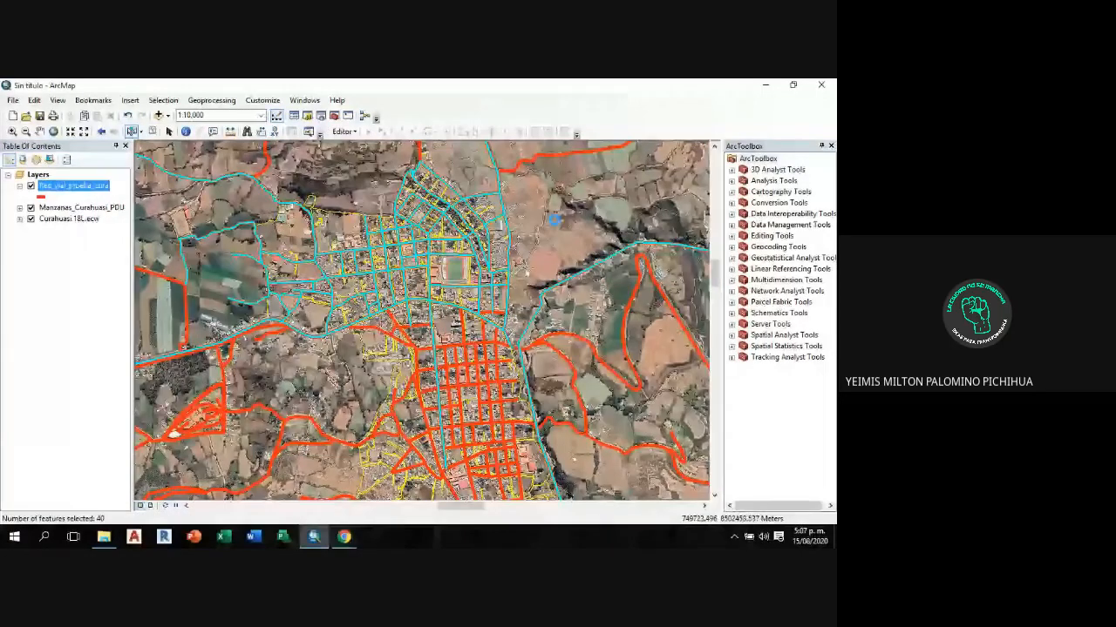
pyautogui.click(615, 190)
pyautogui.moveTo(615, 190); pyautogui.dragTo(248, 381)
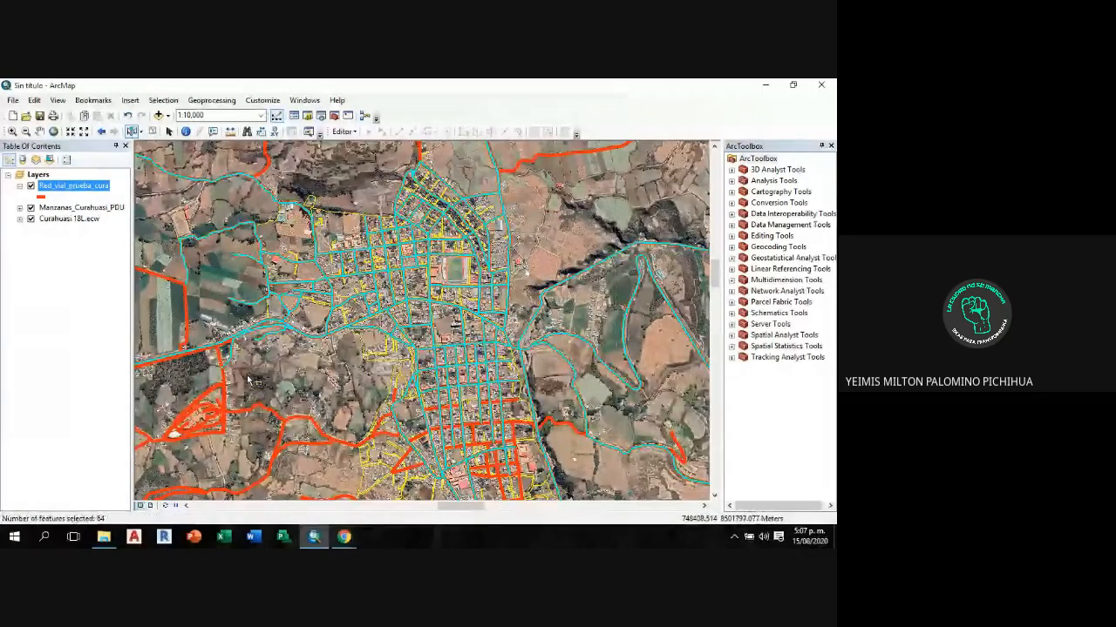
pyautogui.scroll(-5, 488, 279)
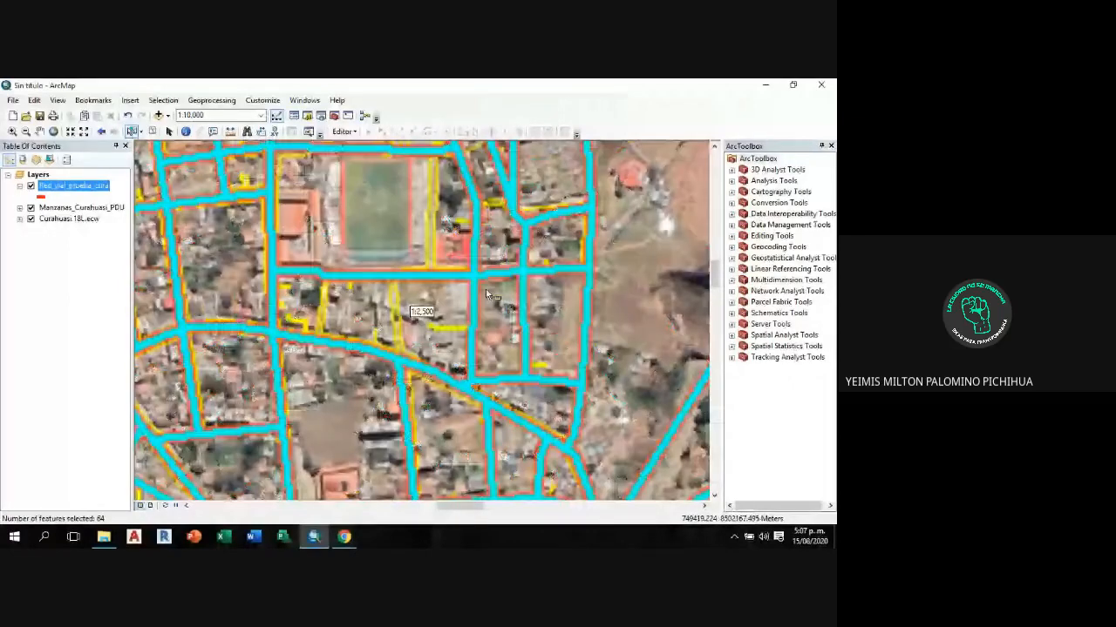
pyautogui.scroll(-3, 497, 277)
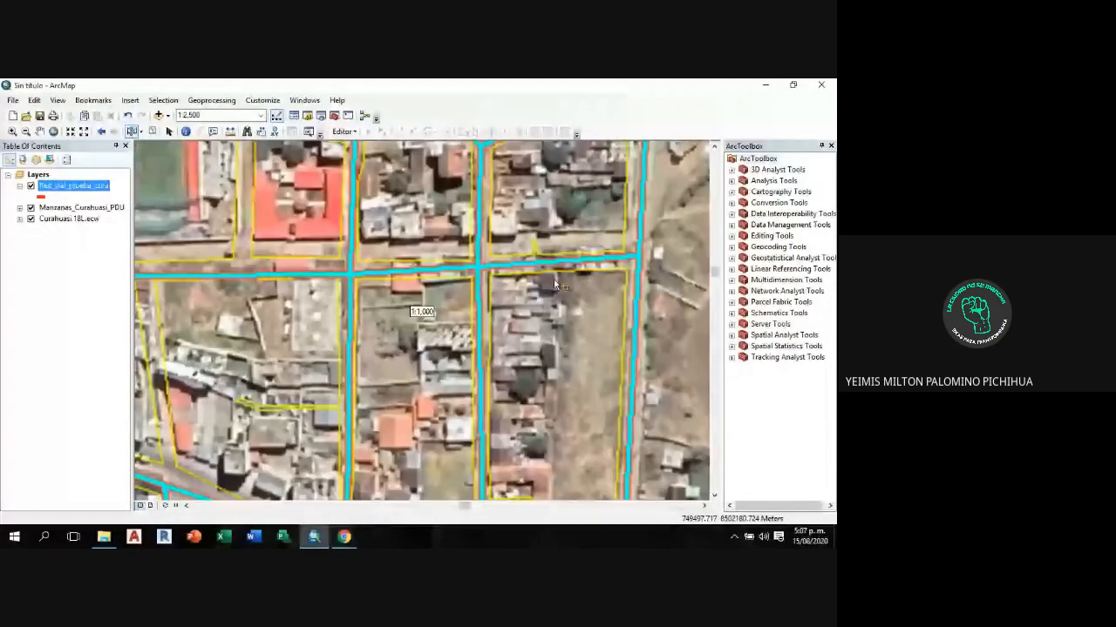
pyautogui.scroll(5, 555, 283)
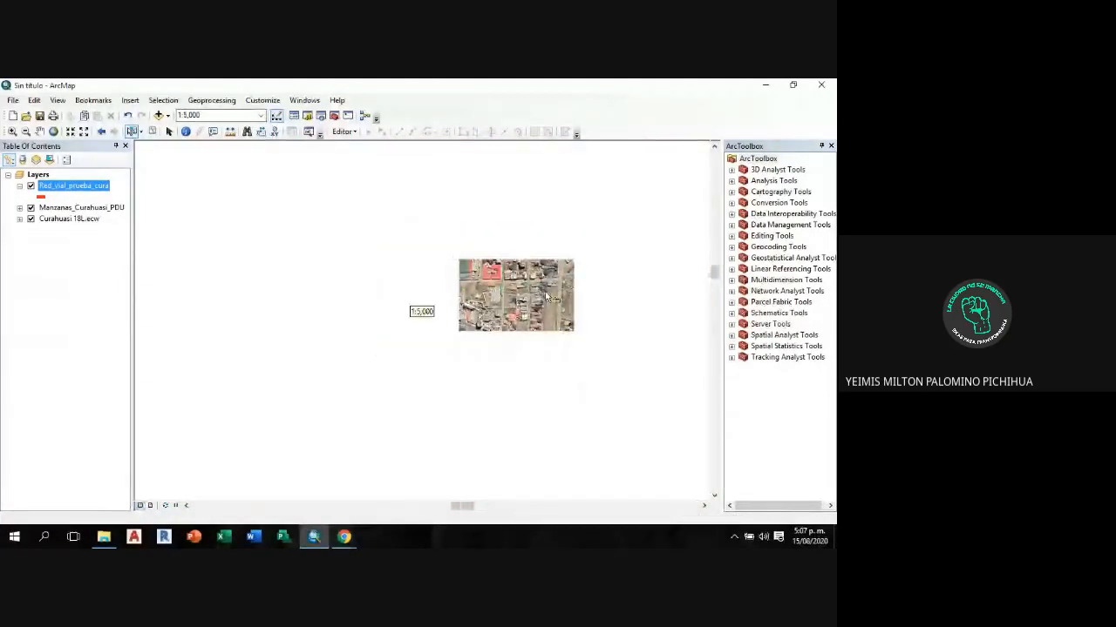
pyautogui.scroll(2, 561, 297)
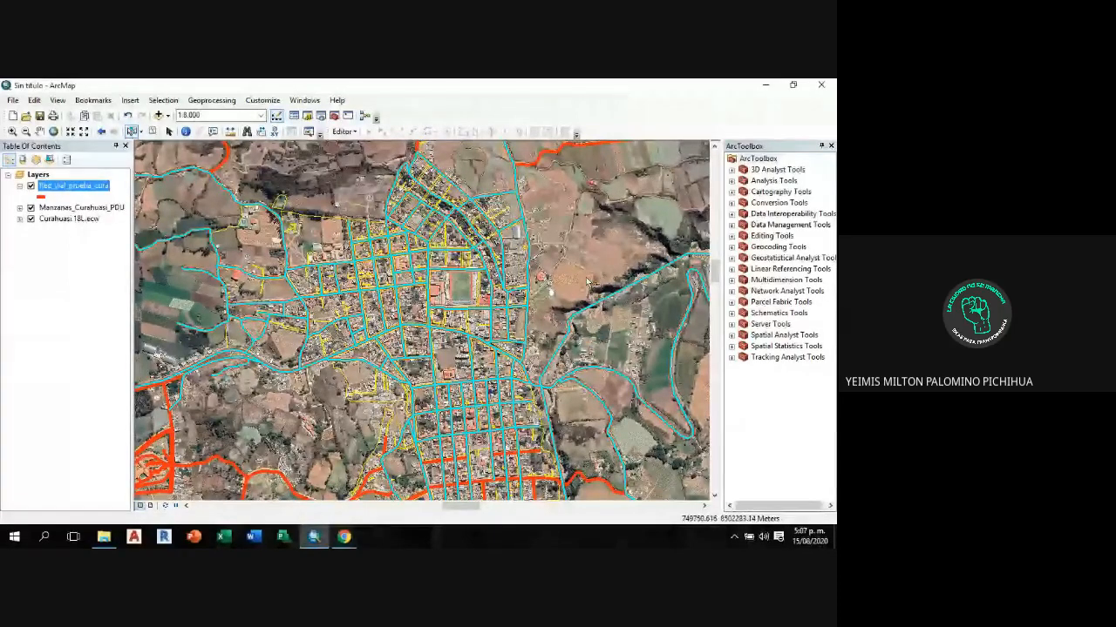
# Step: Make Manzanas_Curahuasi_PDU the only selectable layer
pyautogui.click(107, 211)
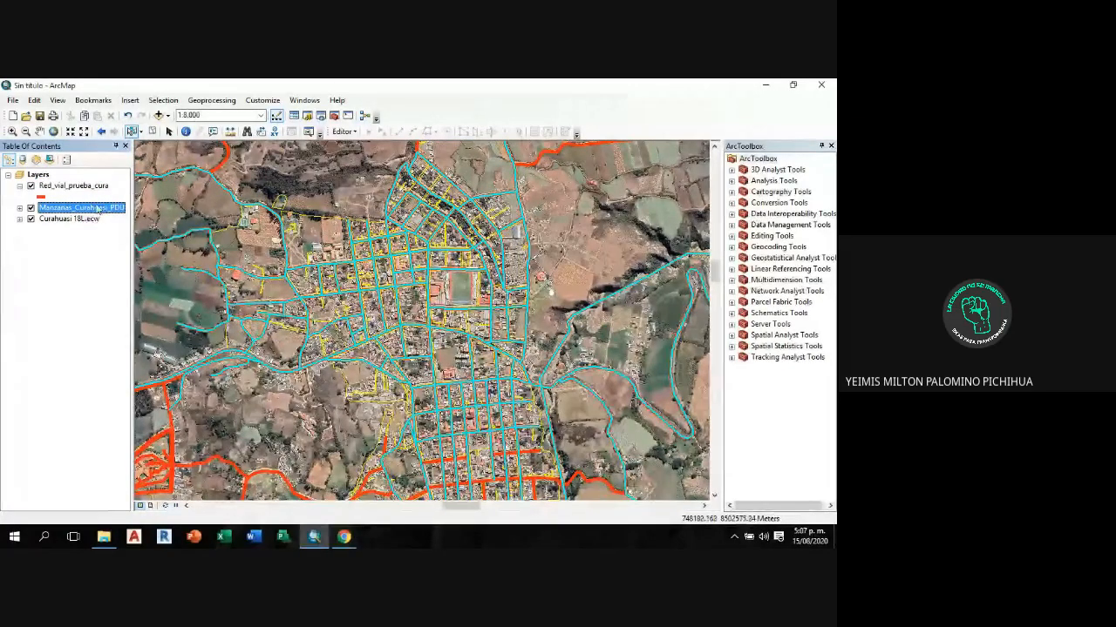
pyautogui.rightClick(98, 208)
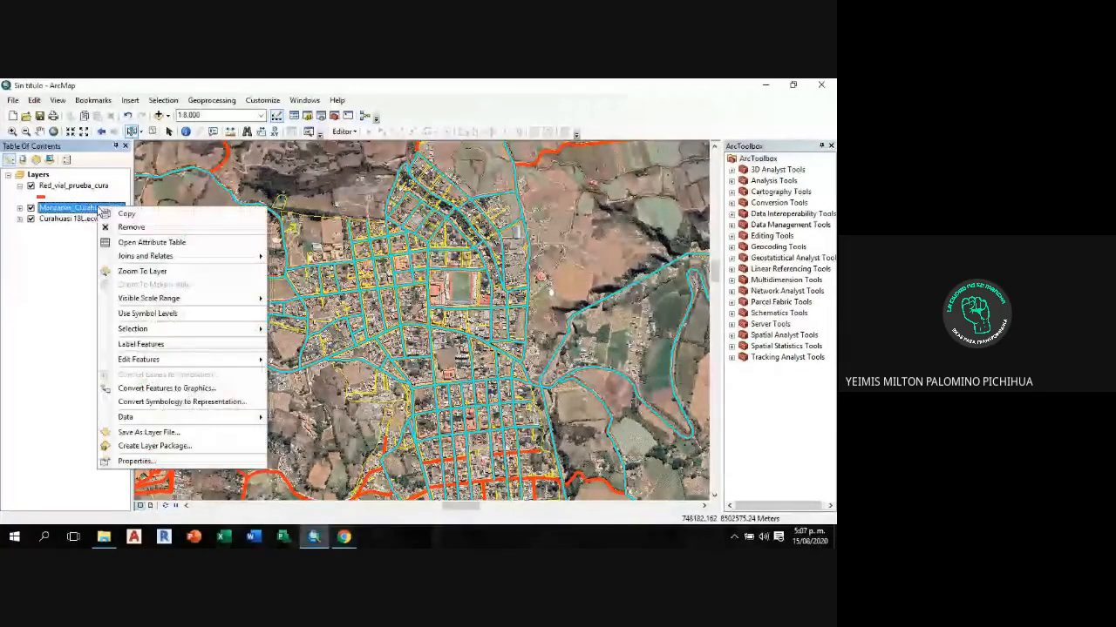
pyautogui.moveTo(196, 333)
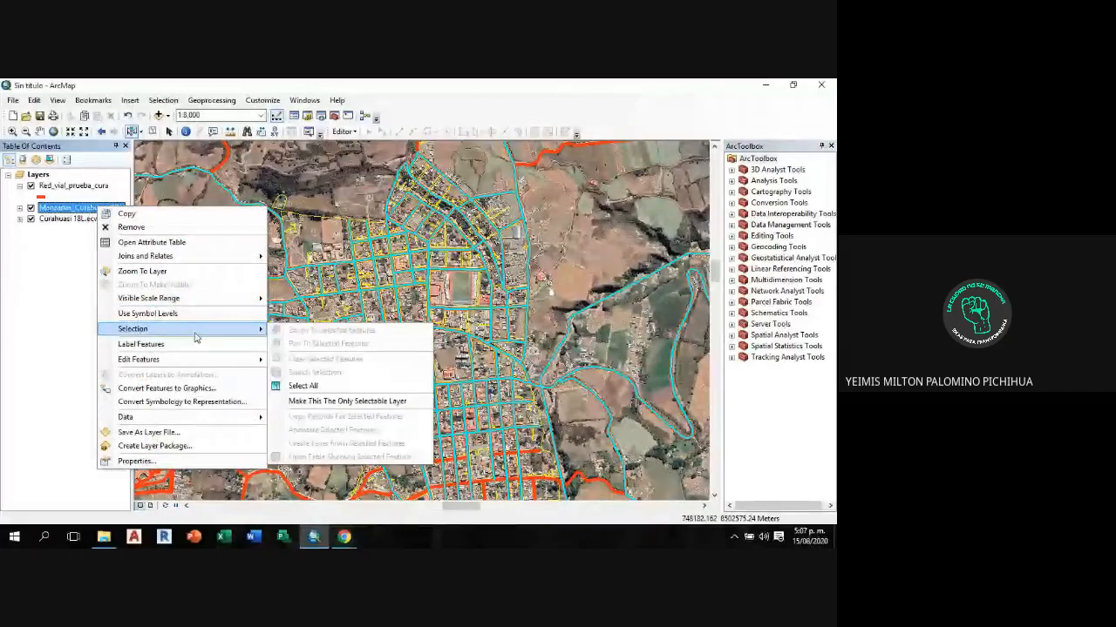
pyautogui.click(371, 403)
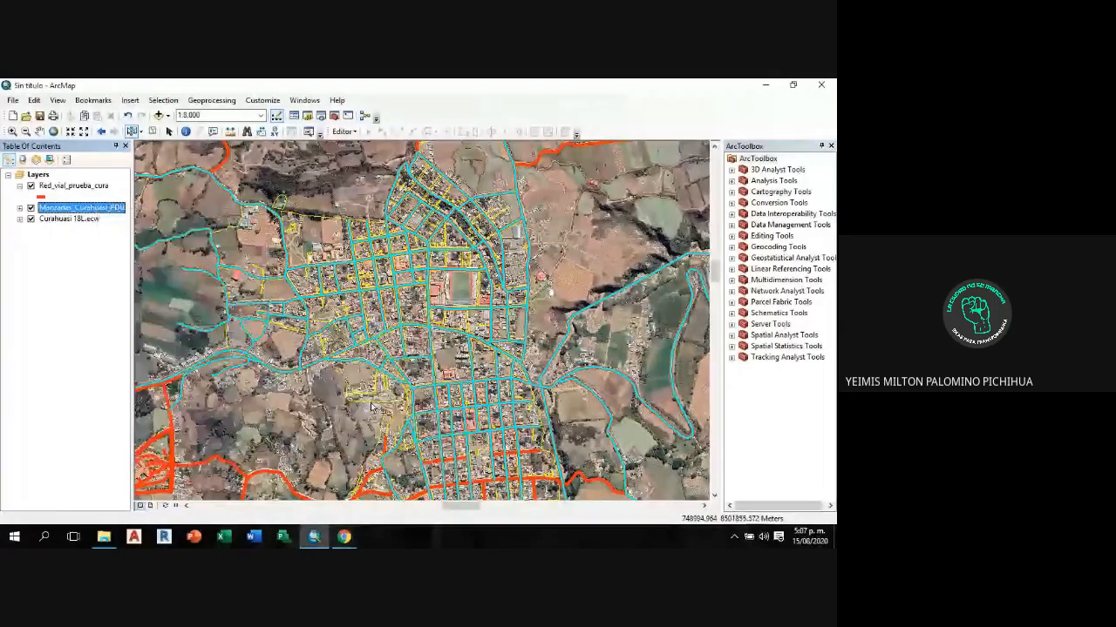
# Step: Box-select the Manzanas_Curahuasi_PDU blocks around the stadium and in the central town, replacing the earlier selection
pyautogui.click(581, 279)
pyautogui.moveTo(251, 199); pyautogui.dragTo(586, 314)
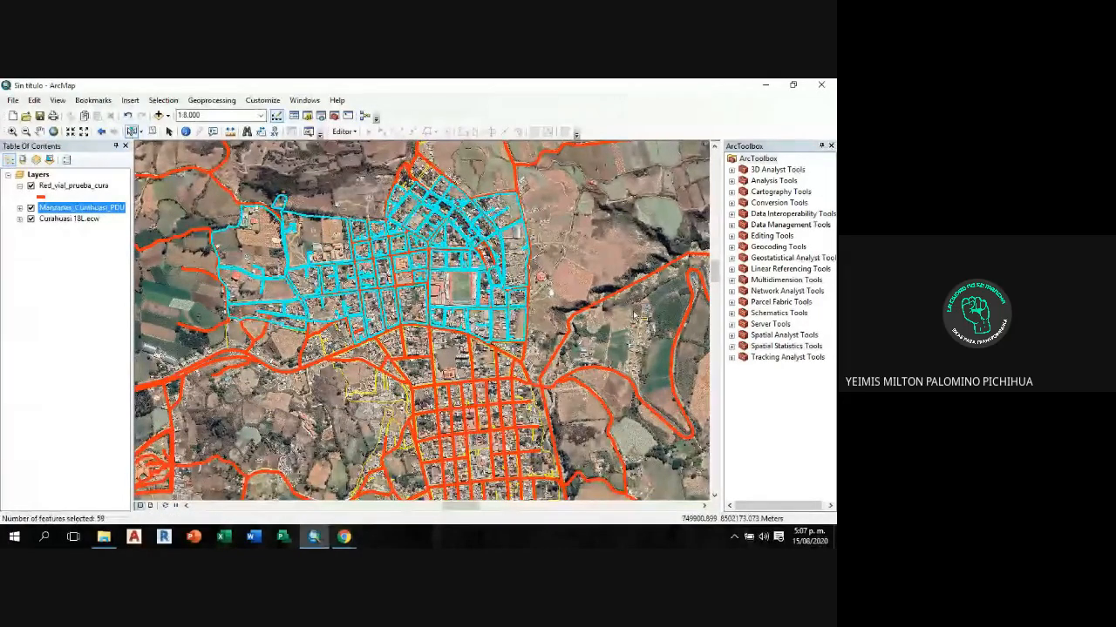
pyautogui.click(595, 242)
pyautogui.moveTo(593, 239); pyautogui.dragTo(338, 409)
pyautogui.moveTo(587, 260); pyautogui.dragTo(548, 284)
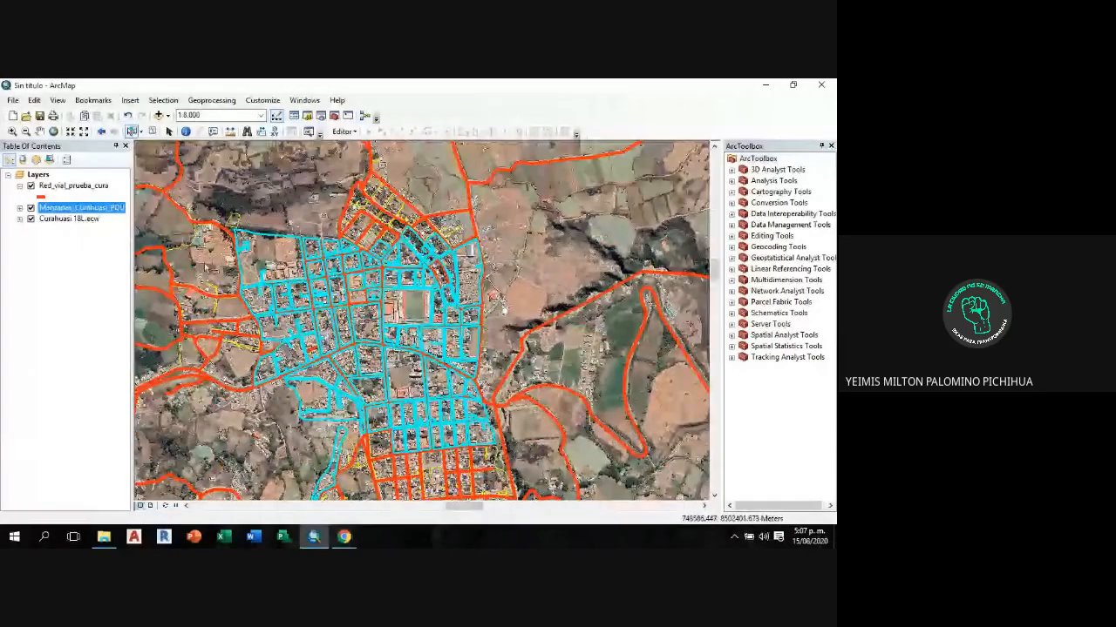
# Step: Open the Manzanas_Curahuasi_PDU attribute table, enlarge it upward, and browse its records for the highlighted blocks
pyautogui.rightClick(84, 211)
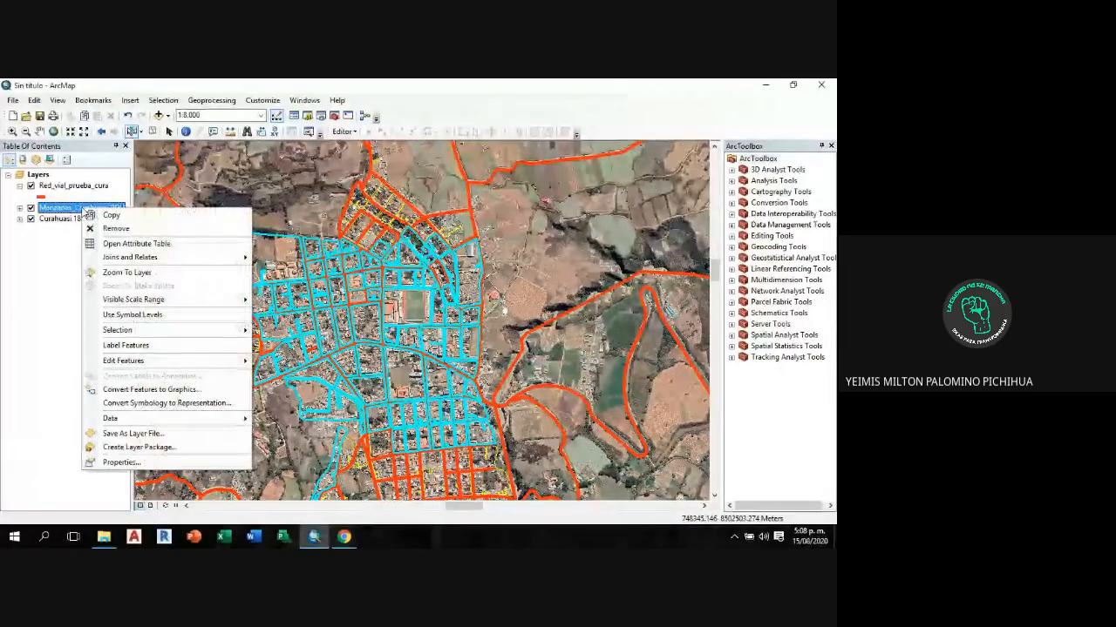
pyautogui.click(159, 249)
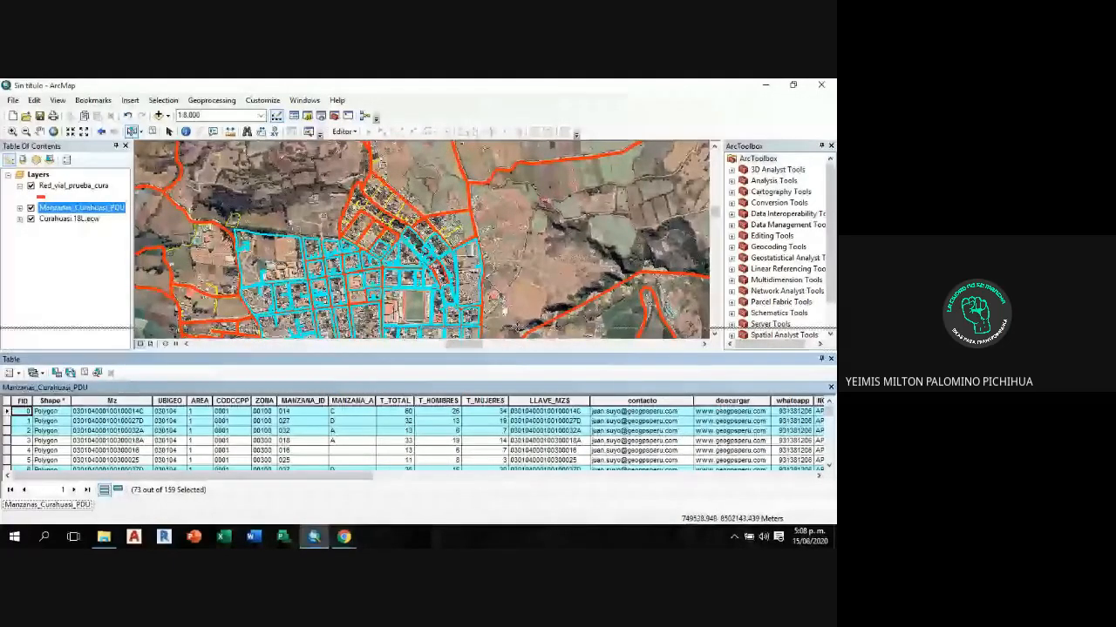
pyautogui.moveTo(521, 263); pyautogui.dragTo(521, 263)
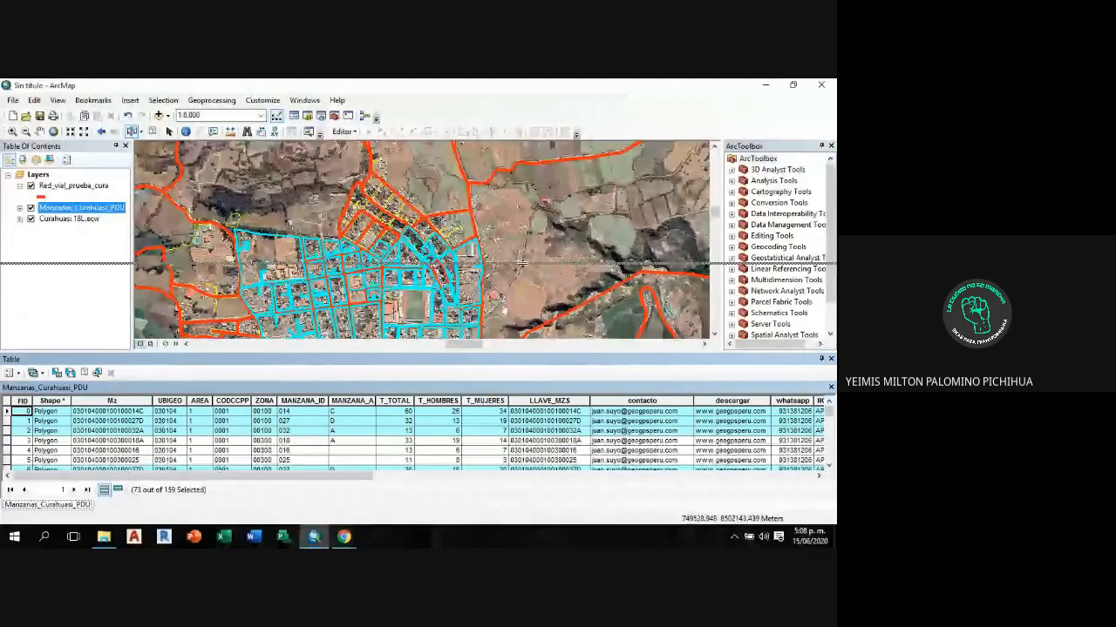
pyautogui.scroll(-9, 353, 346)
pyautogui.scroll(-1, 354, 346)
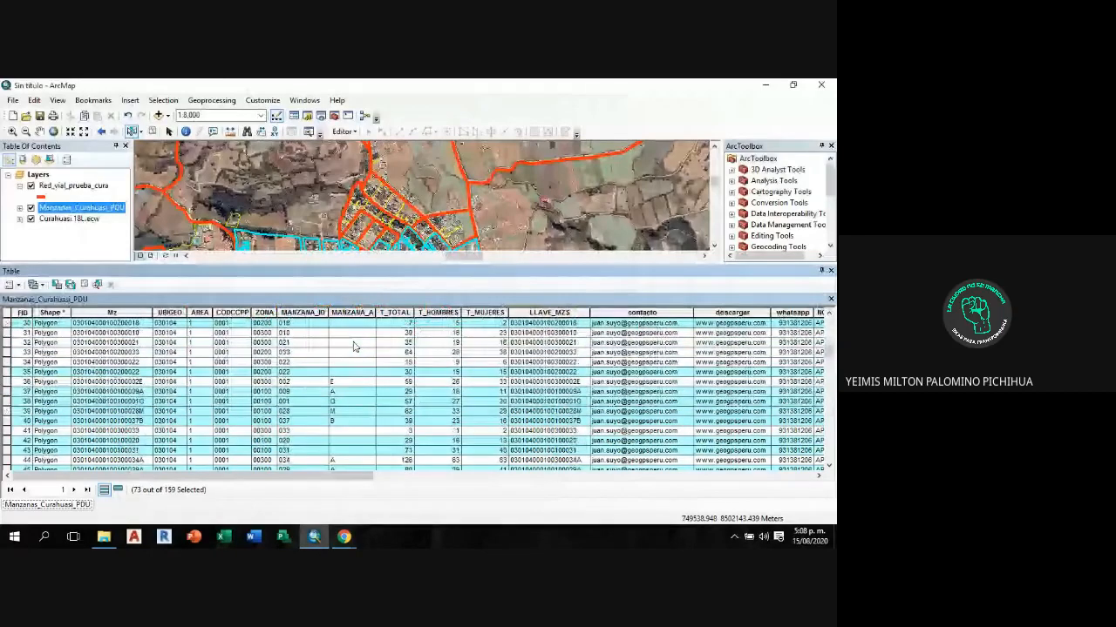
pyautogui.scroll(-11, 354, 346)
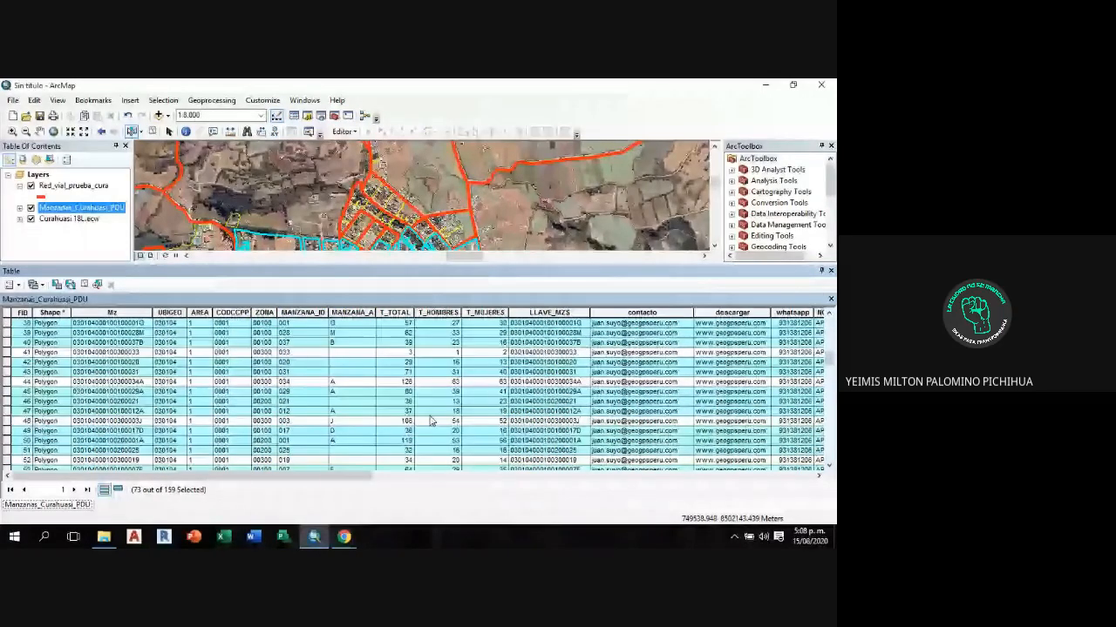
pyautogui.scroll(10, 375, 393)
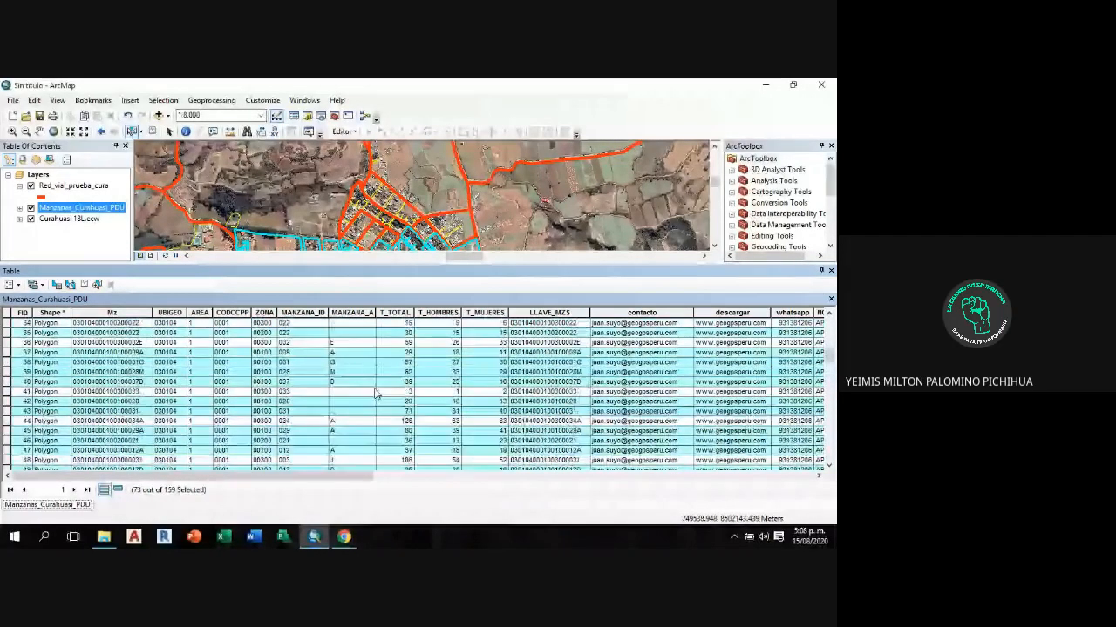
pyautogui.scroll(9, 376, 393)
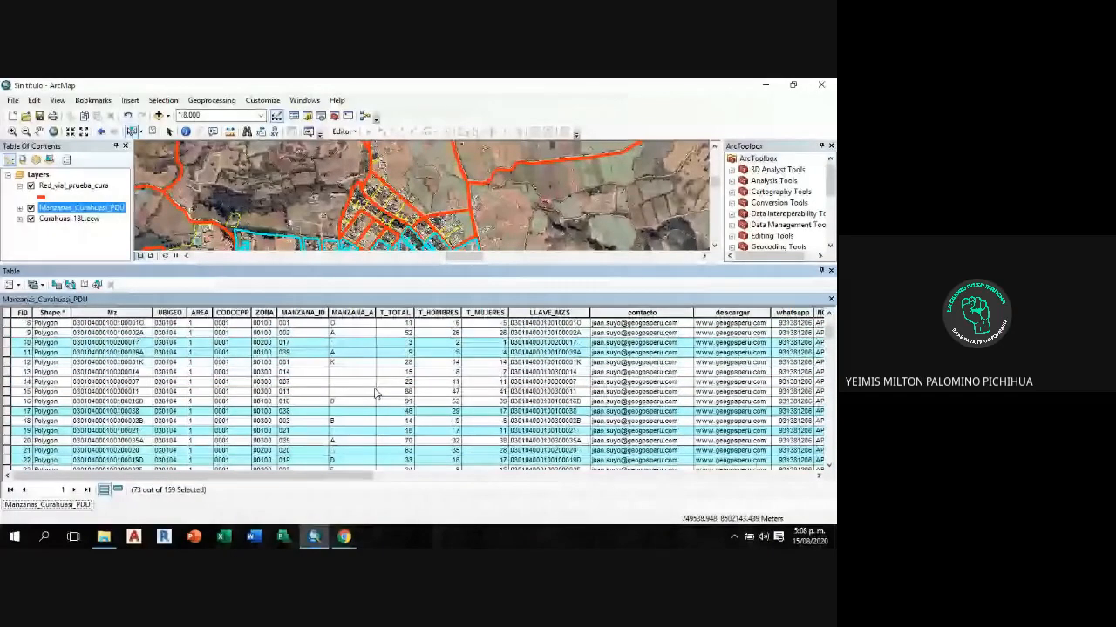
# Step: Restrict the attribute table to the selected records and review the listed blocks
pyautogui.click(119, 490)
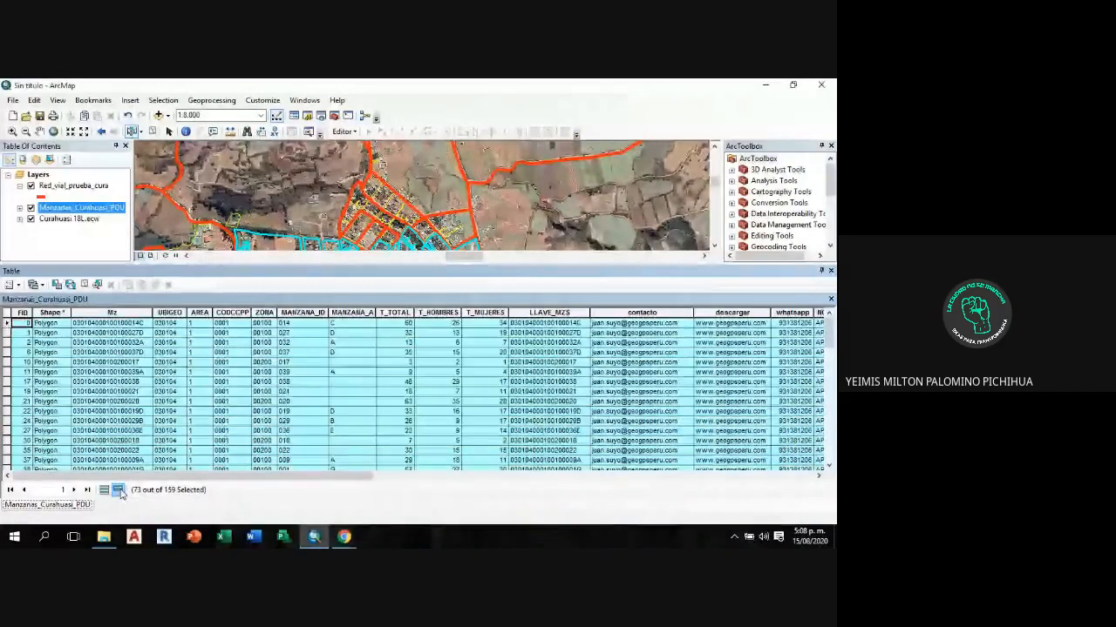
pyautogui.scroll(-3, 418, 367)
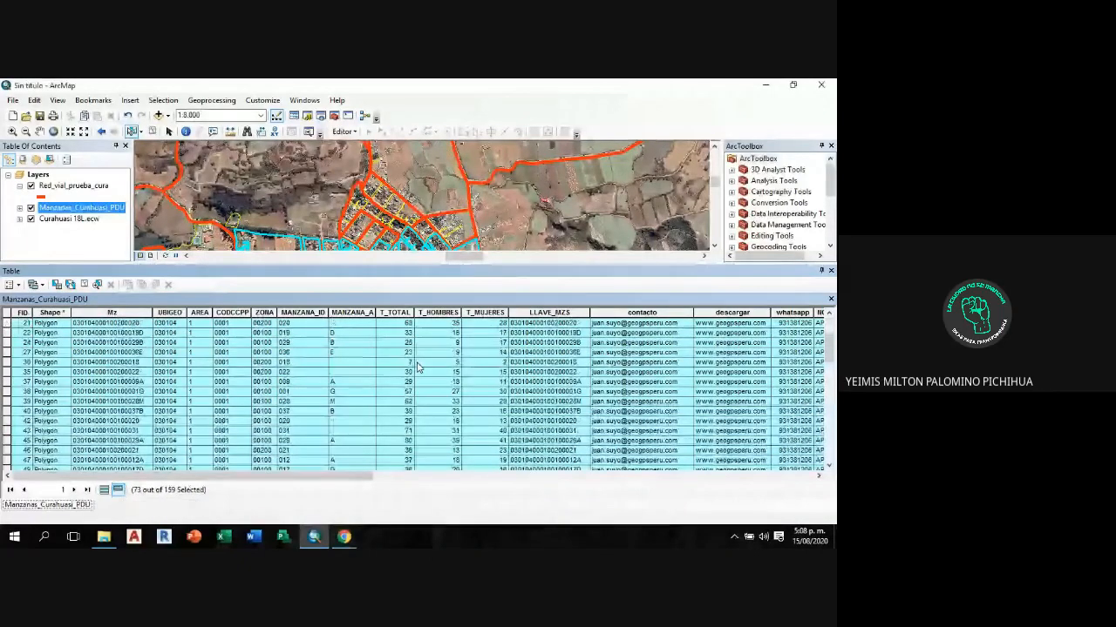
pyautogui.scroll(-4, 418, 367)
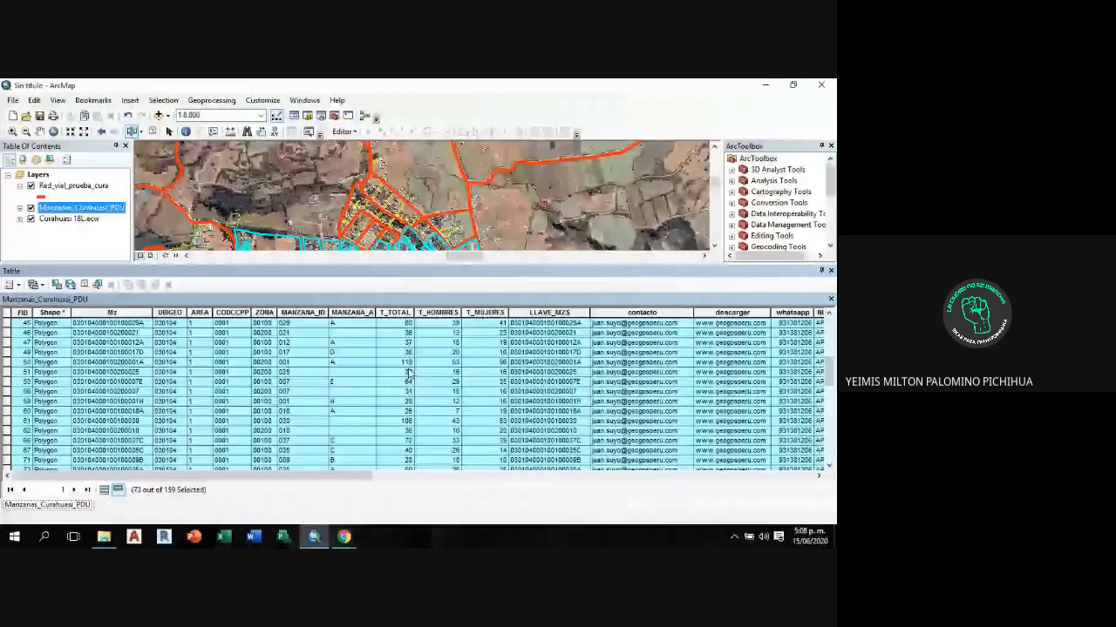
pyautogui.scroll(-5, 408, 373)
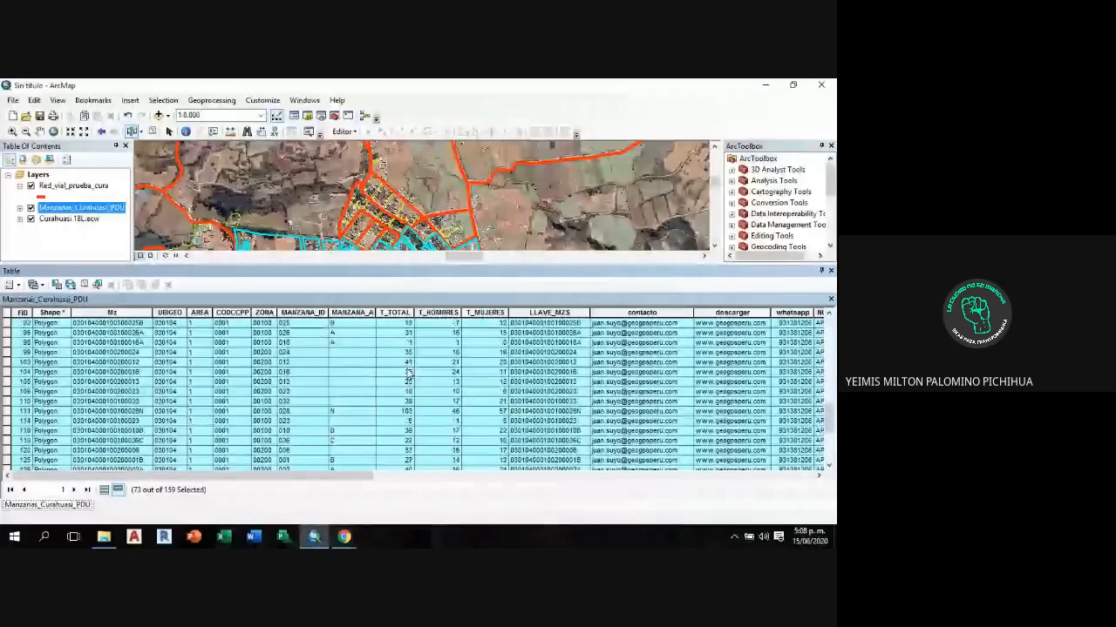
# Step: Return to the first selected records and shrink the attribute table to view the highlighted blocks on a larger map
pyautogui.scroll(10, 409, 373)
pyautogui.scroll(1, 421, 237)
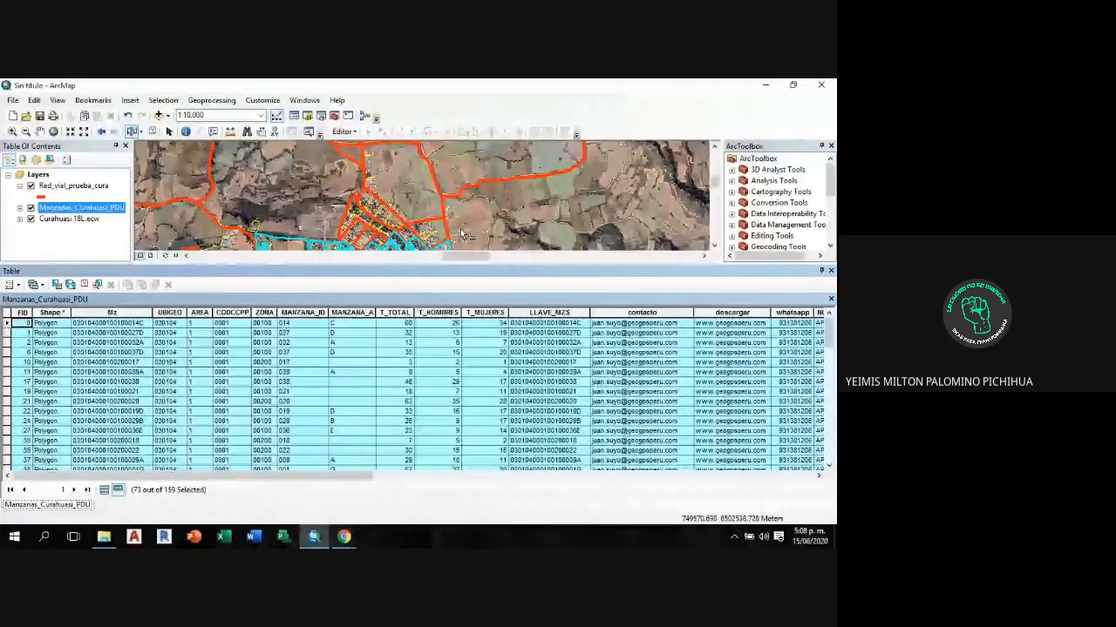
pyautogui.moveTo(464, 236); pyautogui.dragTo(506, 182)
pyautogui.moveTo(539, 263); pyautogui.dragTo(539, 347)
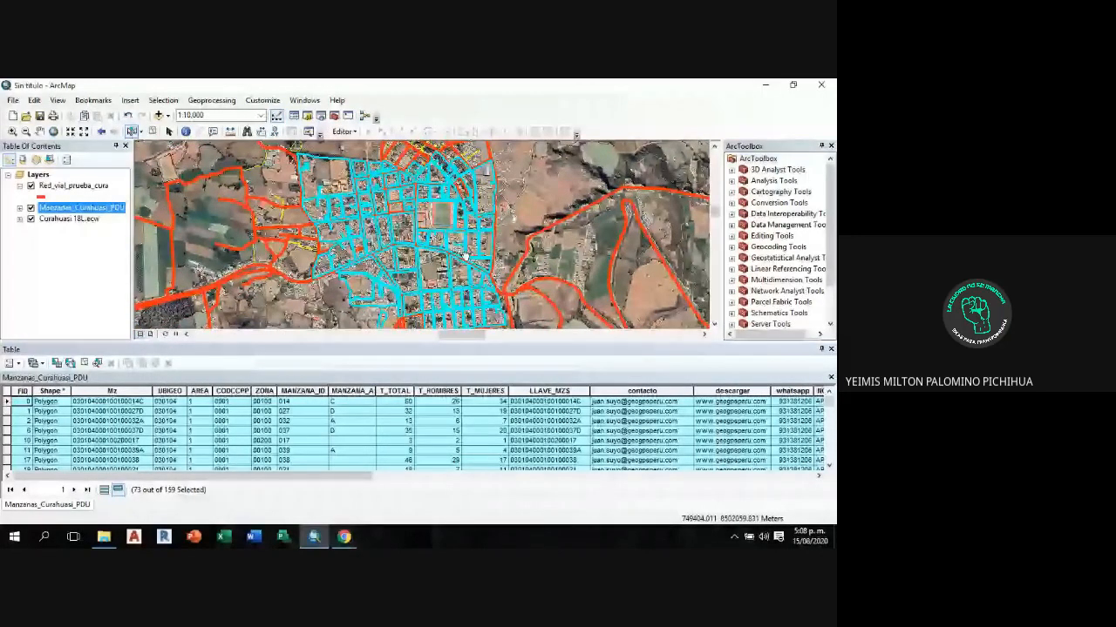
pyautogui.moveTo(464, 255); pyautogui.dragTo(472, 250)
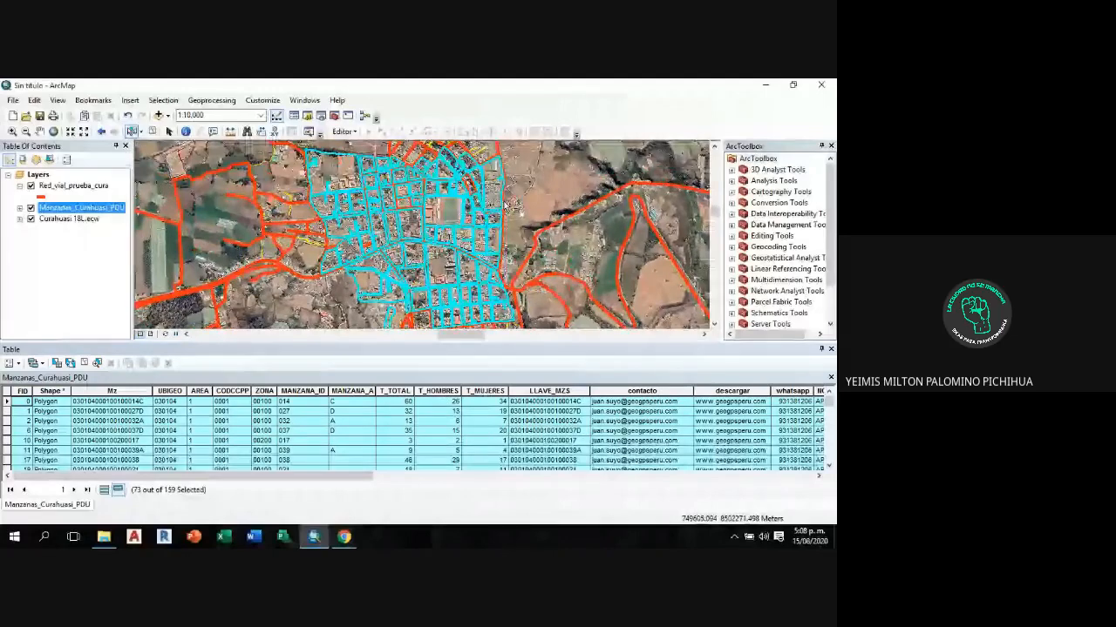
pyautogui.moveTo(504, 206); pyautogui.dragTo(501, 192)
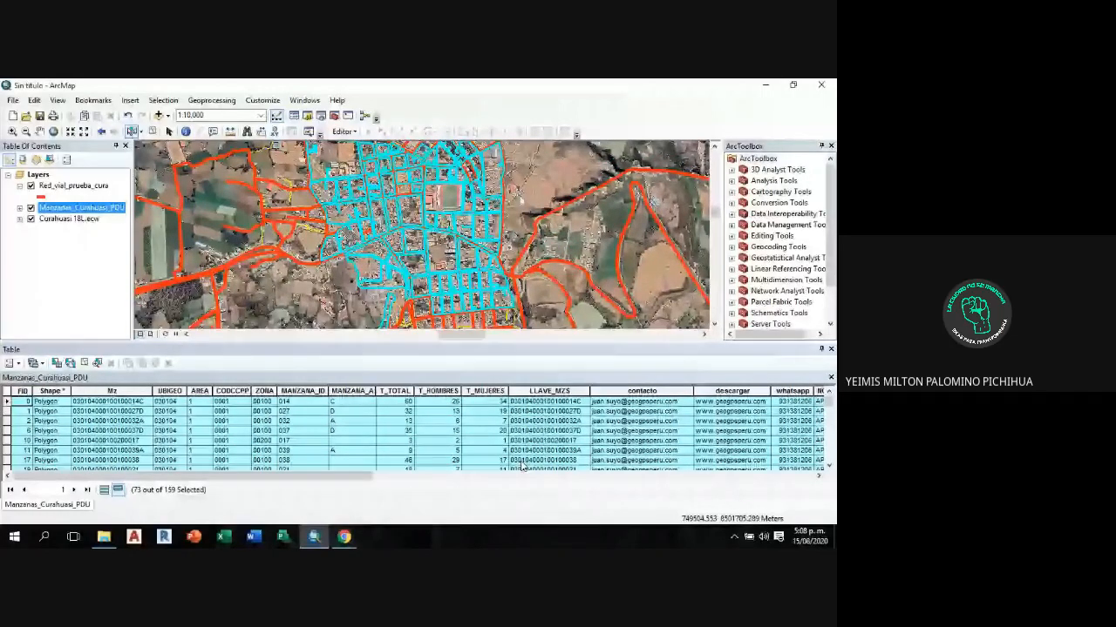
pyautogui.moveTo(535, 226); pyautogui.dragTo(552, 253)
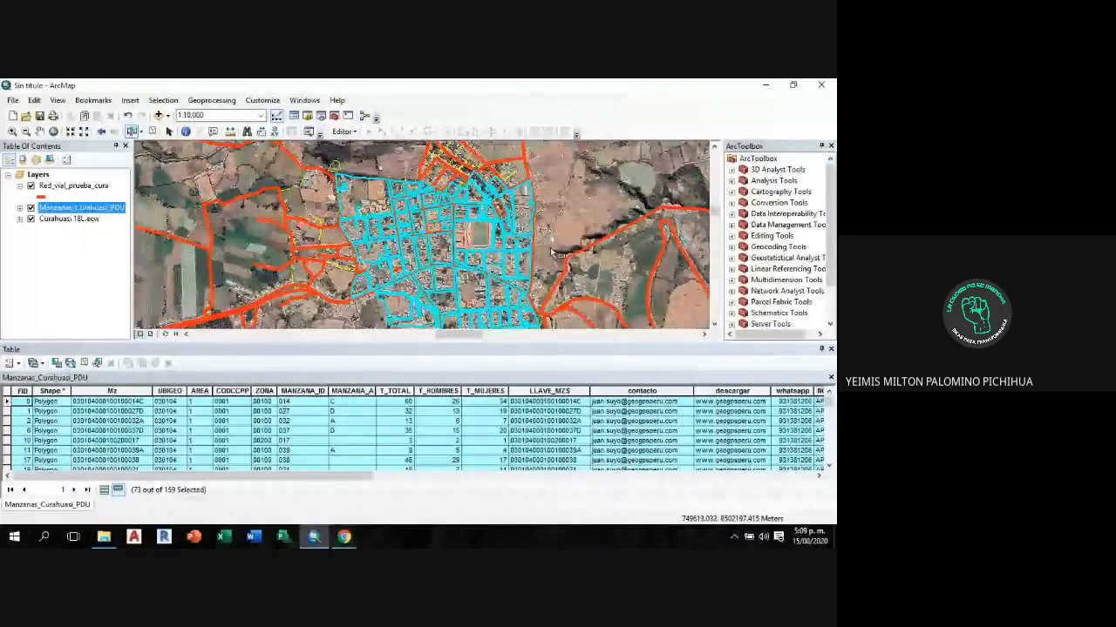
# Step: Examine the highlighted blocks and streets around the stadium up close, and close the attribute table
pyautogui.scroll(-3, 477, 232)
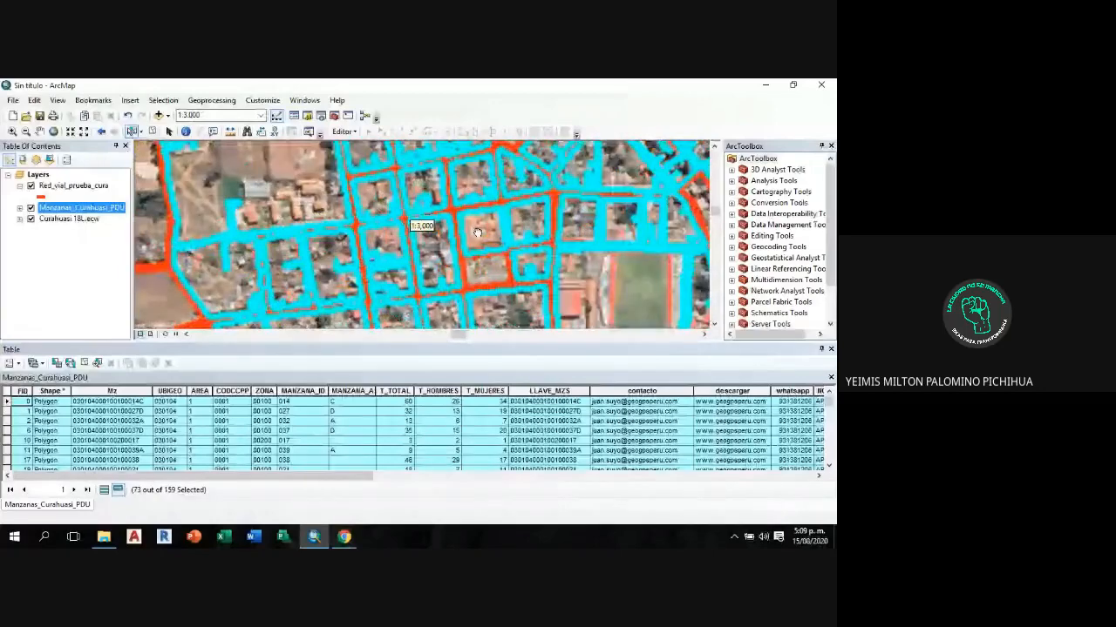
pyautogui.moveTo(478, 233); pyautogui.dragTo(427, 200)
pyautogui.moveTo(466, 291); pyautogui.dragTo(423, 229)
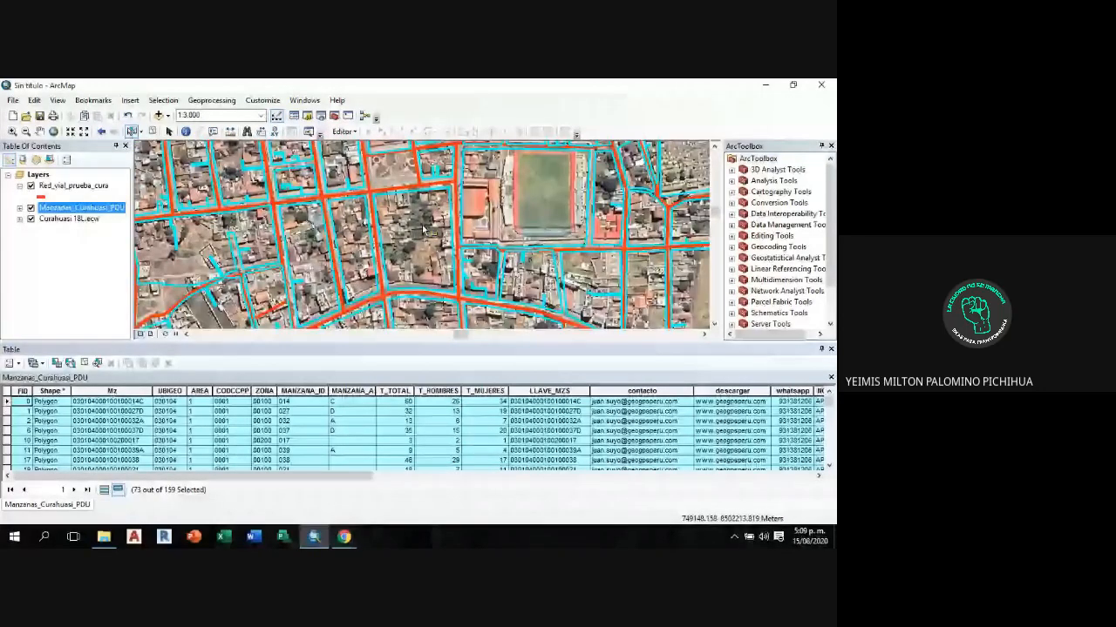
pyautogui.scroll(1, 424, 230)
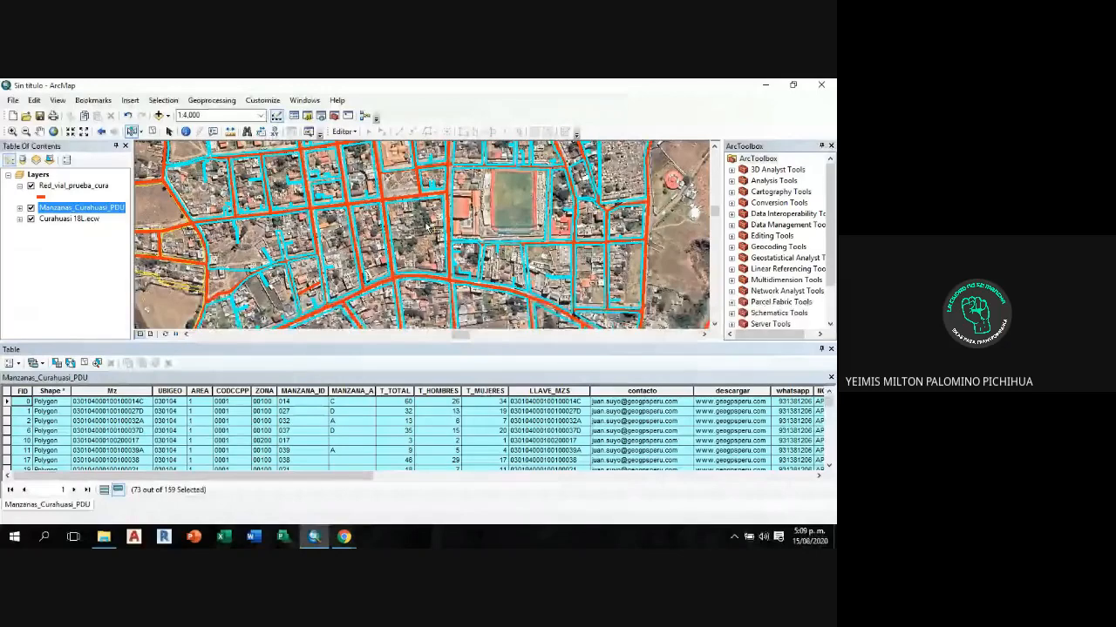
pyautogui.moveTo(427, 227); pyautogui.dragTo(419, 203)
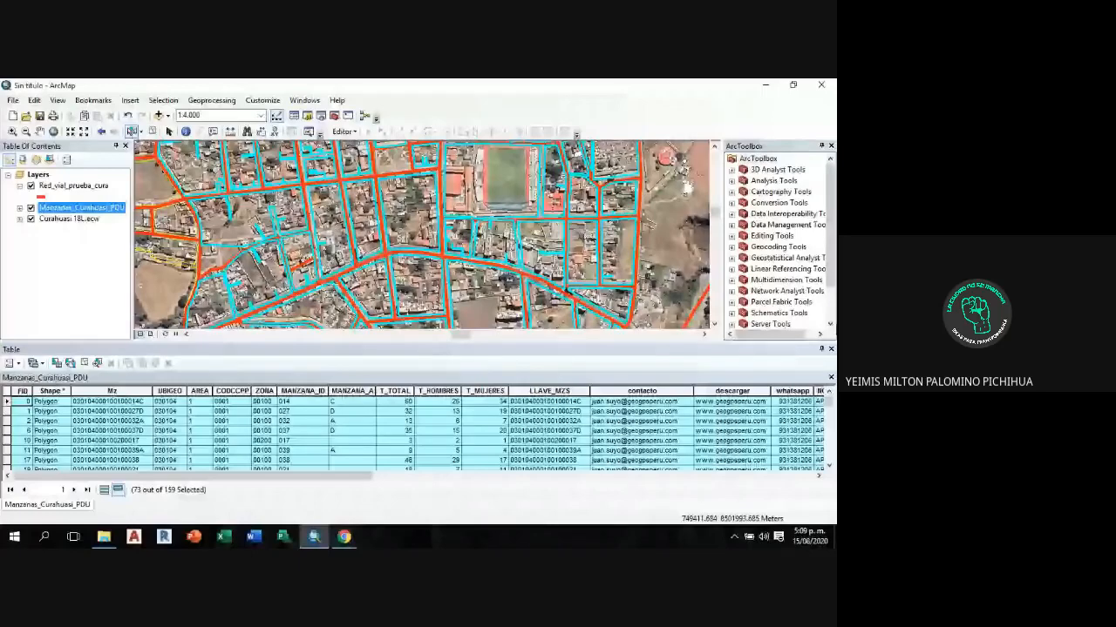
pyautogui.moveTo(400, 245); pyautogui.dragTo(425, 247)
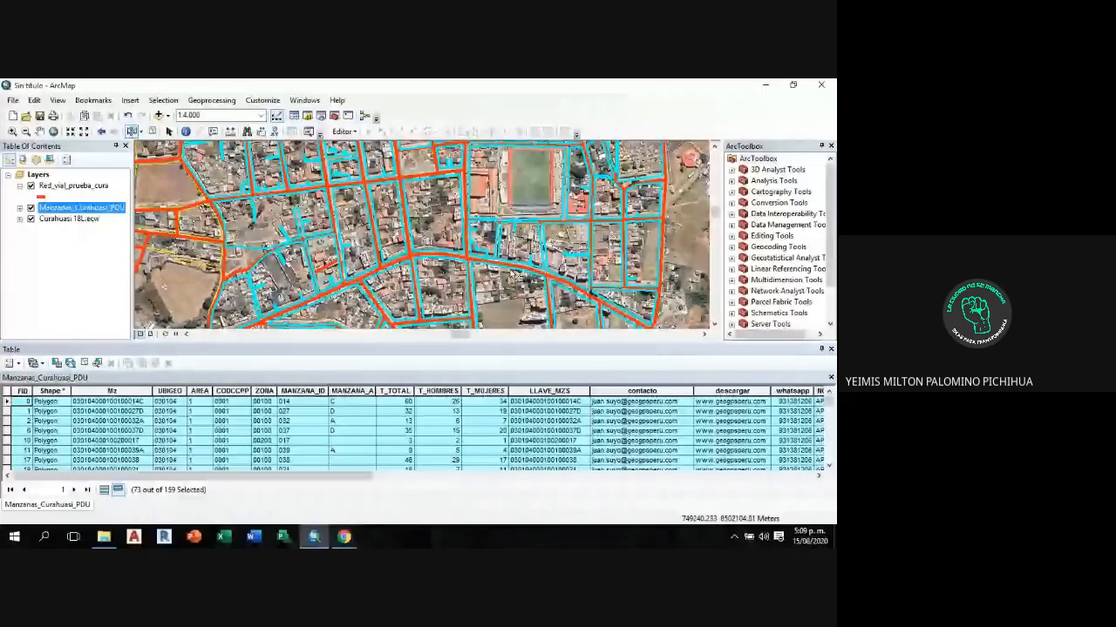
pyautogui.click(830, 350)
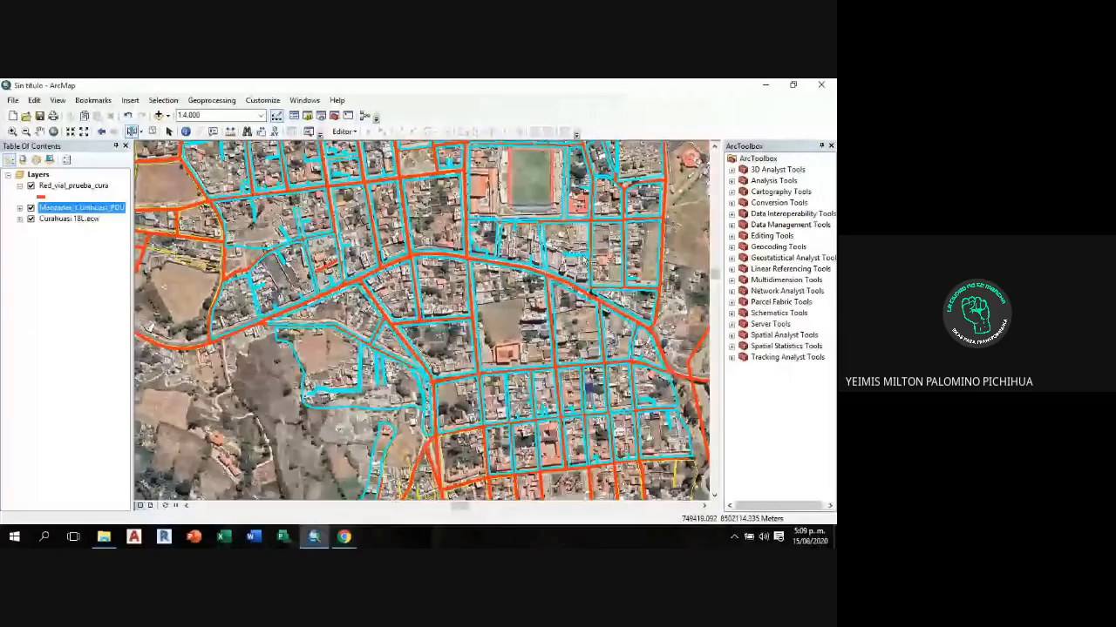
# Step: Examine the selected blocks and the surrounding road network over the satellite image at several map scales
pyautogui.scroll(-3, 425, 293)
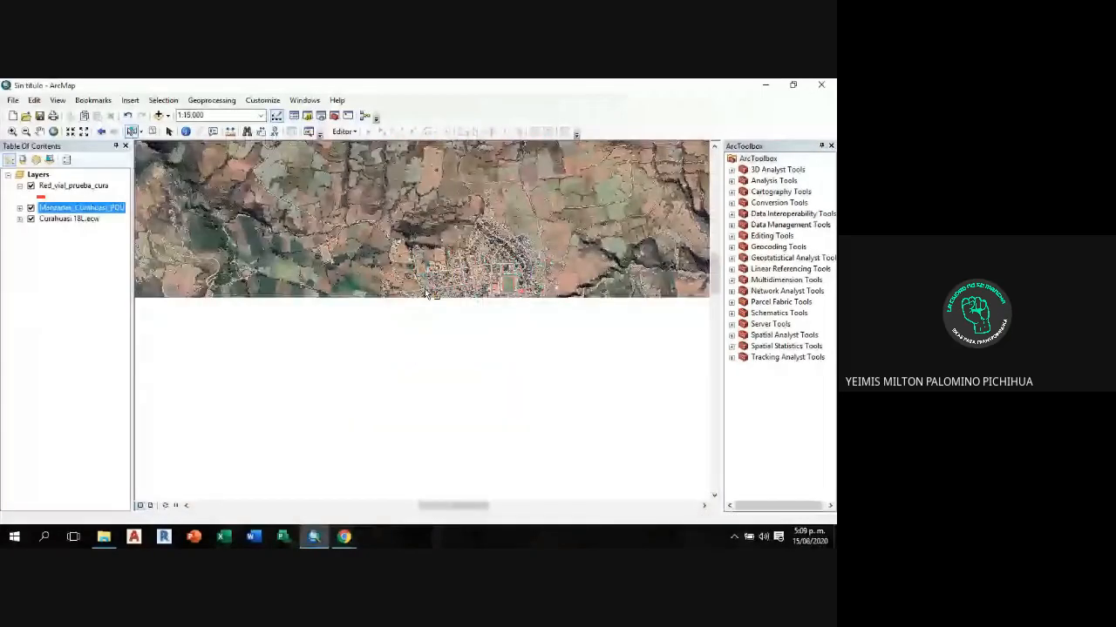
pyautogui.scroll(-2, 467, 291)
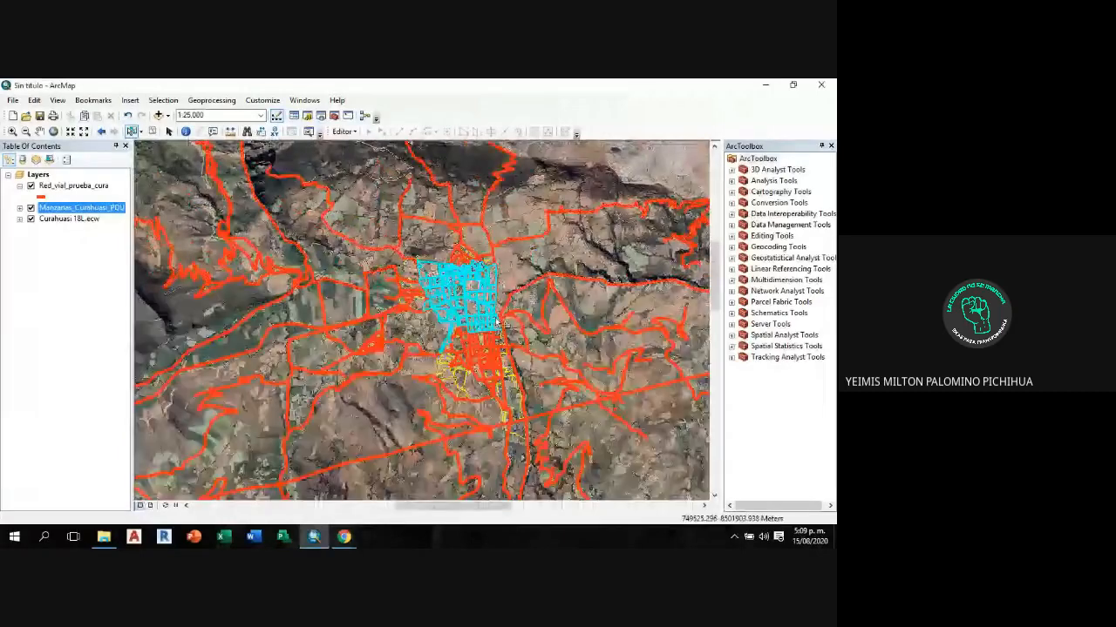
pyautogui.scroll(4, 444, 283)
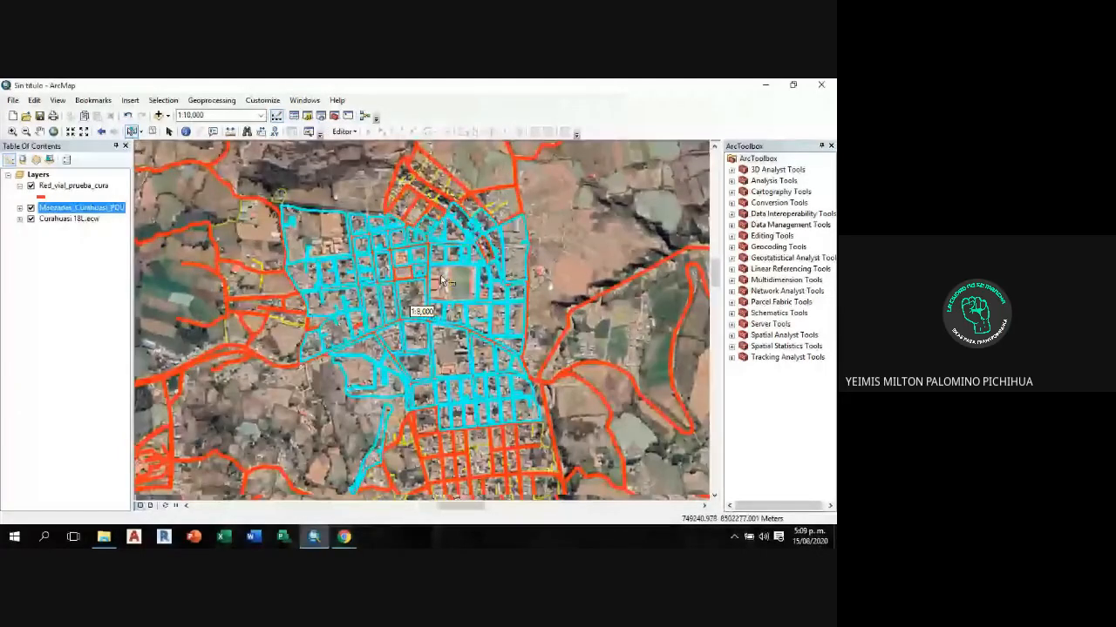
pyautogui.scroll(2, 443, 280)
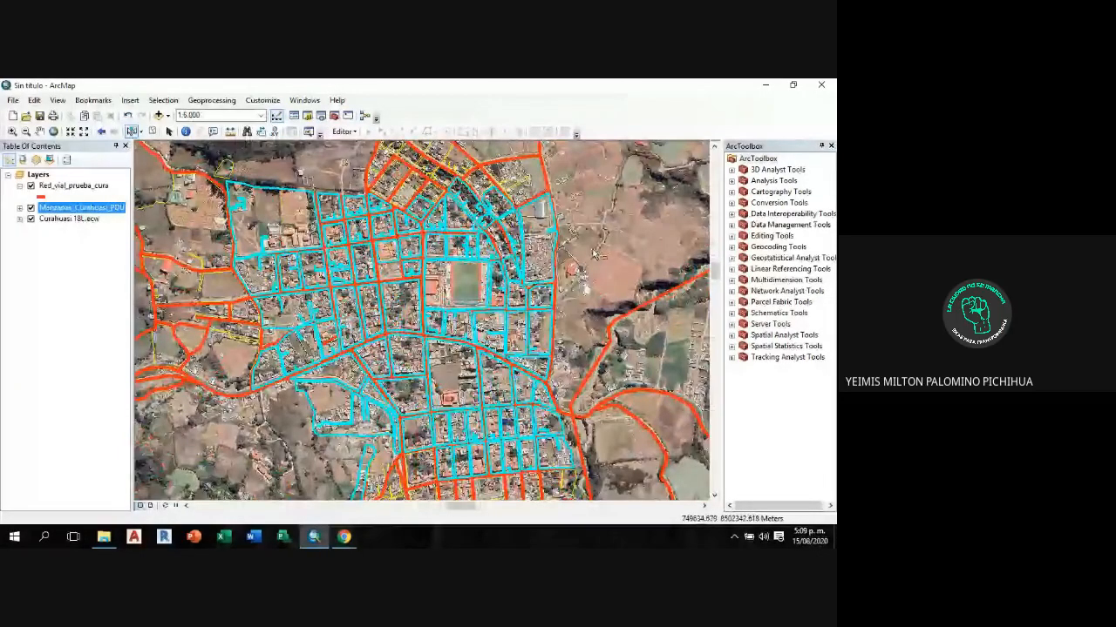
pyautogui.scroll(-1, 610, 246)
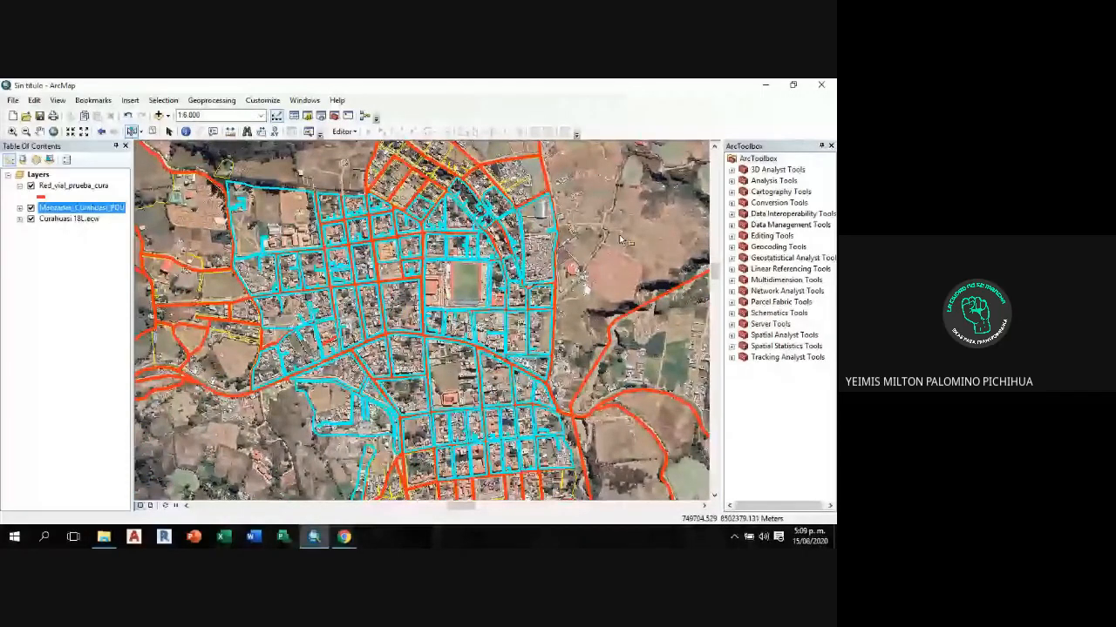
pyautogui.moveTo(620, 241); pyautogui.dragTo(517, 235)
pyautogui.moveTo(713, 272)
pyautogui.mouseDown()
pyautogui.moveTo(713, 283)
pyautogui.moveTo(714, 272)
pyautogui.mouseUp()
pyautogui.moveTo(457, 505)
pyautogui.mouseDown()
pyautogui.moveTo(475, 508)
pyautogui.moveTo(455, 506)
pyautogui.mouseUp()
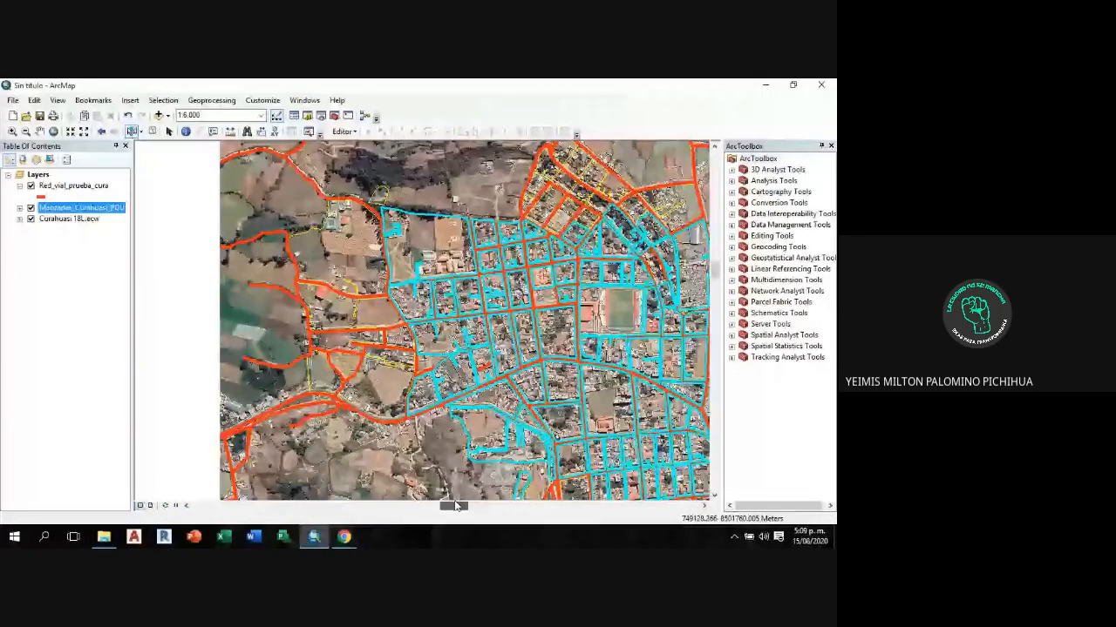
pyautogui.scroll(2, 477, 316)
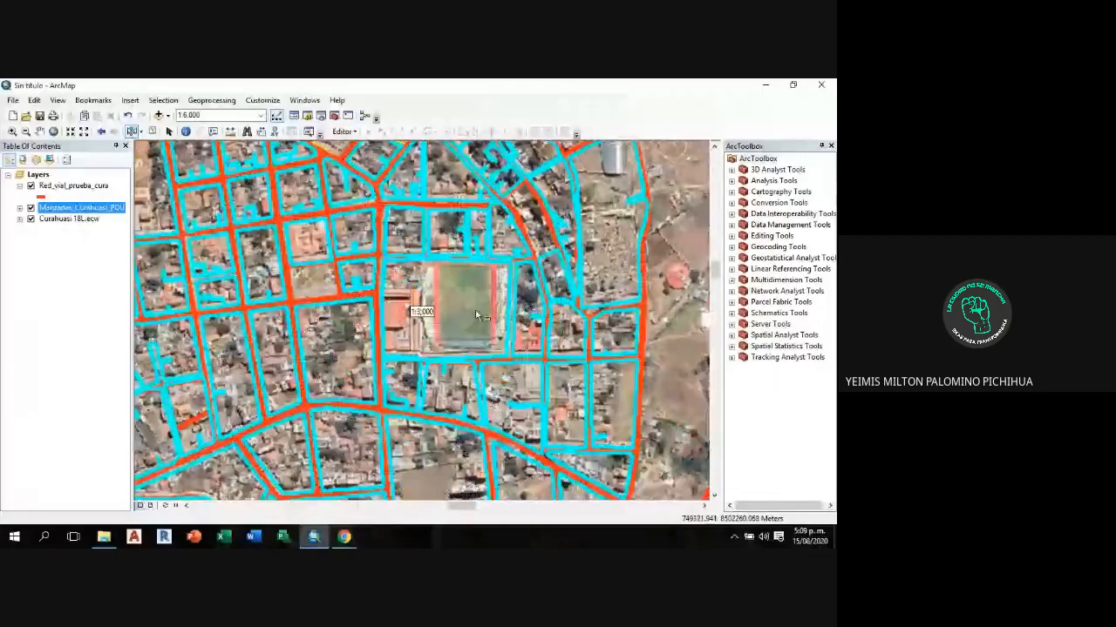
pyautogui.scroll(-3, 477, 316)
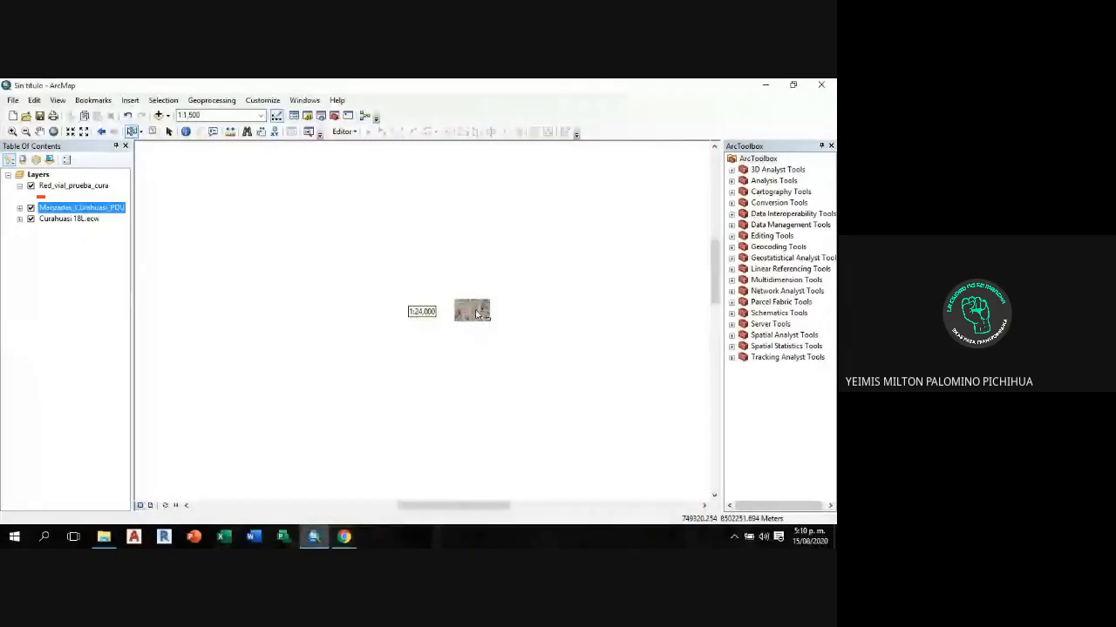
pyautogui.scroll(2, 477, 315)
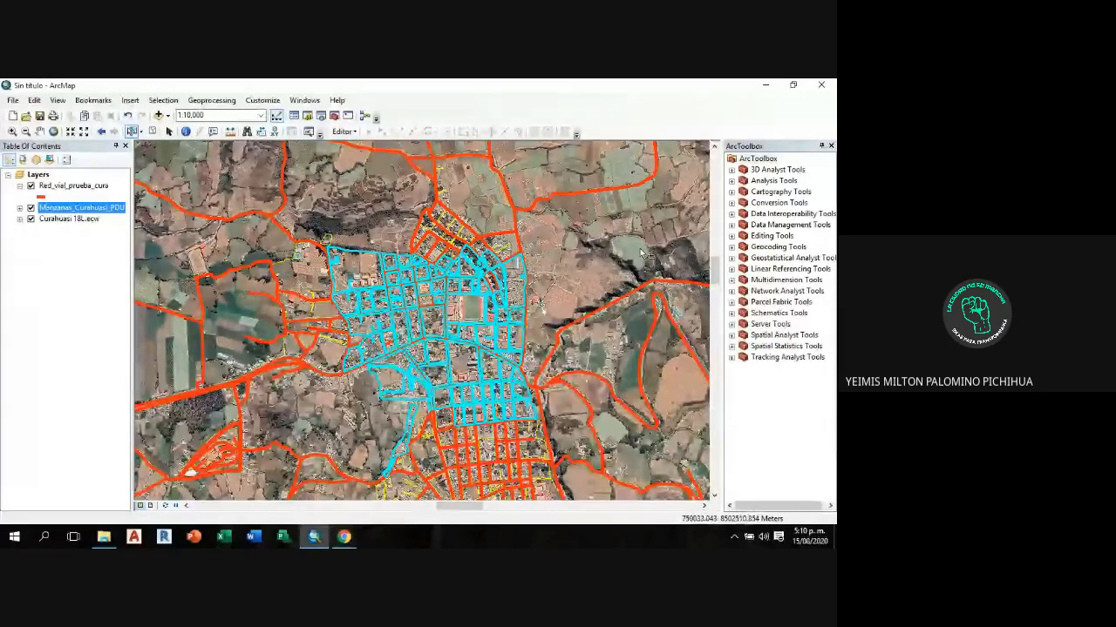
pyautogui.moveTo(639, 250); pyautogui.dragTo(506, 236)
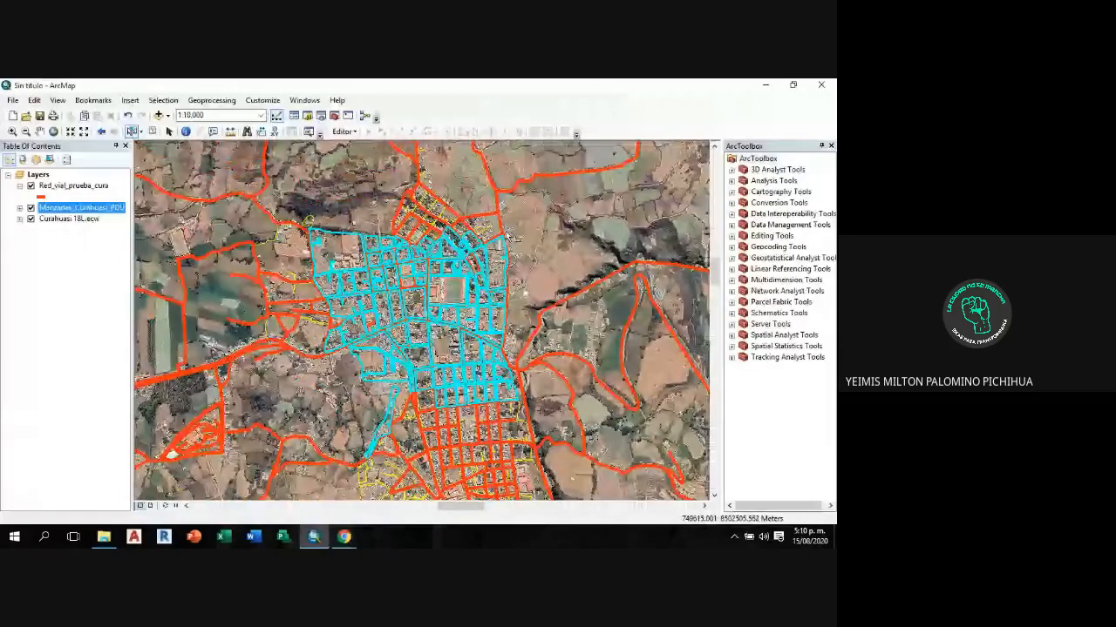
pyautogui.moveTo(320, 280); pyautogui.dragTo(663, 261)
pyautogui.moveTo(663, 261); pyautogui.dragTo(464, 263)
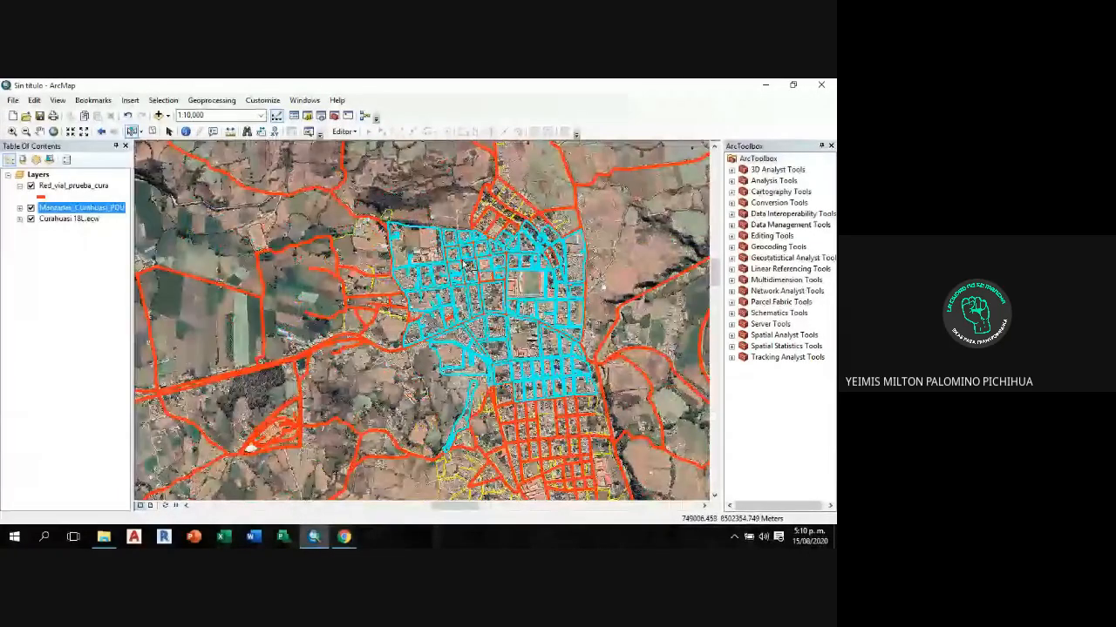
pyautogui.scroll(-1, 421, 292)
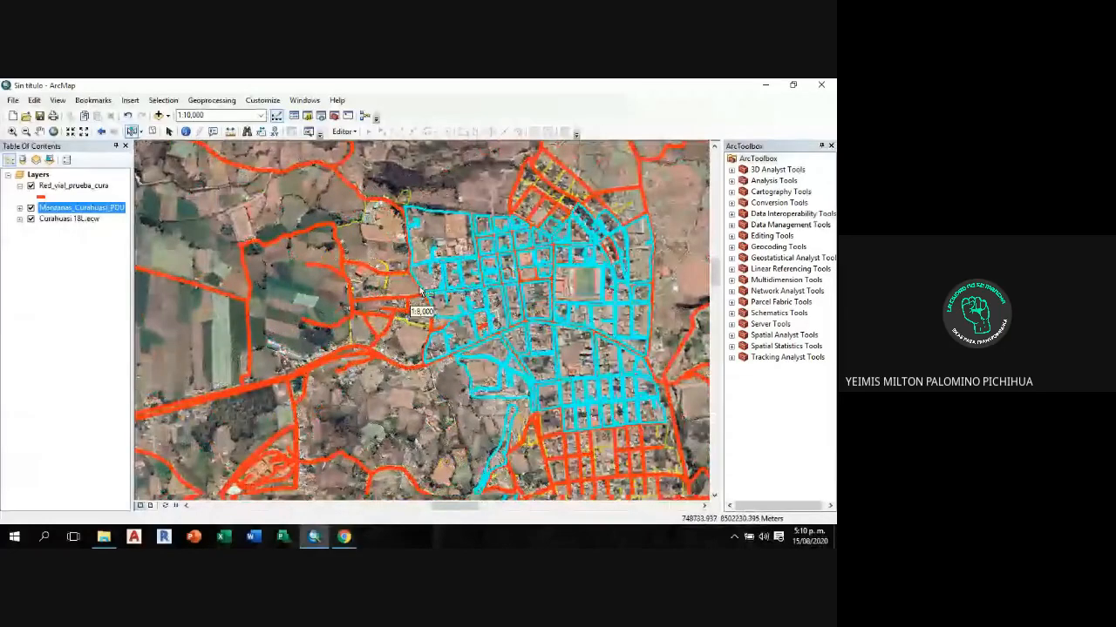
pyautogui.scroll(3, 421, 292)
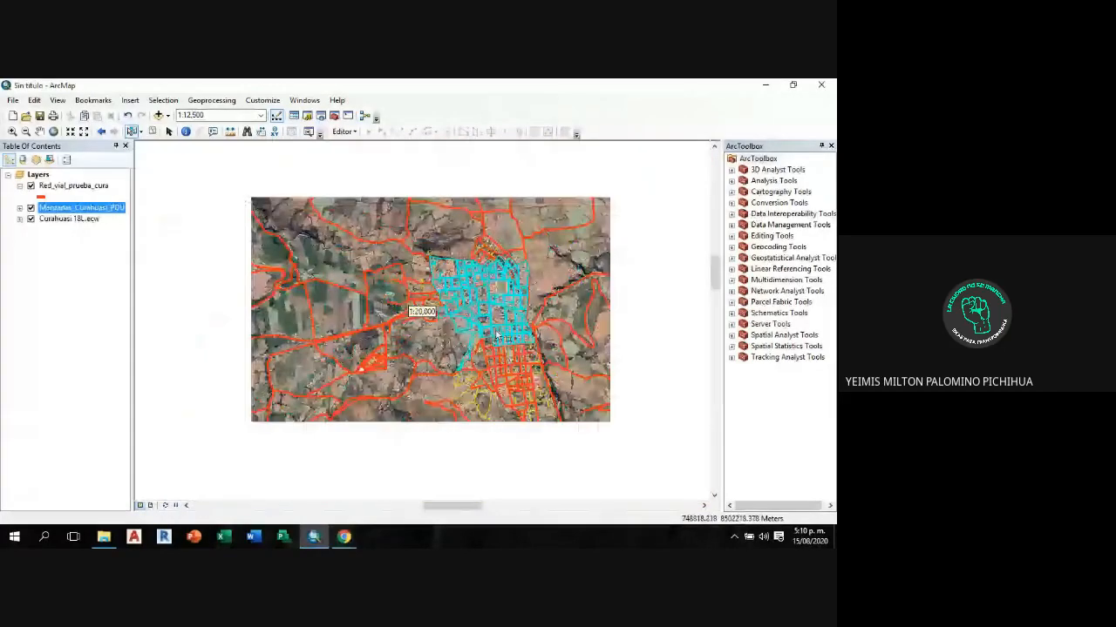
pyautogui.moveTo(579, 237); pyautogui.dragTo(523, 302)
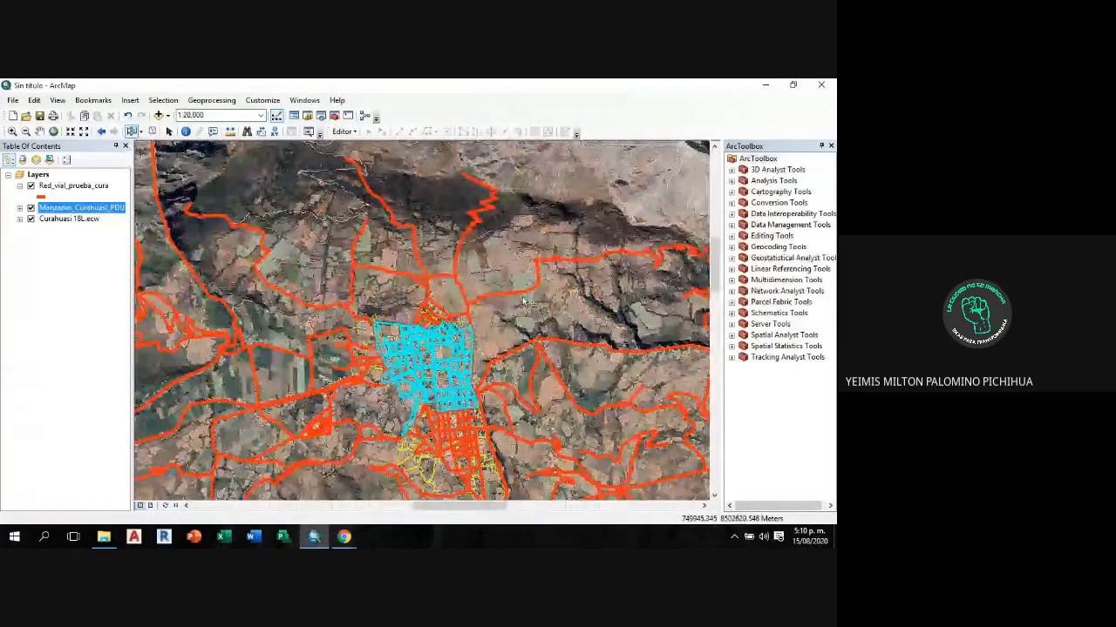
# Step: Hide the Curahuasi 18L.ecw image and move the map view to an empty area far from the data
pyautogui.click(31, 219)
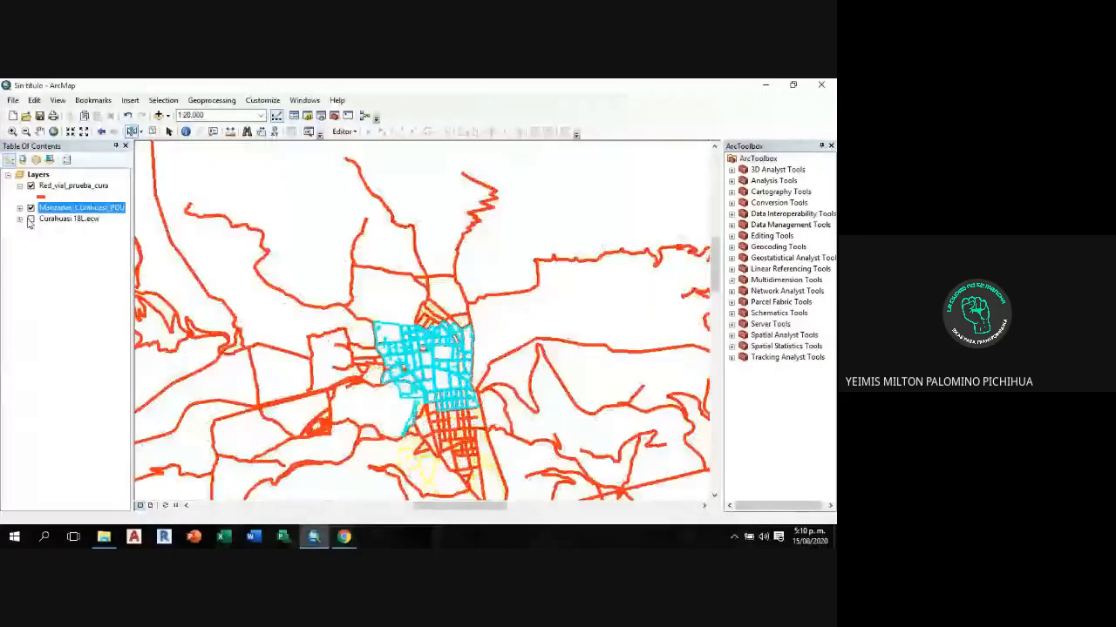
pyautogui.scroll(3, 530, 273)
pyautogui.scroll(-2, 549, 267)
pyautogui.moveTo(548, 266); pyautogui.dragTo(144, 288)
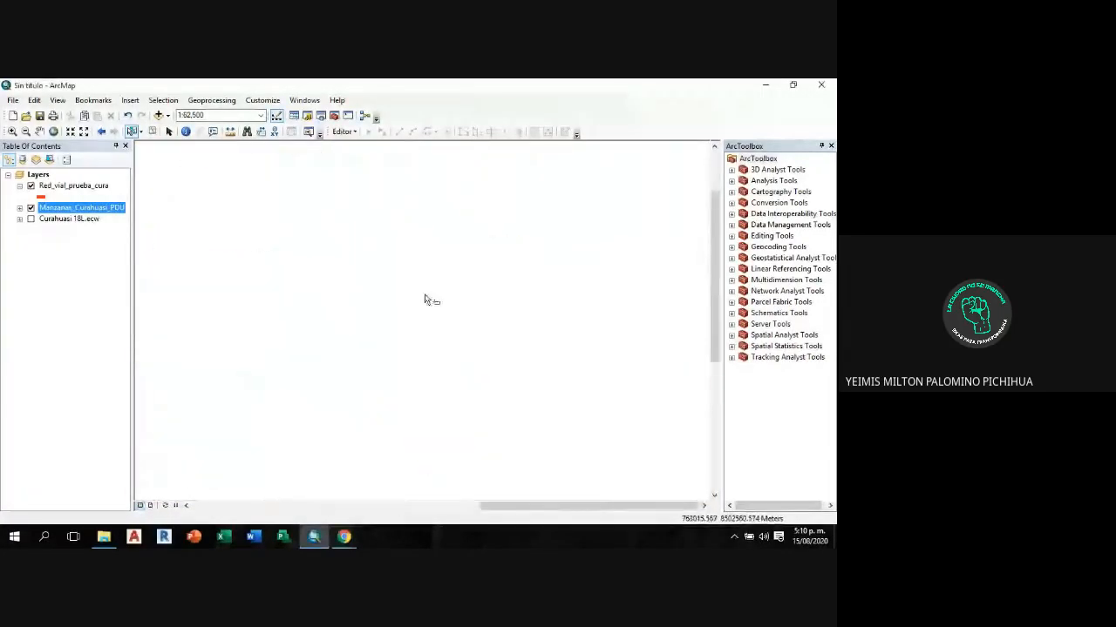
pyautogui.moveTo(610, 300); pyautogui.dragTo(274, 316)
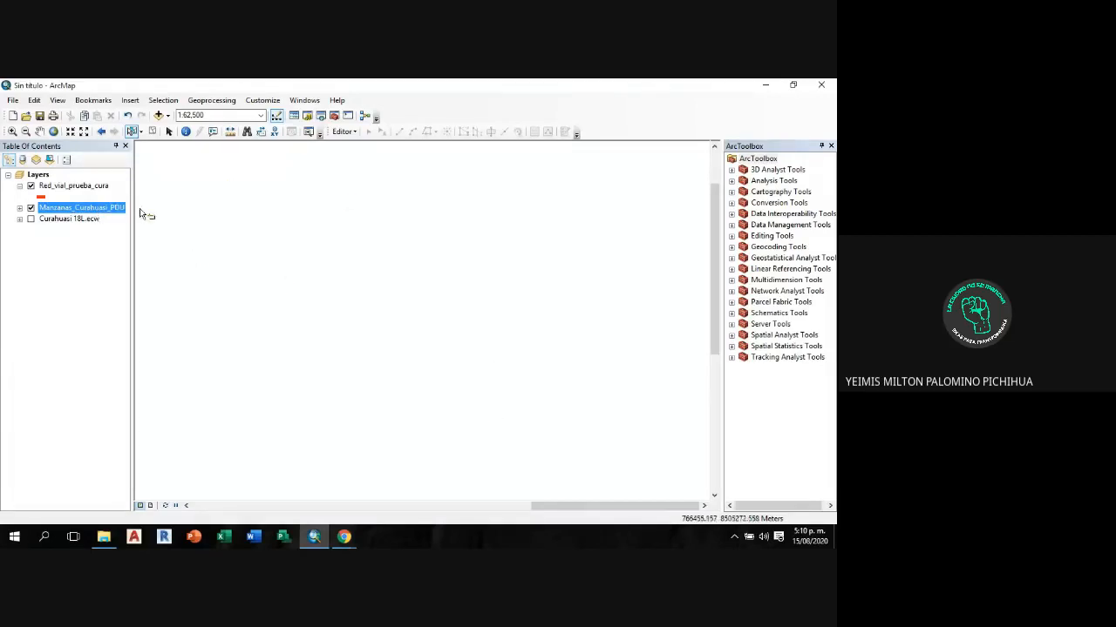
# Step: Zoom the map to the full extent of the Manzanas_Curahuasi_PDU layer and look over the roads east of town
pyautogui.click(86, 188)
pyautogui.click(86, 209)
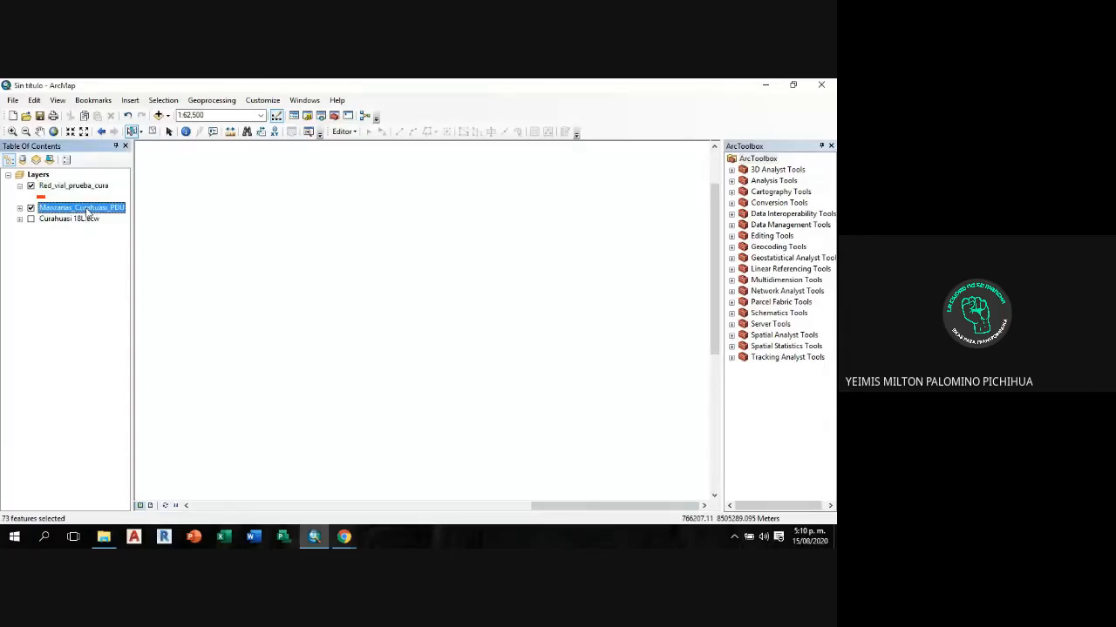
pyautogui.rightClick(87, 212)
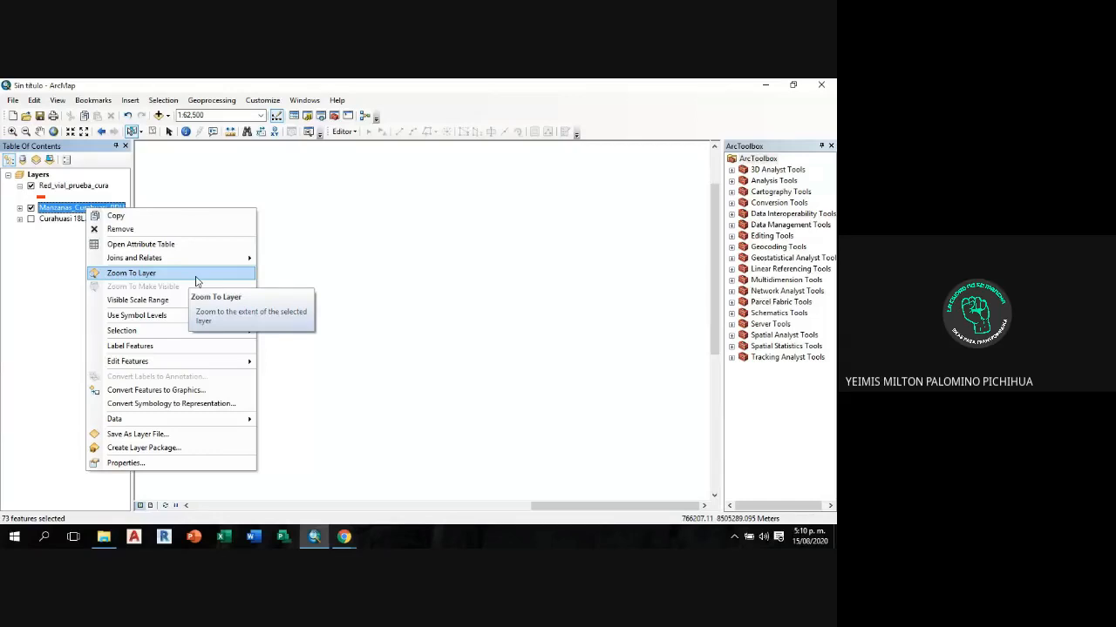
pyautogui.click(40, 281)
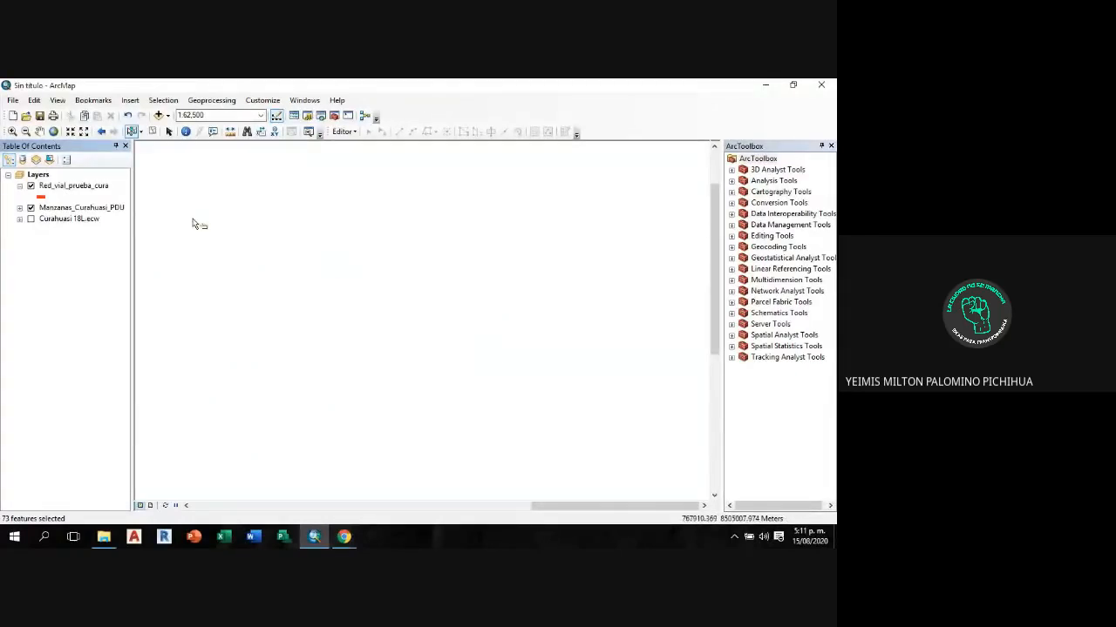
pyautogui.click(85, 209)
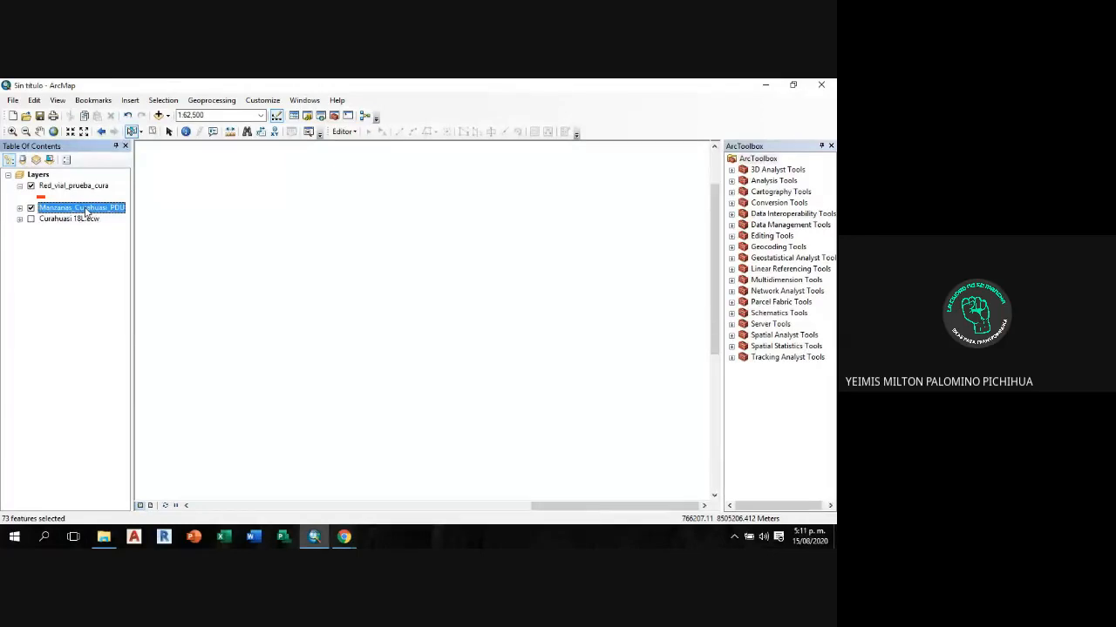
pyautogui.rightClick(86, 212)
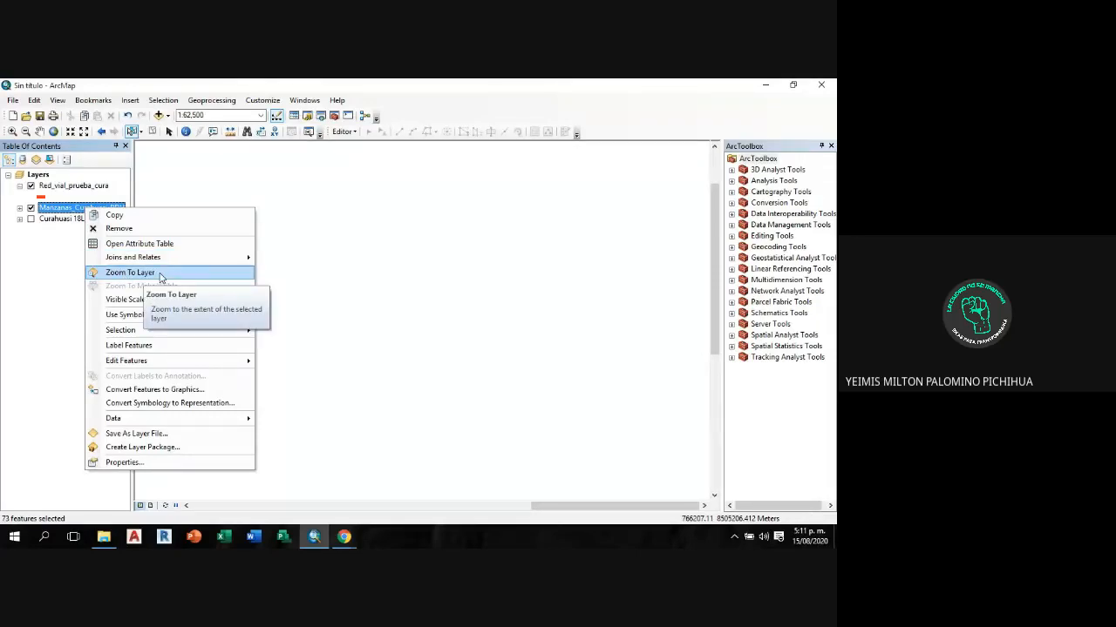
pyautogui.click(130, 272)
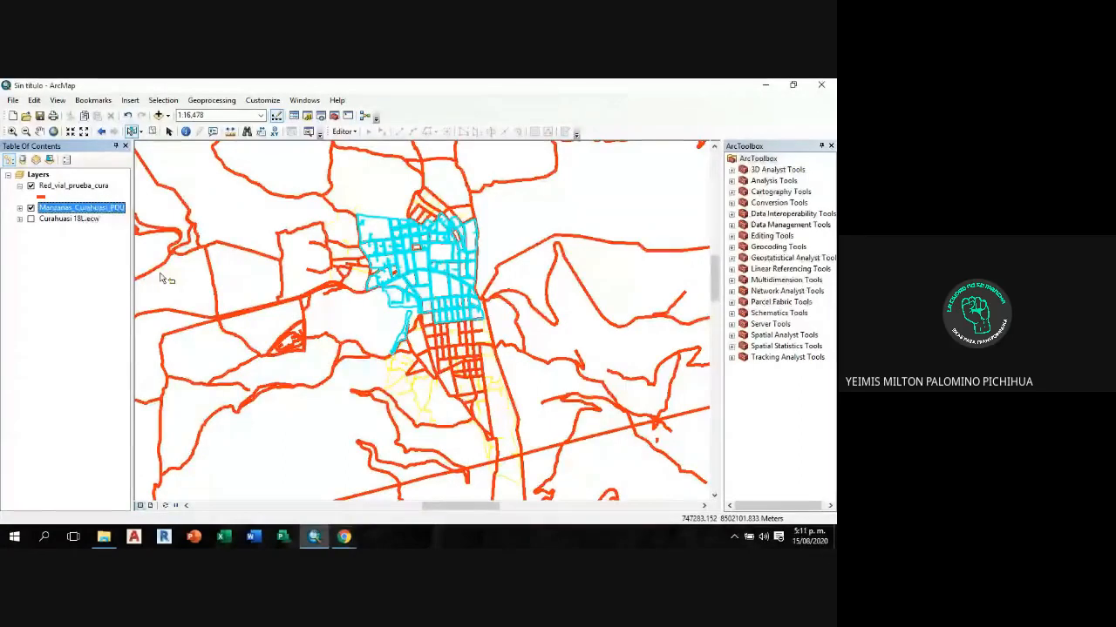
pyautogui.moveTo(613, 240); pyautogui.dragTo(339, 291)
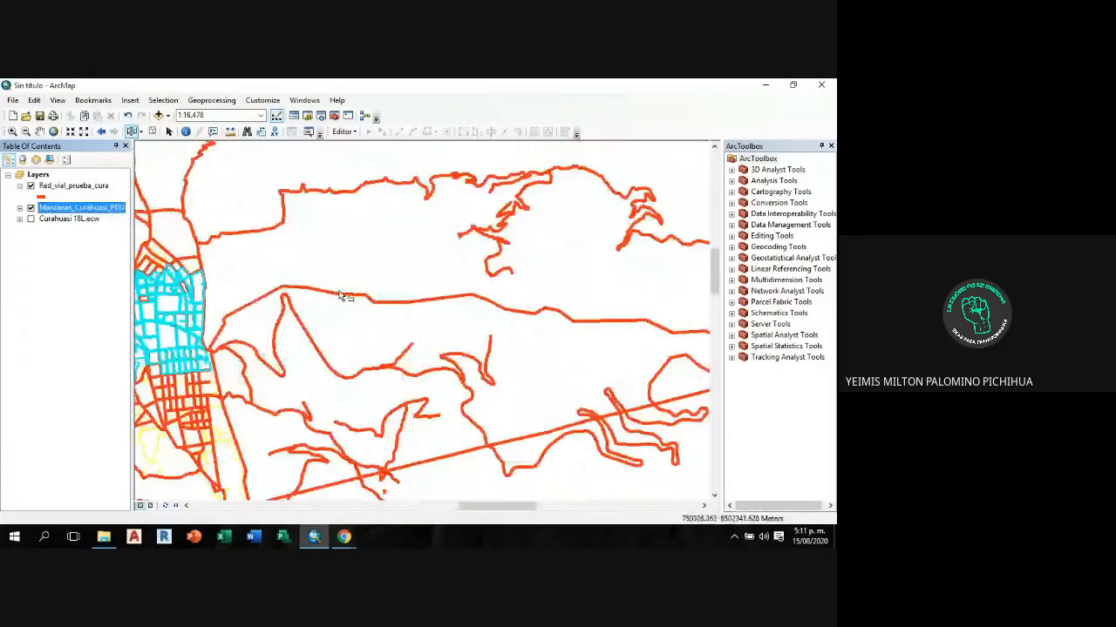
# Step: Move the map view to an empty area east of the road network at a scale of 1:1,000
pyautogui.moveTo(628, 327); pyautogui.dragTo(341, 336)
pyautogui.moveTo(610, 376); pyautogui.dragTo(445, 329)
pyautogui.scroll(5, 443, 328)
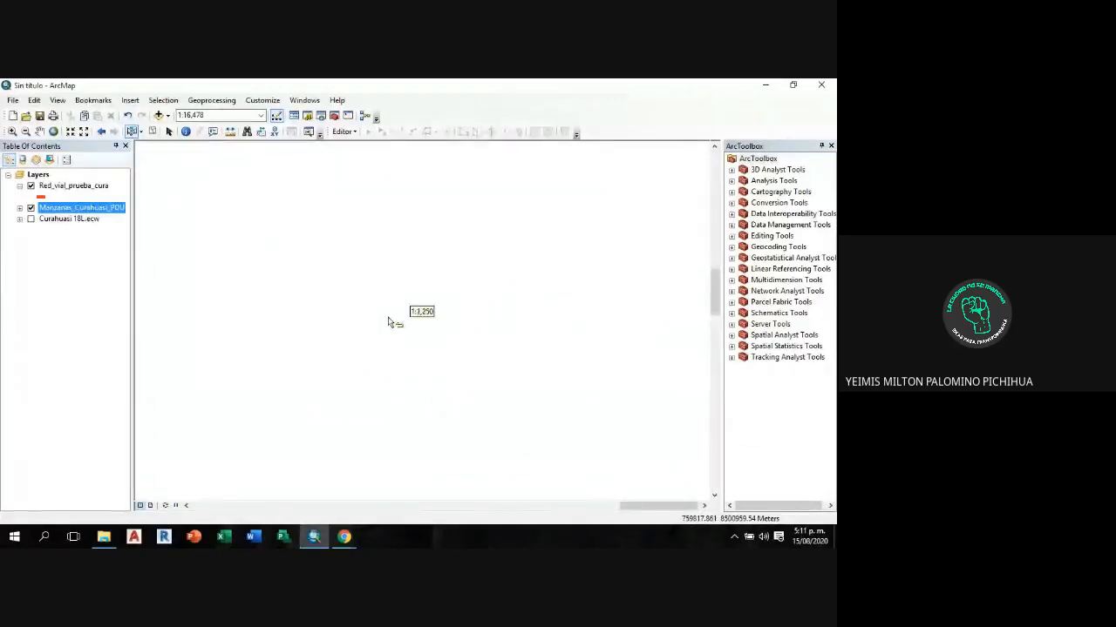
pyautogui.scroll(1, 389, 323)
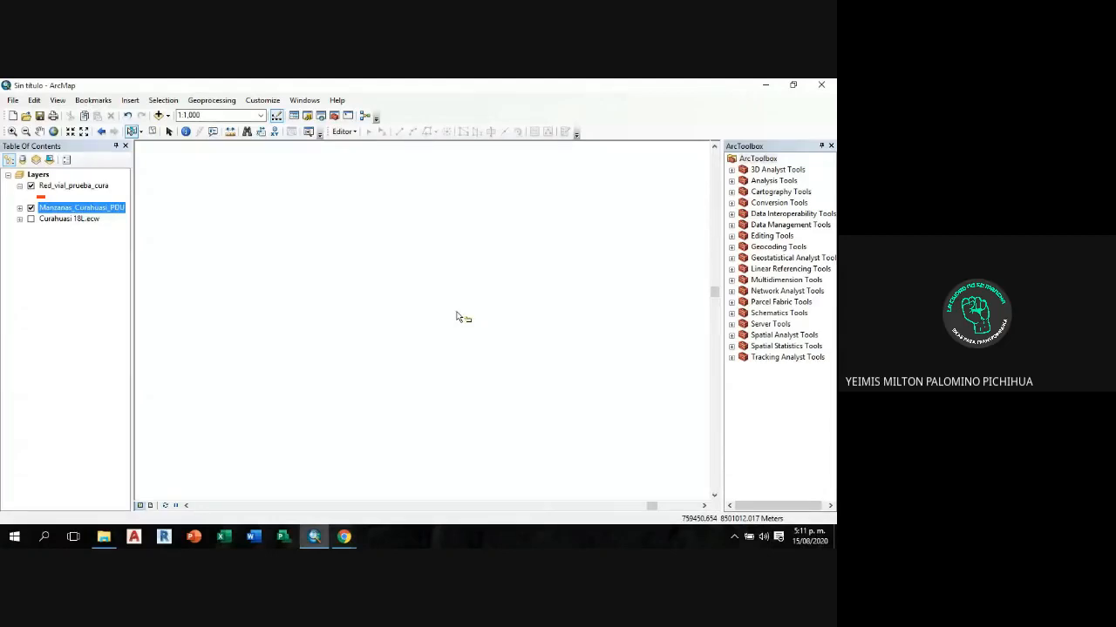
# Step: Zoom the map to the full extent of the Red_vial_prueba_cura layer and look over the town's streets
pyautogui.click(86, 187)
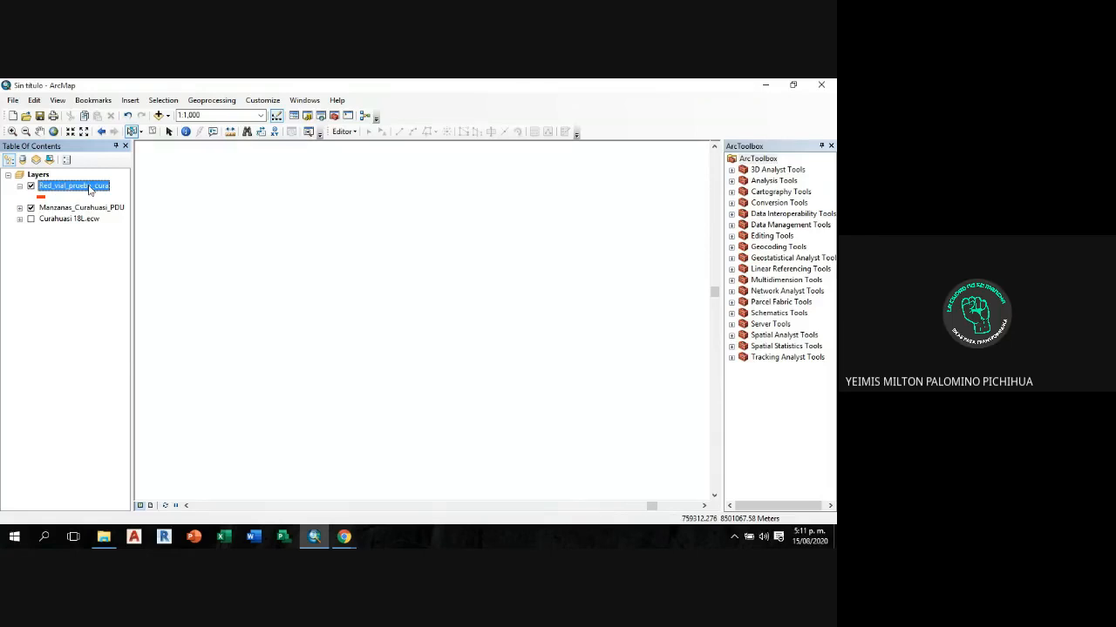
pyautogui.rightClick(90, 190)
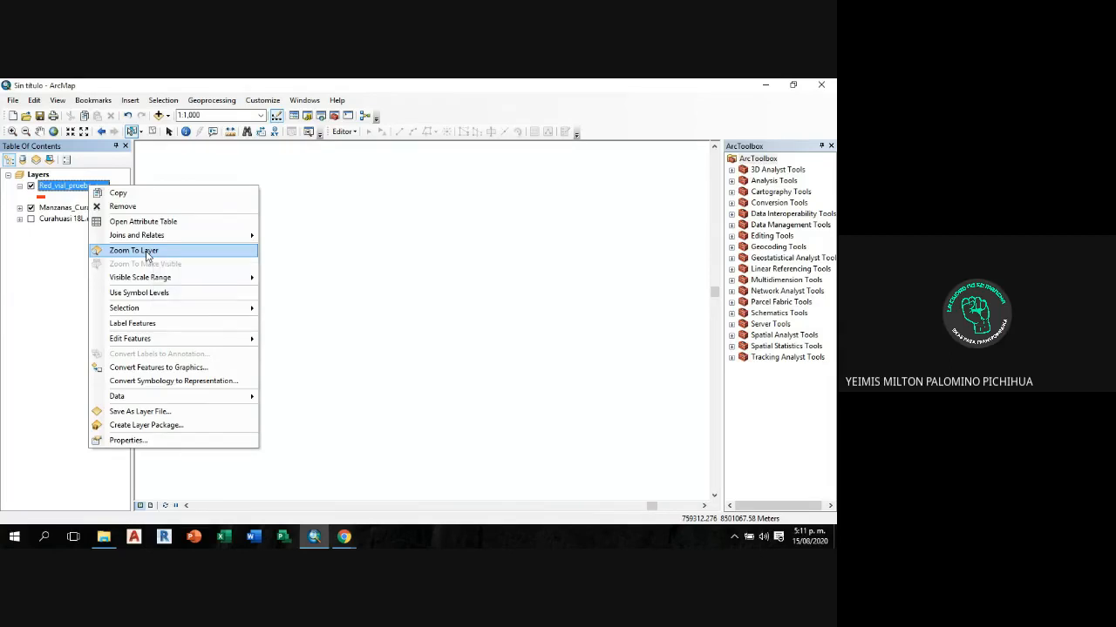
pyautogui.click(147, 254)
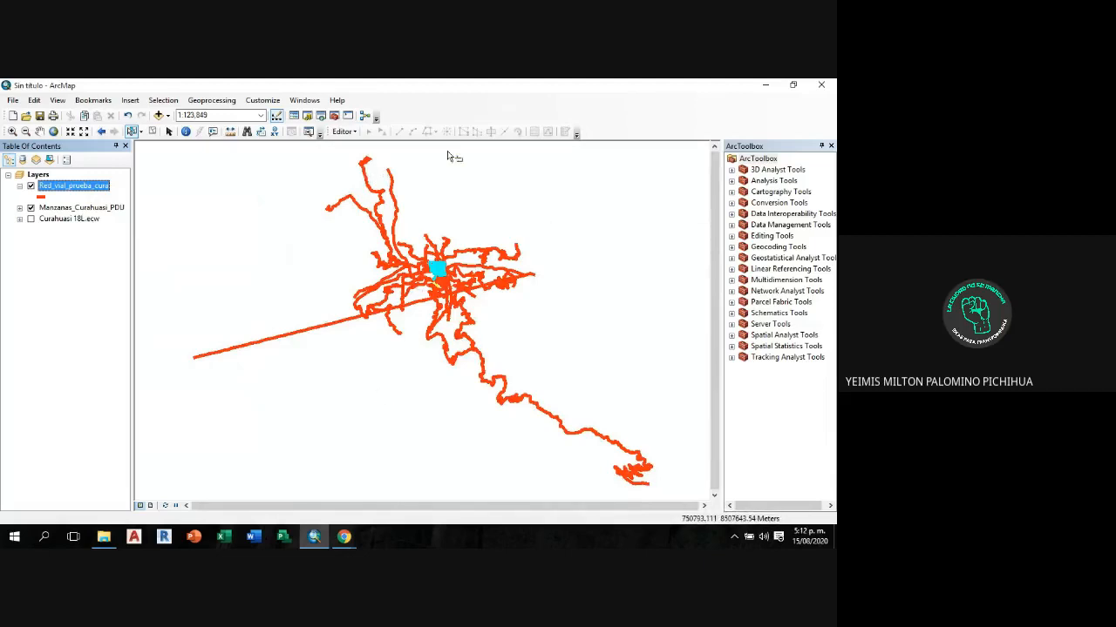
pyautogui.click(496, 183)
pyautogui.scroll(1, 444, 284)
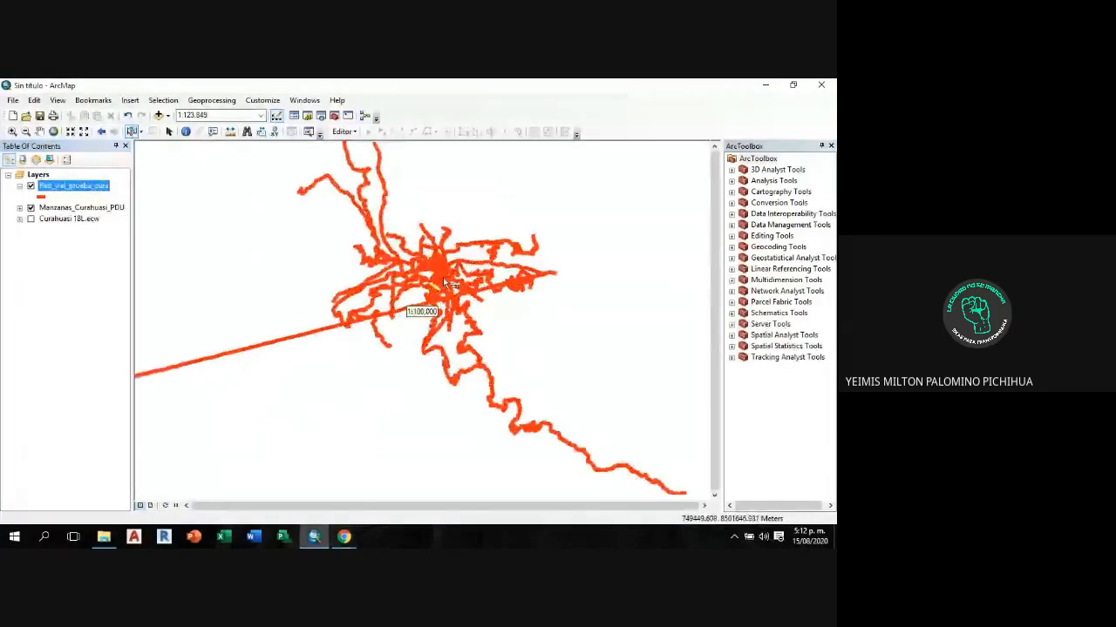
pyautogui.scroll(3, 443, 277)
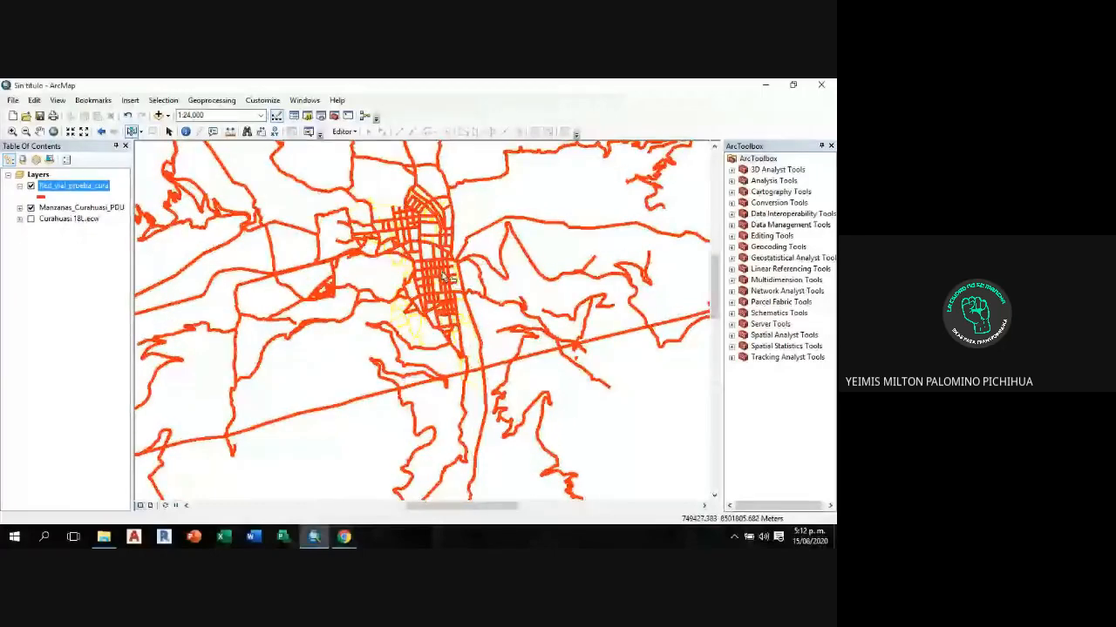
pyautogui.scroll(2, 445, 279)
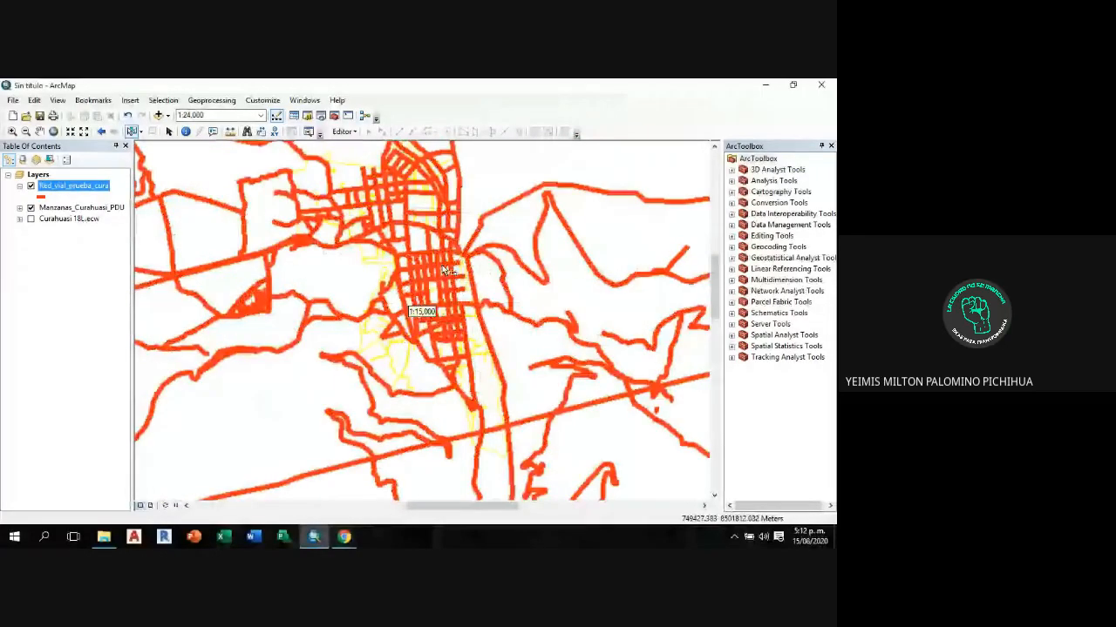
# Step: Hide the Manzanas_Curahuasi_PDU layer and look over the road network around the town by itself
pyautogui.moveTo(465, 252); pyautogui.dragTo(441, 266)
pyautogui.click(30, 209)
pyautogui.scroll(-1, 422, 253)
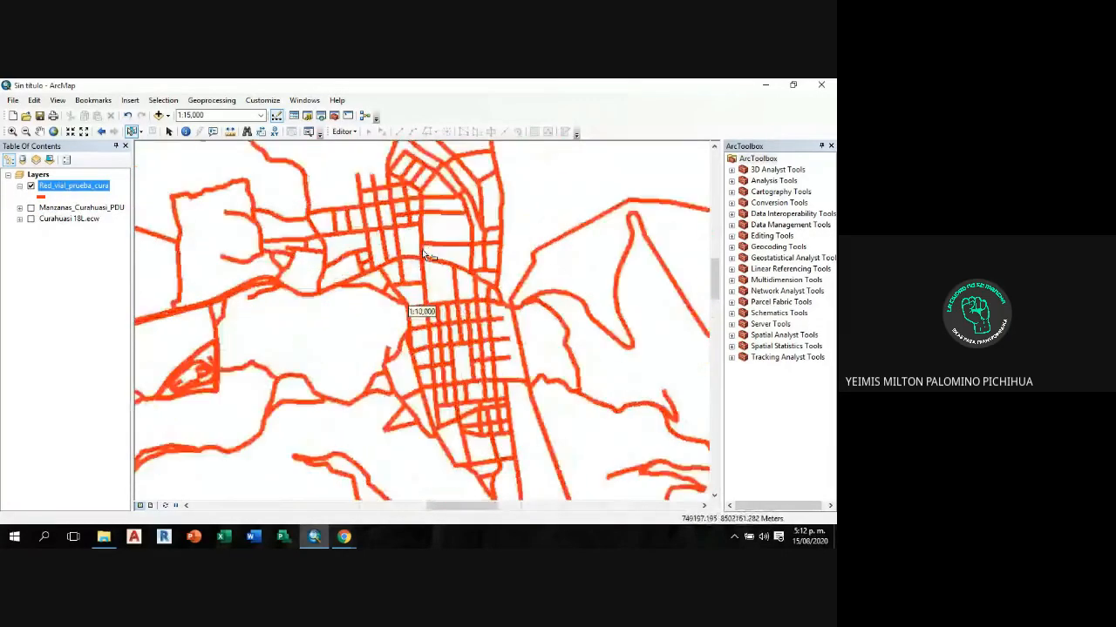
pyautogui.scroll(1, 439, 281)
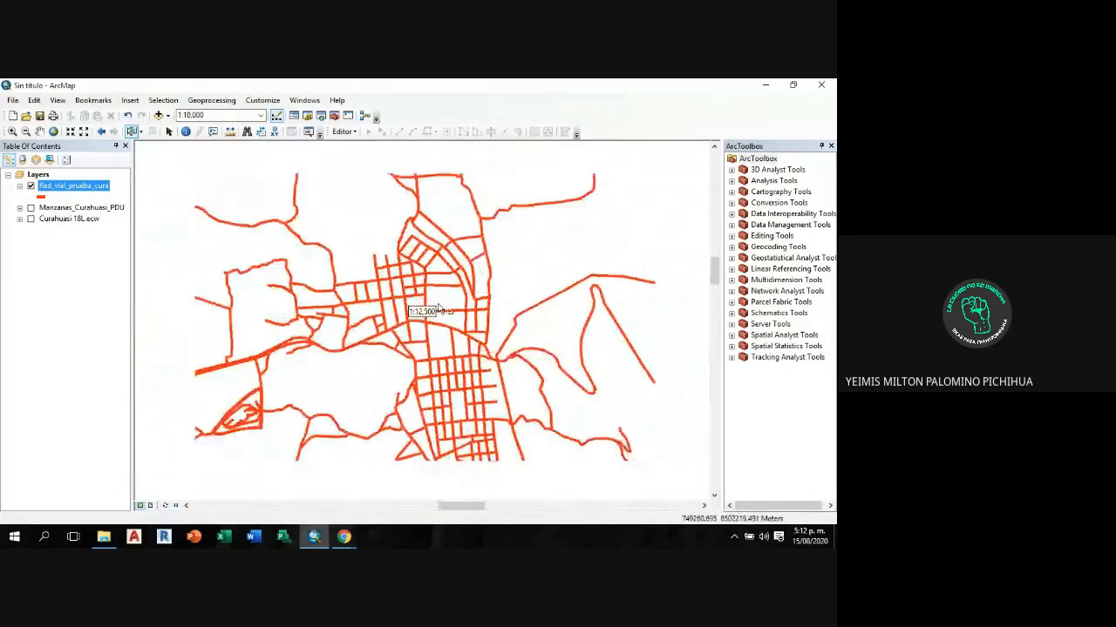
pyautogui.moveTo(486, 327); pyautogui.dragTo(491, 289)
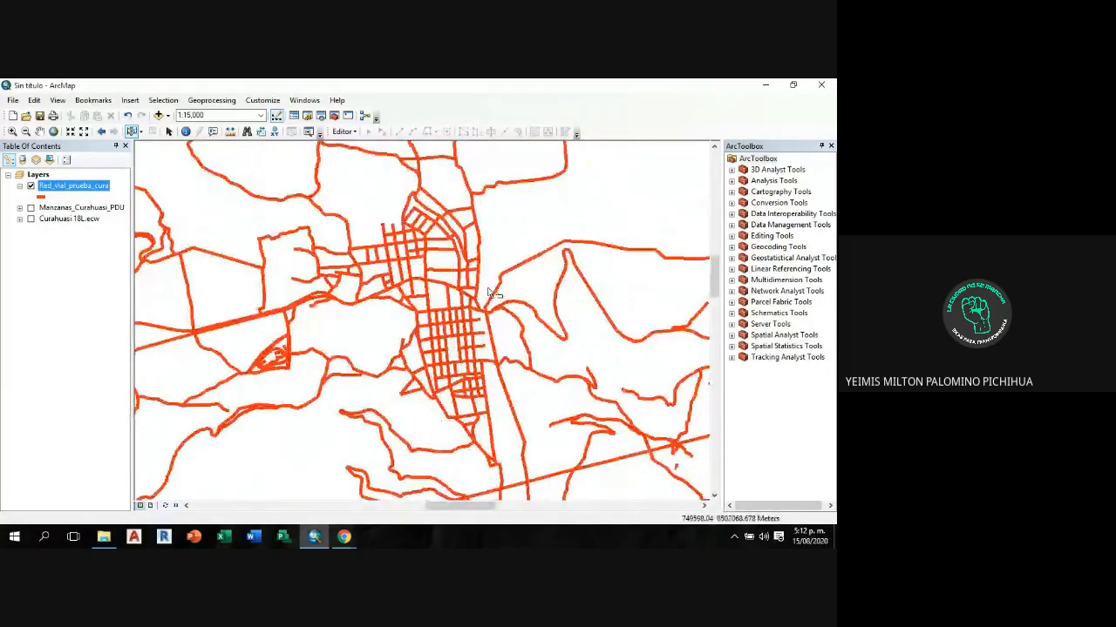
pyautogui.scroll(1, 496, 290)
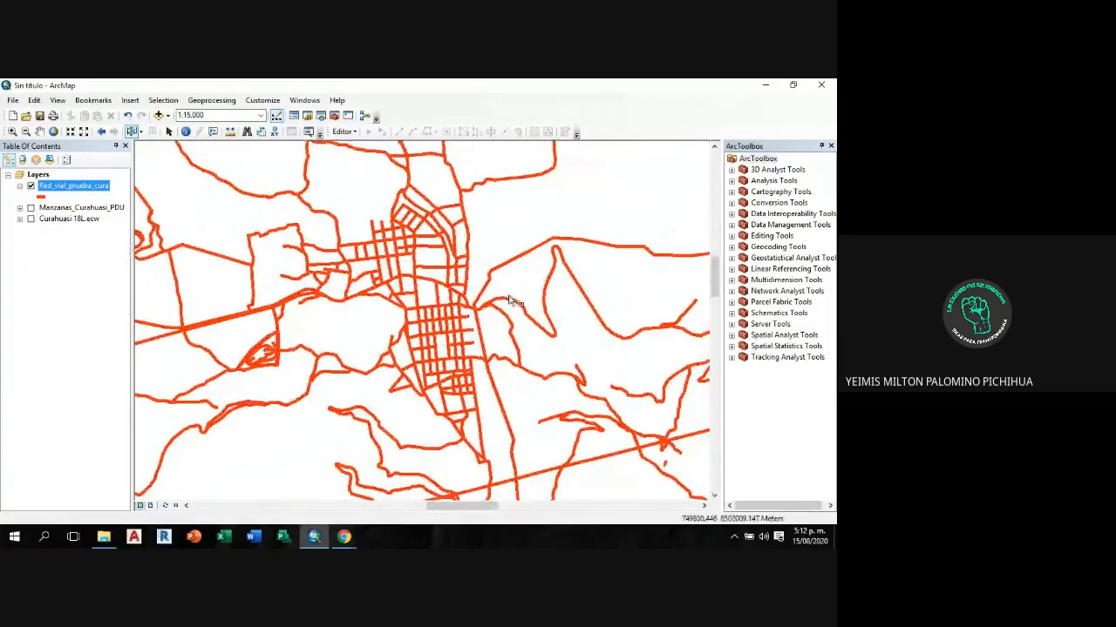
pyautogui.scroll(-1, 503, 300)
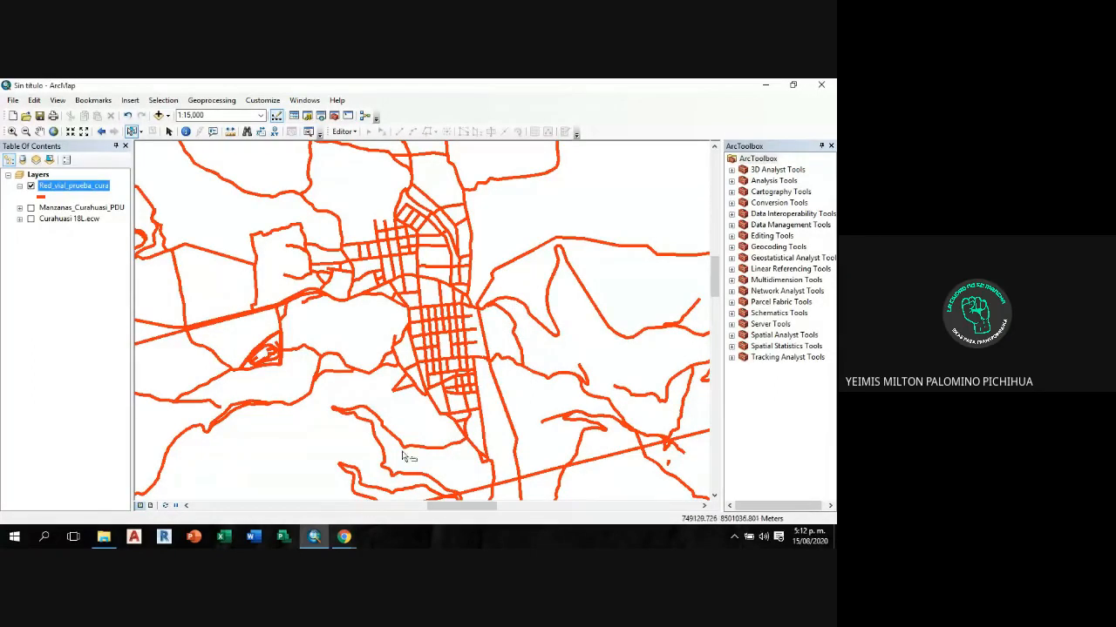
# Step: Switch to the Google Meet call in Chrome and read the participants' latest chat messages
pyautogui.click(349, 537)
pyautogui.click(296, 488)
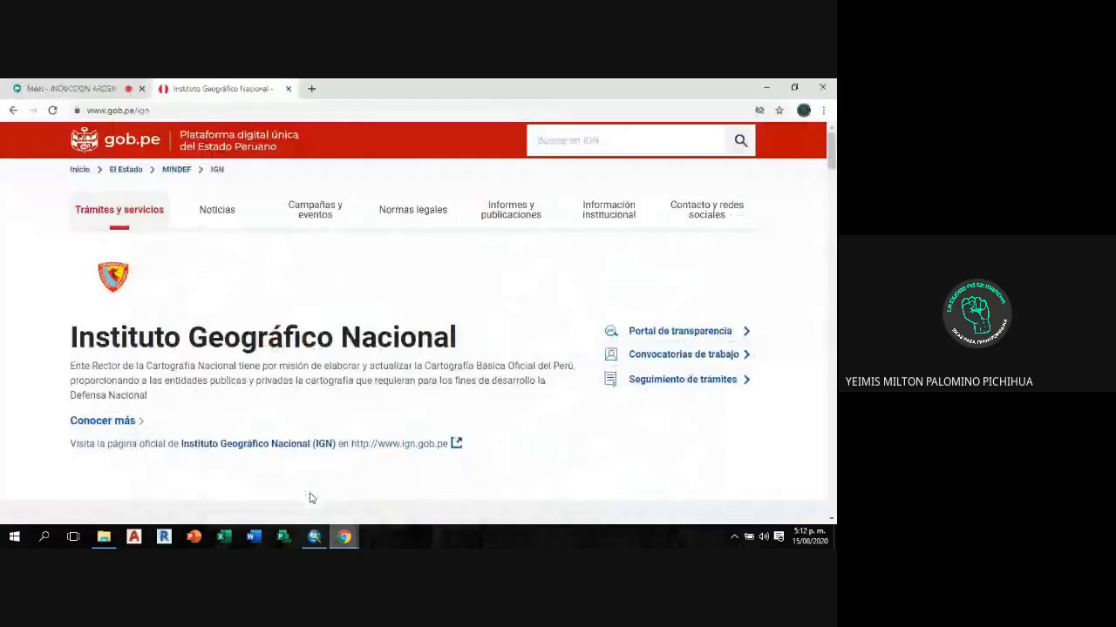
pyautogui.click(86, 90)
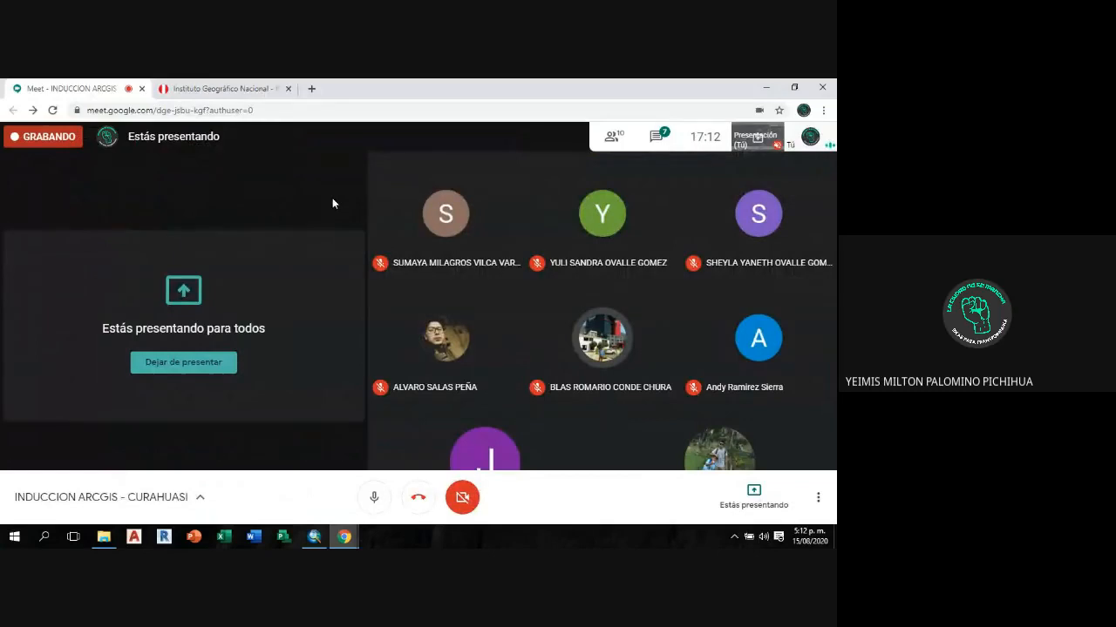
pyautogui.click(656, 136)
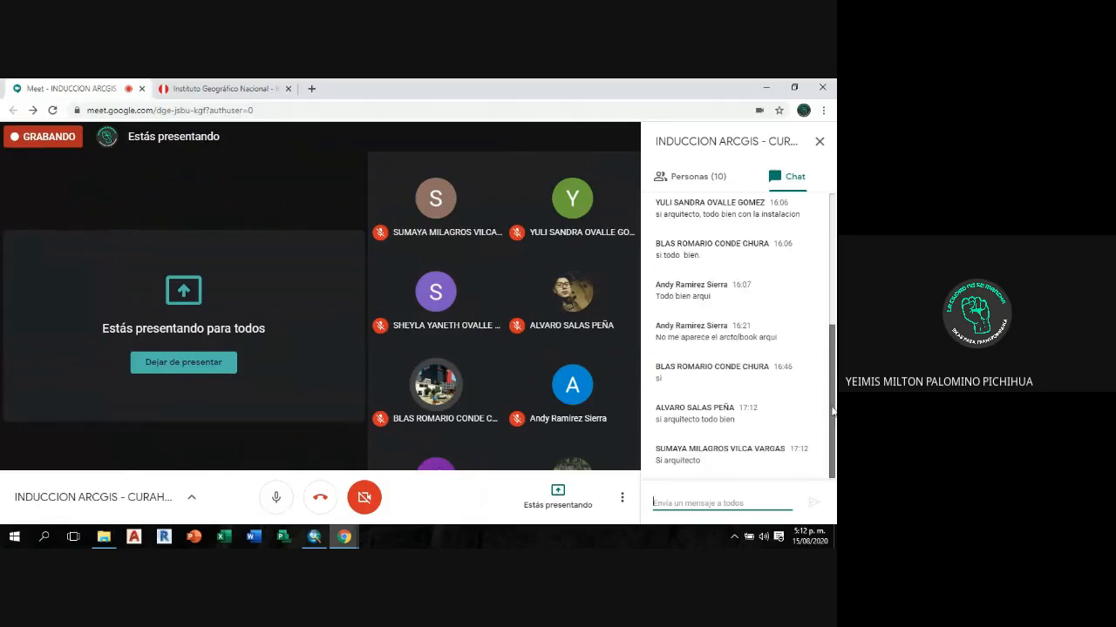
pyautogui.moveTo(832, 425)
pyautogui.mouseDown()
pyautogui.moveTo(833, 298)
pyautogui.moveTo(832, 434)
pyautogui.mouseUp()
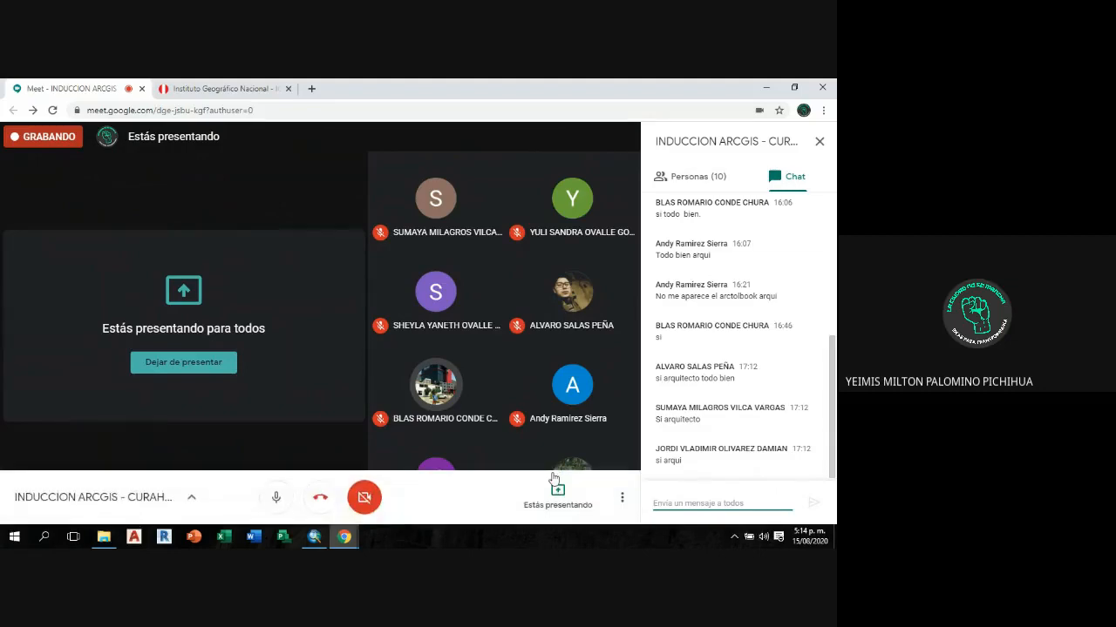
# Step: Switch back to ArcMap and open the attribute table of the Red_vial_prueba_cura layer
pyautogui.click(314, 538)
pyautogui.scroll(-1, 675, 213)
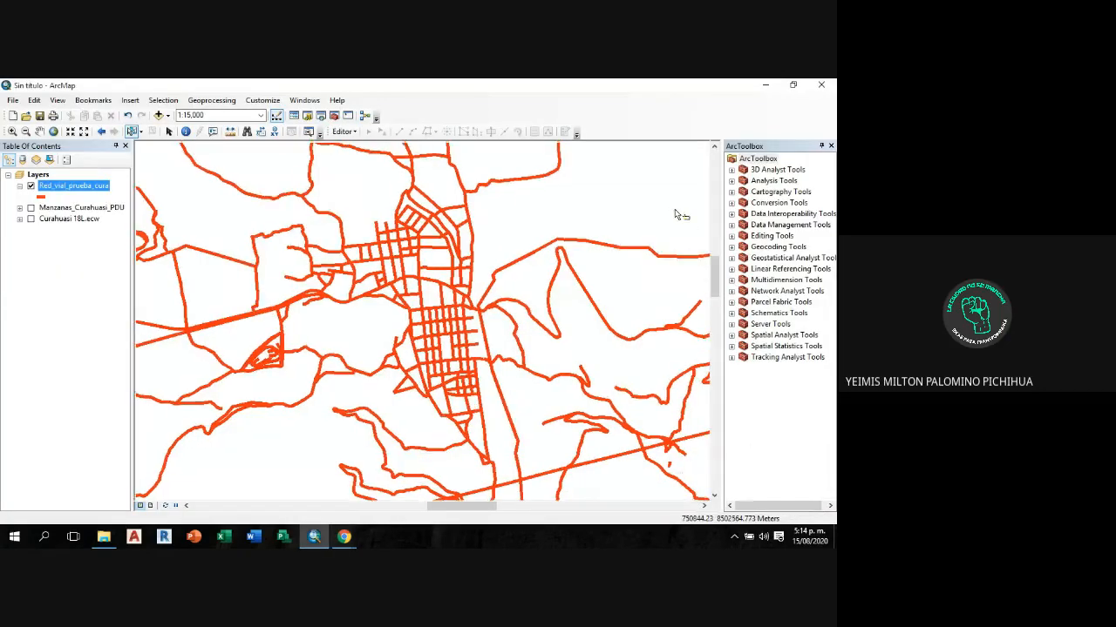
pyautogui.moveTo(676, 213)
pyautogui.mouseDown()
pyautogui.moveTo(664, 199)
pyautogui.moveTo(668, 209)
pyautogui.moveTo(650, 207)
pyautogui.moveTo(648, 184)
pyautogui.moveTo(653, 227)
pyautogui.moveTo(662, 219)
pyautogui.mouseUp()
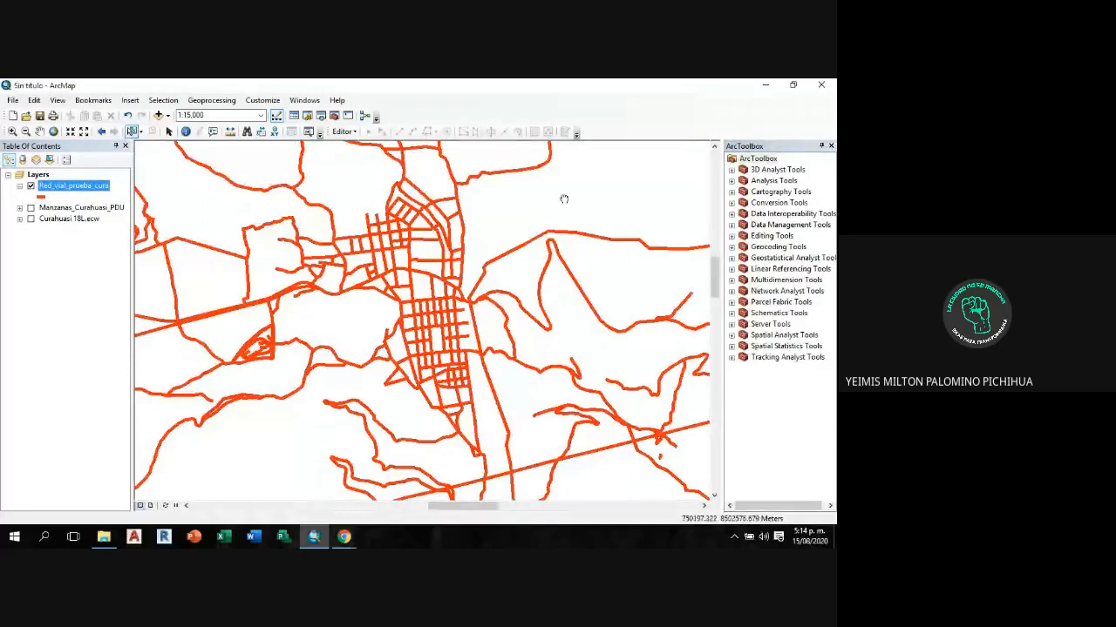
pyautogui.moveTo(563, 200); pyautogui.dragTo(607, 211)
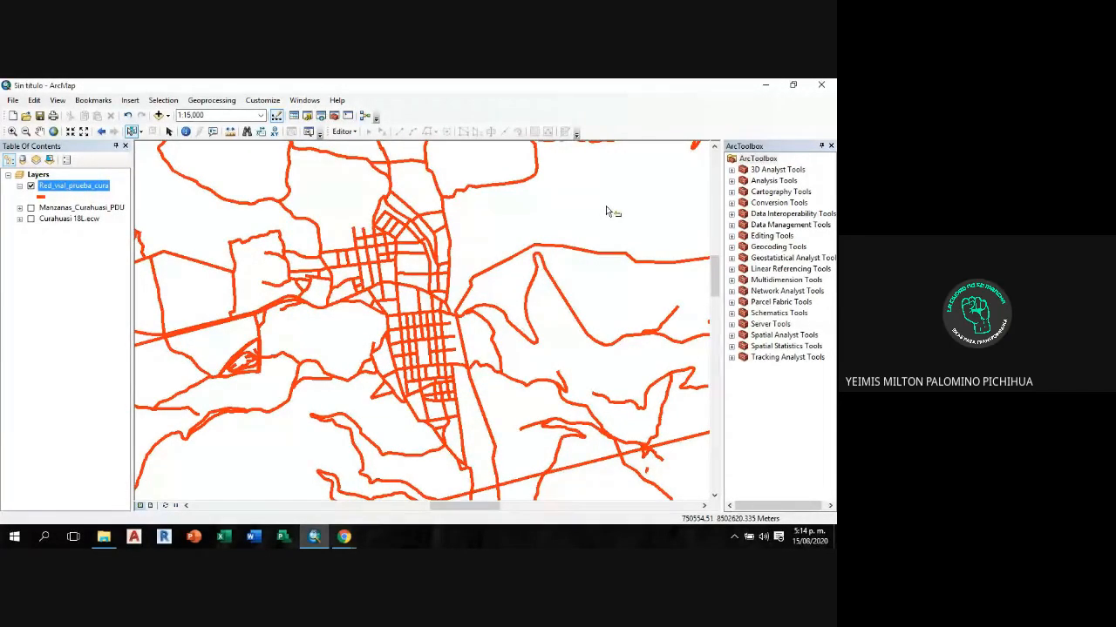
pyautogui.rightClick(91, 190)
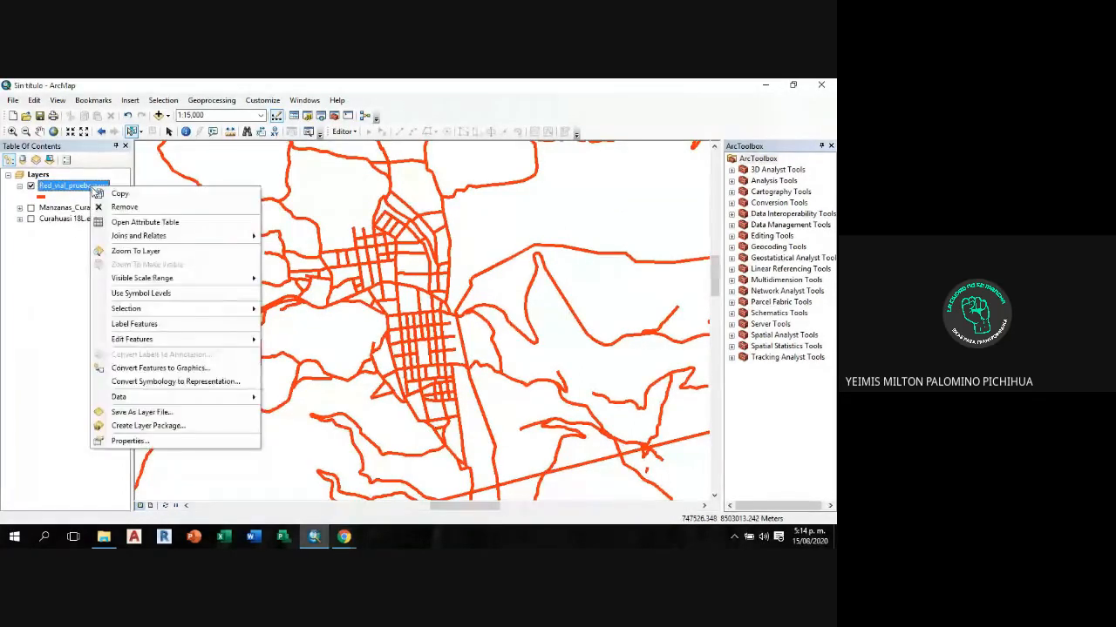
pyautogui.click(201, 226)
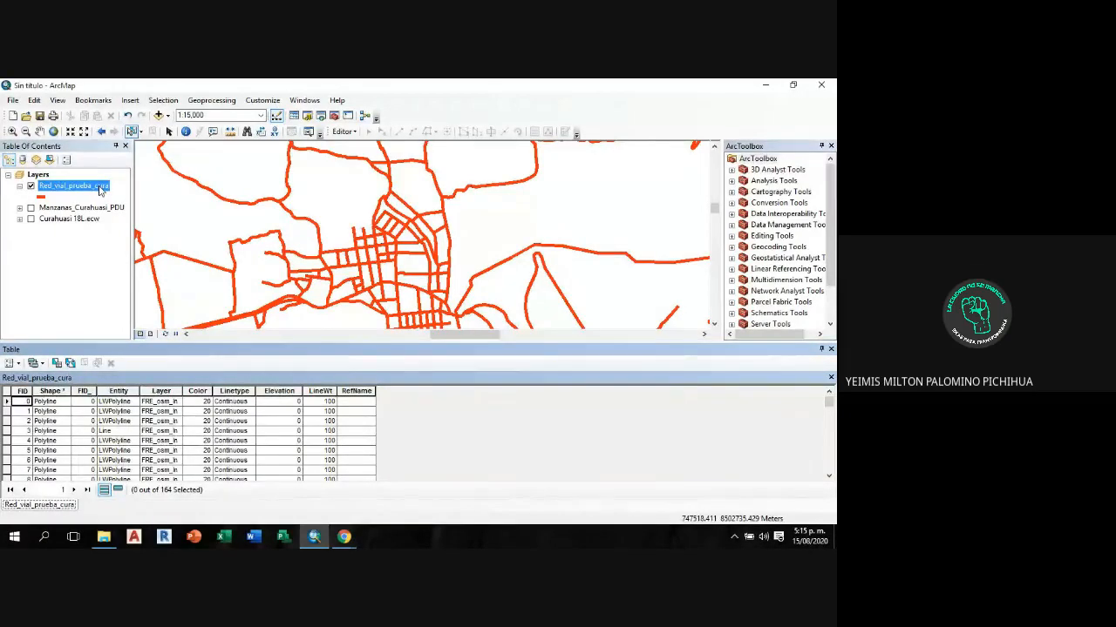
# Step: Make Red_vial_prueba_cura the only selectable layer
pyautogui.rightClick(100, 191)
pyautogui.moveTo(197, 313)
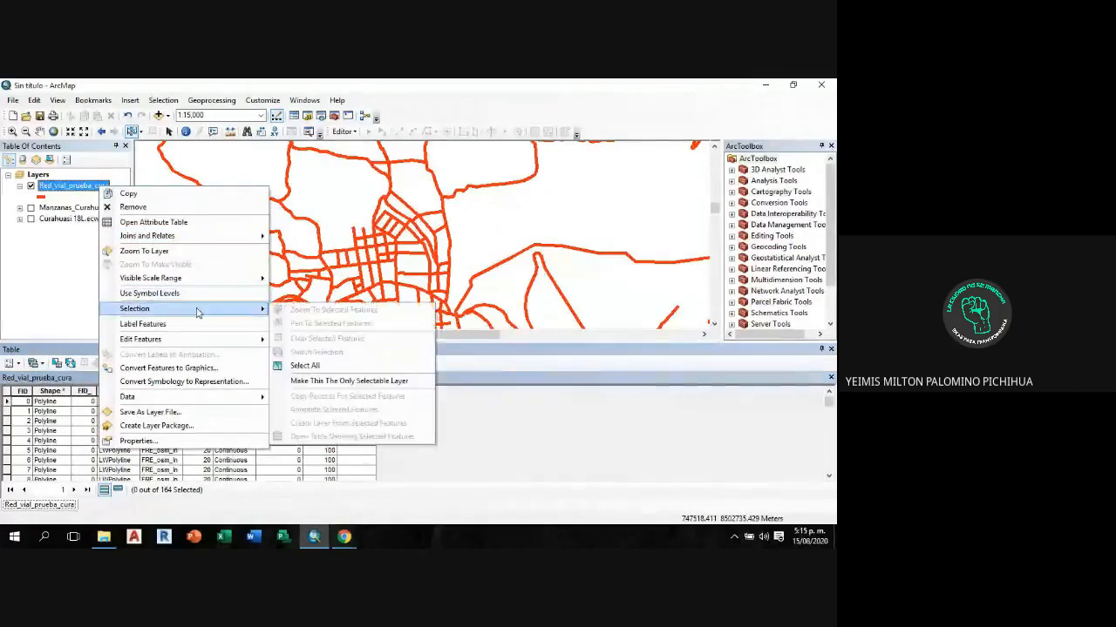
pyautogui.click(401, 383)
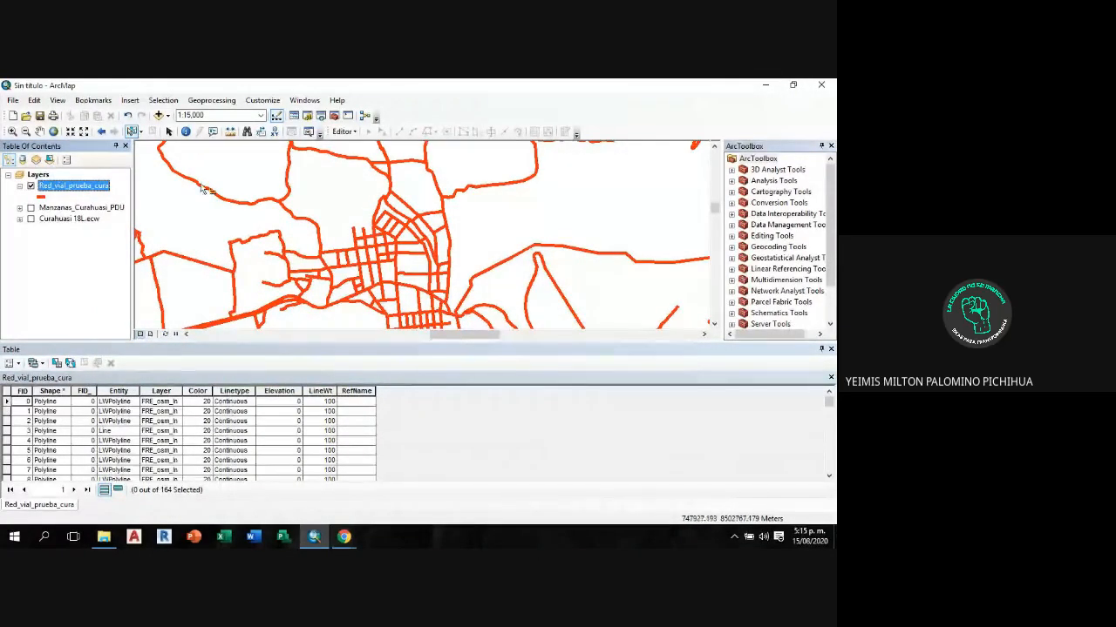
# Step: Select roads in the town centre with Select by Polygon, outlining an irregular area across the streets, and view the selection at smaller scales
pyautogui.click(141, 131)
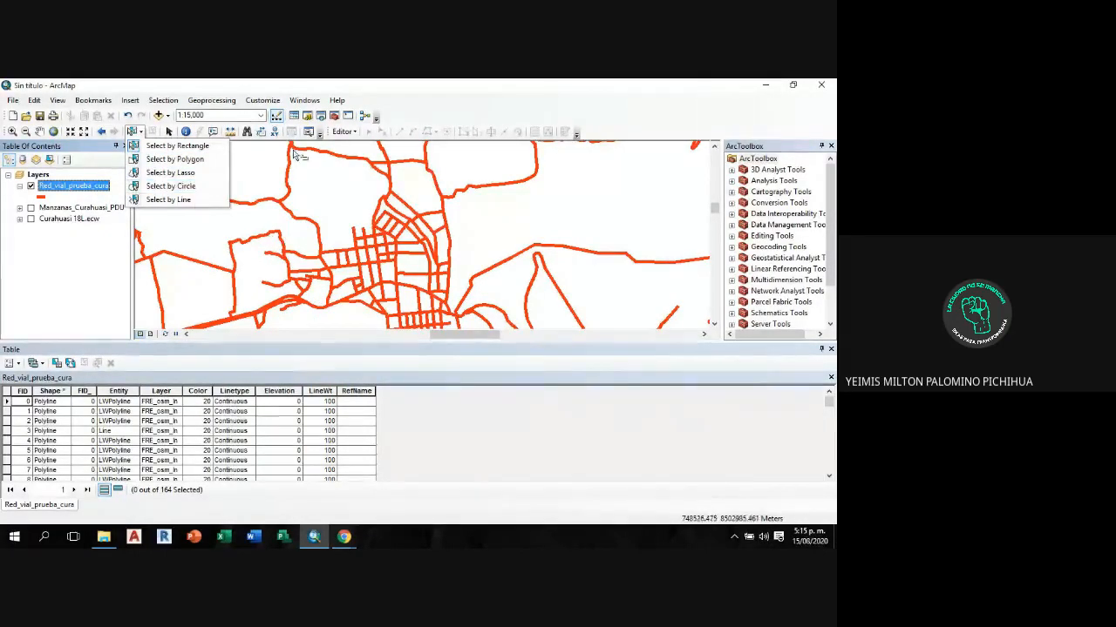
pyautogui.click(217, 105)
pyautogui.click(144, 131)
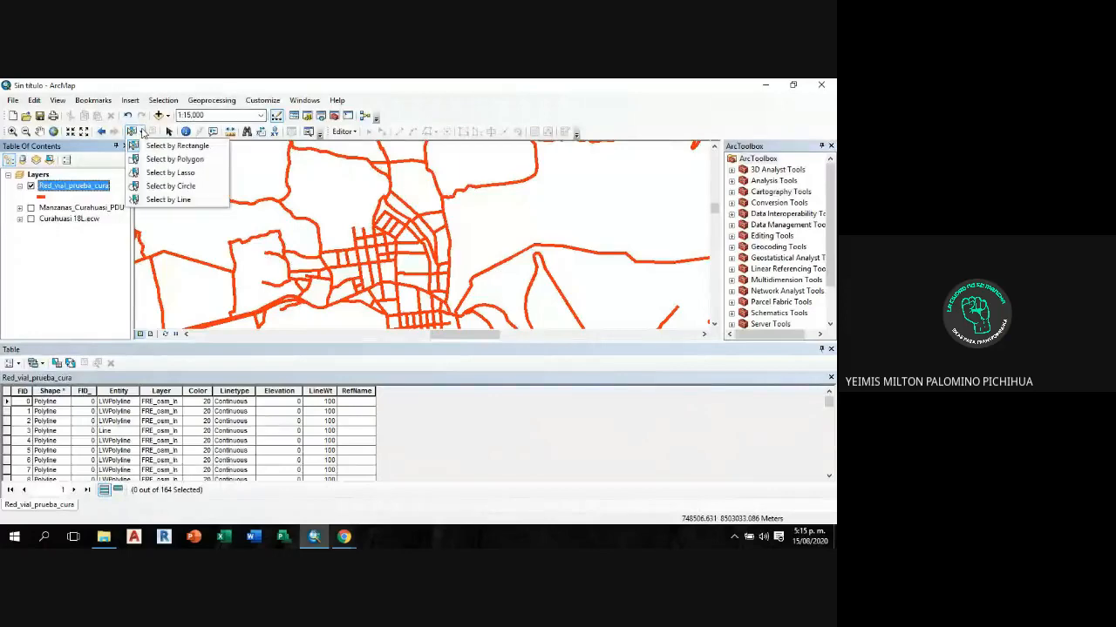
pyautogui.click(155, 159)
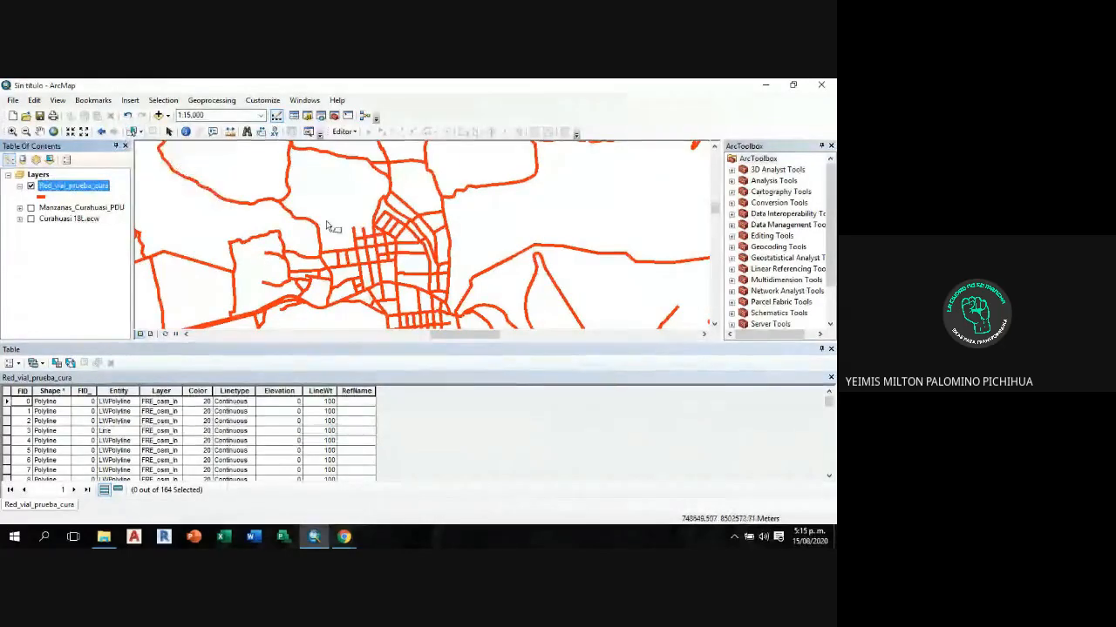
pyautogui.scroll(2, 423, 283)
pyautogui.scroll(1, 423, 283)
pyautogui.click(399, 293)
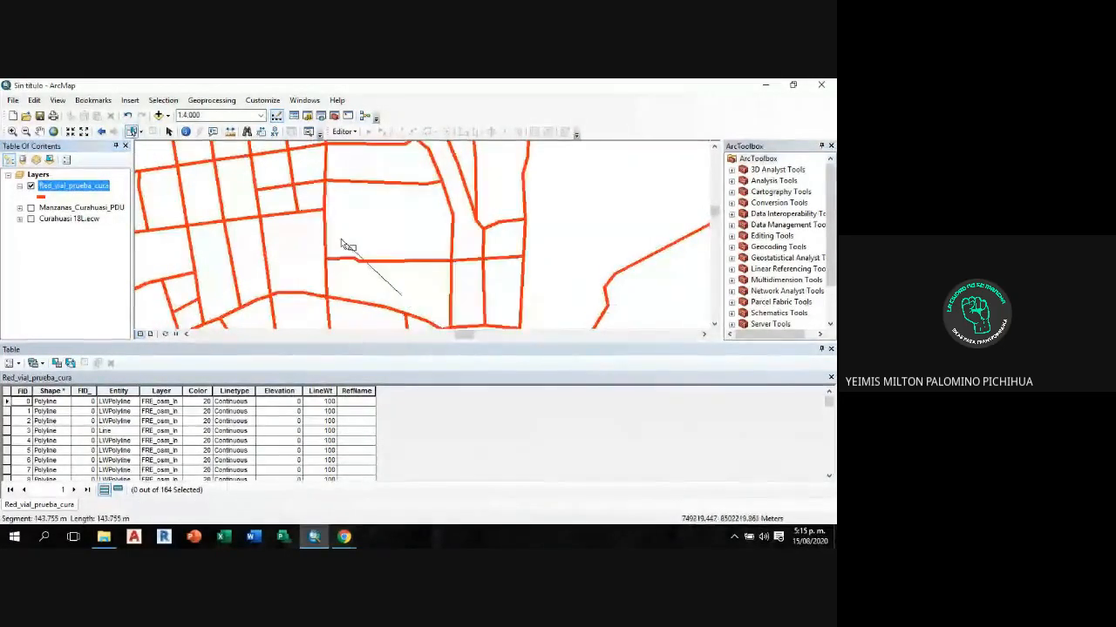
pyautogui.click(340, 233)
pyautogui.click(401, 207)
pyautogui.click(436, 214)
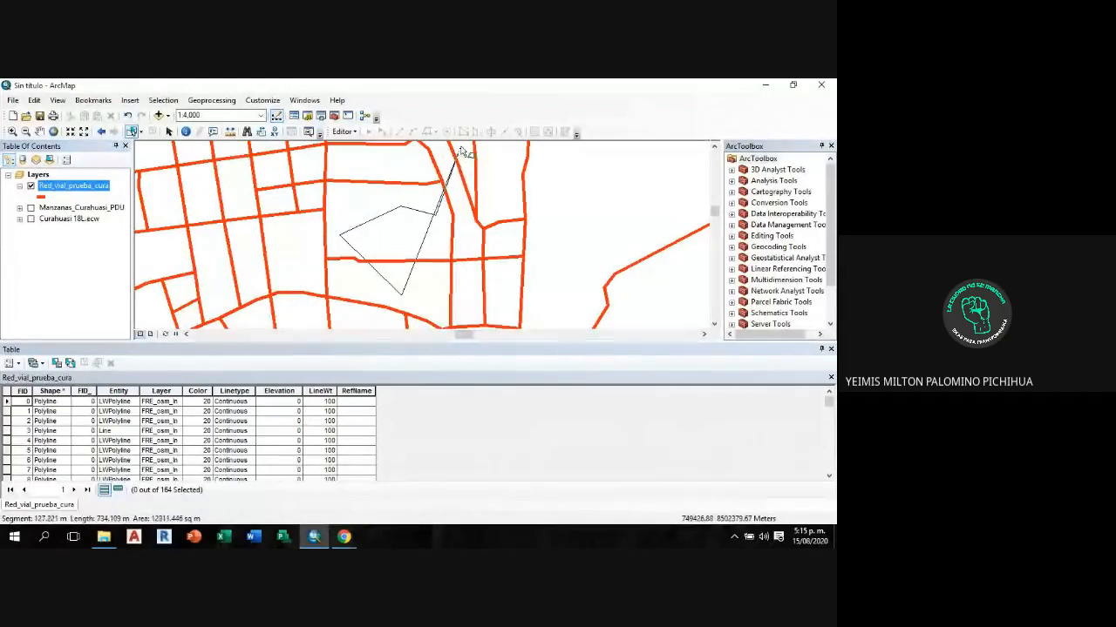
pyautogui.click(491, 148)
pyautogui.click(510, 191)
pyautogui.click(511, 229)
pyautogui.click(573, 236)
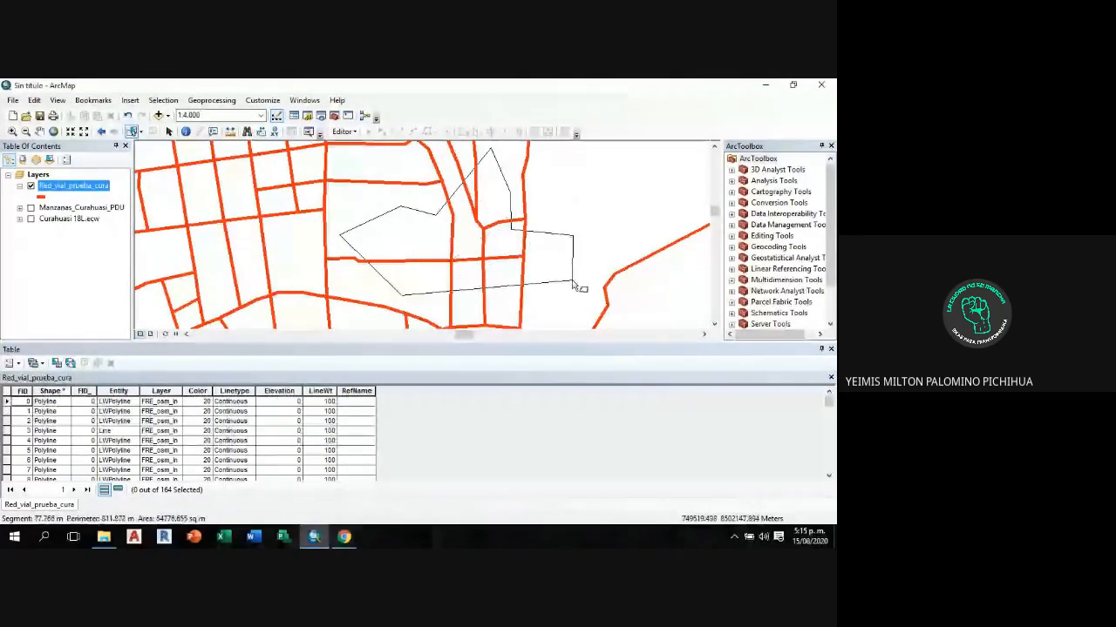
pyautogui.click(573, 281)
pyautogui.click(500, 314)
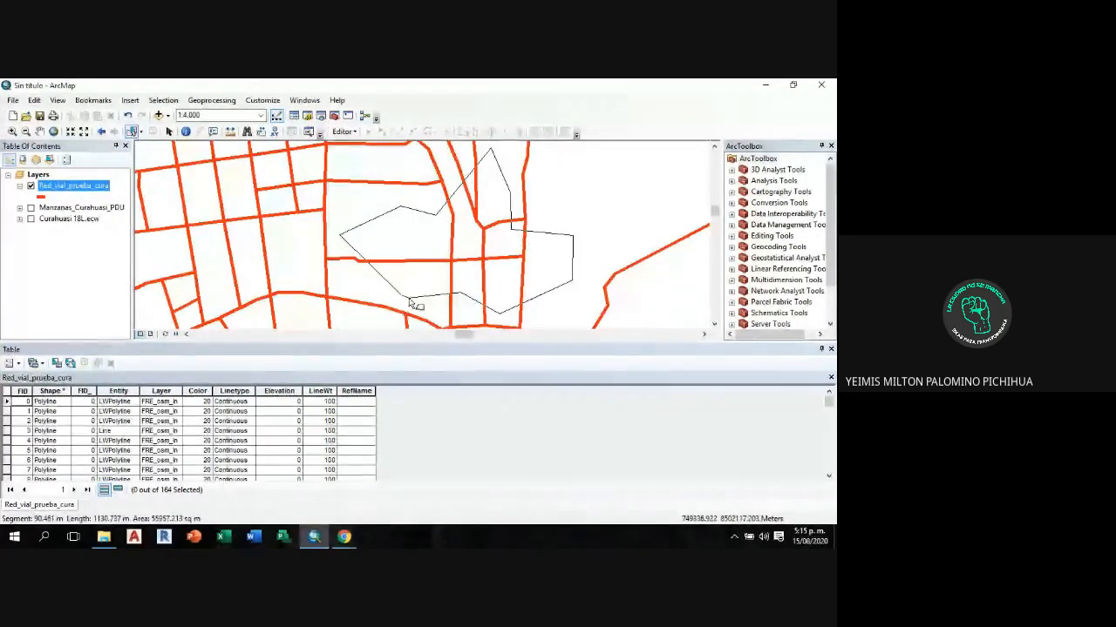
pyautogui.click(420, 239)
pyautogui.doubleClick(415, 237)
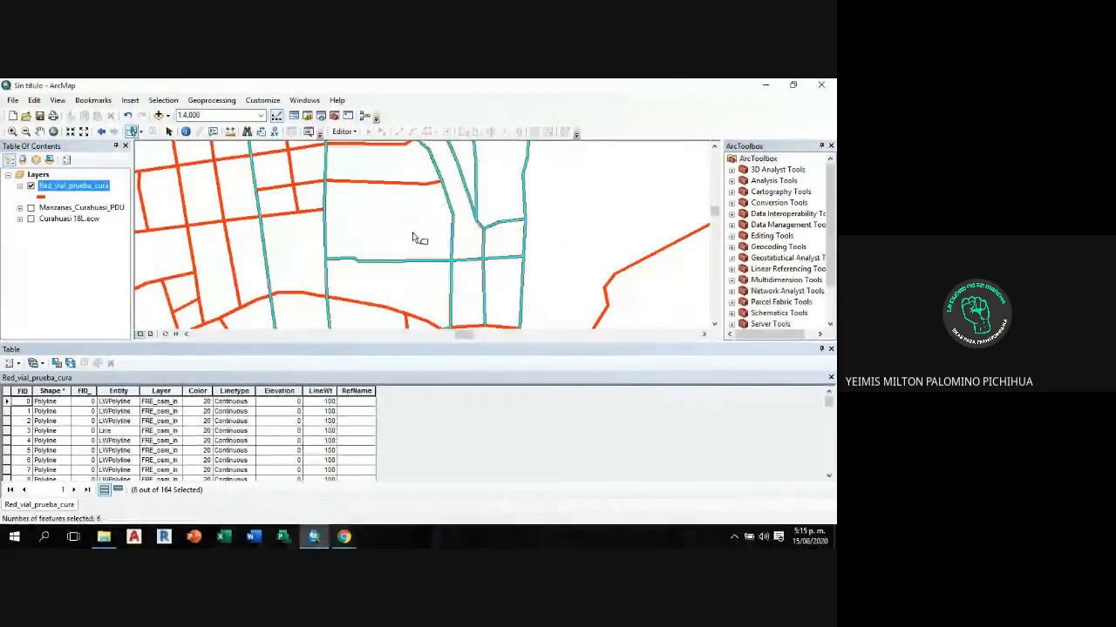
pyautogui.scroll(-1, 420, 239)
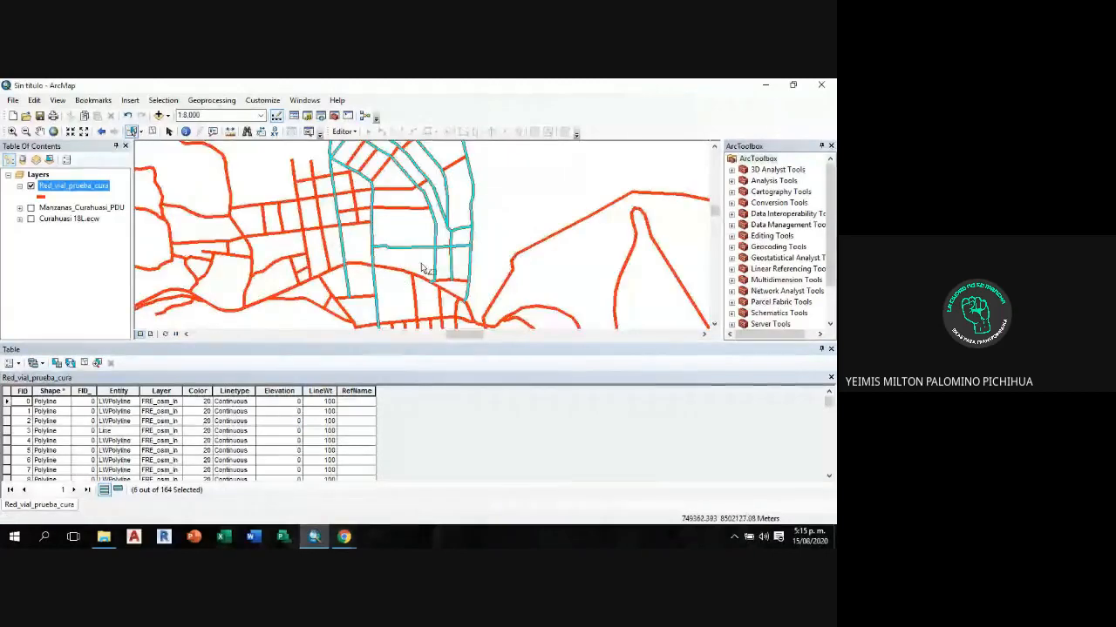
pyautogui.scroll(-2, 420, 264)
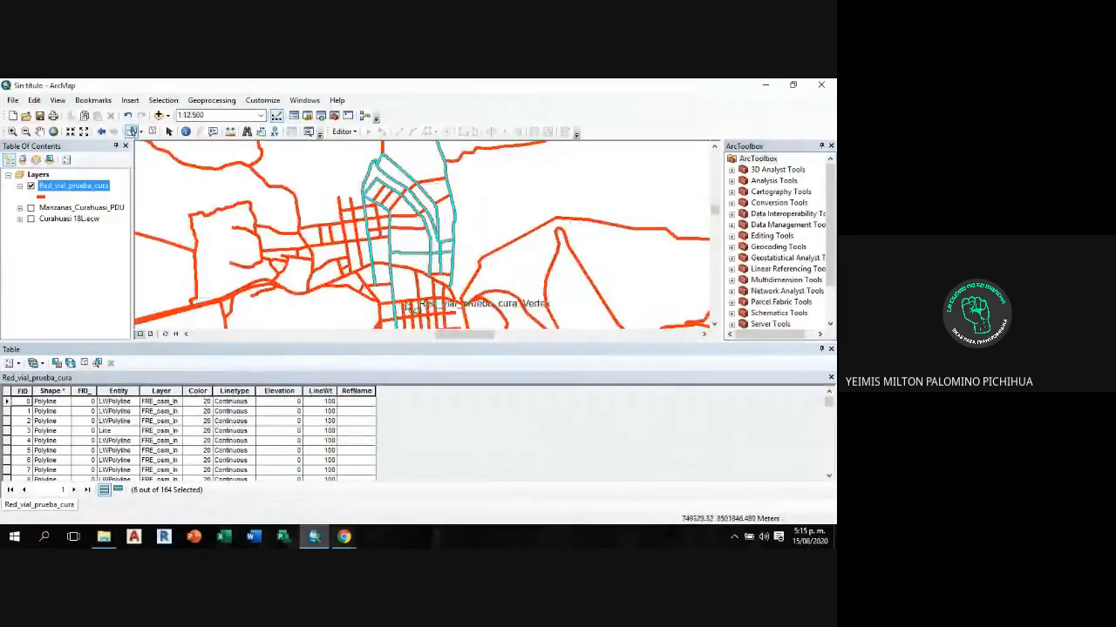
pyautogui.scroll(-1, 477, 205)
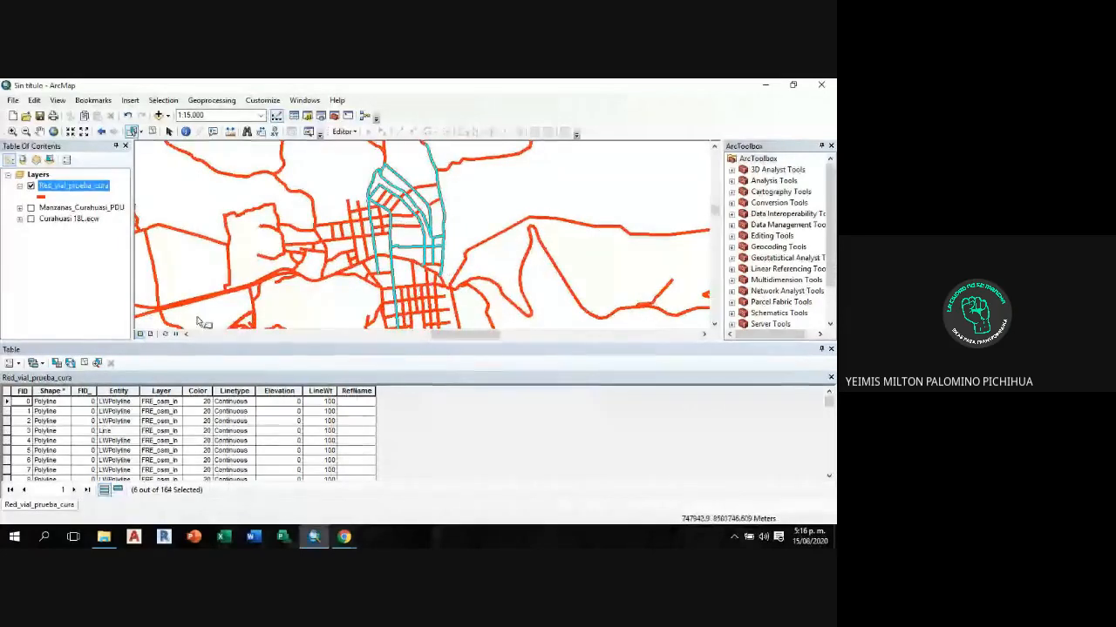
# Step: Show only selected records in the road table and select the northern town streets with an irregular Select by Polygon outline
pyautogui.click(118, 493)
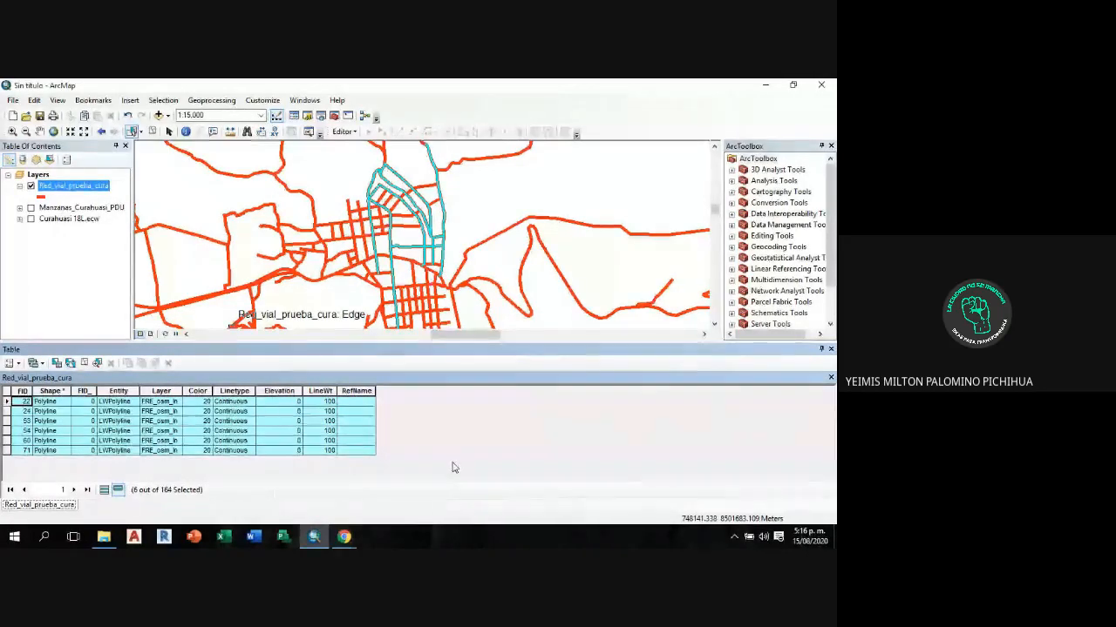
pyautogui.click(468, 213)
pyautogui.click(455, 213)
pyautogui.click(476, 198)
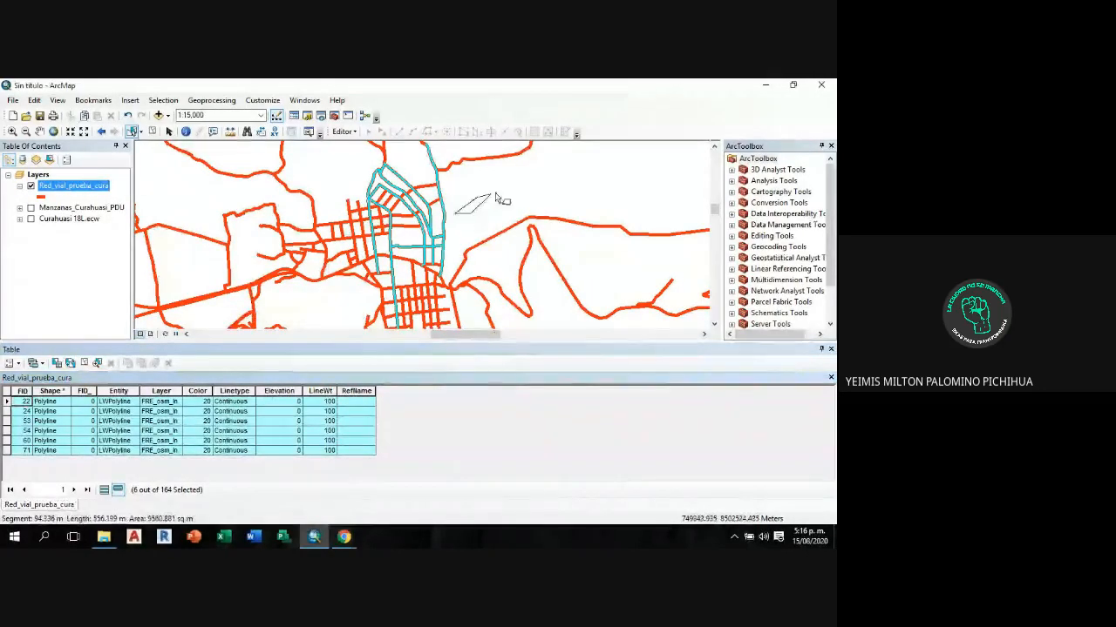
pyautogui.click(327, 159)
pyautogui.click(310, 238)
pyautogui.click(341, 260)
pyautogui.click(360, 294)
pyautogui.click(451, 255)
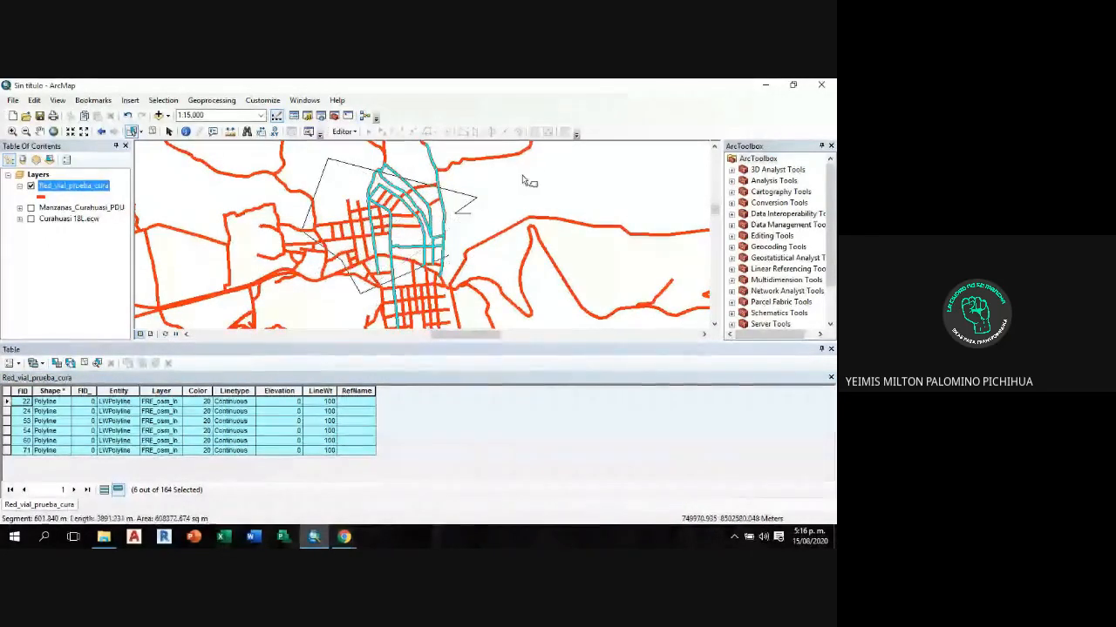
pyautogui.click(531, 169)
pyautogui.click(544, 183)
pyautogui.doubleClick(478, 227)
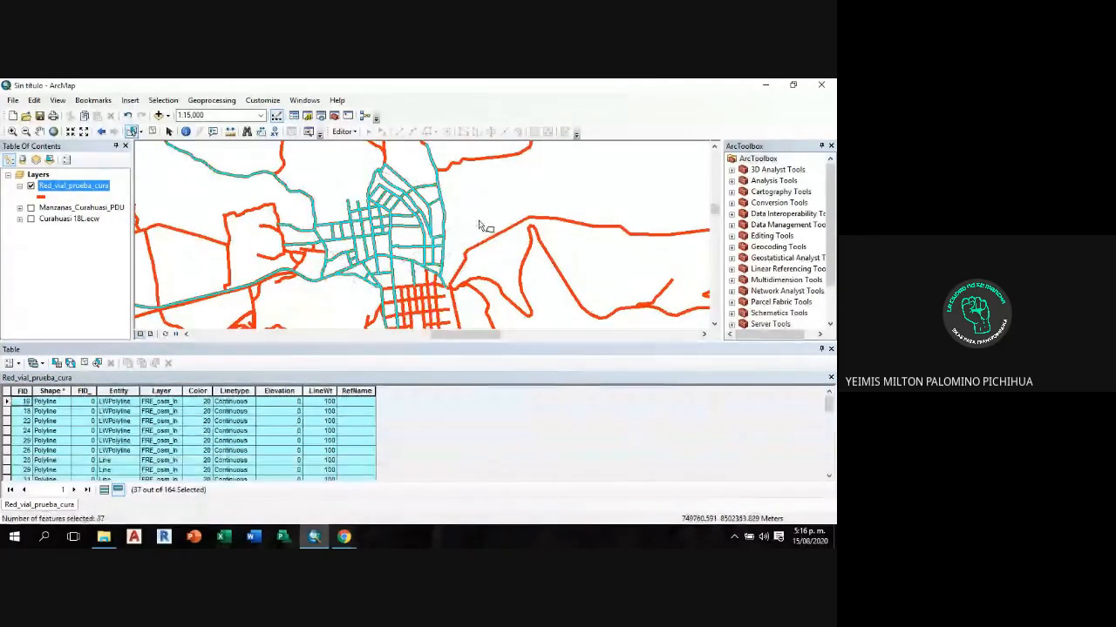
# Step: Enlarge the attribute table window and review the selected road records
pyautogui.moveTo(395, 340); pyautogui.dragTo(395, 298)
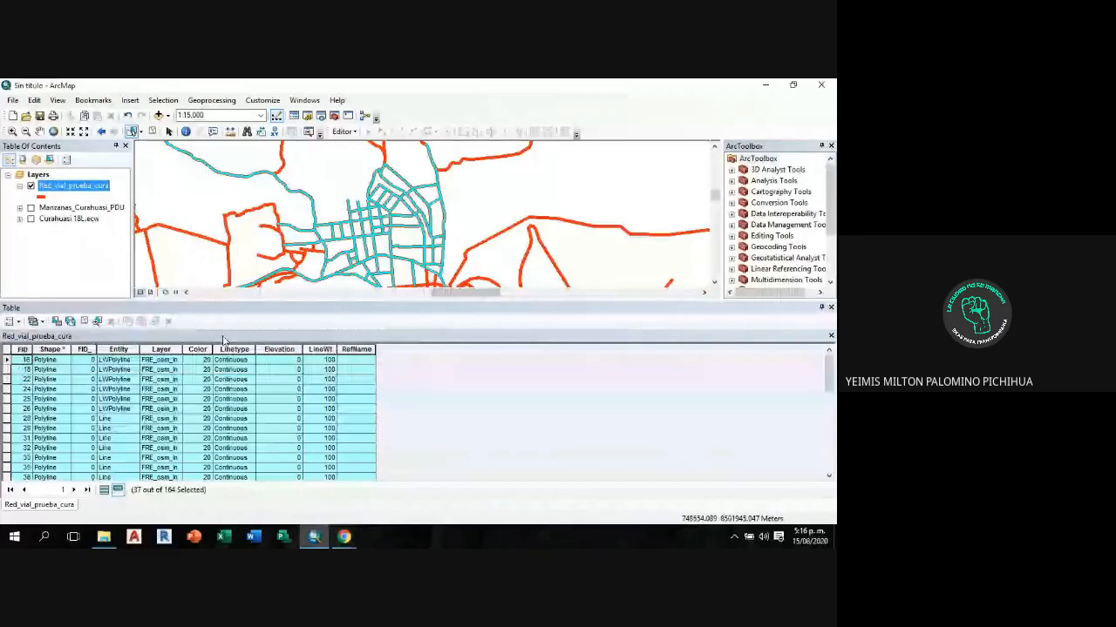
pyautogui.scroll(-5, 286, 382)
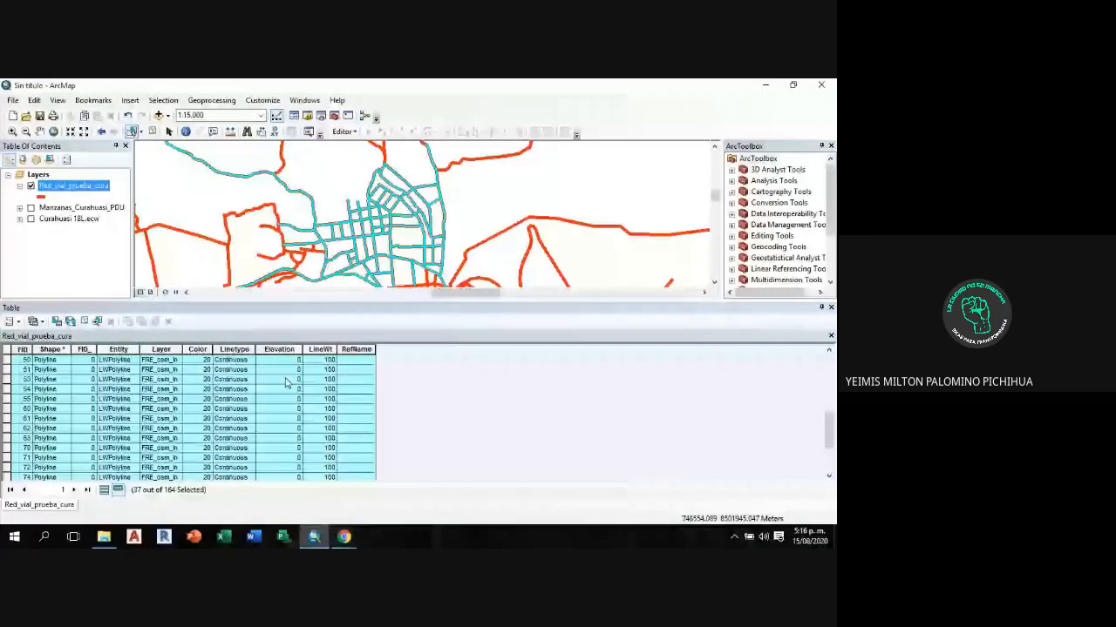
pyautogui.scroll(-2, 286, 382)
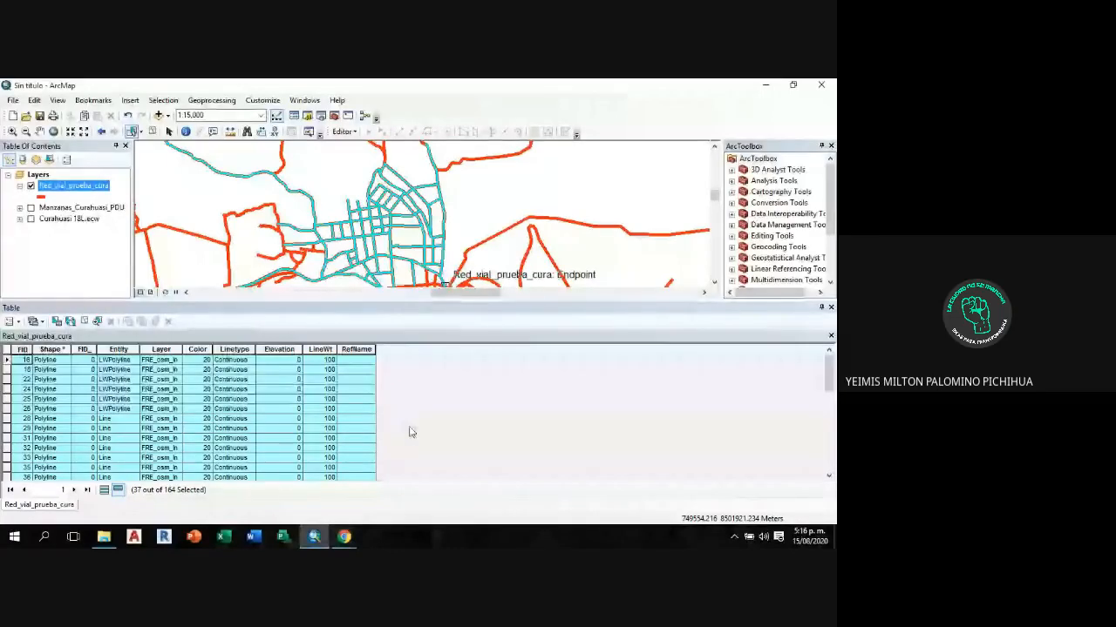
pyautogui.moveTo(503, 301)
pyautogui.mouseDown()
pyautogui.moveTo(504, 329)
pyautogui.moveTo(504, 319)
pyautogui.mouseUp()
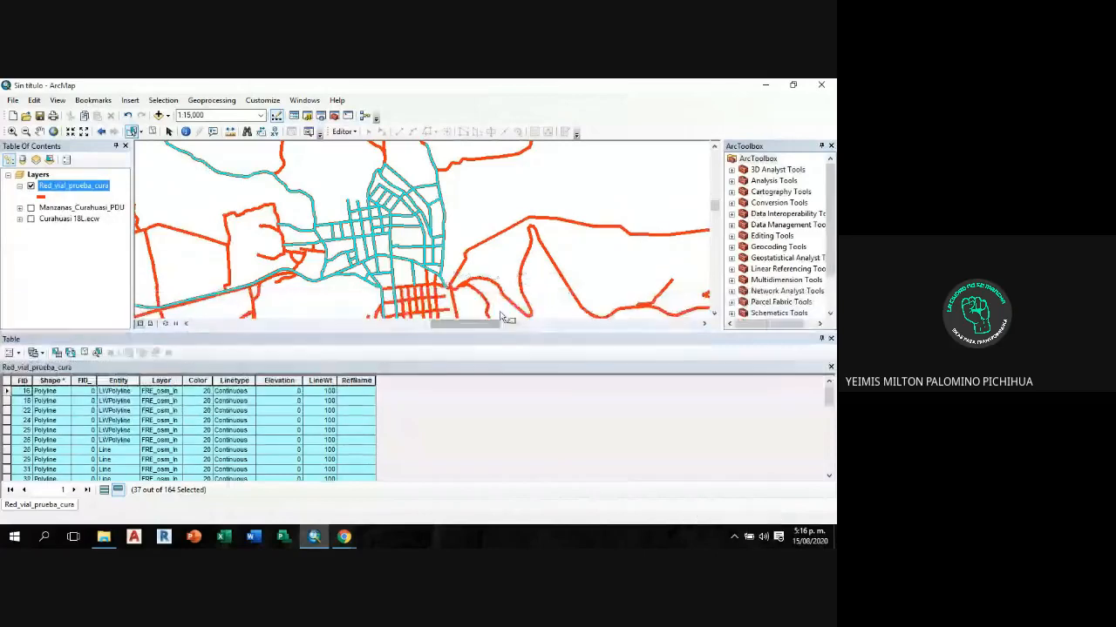
# Step: Select the long road running east from the town with a small polygon and inspect its course in an enlarged map area
pyautogui.click(458, 212)
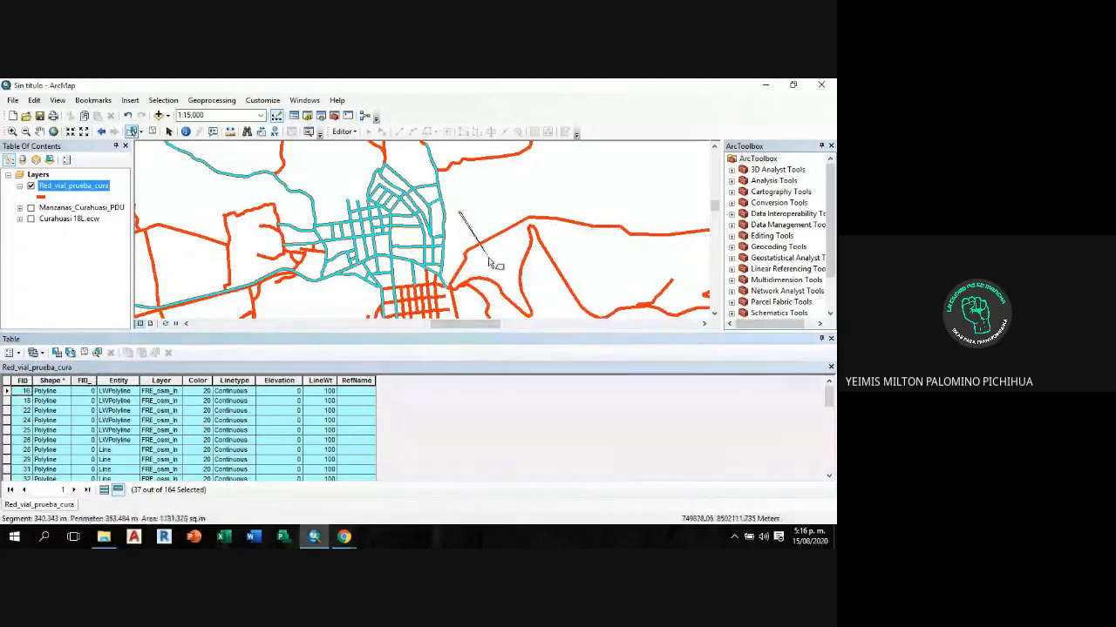
pyautogui.doubleClick(459, 228)
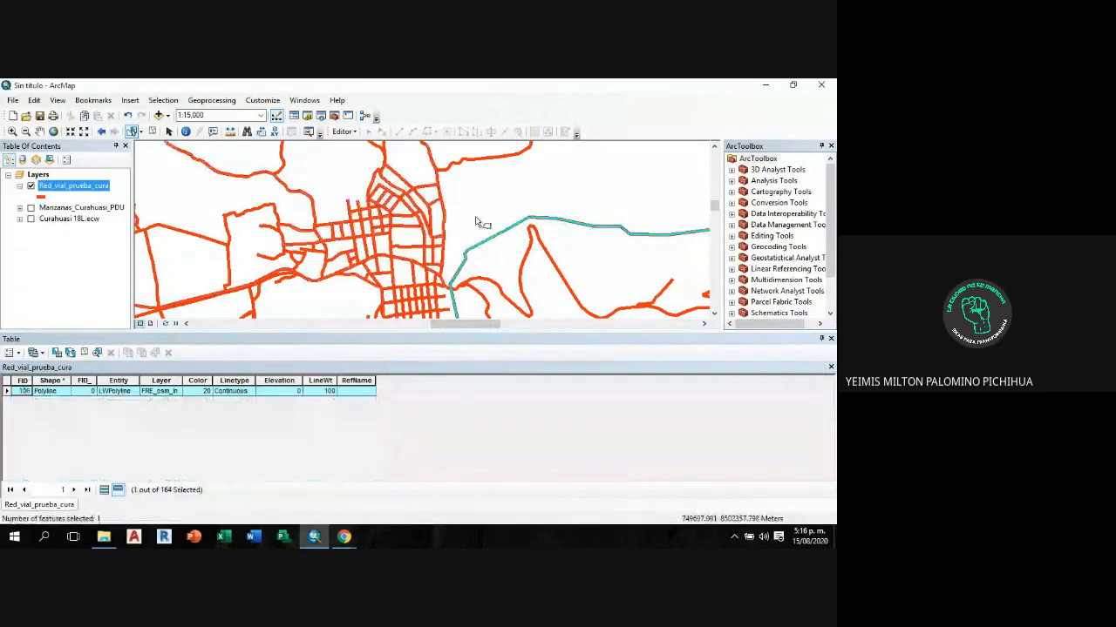
pyautogui.moveTo(484, 210); pyautogui.dragTo(372, 176)
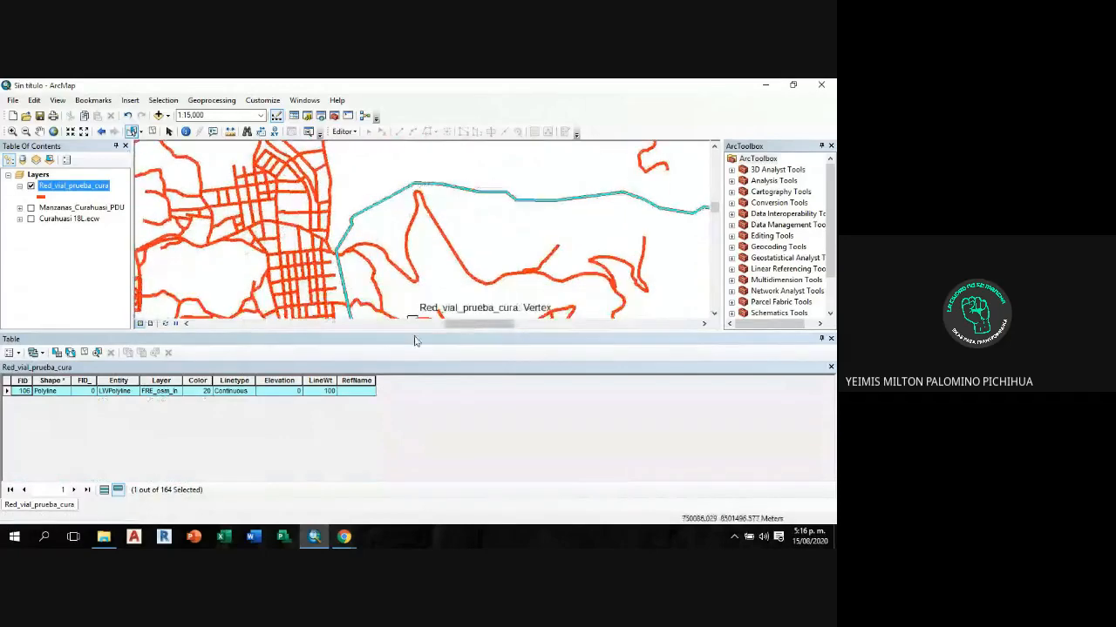
pyautogui.moveTo(415, 341); pyautogui.dragTo(415, 408)
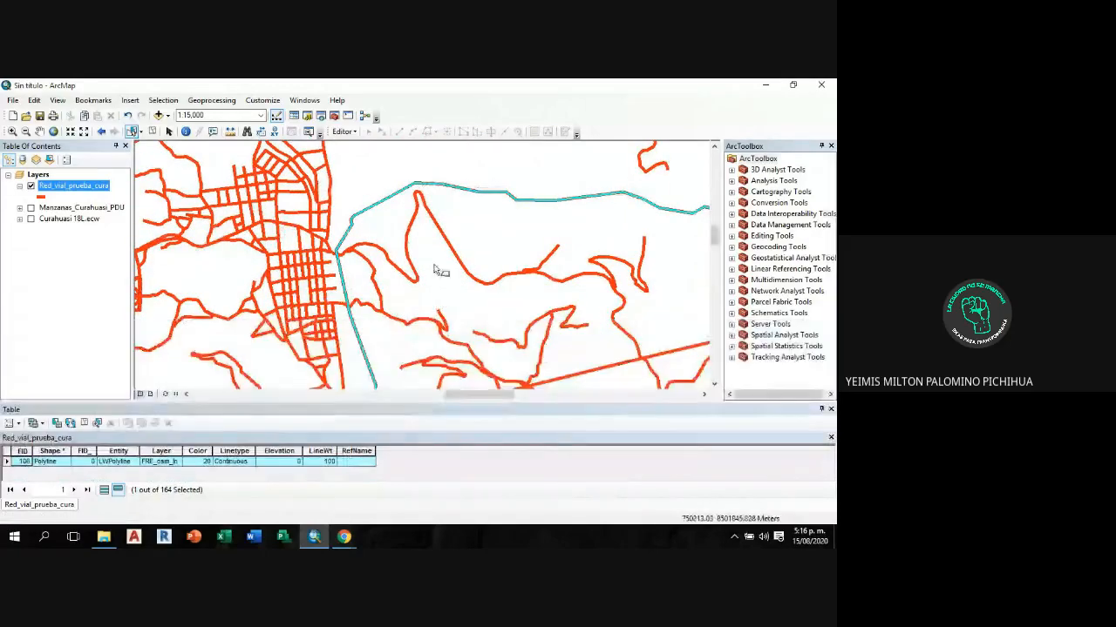
pyautogui.moveTo(436, 262); pyautogui.dragTo(427, 285)
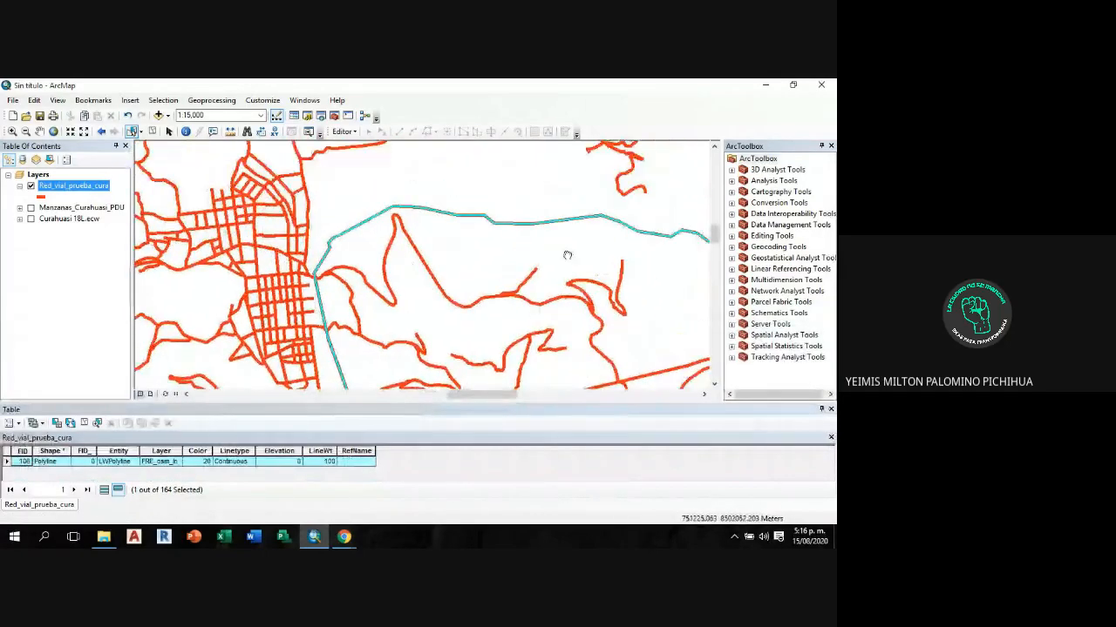
pyautogui.moveTo(567, 255); pyautogui.dragTo(479, 256)
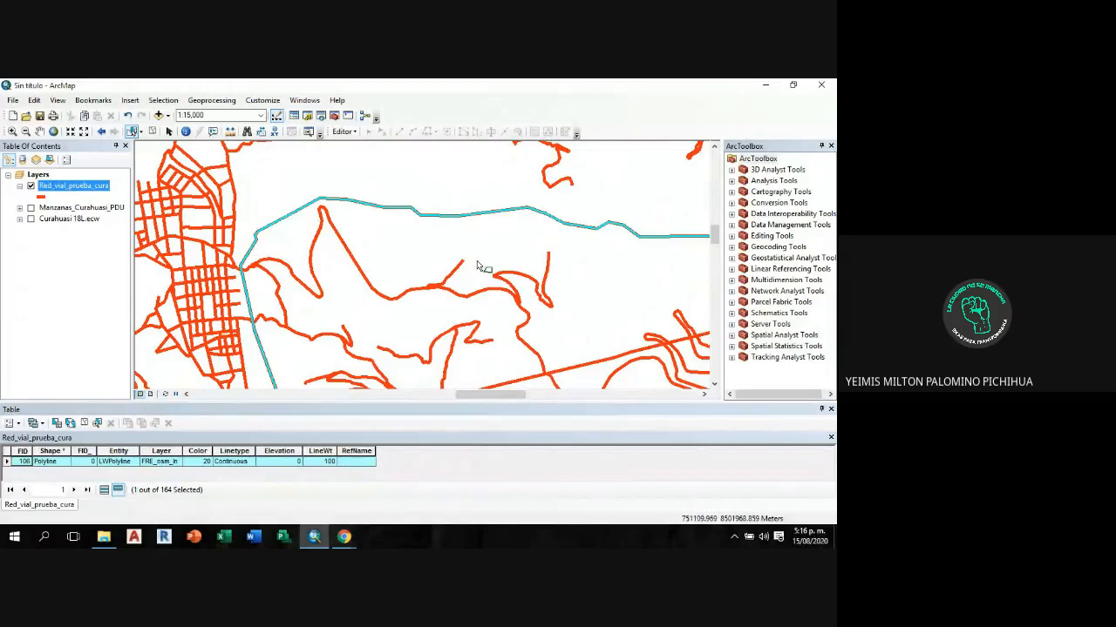
pyautogui.moveTo(428, 229); pyautogui.dragTo(451, 222)
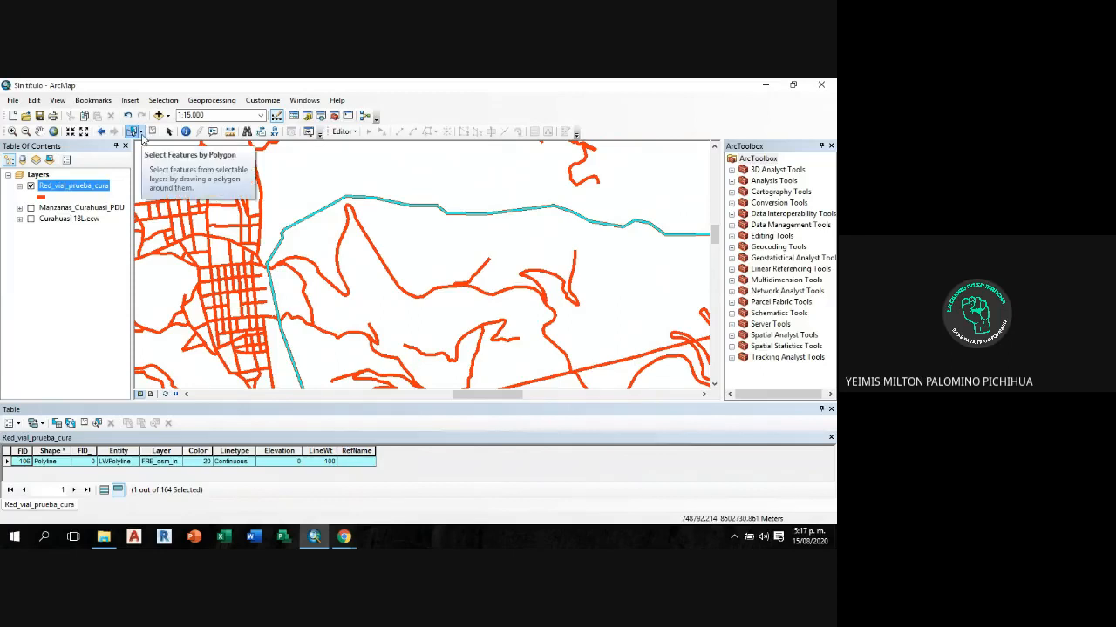
# Step: Select the winding road east of the town with Select by Rectangle, and clear the selection by selecting an empty area
pyautogui.click(141, 132)
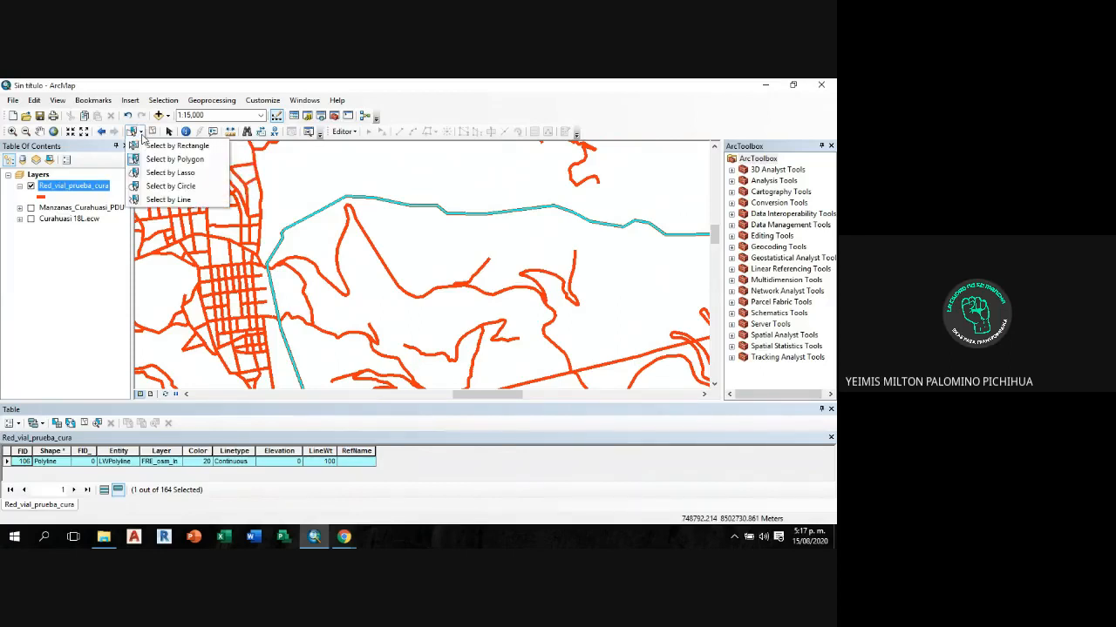
pyautogui.click(173, 146)
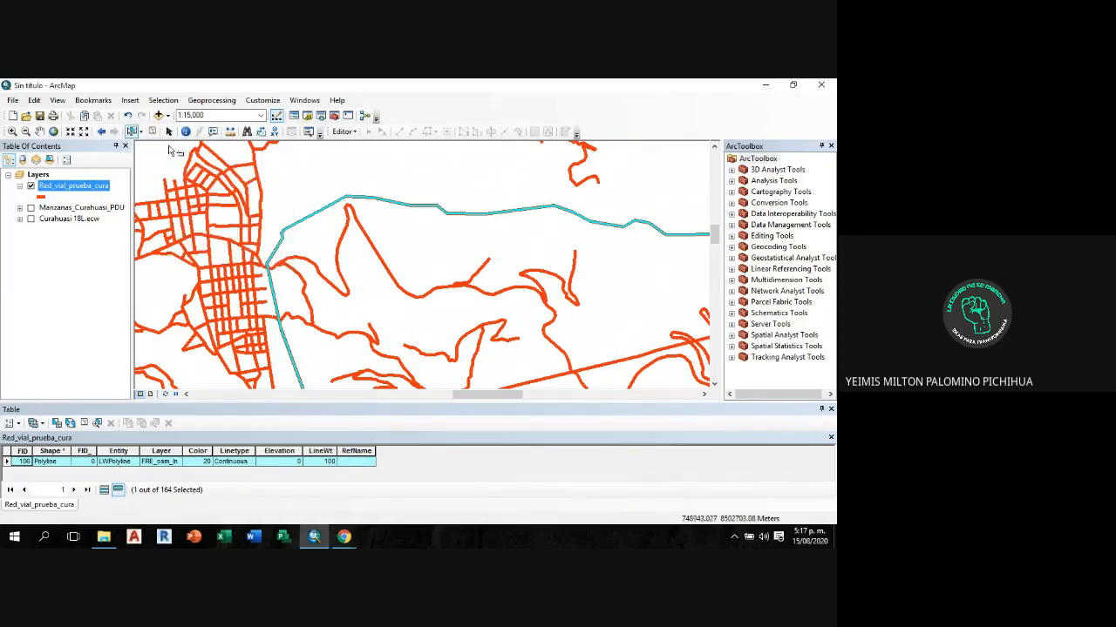
pyautogui.click(528, 187)
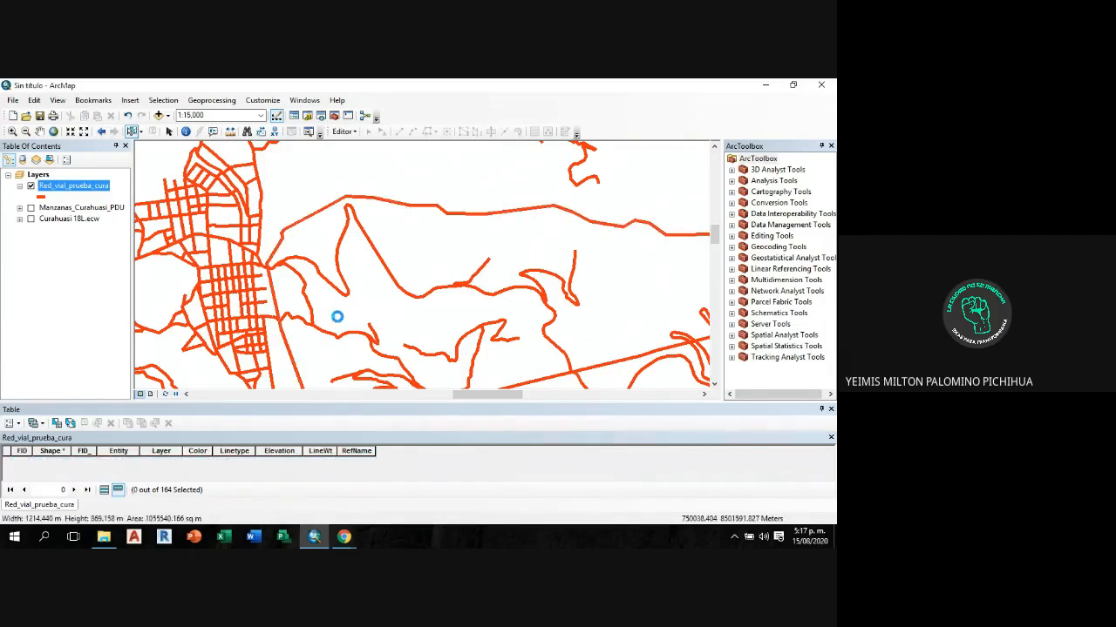
pyautogui.click(338, 317)
pyautogui.click(462, 242)
pyautogui.click(383, 312)
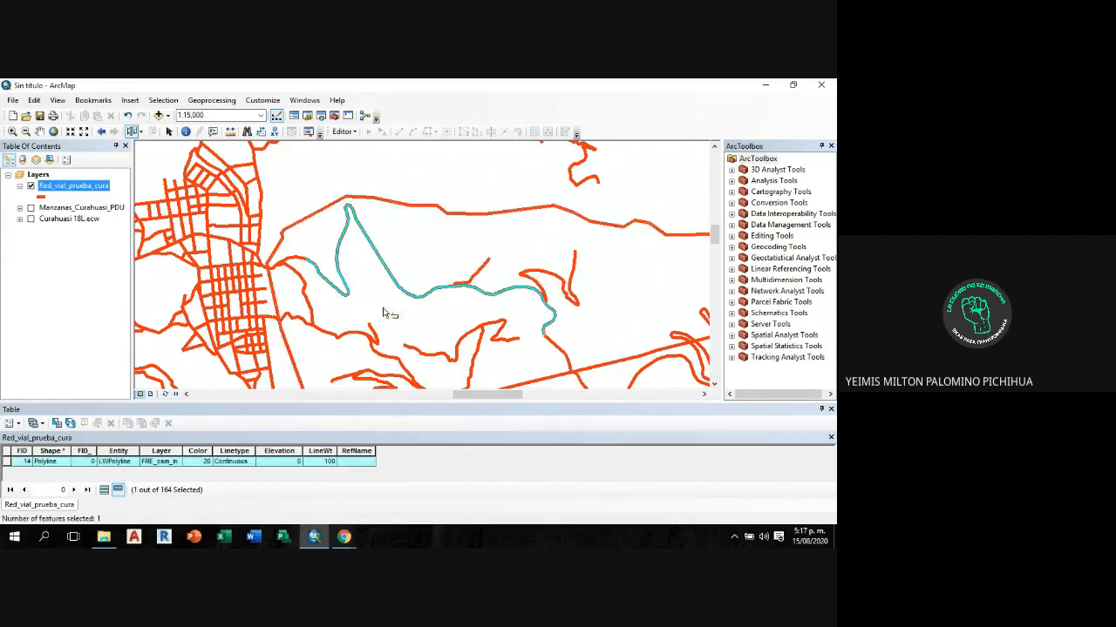
pyautogui.click(434, 248)
pyautogui.moveTo(424, 248); pyautogui.dragTo(490, 244)
pyautogui.moveTo(344, 199); pyautogui.dragTo(513, 222)
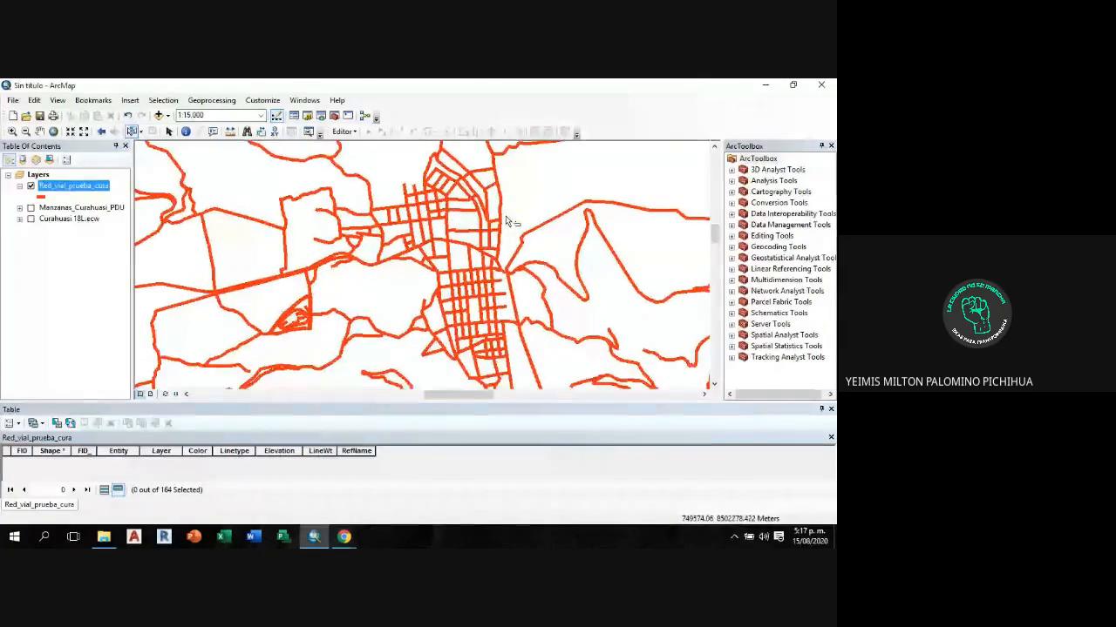
# Step: Show all records of the road layer in an enlarged attribute table and view the table options
pyautogui.click(104, 490)
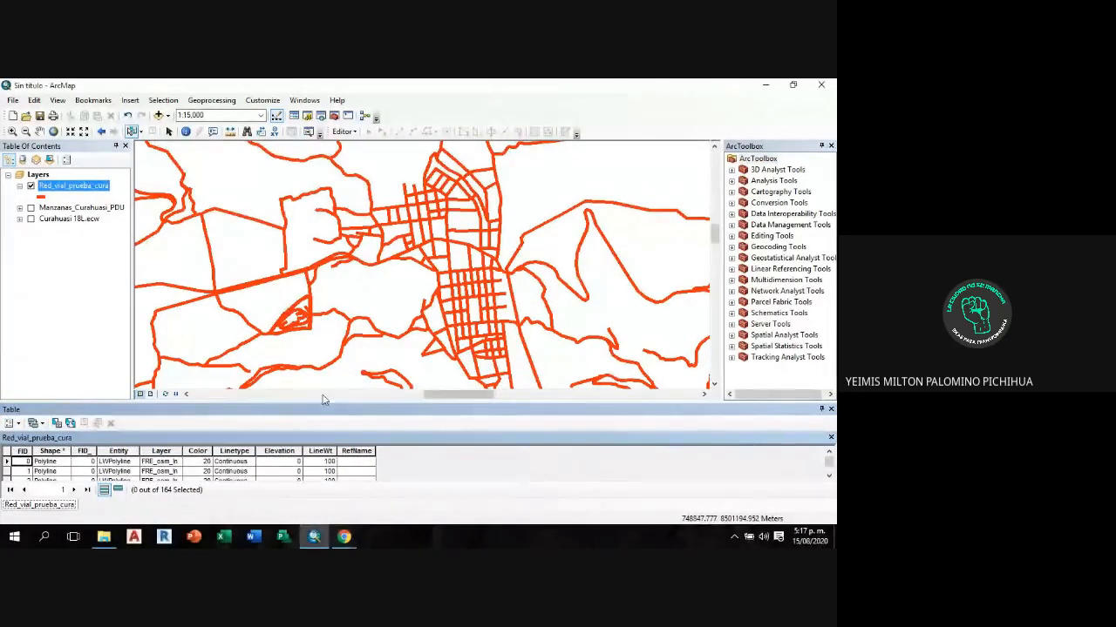
pyautogui.moveTo(324, 402); pyautogui.dragTo(324, 318)
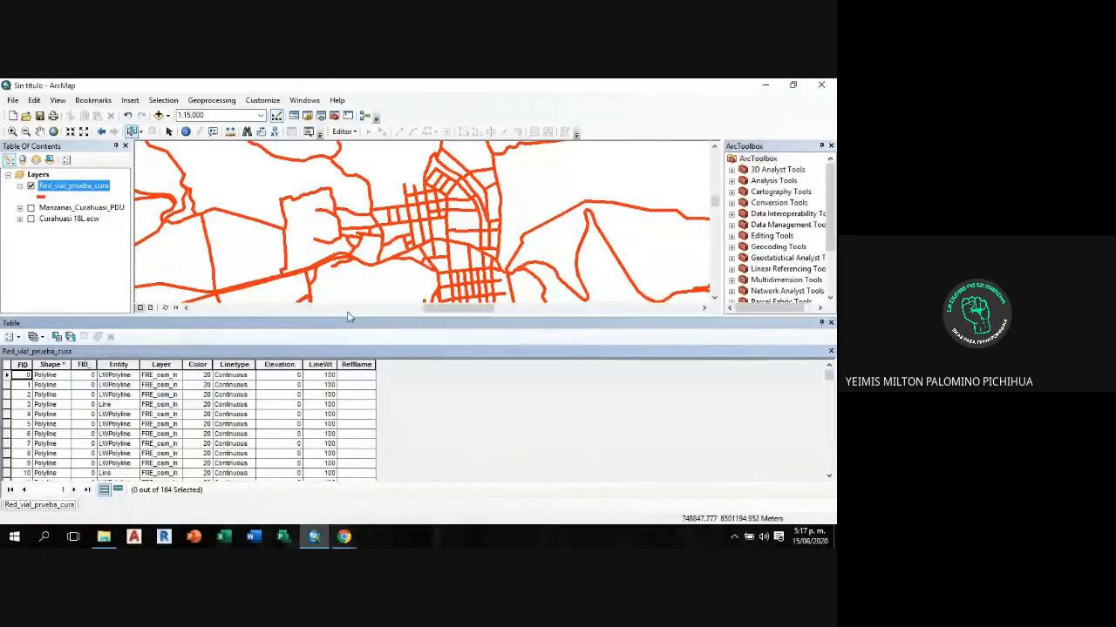
pyautogui.click(18, 341)
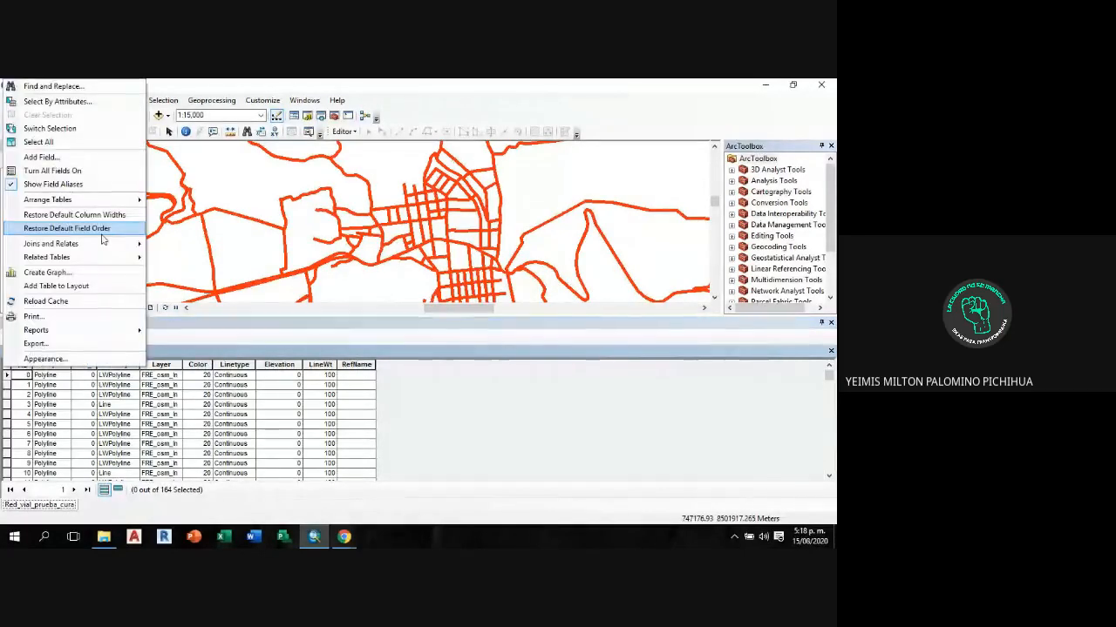
# Step: Switch to the Google Meet call in Chrome, mute the microphone for a pause and unmute it
pyautogui.click(344, 536)
pyautogui.click(291, 480)
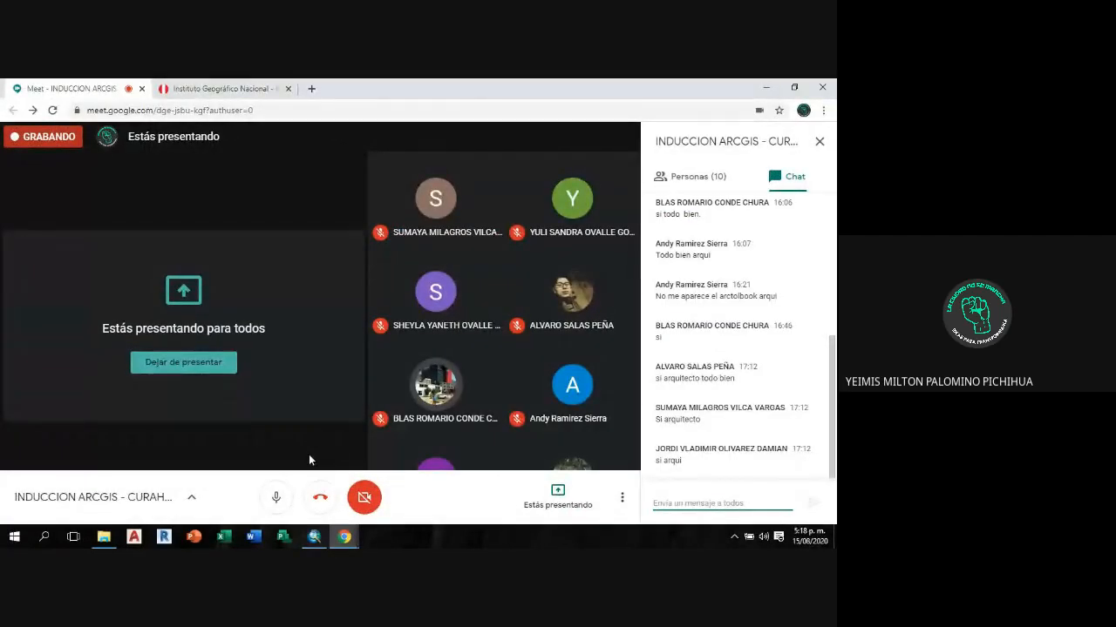
pyautogui.click(275, 497)
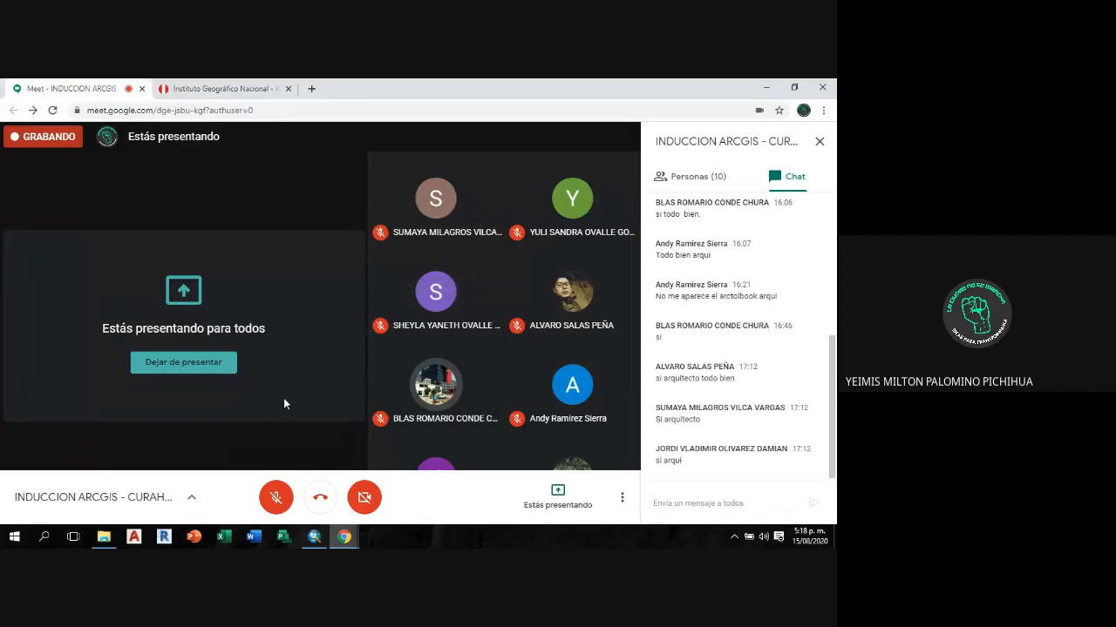
pyautogui.click(275, 497)
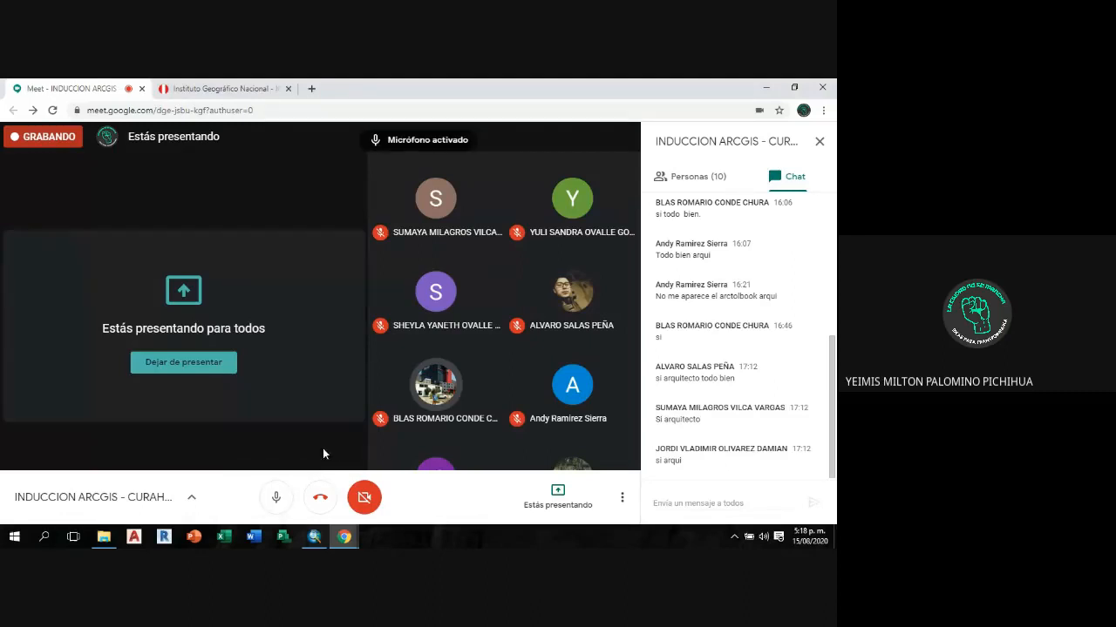
# Step: Switch back to ArcMap and turn all fields on in the Red_vial_prueba_cura attribute table
pyautogui.click(315, 537)
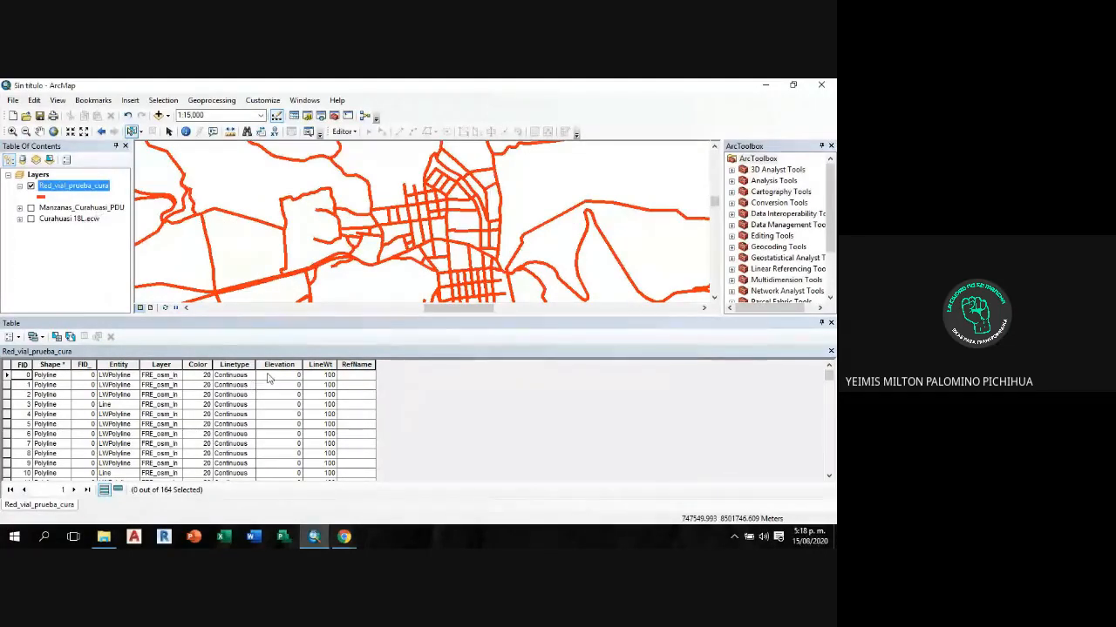
pyautogui.click(17, 338)
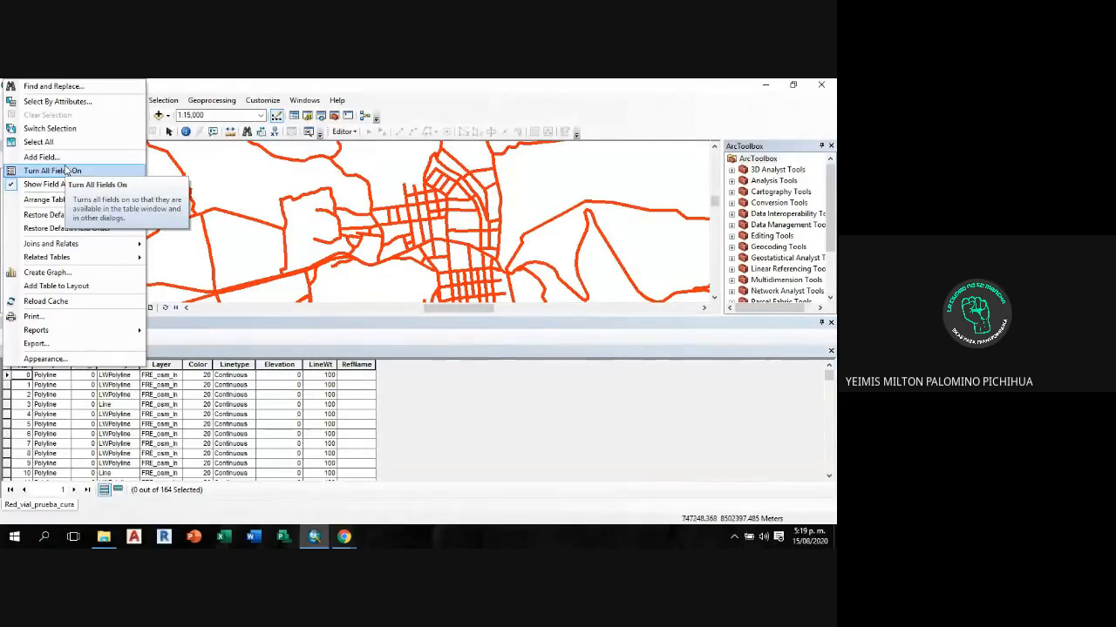
pyautogui.click(65, 170)
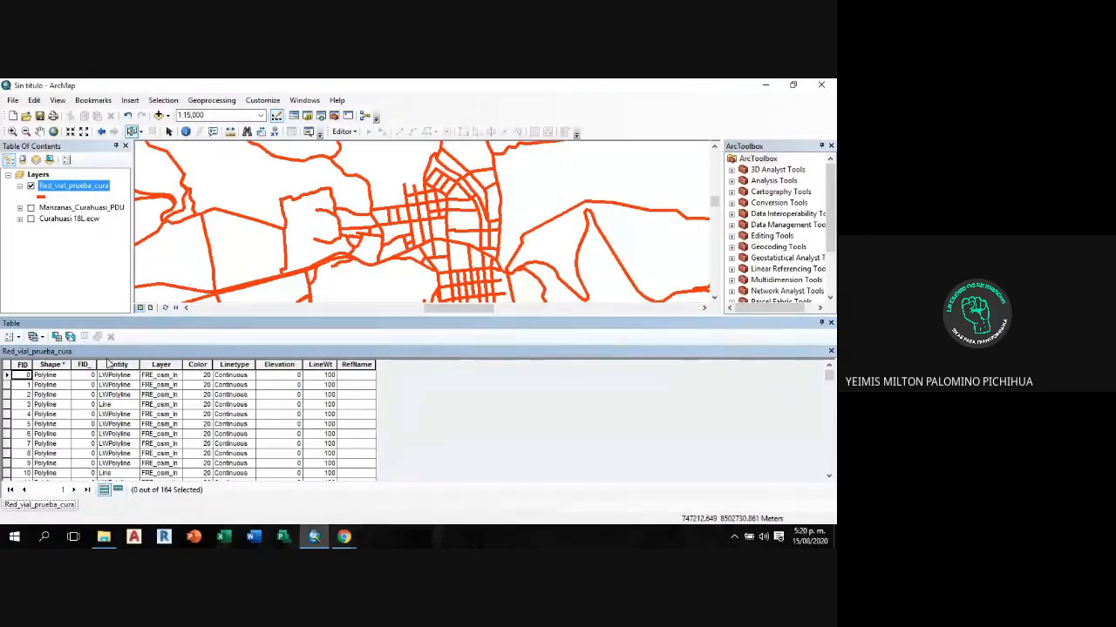
# Step: Open the attribute table of Manzanas_Curahuasi_PDU for comparison and return to the Red_vial_prueba_cura table
pyautogui.rightClick(70, 208)
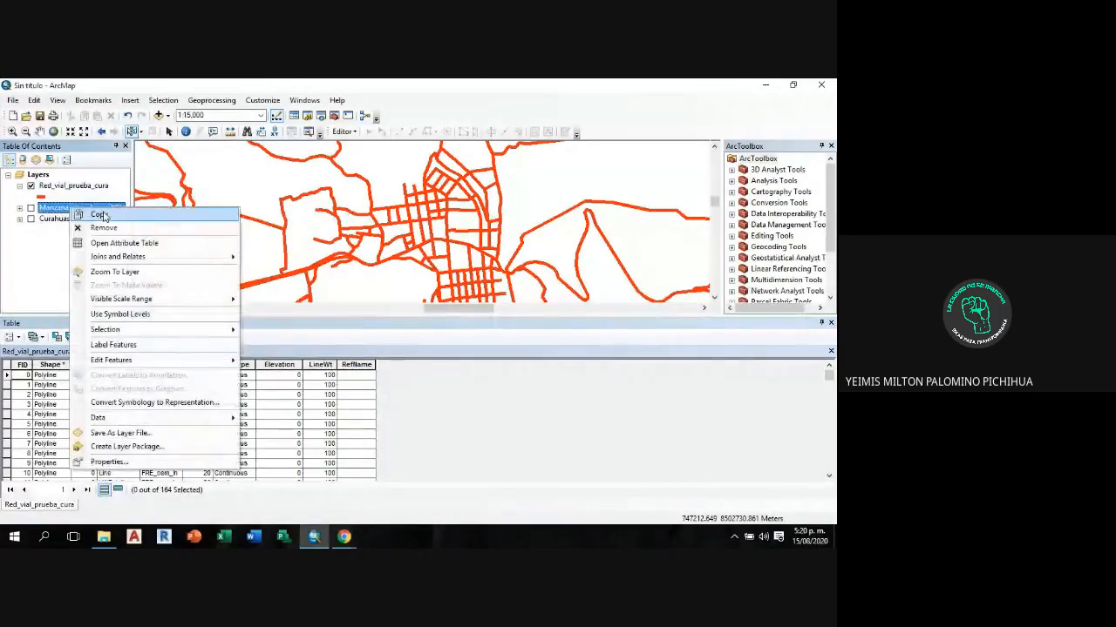
pyautogui.click(124, 243)
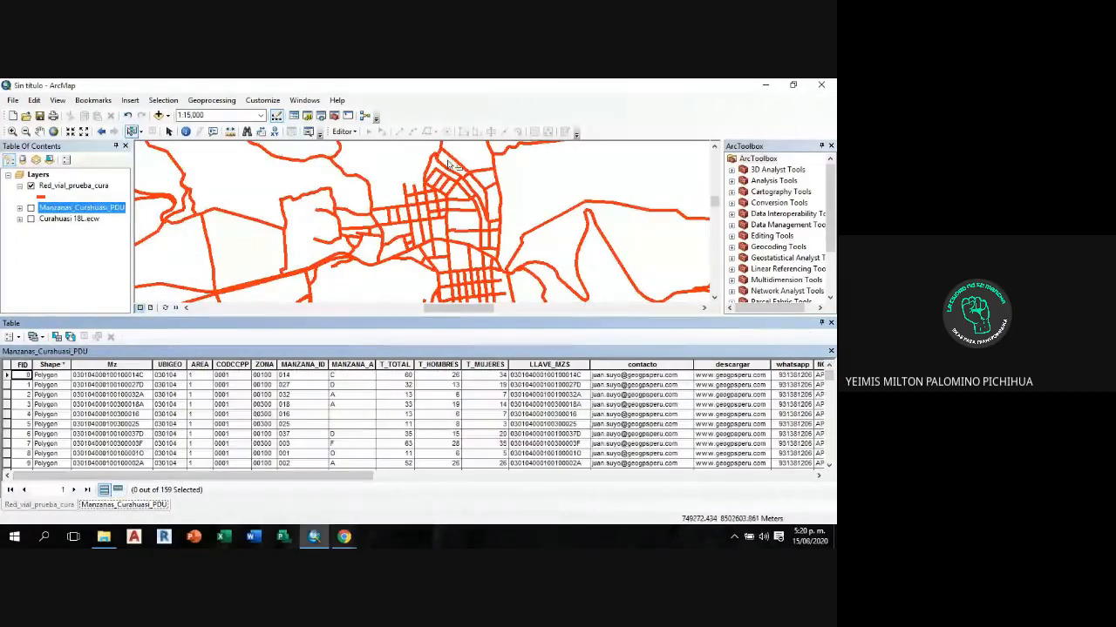
pyautogui.moveTo(474, 226); pyautogui.dragTo(467, 204)
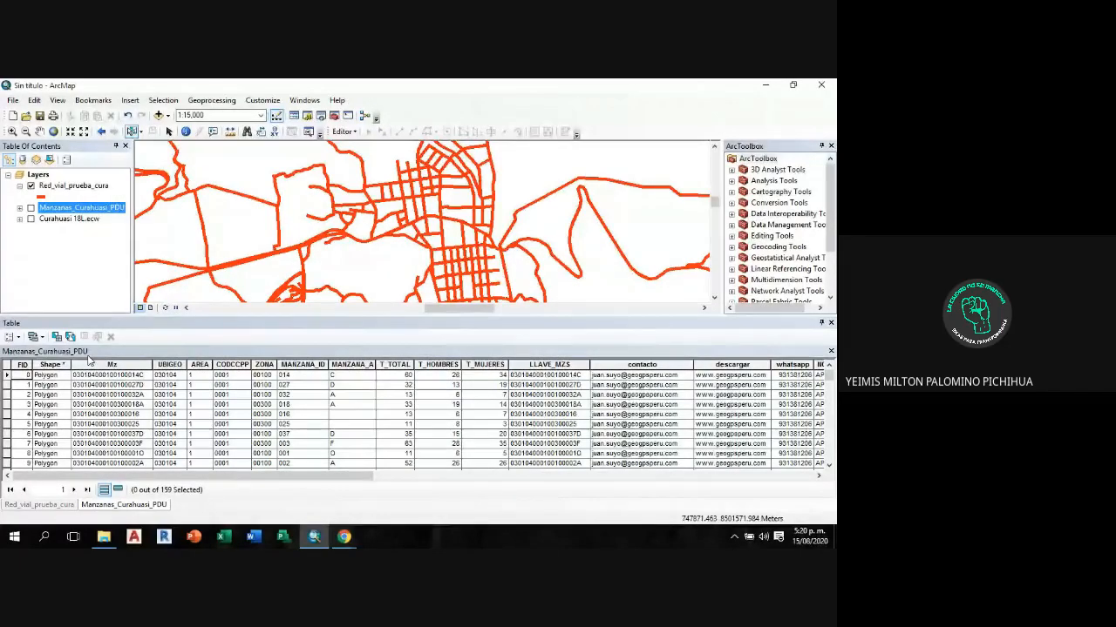
pyautogui.rightClick(78, 187)
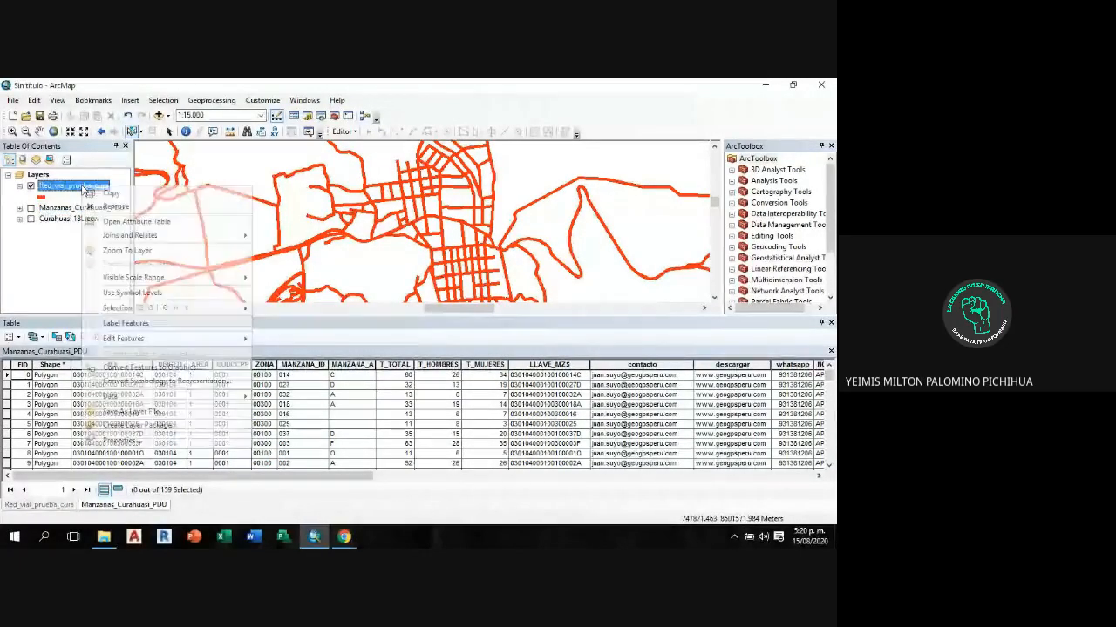
pyautogui.click(135, 221)
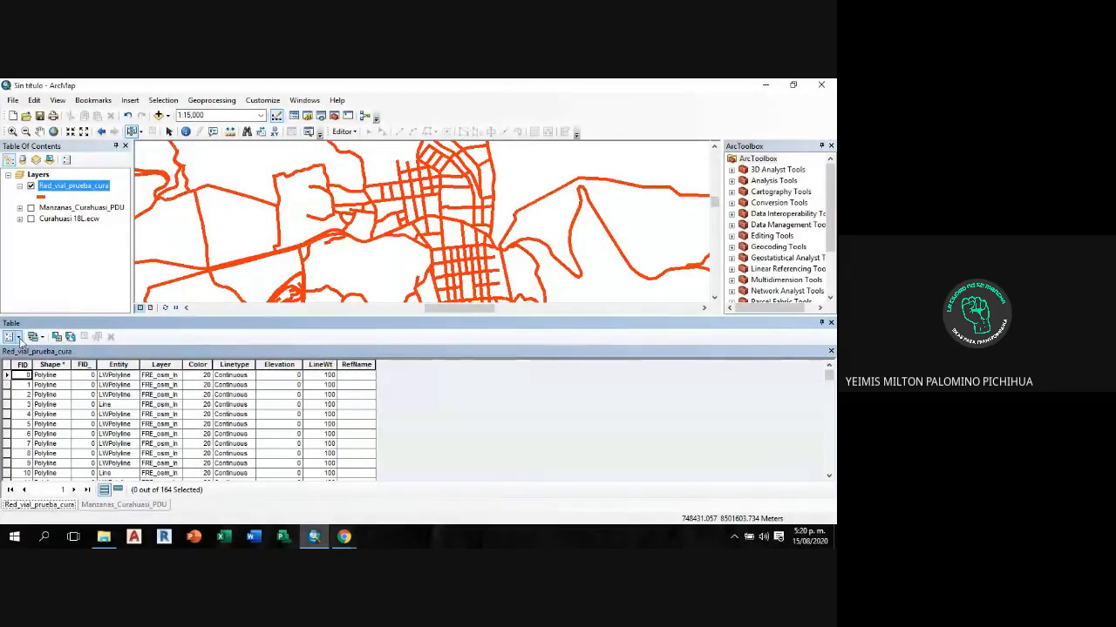
pyautogui.click(17, 337)
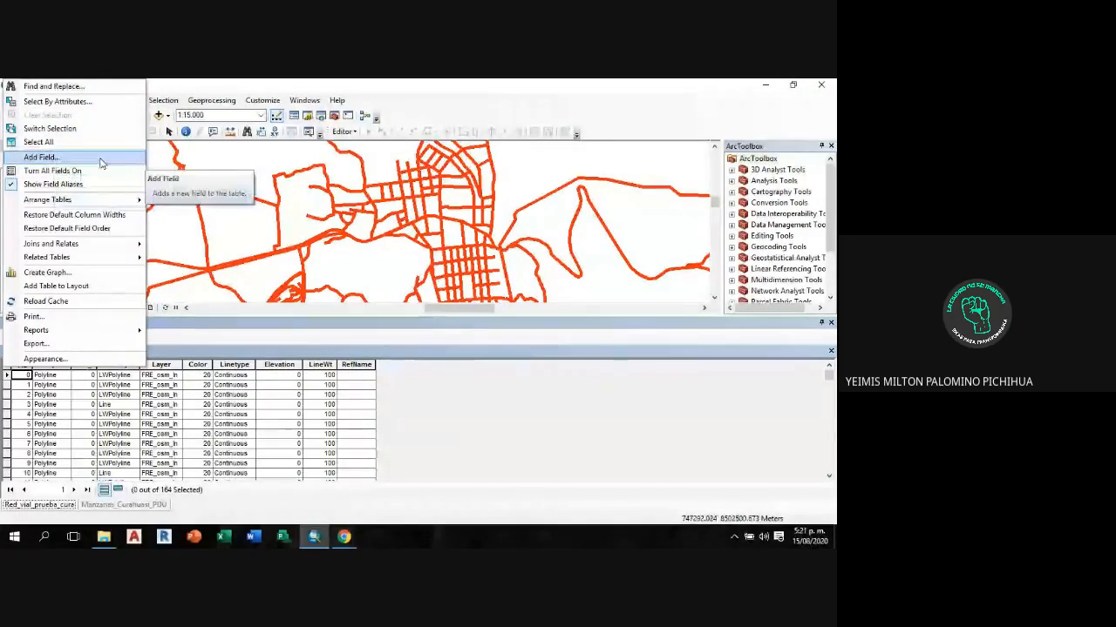
pyautogui.click(44, 159)
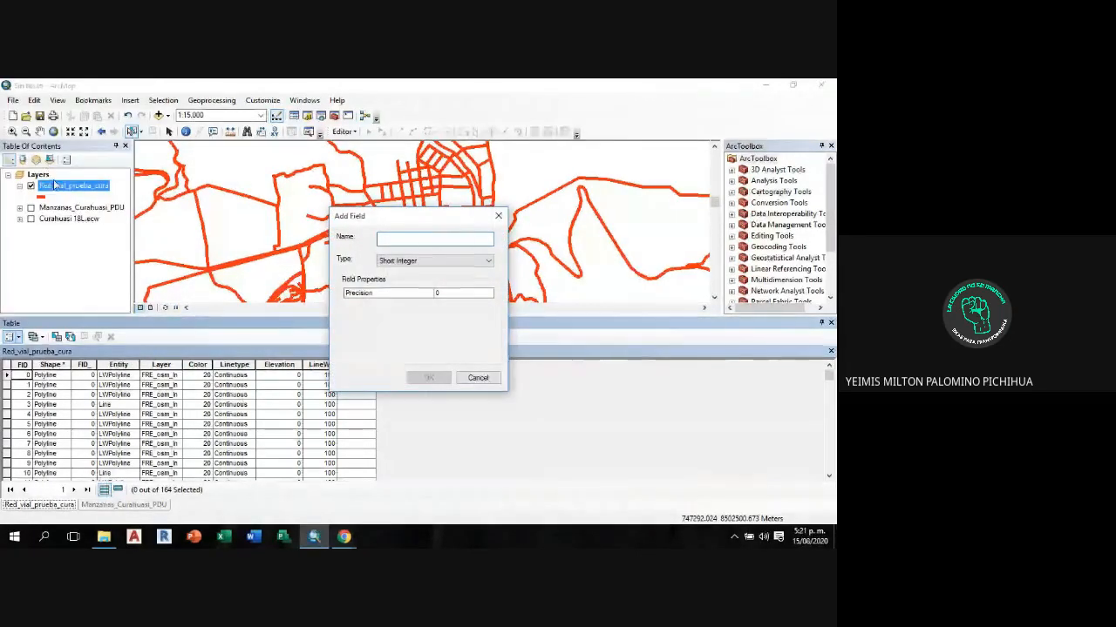
pyautogui.moveTo(396, 222); pyautogui.dragTo(434, 160)
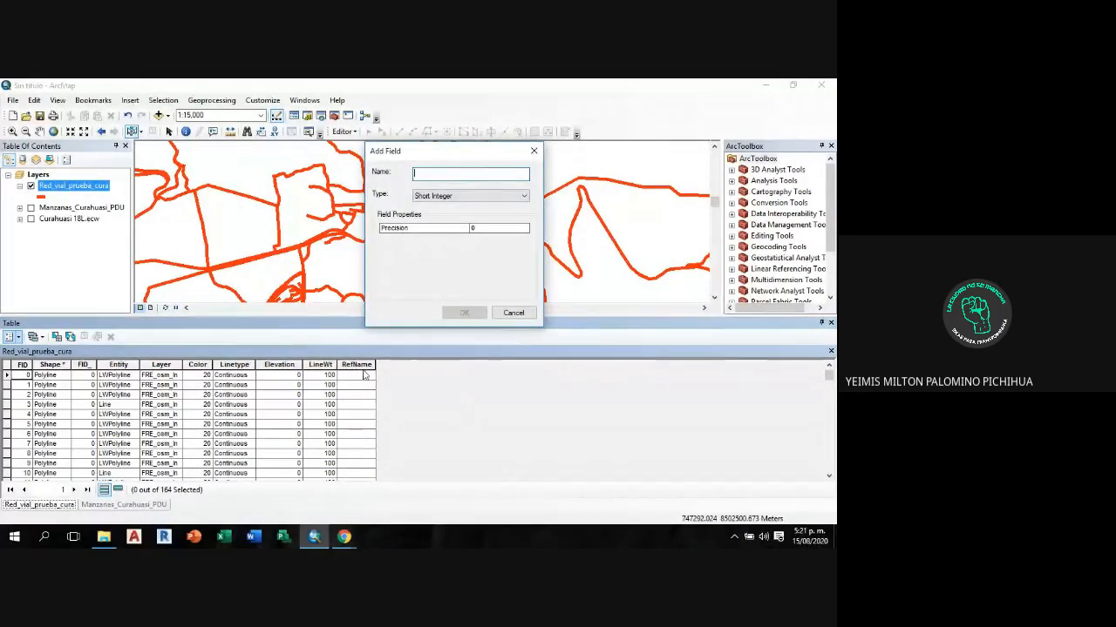
pyautogui.moveTo(441, 158); pyautogui.dragTo(447, 186)
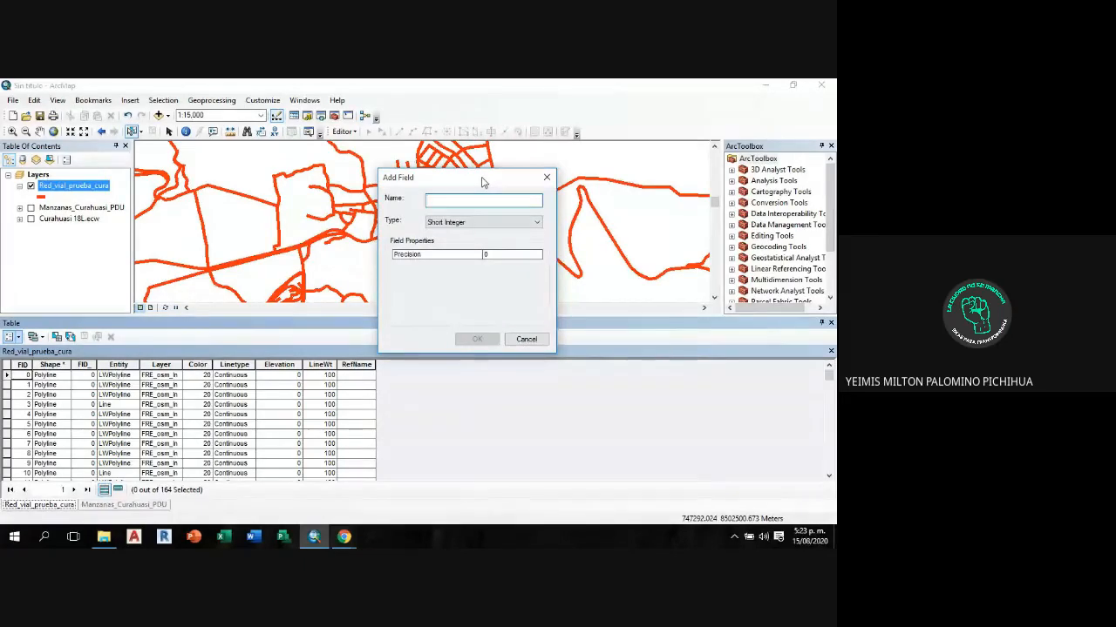
pyautogui.press('Escape')
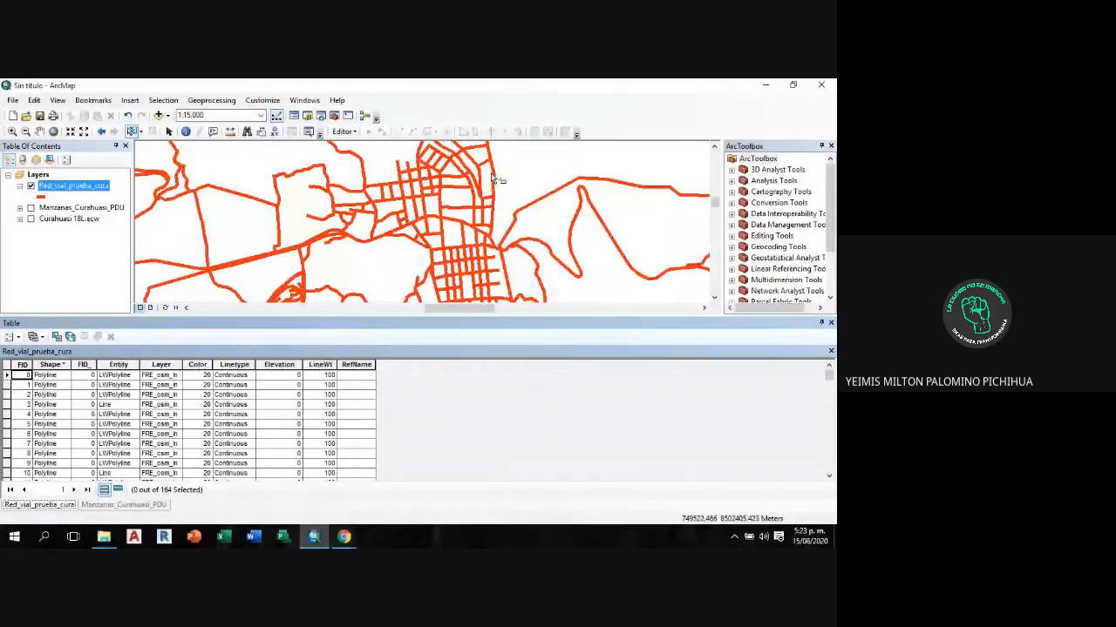
pyautogui.click(17, 337)
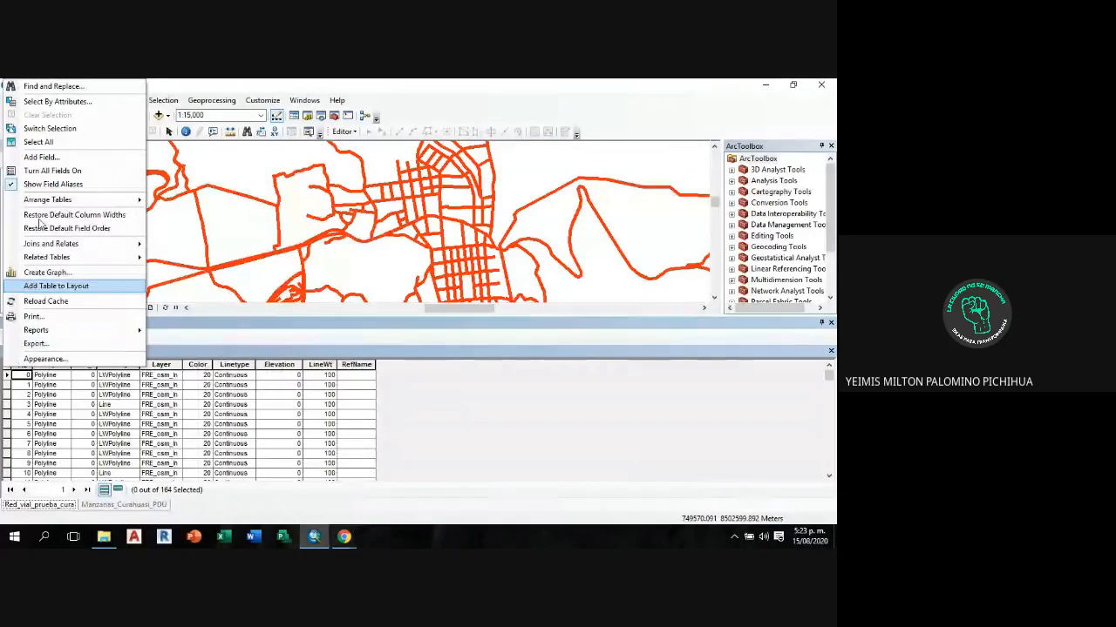
pyautogui.click(50, 157)
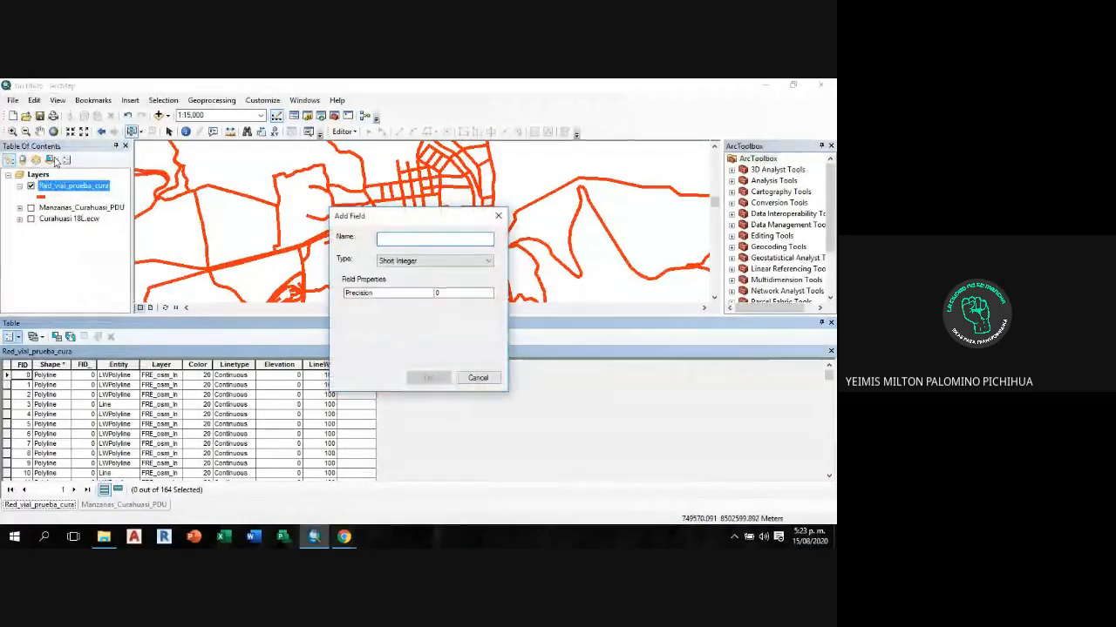
pyautogui.moveTo(424, 218); pyautogui.dragTo(520, 205)
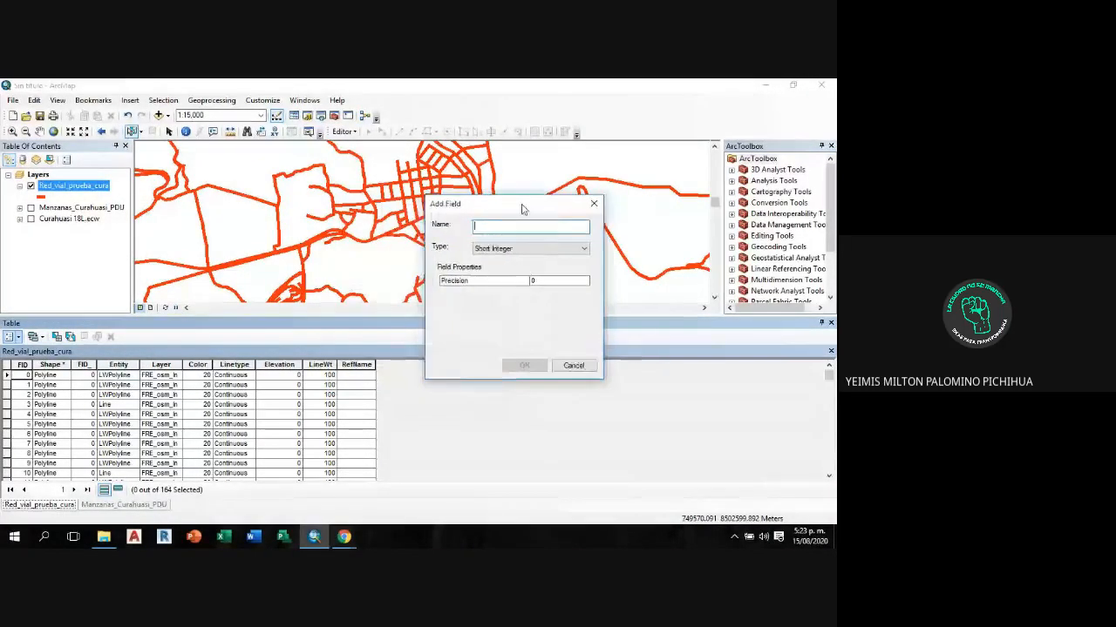
pyautogui.click(573, 366)
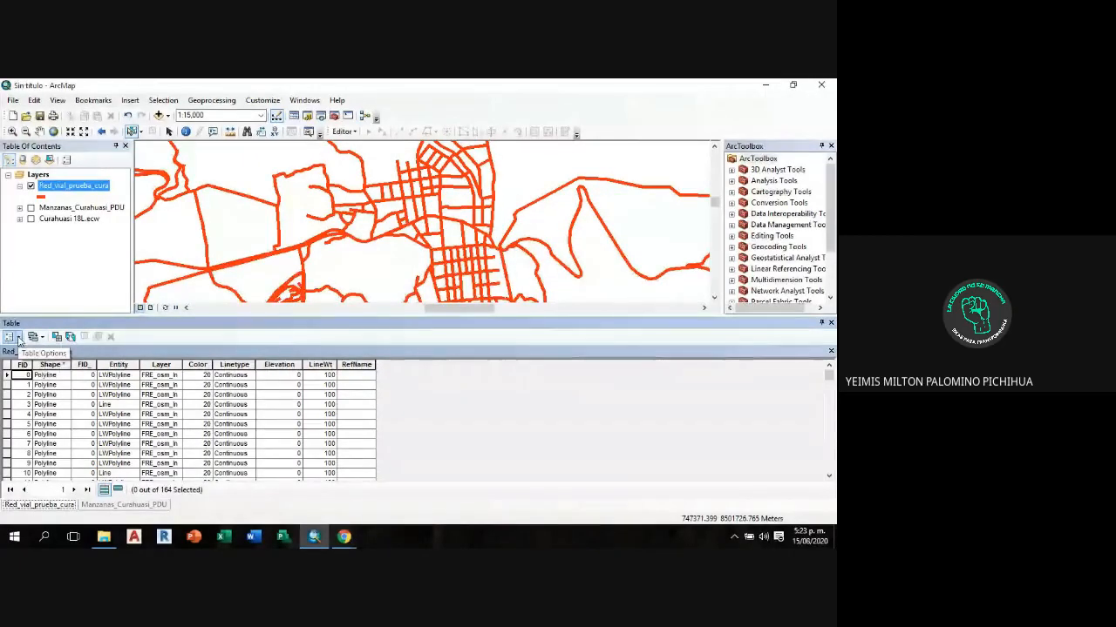
# Step: Start adding a field named N_AUTOS_H to the Red_vial_prueba_cura attribute table
pyautogui.click(19, 339)
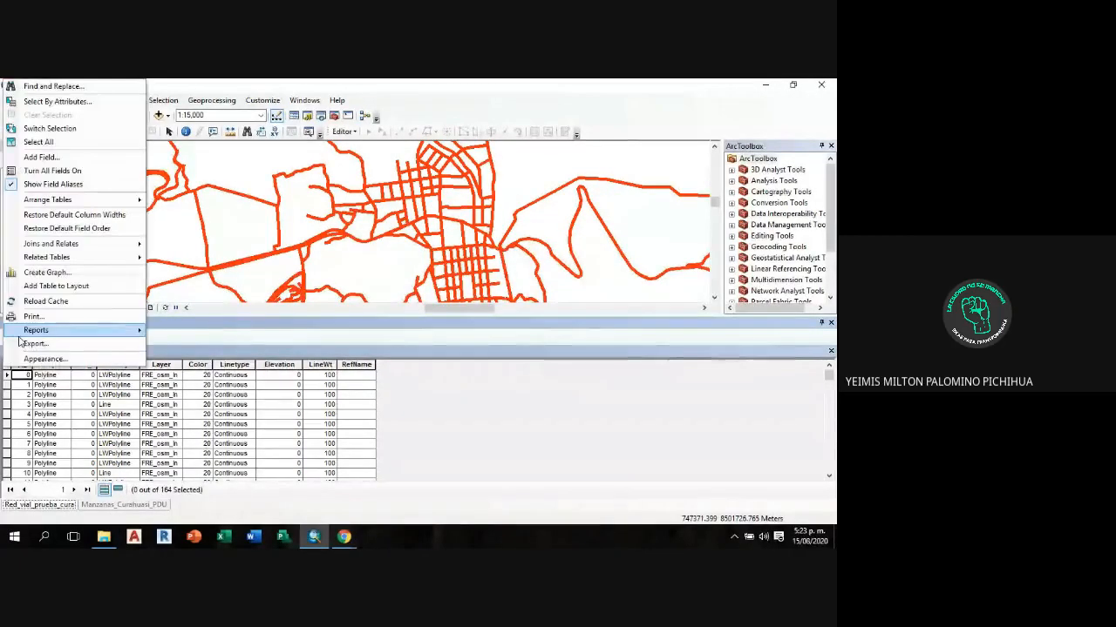
pyautogui.click(77, 158)
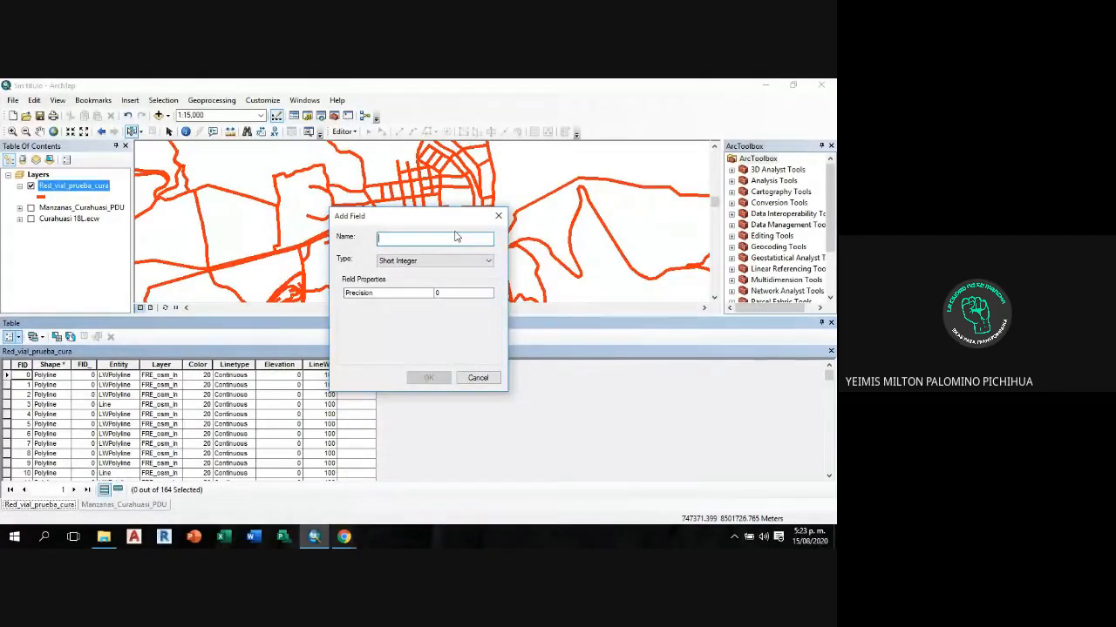
pyautogui.write('N_')
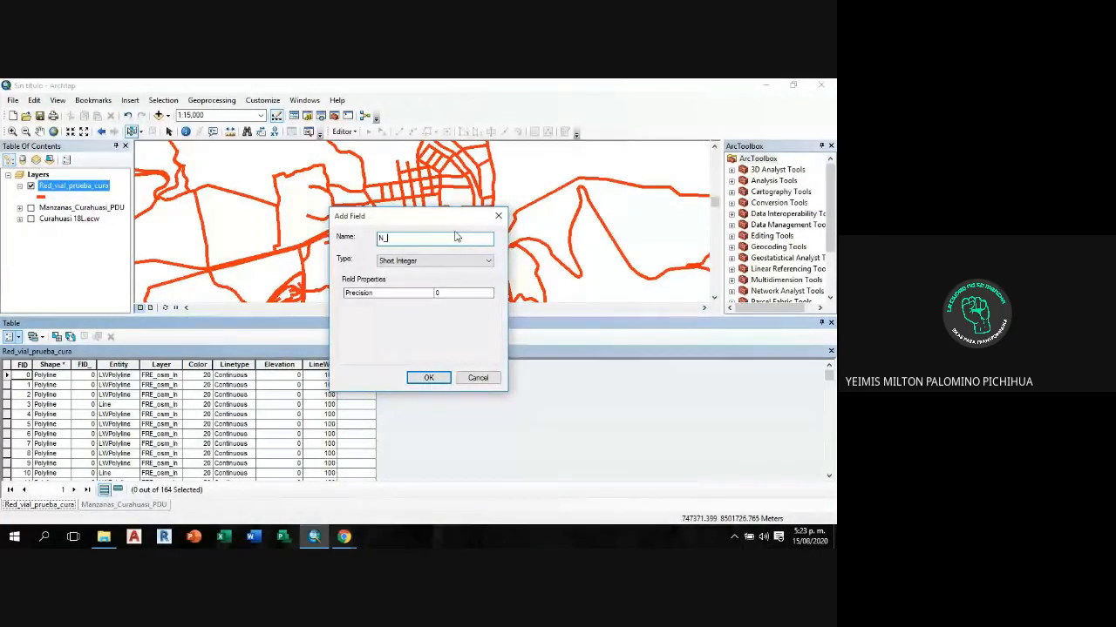
pyautogui.write('AUTOS')
pyautogui.write('_H')
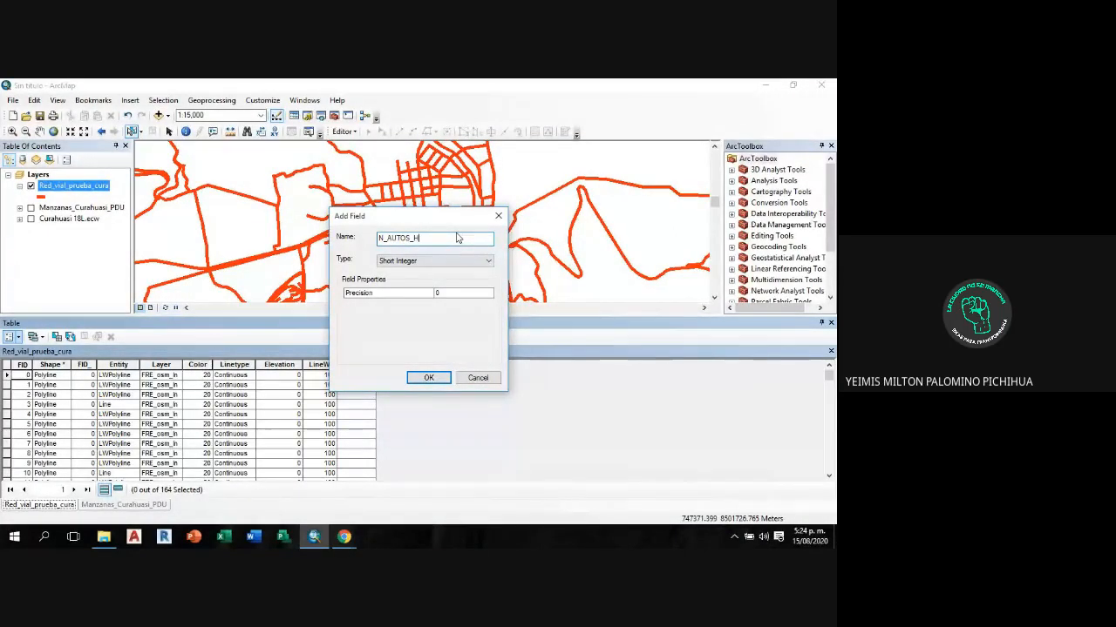
pyautogui.moveTo(453, 218); pyautogui.dragTo(447, 153)
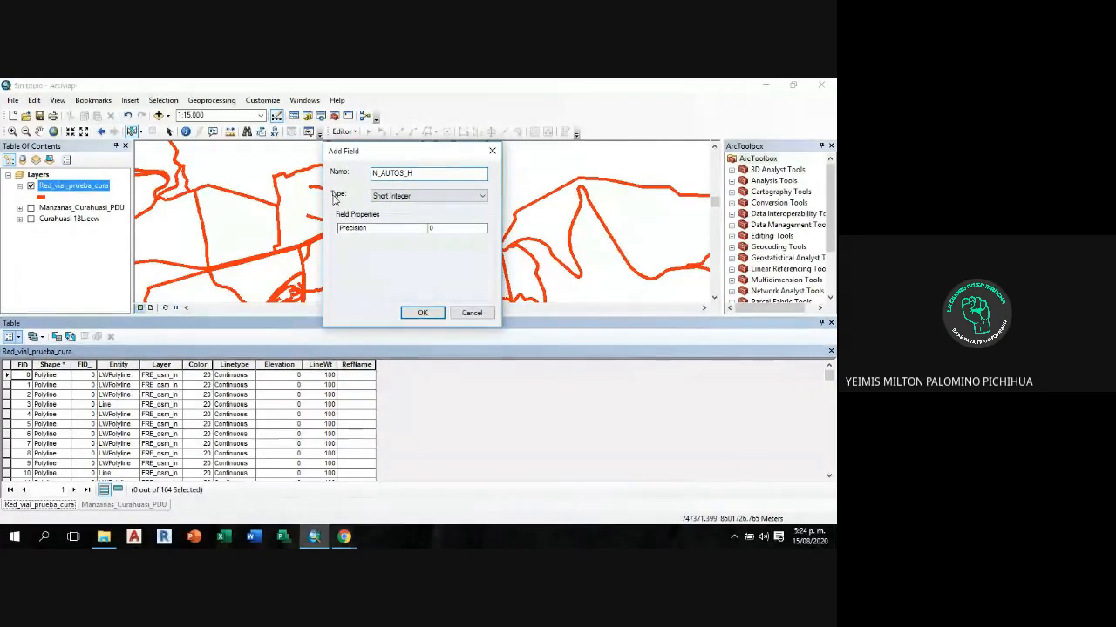
# Step: Try the Double type and the Text type for the new N_AUTOS_H field
pyautogui.click(456, 197)
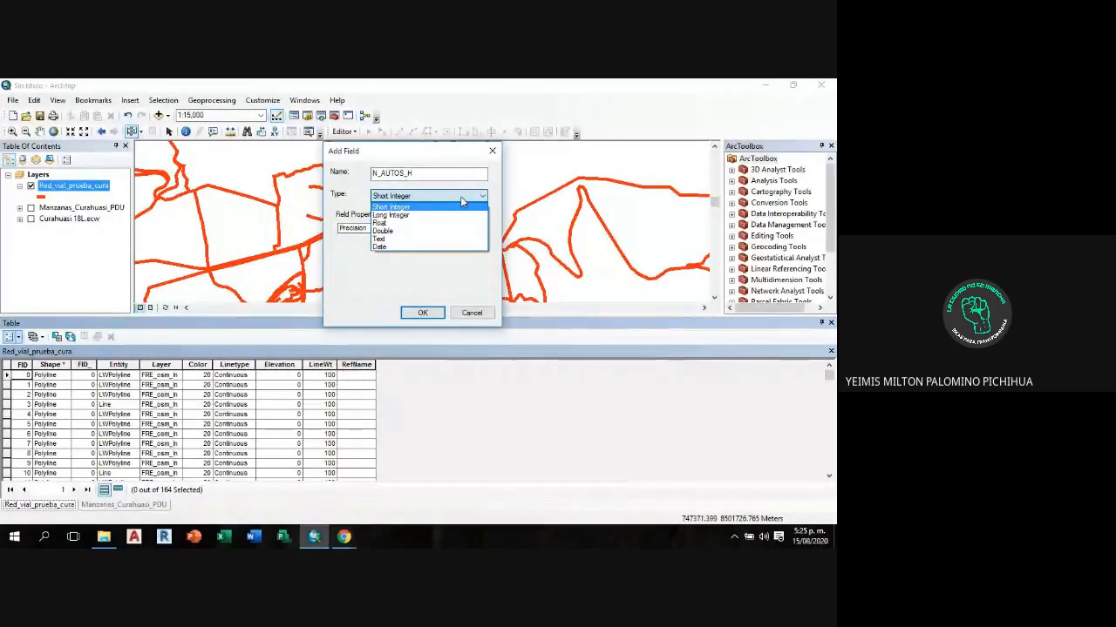
pyautogui.click(417, 231)
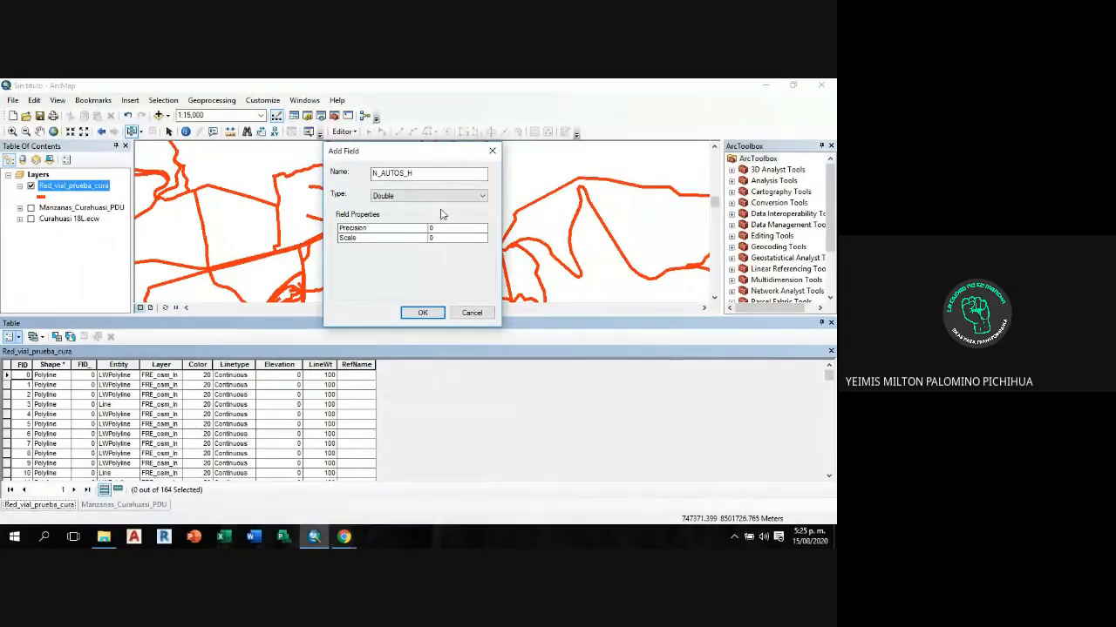
pyautogui.click(410, 197)
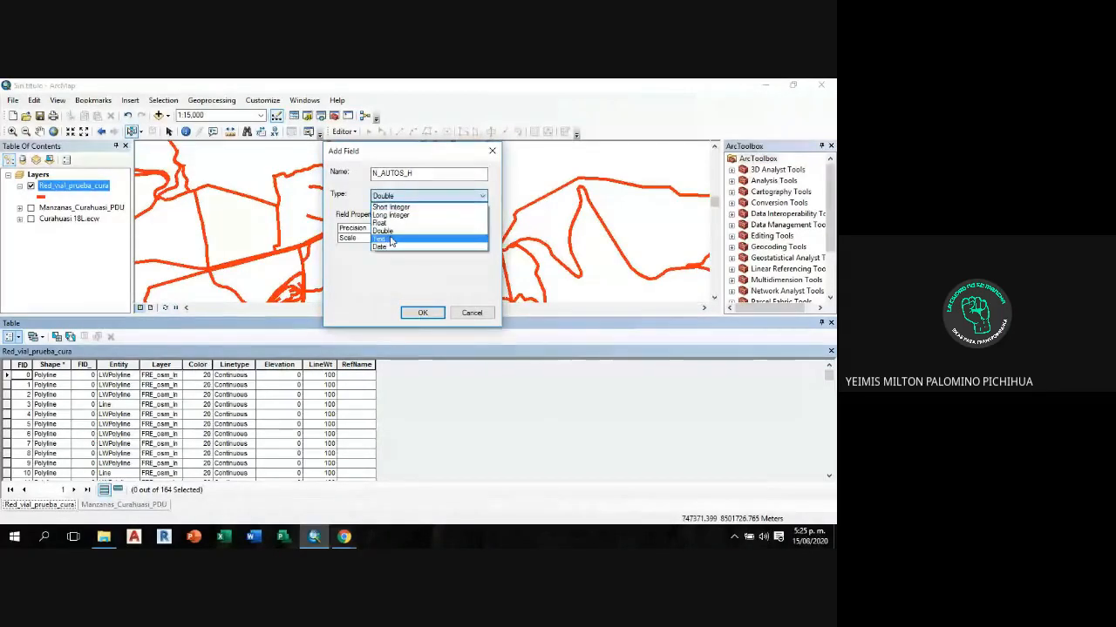
pyautogui.click(390, 241)
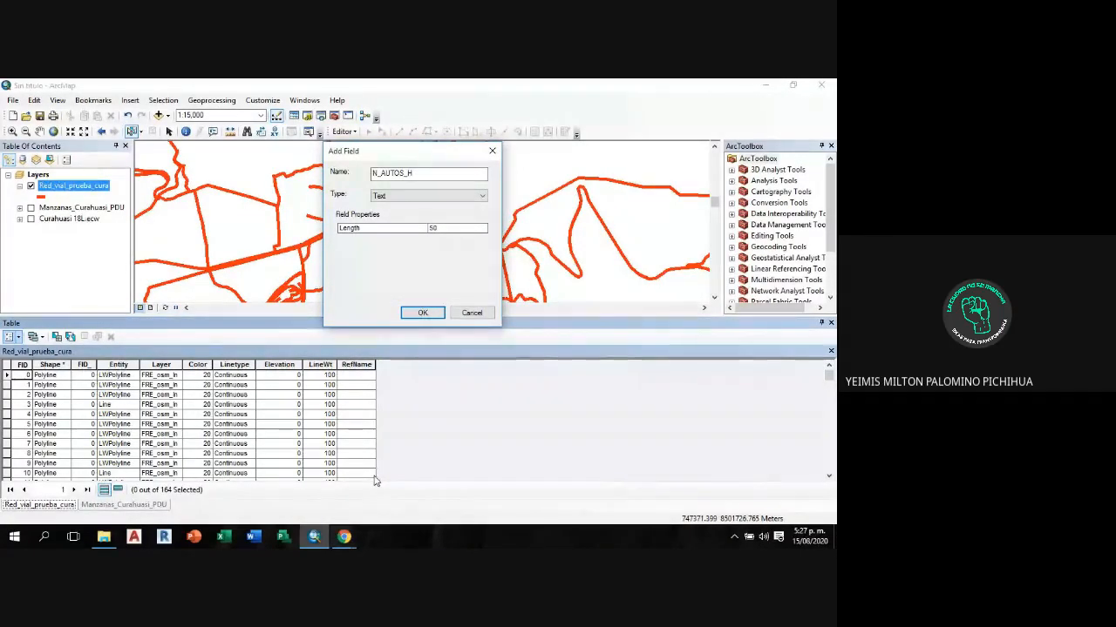
# Step: Switch to the Google Meet window to read the latest chat replies about the field type, and return to ArcMap
pyautogui.moveTo(449, 153); pyautogui.dragTo(494, 181)
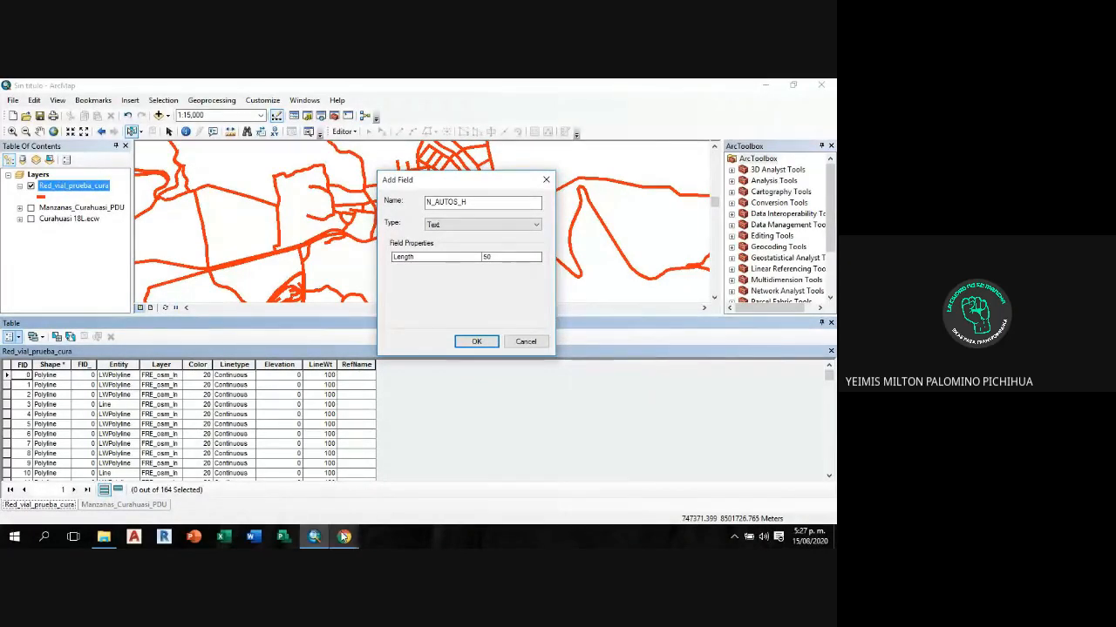
pyautogui.moveTo(344, 536)
pyautogui.click(313, 444)
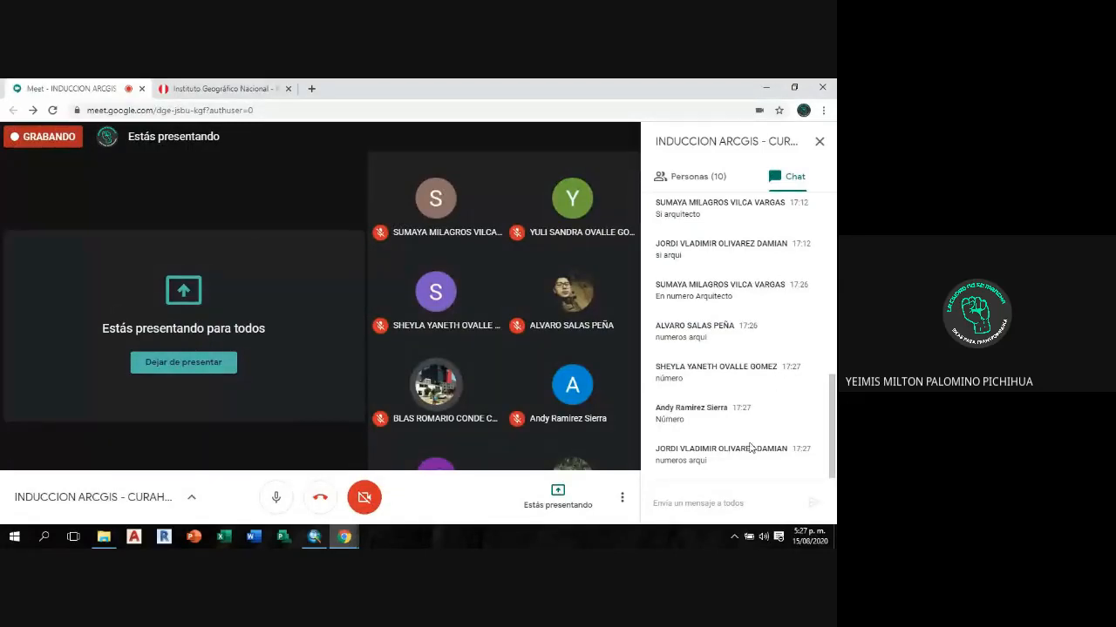
pyautogui.click(769, 94)
# Step: Set the N_AUTOS_H field's type to Double and create the field in the road network table
pyautogui.click(493, 228)
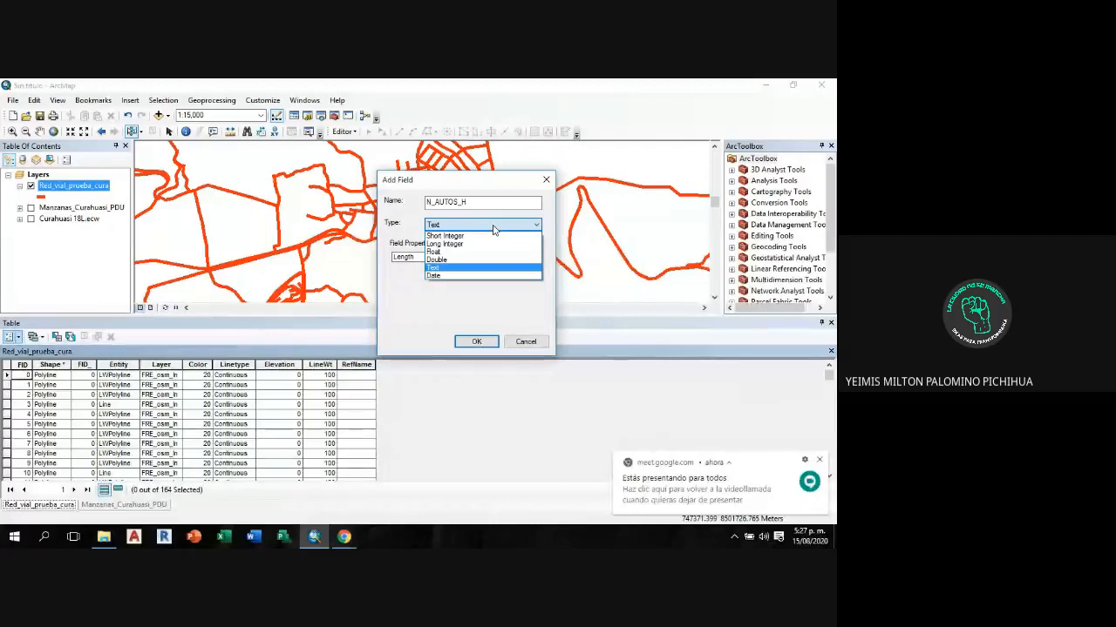
pyautogui.click(463, 261)
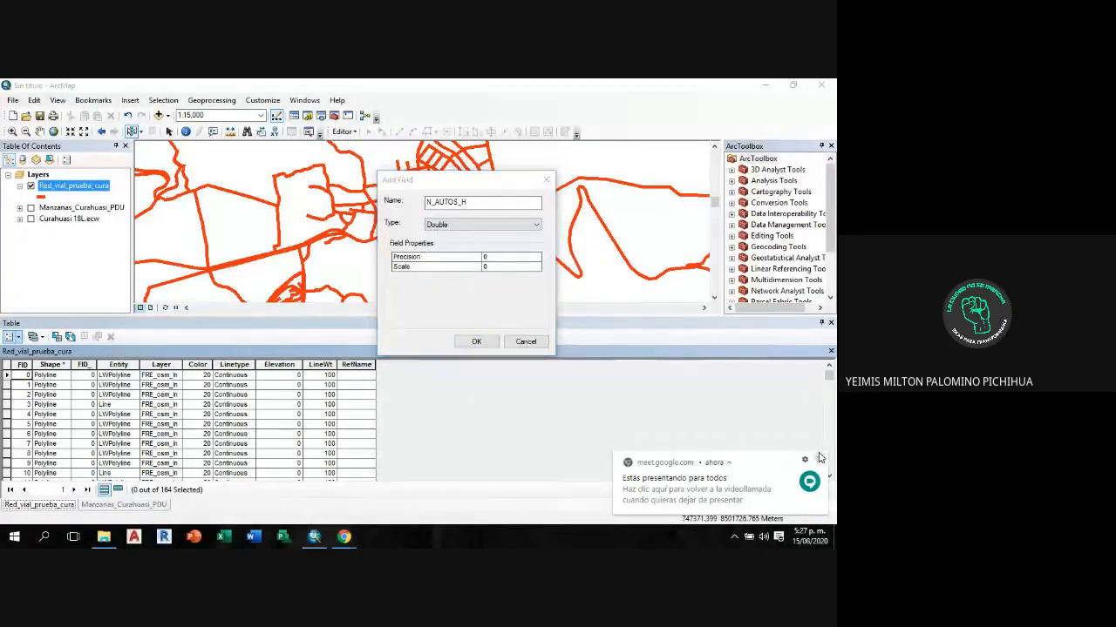
pyautogui.click(470, 225)
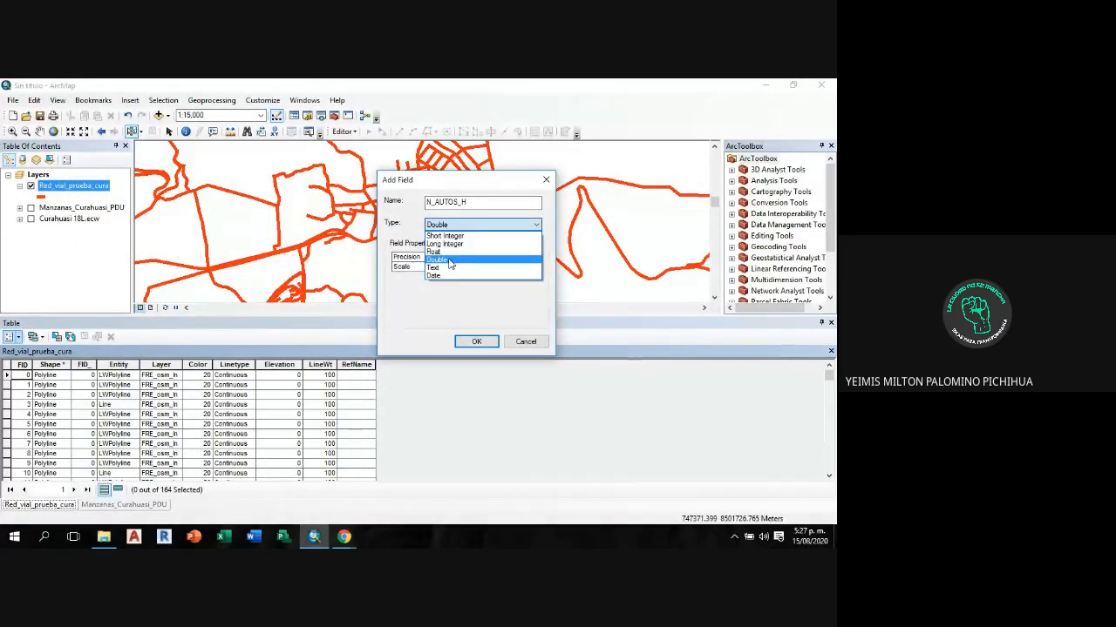
pyautogui.click(449, 260)
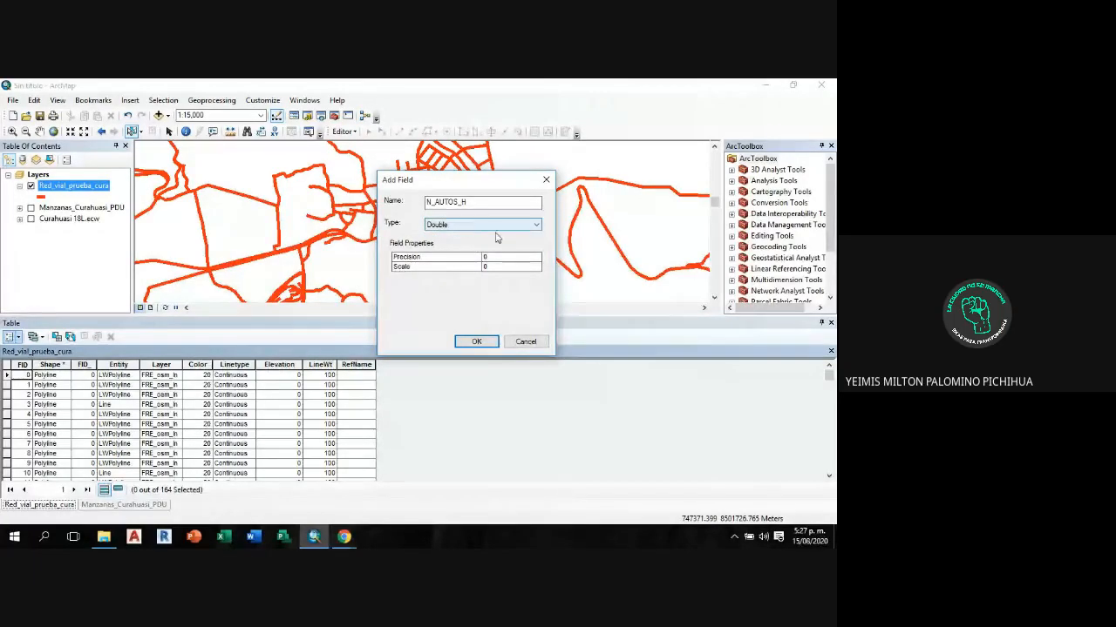
pyautogui.moveTo(488, 180); pyautogui.dragTo(484, 168)
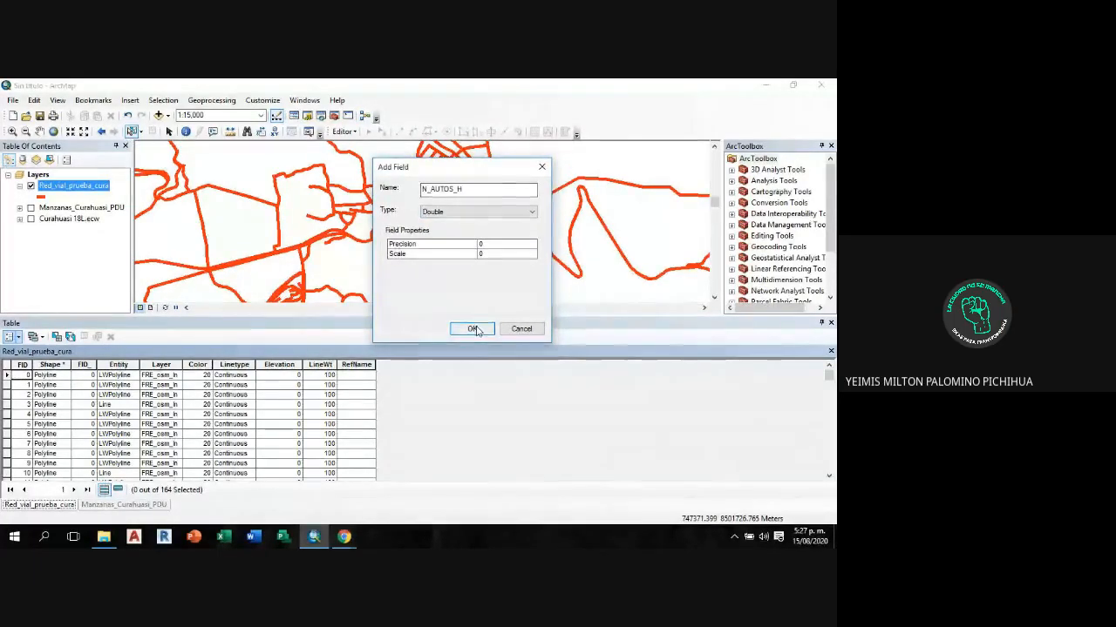
pyautogui.click(471, 328)
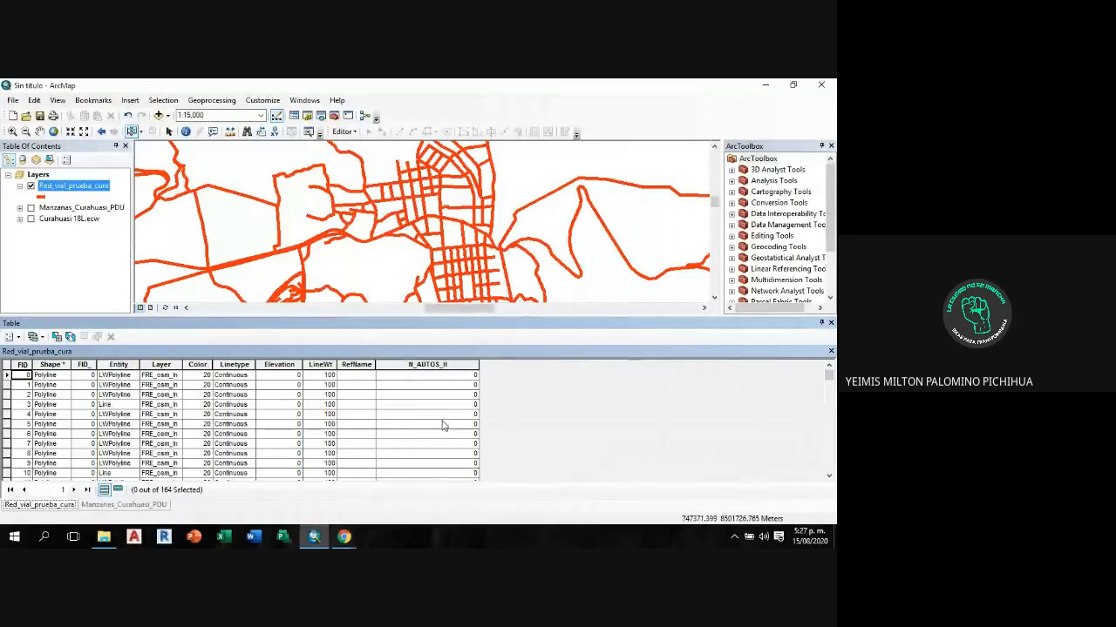
# Step: Select the N_AUTOS_H column and reduce the attribute table's height to give the map more room
pyautogui.click(422, 366)
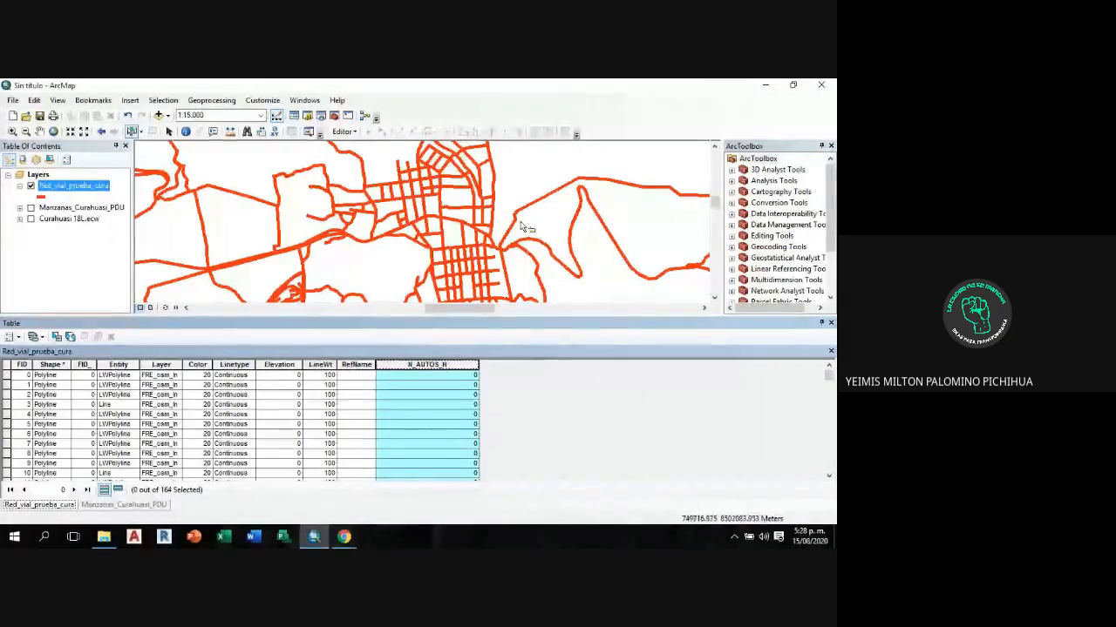
pyautogui.moveTo(520, 219); pyautogui.dragTo(523, 202)
pyautogui.moveTo(559, 316); pyautogui.dragTo(562, 337)
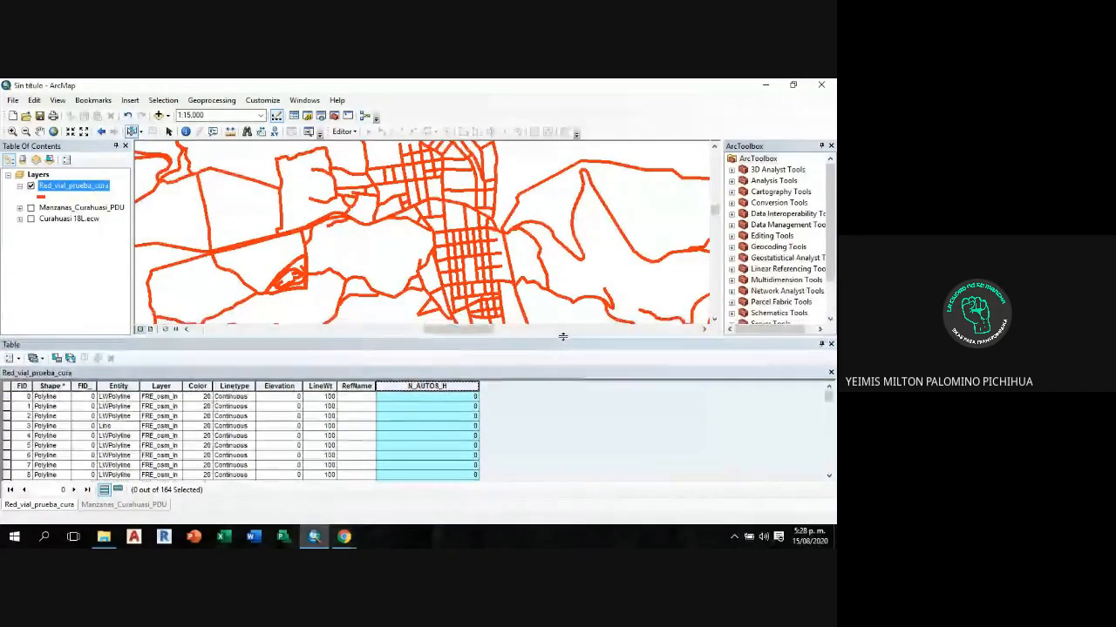
# Step: Turn on the Manzanas_Curahuasi_PDU layer and apply the Sun fill symbol to its blocks
pyautogui.scroll(3, 491, 189)
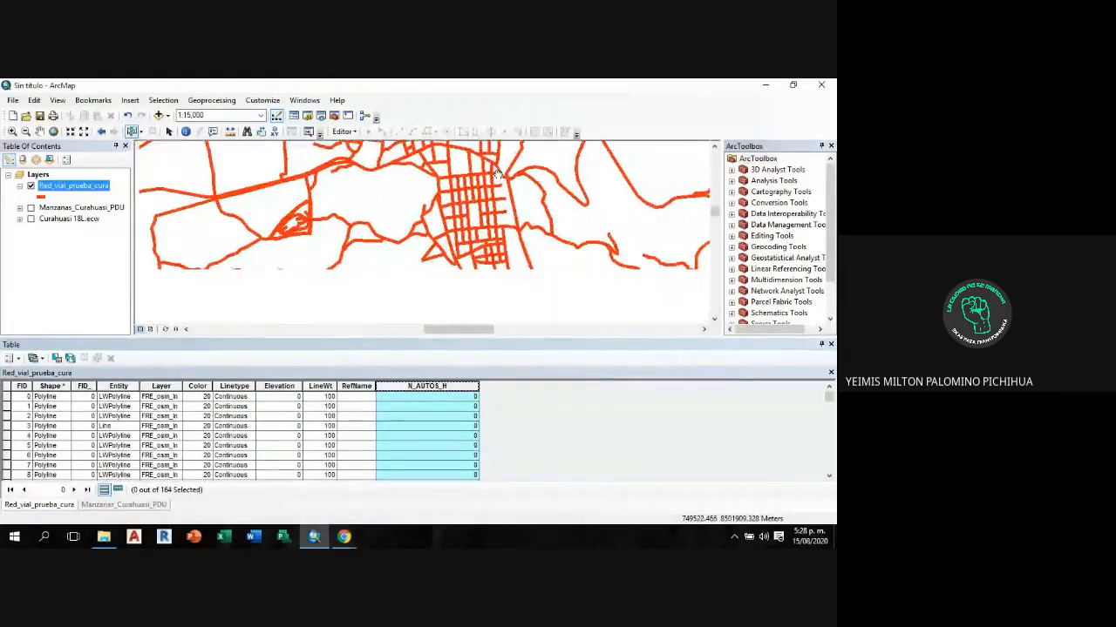
pyautogui.scroll(2, 490, 189)
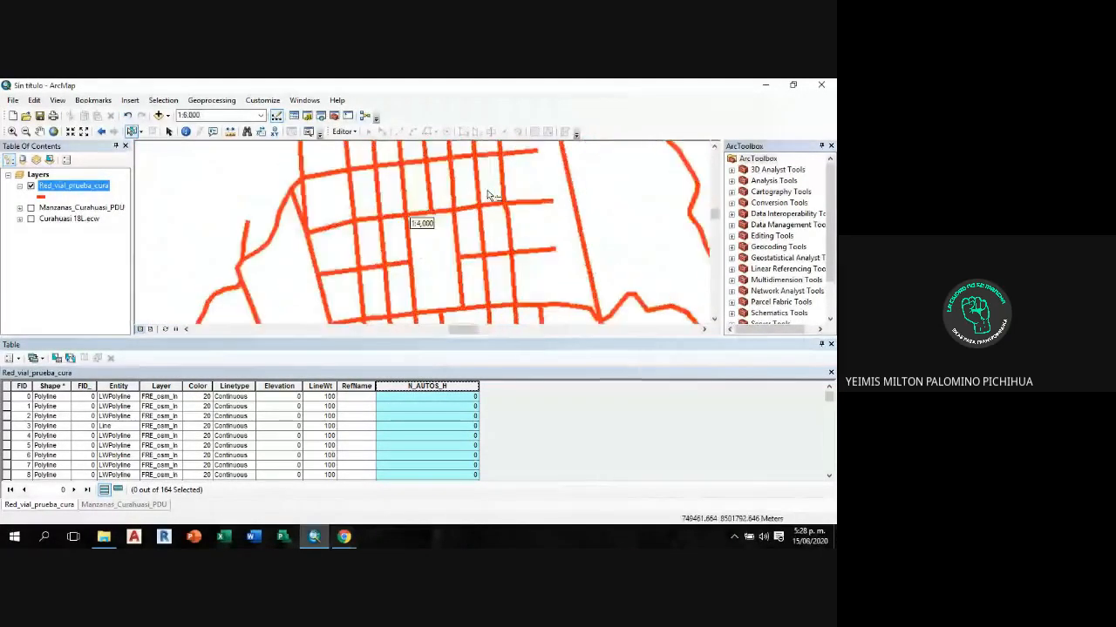
pyautogui.click(30, 207)
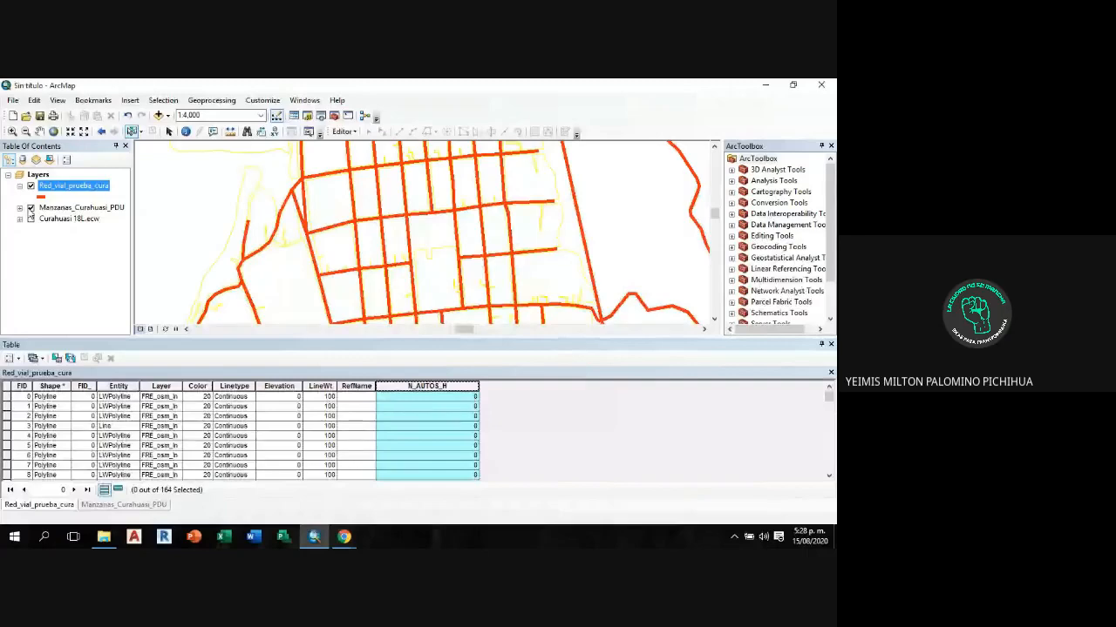
pyautogui.click(19, 207)
pyautogui.click(41, 219)
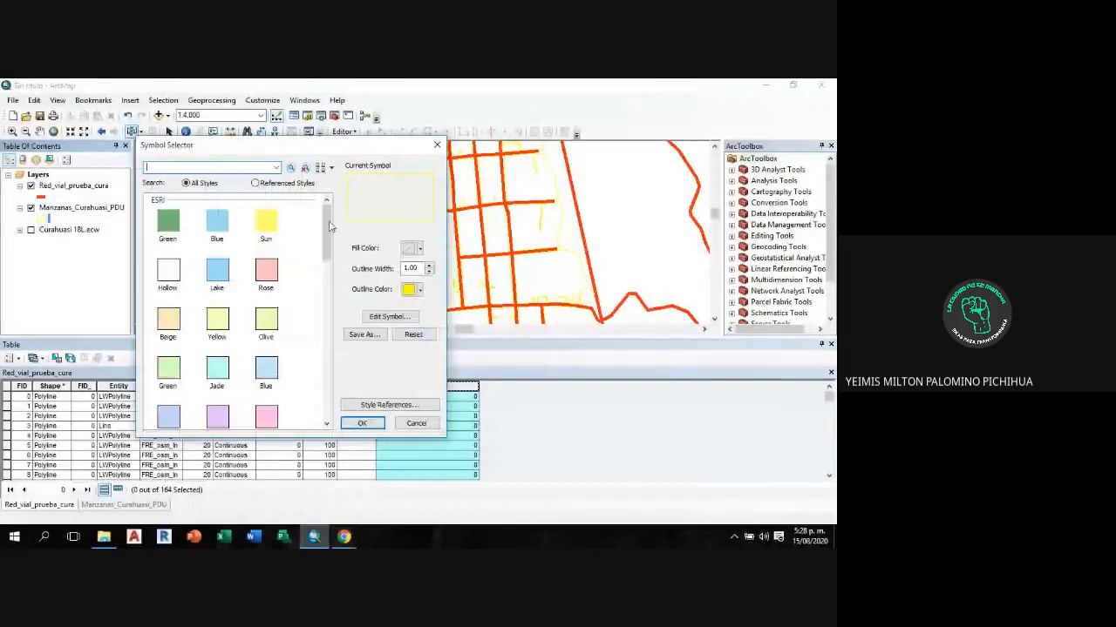
pyautogui.click(266, 222)
pyautogui.click(362, 422)
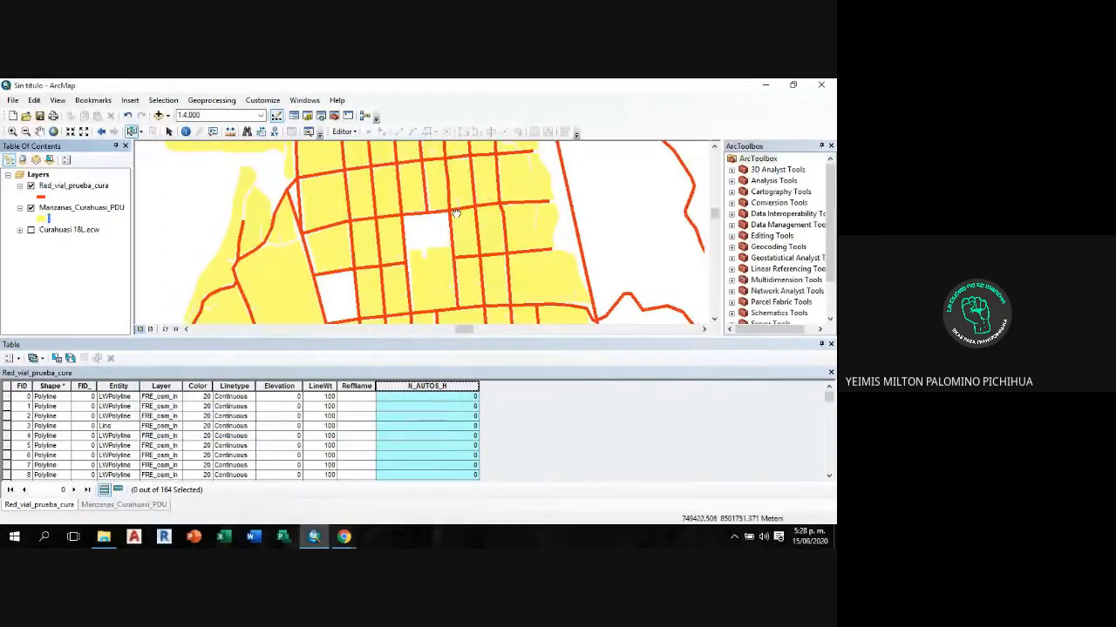
pyautogui.scroll(-6, 402, 222)
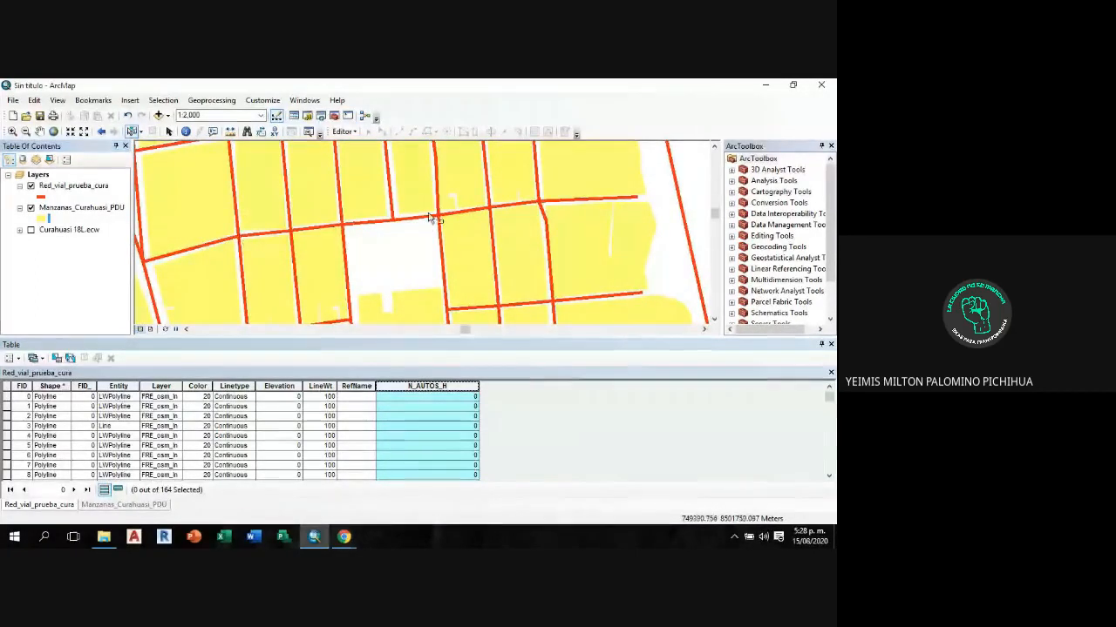
pyautogui.moveTo(384, 231); pyautogui.dragTo(436, 225)
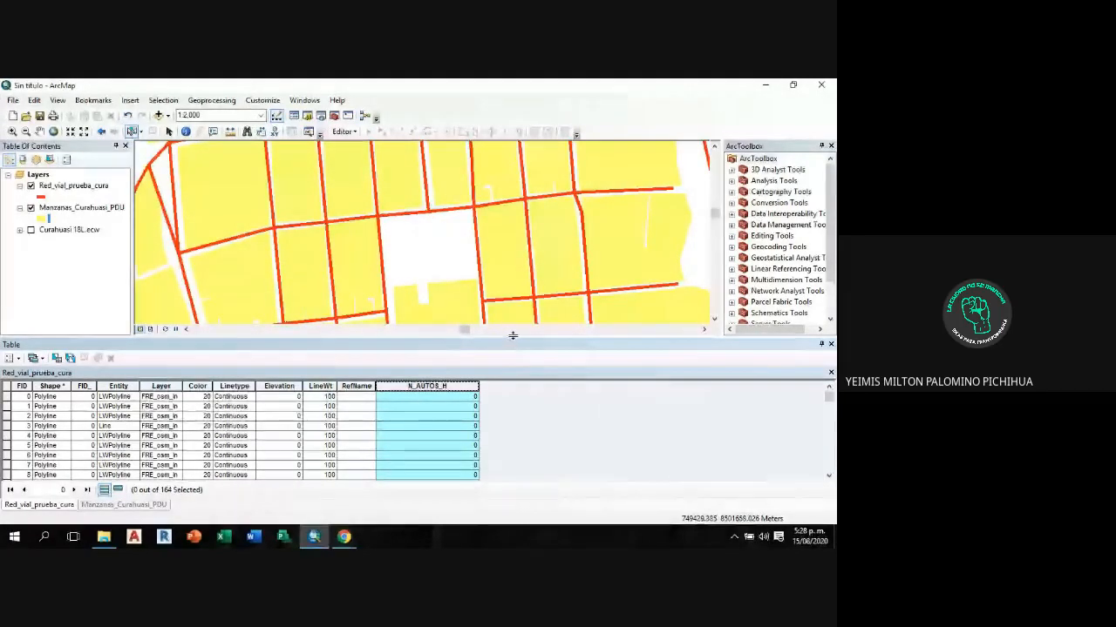
# Step: Shorten the attribute table, select the street along the north side of the empty central block, and show only the selected record
pyautogui.moveTo(514, 336); pyautogui.dragTo(521, 367)
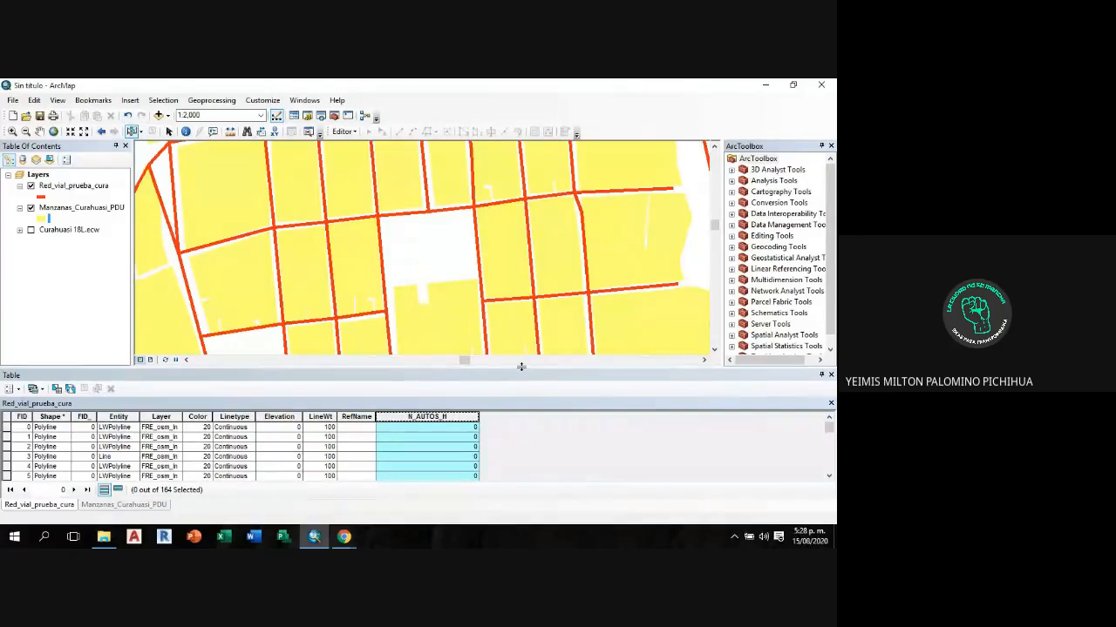
pyautogui.click(133, 134)
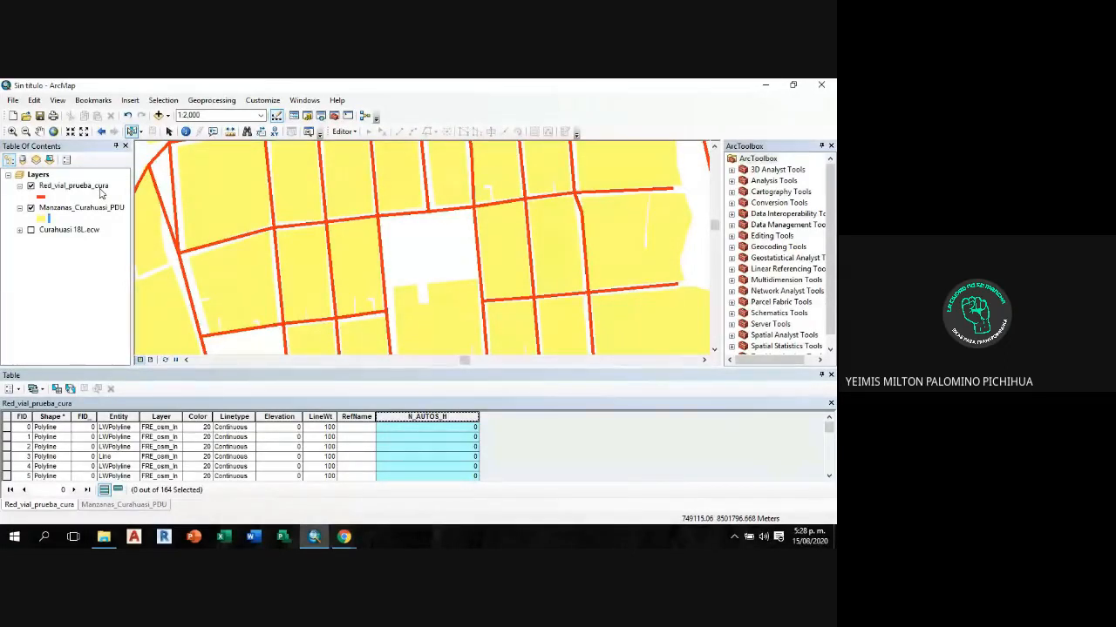
pyautogui.click(449, 214)
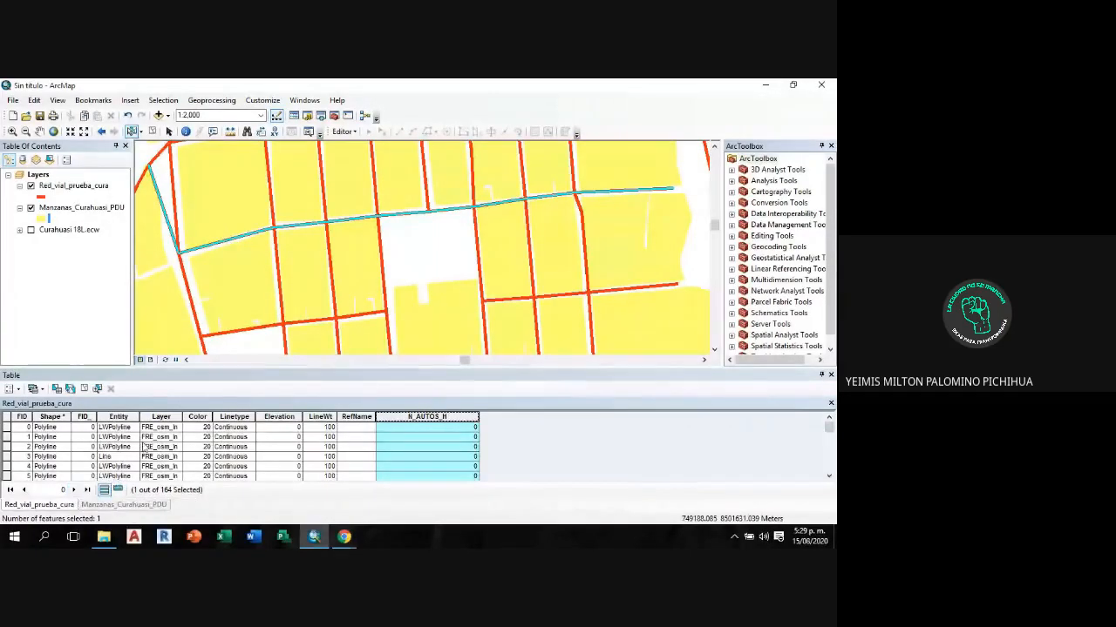
pyautogui.click(118, 492)
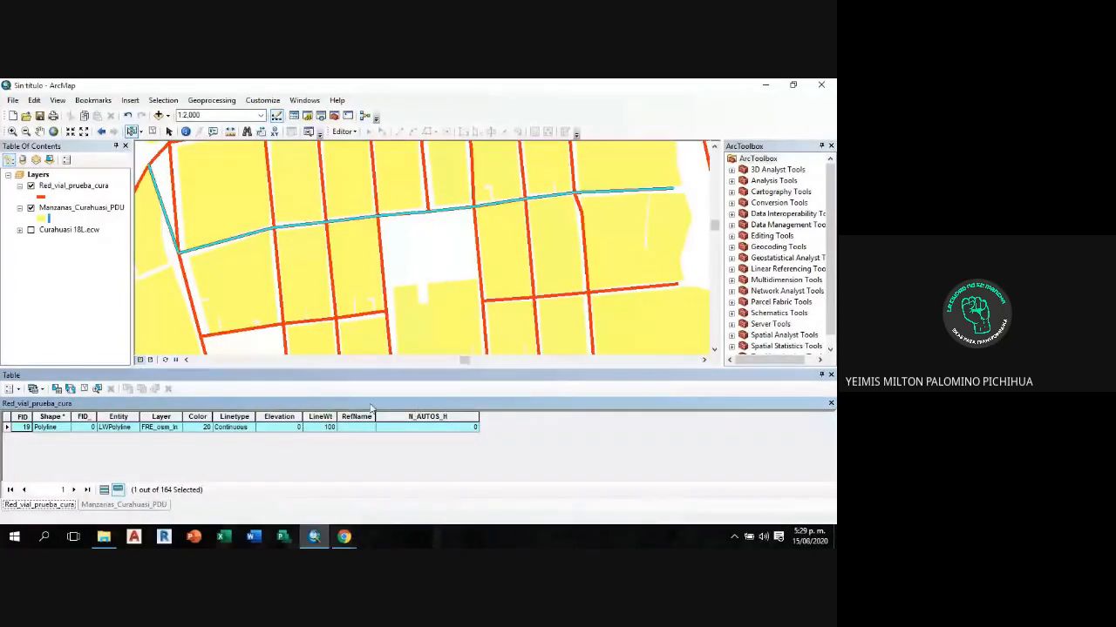
pyautogui.click(467, 429)
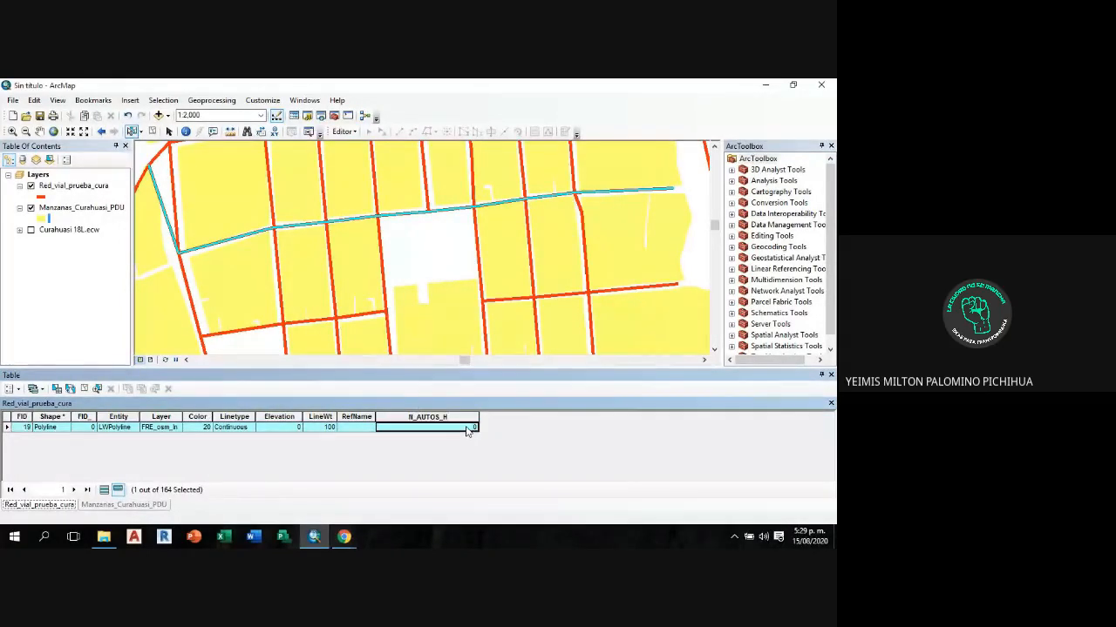
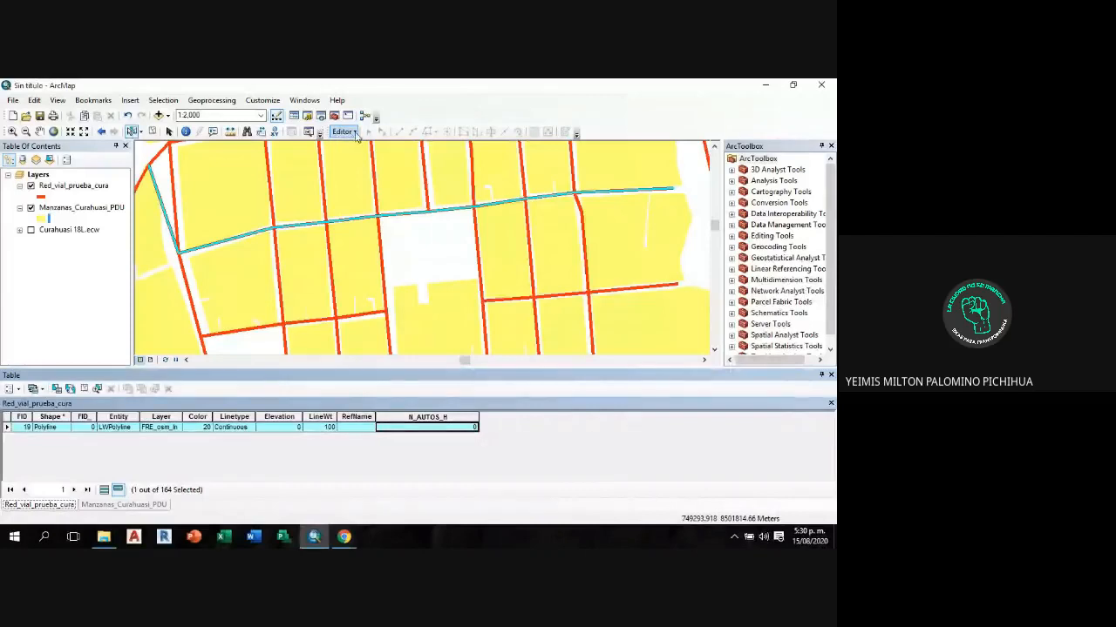
pyautogui.click(355, 132)
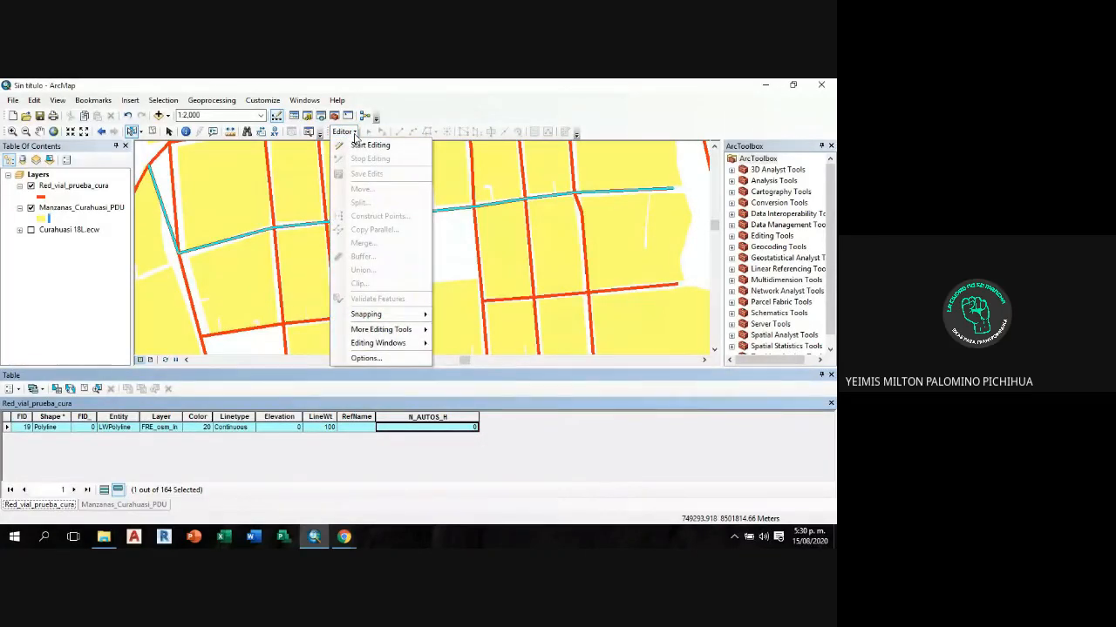
pyautogui.click(412, 146)
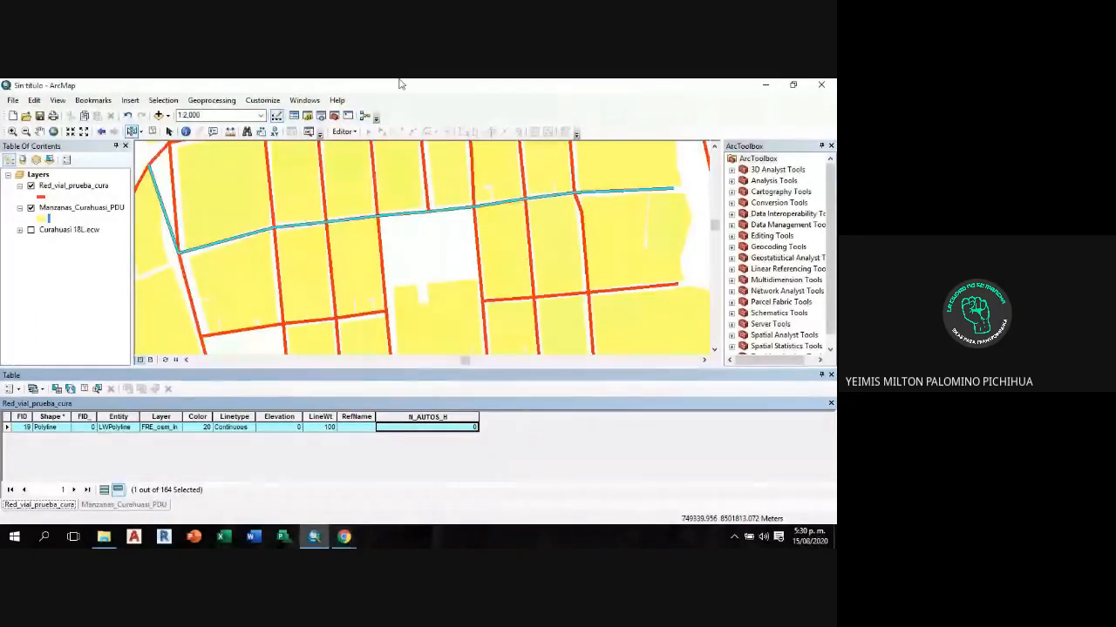
pyautogui.click(348, 131)
pyautogui.click(348, 132)
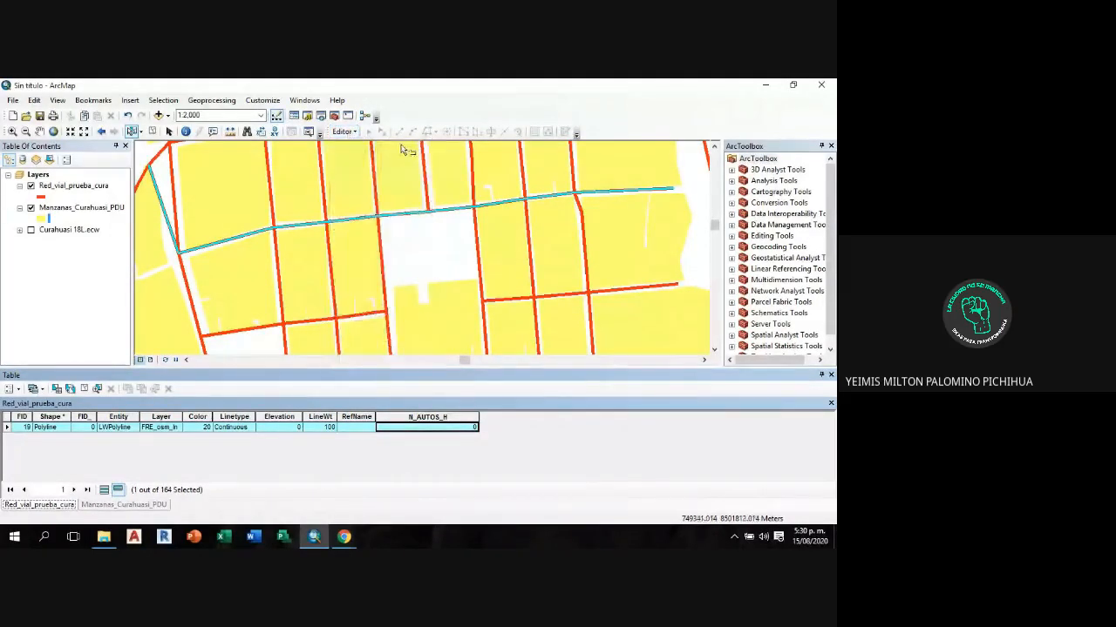
pyautogui.click(348, 133)
pyautogui.click(349, 133)
pyautogui.click(351, 133)
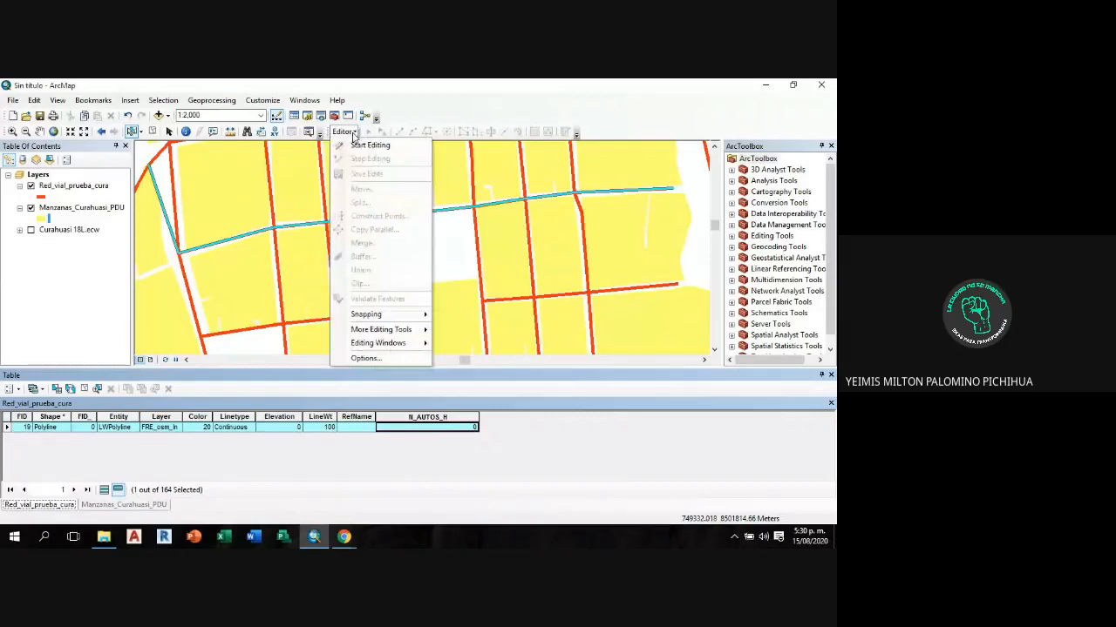
pyautogui.click(409, 150)
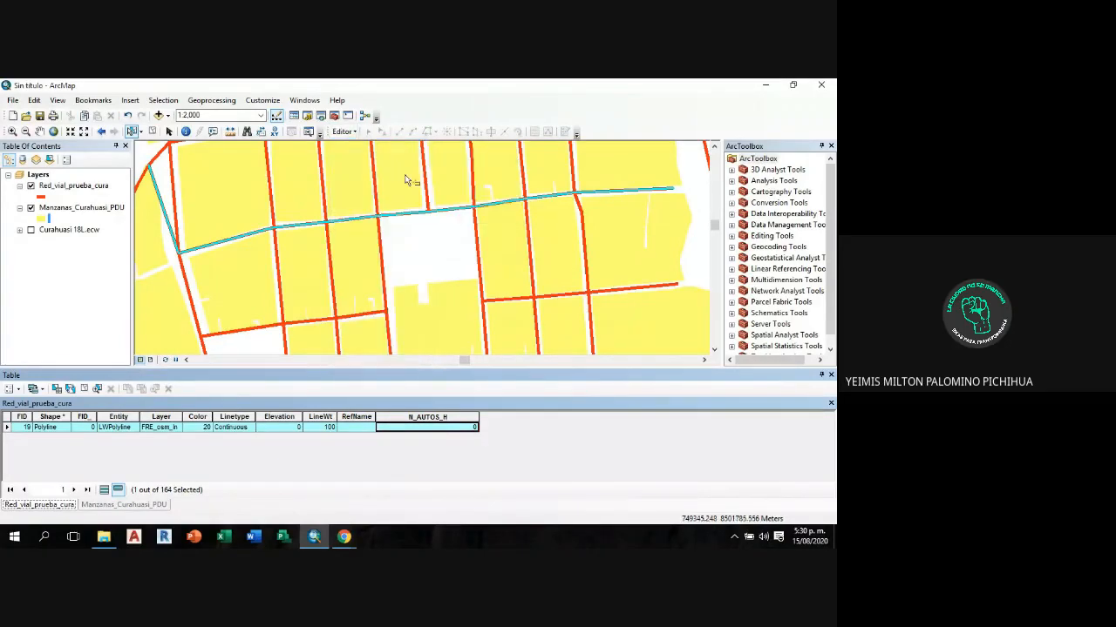
pyautogui.click(341, 132)
pyautogui.click(356, 134)
pyautogui.click(85, 187)
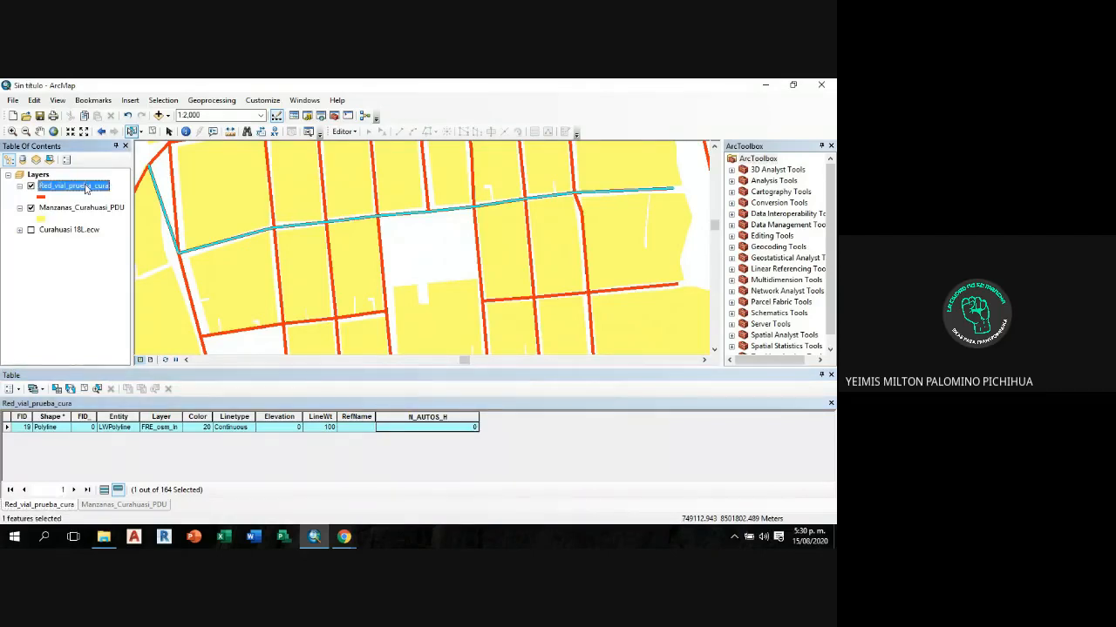
pyautogui.rightClick(86, 188)
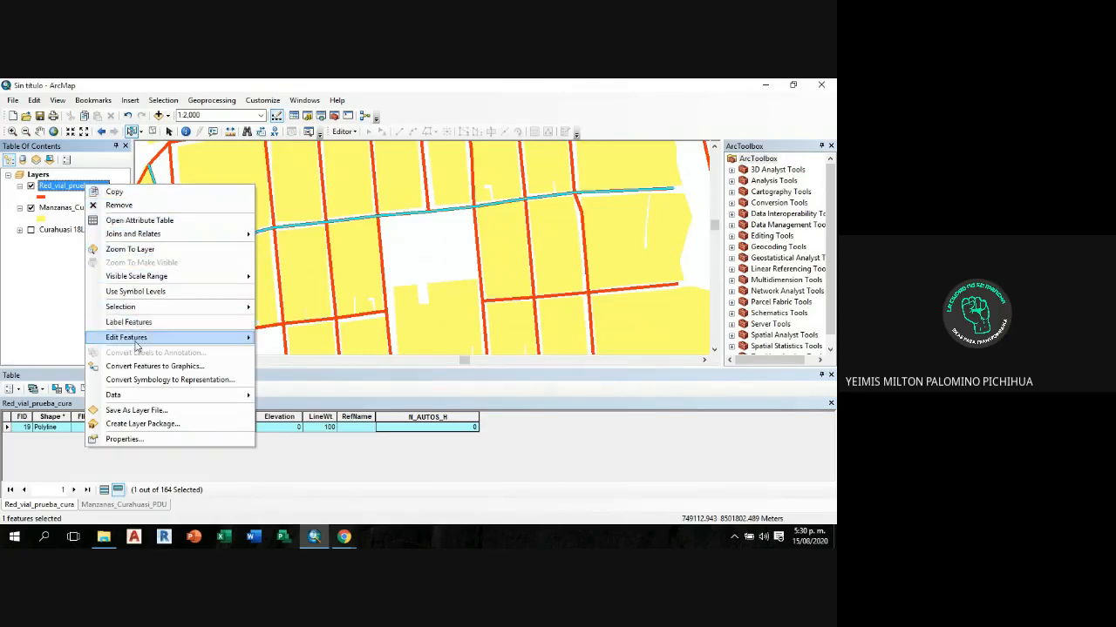
pyautogui.moveTo(144, 341)
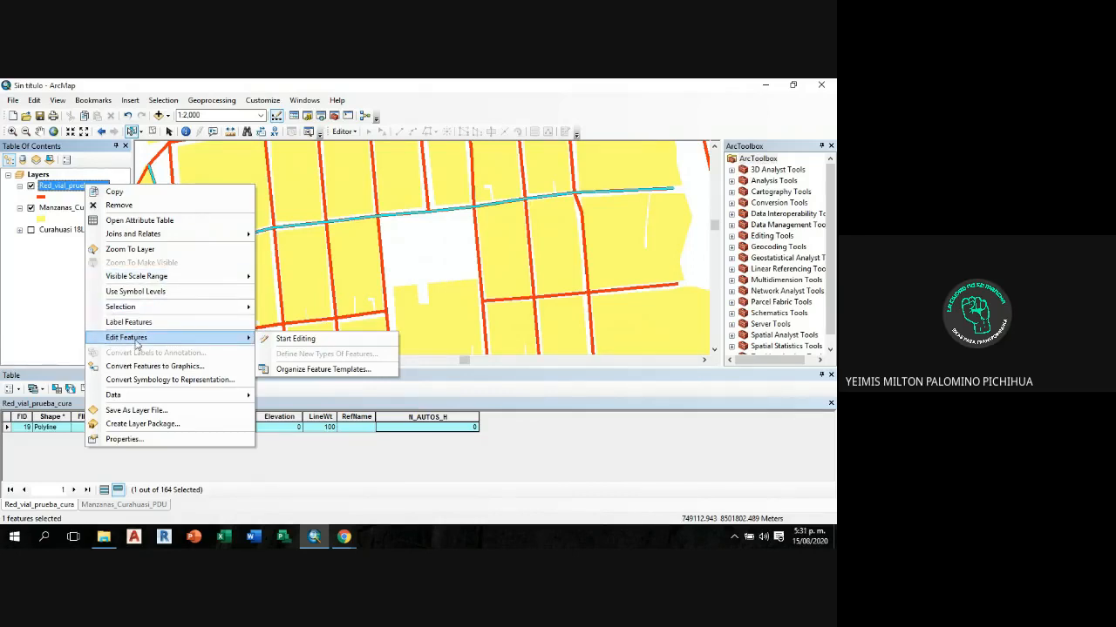
pyautogui.moveTo(146, 341)
pyautogui.click(420, 94)
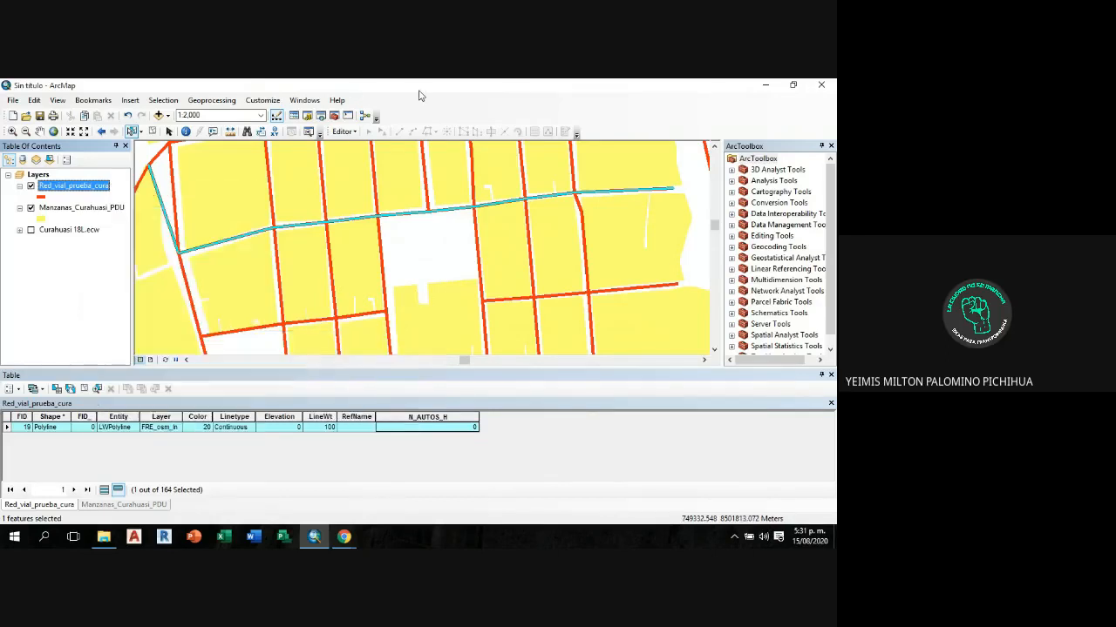
# Step: Start an edit session on the Red_vial_prueba_cura layer and continue despite the spatial reference warning
pyautogui.rightClick(76, 193)
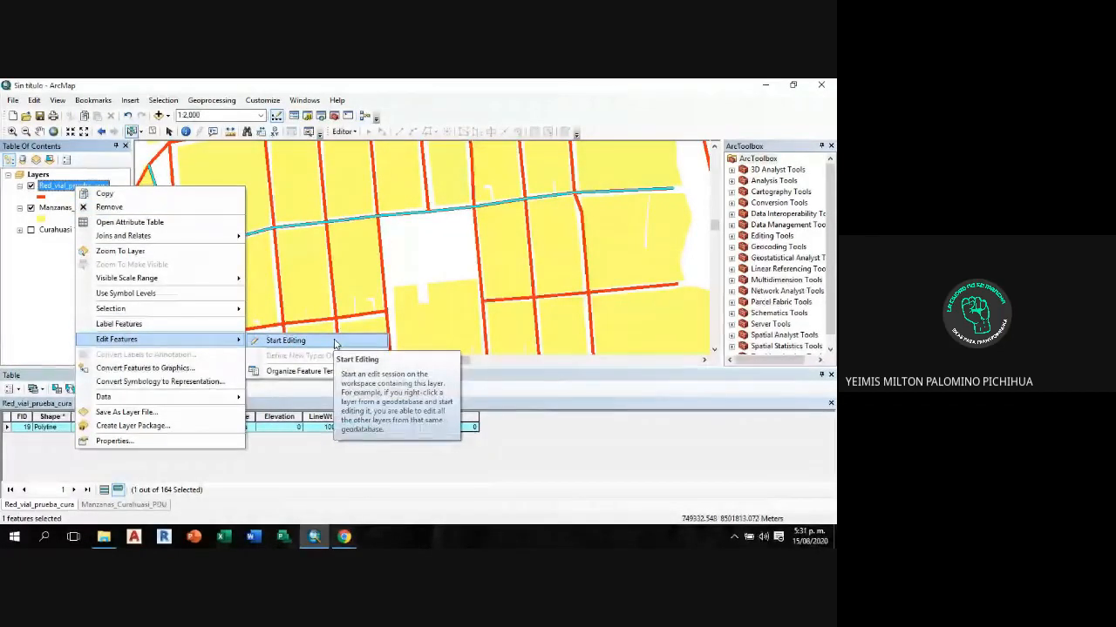
pyautogui.click(335, 341)
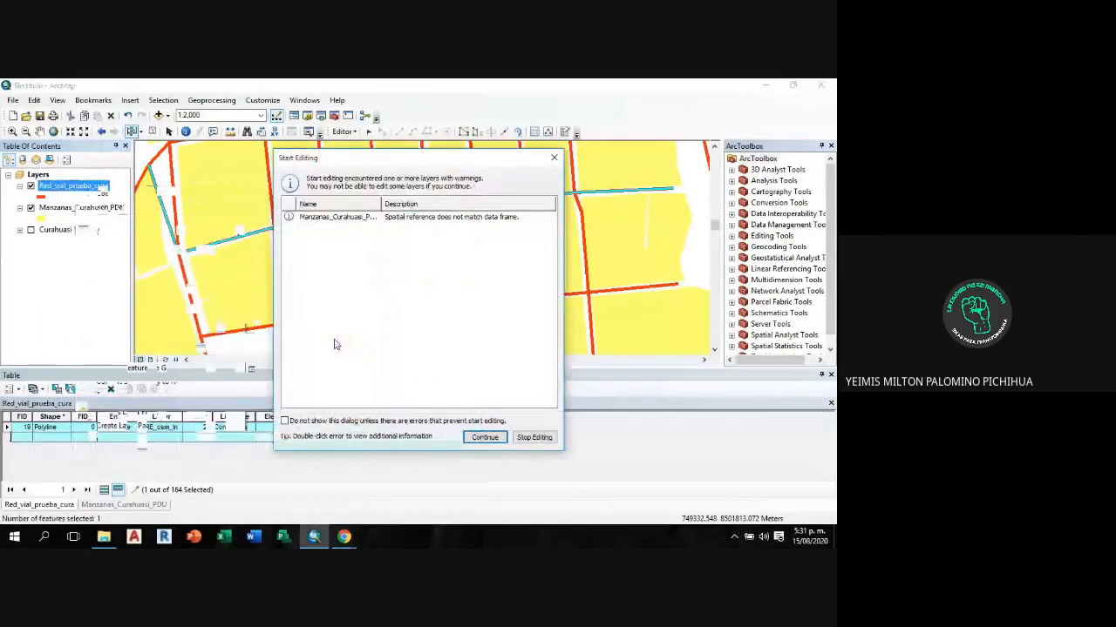
pyautogui.click(485, 438)
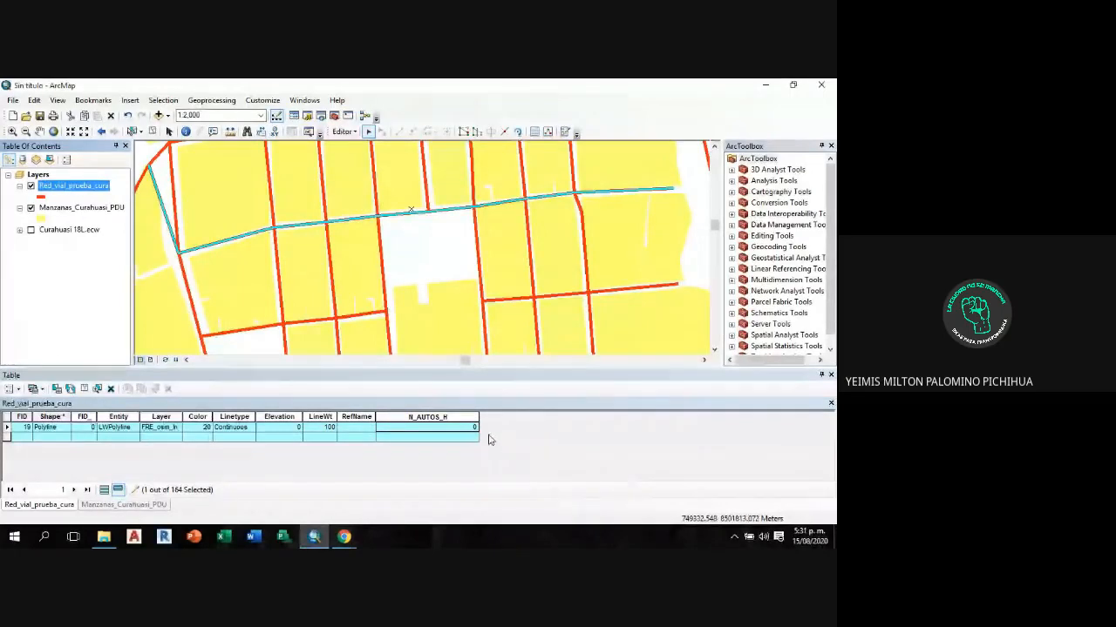
# Step: Reselect the street along the north side of the empty central block and set its N_AUTOS_H value to 100
pyautogui.click(454, 225)
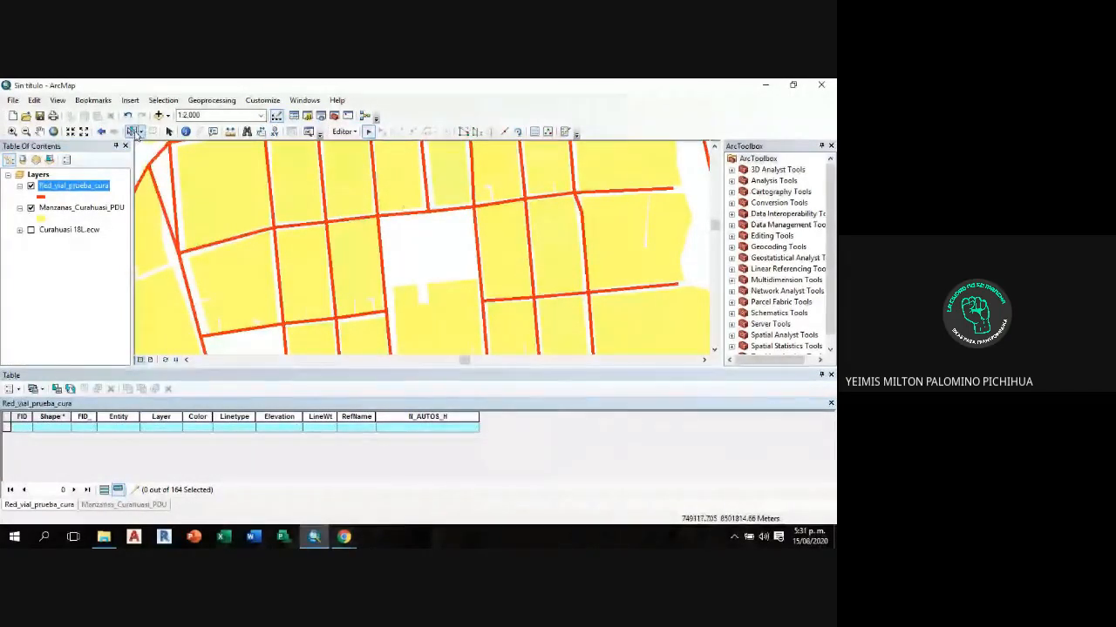
pyautogui.click(131, 130)
pyautogui.click(436, 211)
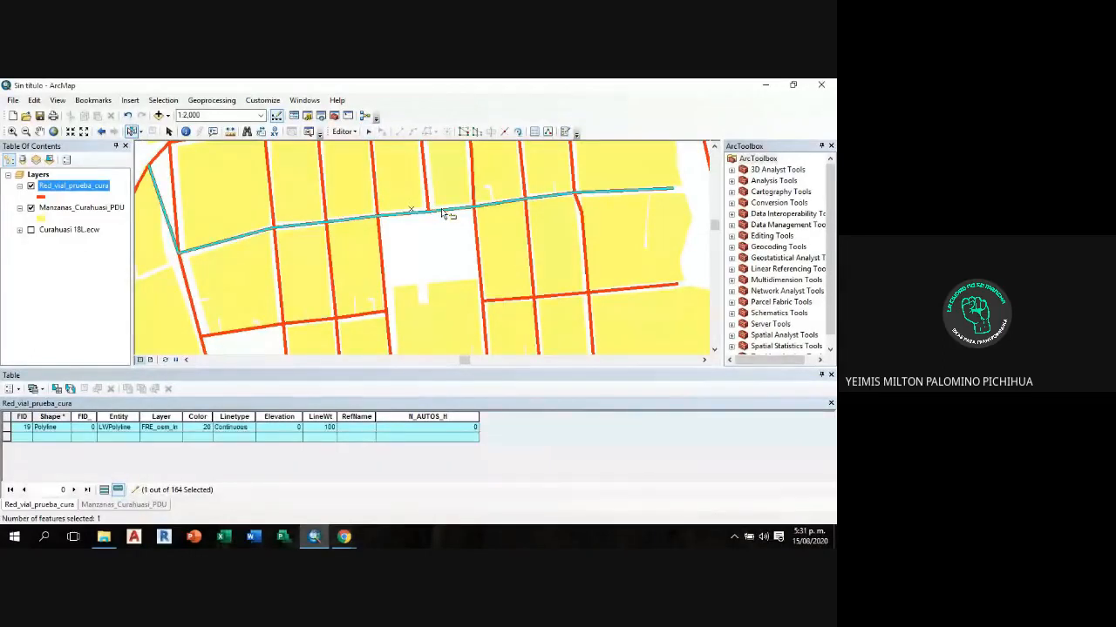
pyautogui.click(450, 427)
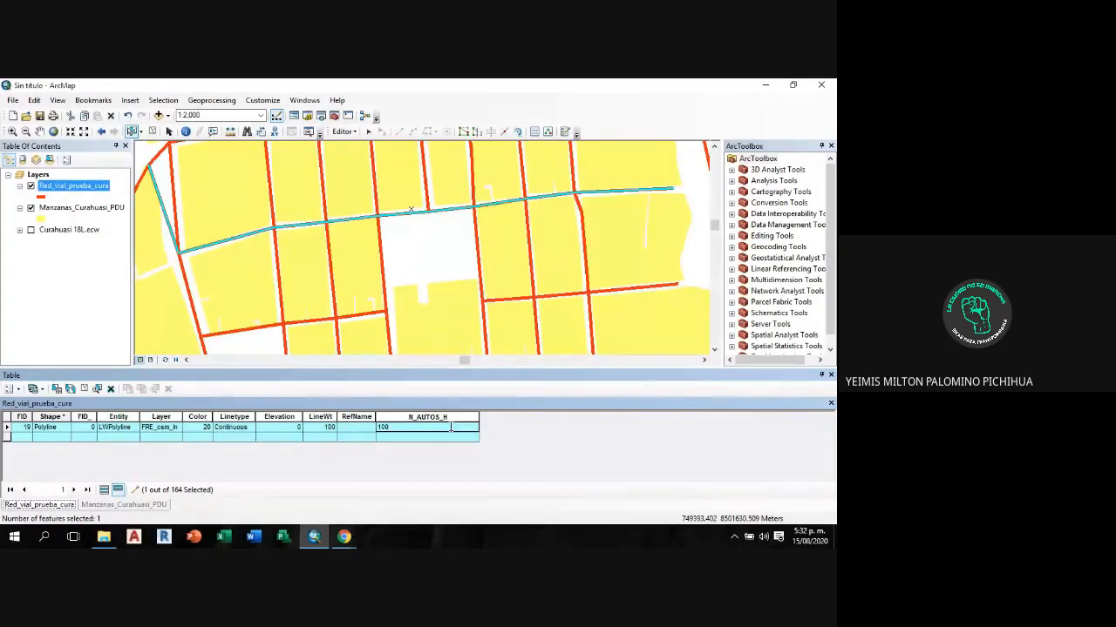
pyautogui.press('Return')
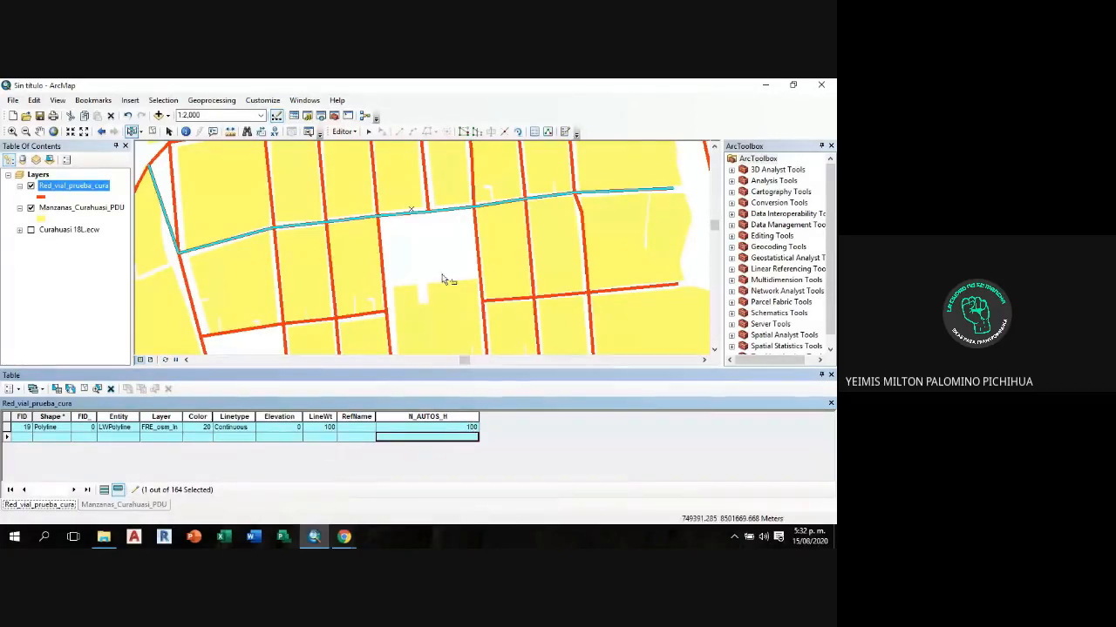
# Step: Select the two consecutive street segments running north from the empty central block and set N_AUTOS_H to 50 for both
pyautogui.moveTo(438, 252); pyautogui.dragTo(407, 321)
pyautogui.scroll(-1, 406, 304)
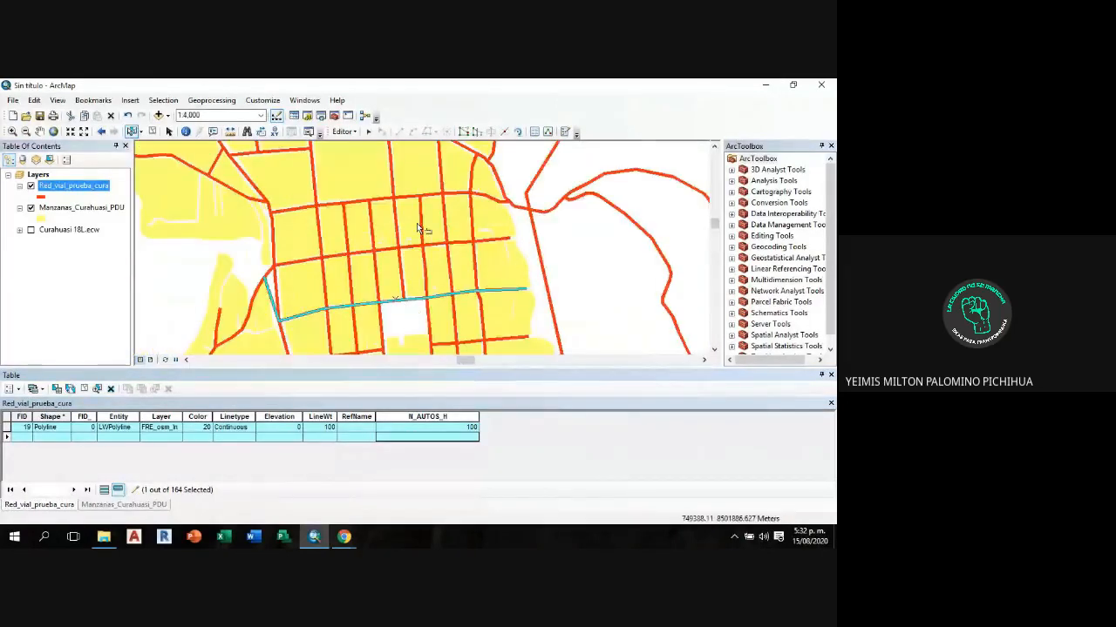
pyautogui.moveTo(424, 230); pyautogui.dragTo(425, 290)
pyautogui.scroll(-1, 420, 261)
pyautogui.scroll(-2, 421, 260)
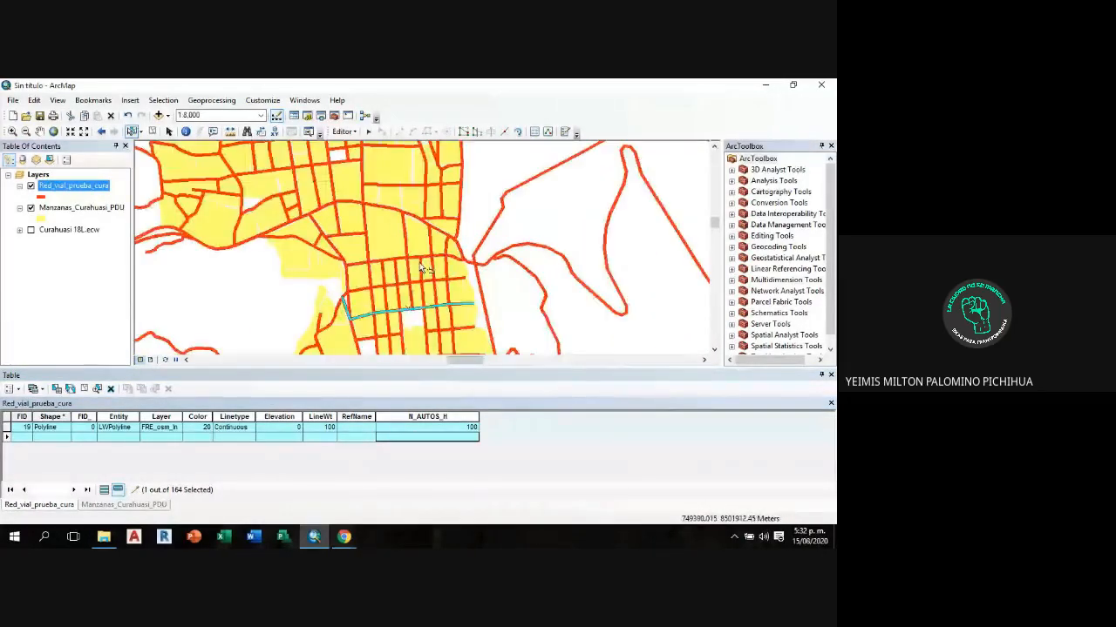
pyautogui.click(404, 226)
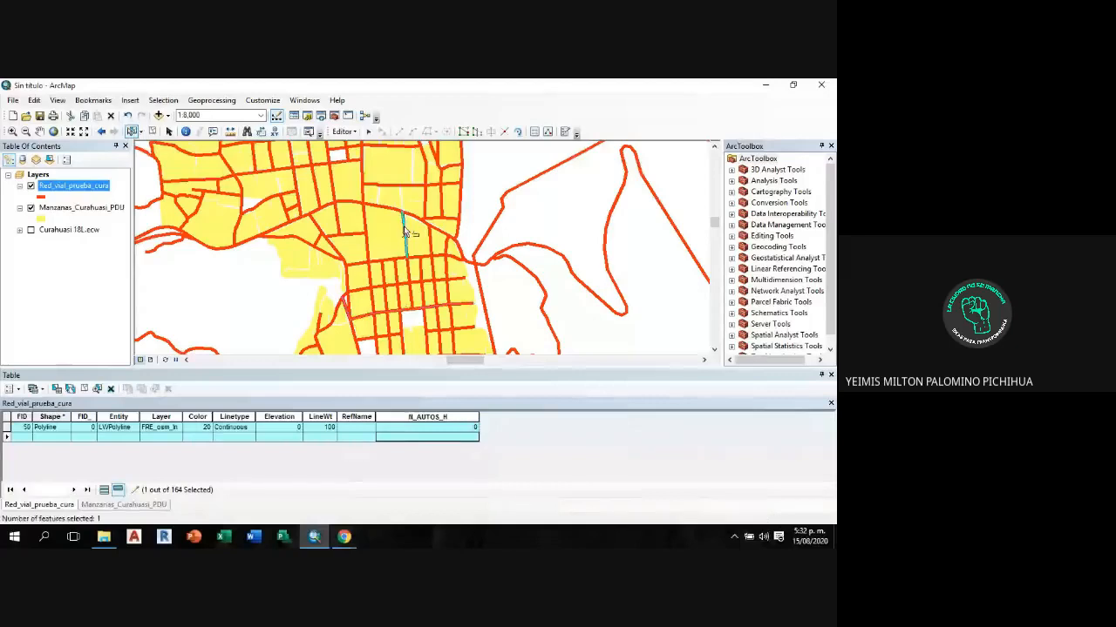
pyautogui.keyDown('shift'); pyautogui.click(409, 271); pyautogui.keyUp('shift')
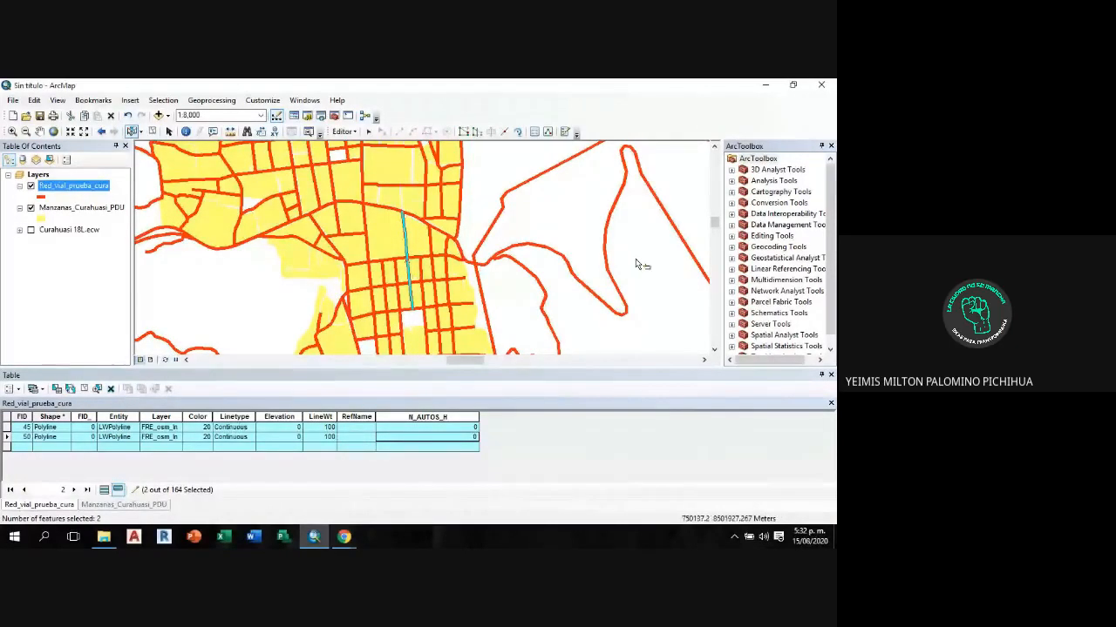
pyautogui.moveTo(639, 264); pyautogui.dragTo(669, 220)
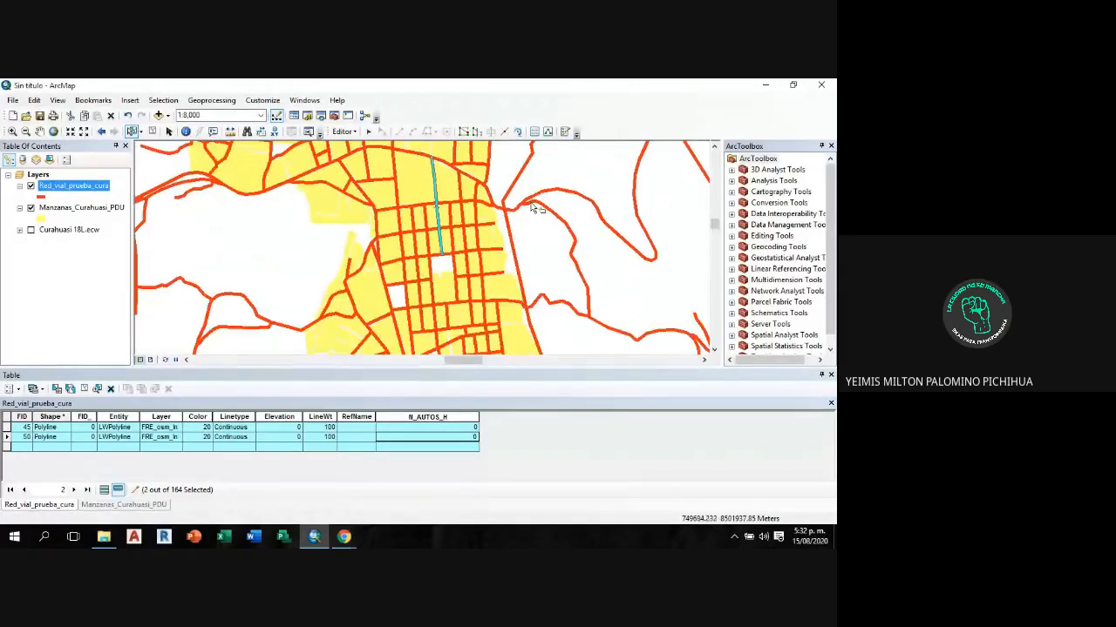
pyautogui.moveTo(534, 207); pyautogui.dragTo(551, 234)
pyautogui.scroll(1, 454, 223)
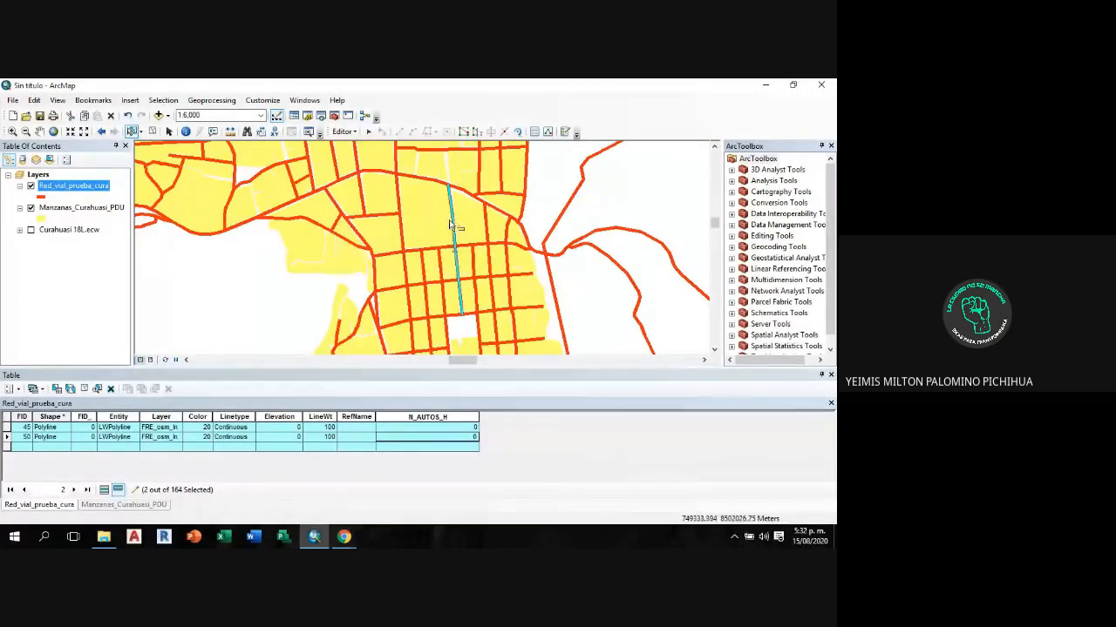
pyautogui.click(466, 427)
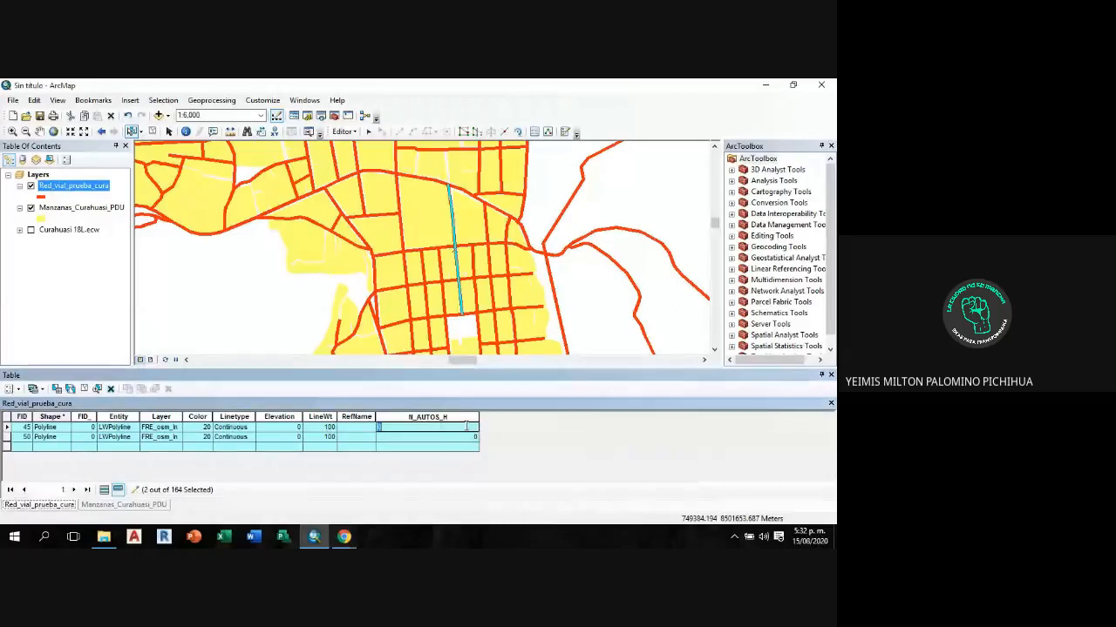
pyautogui.write('50')
pyautogui.press('Return')
pyautogui.write('50')
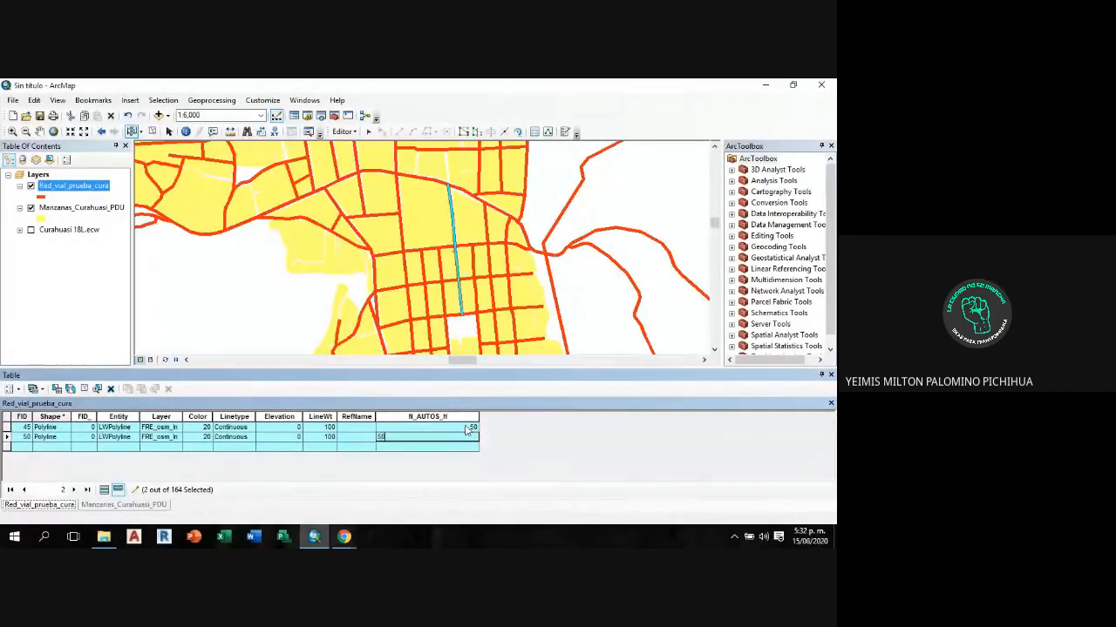
pyautogui.press('Return')
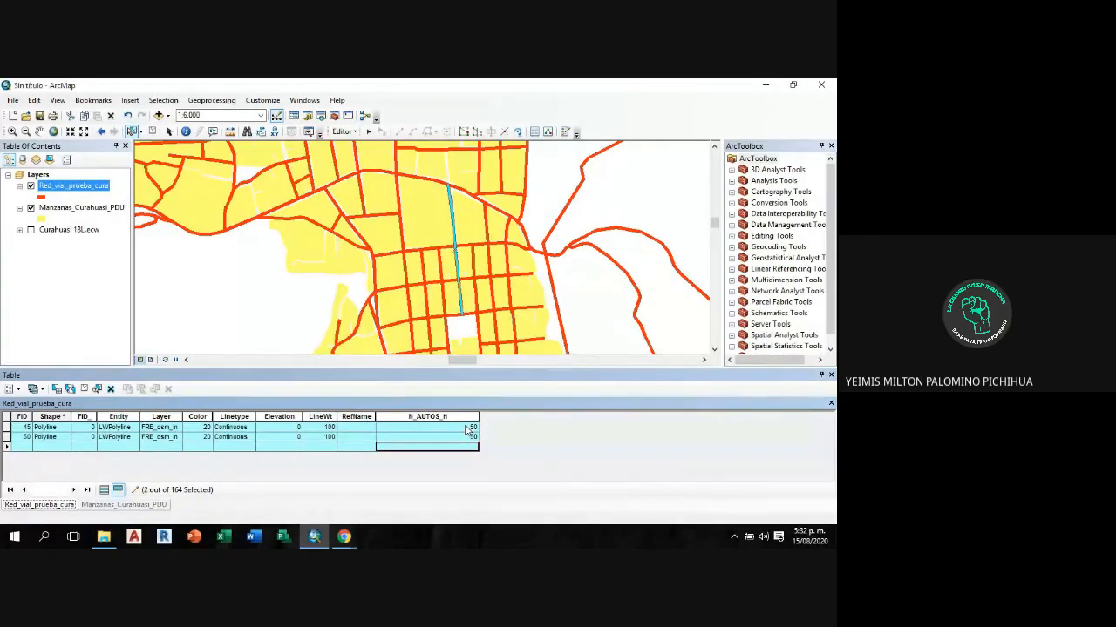
# Step: Select the two east-west street segments on either side of the block just south of the empty central block and set N_AUTOS_H to 10 for both
pyautogui.scroll(-1, 563, 288)
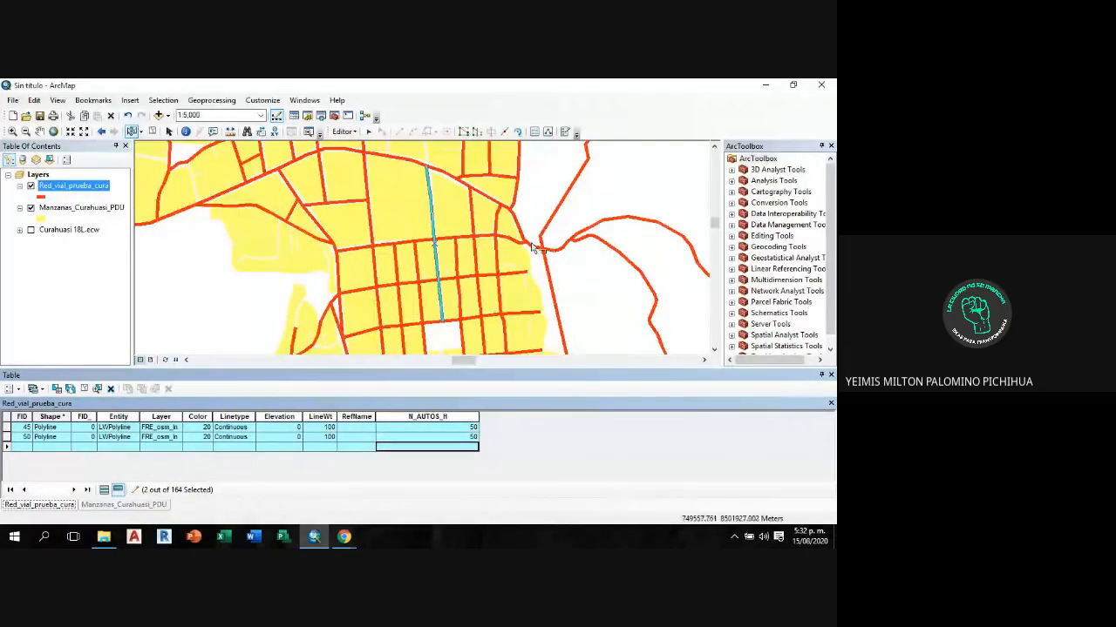
pyautogui.moveTo(539, 264); pyautogui.dragTo(520, 200)
pyautogui.moveTo(533, 243); pyautogui.dragTo(533, 184)
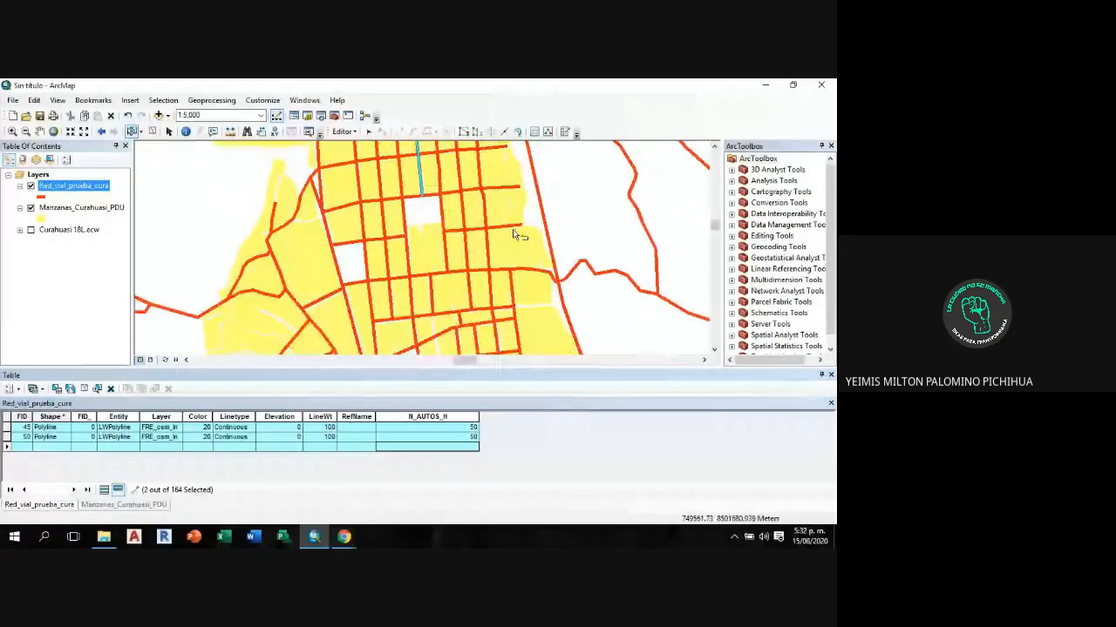
pyautogui.scroll(-2, 514, 234)
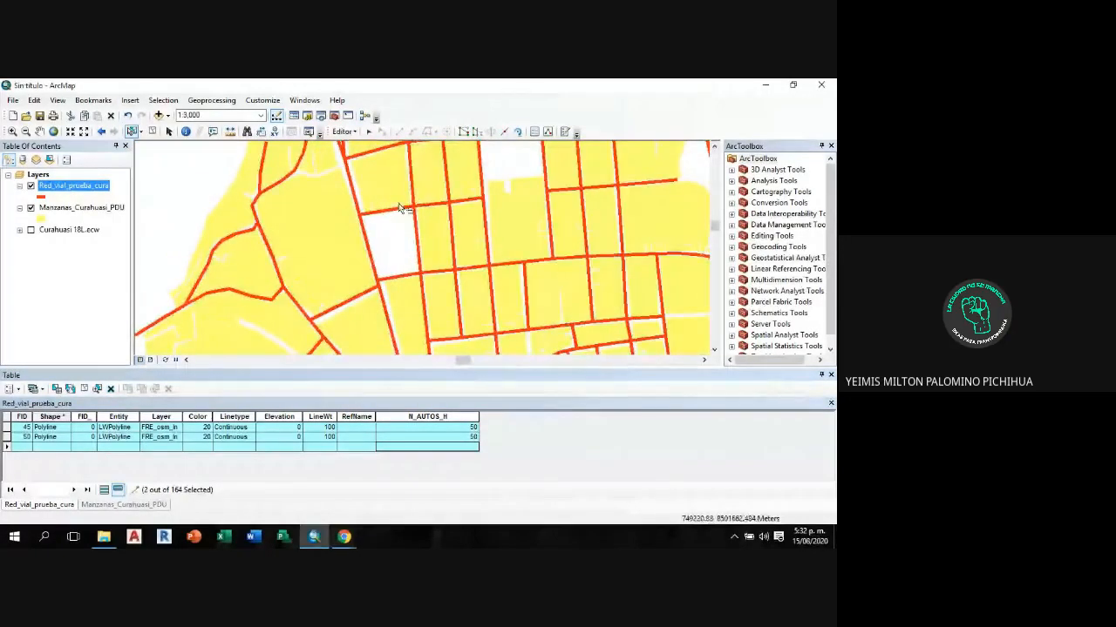
pyautogui.click(399, 207)
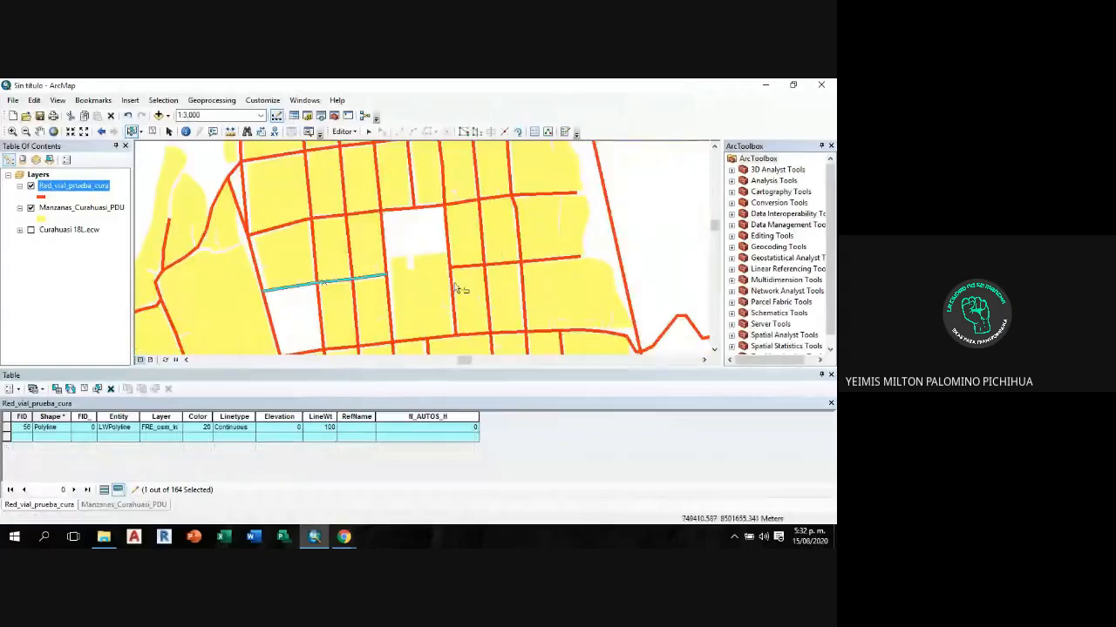
pyautogui.keyDown('shift'); pyautogui.click(503, 265); pyautogui.keyUp('shift')
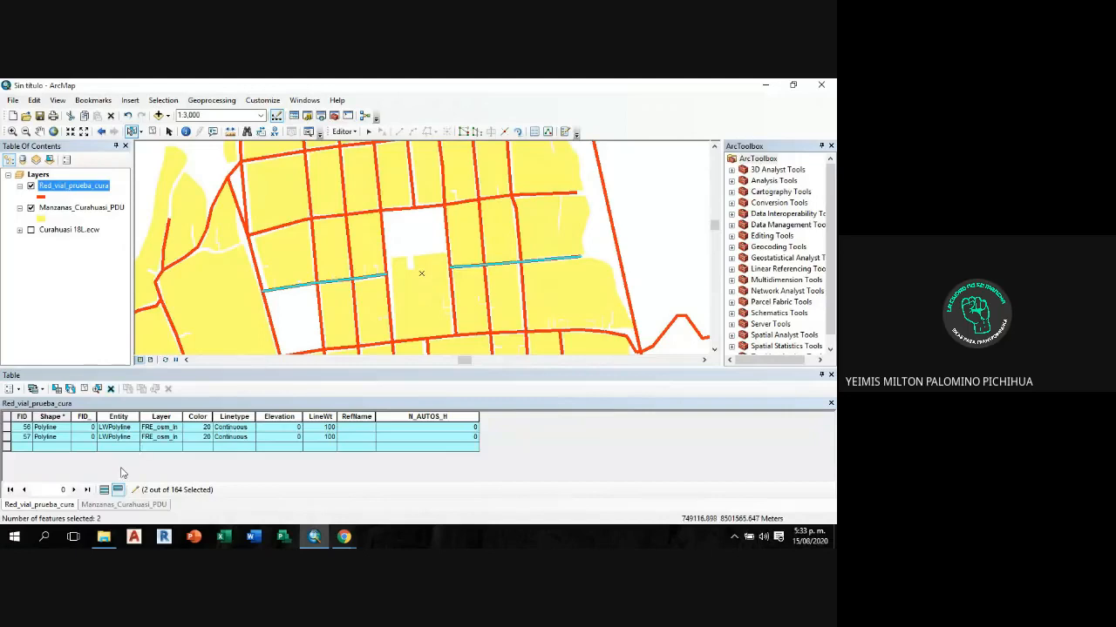
pyautogui.click(437, 432)
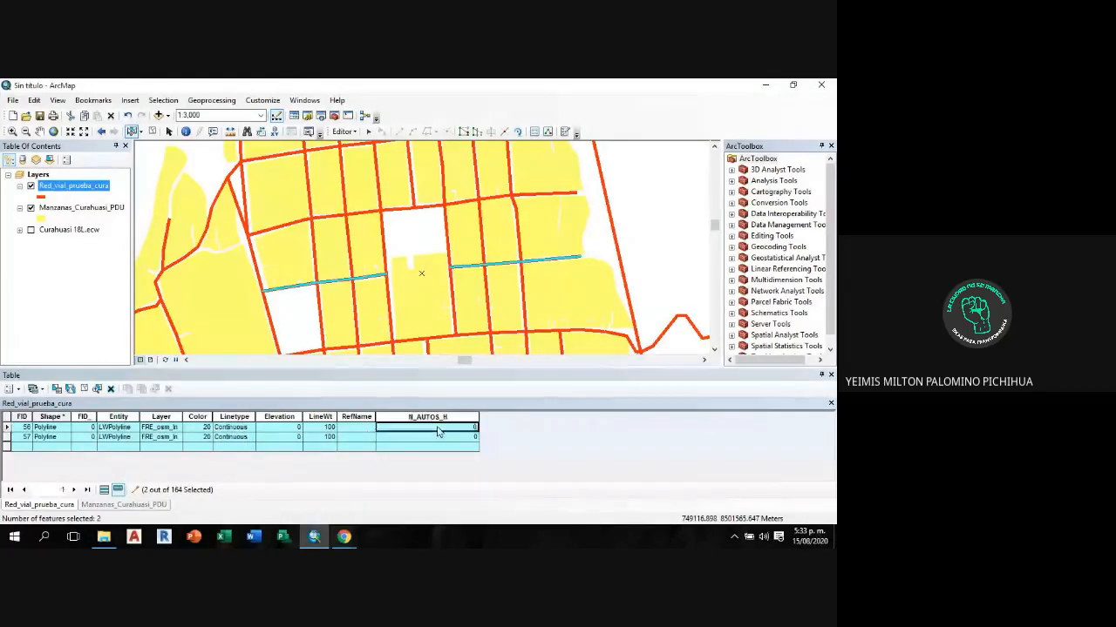
pyautogui.write('1')
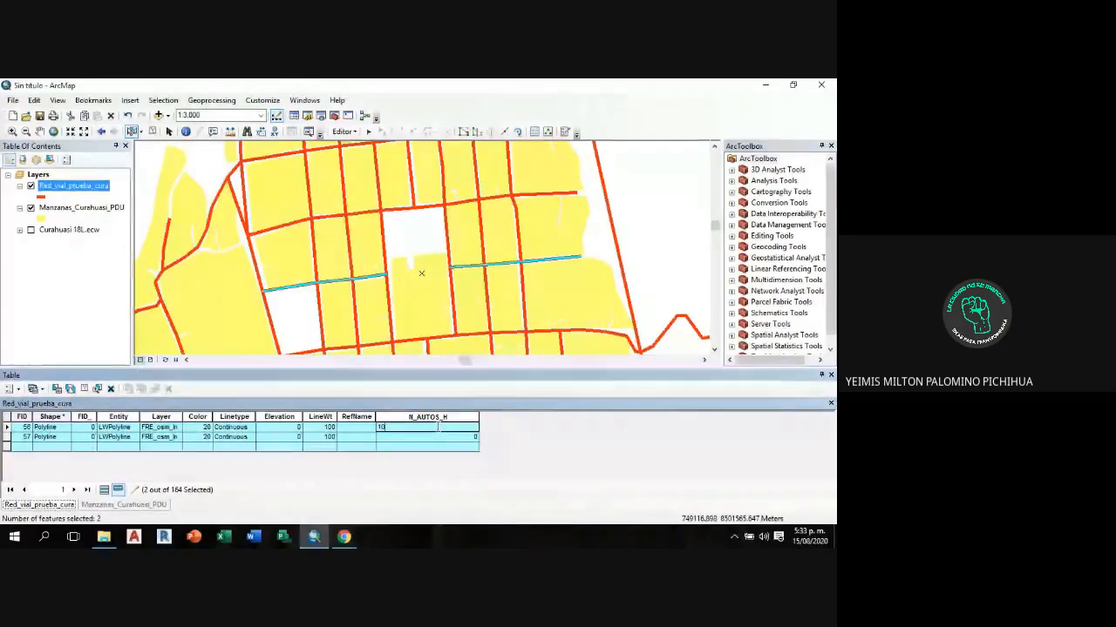
pyautogui.write('0')
pyautogui.click(469, 439)
pyautogui.write('10')
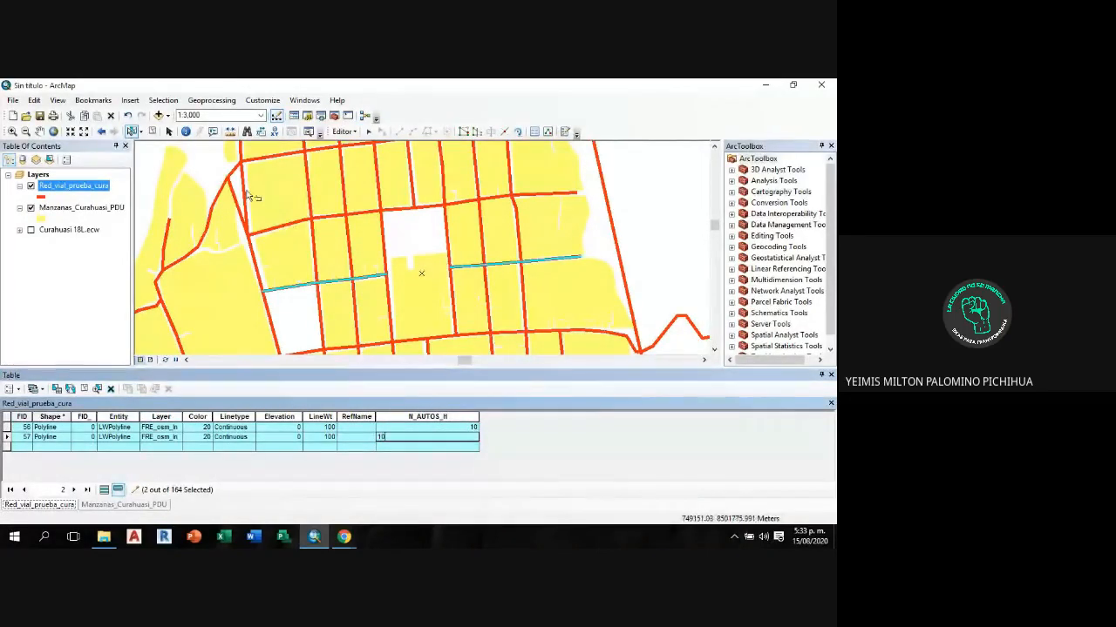
# Step: Select the long east-west street two blocks north of the empty central block, set its N_AUTOS_H value to 2, and clear the selection
pyautogui.moveTo(385, 163); pyautogui.dragTo(380, 246)
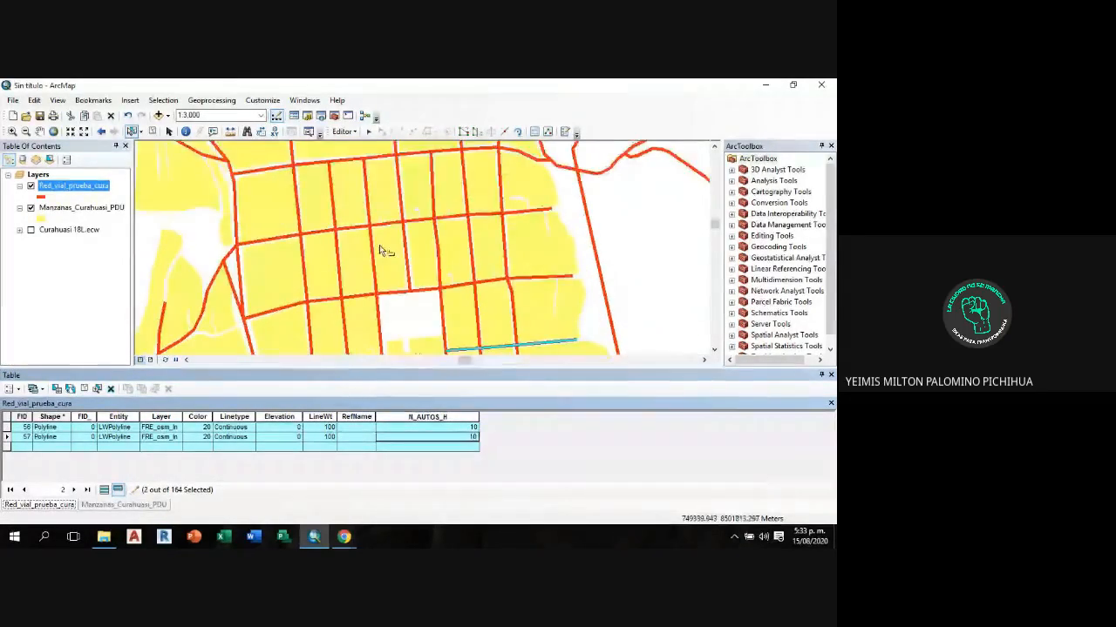
pyautogui.moveTo(284, 202); pyautogui.dragTo(291, 243)
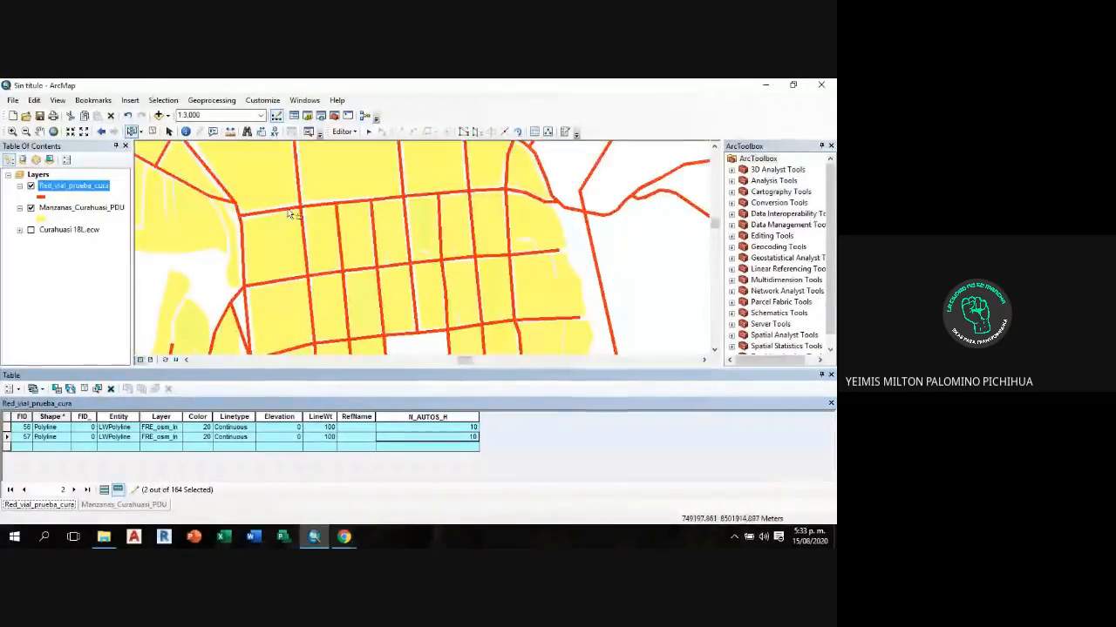
pyautogui.click(283, 209)
pyautogui.click(282, 210)
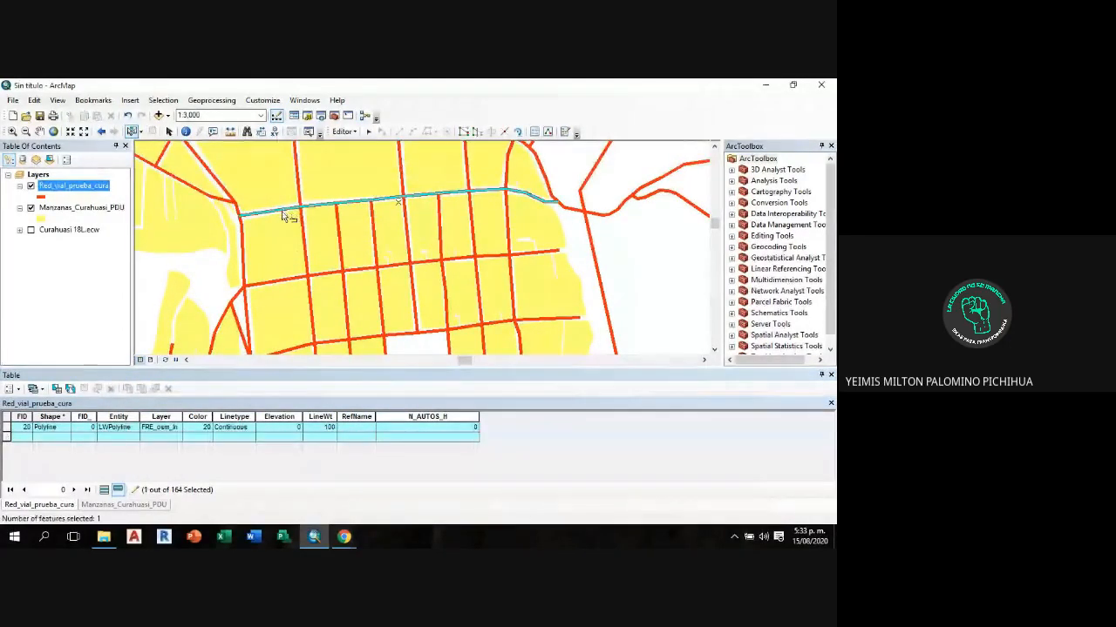
pyautogui.moveTo(404, 236)
pyautogui.mouseDown()
pyautogui.moveTo(404, 221)
pyautogui.moveTo(426, 235)
pyautogui.mouseUp()
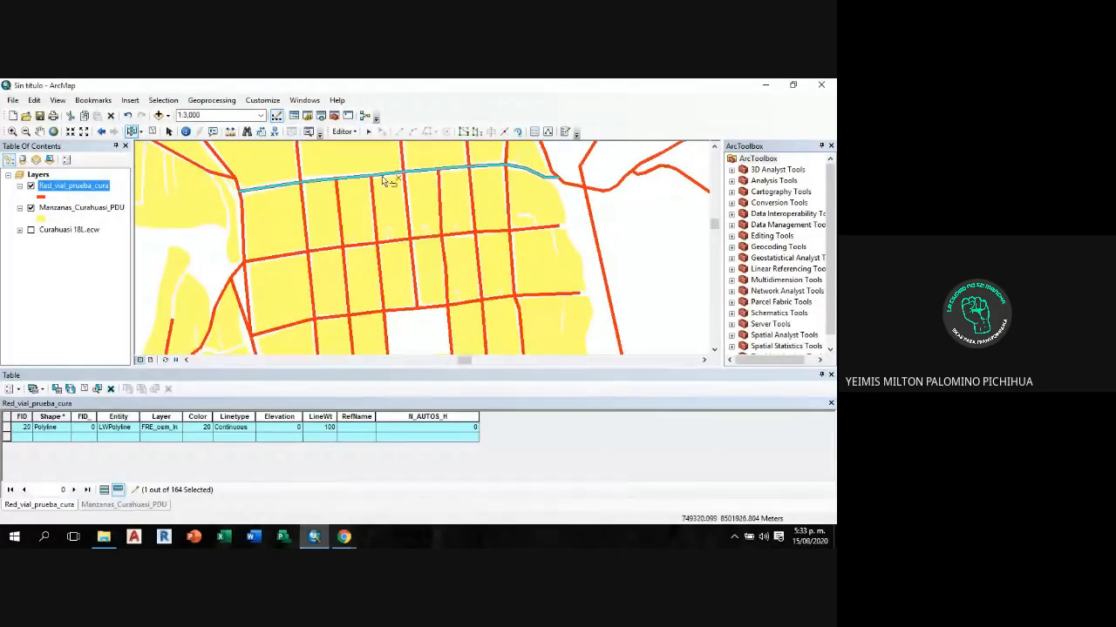
pyautogui.click(432, 427)
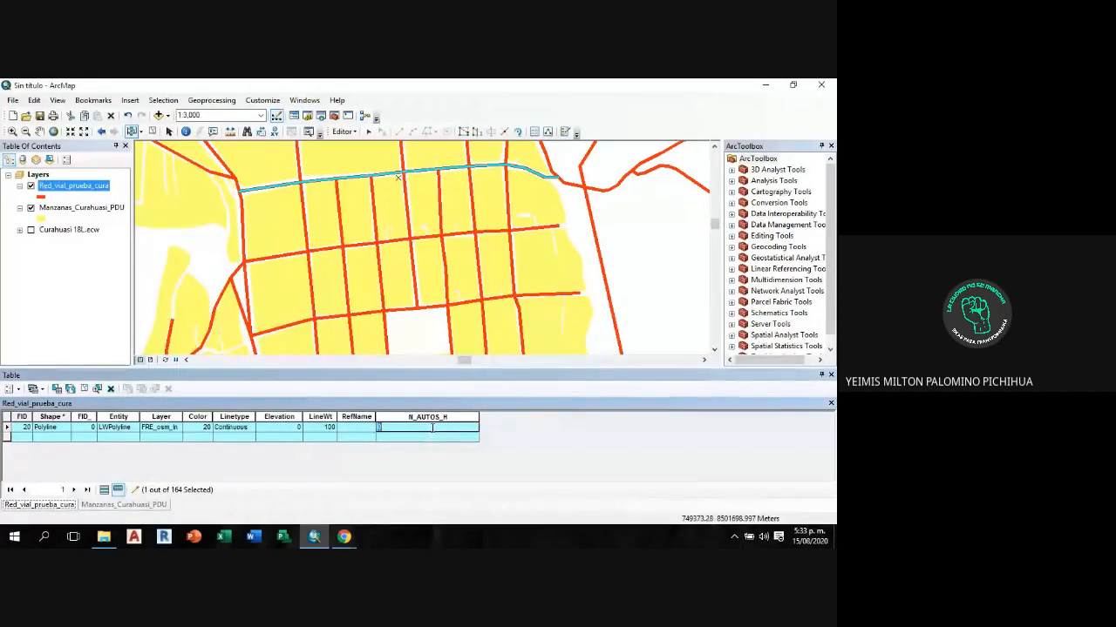
pyautogui.write('2')
pyautogui.click(440, 331)
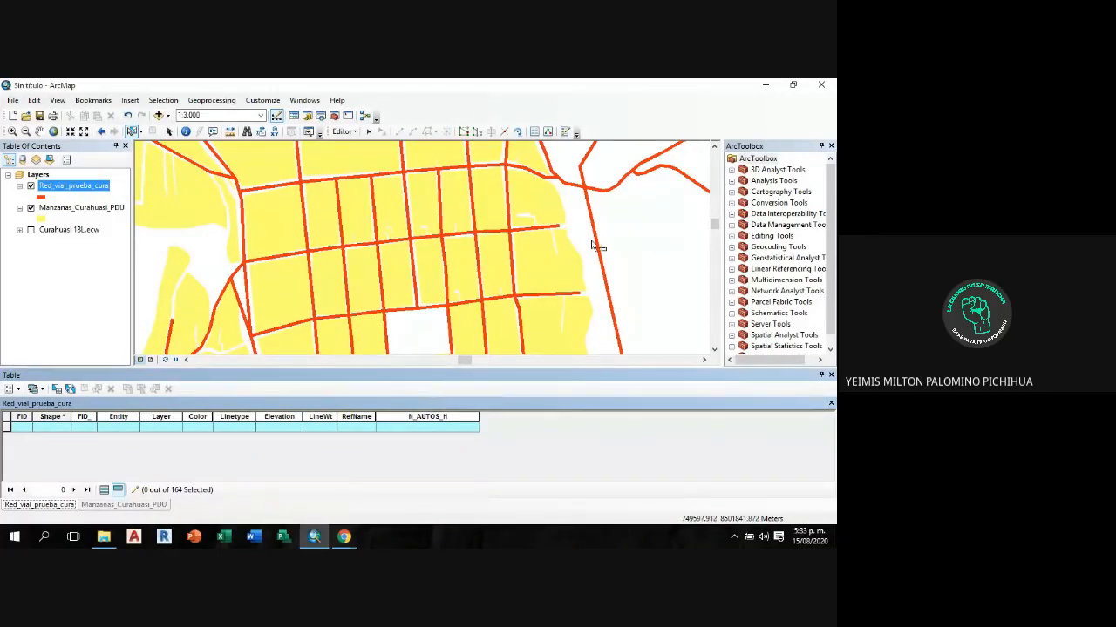
# Step: Save the vehicle count edits and stop the edit session
pyautogui.click(355, 137)
pyautogui.click(355, 137)
pyautogui.click(354, 137)
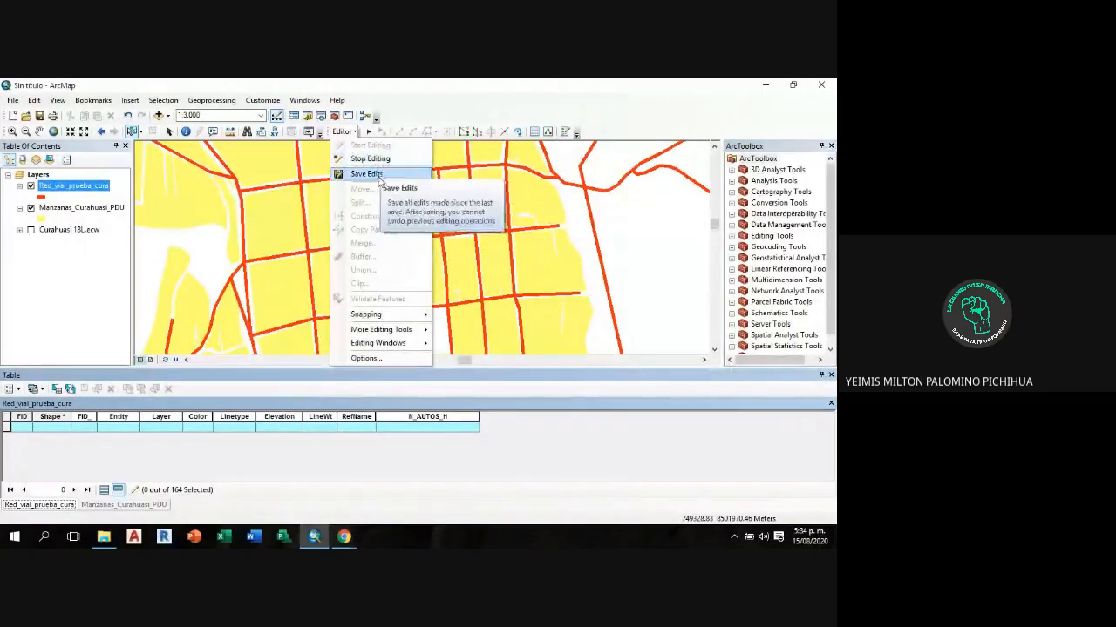
pyautogui.click(367, 174)
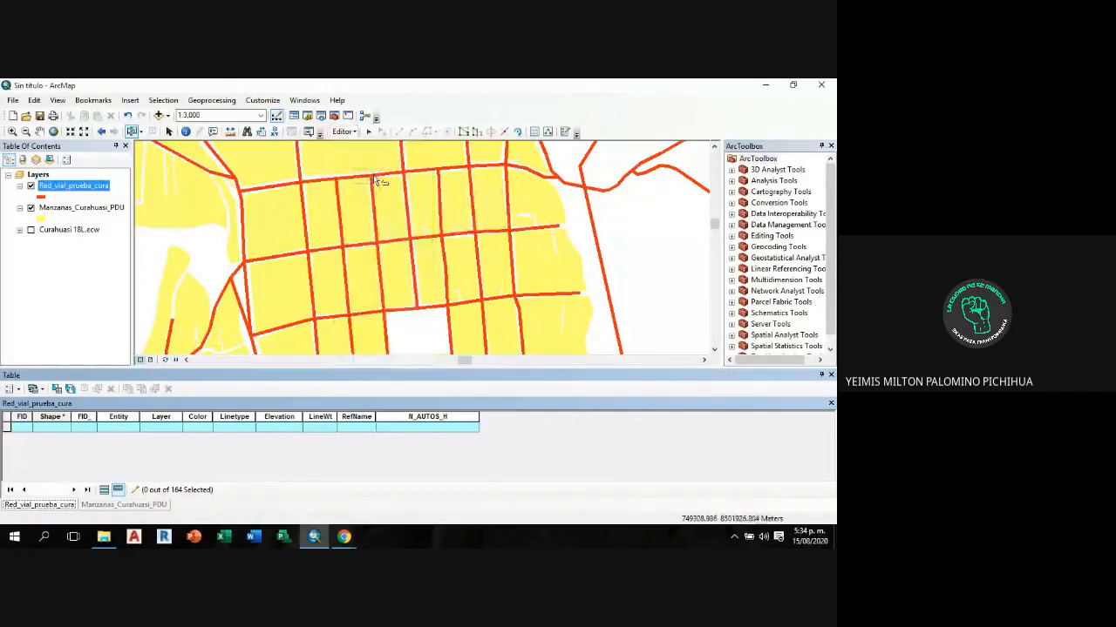
pyautogui.click(353, 133)
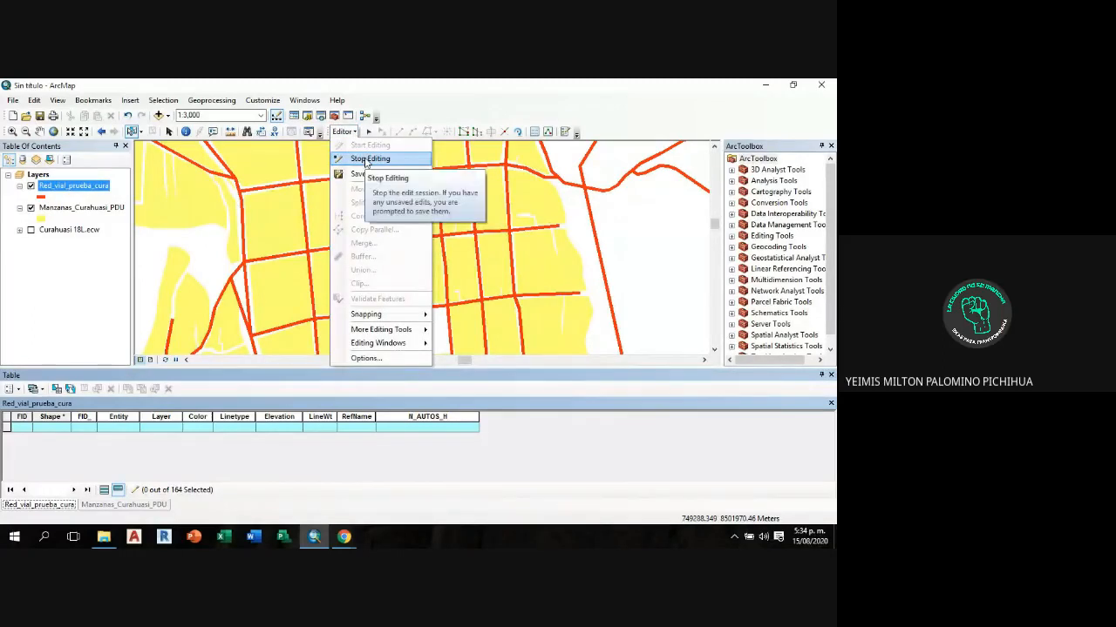
pyautogui.click(366, 159)
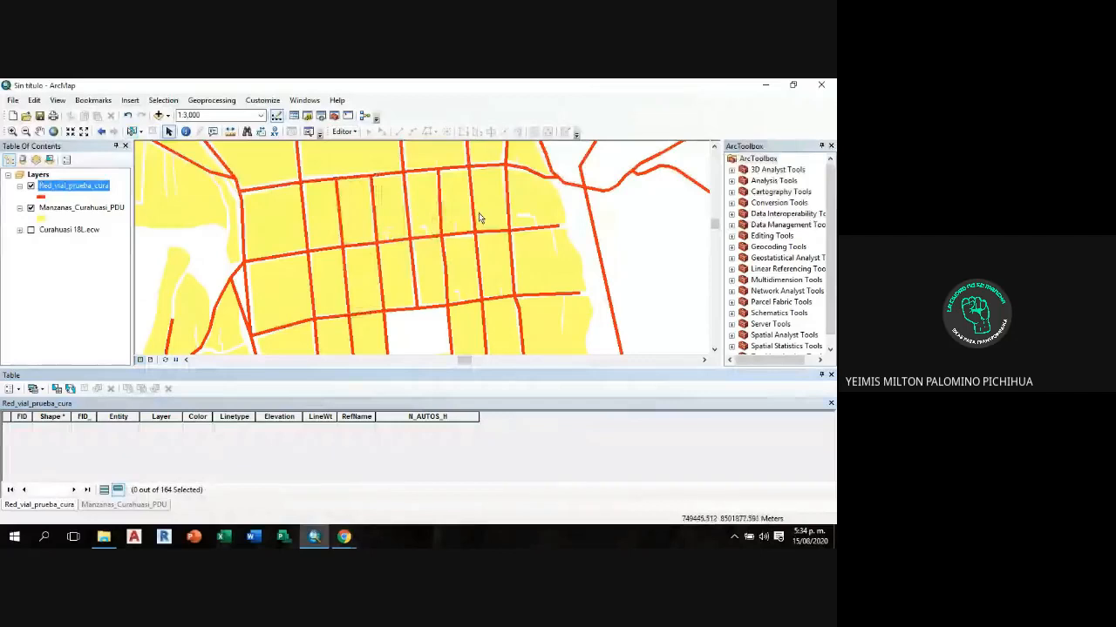
# Step: Restart editing on the Red_vial_prueba_cura layer, continue despite the spatial reference warning, and check the layer's feature editing options
pyautogui.rightClick(96, 191)
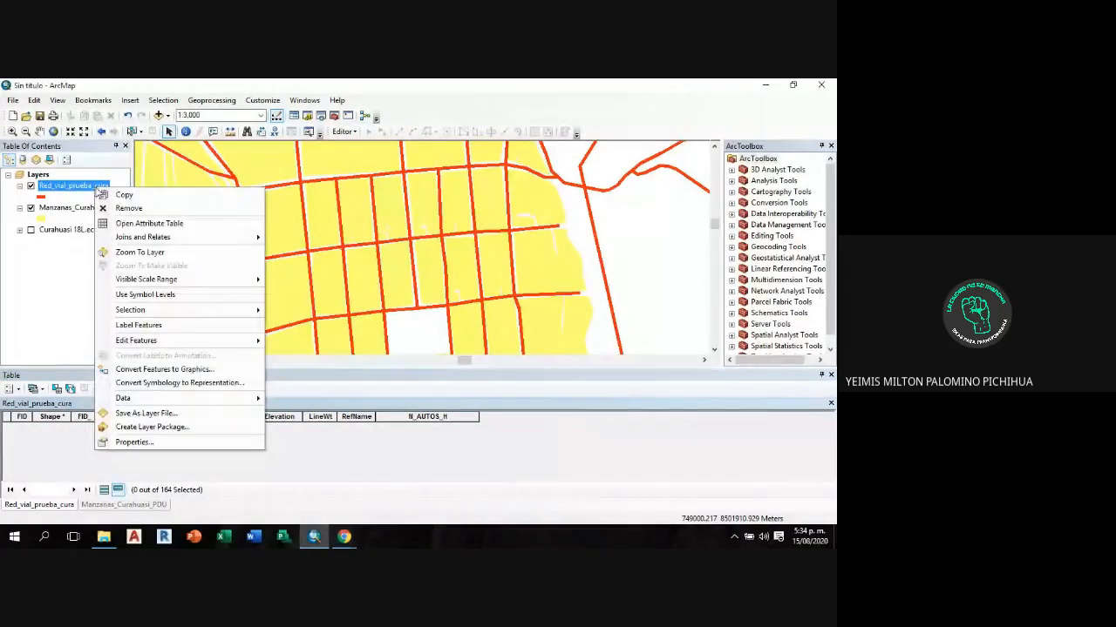
pyautogui.moveTo(162, 341)
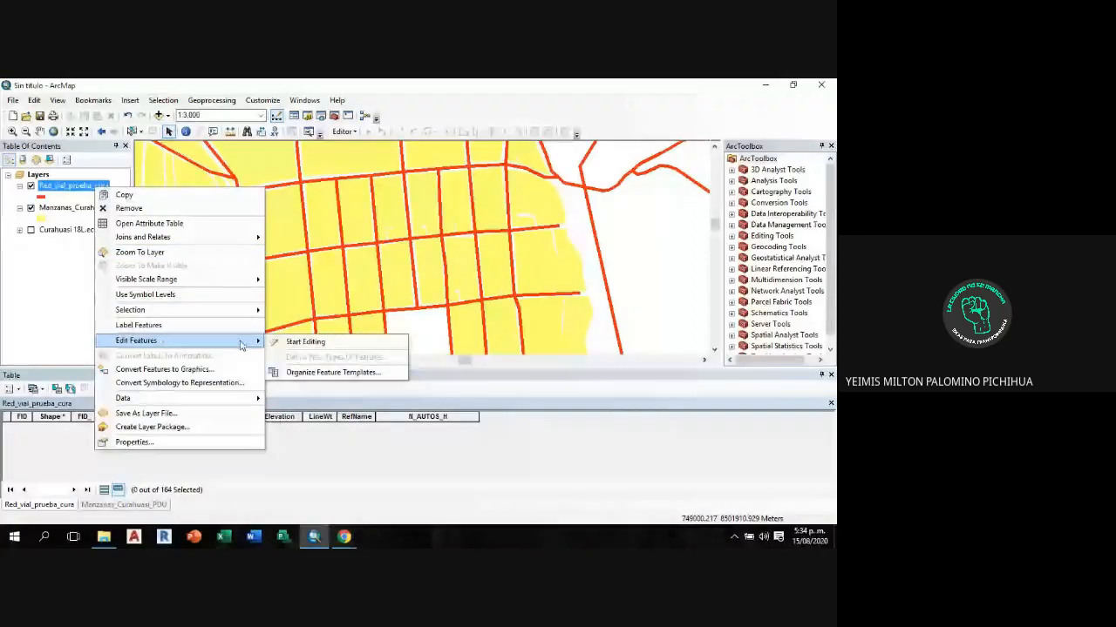
pyautogui.click(305, 341)
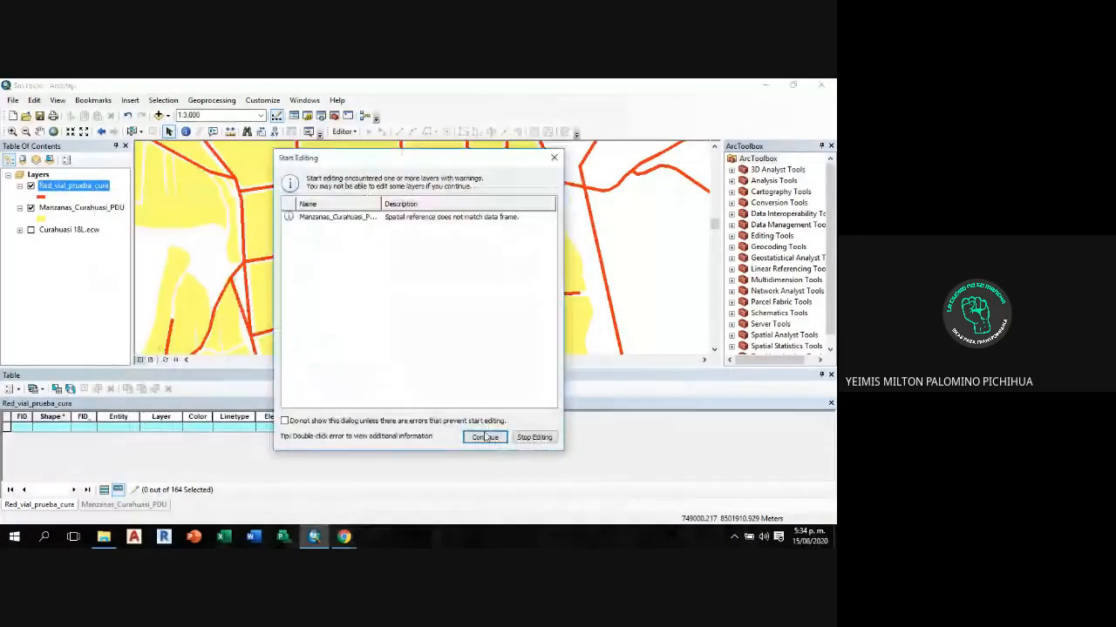
pyautogui.click(485, 438)
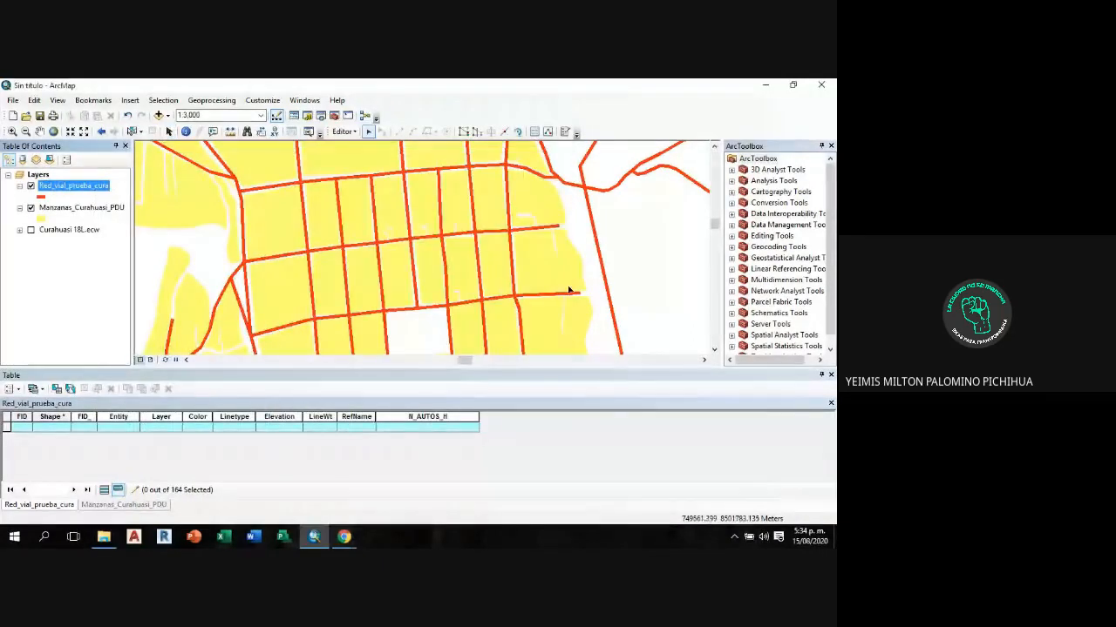
pyautogui.rightClick(68, 190)
pyautogui.moveTo(163, 345)
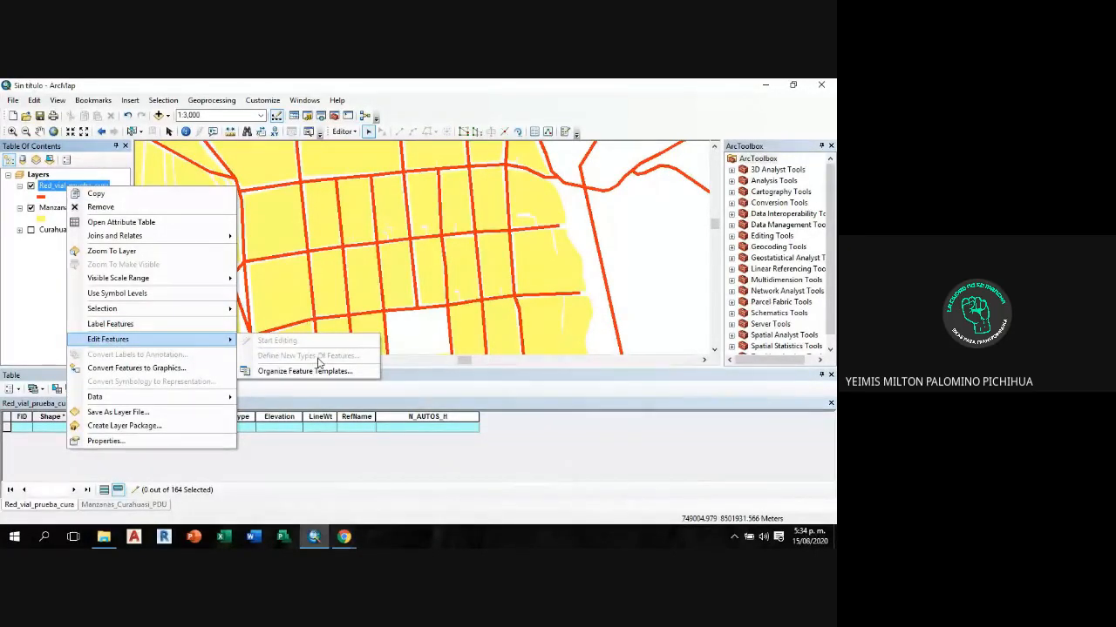
pyautogui.click(645, 268)
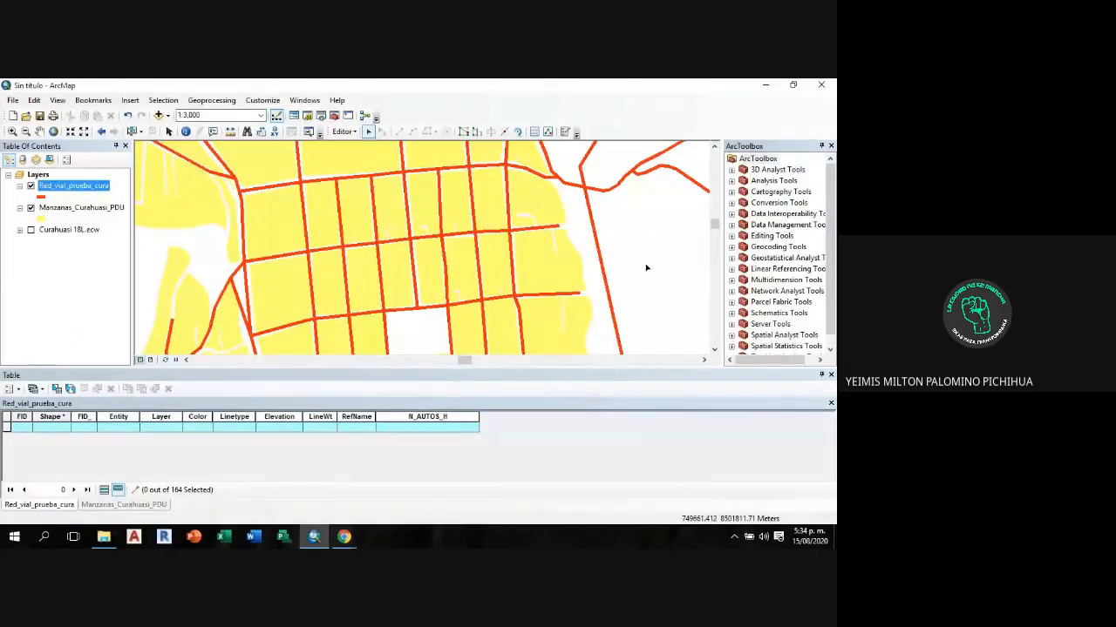
# Step: Save edits again and end the restarted edit session
pyautogui.click(353, 133)
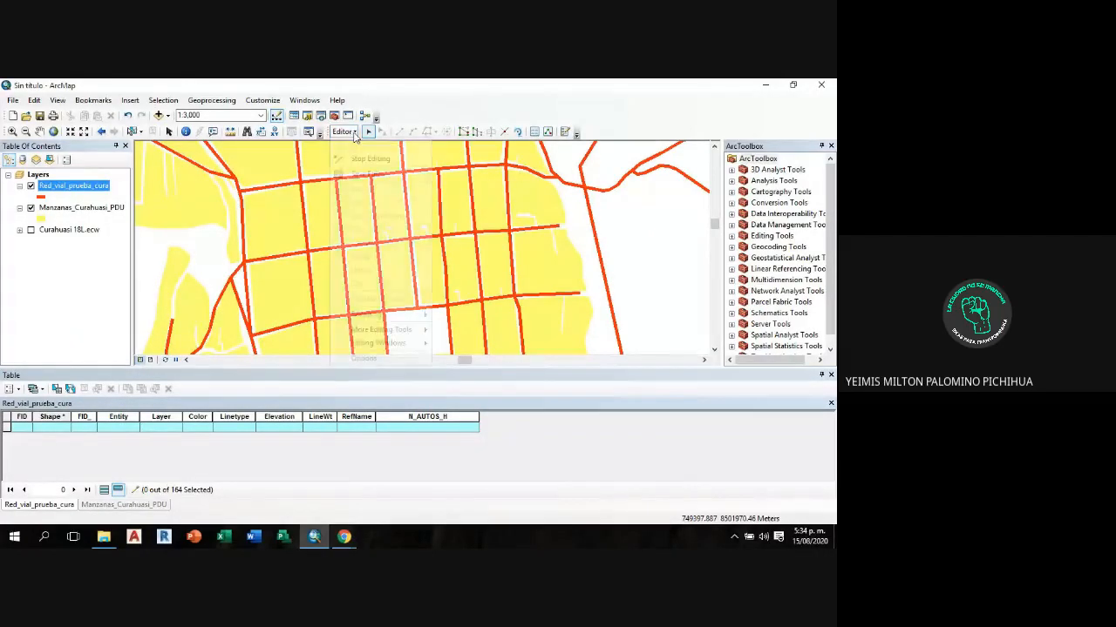
pyautogui.click(353, 132)
pyautogui.click(353, 133)
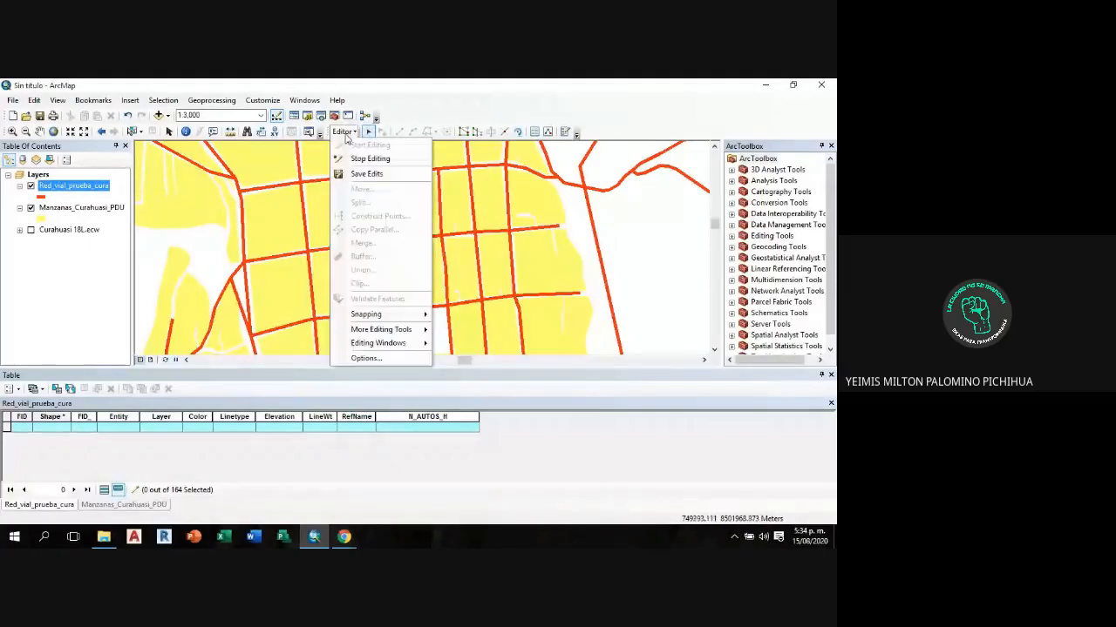
pyautogui.click(367, 174)
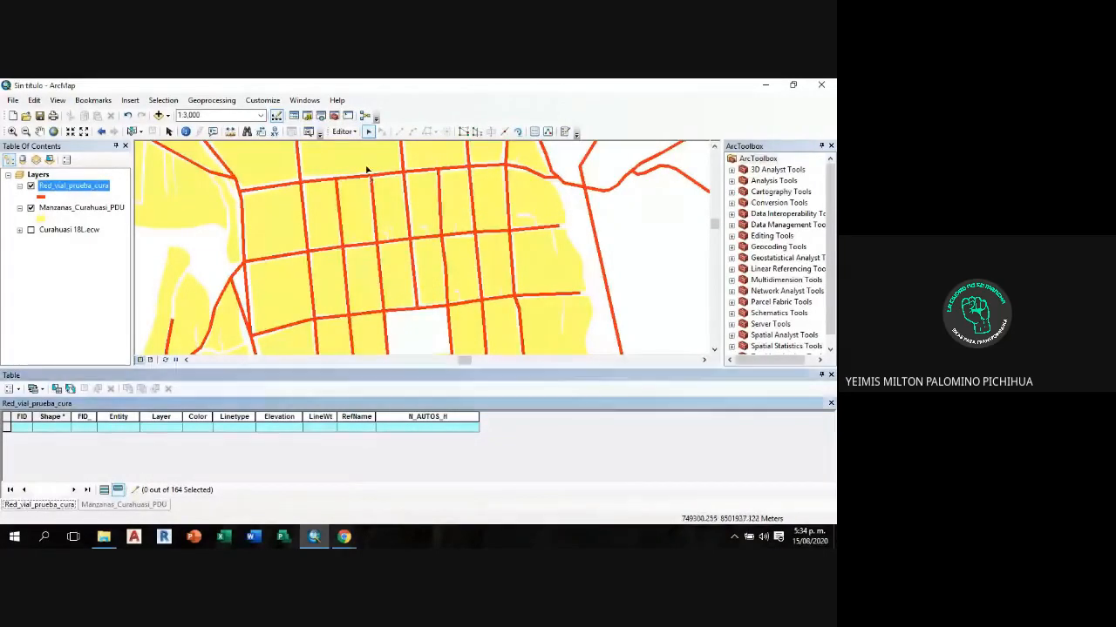
pyautogui.click(345, 132)
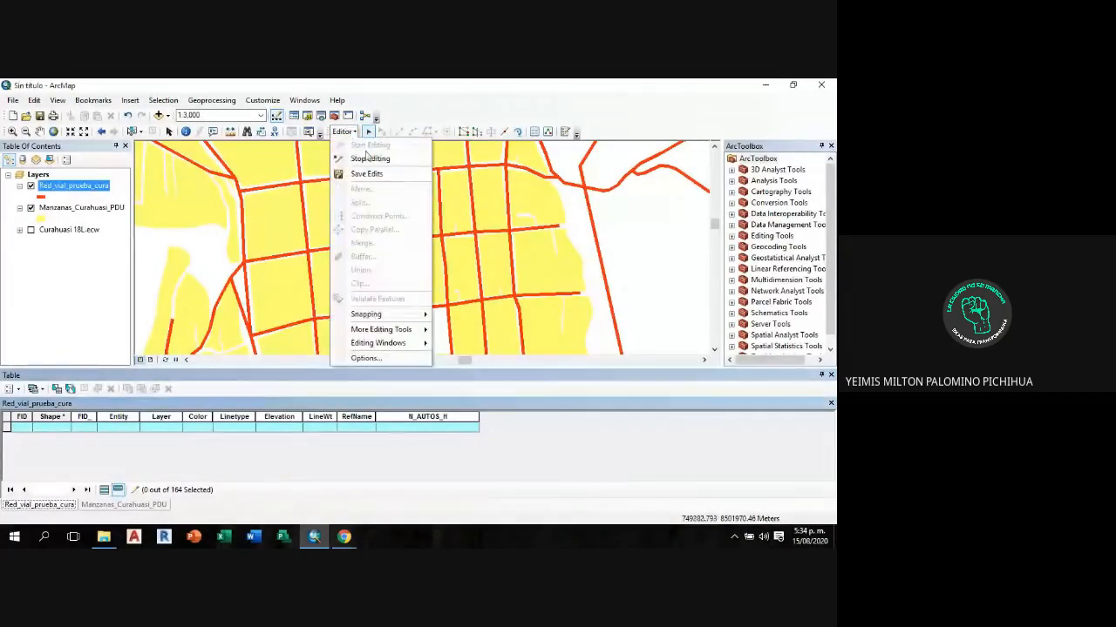
pyautogui.click(370, 158)
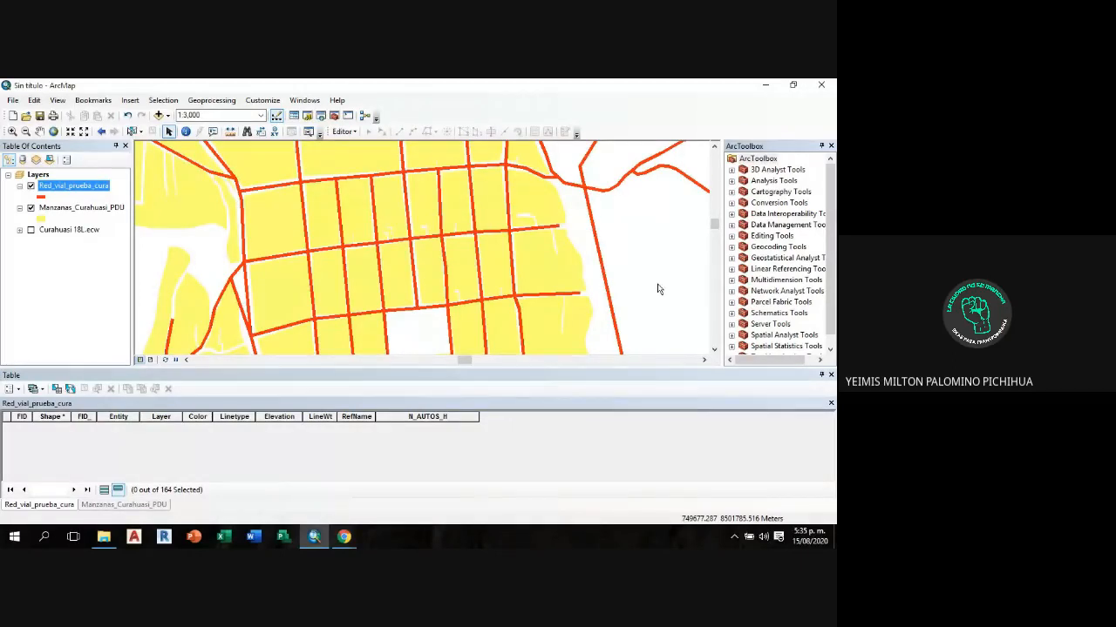
# Step: Close the attribute table and change the Red_vial_prueba_cura line symbol to Highway Ramp
pyautogui.click(830, 375)
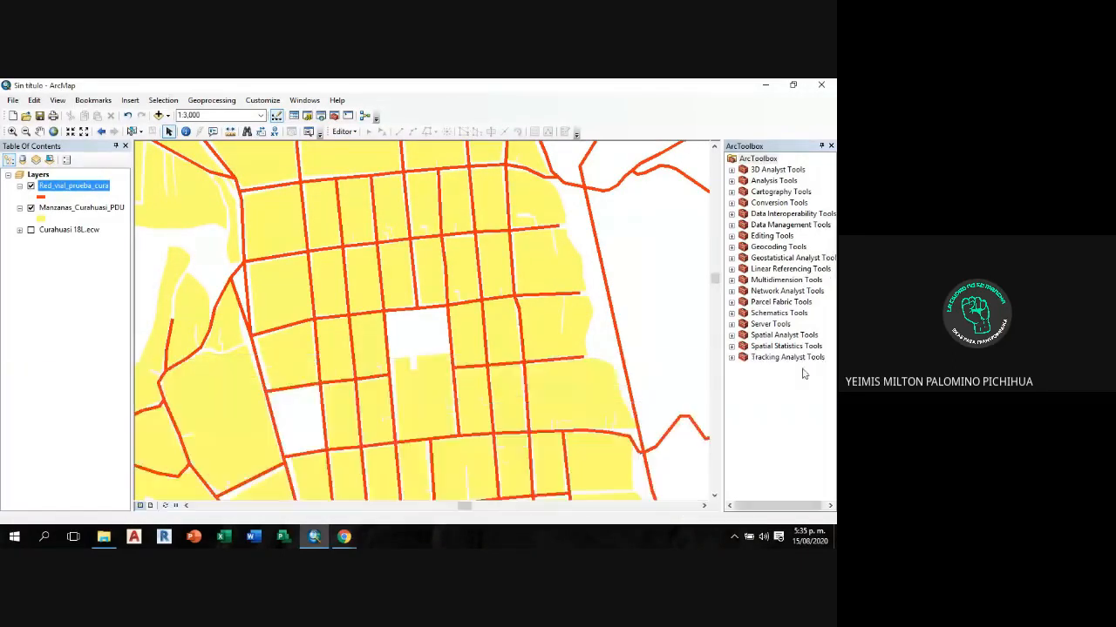
pyautogui.scroll(-1, 511, 255)
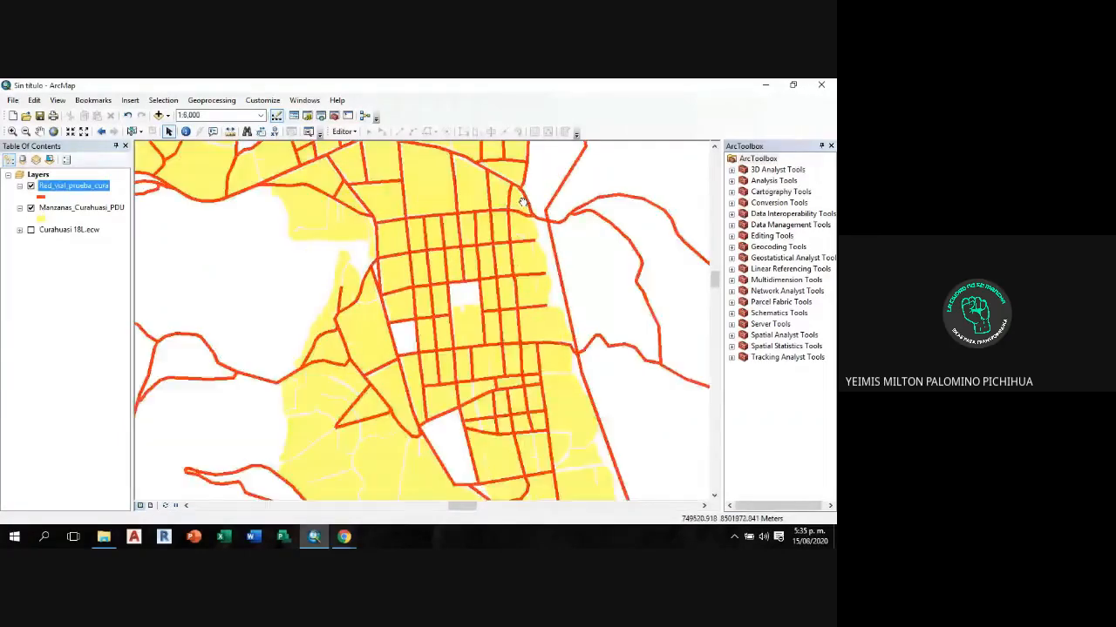
pyautogui.click(67, 208)
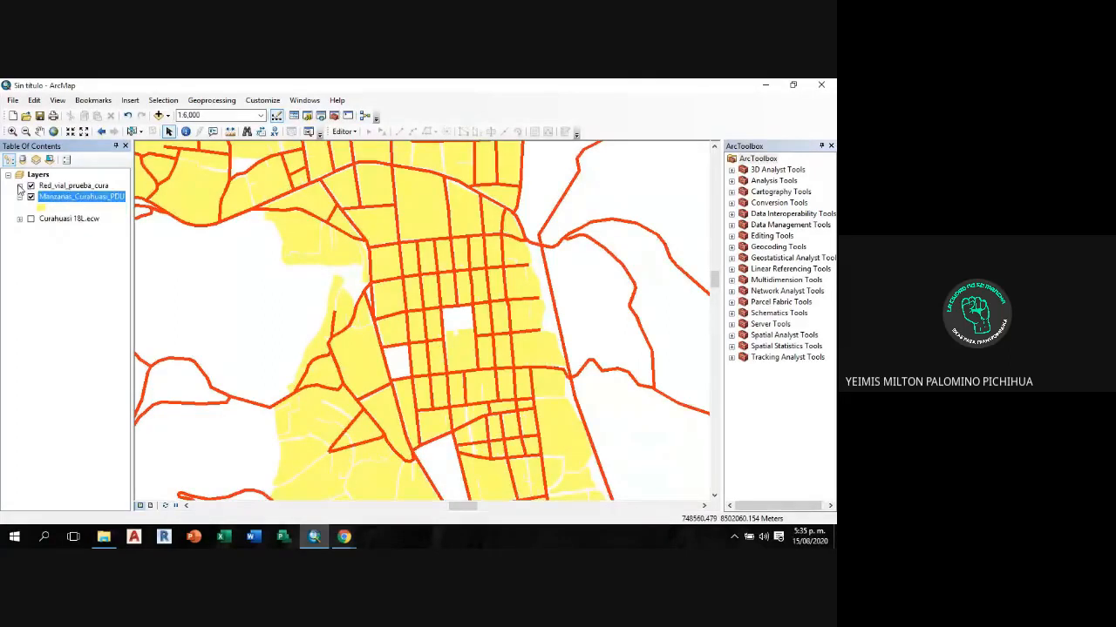
pyautogui.click(41, 198)
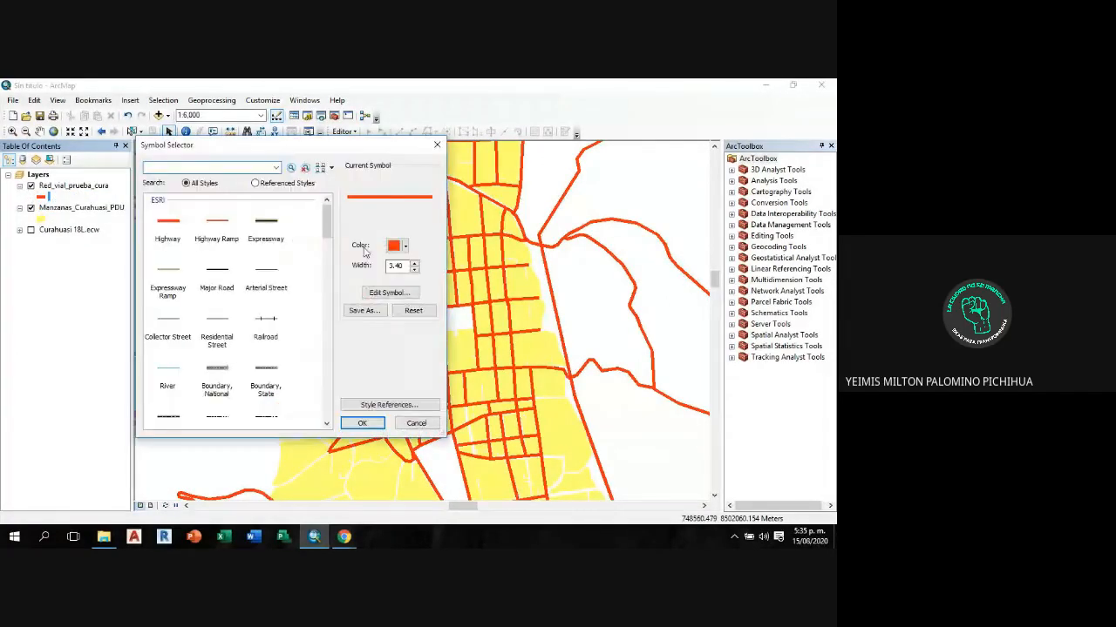
pyautogui.click(217, 228)
pyautogui.click(362, 422)
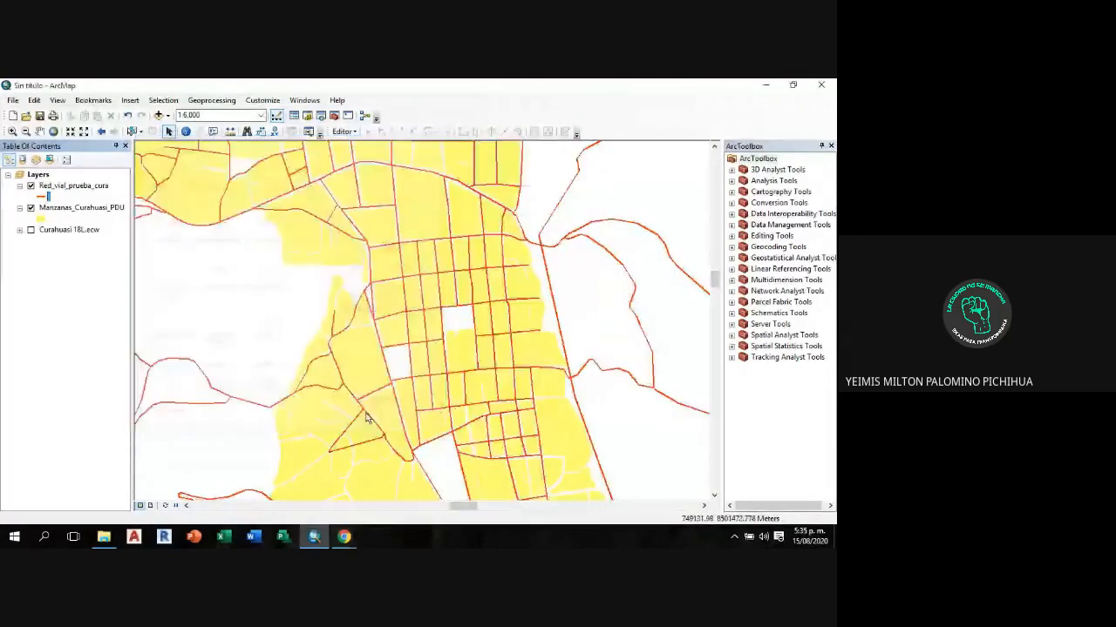
pyautogui.moveTo(398, 249); pyautogui.dragTo(435, 252)
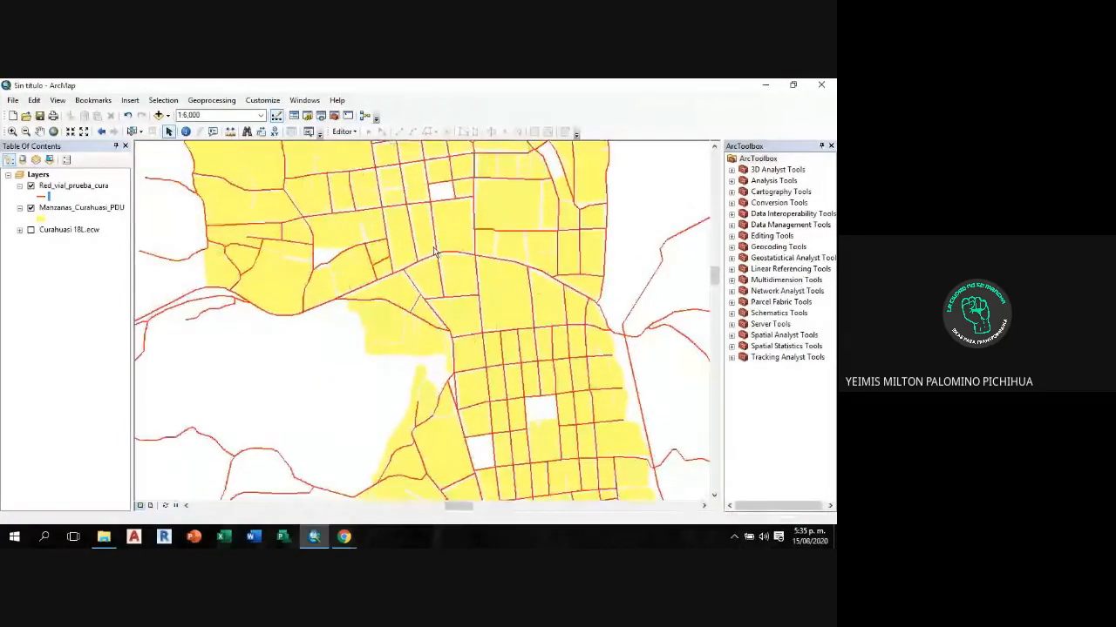
# Step: Open the attribute table of the Manzanas_Curahuasi_PDU layer
pyautogui.moveTo(529, 237); pyautogui.dragTo(515, 284)
pyautogui.moveTo(435, 239); pyautogui.dragTo(498, 308)
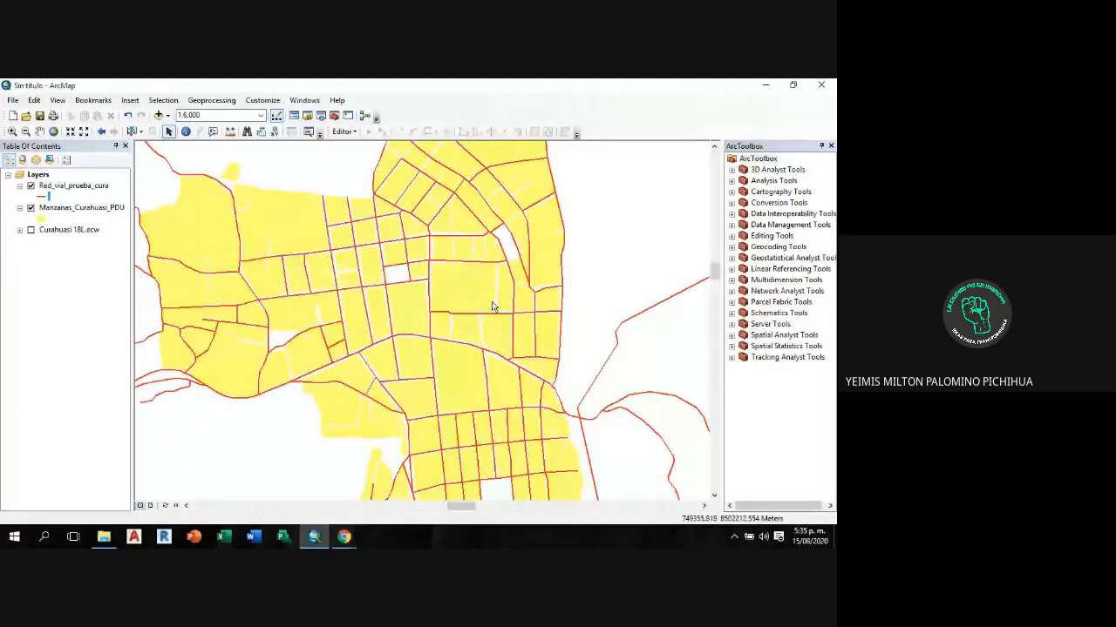
pyautogui.moveTo(466, 291); pyautogui.dragTo(472, 271)
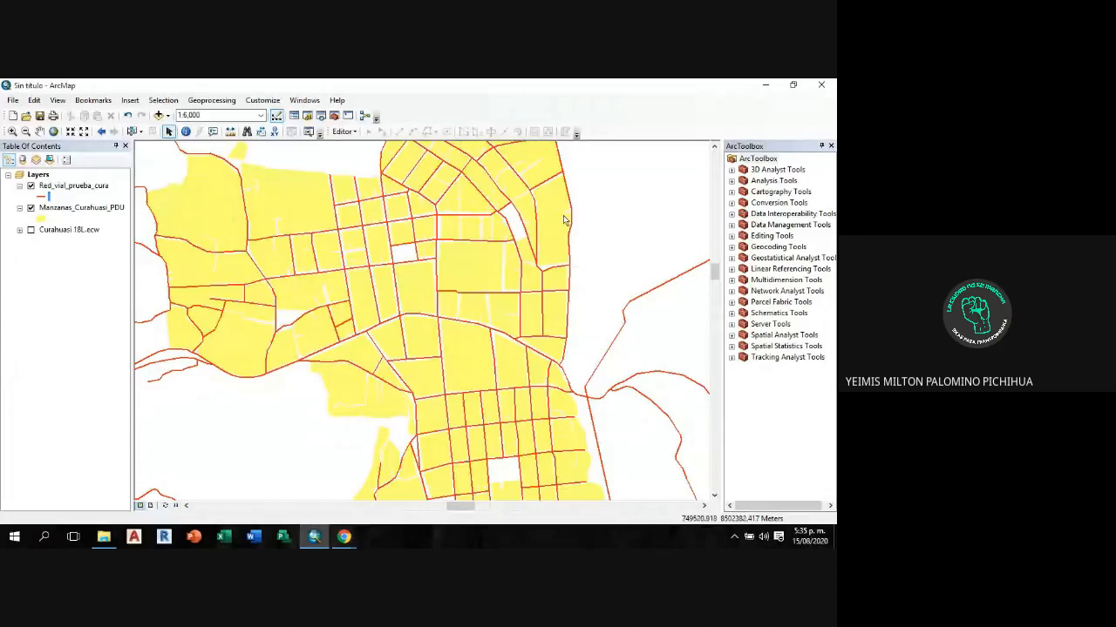
pyautogui.moveTo(563, 219); pyautogui.dragTo(576, 251)
pyautogui.click(85, 210)
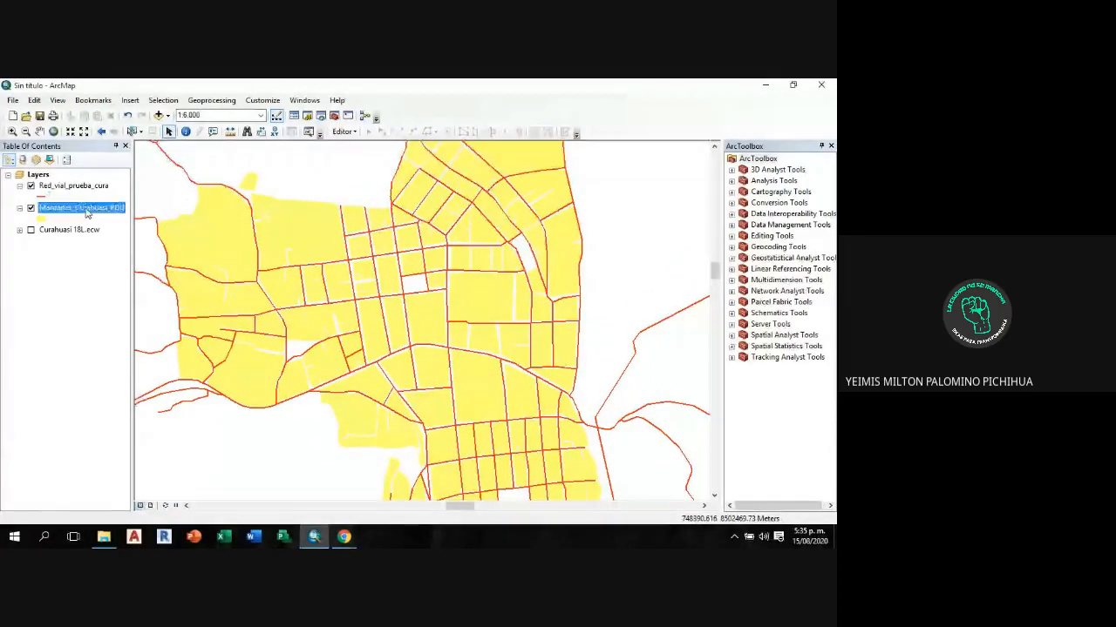
pyautogui.rightClick(85, 211)
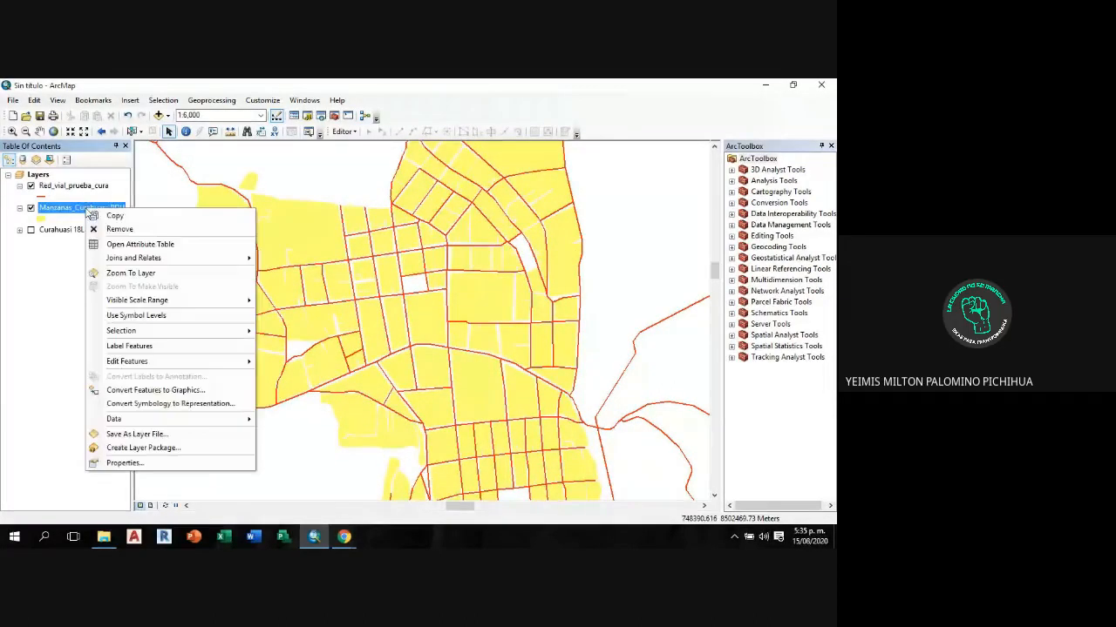
pyautogui.click(132, 247)
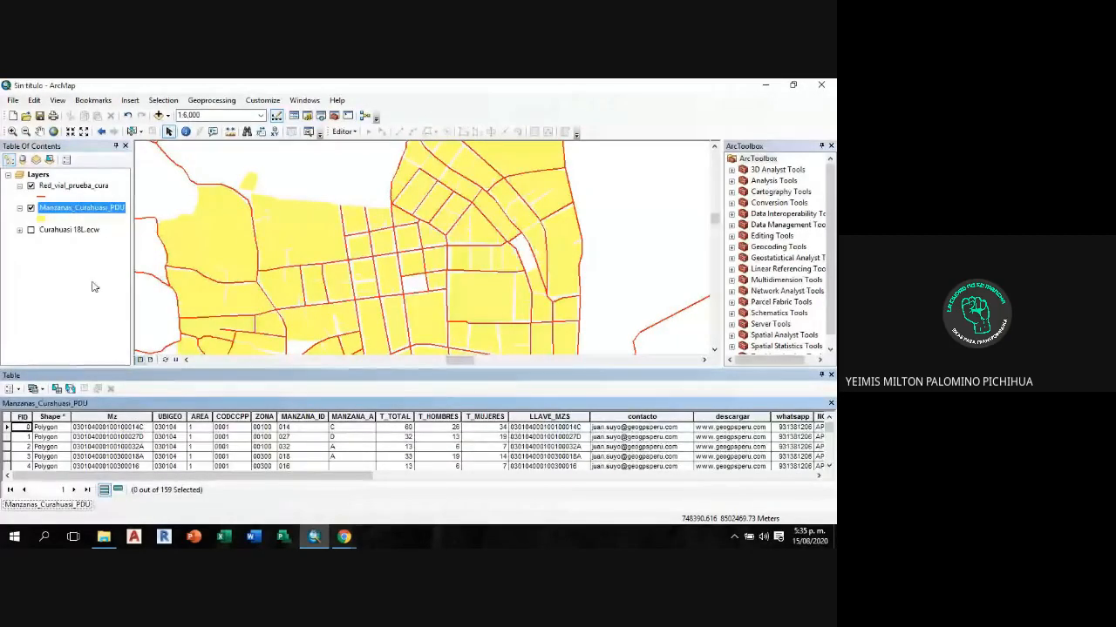
# Step: Make Manzanas_Curahuasi_PDU the only selectable layer
pyautogui.rightClick(85, 213)
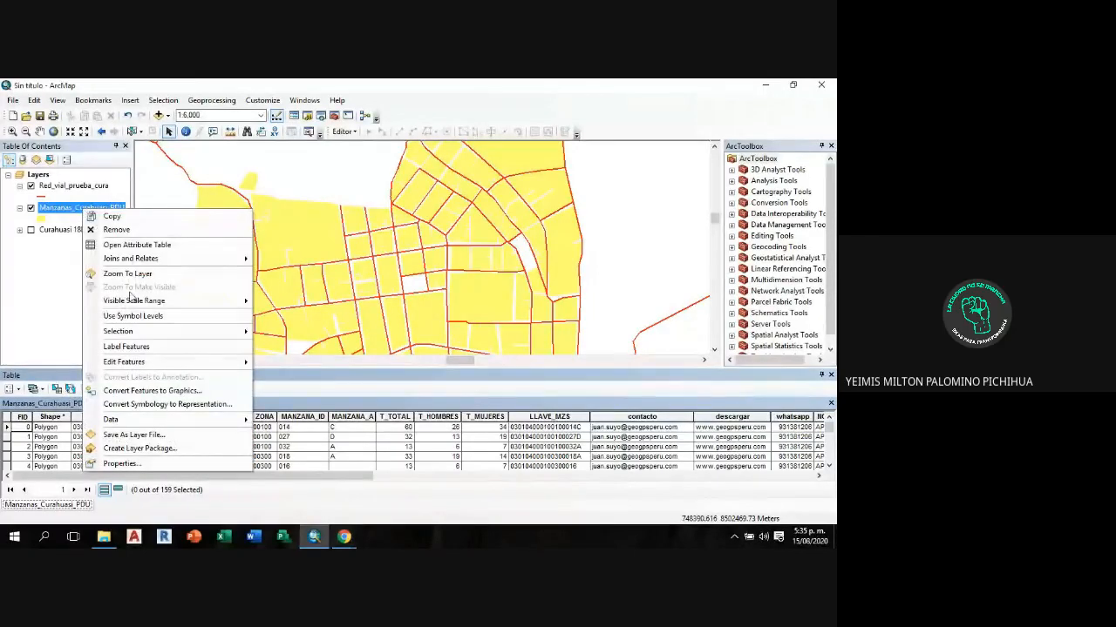
pyautogui.moveTo(155, 331)
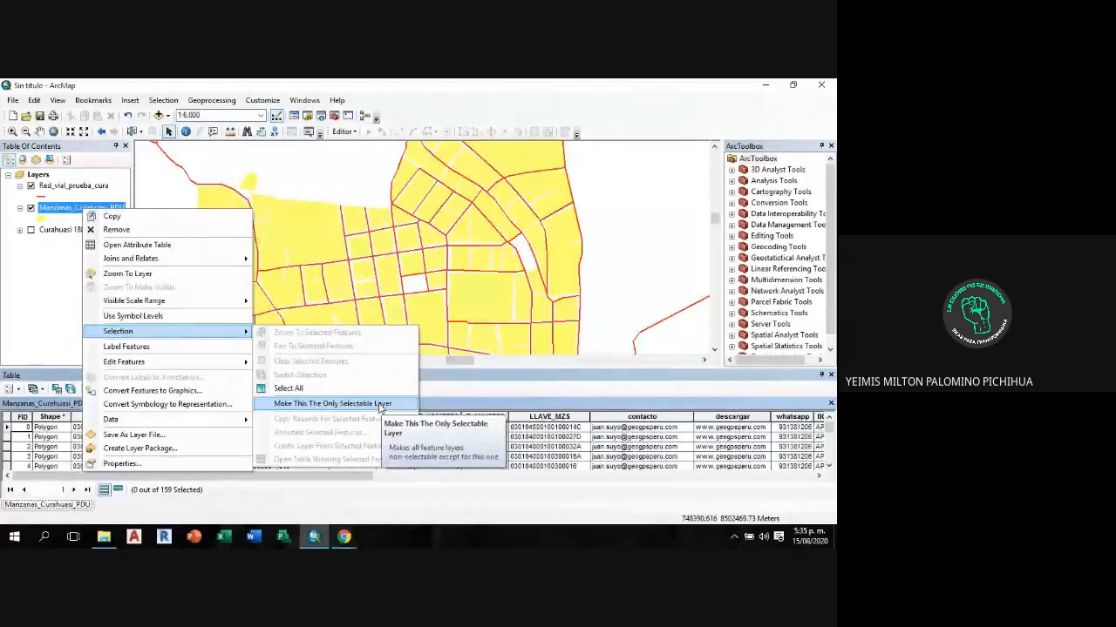
pyautogui.click(381, 404)
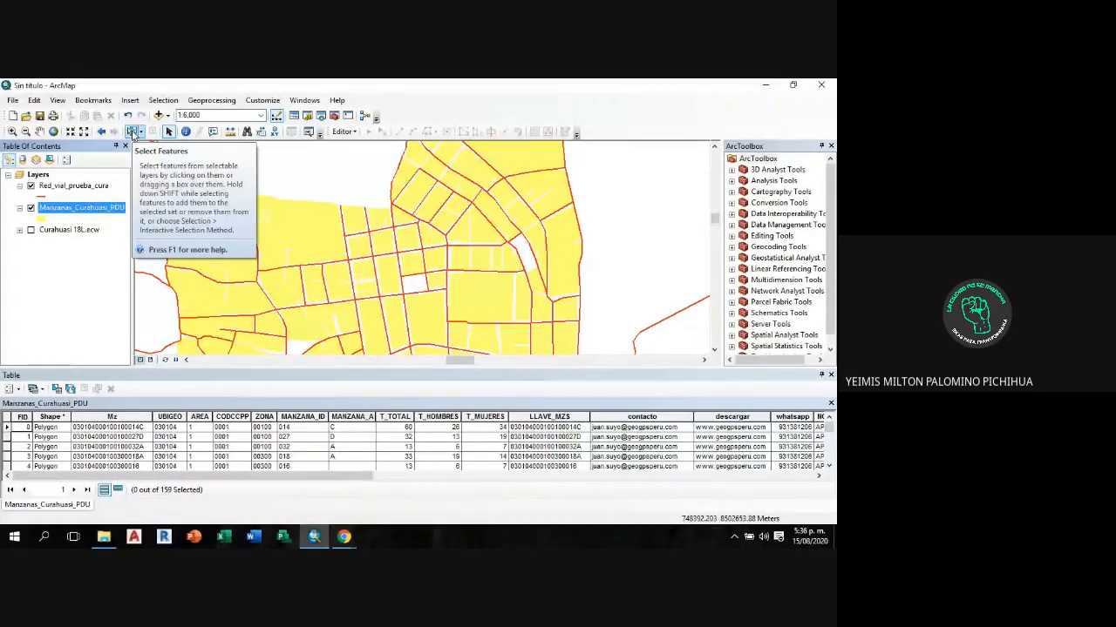
# Step: Select the large northwestern block and the large central-eastern block in turn, and limit the table to selected records
pyautogui.click(131, 132)
pyautogui.click(319, 224)
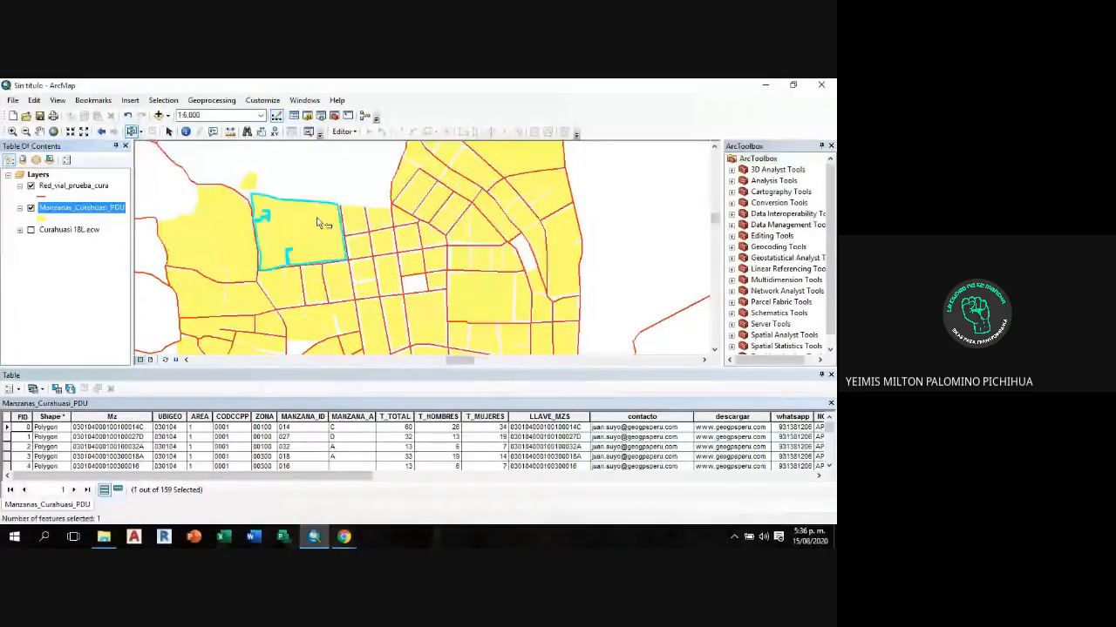
pyautogui.click(491, 287)
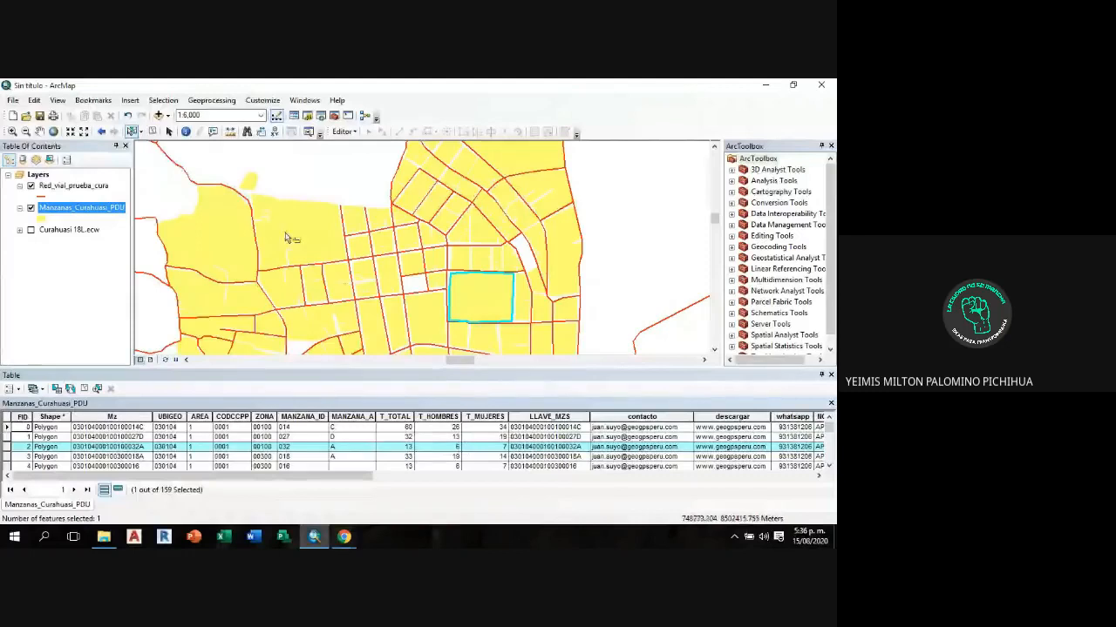
pyautogui.click(312, 227)
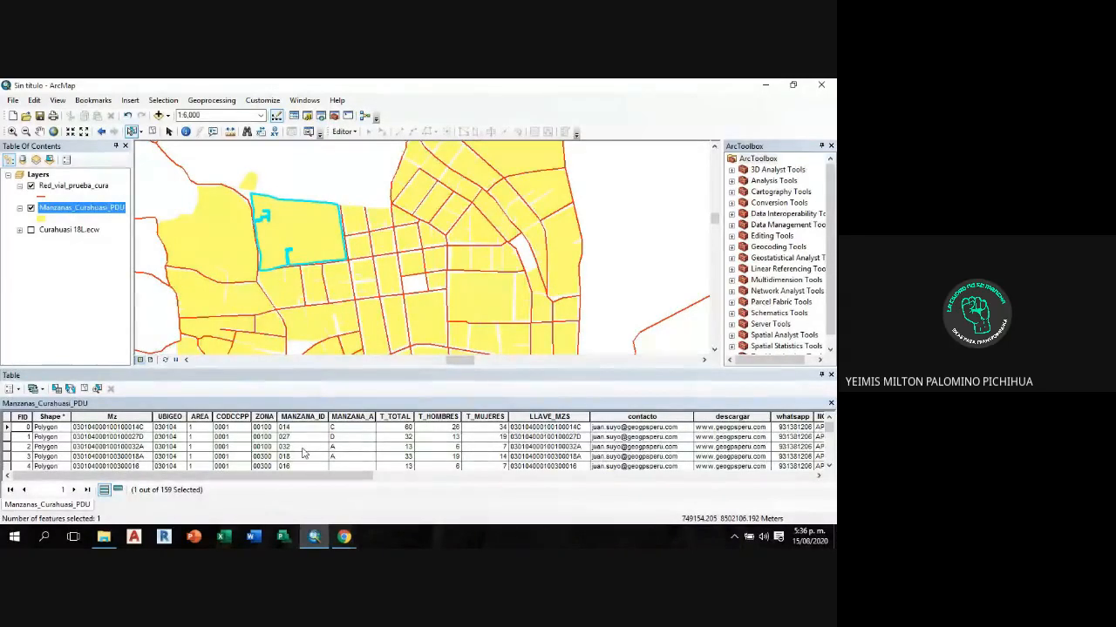
pyautogui.click(494, 302)
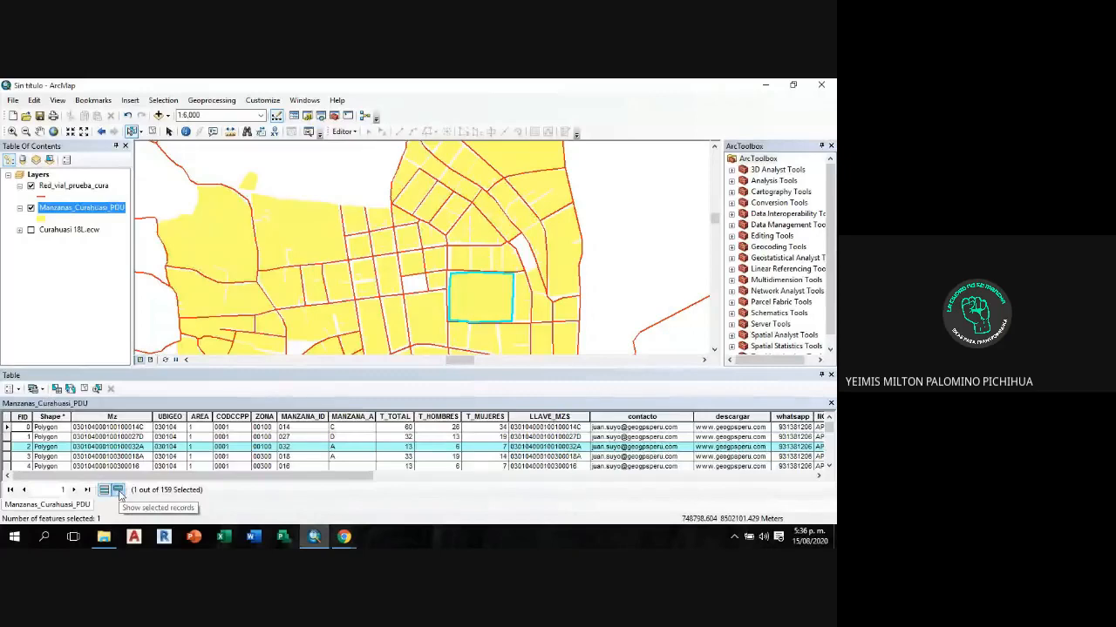
pyautogui.click(118, 491)
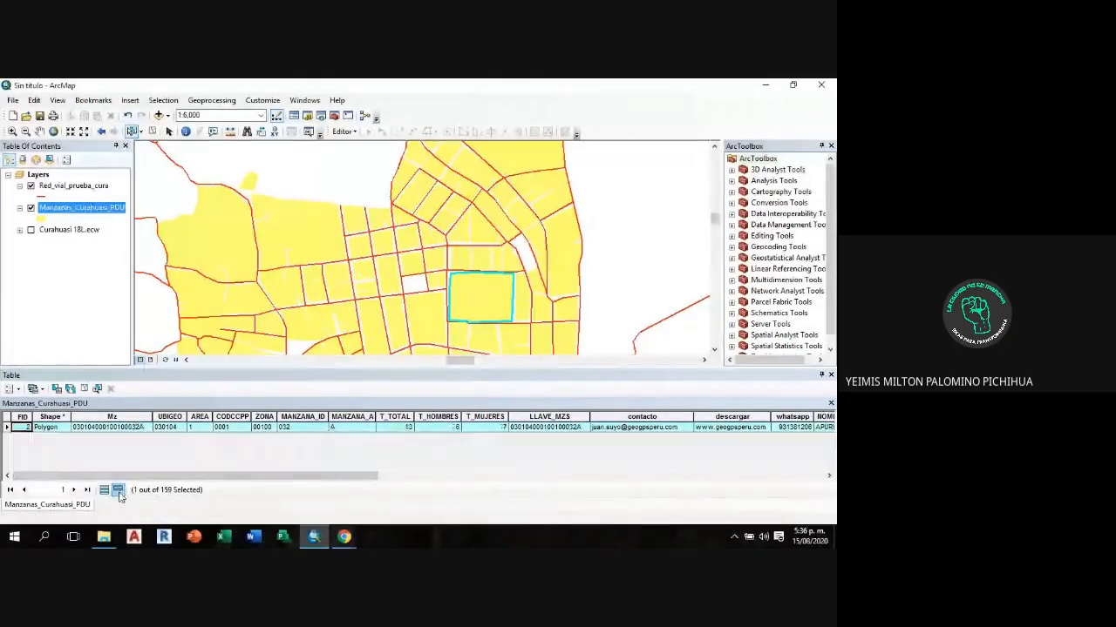
# Step: Select six blocks together, from the large northwestern block to the eastern edge, and review their records through the ARCHIVO field
pyautogui.click(305, 225)
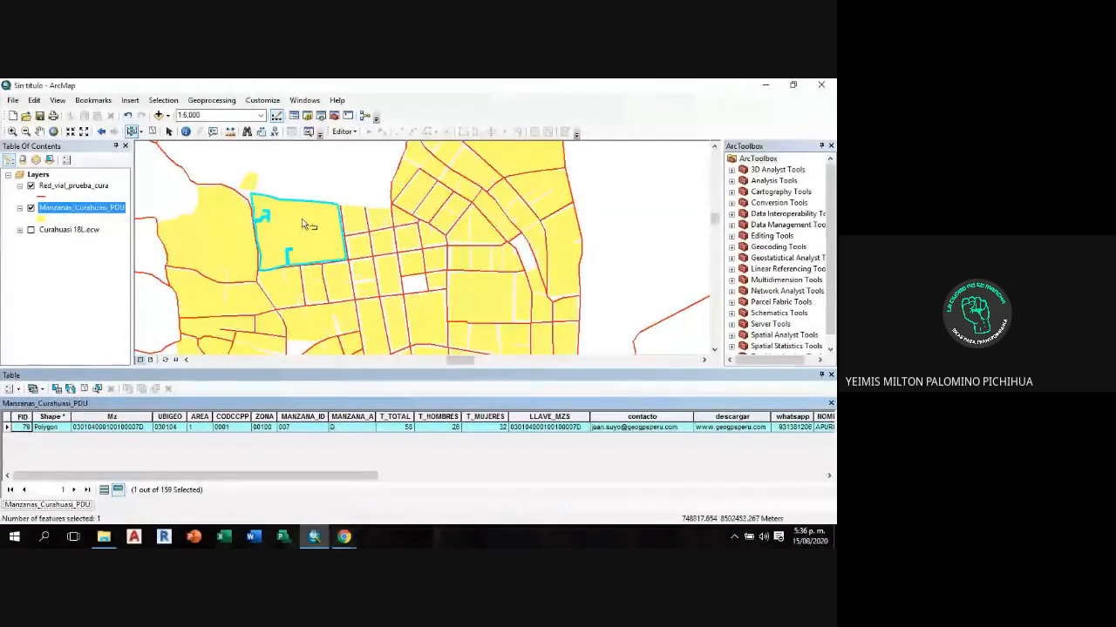
pyautogui.keyDown('shift'); pyautogui.click(479, 295); pyautogui.keyUp('shift')
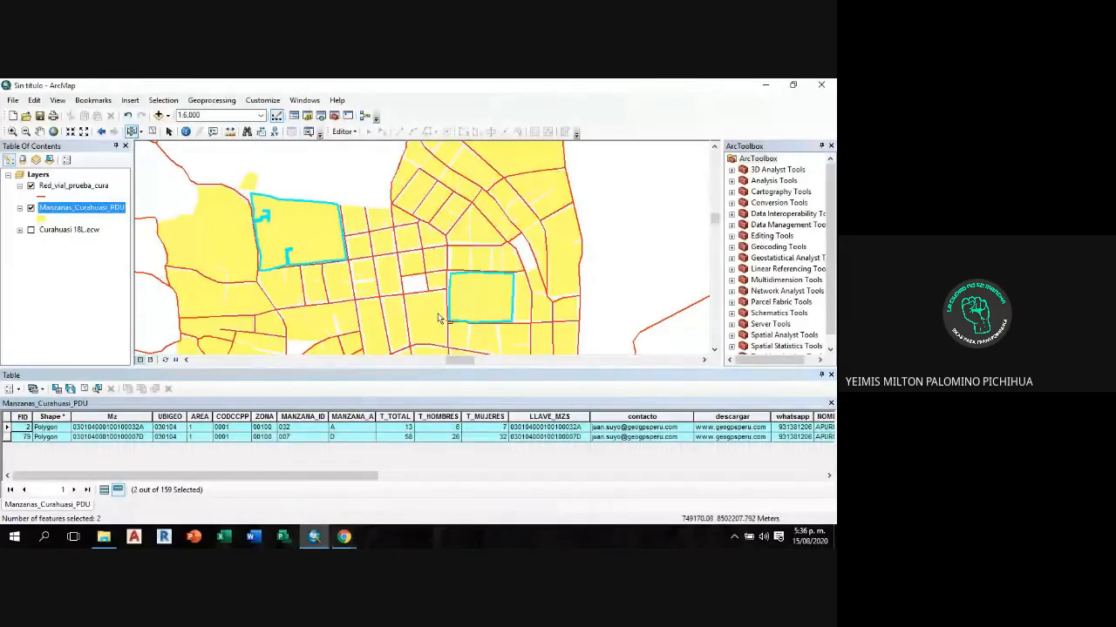
pyautogui.keyDown('shift'); pyautogui.click(438, 319); pyautogui.keyUp('shift')
pyautogui.keyDown('shift'); pyautogui.click(540, 191); pyautogui.keyUp('shift')
pyautogui.keyDown('shift'); pyautogui.click(552, 233); pyautogui.keyUp('shift')
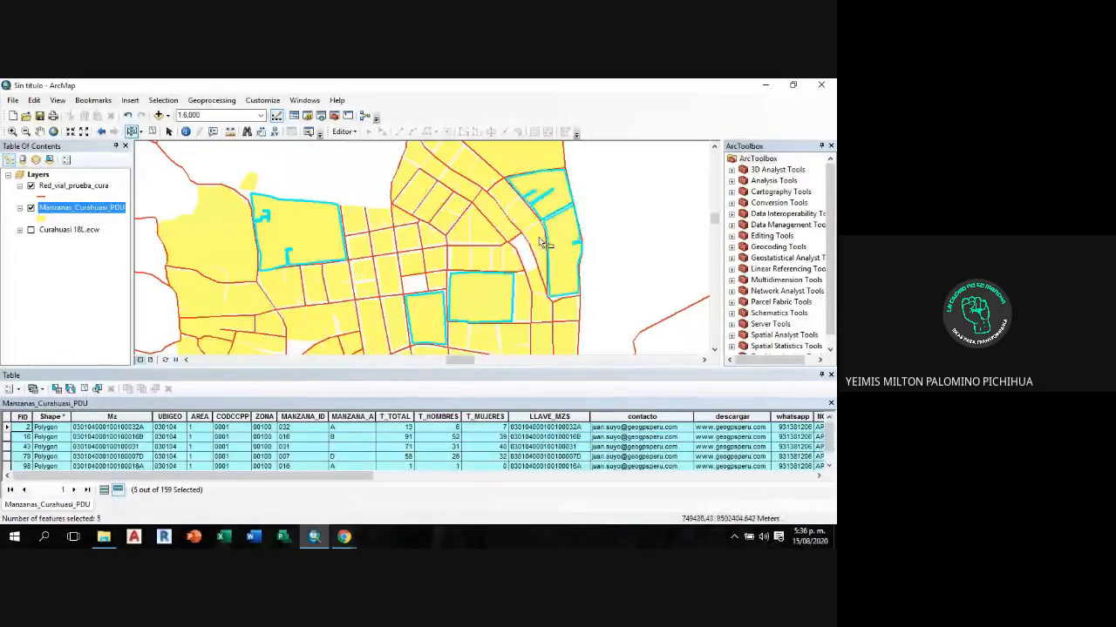
pyautogui.keyDown('shift'); pyautogui.click(534, 244); pyautogui.keyUp('shift')
pyautogui.moveTo(554, 367); pyautogui.dragTo(554, 345)
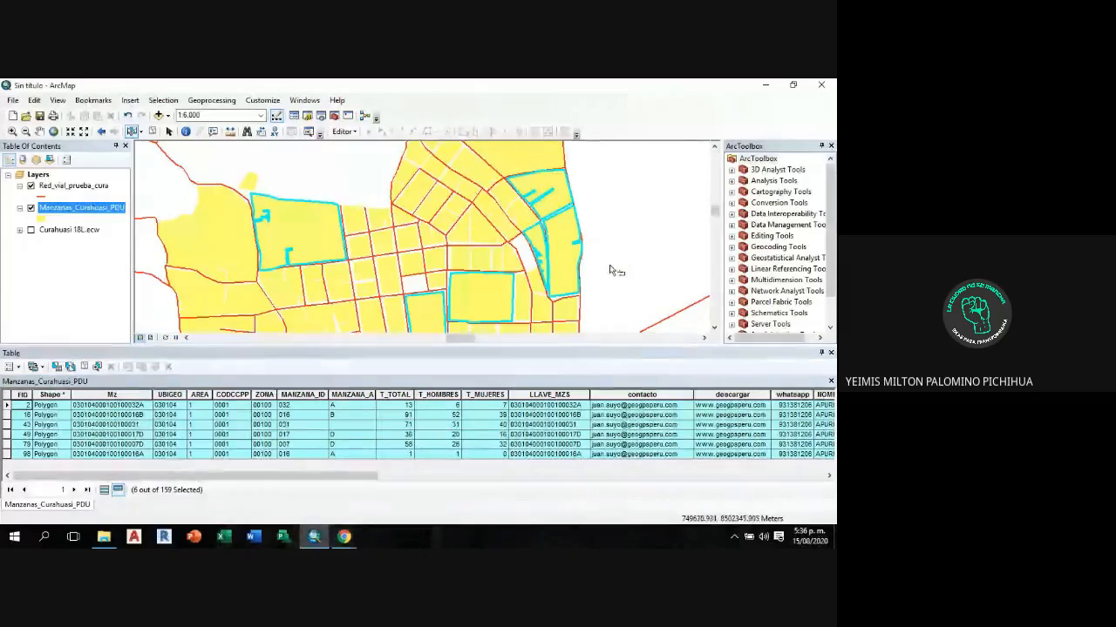
pyautogui.moveTo(337, 479)
pyautogui.mouseDown()
pyautogui.moveTo(780, 479)
pyautogui.moveTo(335, 480)
pyautogui.mouseUp()
pyautogui.moveTo(266, 476); pyautogui.dragTo(723, 477)
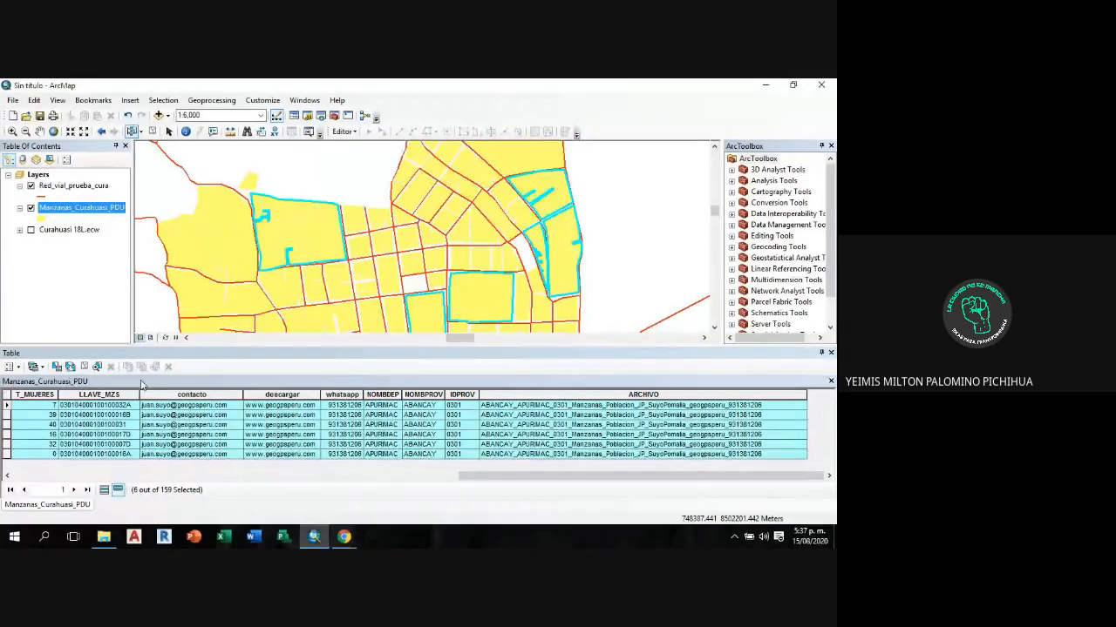
pyautogui.click(17, 367)
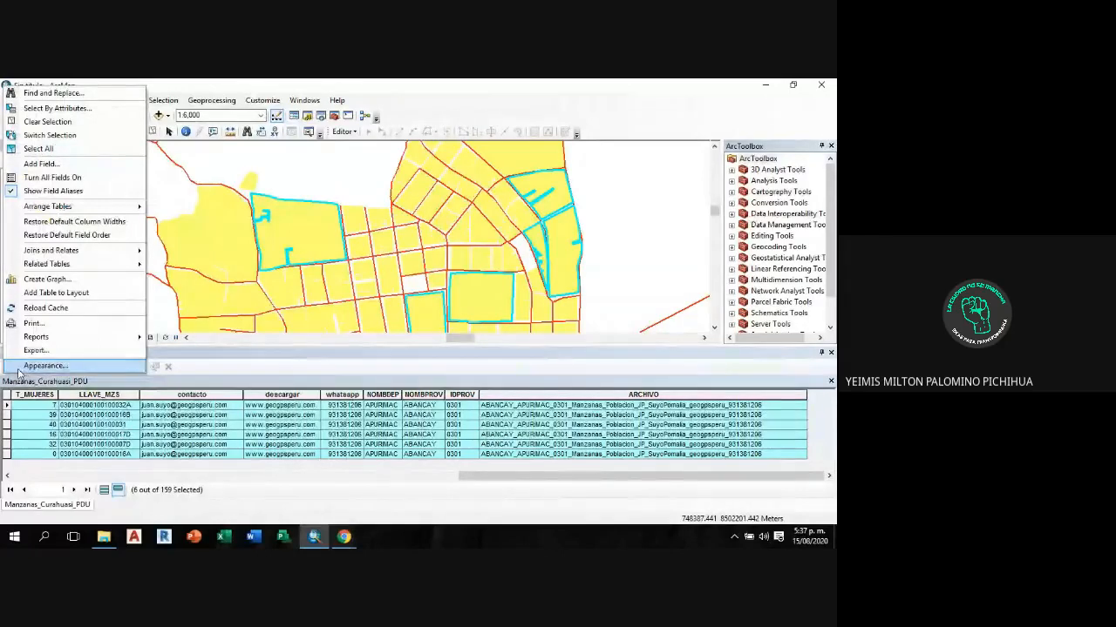
pyautogui.click(219, 369)
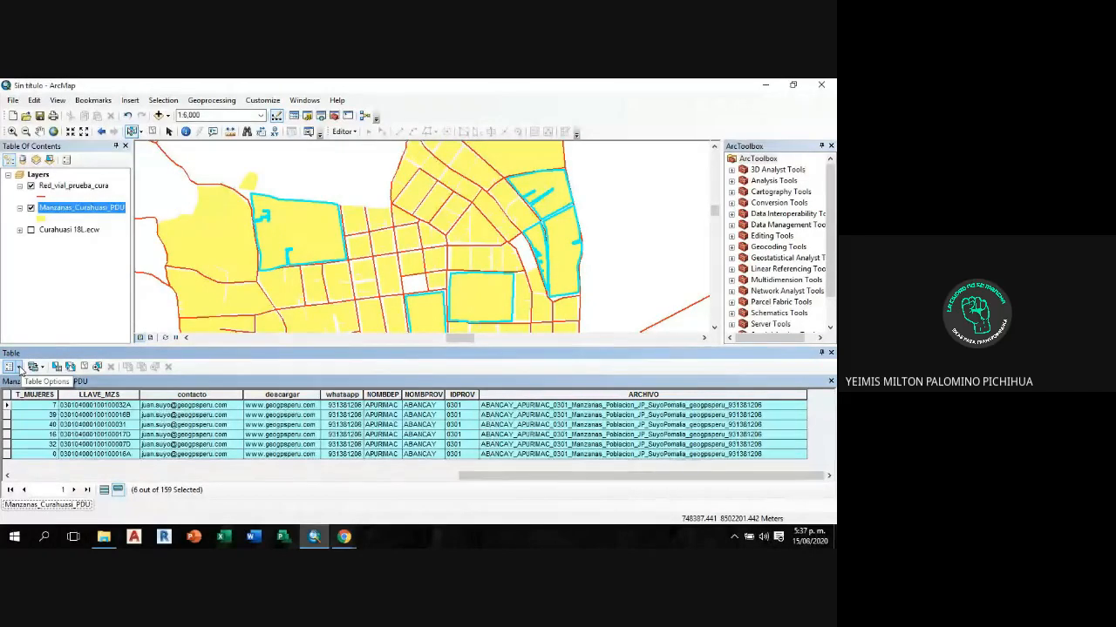
pyautogui.click(22, 359)
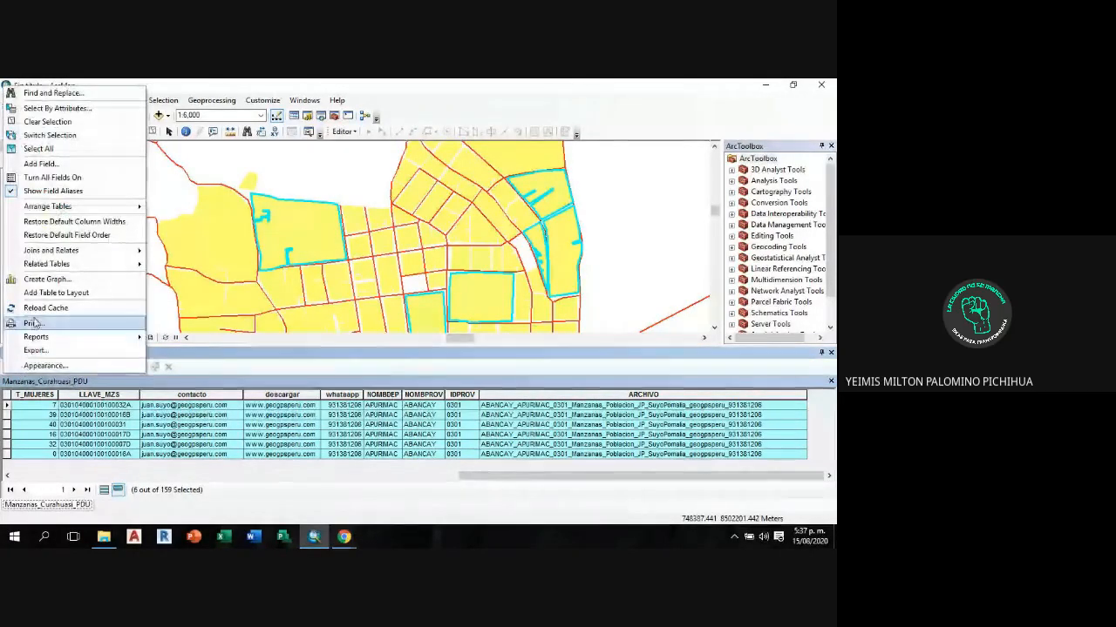
pyautogui.click(62, 163)
pyautogui.click(41, 164)
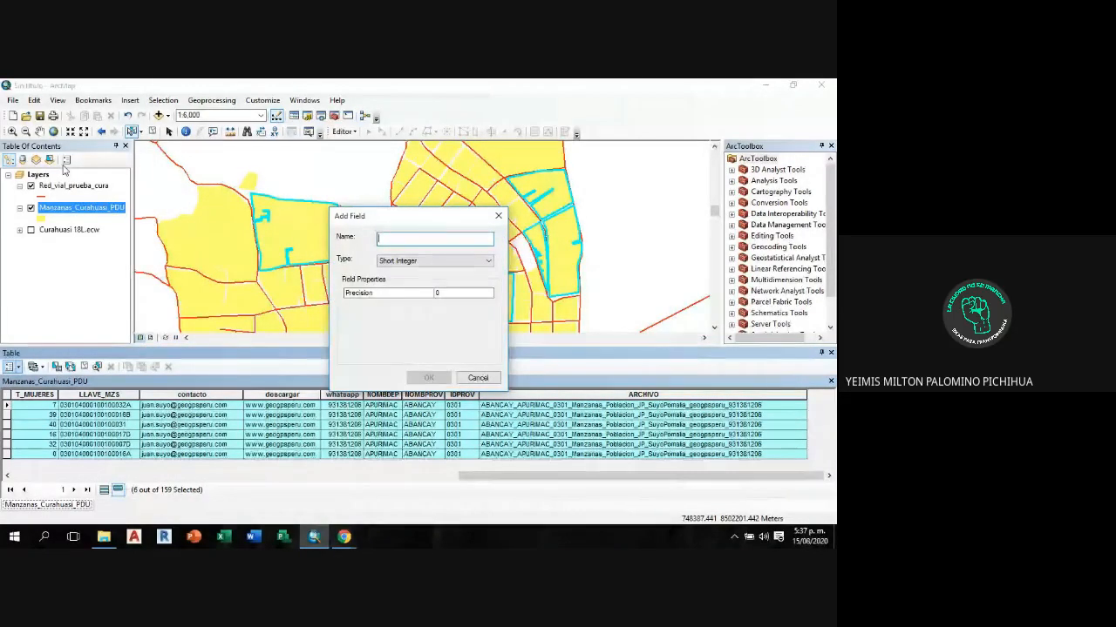
pyautogui.moveTo(425, 218); pyautogui.dragTo(421, 168)
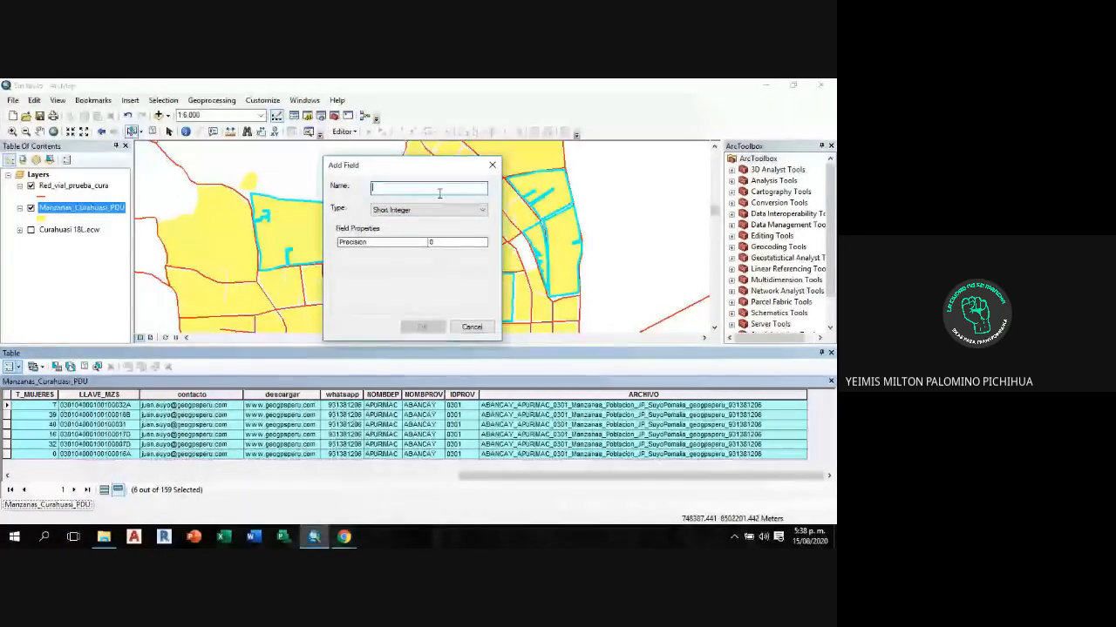
# Step: Switch to the Google Meet call, unmute the microphone, return to ArcMap and dismiss the presenting notification
pyautogui.click(345, 536)
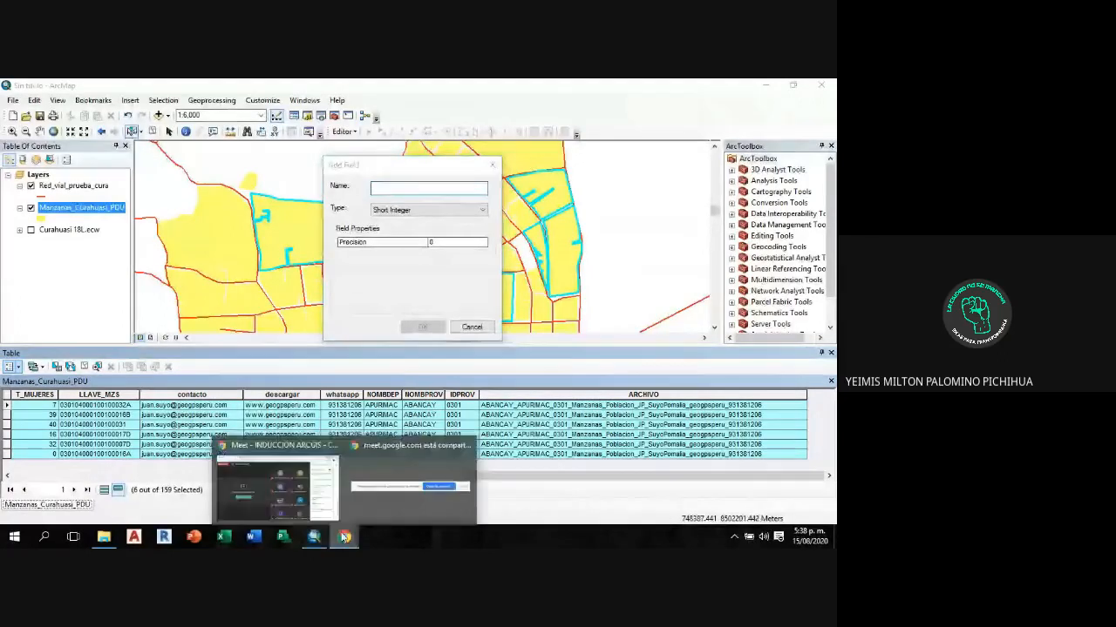
pyautogui.click(283, 498)
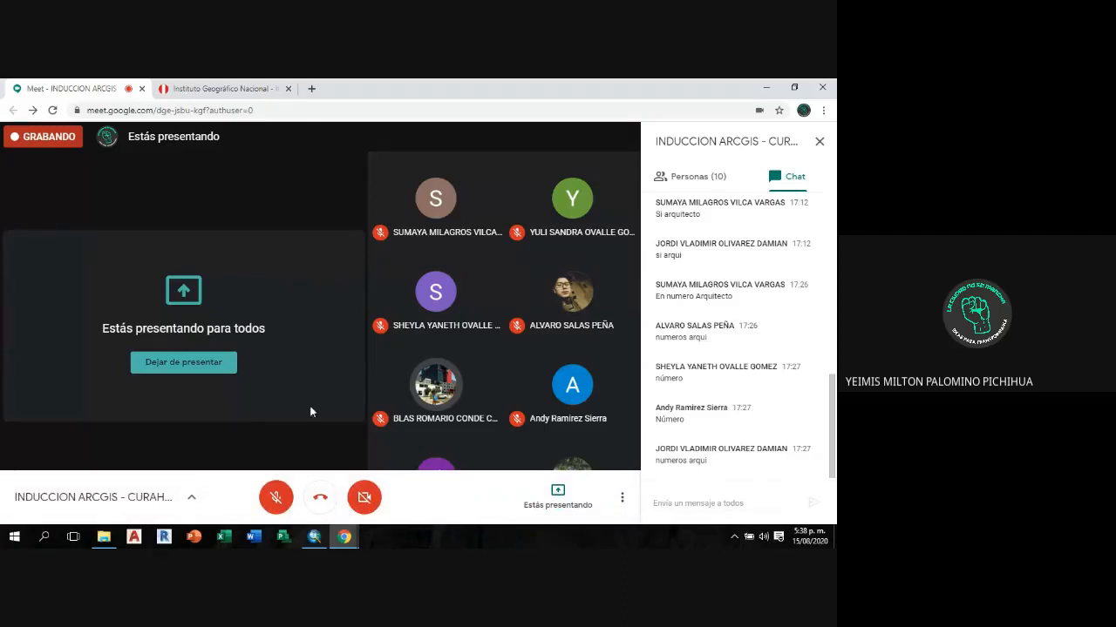
pyautogui.click(276, 496)
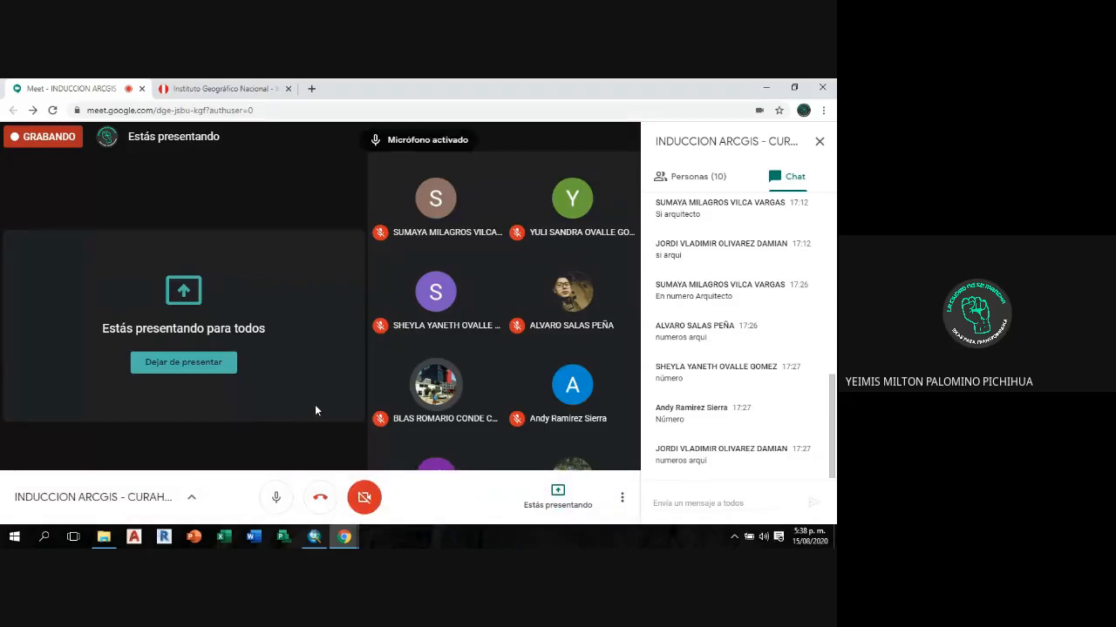
pyautogui.click(766, 90)
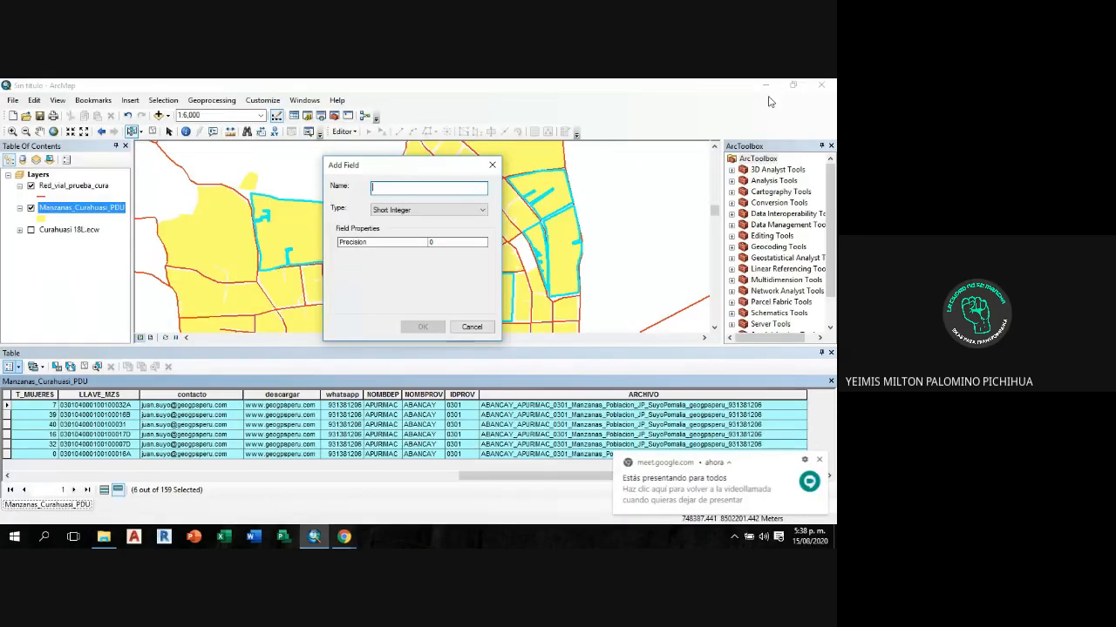
pyautogui.click(819, 462)
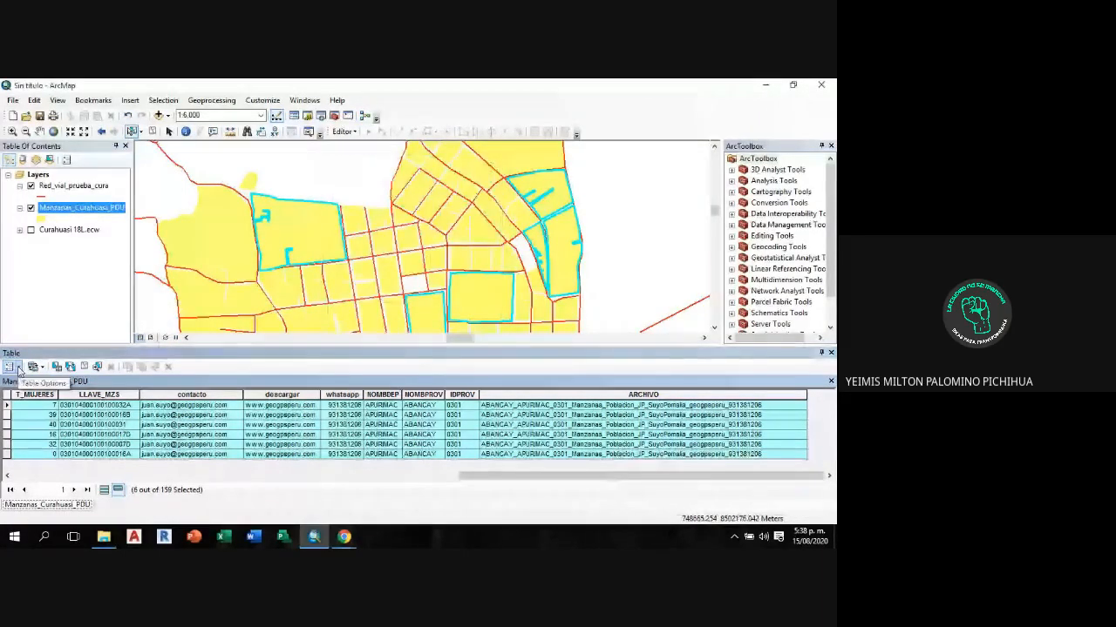
# Step: Add a text field of length 50 named VULNERABILIDAD SOCIAL to the block table, accepting the shortened name VULNERABIL
pyautogui.click(13, 367)
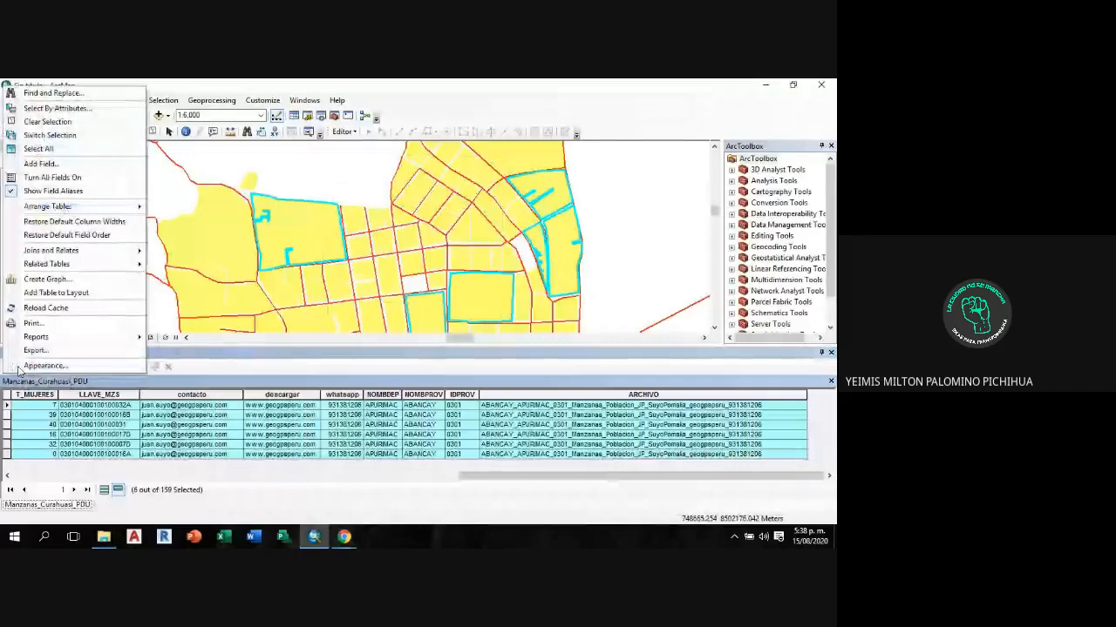
pyautogui.click(40, 166)
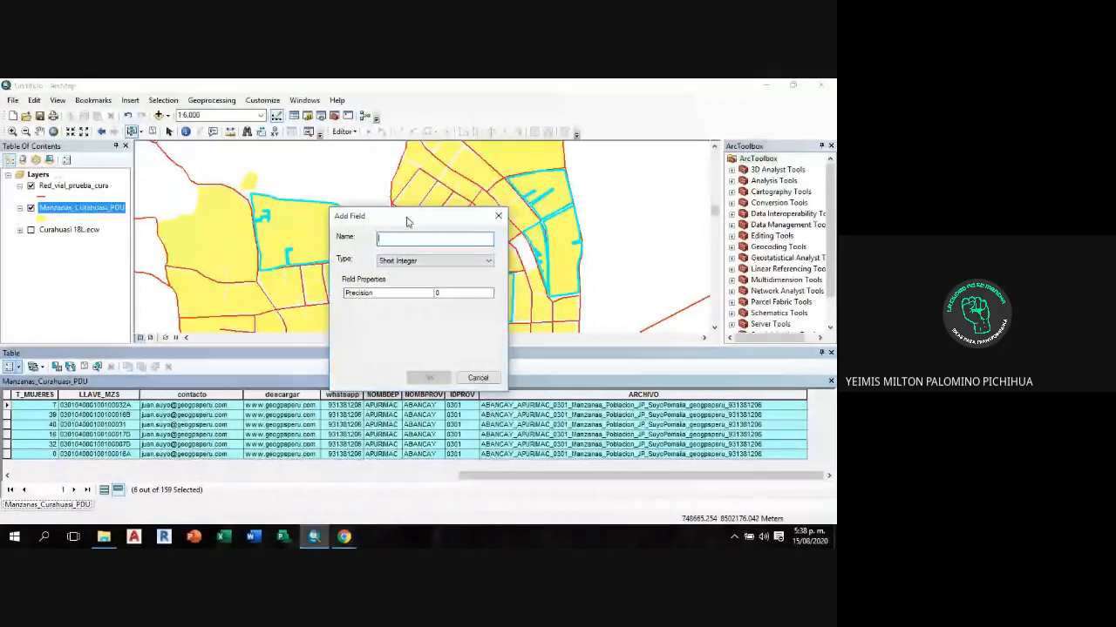
pyautogui.write('VU')
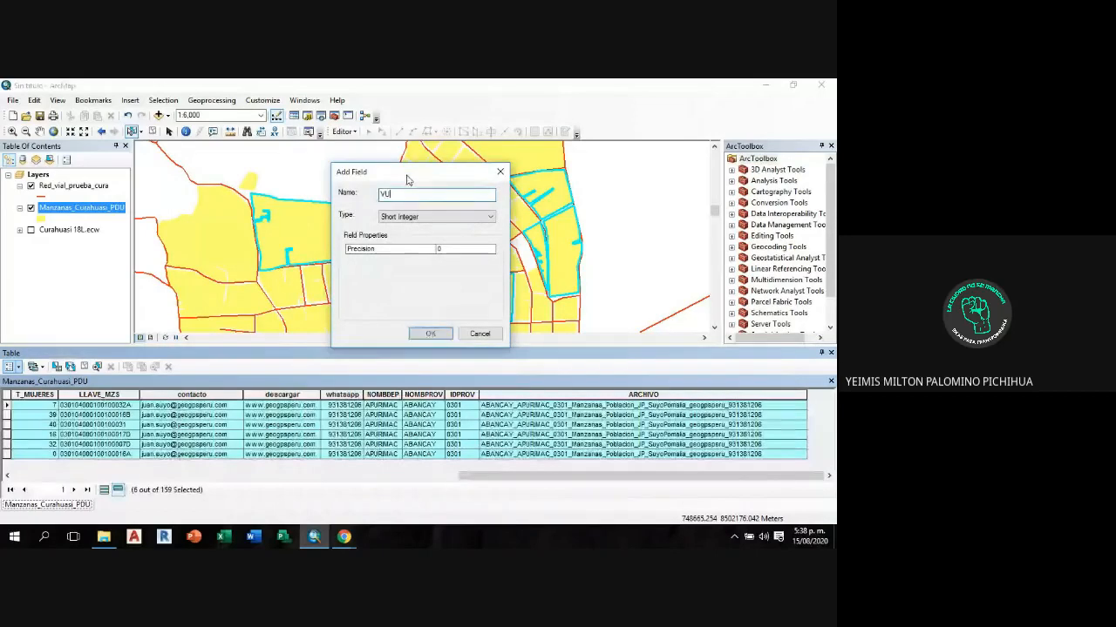
pyautogui.write('LNERABILIDAD')
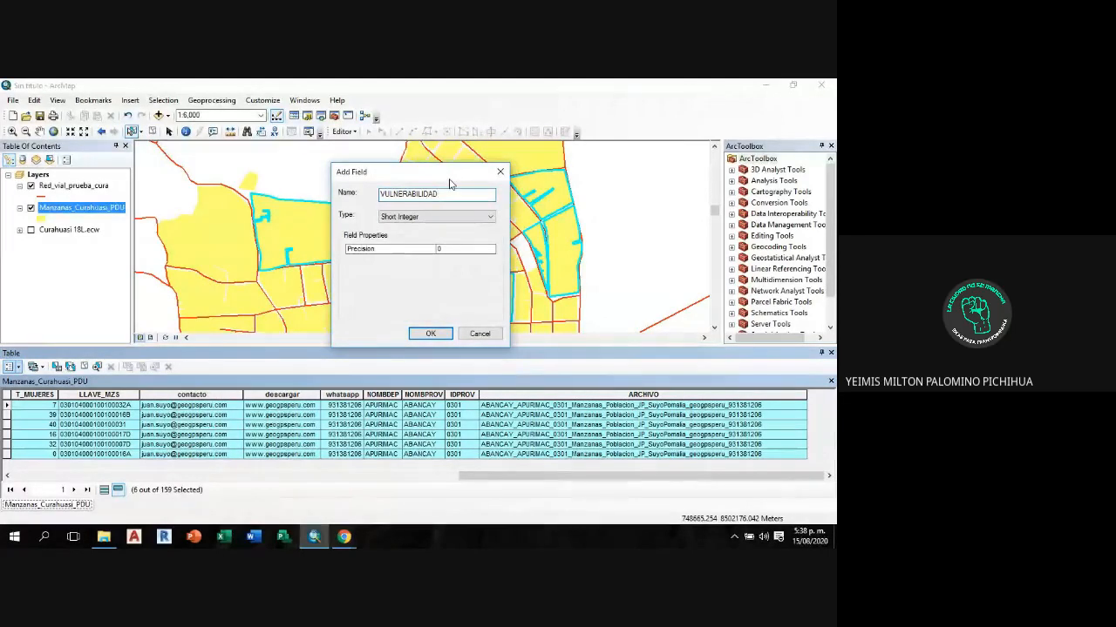
pyautogui.write(' SOCIAL')
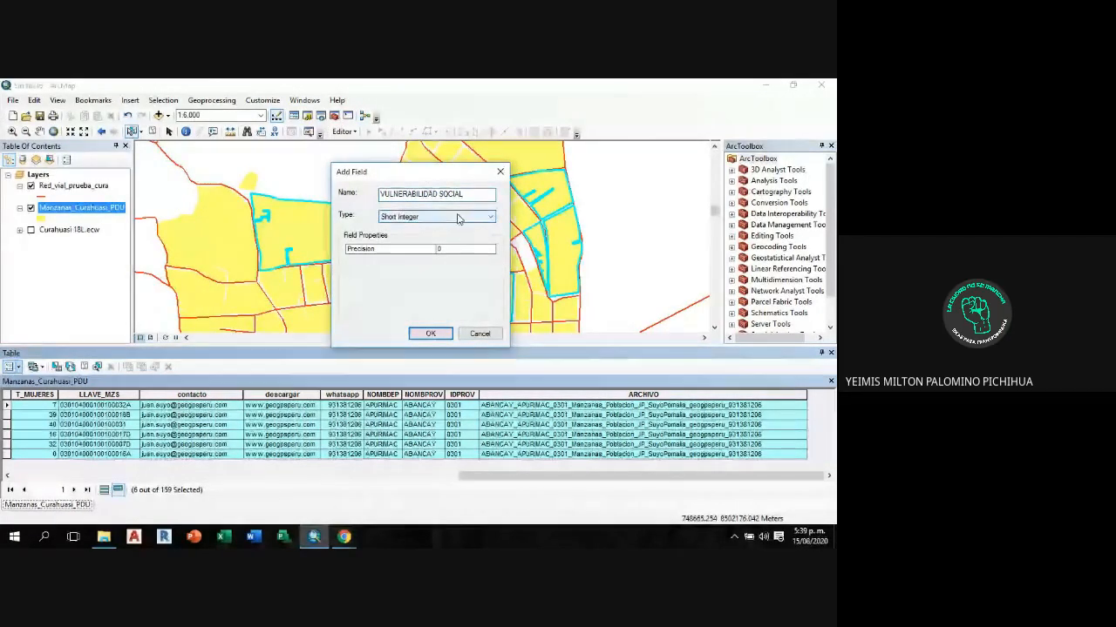
pyautogui.click(457, 218)
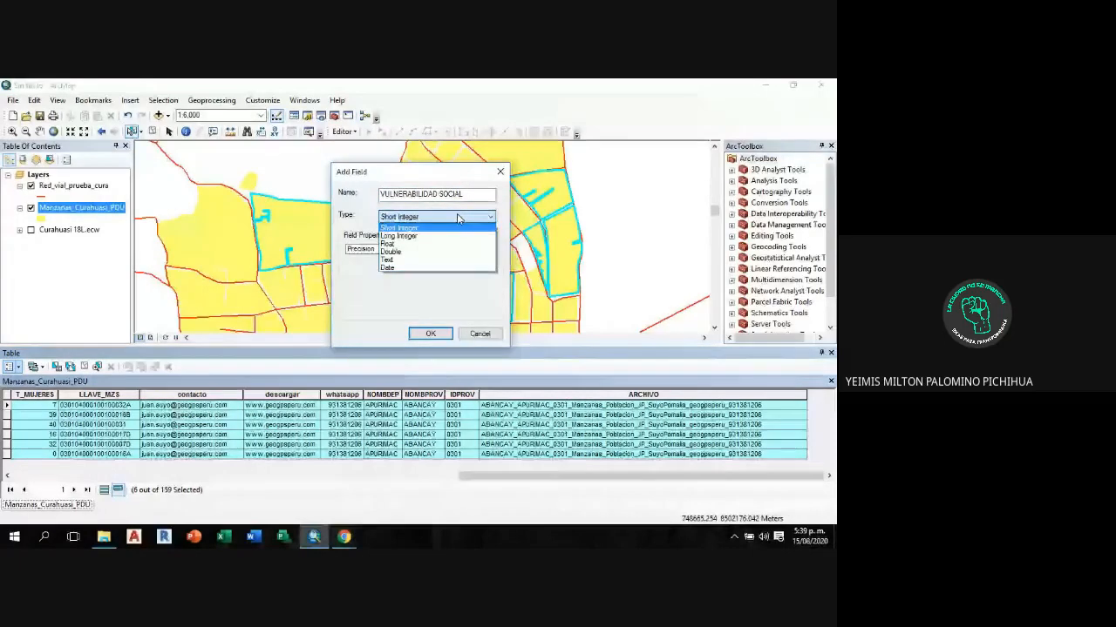
pyautogui.click(424, 261)
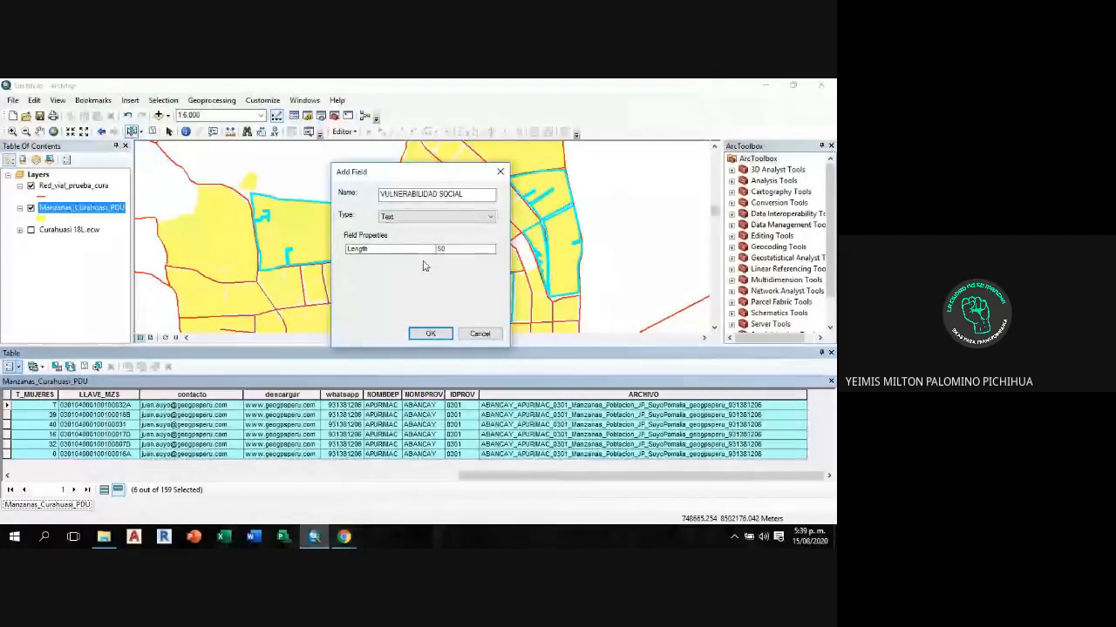
pyautogui.click(431, 335)
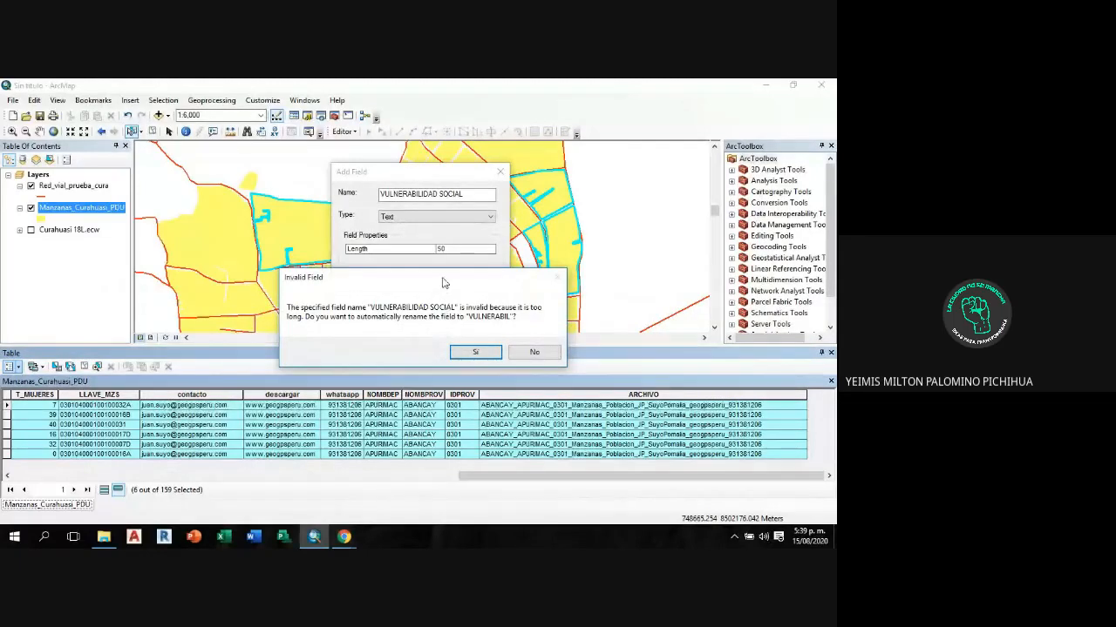
pyautogui.moveTo(443, 277); pyautogui.dragTo(436, 275)
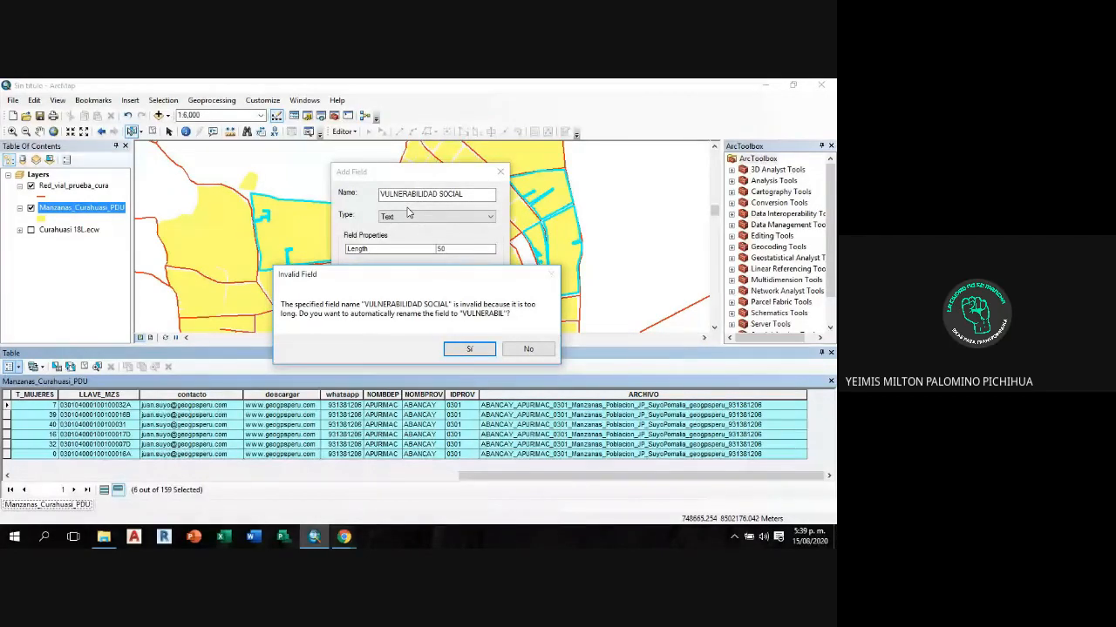
pyautogui.click(471, 349)
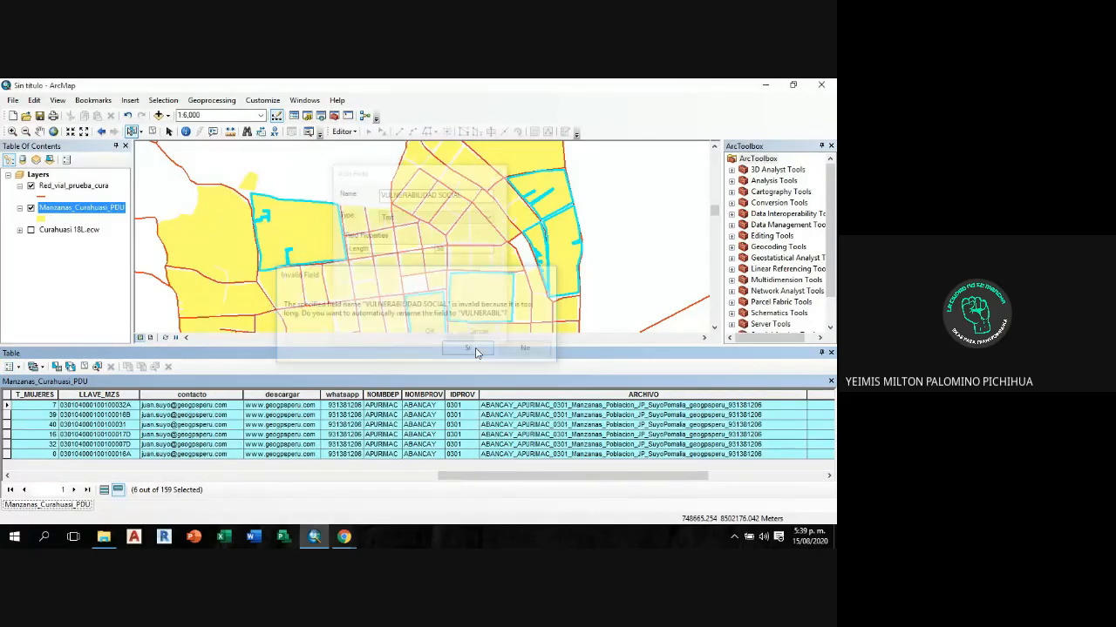
pyautogui.moveTo(626, 476); pyautogui.dragTo(784, 481)
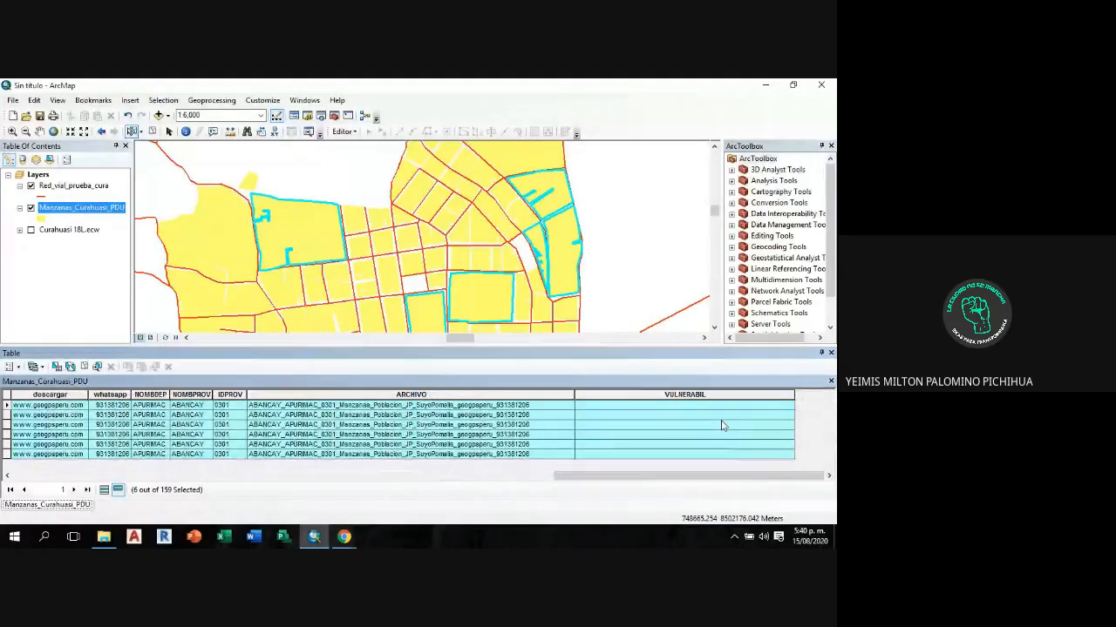
# Step: Replace the selection with the two northeastern blocks, the large northwestern block and the large central-eastern block
pyautogui.click(653, 238)
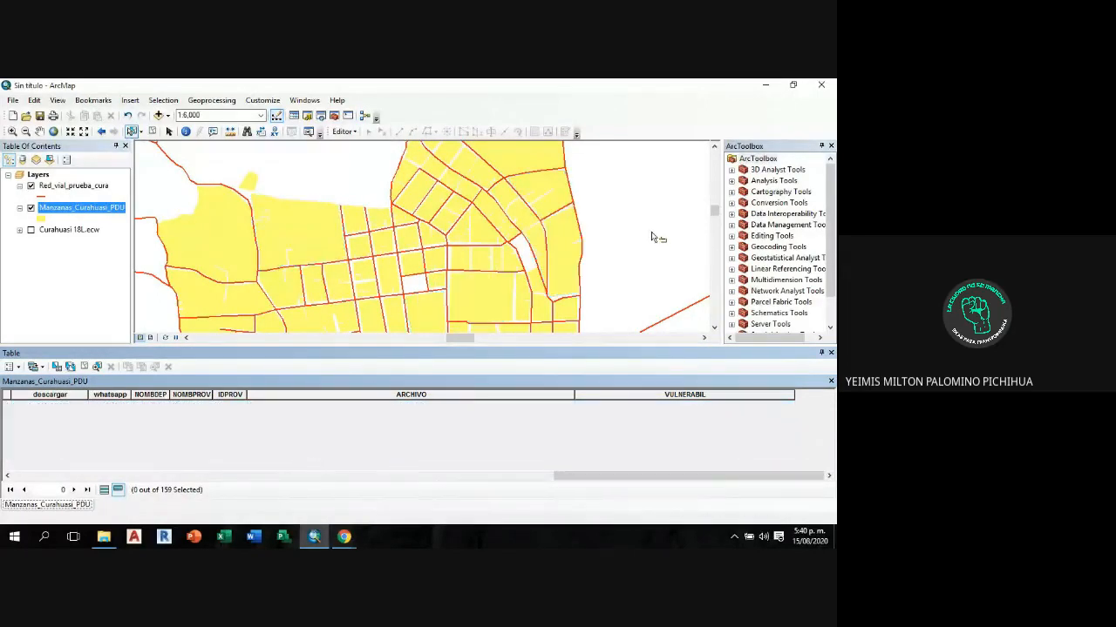
pyautogui.click(562, 195)
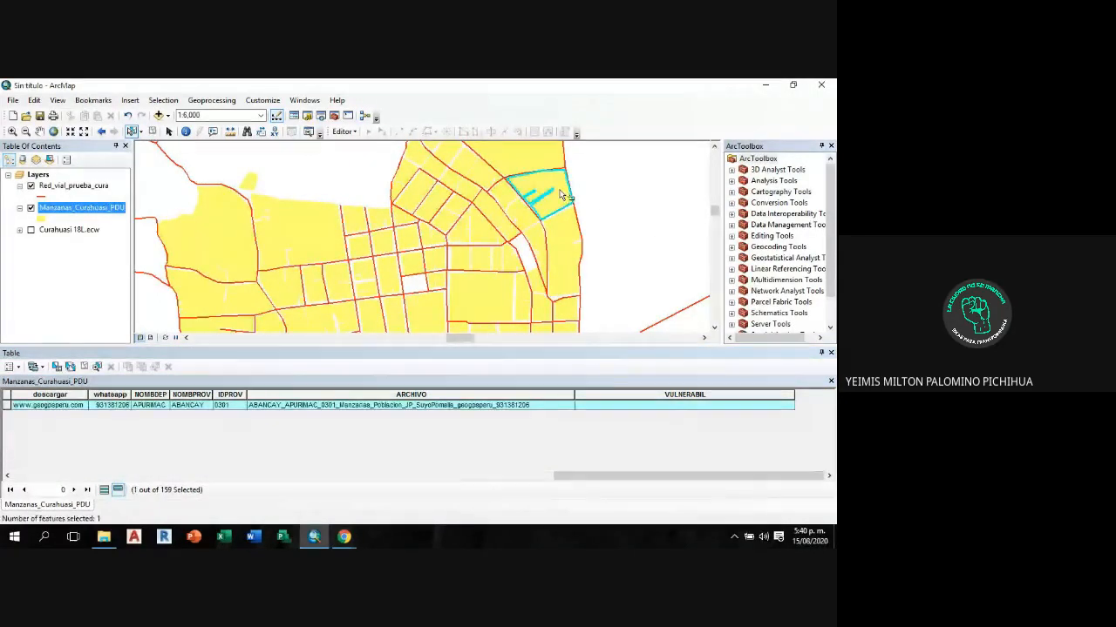
pyautogui.keyDown('shift'); pyautogui.click(524, 163); pyautogui.keyUp('shift')
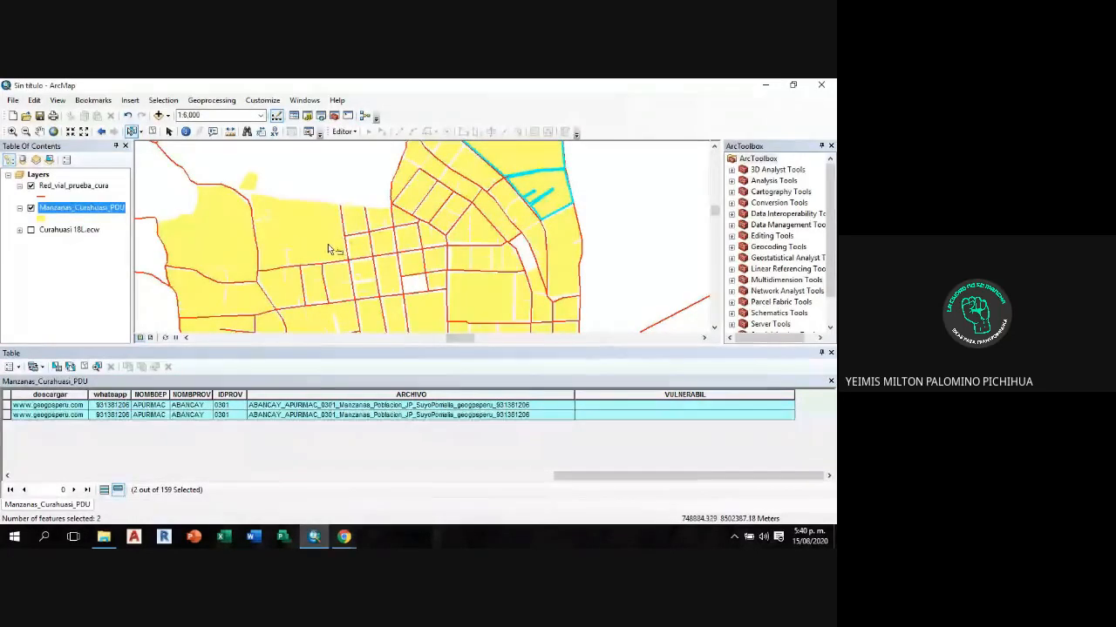
pyautogui.keyDown('shift'); pyautogui.click(336, 251); pyautogui.keyUp('shift')
pyautogui.keyDown('shift'); pyautogui.click(491, 300); pyautogui.keyUp('shift')
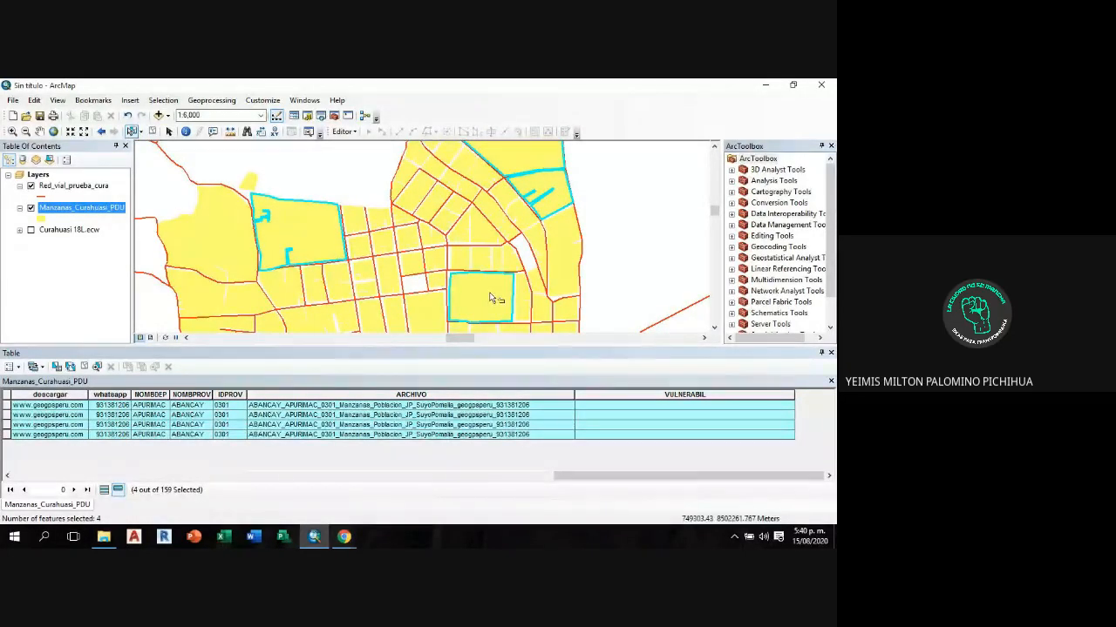
pyautogui.moveTo(618, 214); pyautogui.dragTo(608, 217)
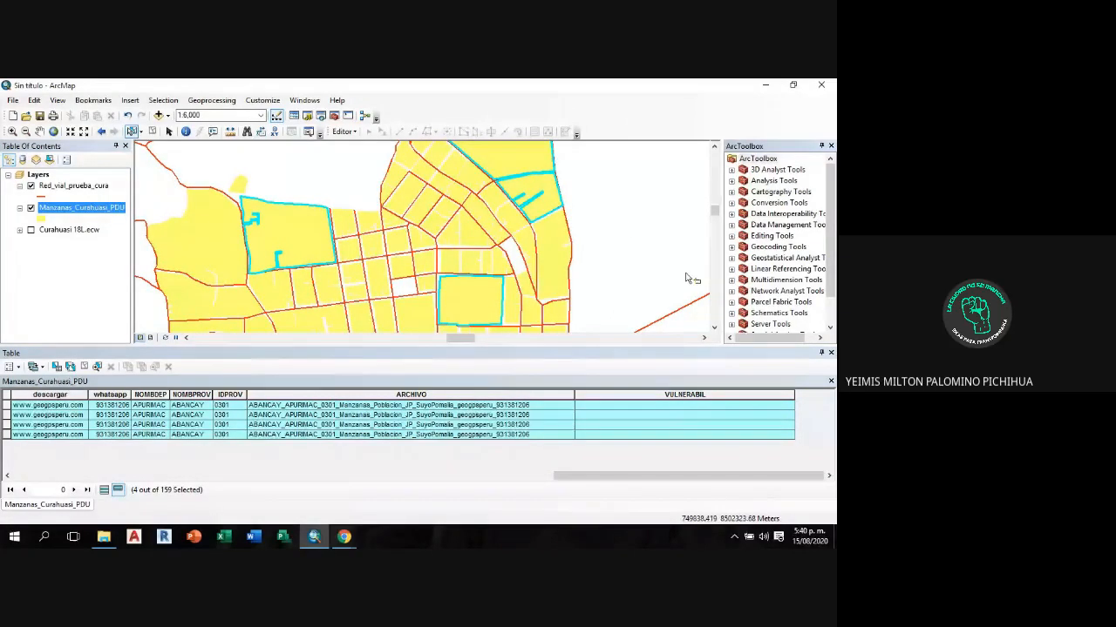
# Step: Start an edit session on the Manzanas_Curahuasi_PDU layer, continuing past the spatial reference warning
pyautogui.click(698, 407)
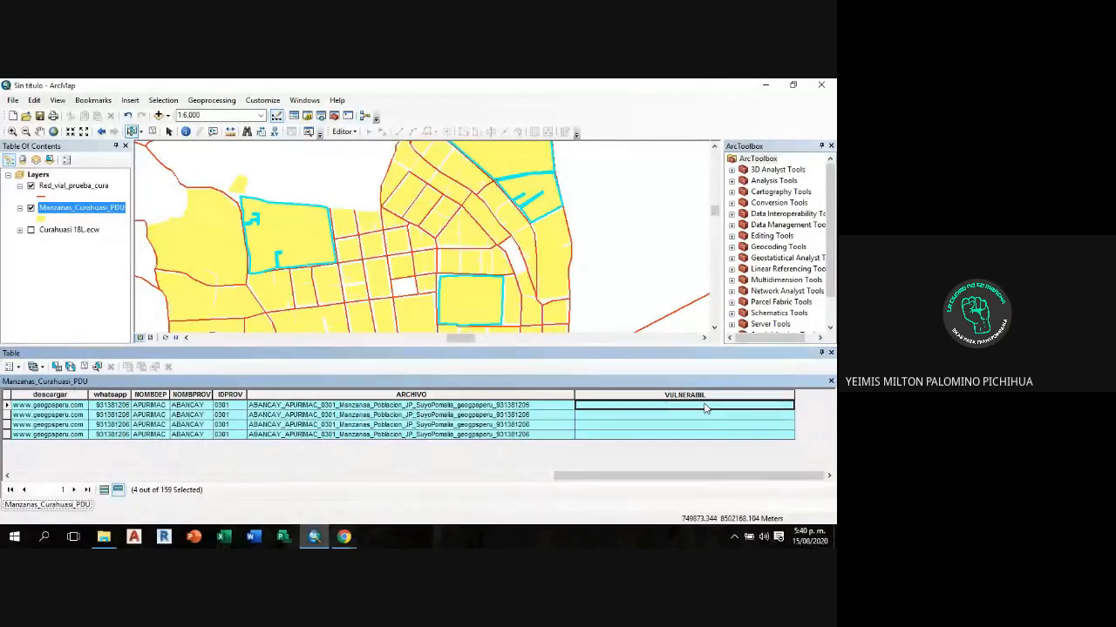
pyautogui.click(355, 134)
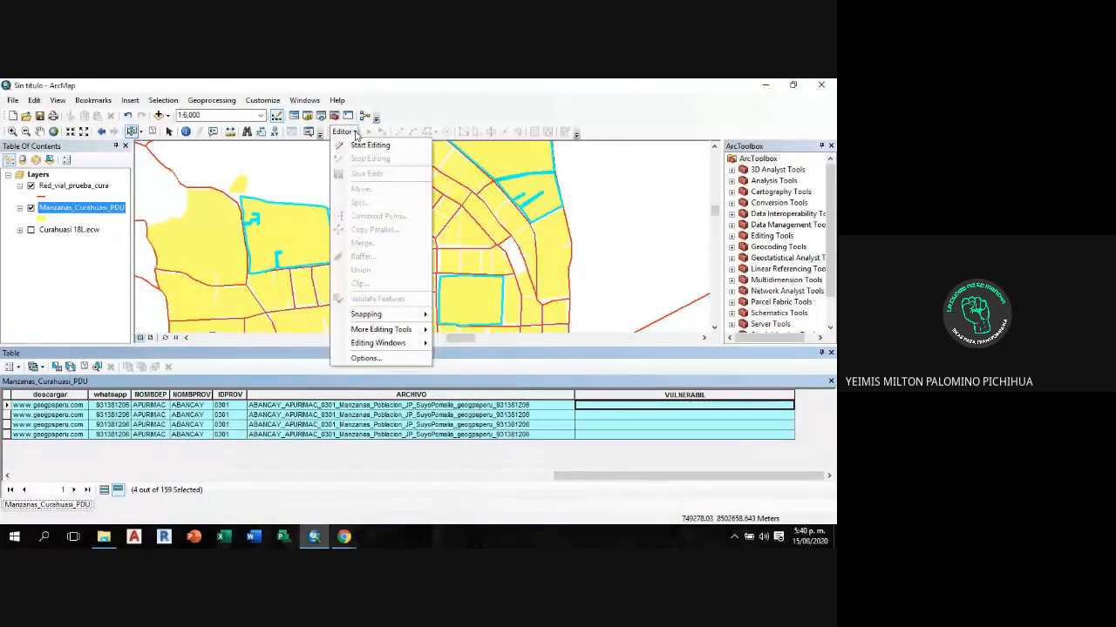
pyautogui.click(355, 134)
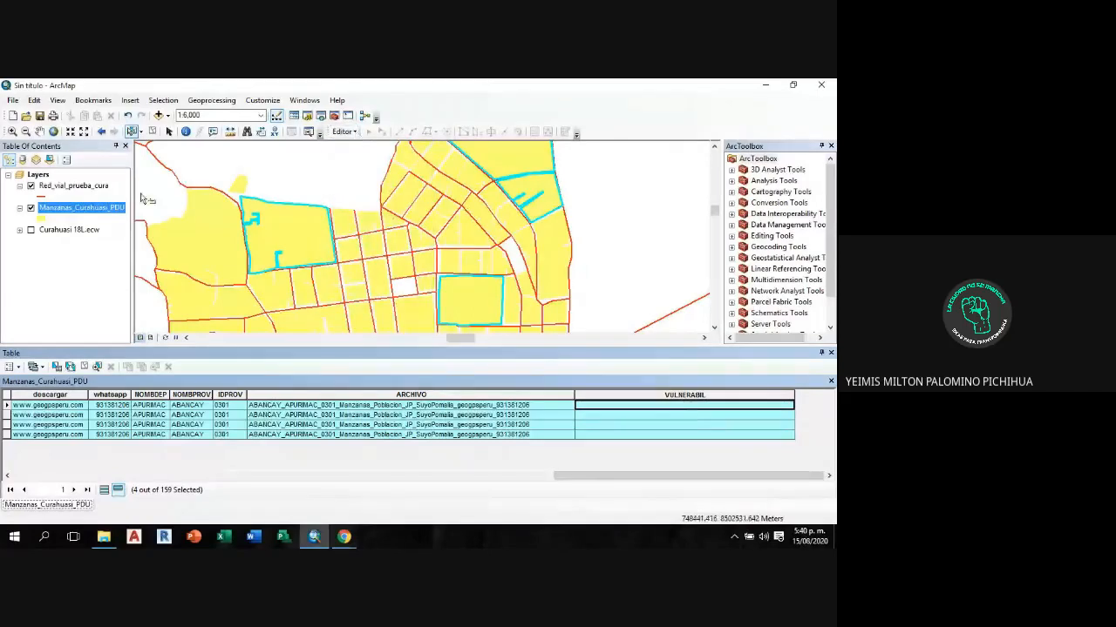
pyautogui.rightClick(84, 212)
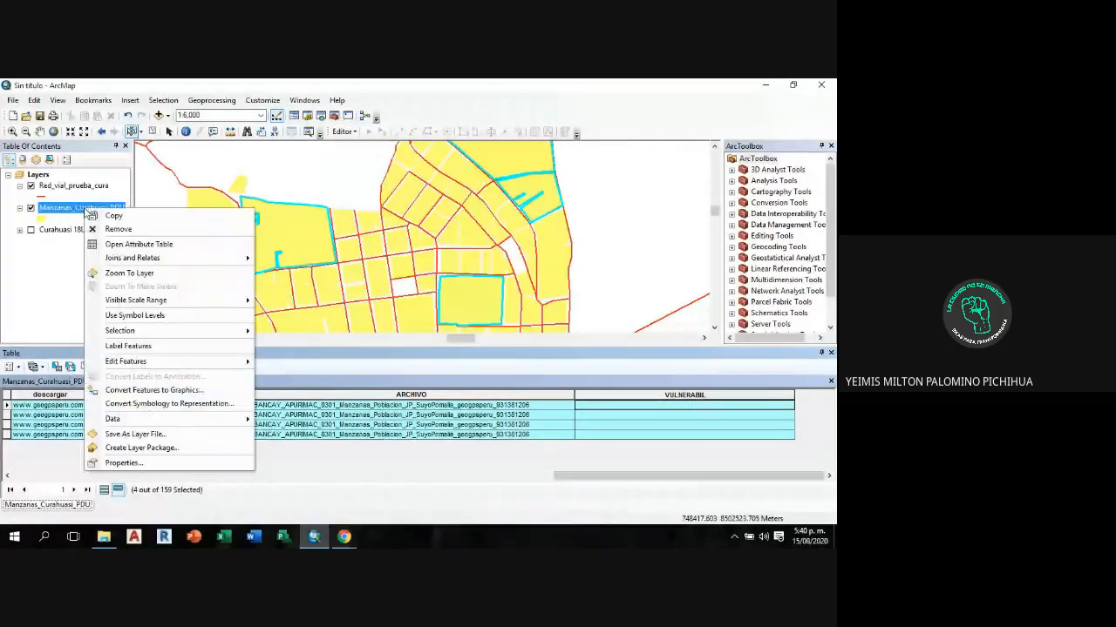
pyautogui.moveTo(145, 366)
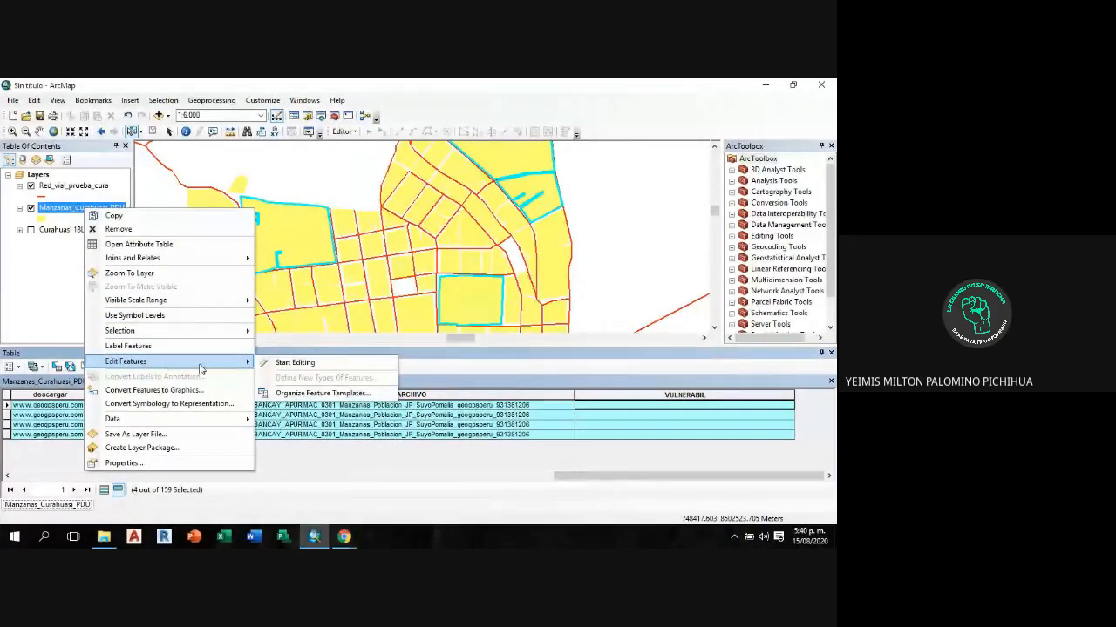
pyautogui.click(324, 364)
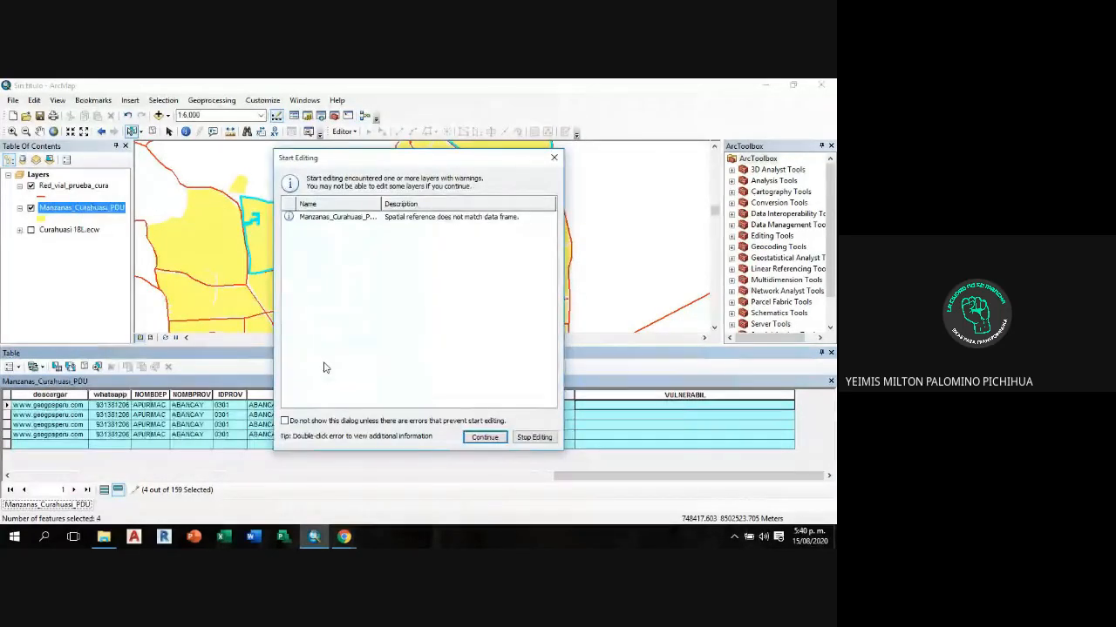
pyautogui.click(483, 438)
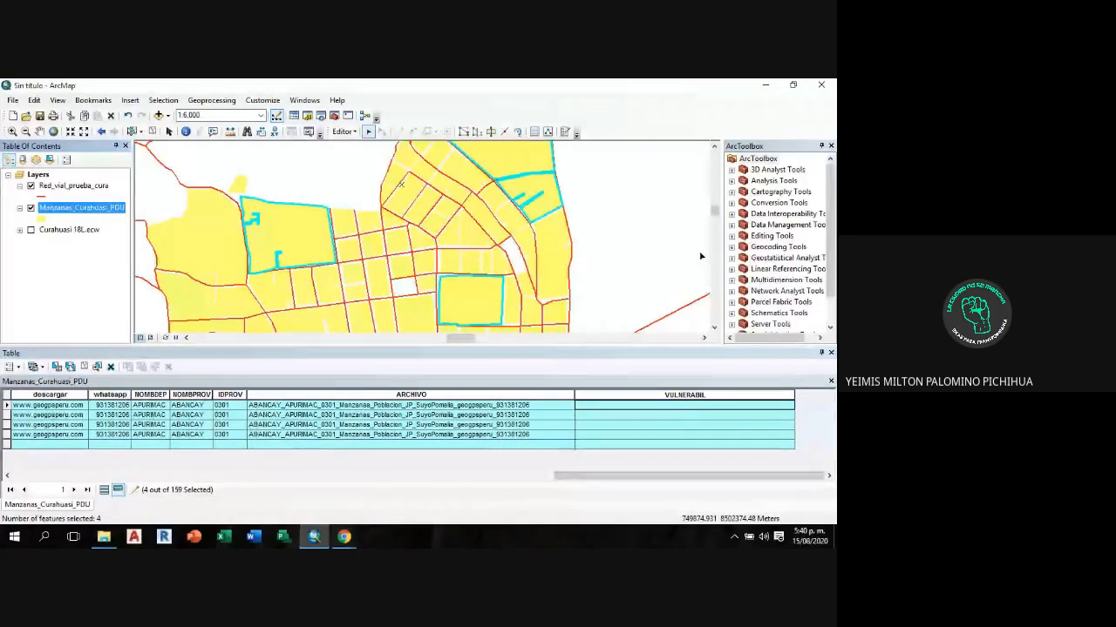
# Step: Select the long block on the eastern edge and set its VULNERABIL value to ALTA
pyautogui.click(559, 261)
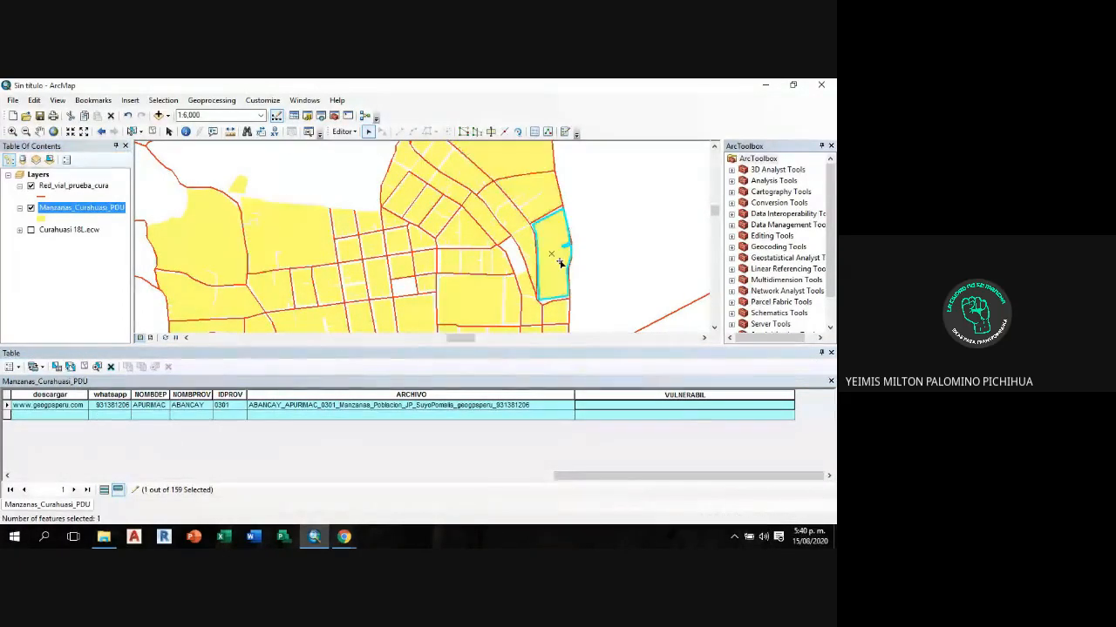
pyautogui.click(676, 406)
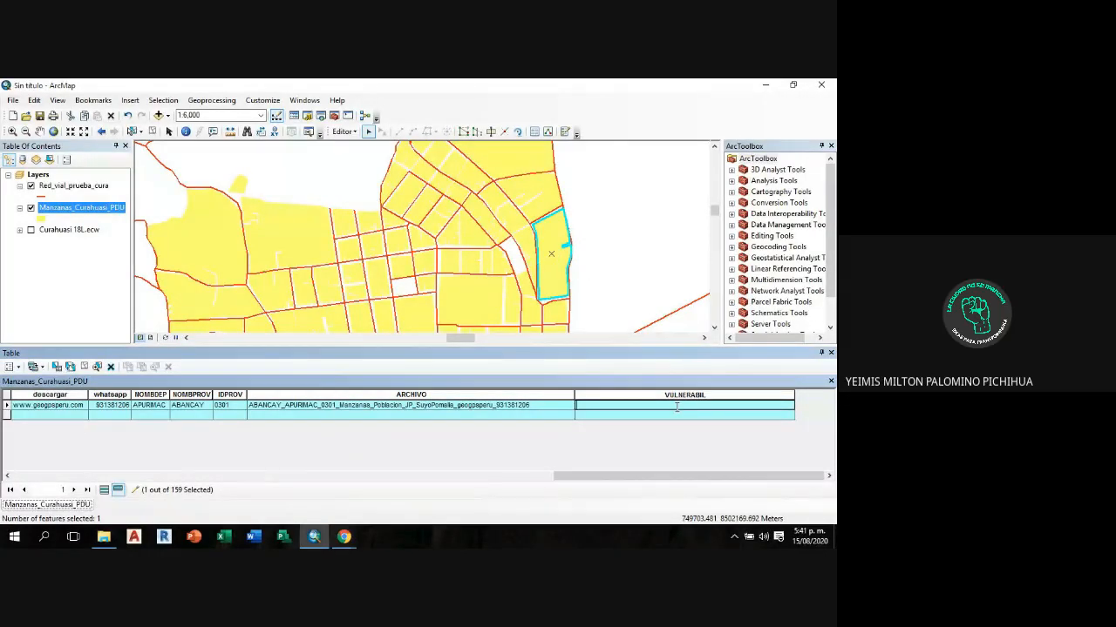
pyautogui.write('ALTA')
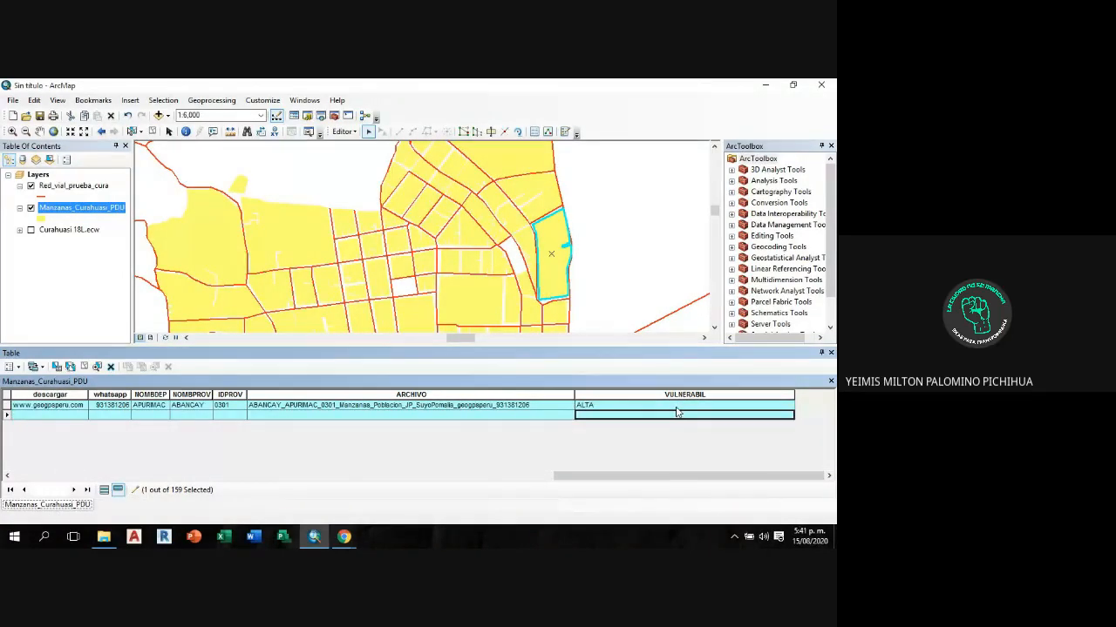
# Step: Select the two large adjoining northwestern blocks and set VULNERABIL to BAJA for both records
pyautogui.click(301, 248)
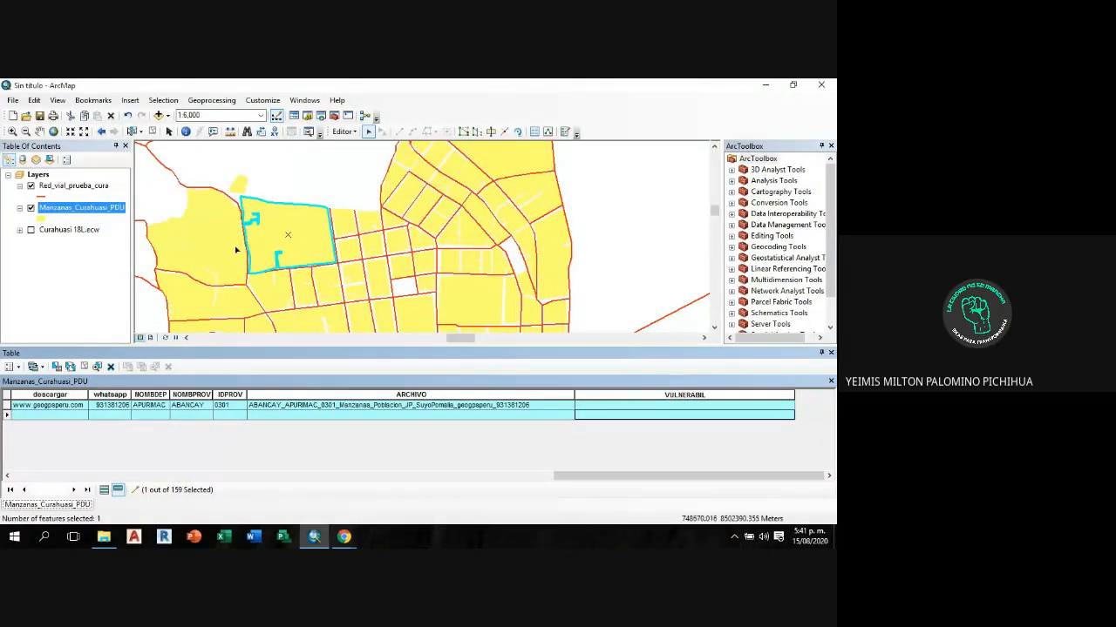
pyautogui.keyDown('shift'); pyautogui.click(231, 250); pyautogui.keyUp('shift')
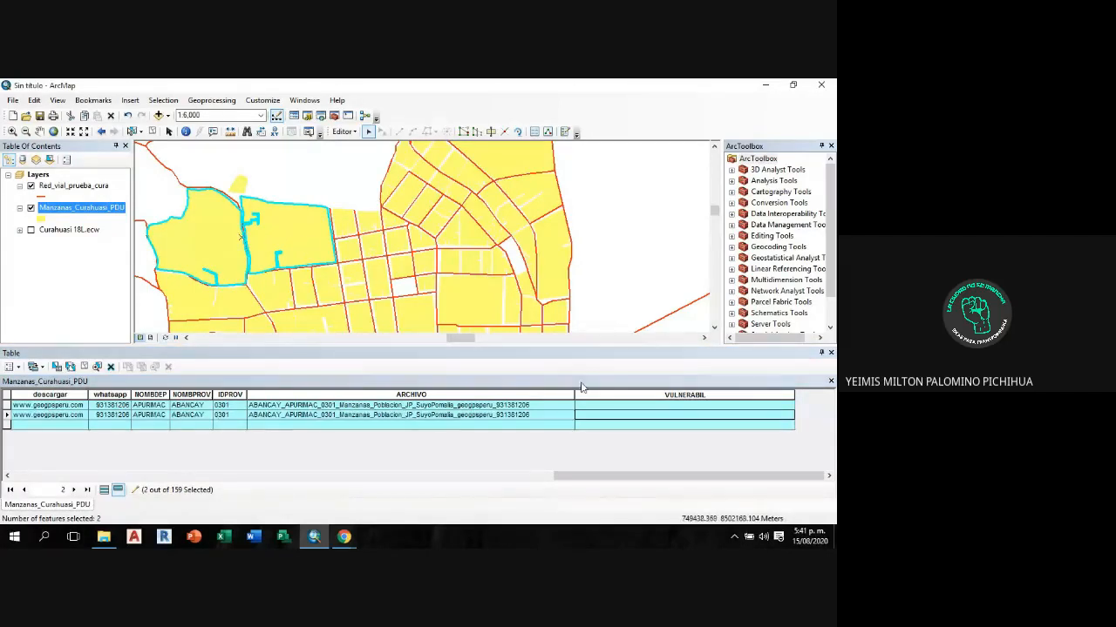
pyautogui.click(635, 405)
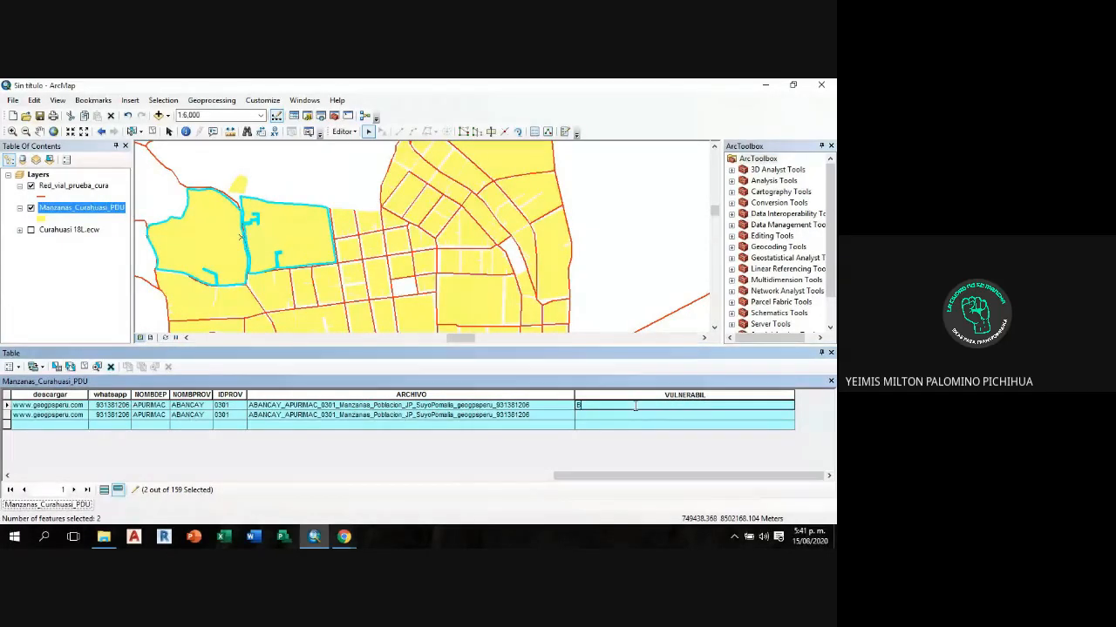
pyautogui.click(625, 416)
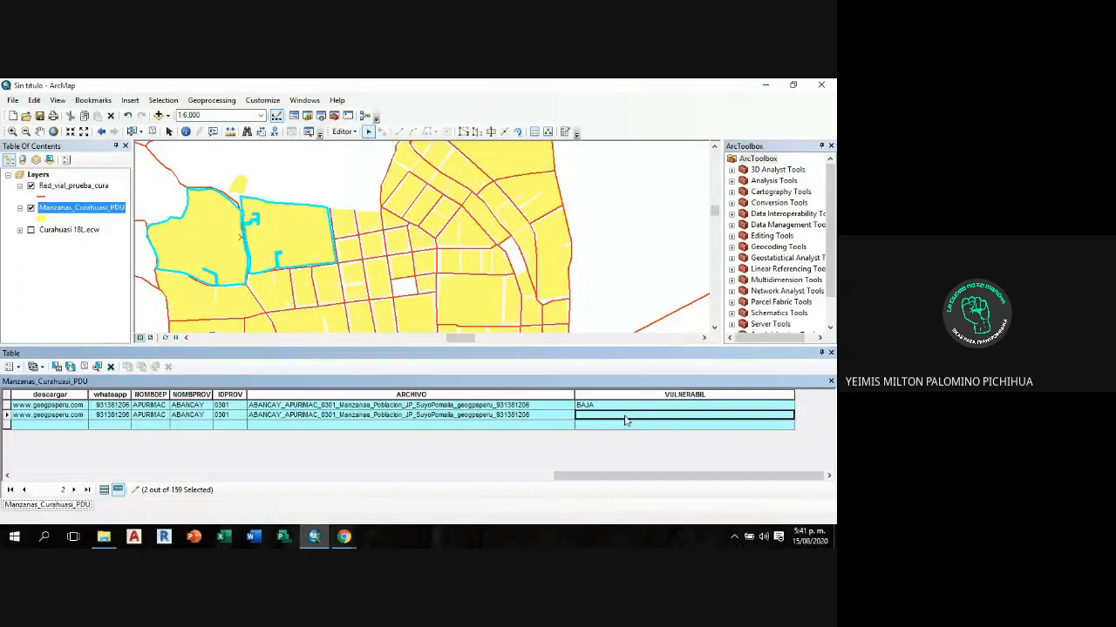
pyautogui.write('BAJA')
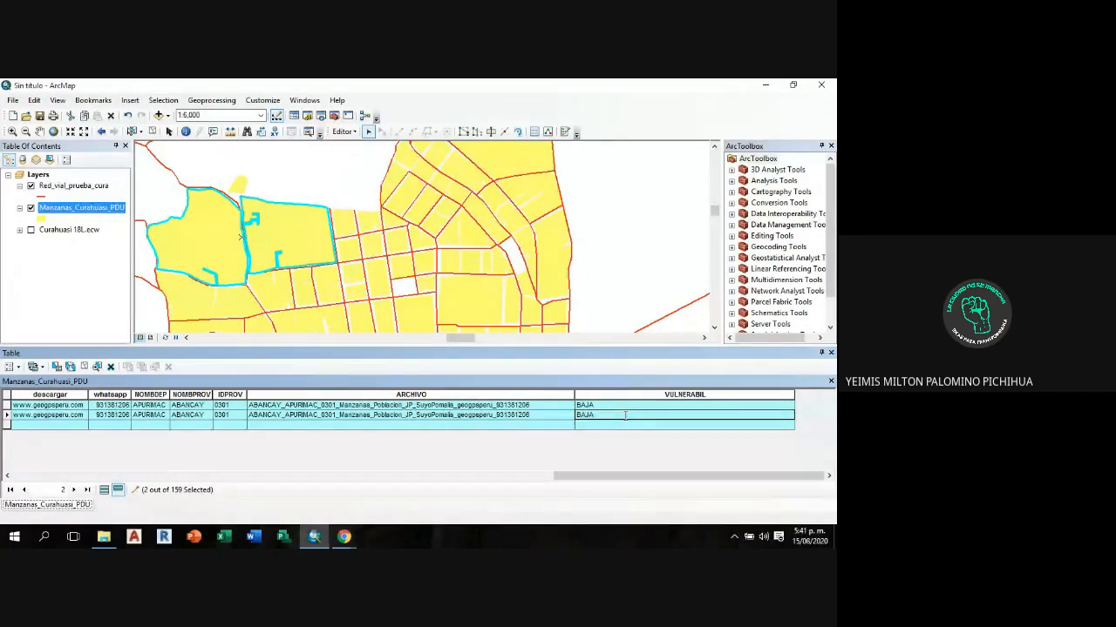
# Step: Select the small central block just north of the white gap and set its VULNERABIL value to MUY ALTA
pyautogui.click(403, 268)
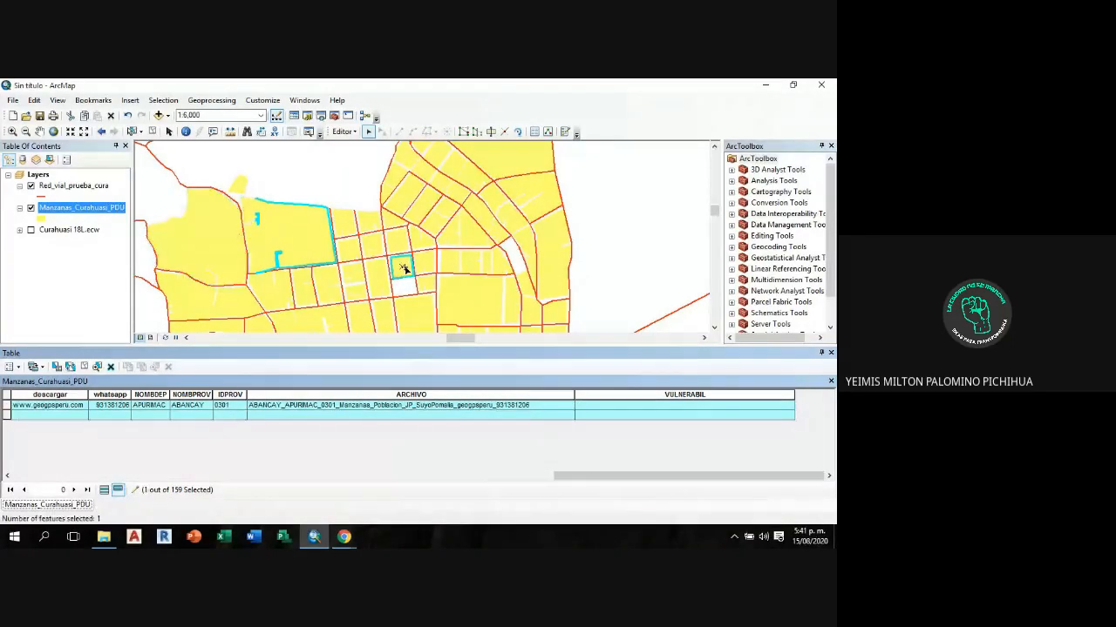
pyautogui.click(653, 406)
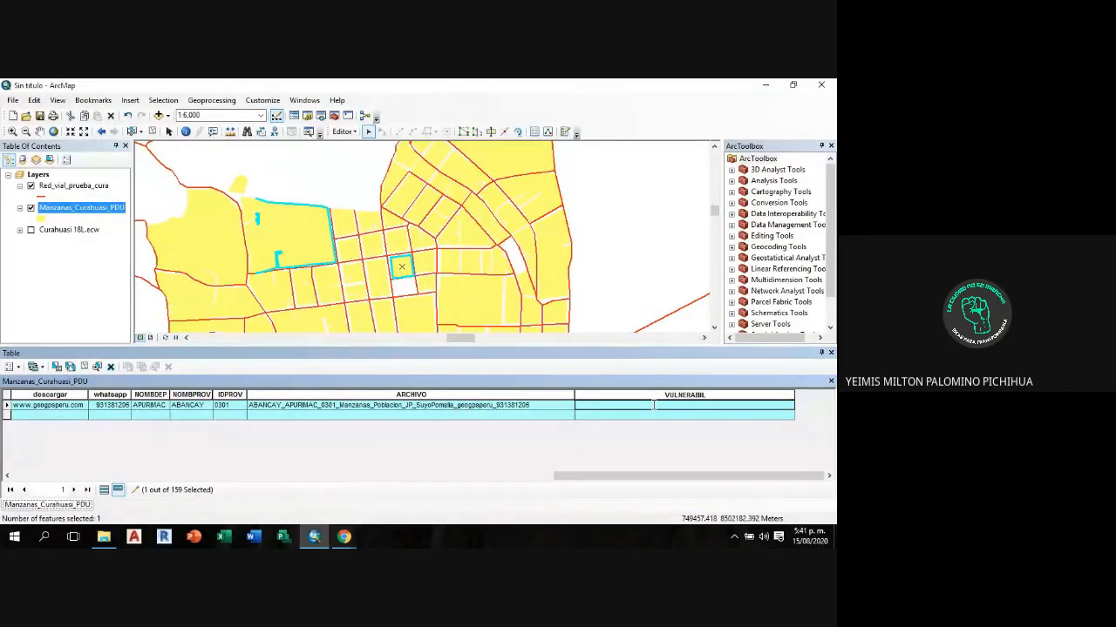
pyautogui.write('MUY ALTA')
# Step: Select the large square eastern block, two western blocks and one south-central block, and set VULNERABIL to MEDIA for the three unclassified records
pyautogui.click(479, 305)
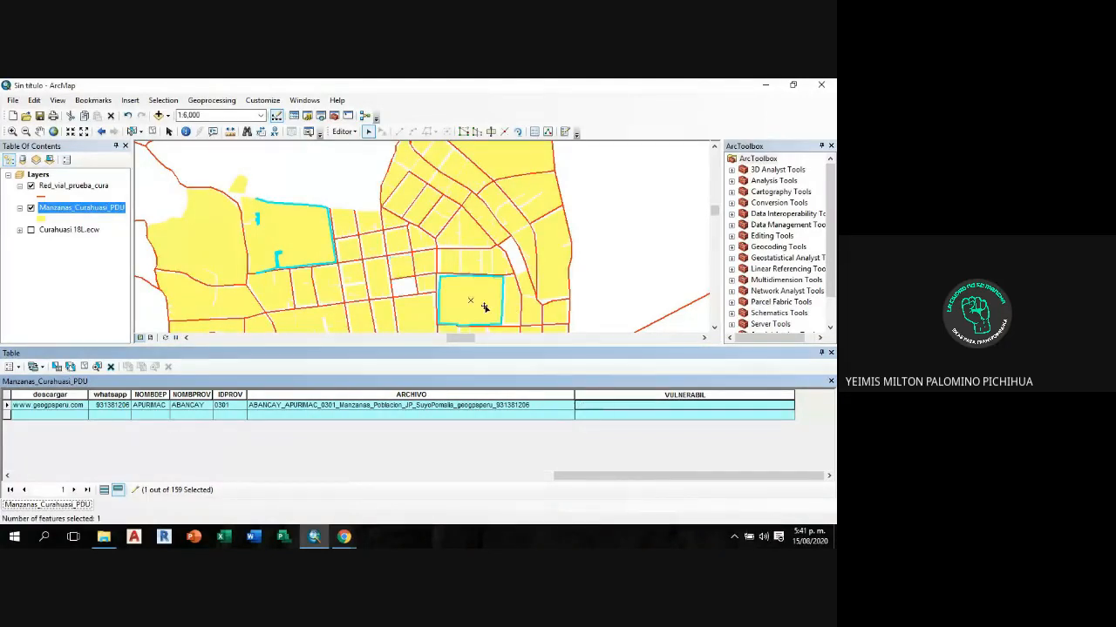
pyautogui.keyDown('shift'); pyautogui.click(209, 310); pyautogui.keyUp('shift')
pyautogui.keyDown('shift'); pyautogui.click(209, 252); pyautogui.keyUp('shift')
pyautogui.keyDown('shift'); pyautogui.click(365, 319); pyautogui.keyUp('shift')
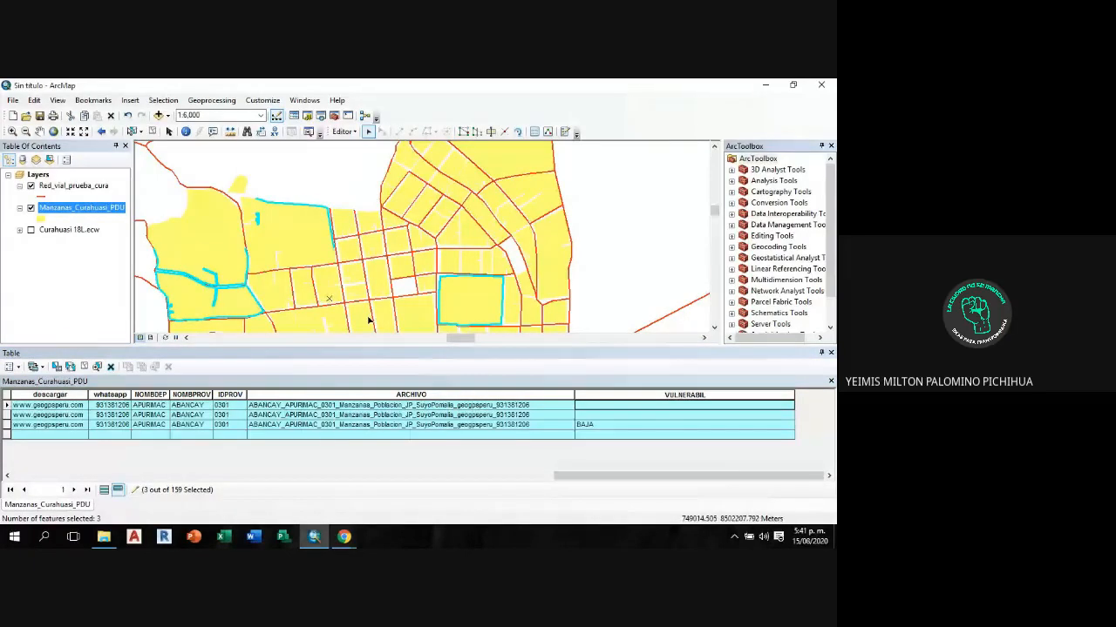
pyautogui.click(600, 405)
pyautogui.write('MEDIA')
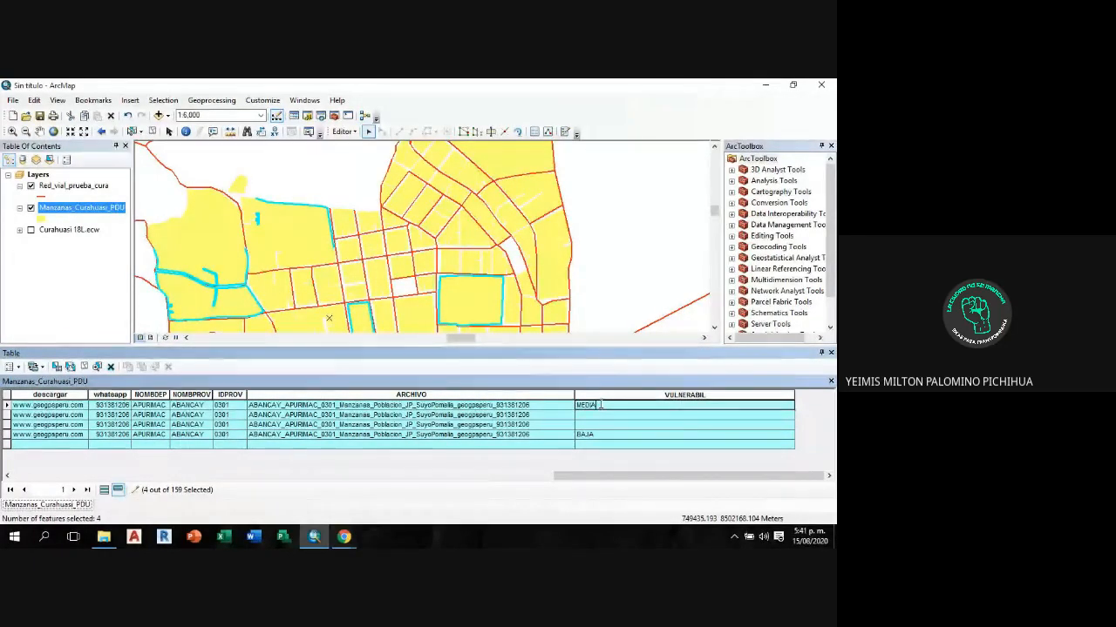
pyautogui.press('Return')
pyautogui.write('MED')
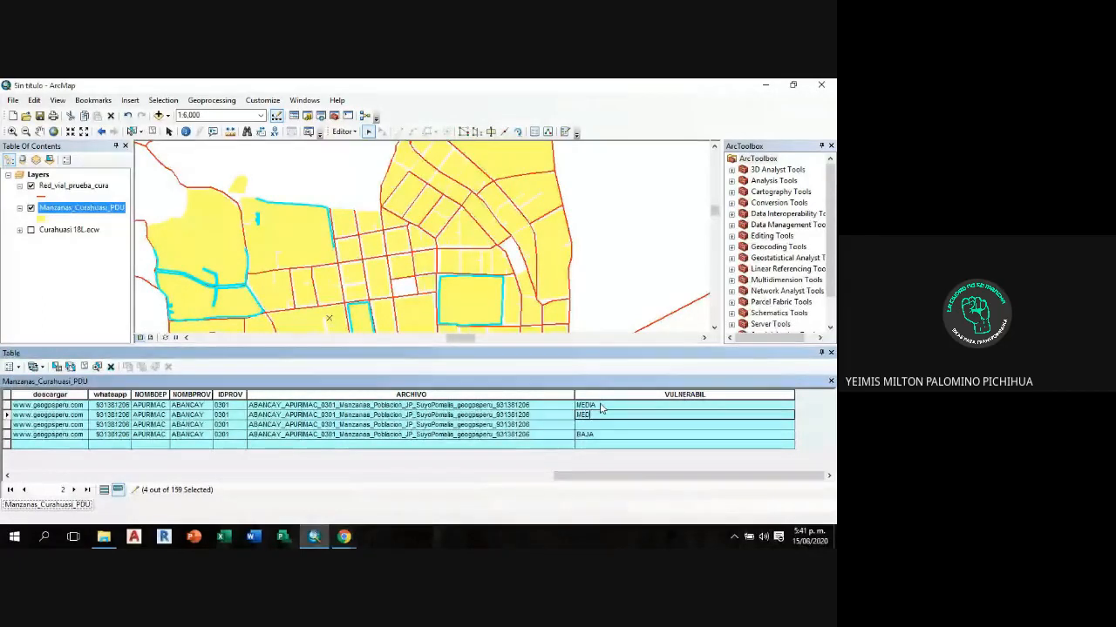
pyautogui.write('IA')
pyautogui.press('Return')
pyautogui.write('MED')
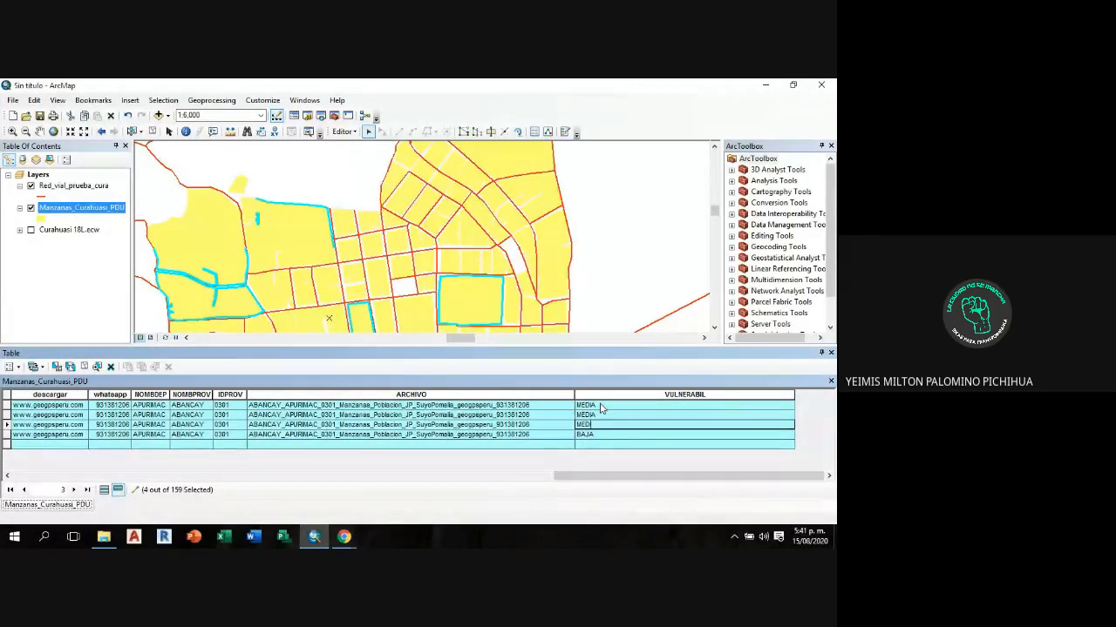
pyautogui.write('IA')
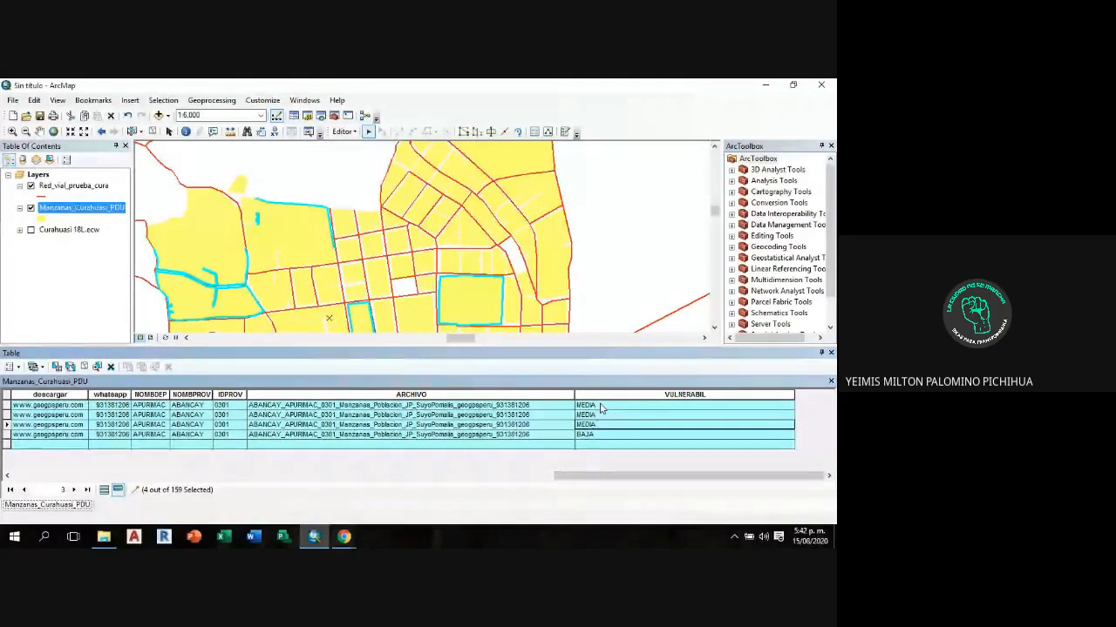
pyautogui.press('Return')
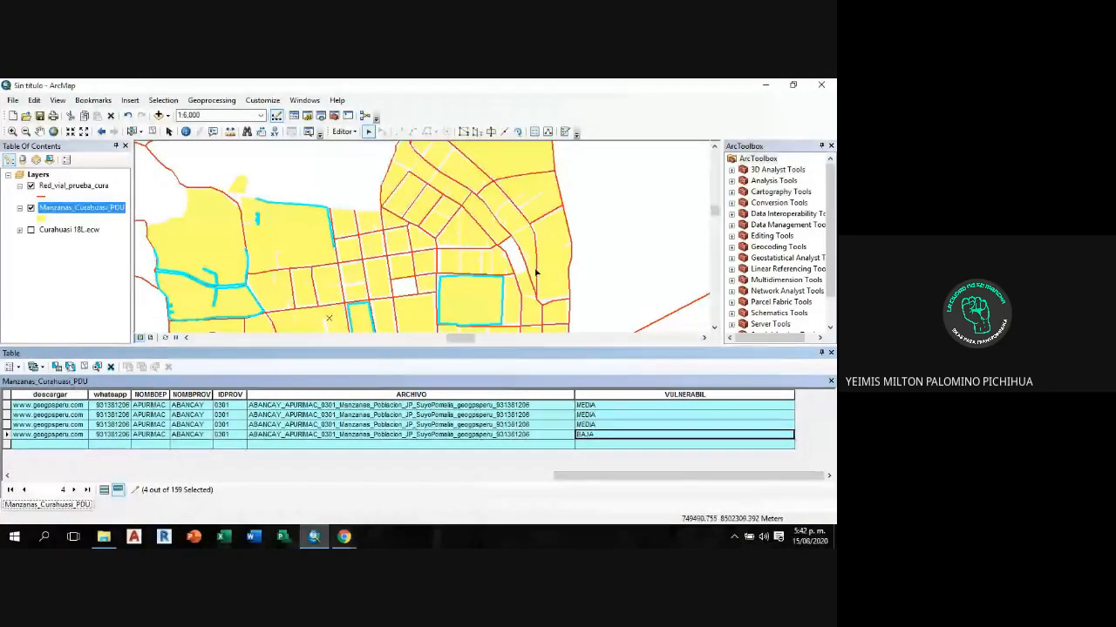
# Step: Save the edits to the block layer and end the edit session
pyautogui.click(355, 135)
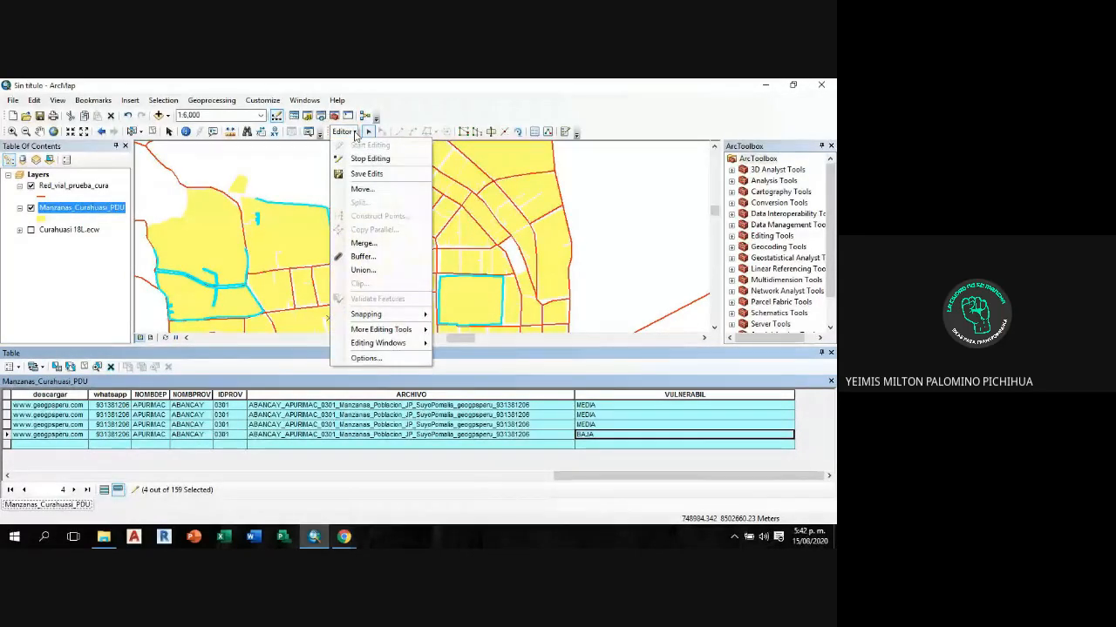
pyautogui.click(391, 178)
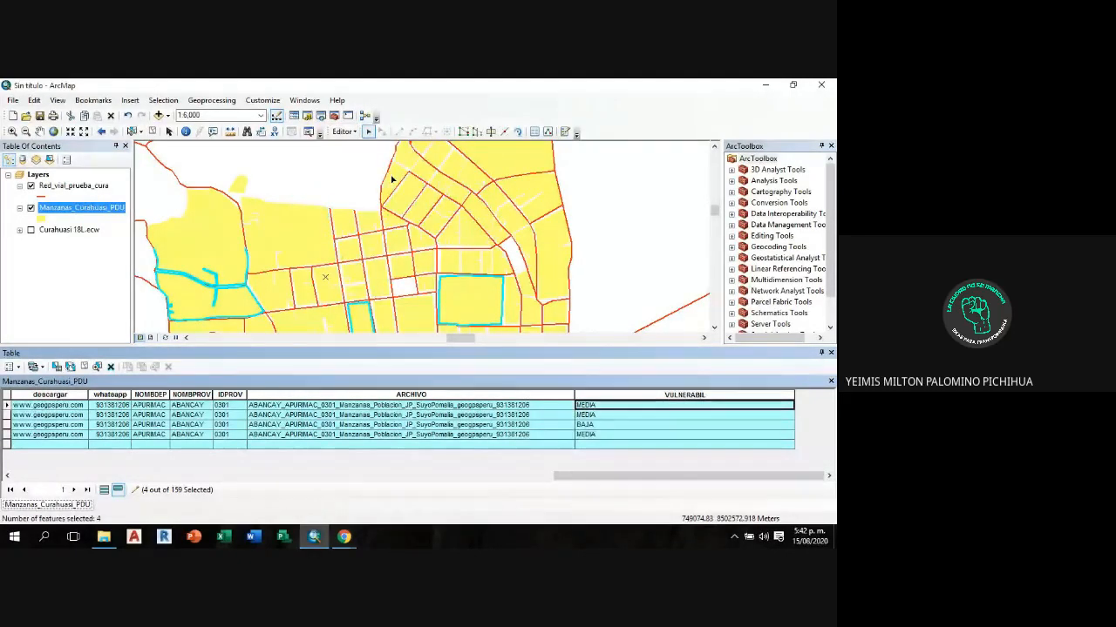
pyautogui.click(347, 133)
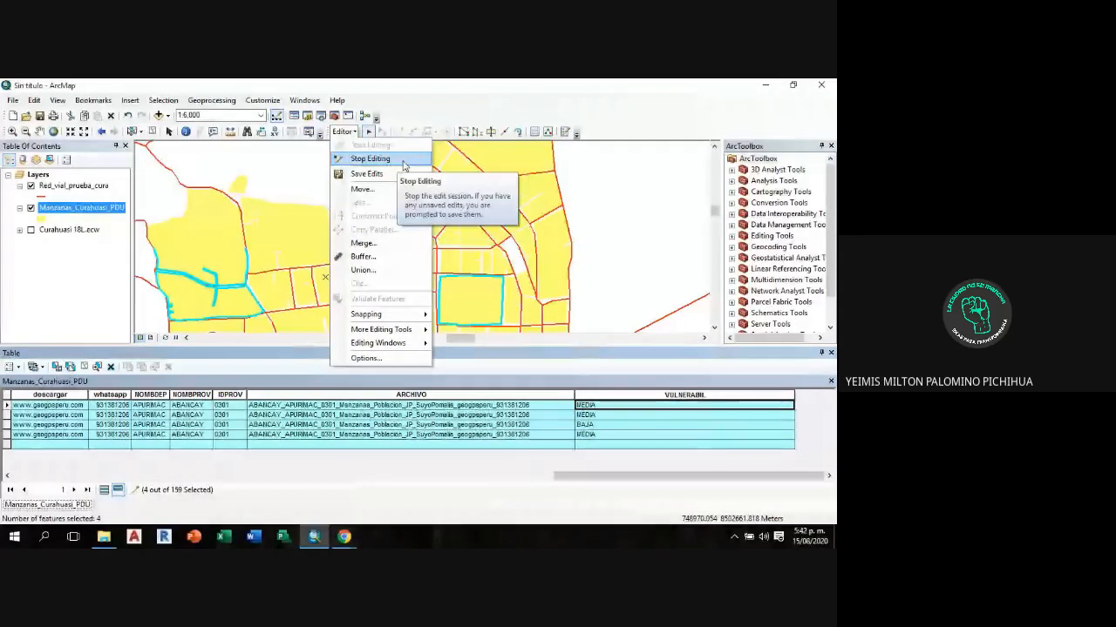
pyautogui.click(323, 162)
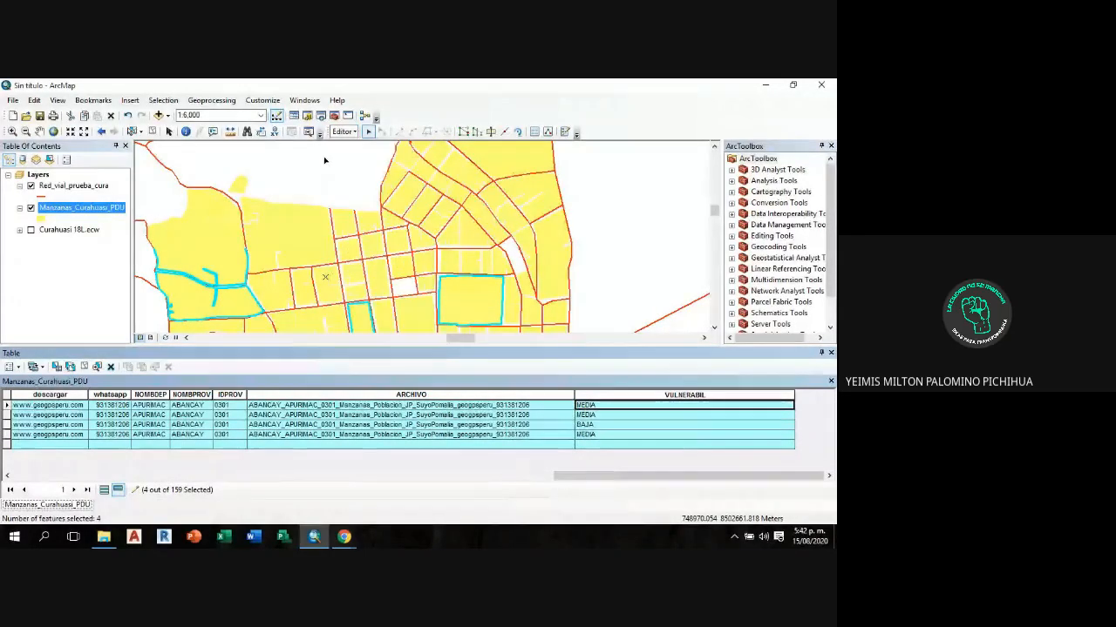
pyautogui.click(349, 134)
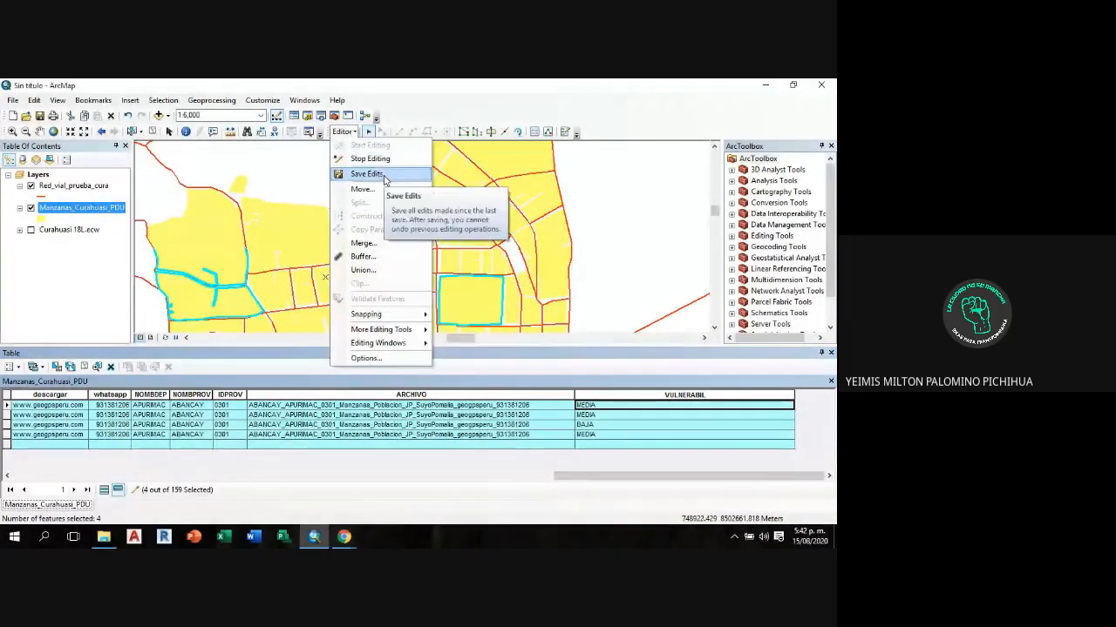
pyautogui.click(364, 174)
pyautogui.click(350, 133)
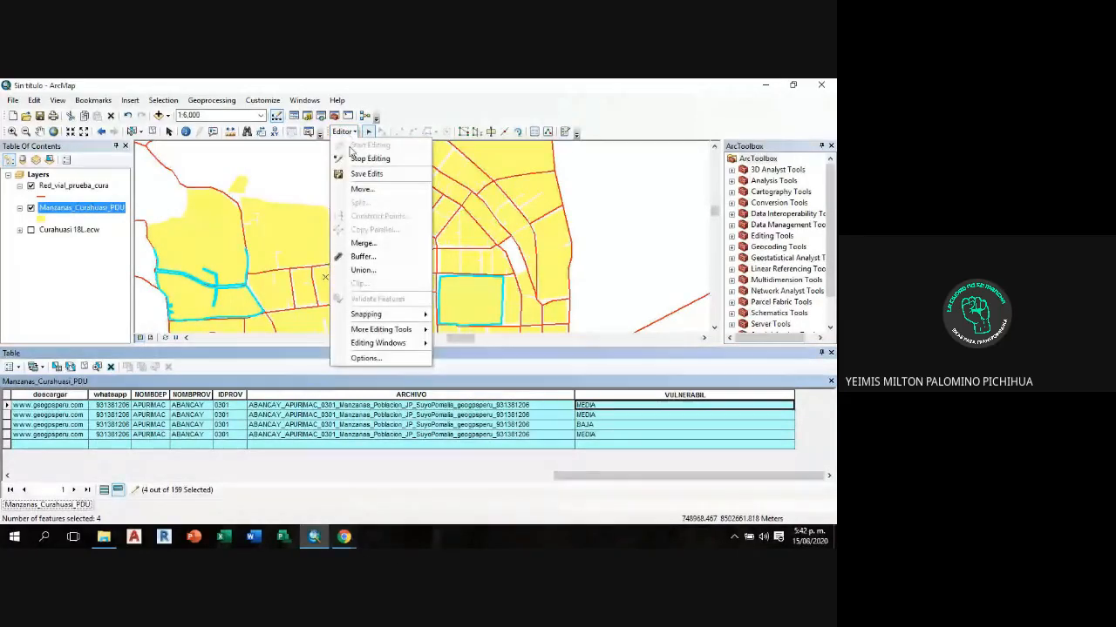
pyautogui.click(373, 157)
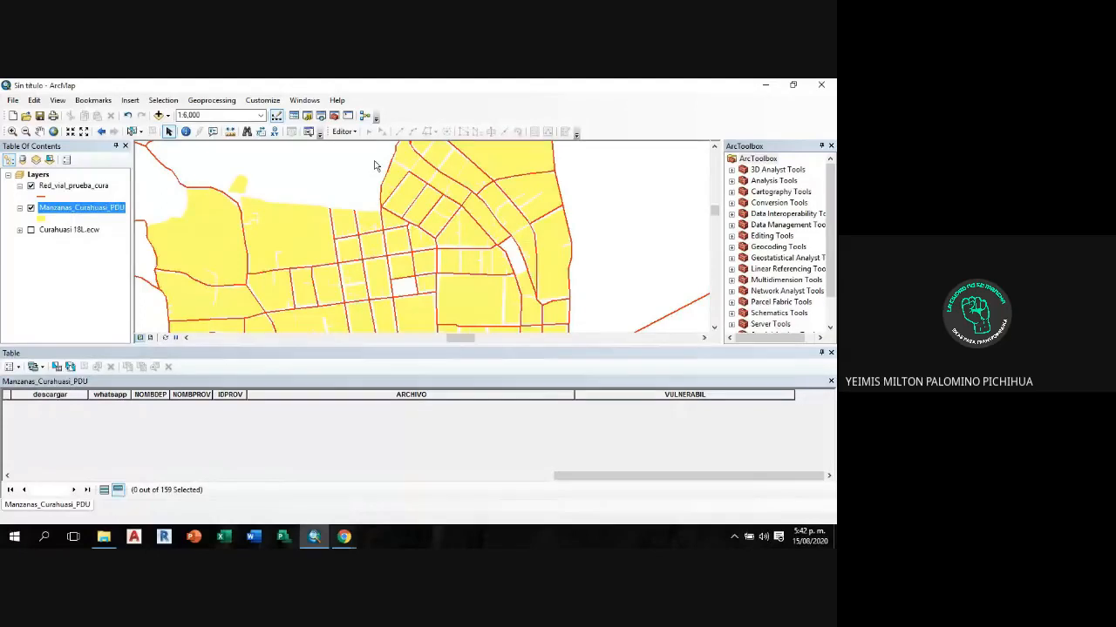
# Step: Show all records in the Manzanas_Curahuasi_PDU attribute table and close the table
pyautogui.click(103, 490)
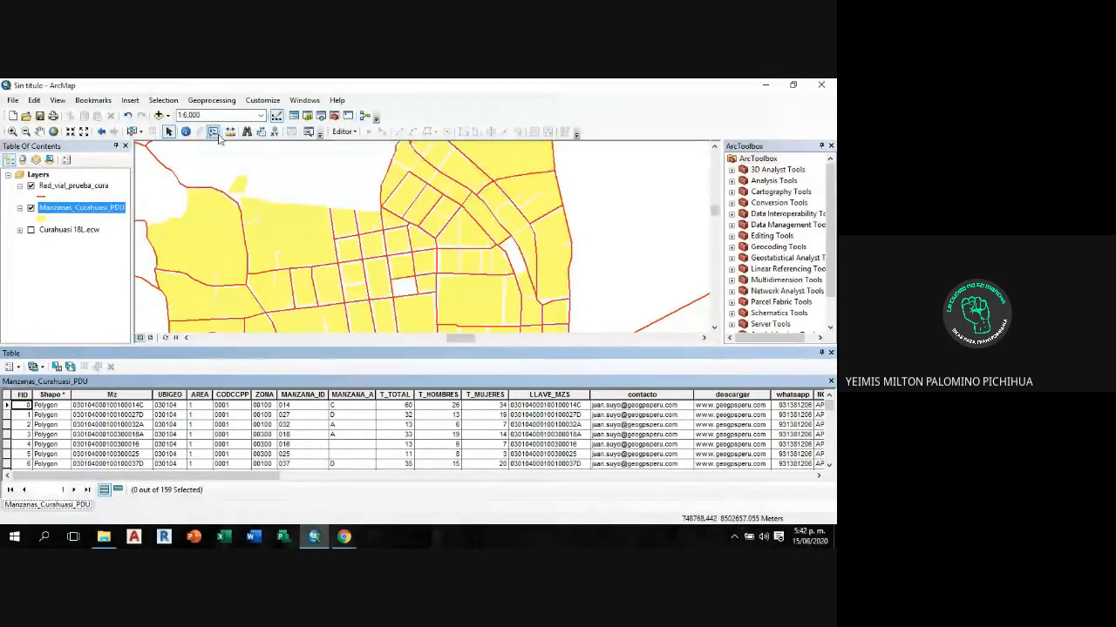
pyautogui.click(158, 115)
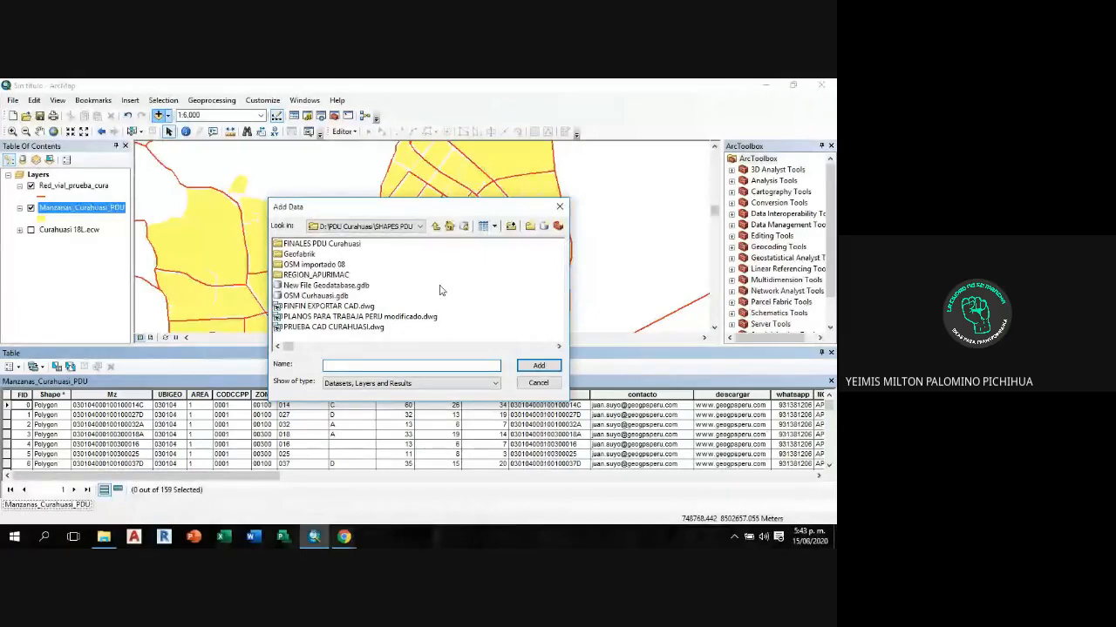
pyautogui.press('Escape')
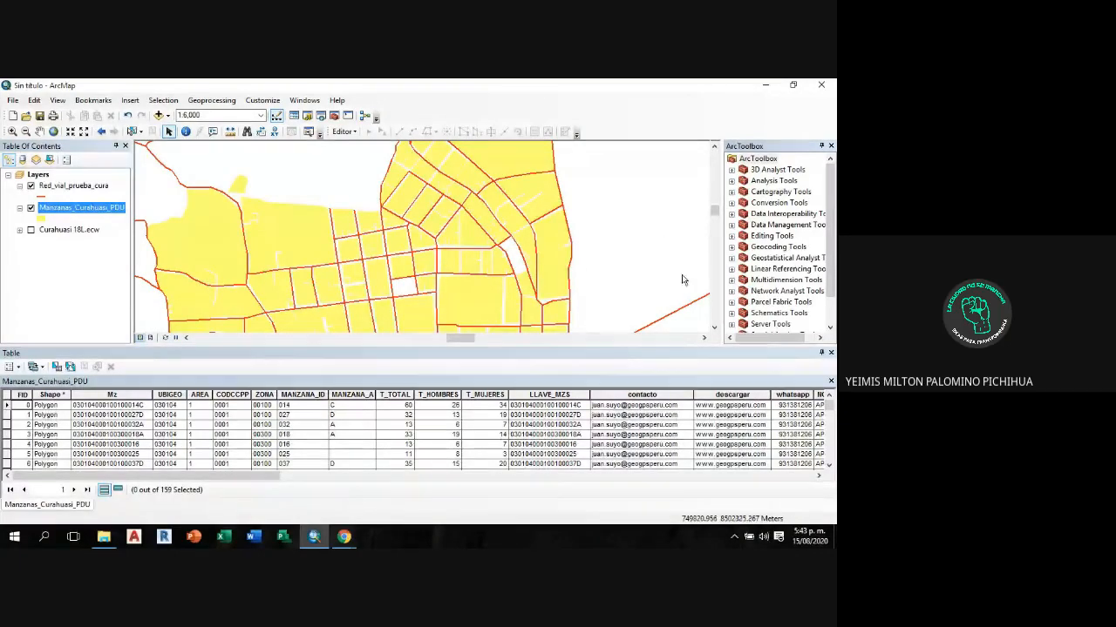
pyautogui.click(831, 353)
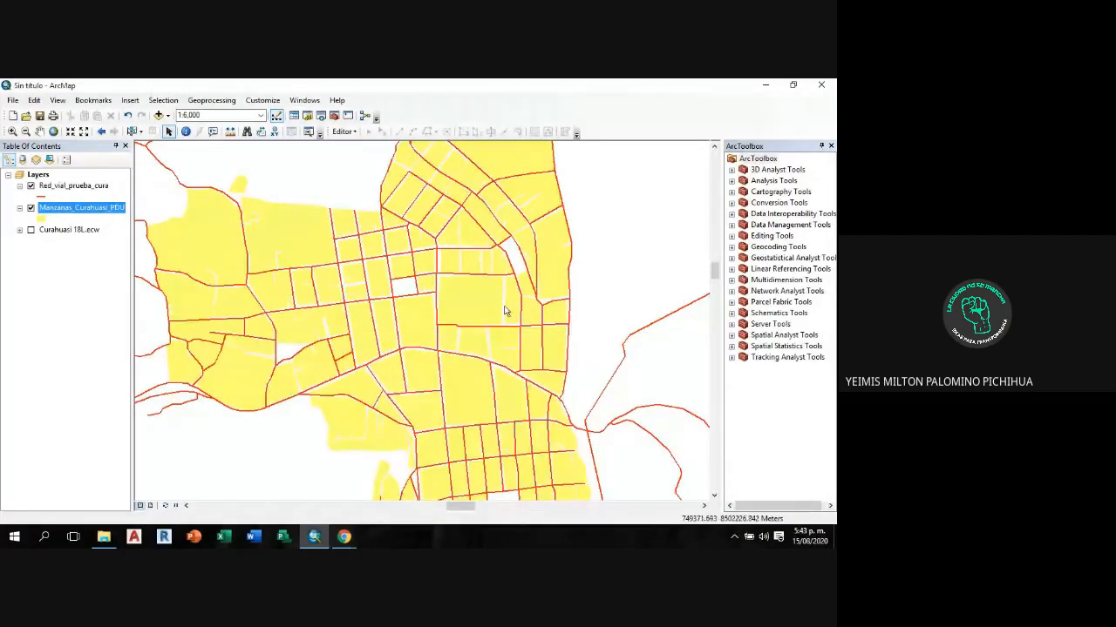
# Step: Hide the Manzanas_Curahuasi_PDU layer on the map
pyautogui.scroll(2, 496, 261)
pyautogui.scroll(-1, 505, 248)
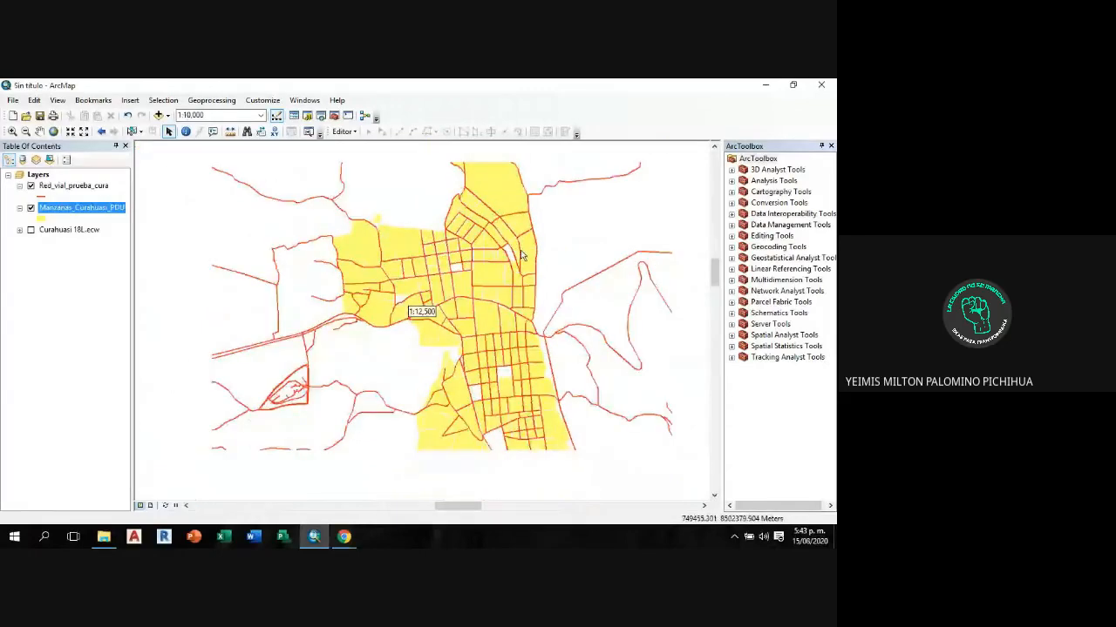
pyautogui.scroll(1, 558, 234)
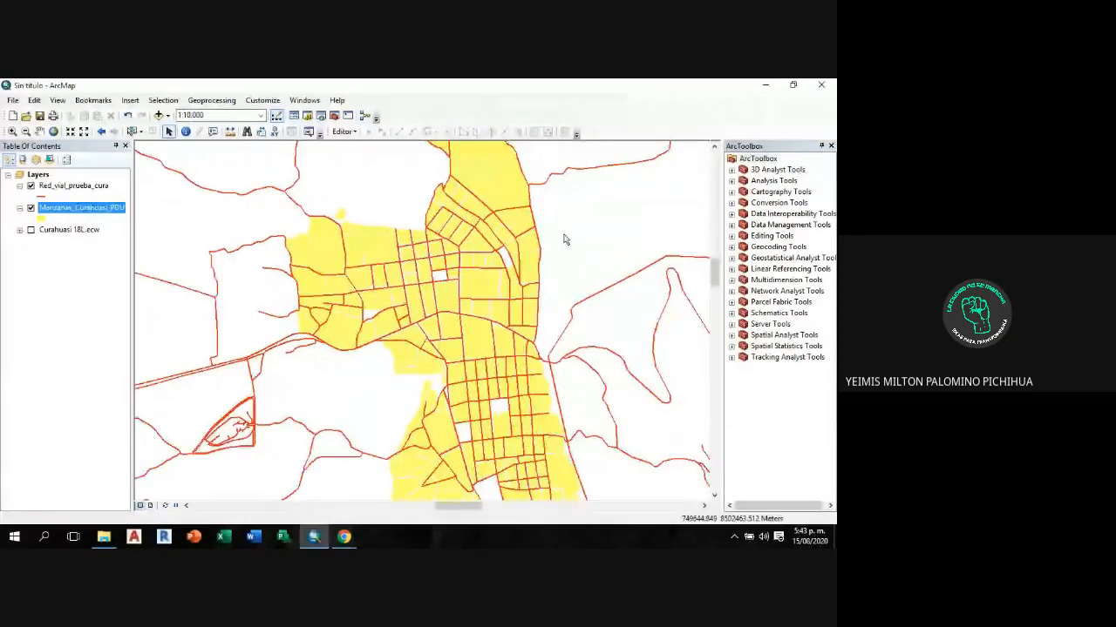
pyautogui.moveTo(582, 224); pyautogui.dragTo(570, 235)
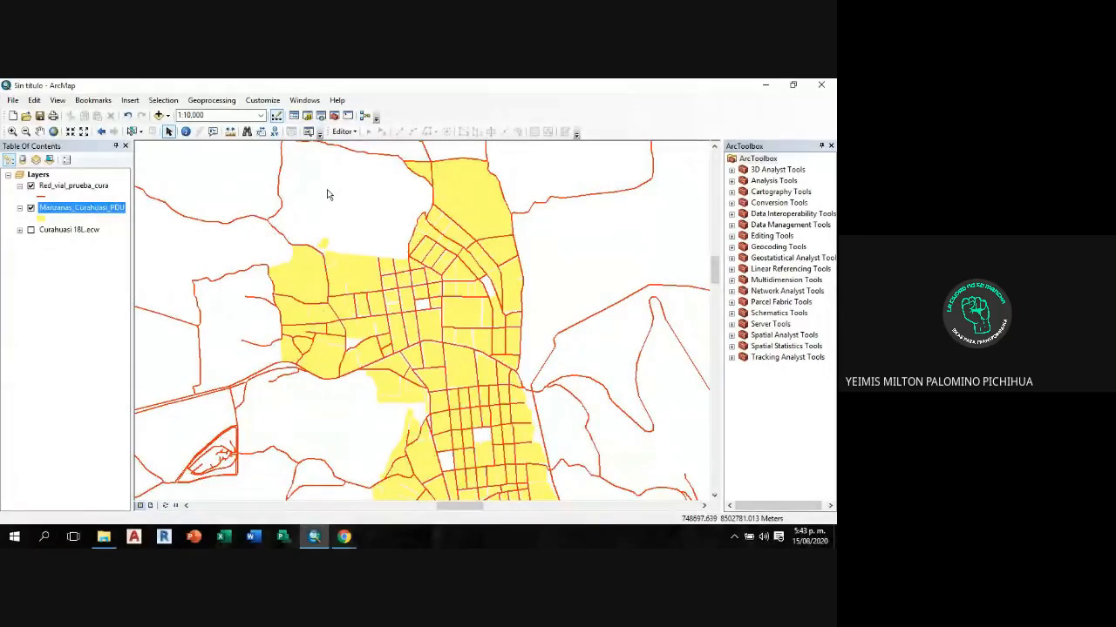
pyautogui.click(31, 209)
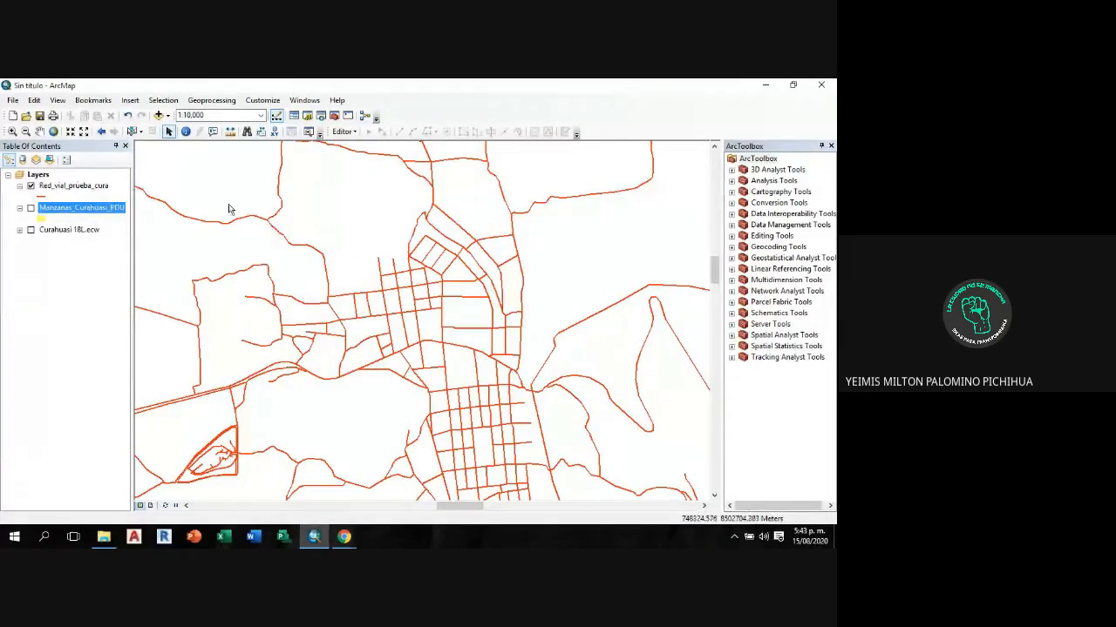
pyautogui.click(98, 188)
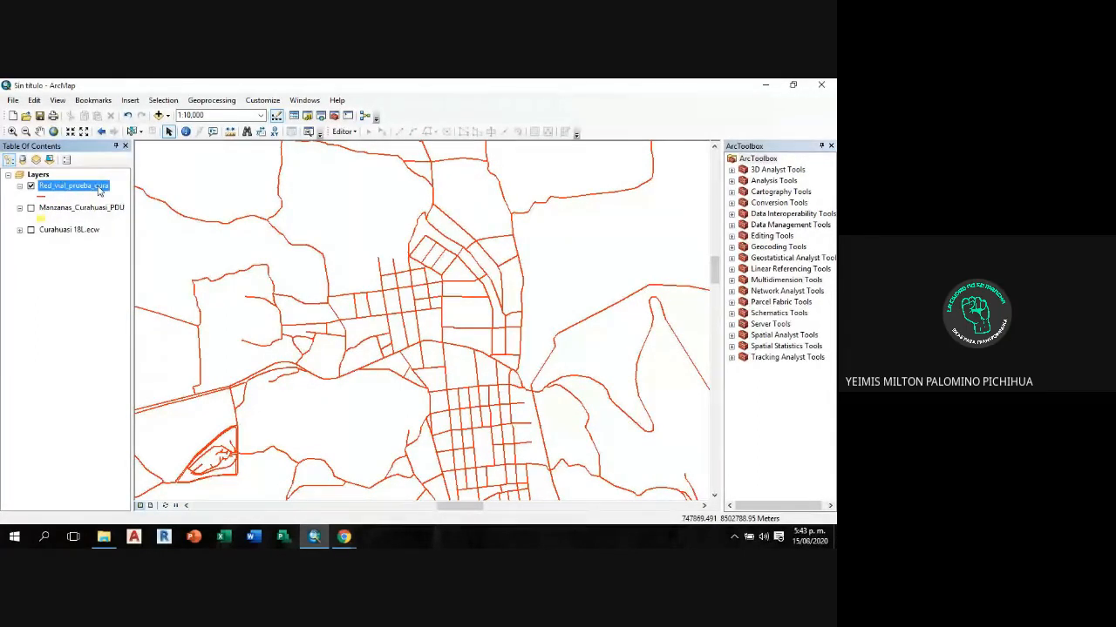
pyautogui.doubleClick(99, 189)
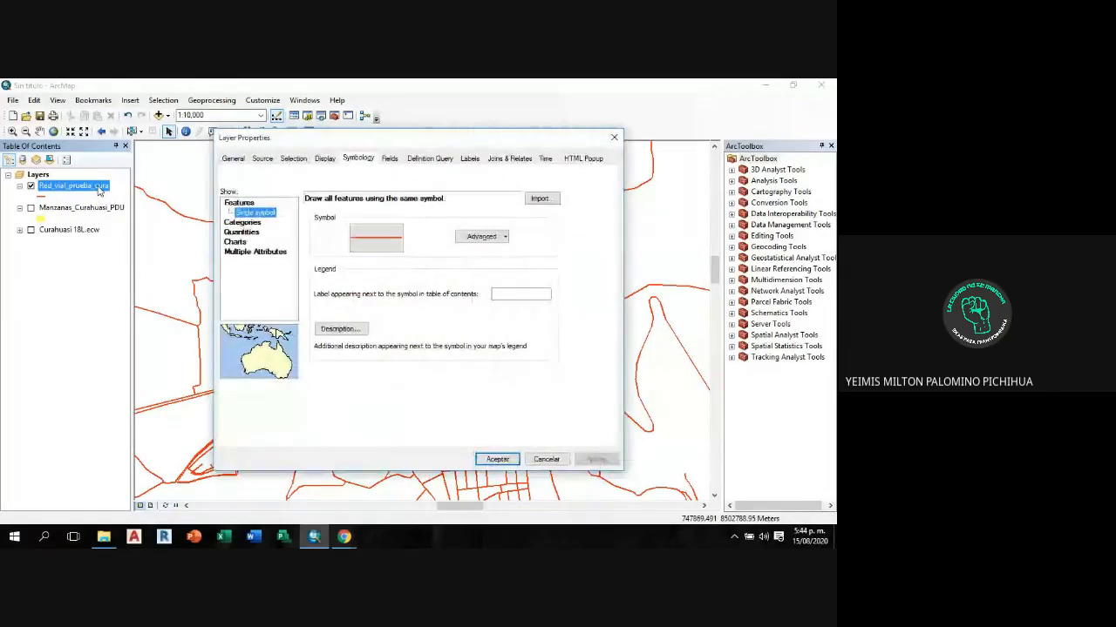
pyautogui.moveTo(434, 145); pyautogui.dragTo(456, 154)
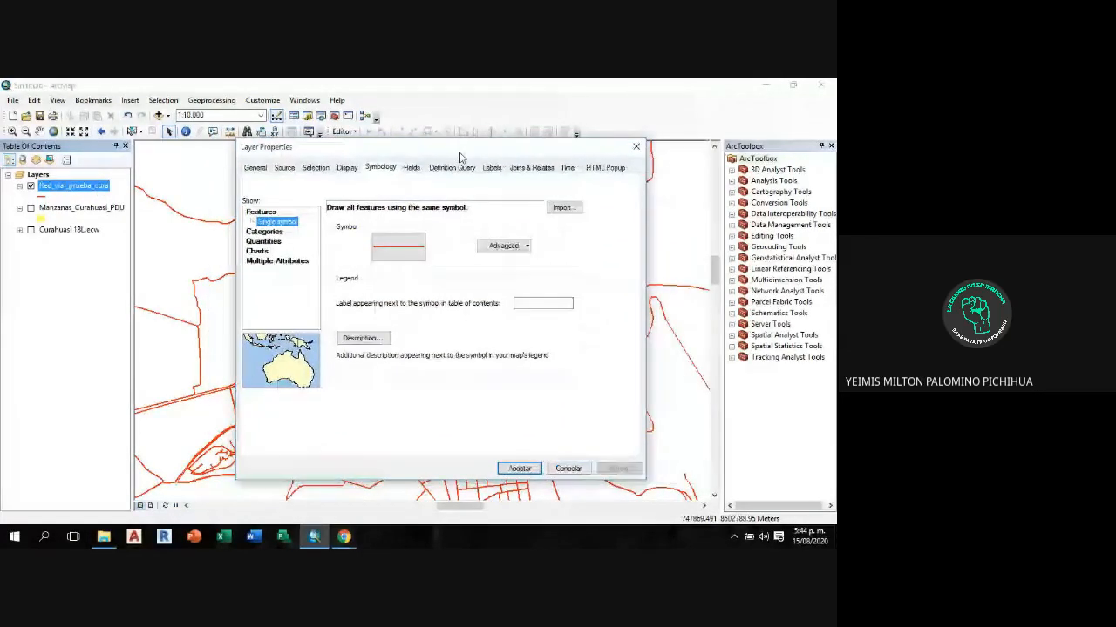
pyautogui.click(642, 147)
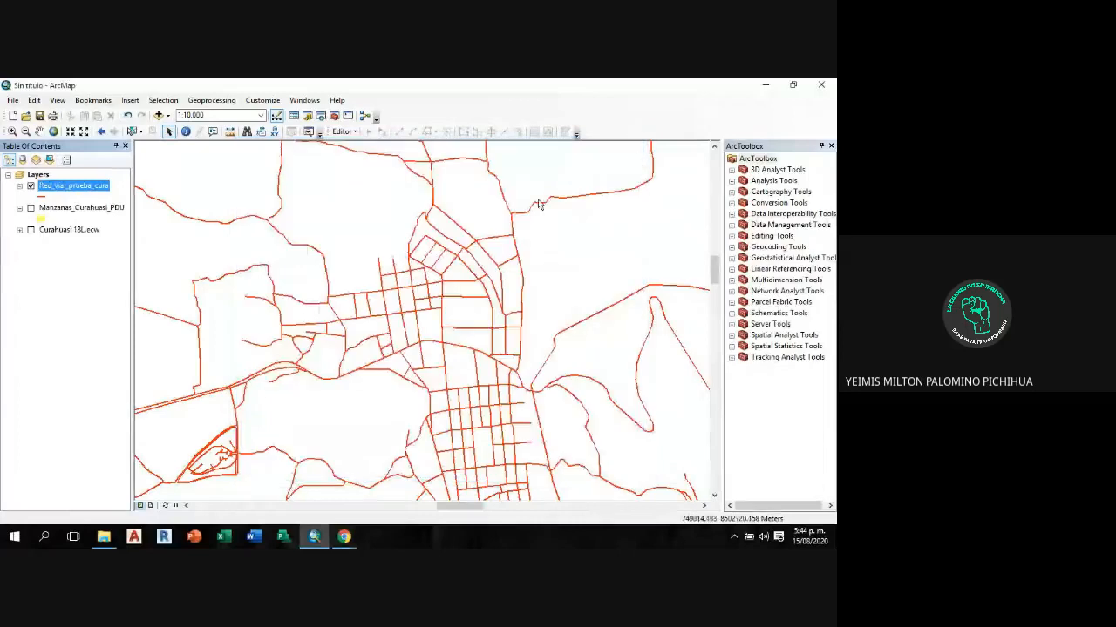
pyautogui.doubleClick(87, 188)
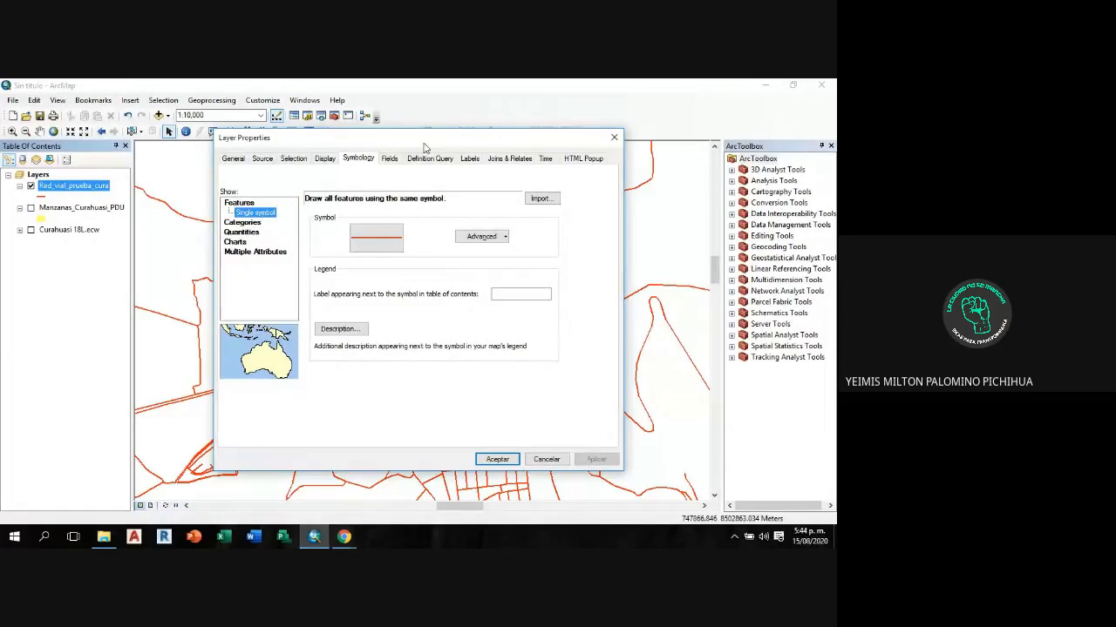
pyautogui.moveTo(331, 146); pyautogui.dragTo(375, 142)
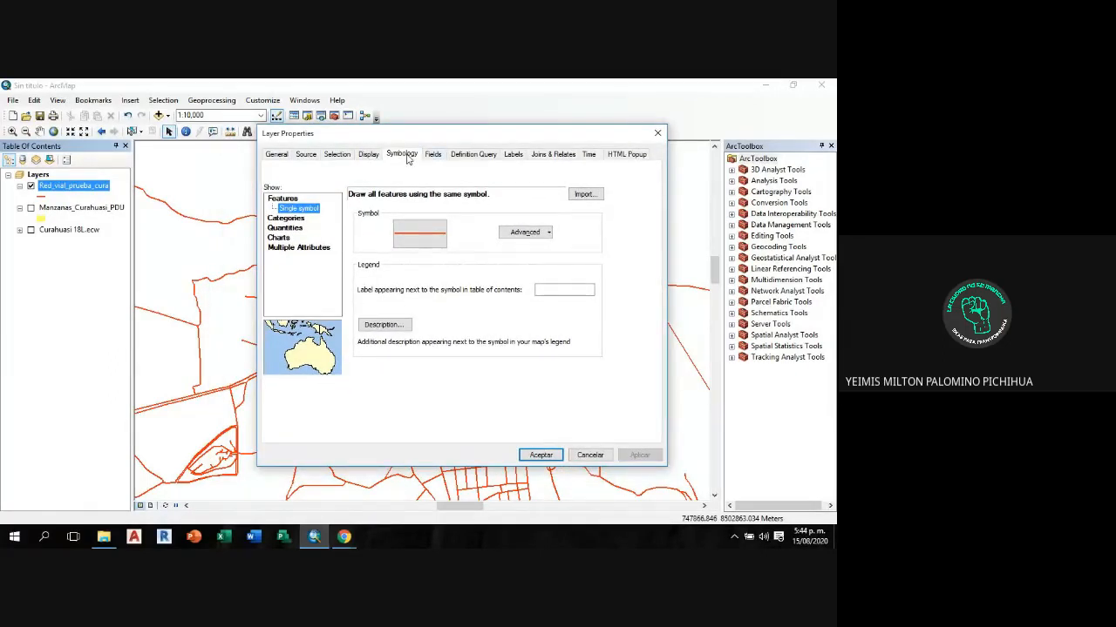
pyautogui.click(411, 157)
pyautogui.click(292, 223)
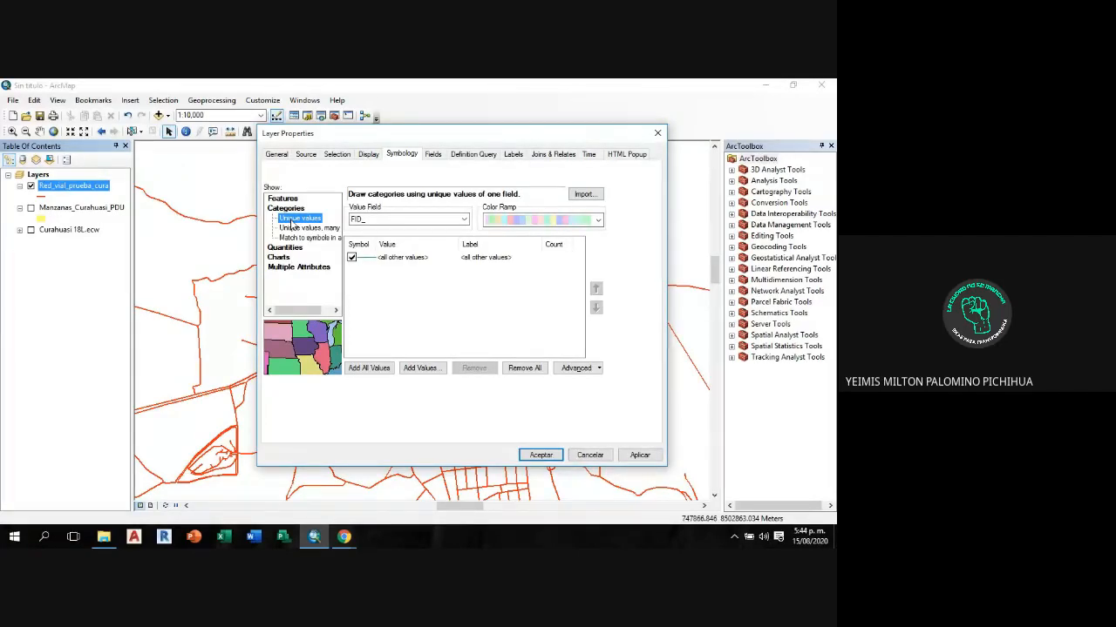
pyautogui.press('Escape')
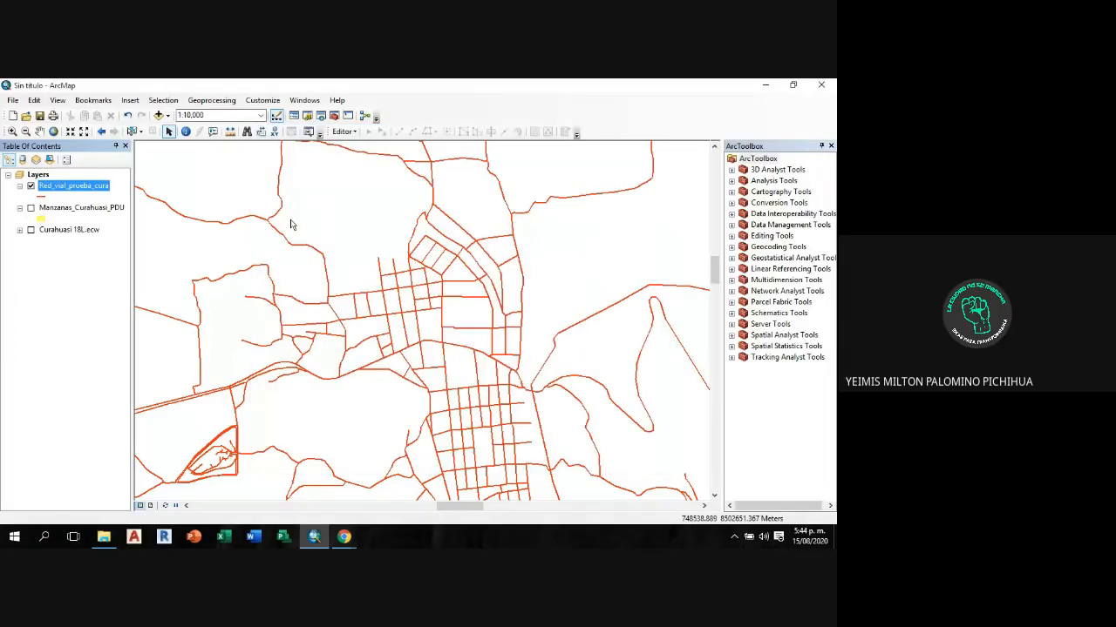
pyautogui.doubleClick(73, 186)
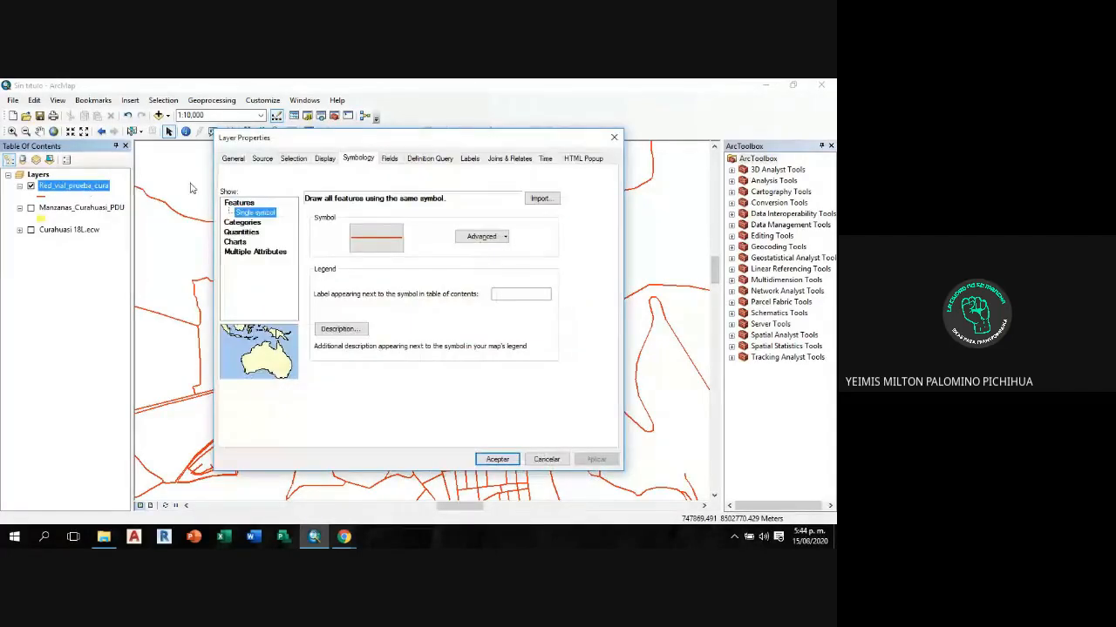
pyautogui.click(359, 163)
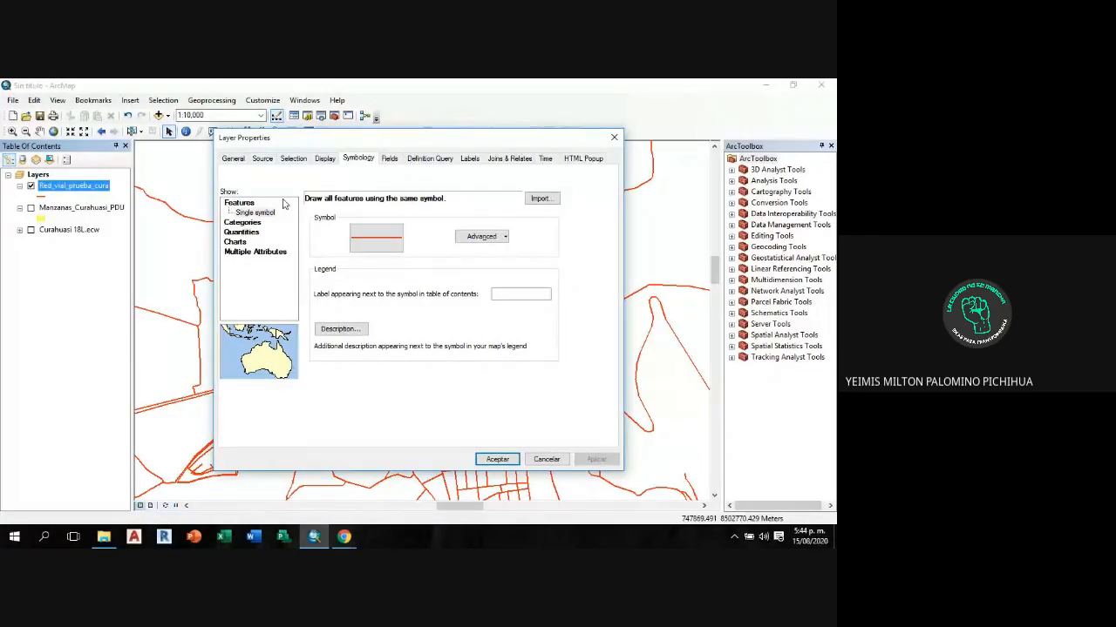
pyautogui.click(243, 223)
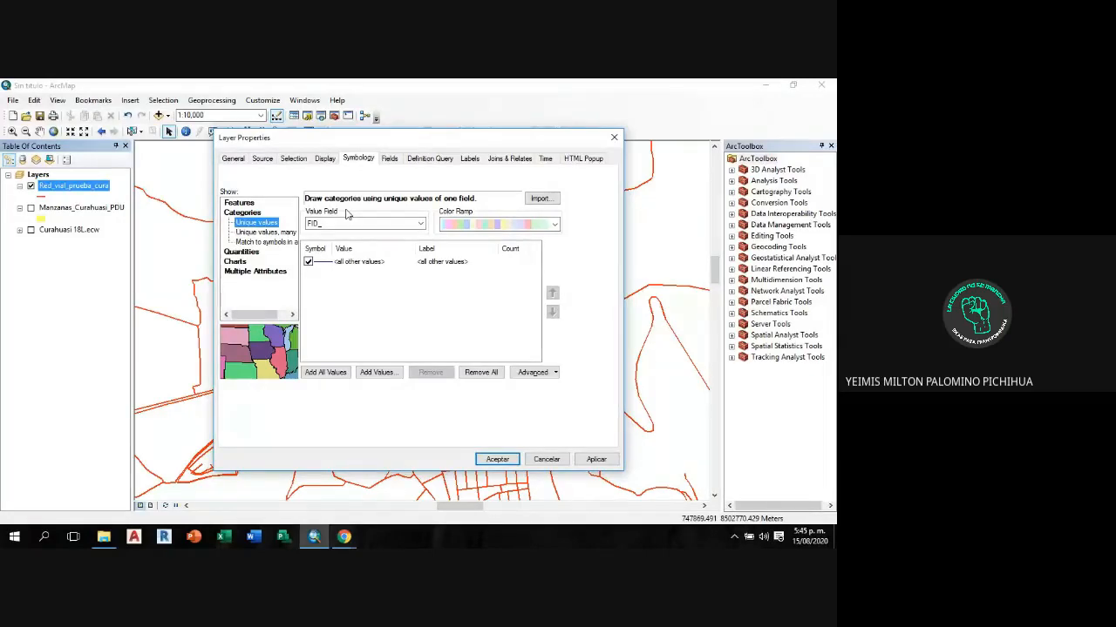
pyautogui.click(420, 225)
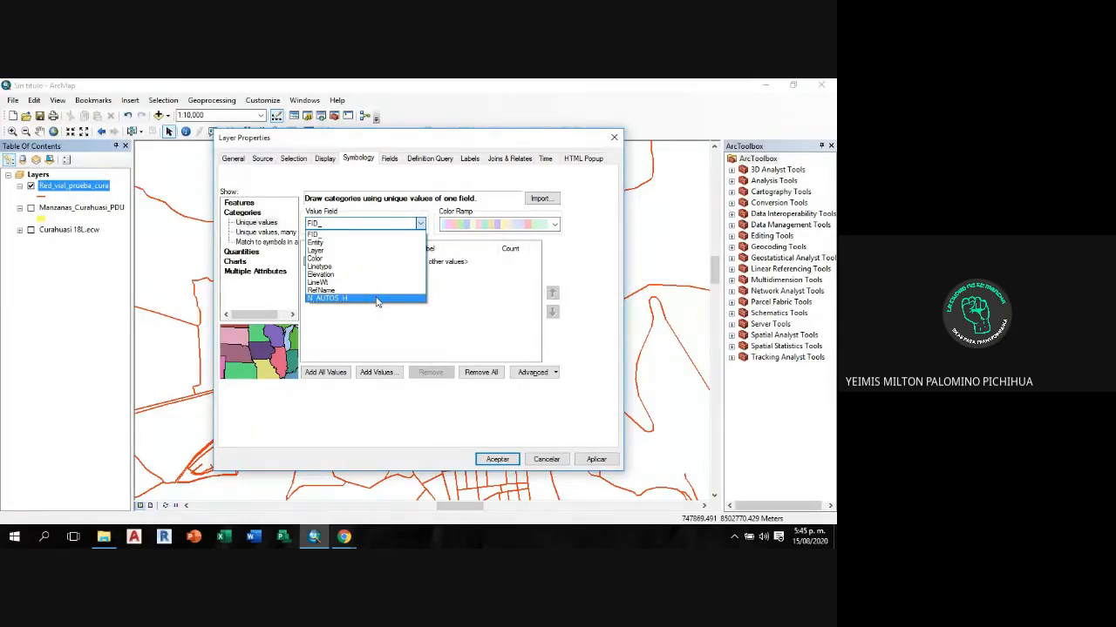
pyautogui.click(616, 141)
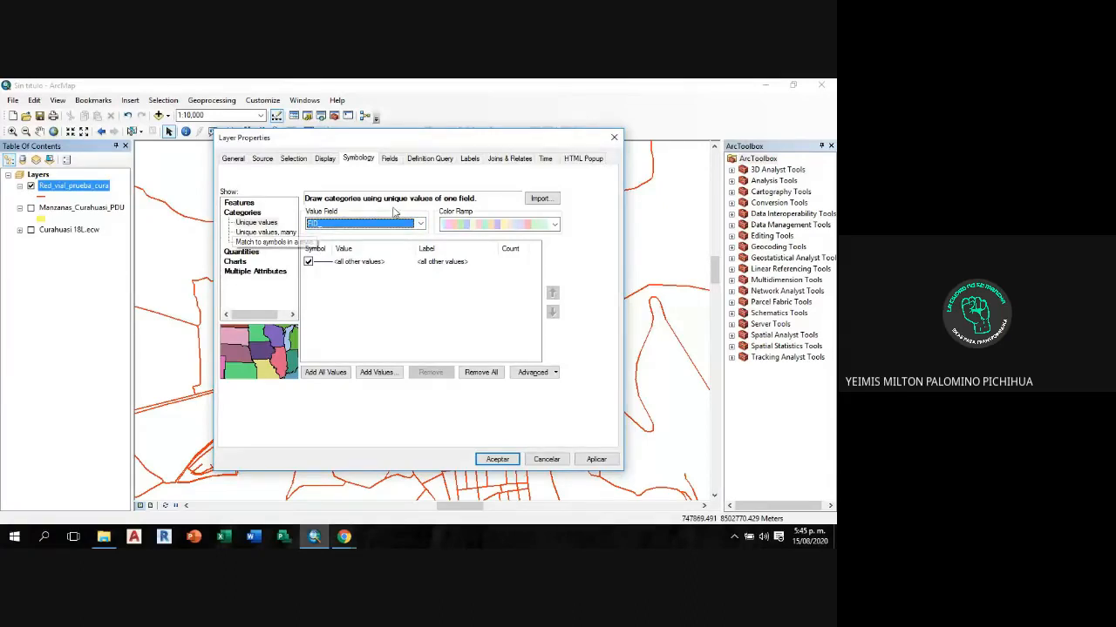
pyautogui.click(614, 137)
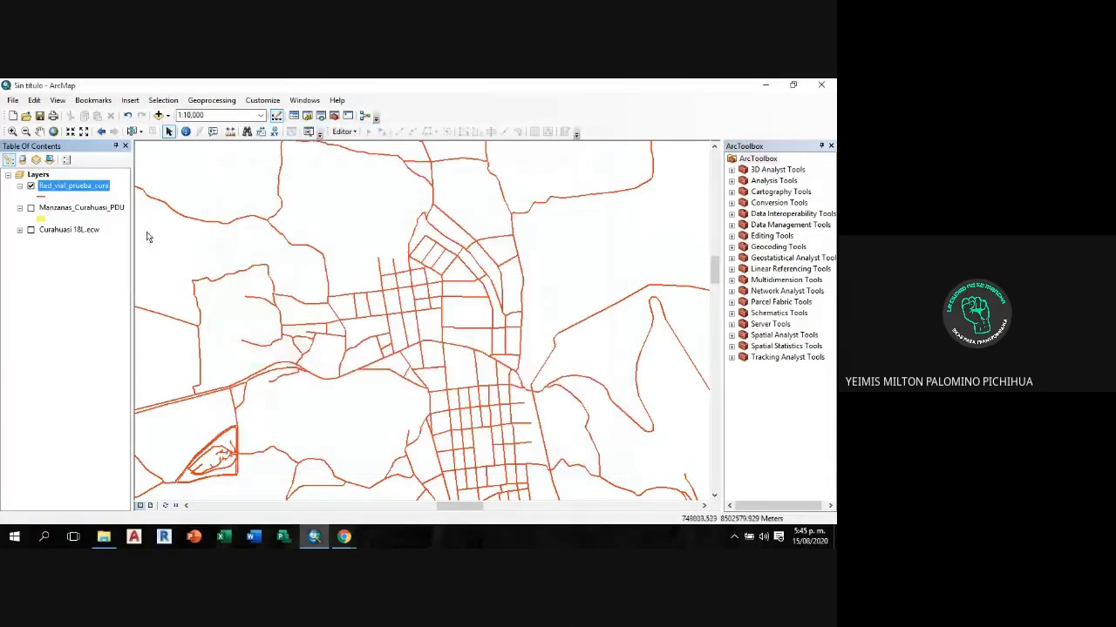
# Step: Symbolize the Red_vial_prueba_cura road layer by unique values of the N_AUTOS_H field, adding all its values
pyautogui.doubleClick(62, 192)
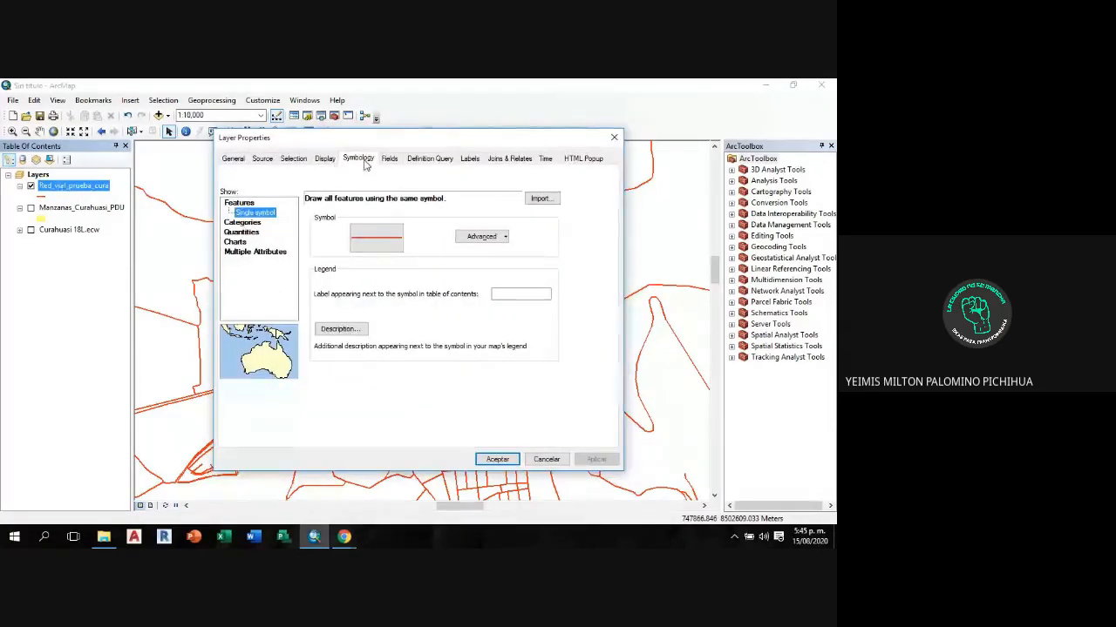
pyautogui.click(246, 222)
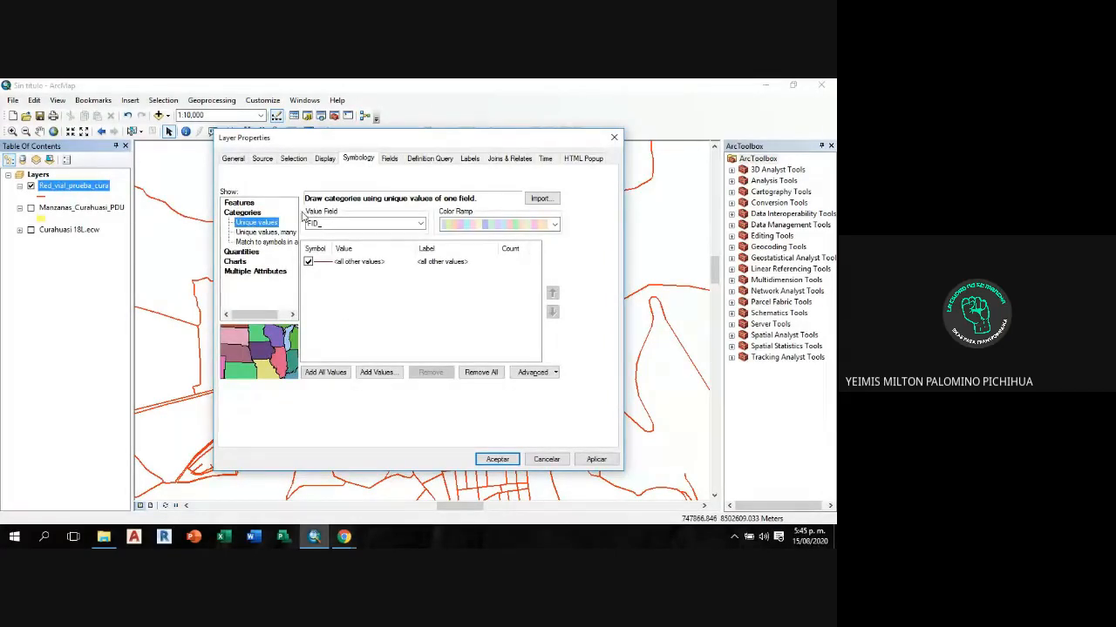
pyautogui.click(419, 224)
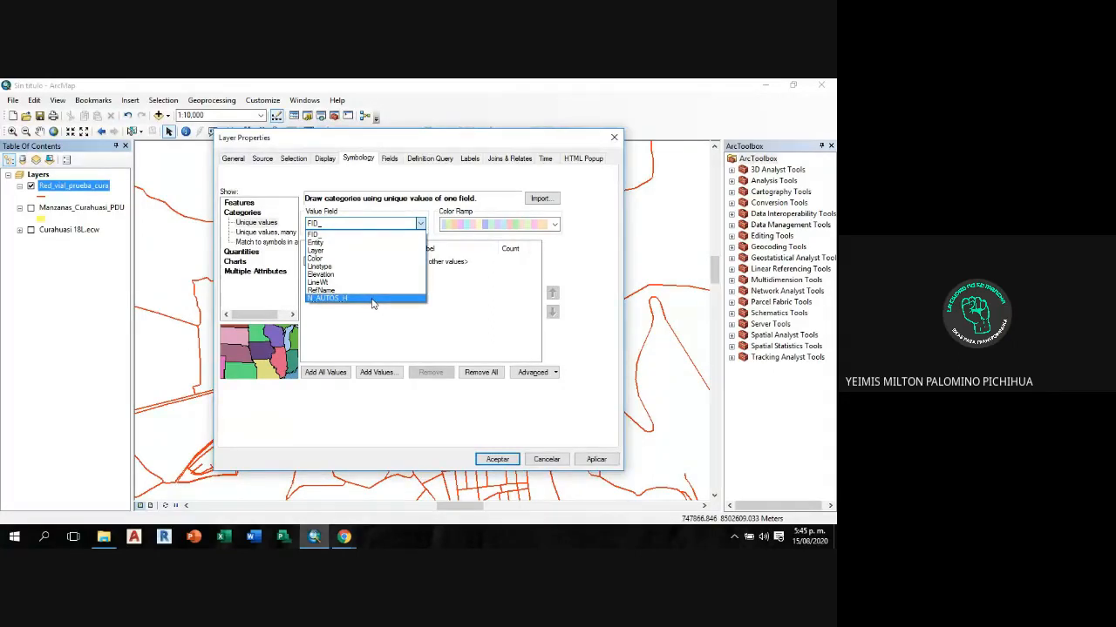
pyautogui.click(372, 299)
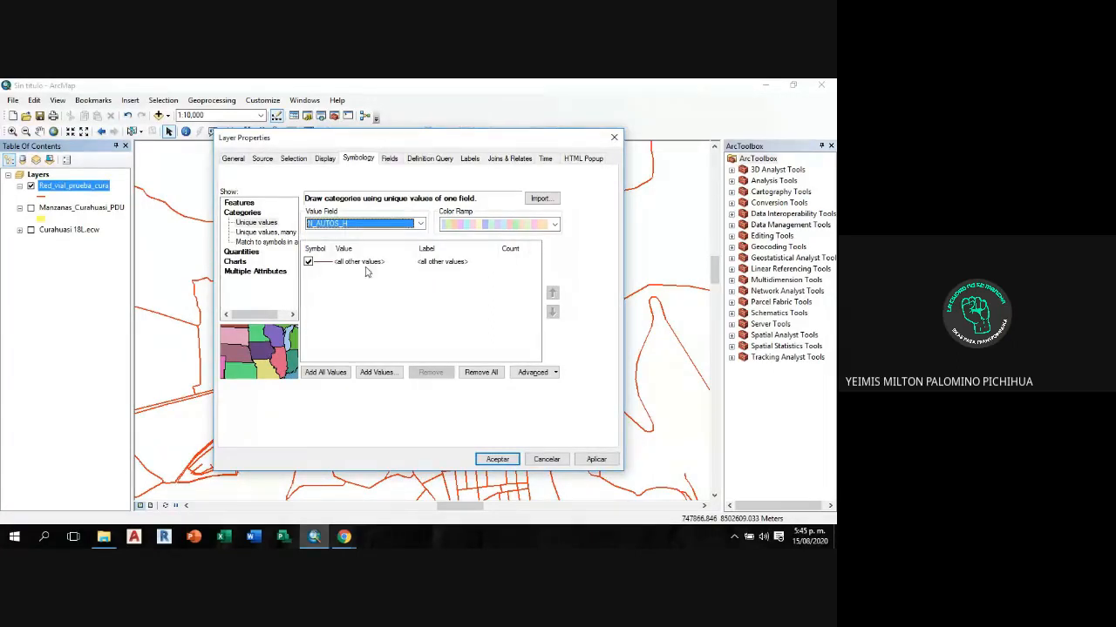
pyautogui.click(331, 374)
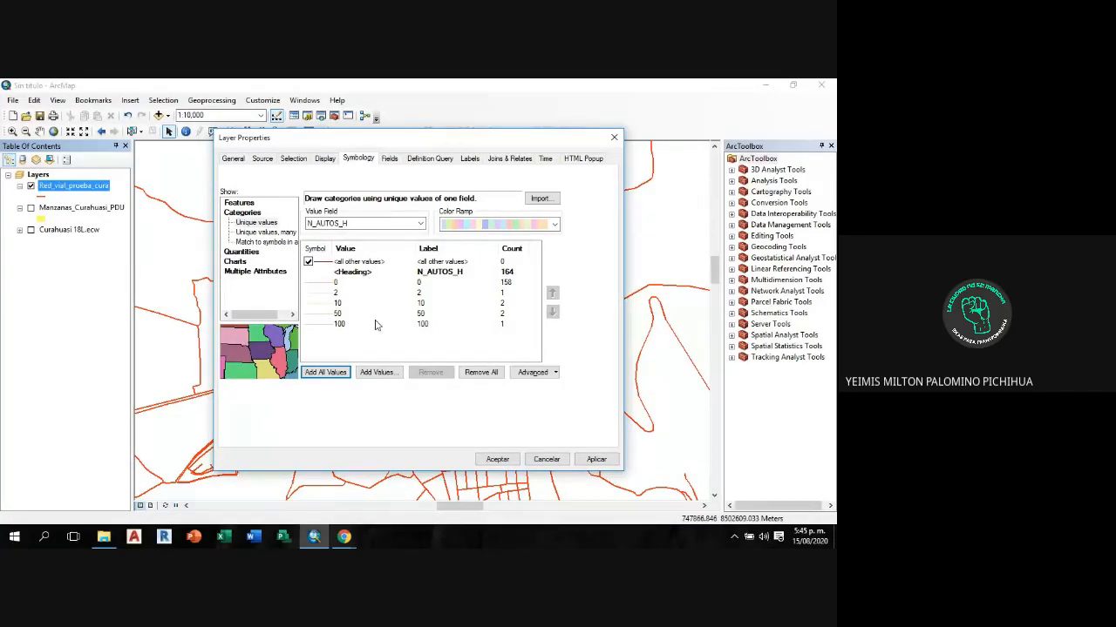
# Step: Set the line width to 5 for the N_AUTOS_H categories 100, 50 and 10
pyautogui.doubleClick(320, 326)
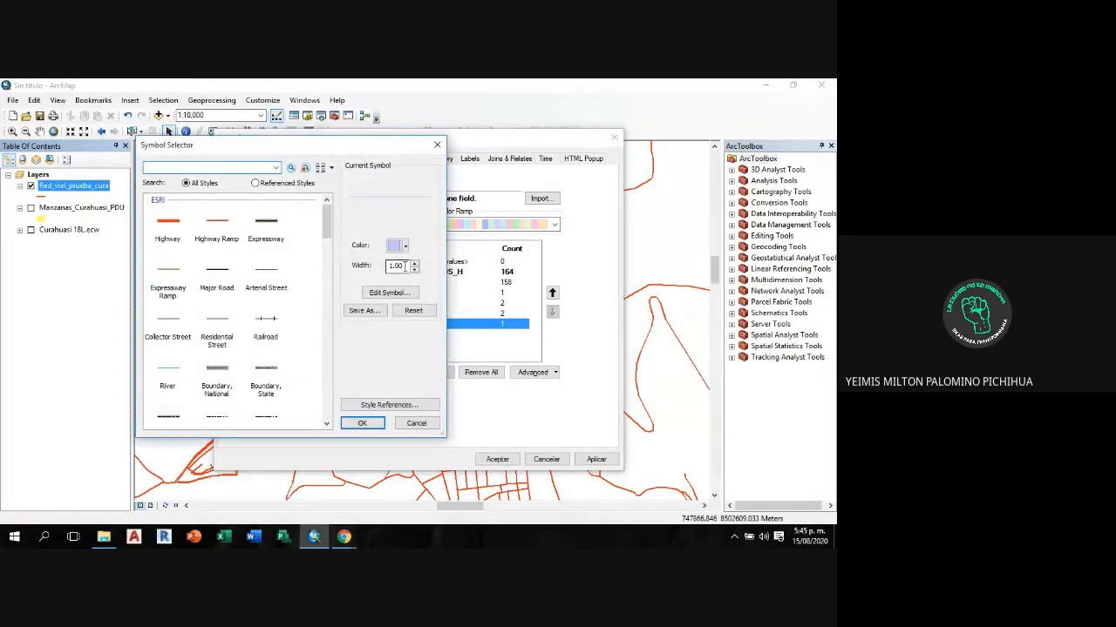
pyautogui.click(404, 265)
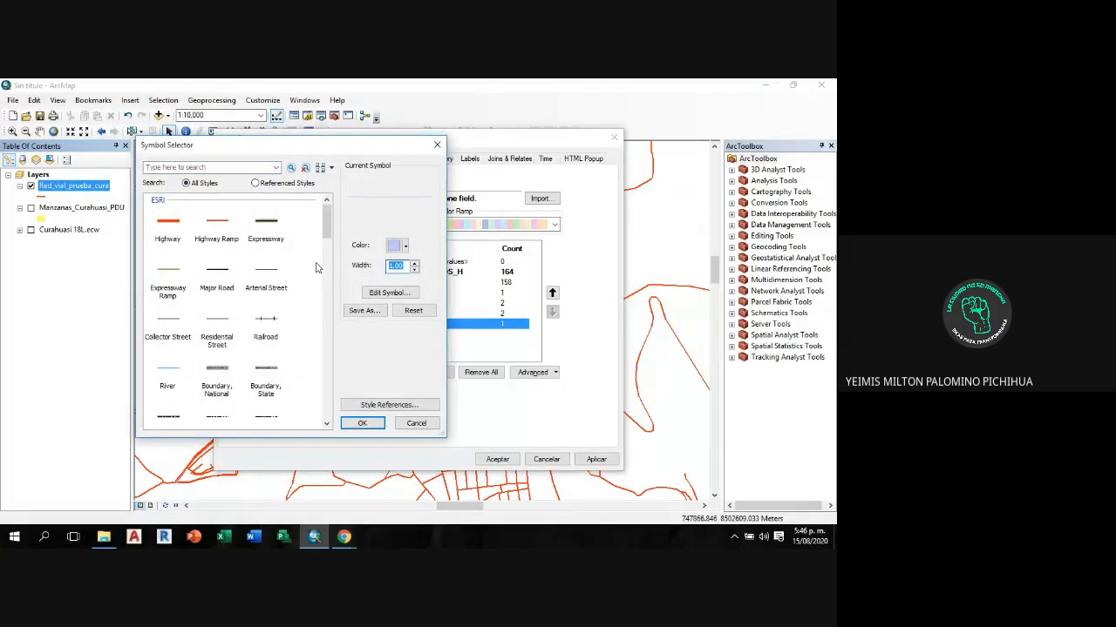
pyautogui.click(363, 424)
pyautogui.doubleClick(325, 314)
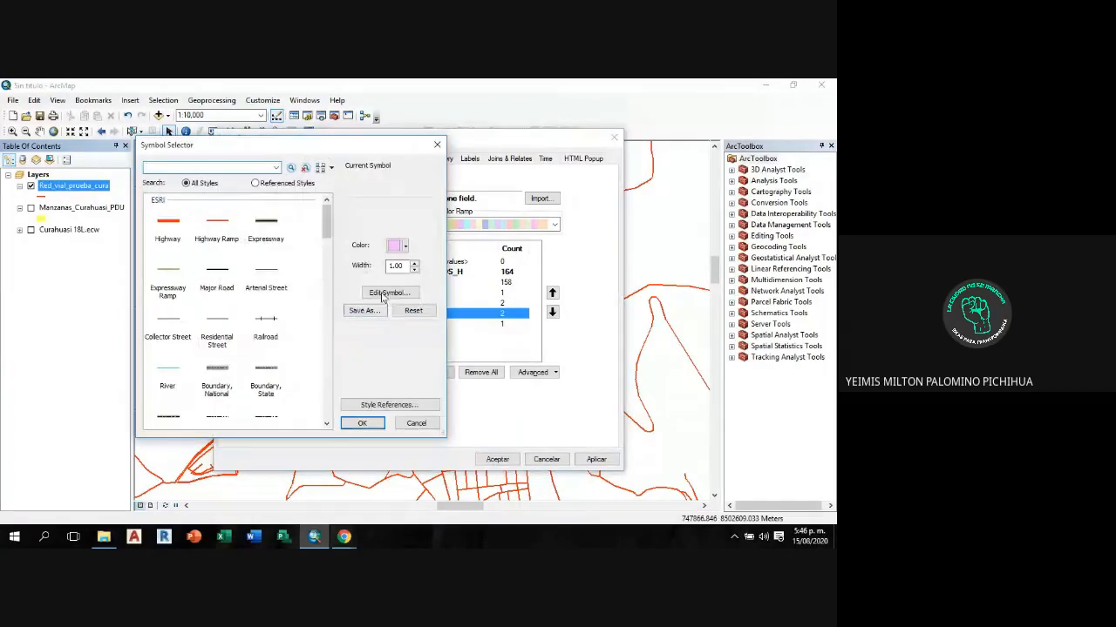
pyautogui.click(363, 424)
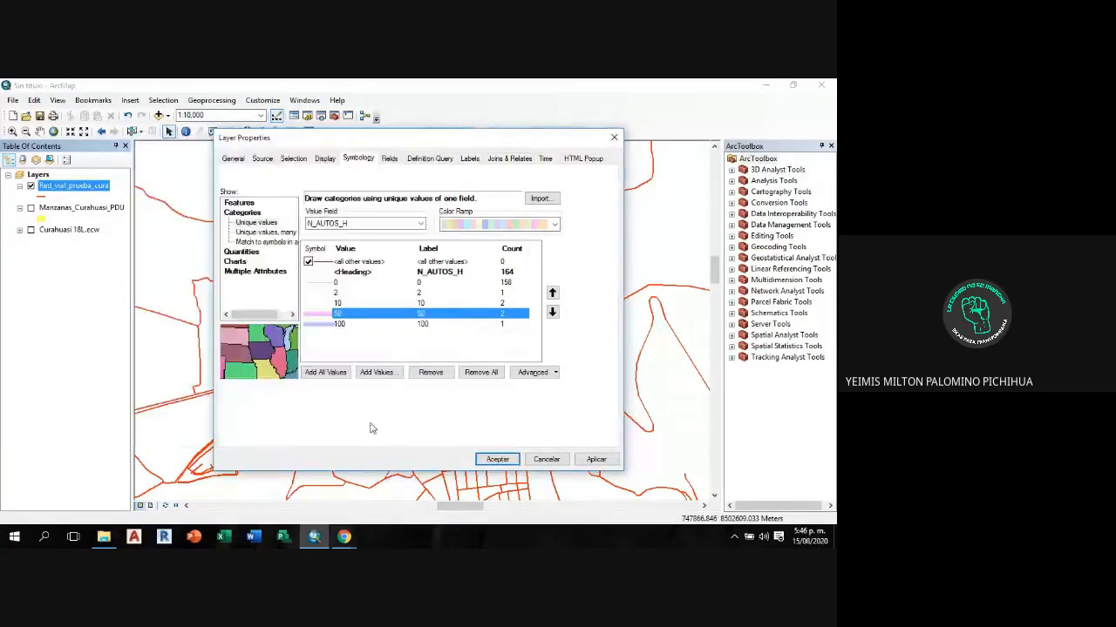
pyautogui.click(327, 306)
pyautogui.doubleClick(326, 307)
pyautogui.doubleClick(397, 266)
pyautogui.write('5')
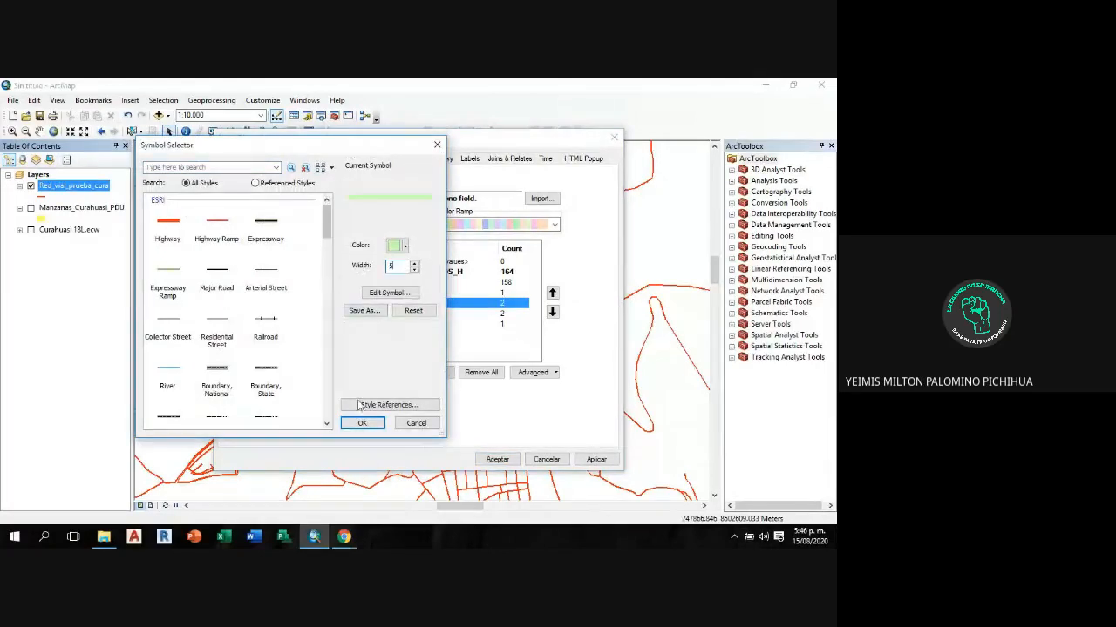
pyautogui.click(363, 424)
# Step: Set the line width to 5 for the N_AUTOS_H categories 2 and 0
pyautogui.click(326, 294)
pyautogui.doubleClick(327, 293)
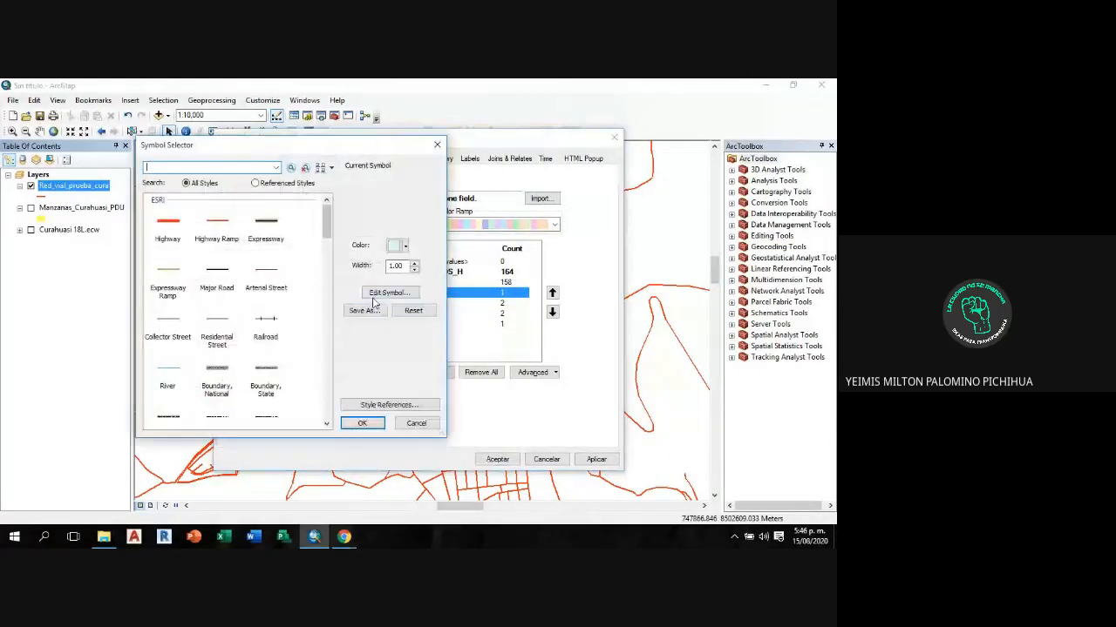
pyautogui.doubleClick(403, 267)
pyautogui.write('5')
pyautogui.click(362, 424)
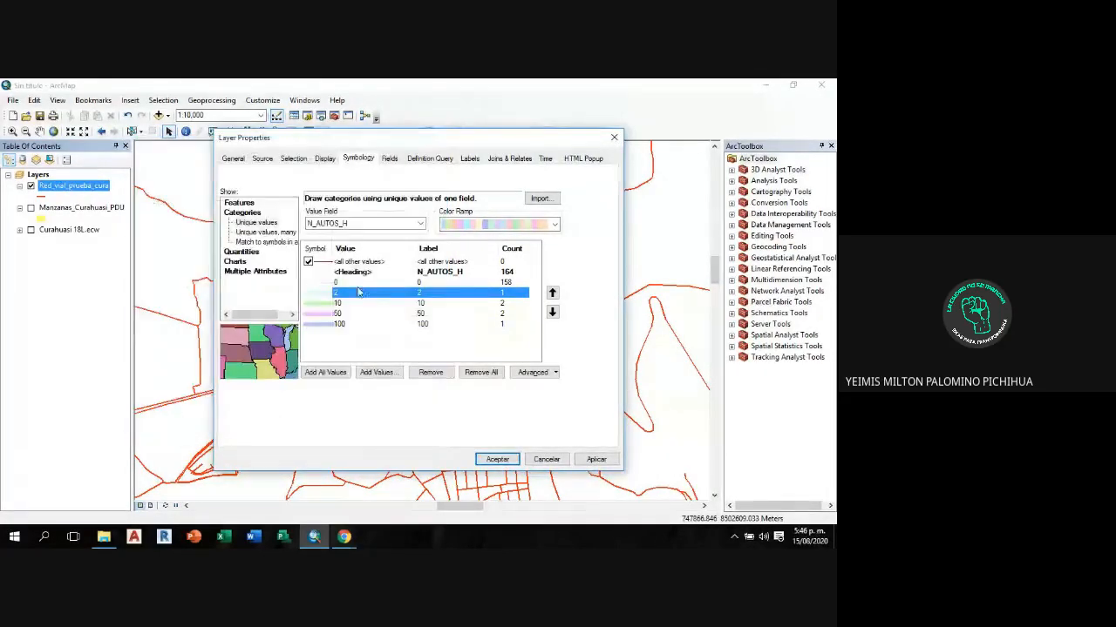
pyautogui.click(319, 283)
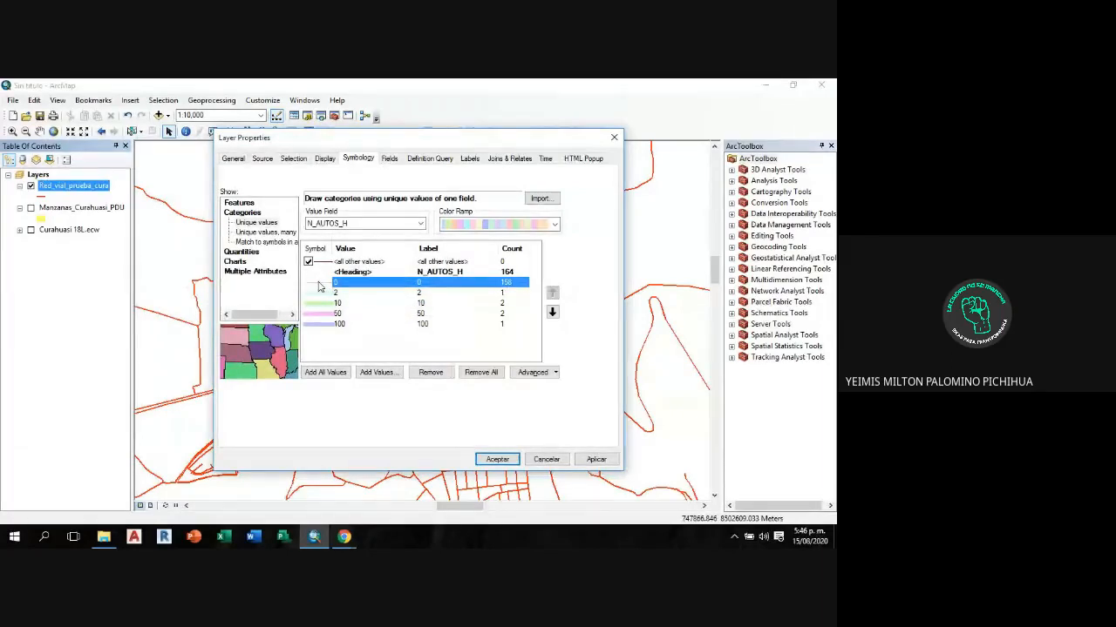
pyautogui.doubleClick(319, 286)
pyautogui.doubleClick(397, 266)
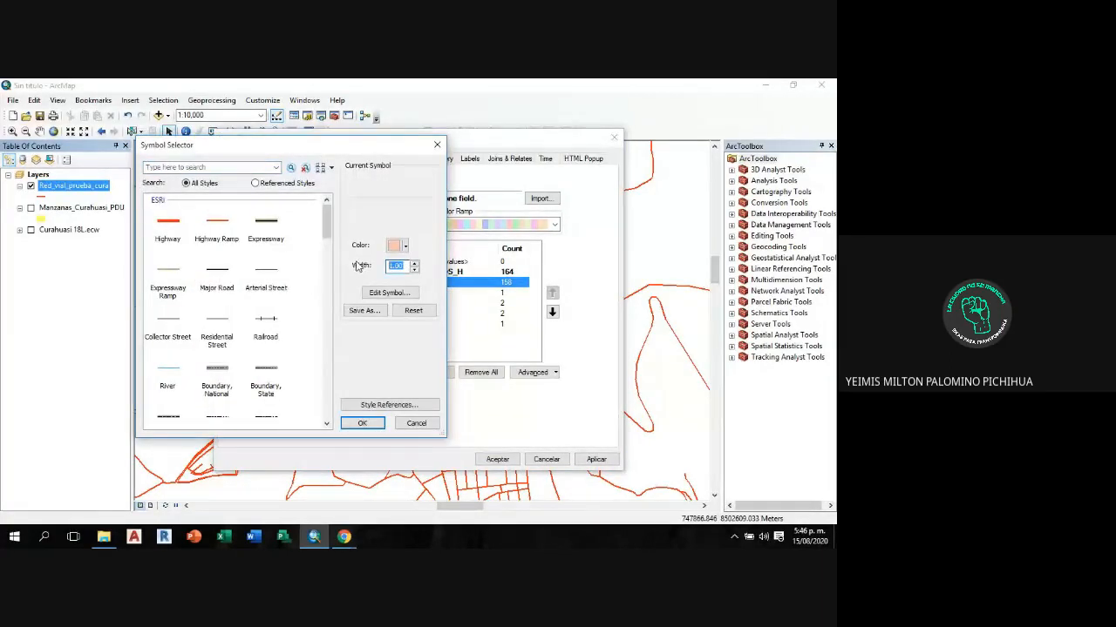
pyautogui.write('5')
pyautogui.click(382, 423)
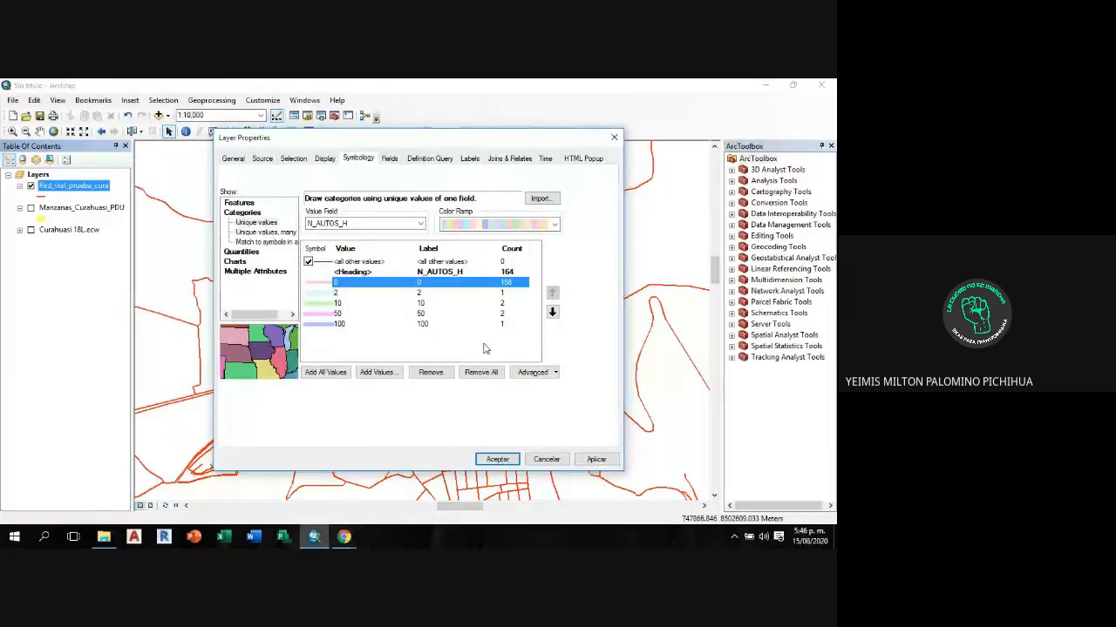
# Step: Apply the N_AUTOS_H category symbology to the road layer and close its properties
pyautogui.moveTo(567, 139); pyautogui.dragTo(366, 110)
pyautogui.click(404, 430)
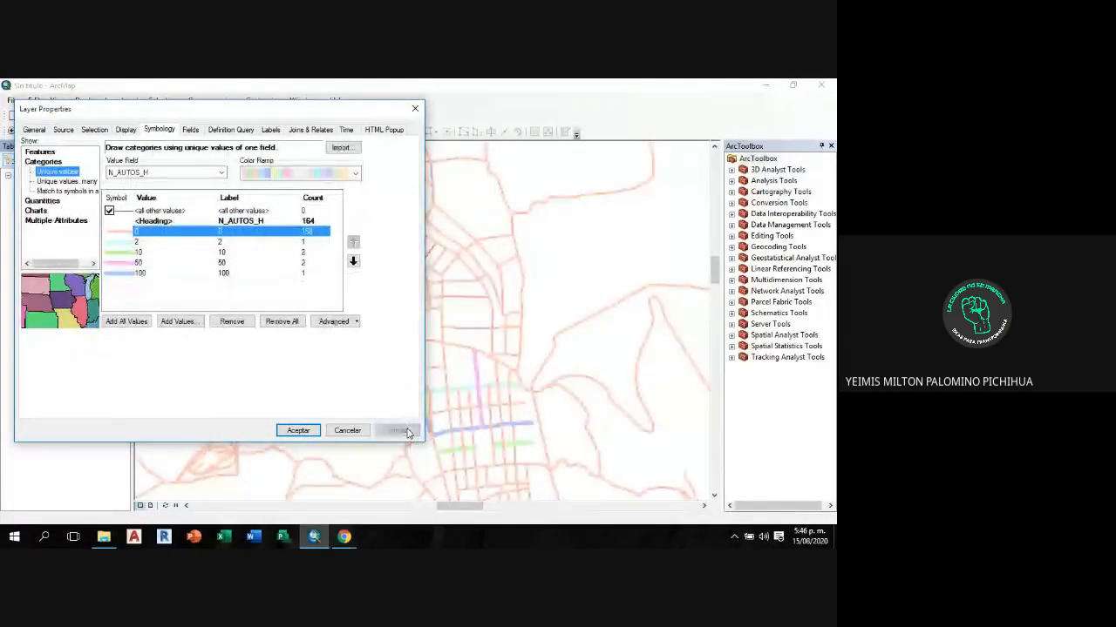
pyautogui.click(299, 430)
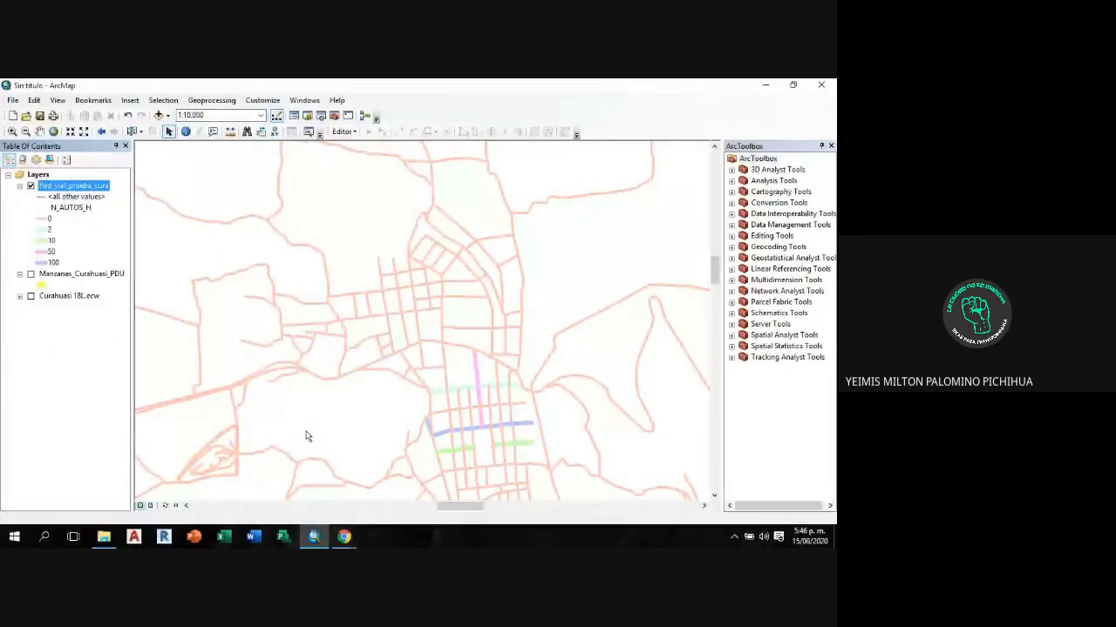
# Step: Set the line width of the 100 category in the road layer to 10
pyautogui.moveTo(477, 313); pyautogui.dragTo(465, 227)
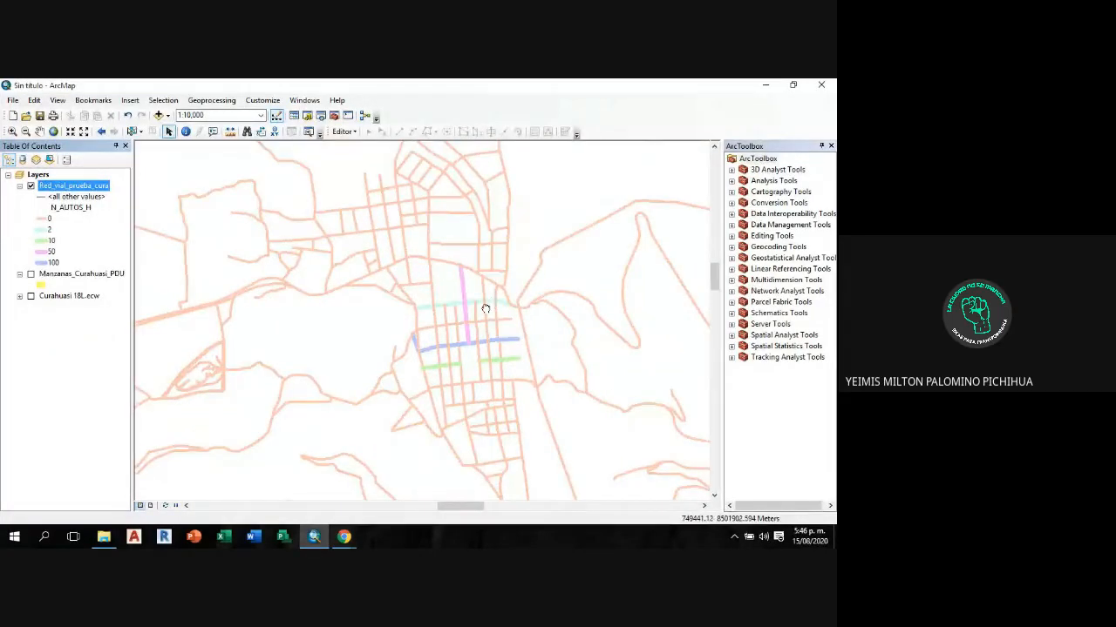
pyautogui.moveTo(486, 309); pyautogui.dragTo(471, 214)
pyautogui.scroll(3, 471, 213)
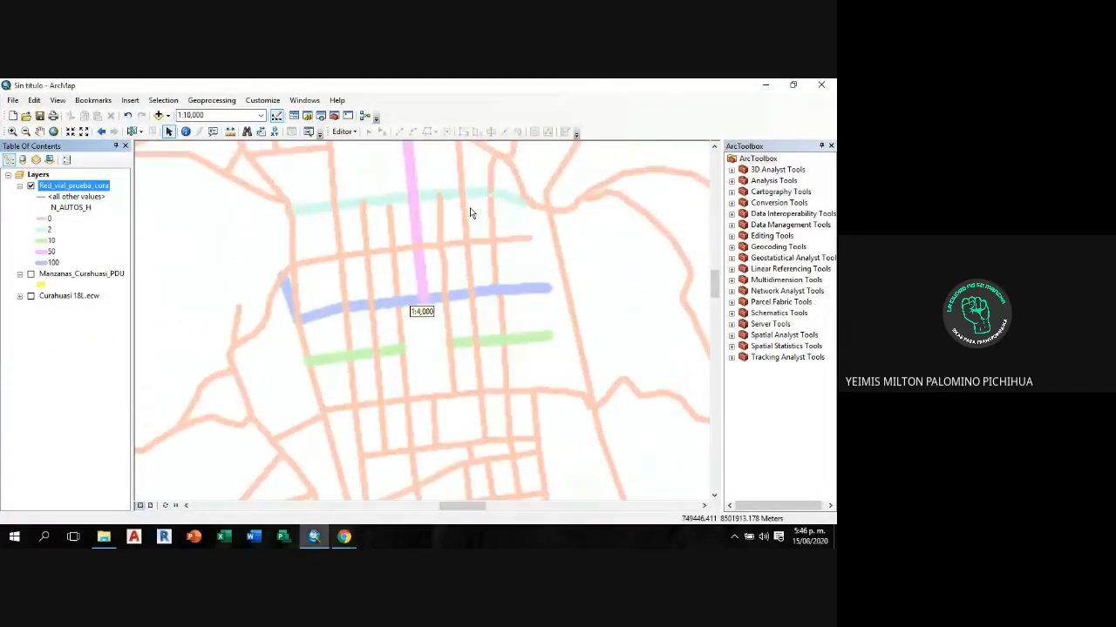
pyautogui.moveTo(462, 182); pyautogui.dragTo(485, 255)
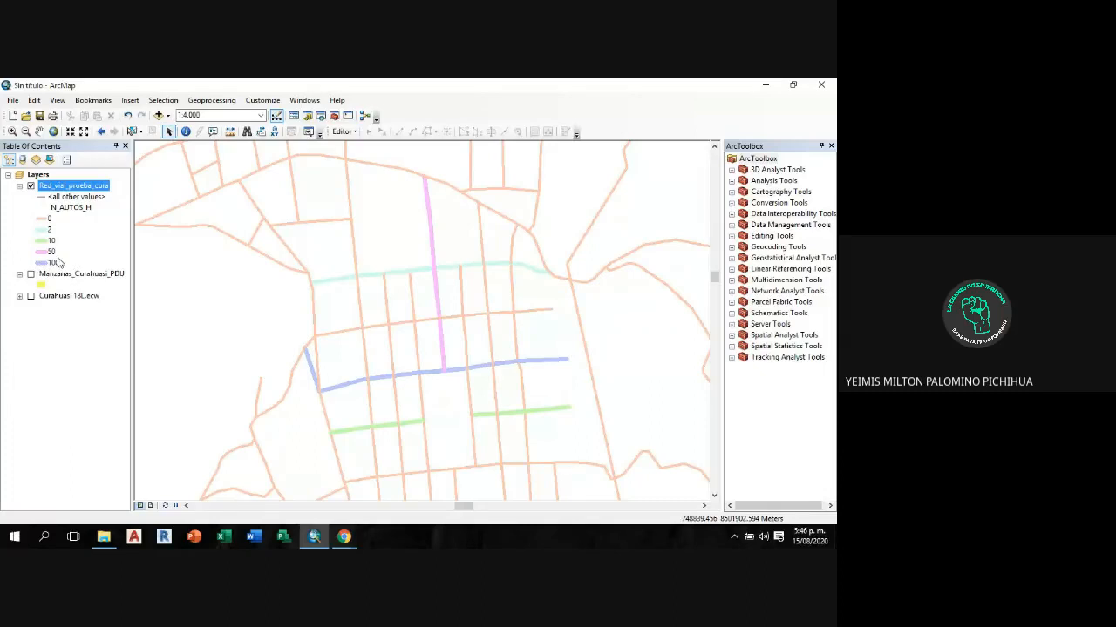
pyautogui.moveTo(486, 320); pyautogui.dragTo(436, 291)
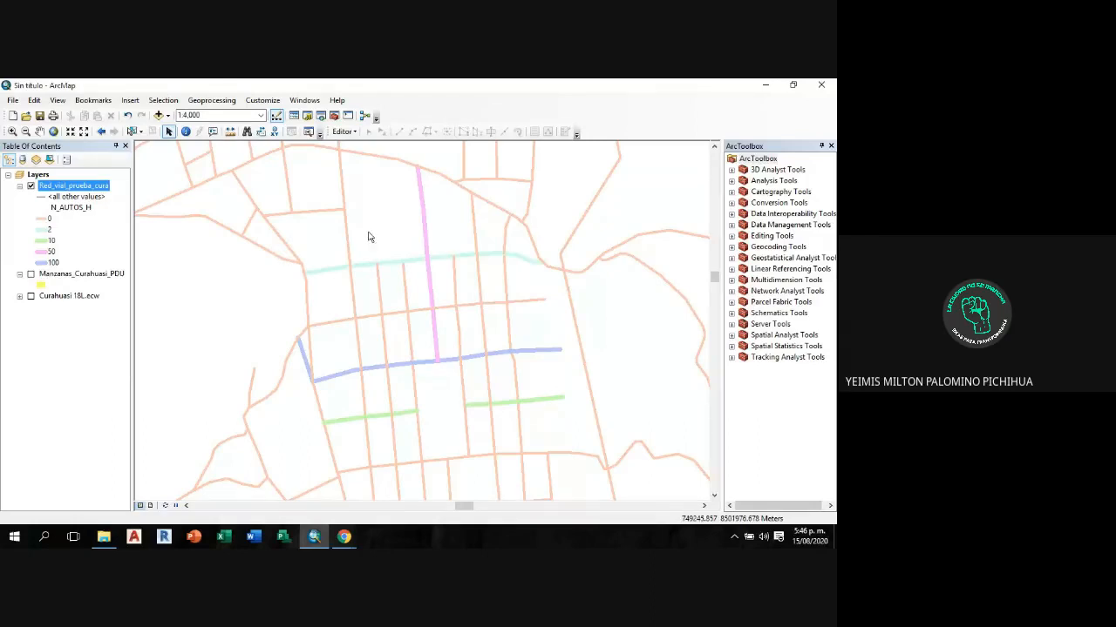
pyautogui.moveTo(471, 276); pyautogui.dragTo(470, 262)
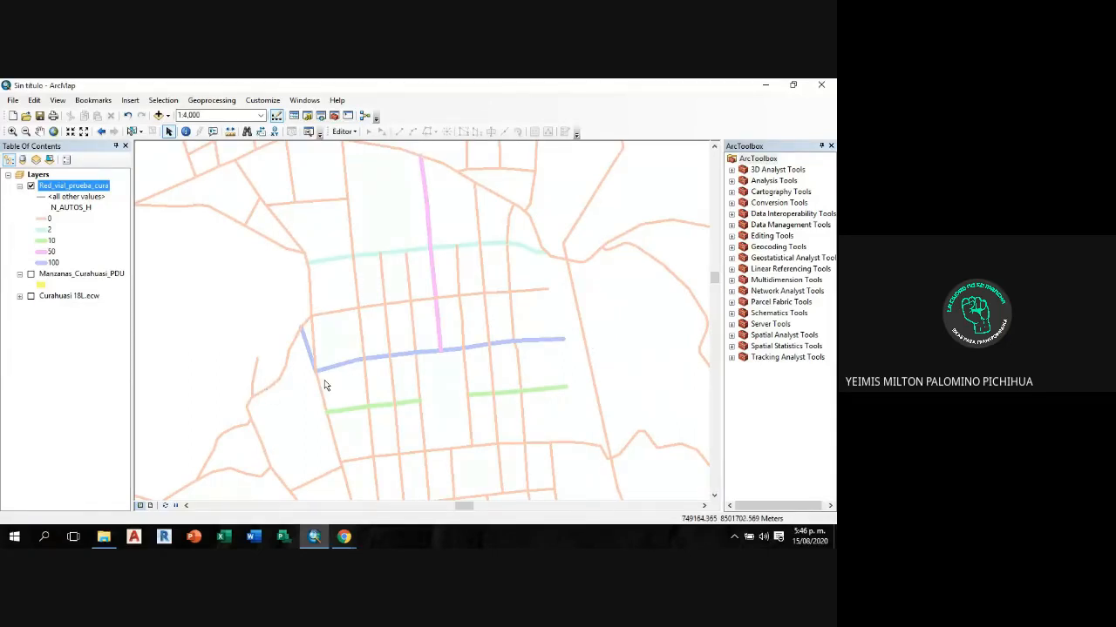
pyautogui.click(41, 263)
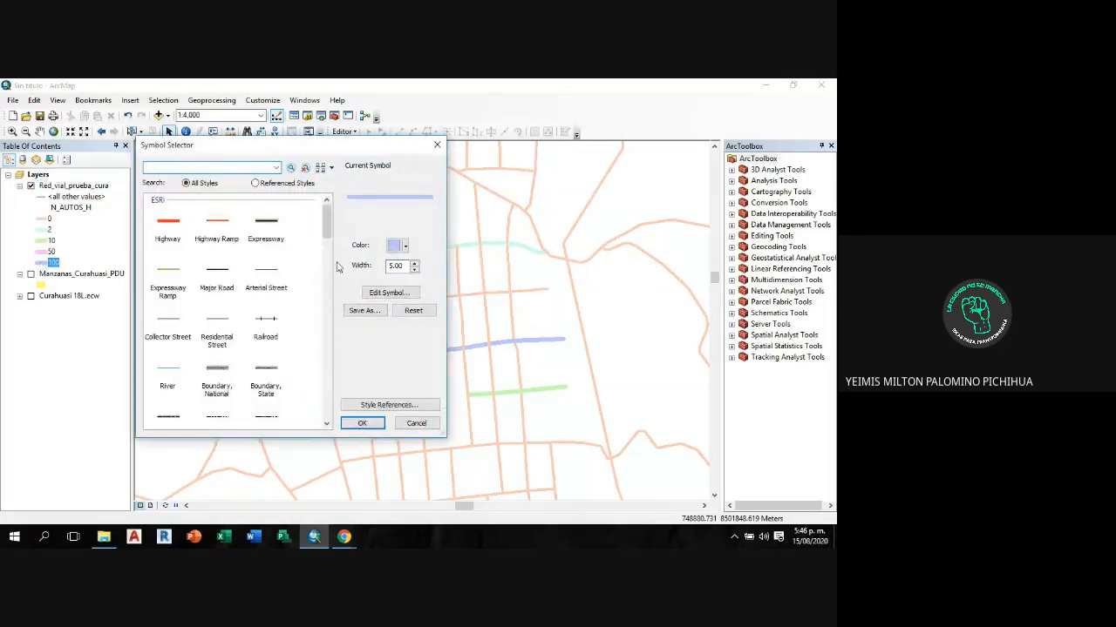
pyautogui.write('10')
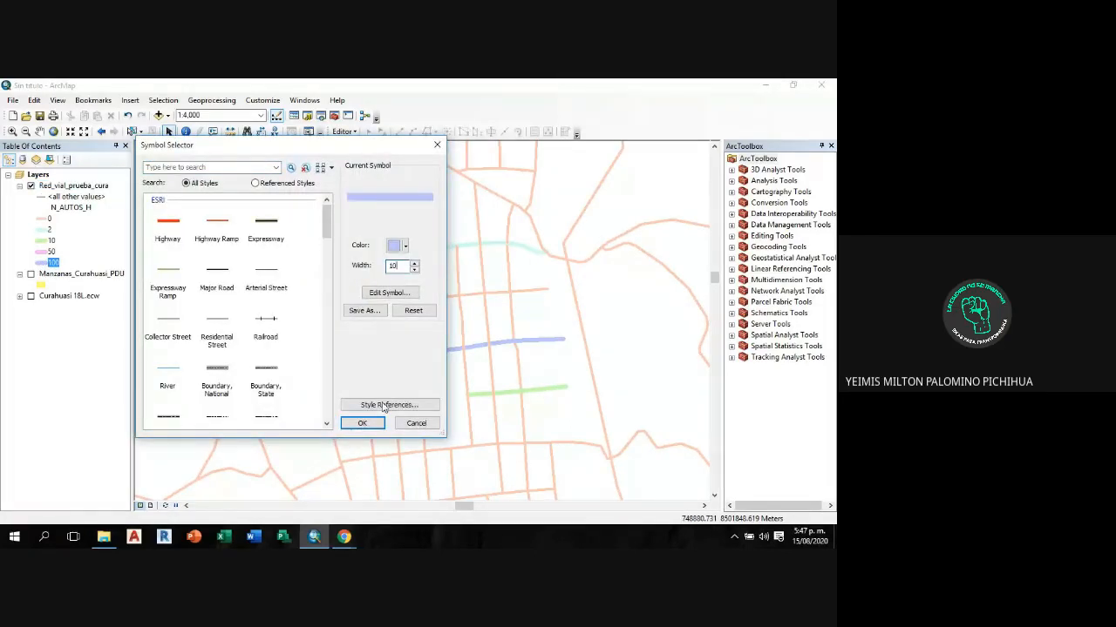
pyautogui.click(365, 423)
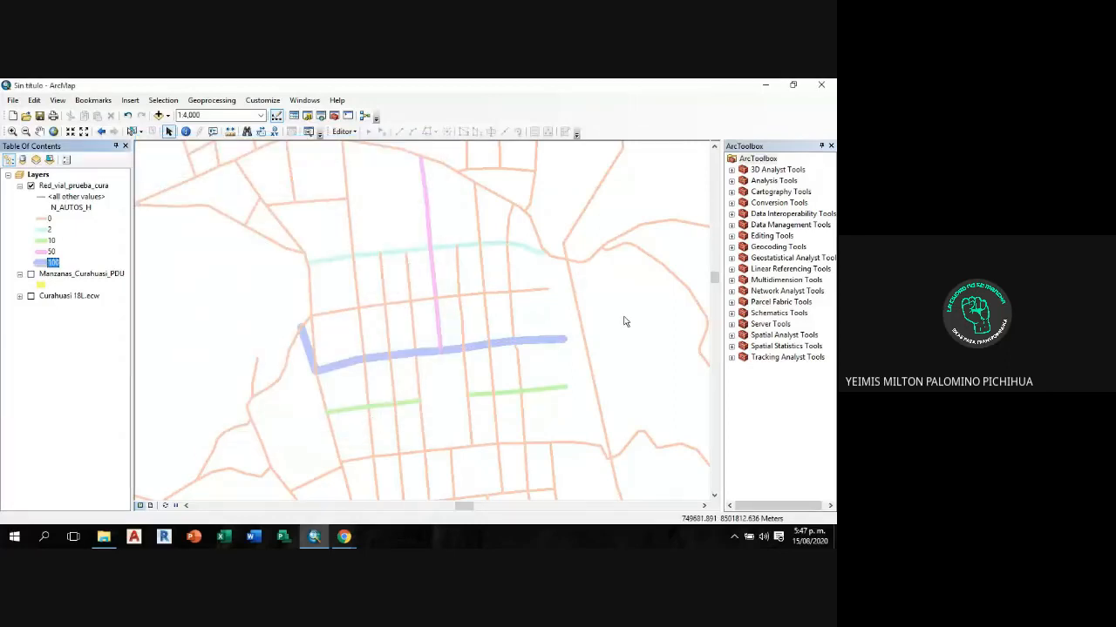
# Step: Reduce the line width of the 10 category in the road layer
pyautogui.click(51, 253)
pyautogui.press('Escape')
pyautogui.click(44, 241)
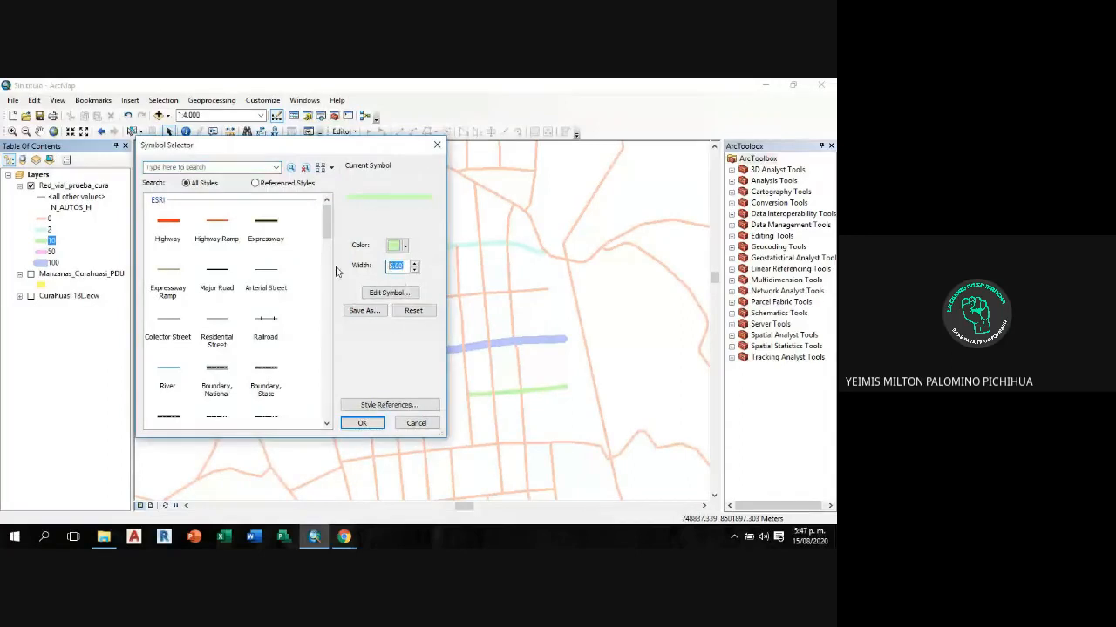
pyautogui.click(366, 422)
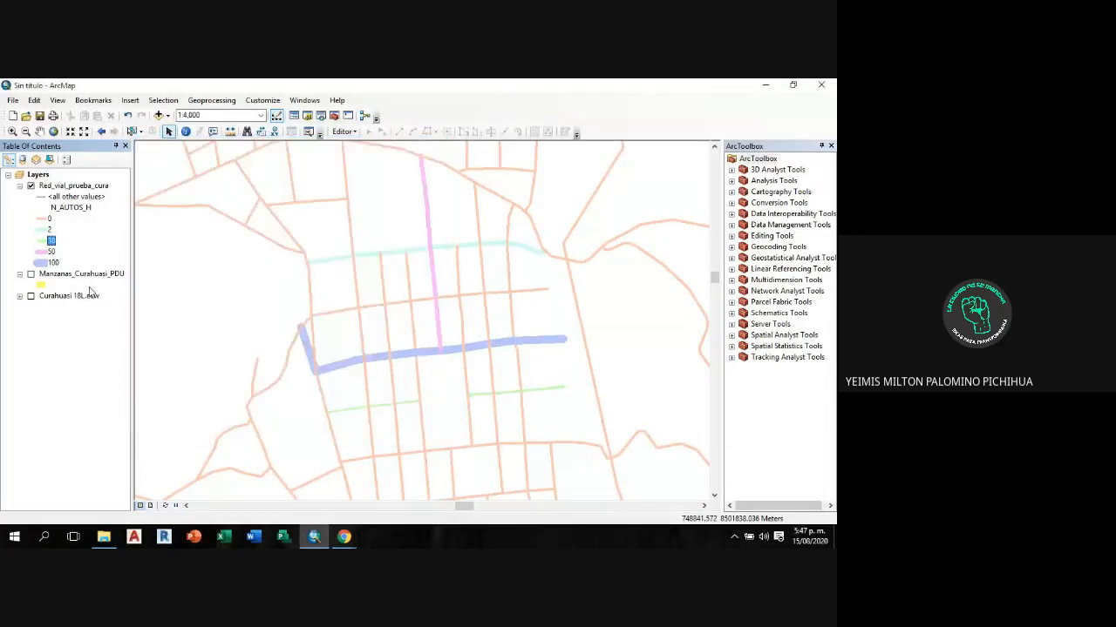
# Step: Set the line width of the 2 category in the road layer to 2
pyautogui.click(46, 235)
pyautogui.doubleClick(398, 265)
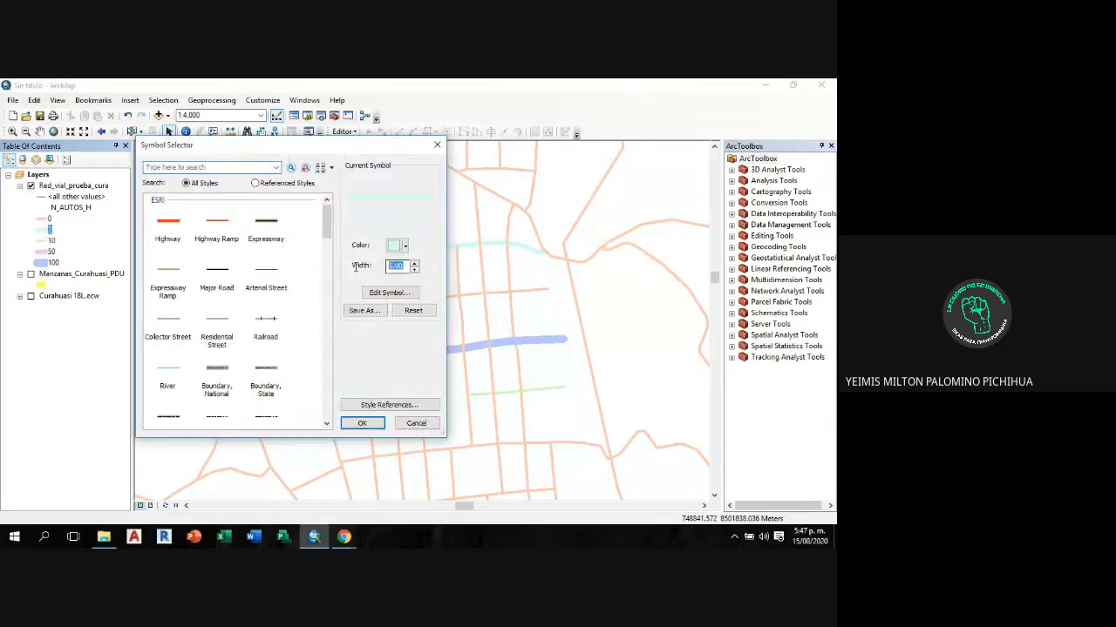
pyautogui.write('2')
pyautogui.click(364, 423)
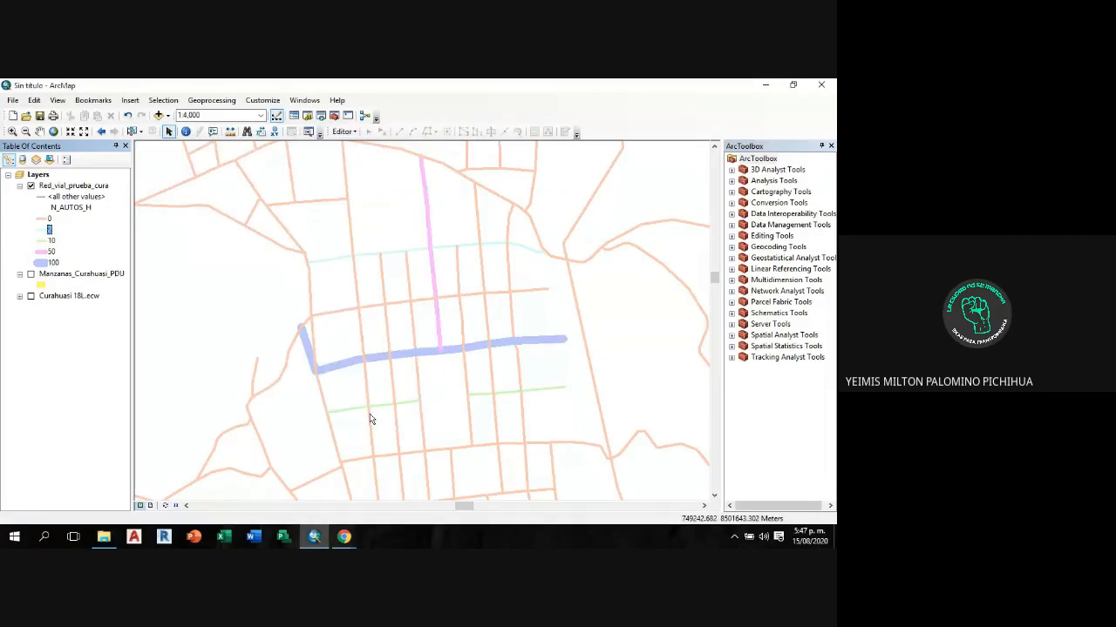
# Step: Set the line width of the 0 category in the road layer to 1 and review the resulting network
pyautogui.click(45, 218)
pyautogui.doubleClick(399, 265)
pyautogui.write('1')
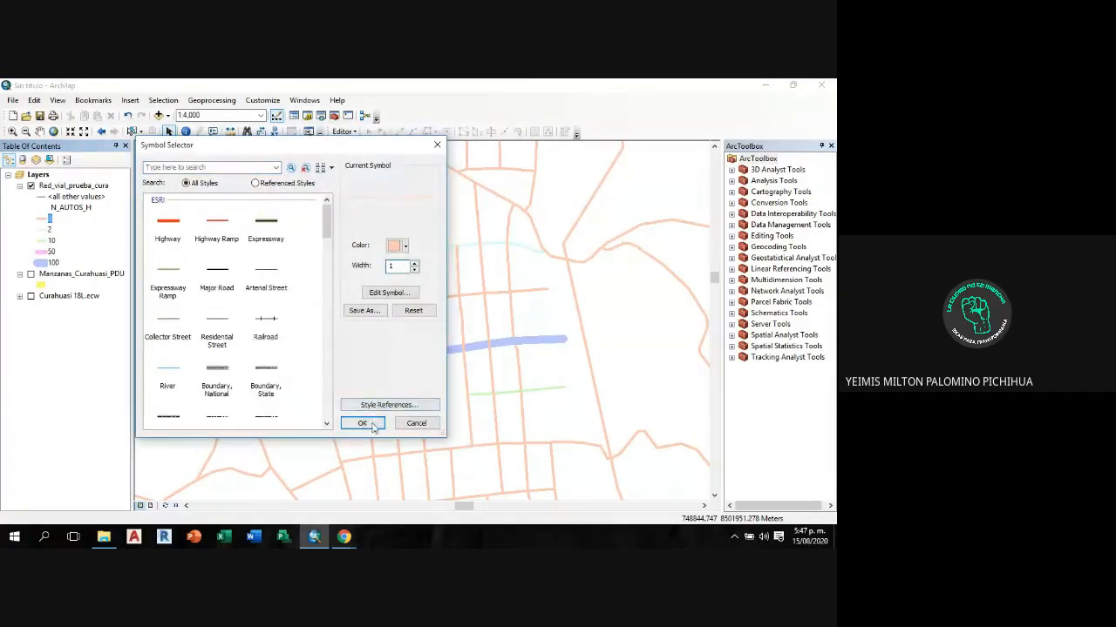
pyautogui.click(362, 423)
pyautogui.scroll(-3, 520, 270)
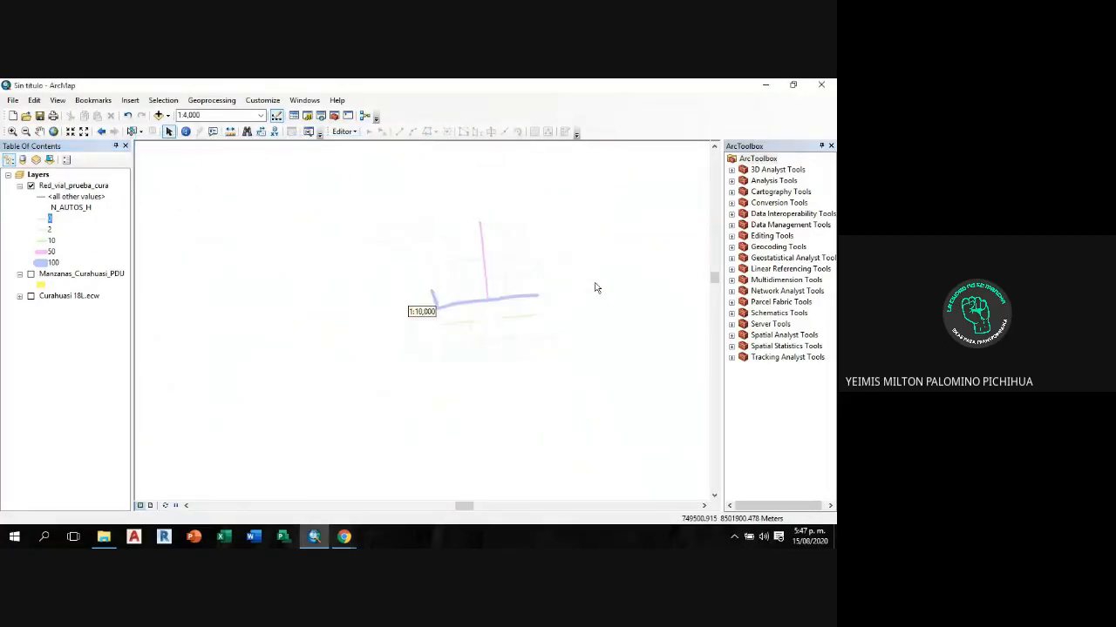
pyautogui.scroll(-3, 599, 282)
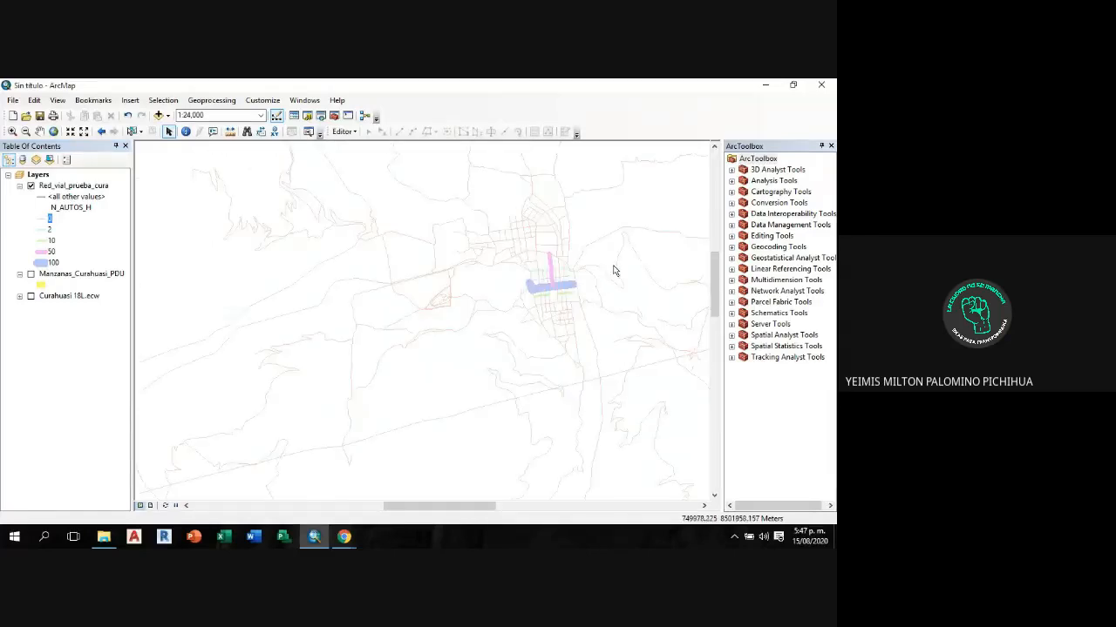
pyautogui.moveTo(616, 270); pyautogui.dragTo(478, 283)
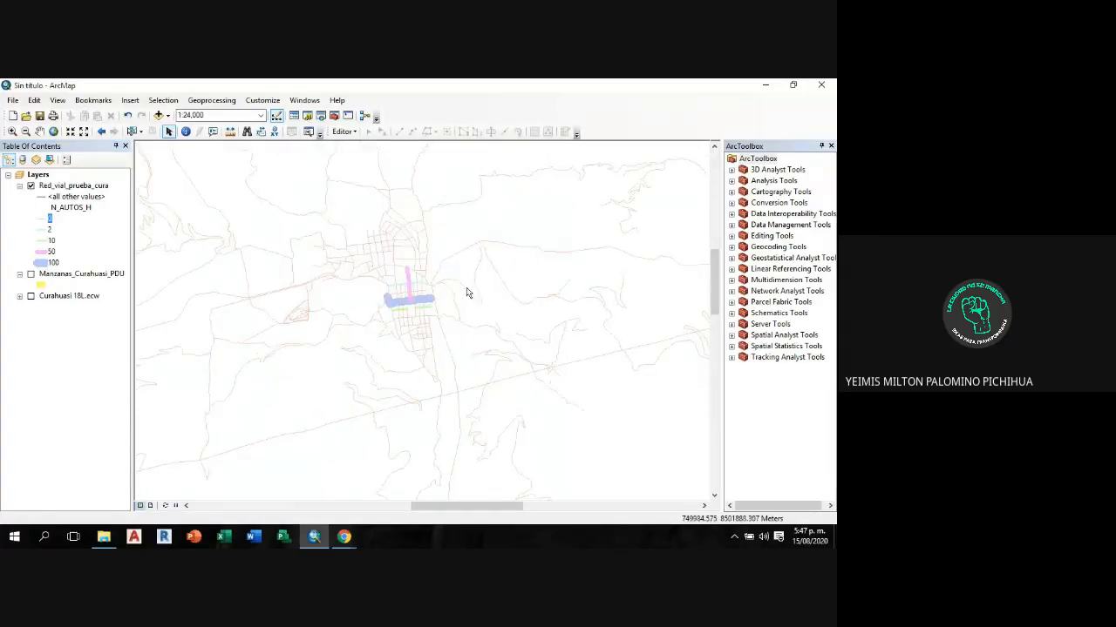
pyautogui.scroll(5, 418, 307)
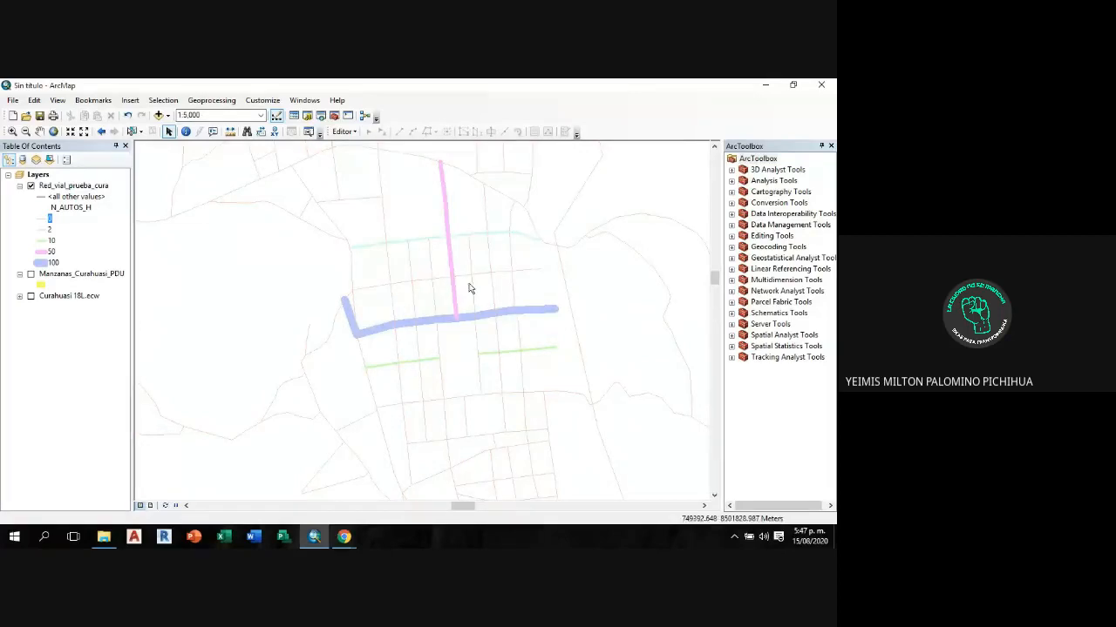
pyautogui.moveTo(513, 281); pyautogui.dragTo(470, 304)
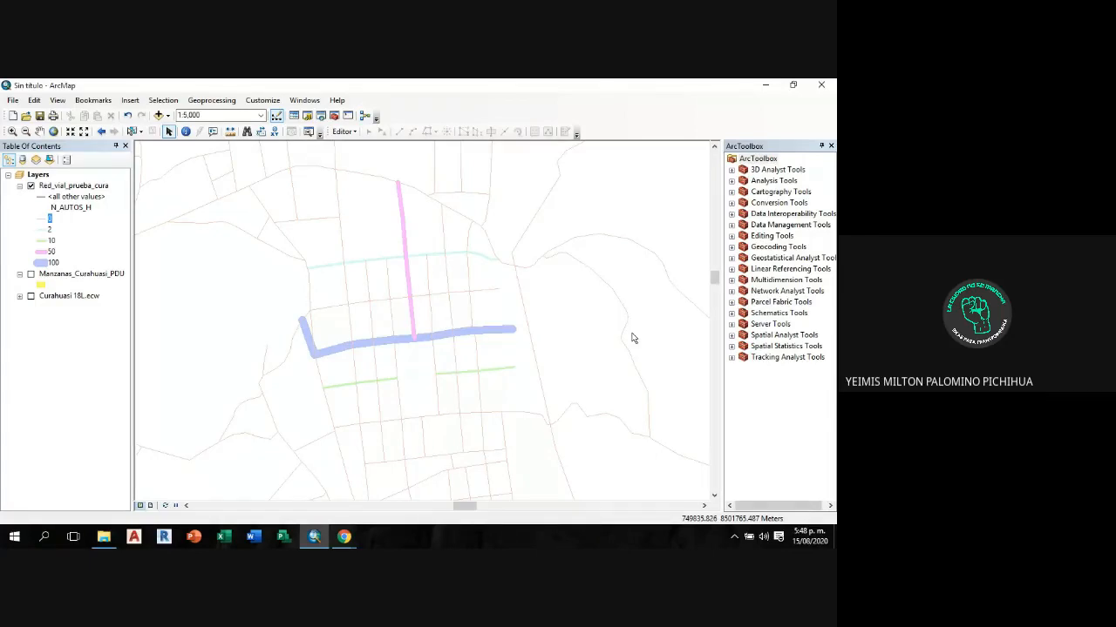
# Step: Collapse and hide the Red_vial_prueba_cura layer, and display the Manzanas_Curahuasi_PDU blocks in full
pyautogui.click(20, 186)
pyautogui.click(31, 186)
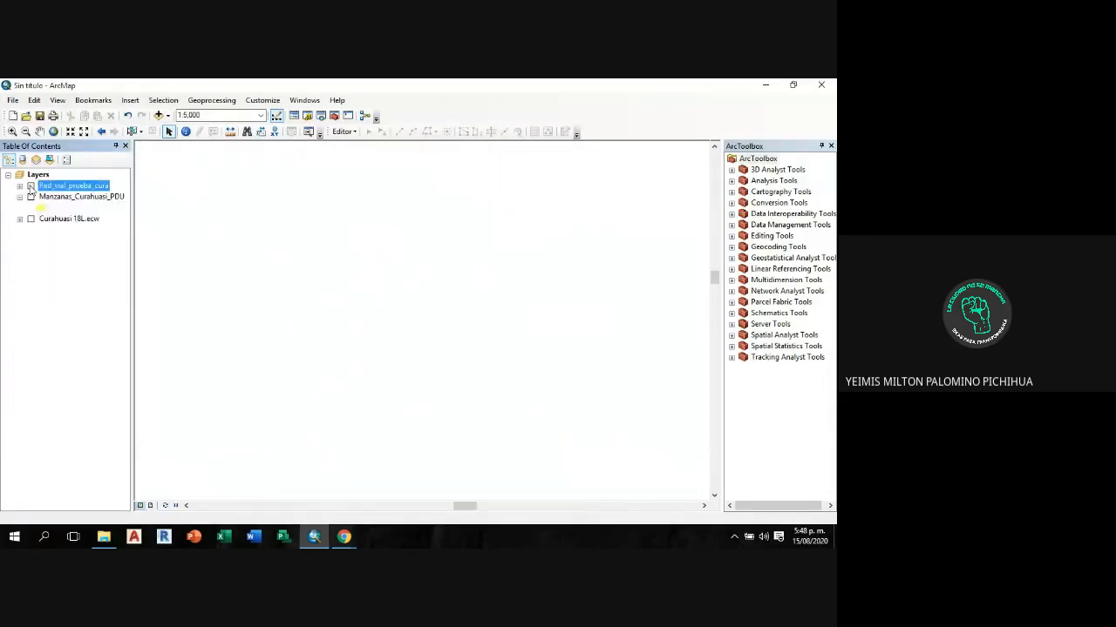
pyautogui.click(30, 197)
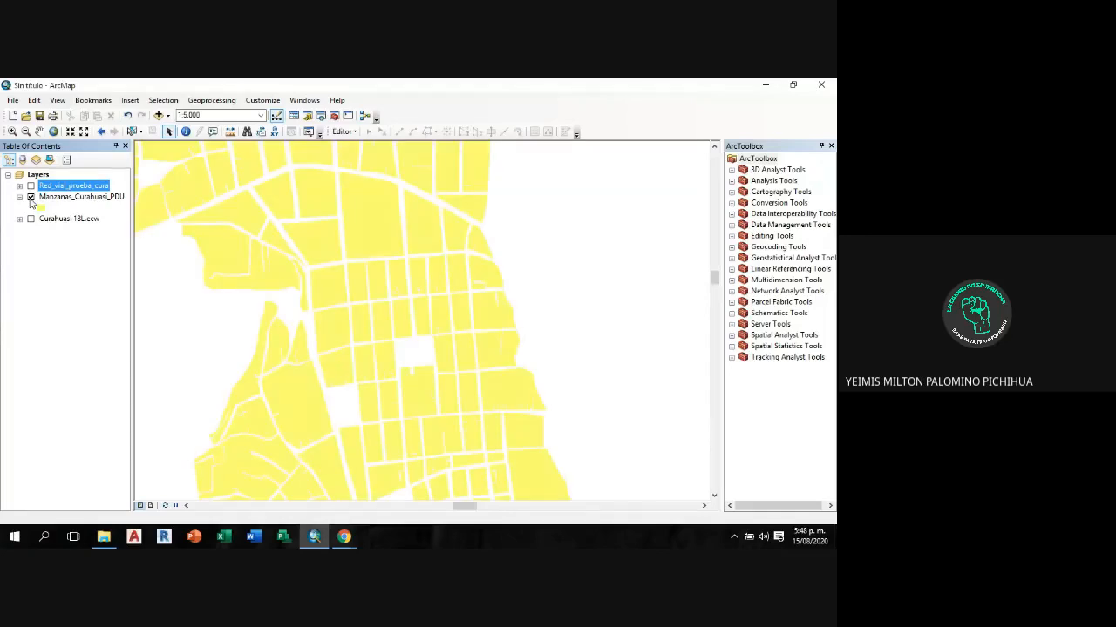
pyautogui.moveTo(361, 228); pyautogui.dragTo(472, 248)
pyautogui.scroll(-1, 467, 251)
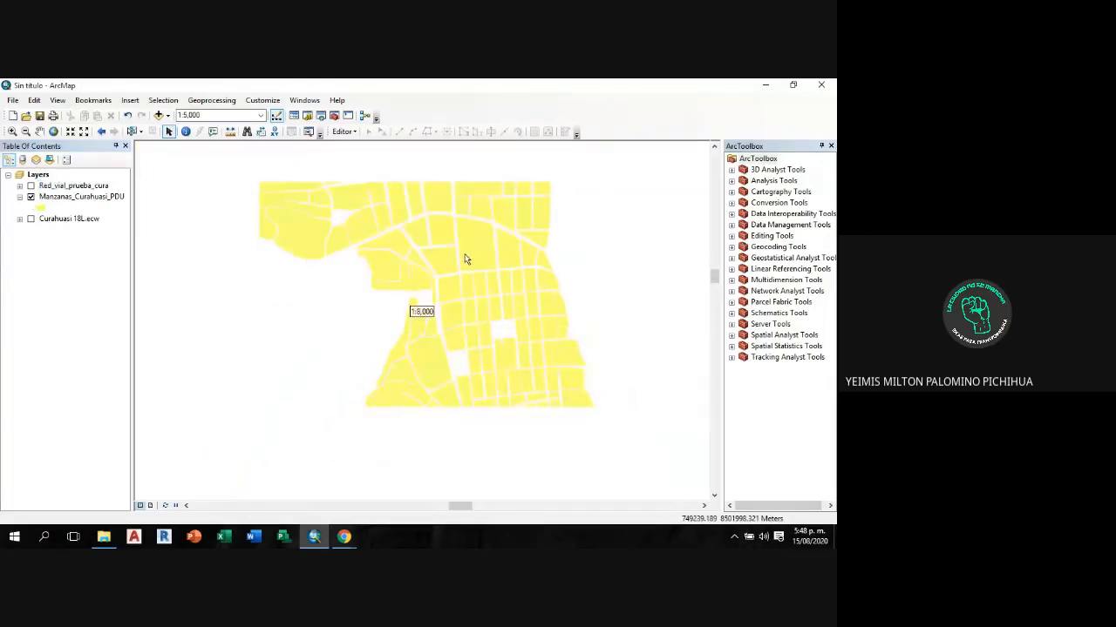
pyautogui.scroll(-2, 467, 258)
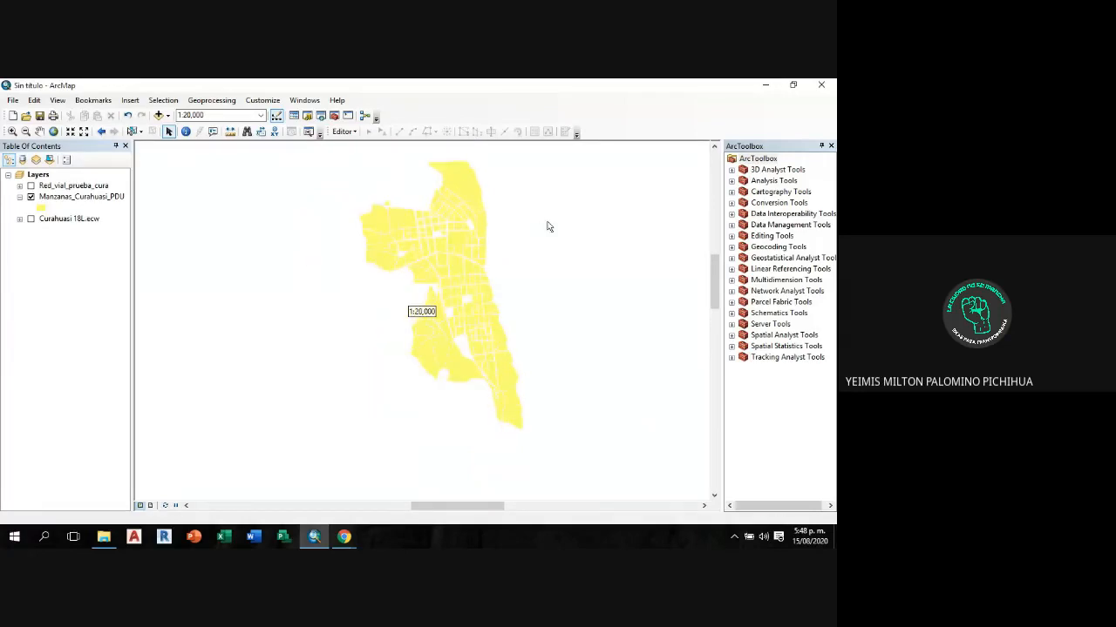
pyautogui.moveTo(536, 227); pyautogui.dragTo(527, 242)
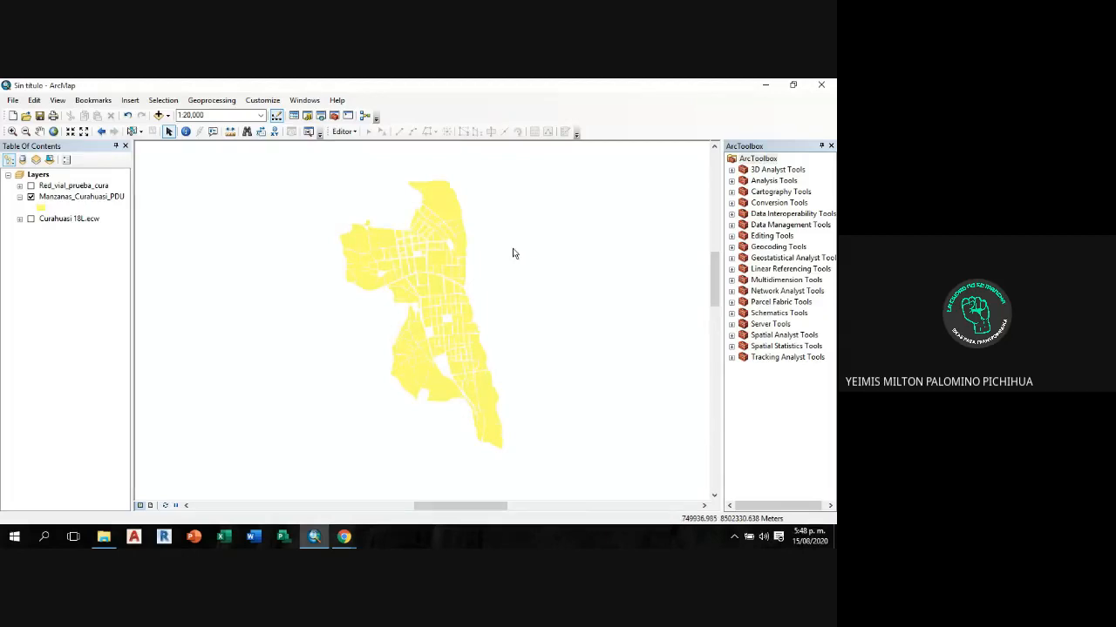
pyautogui.scroll(-1, 513, 253)
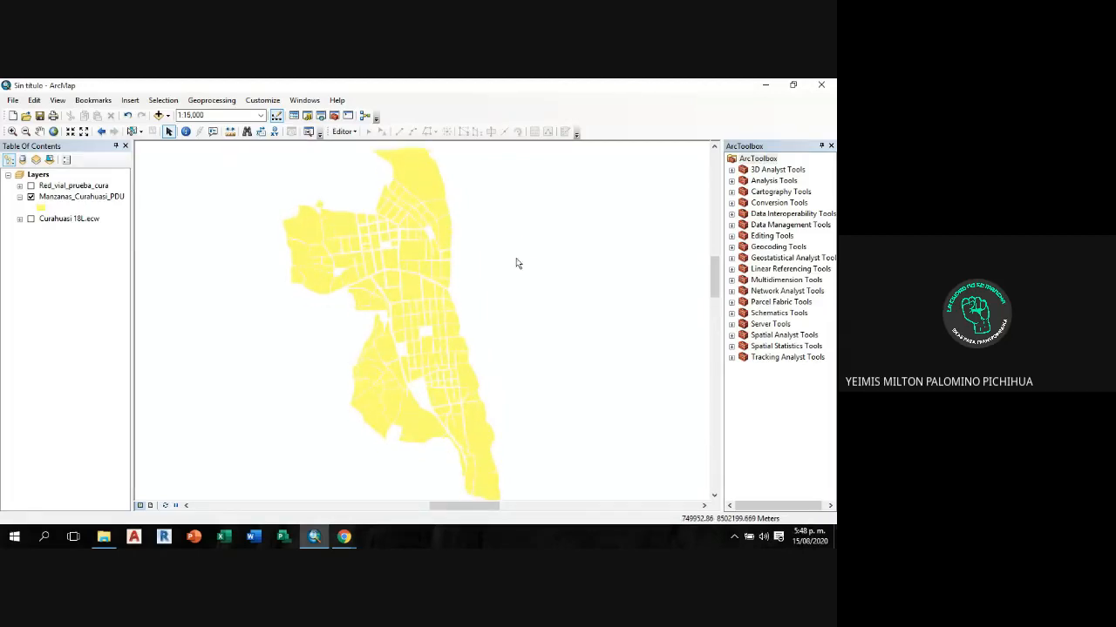
# Step: Set the Manzanas_Curahuasi_PDU layer's symbology to unique-value categories based on the VULNERABIL field
pyautogui.click(86, 198)
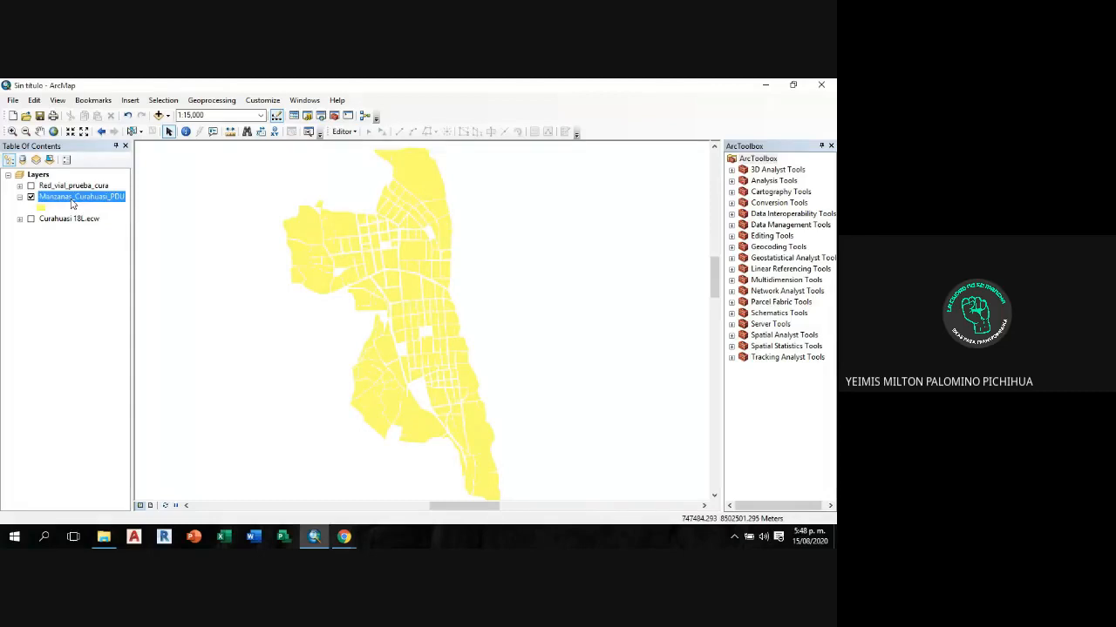
pyautogui.doubleClick(87, 199)
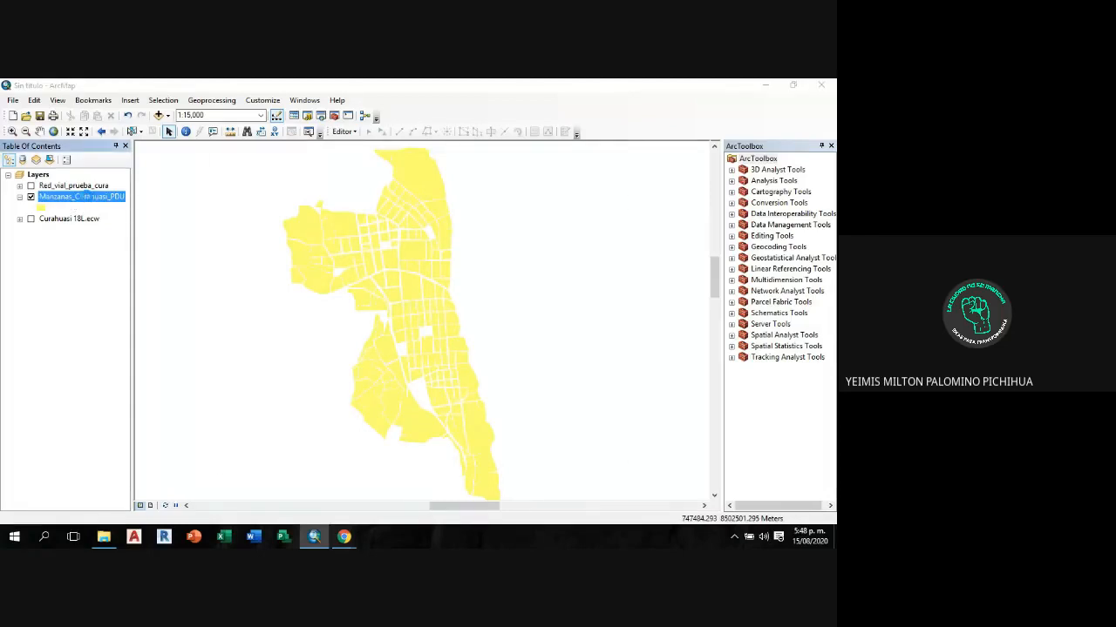
pyautogui.moveTo(404, 141); pyautogui.dragTo(364, 153)
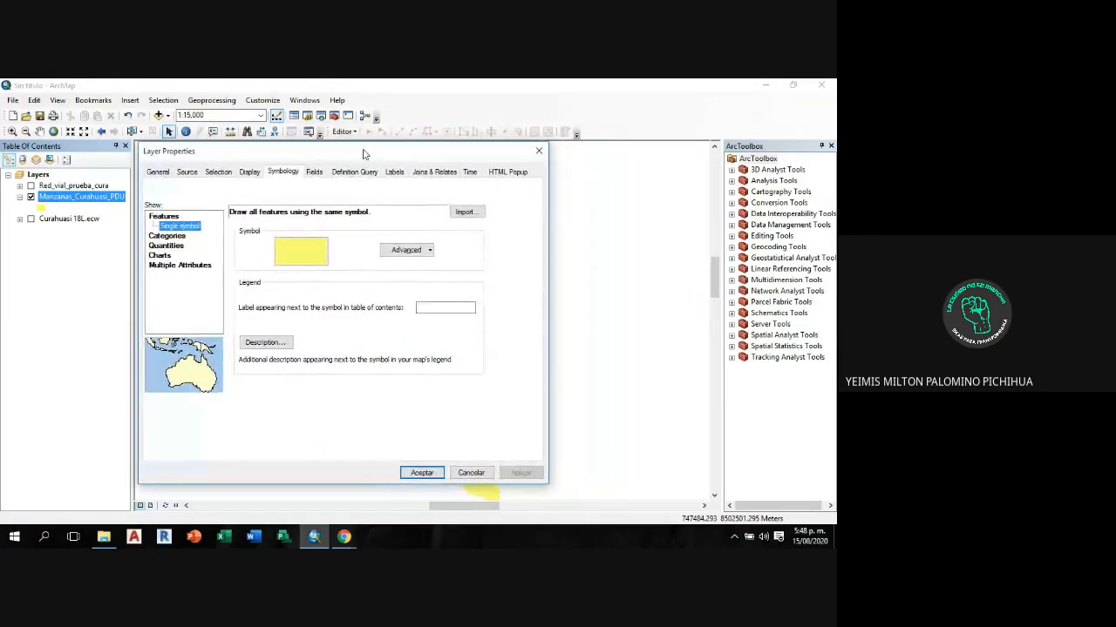
pyautogui.click(292, 176)
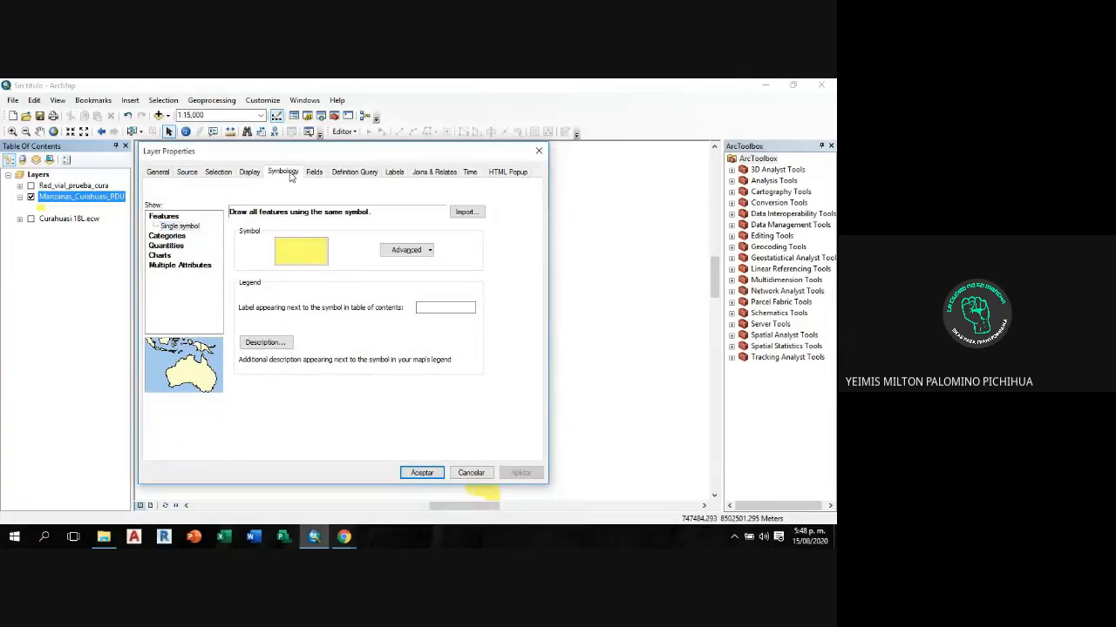
pyautogui.click(171, 236)
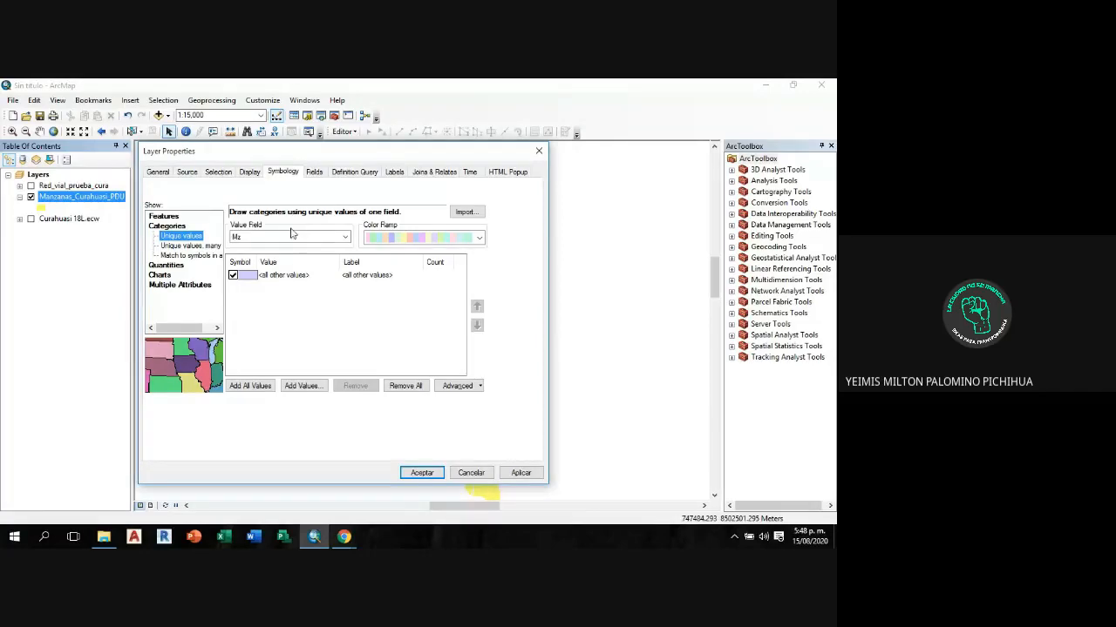
pyautogui.click(346, 238)
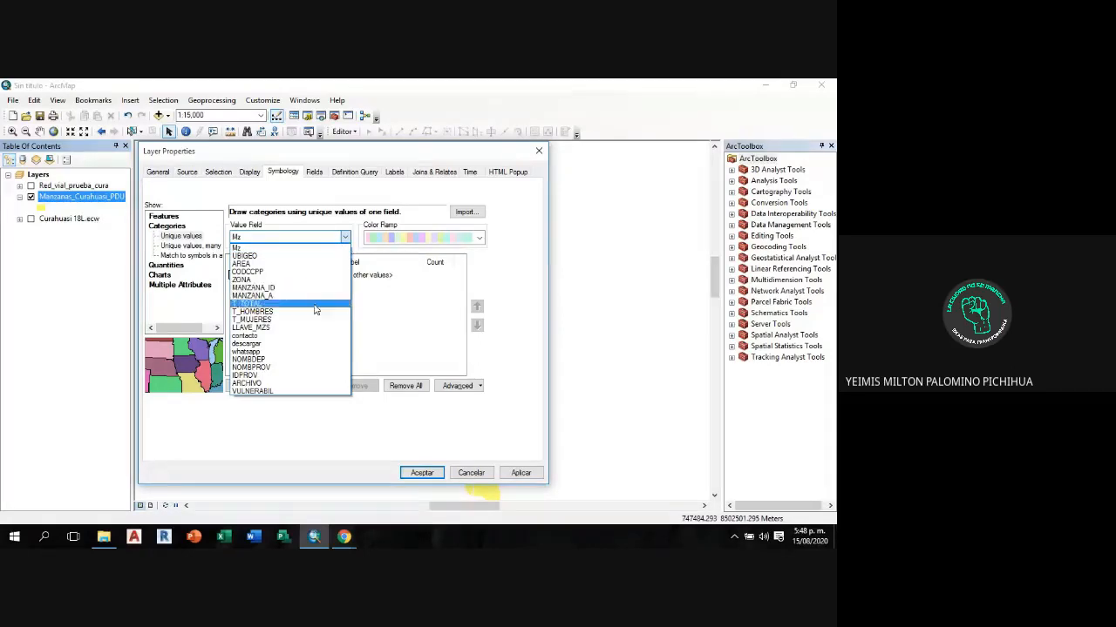
pyautogui.click(287, 392)
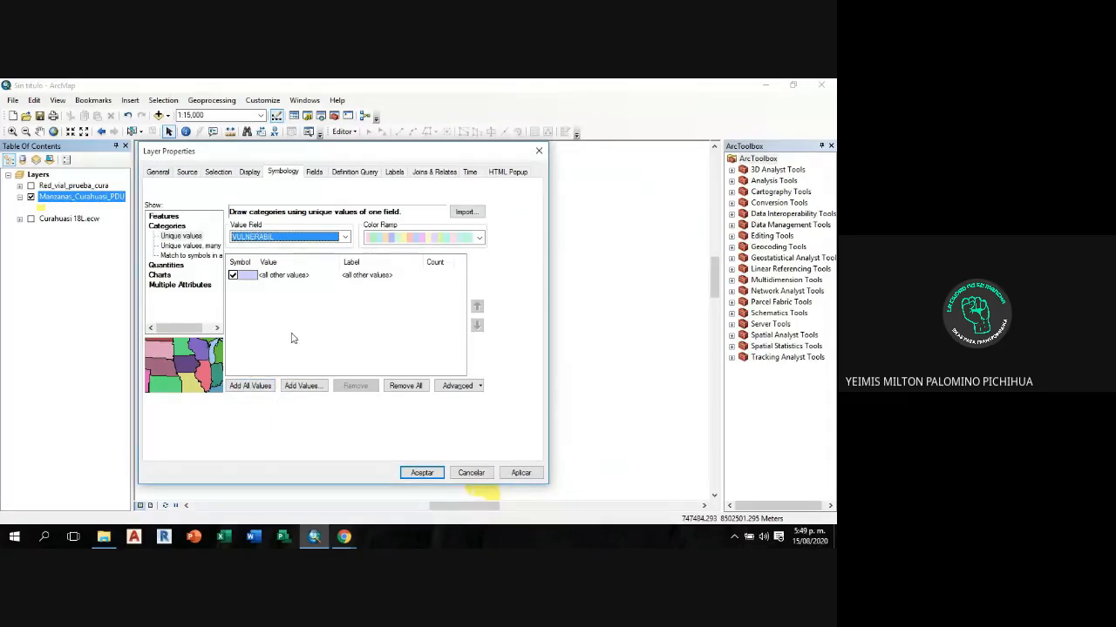
# Step: Add all VULNERABIL values as categories and apply the symbology to the blocks layer
pyautogui.click(251, 386)
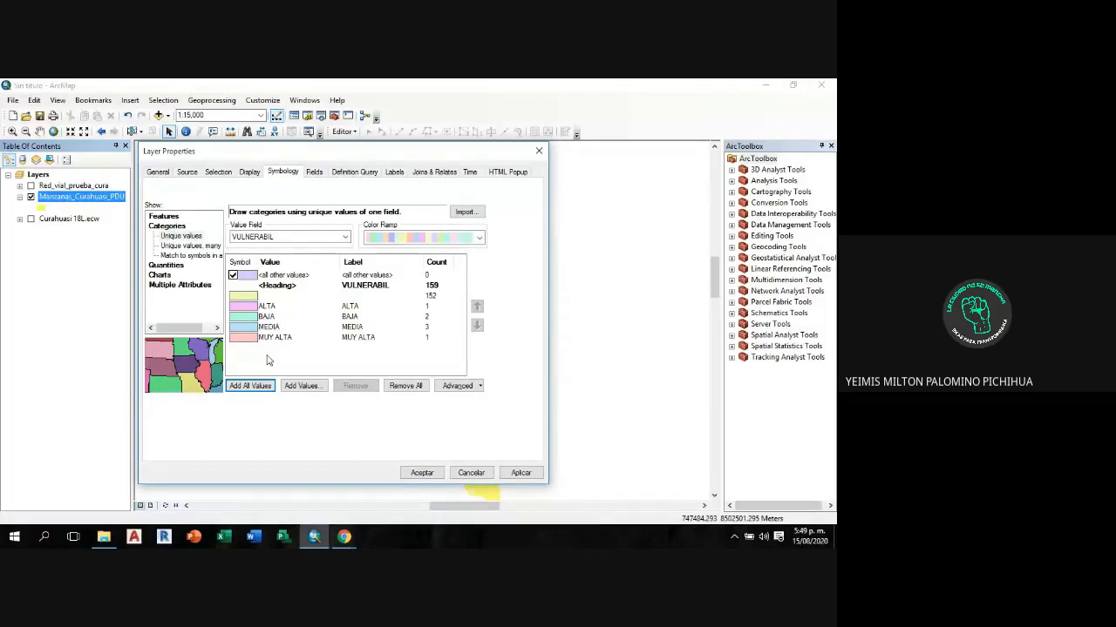
pyautogui.moveTo(379, 153); pyautogui.dragTo(650, 127)
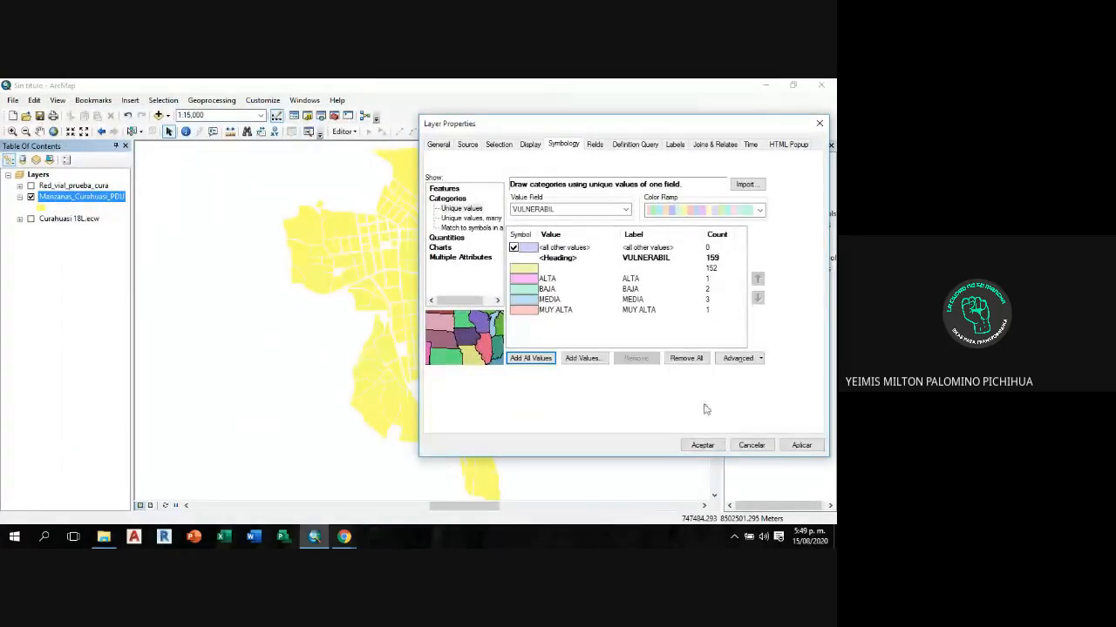
pyautogui.click(814, 447)
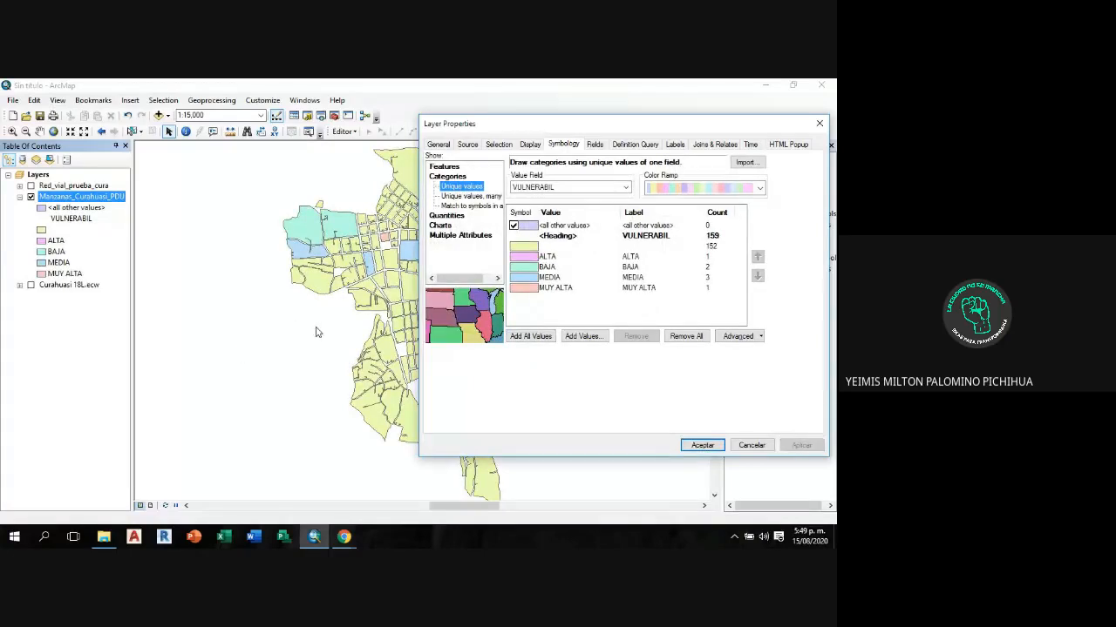
# Step: Set the fill color of the MUY ALTA vulnerability category to bright red
pyautogui.doubleClick(528, 288)
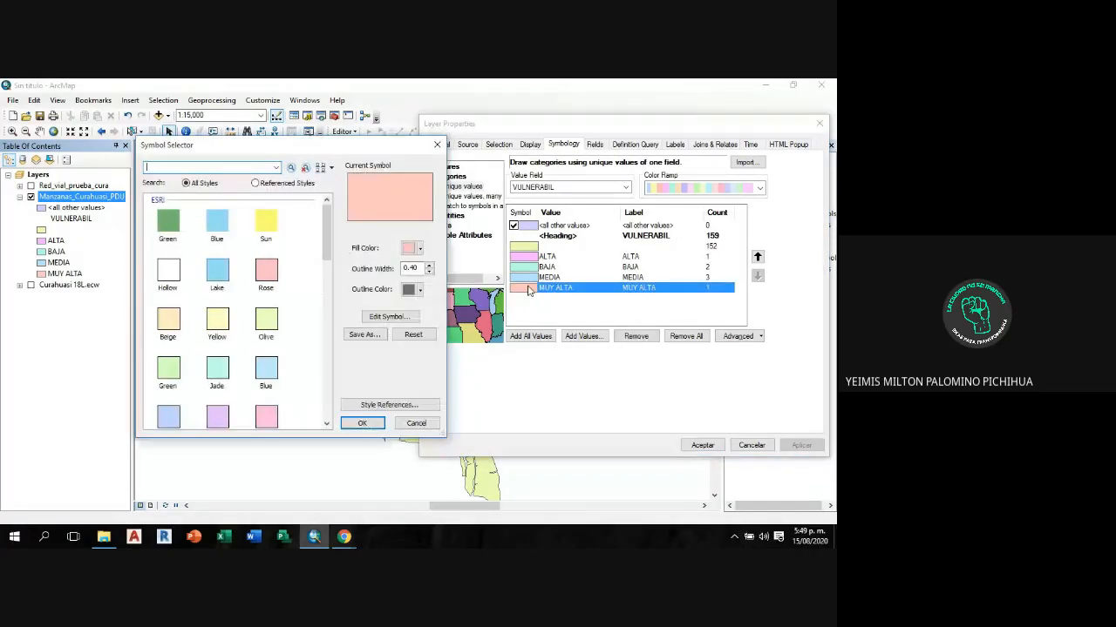
pyautogui.click(420, 249)
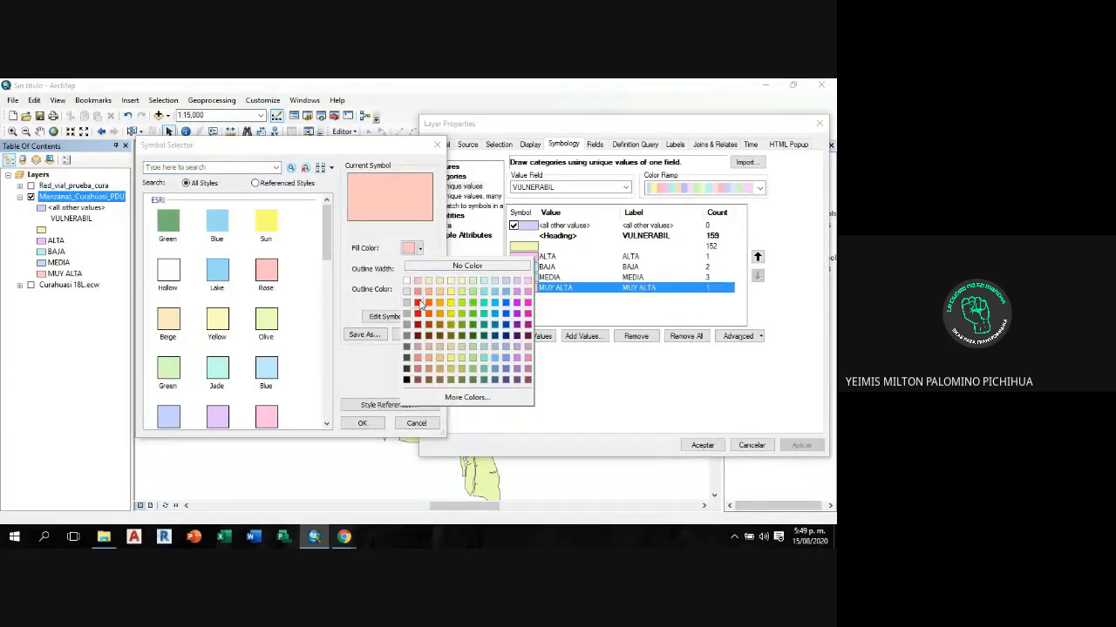
pyautogui.click(418, 303)
pyautogui.click(363, 423)
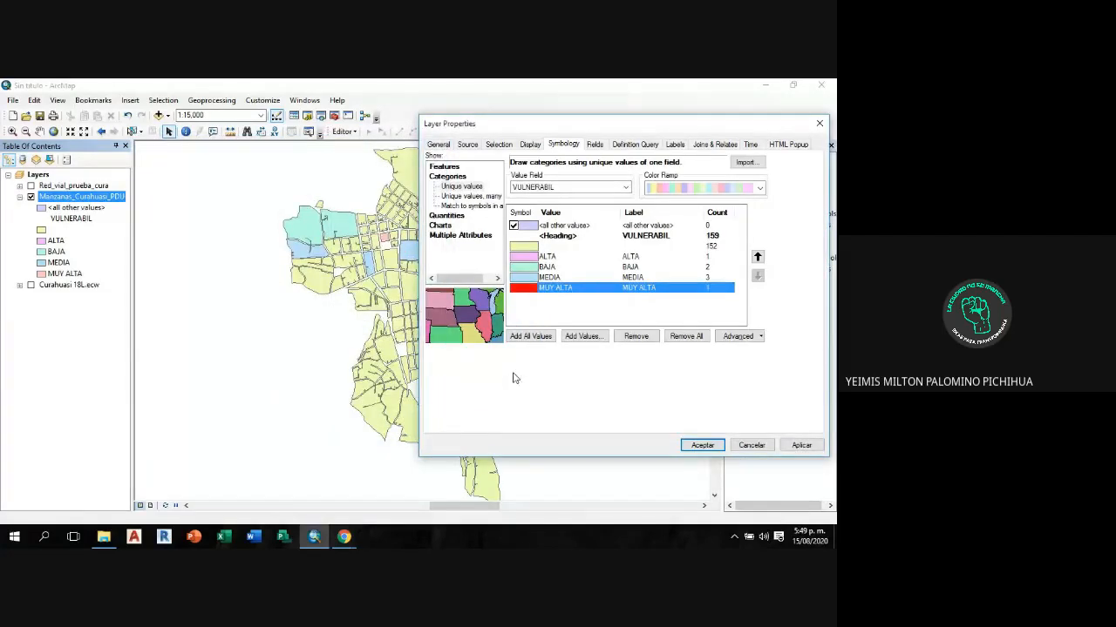
# Step: Set the fill color of the MEDIA vulnerability category to orange
pyautogui.doubleClick(528, 277)
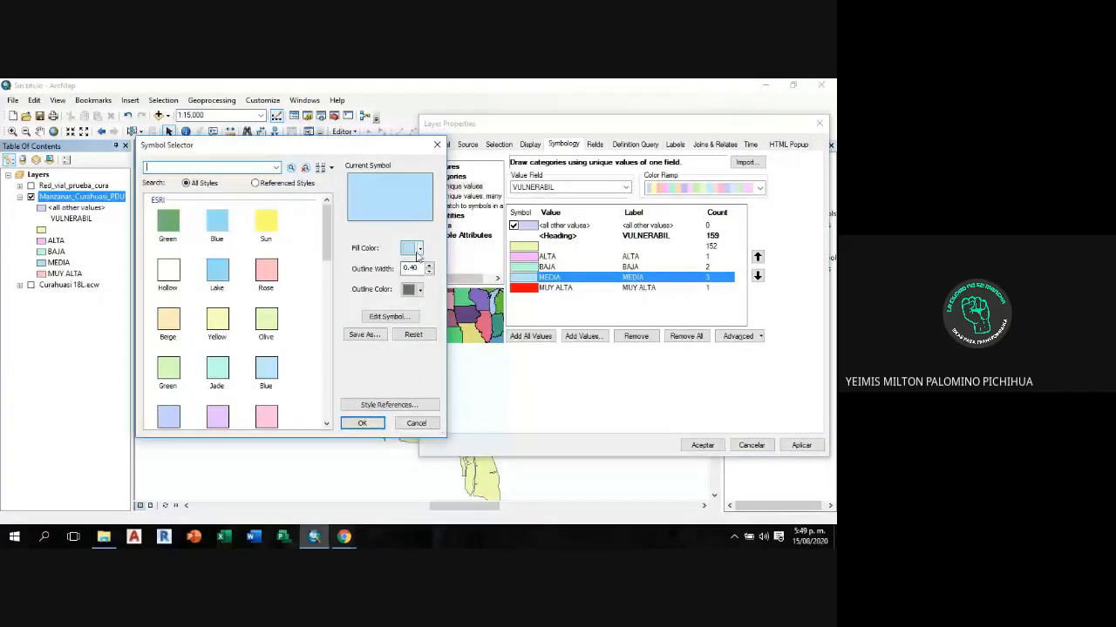
pyautogui.click(419, 249)
pyautogui.click(428, 303)
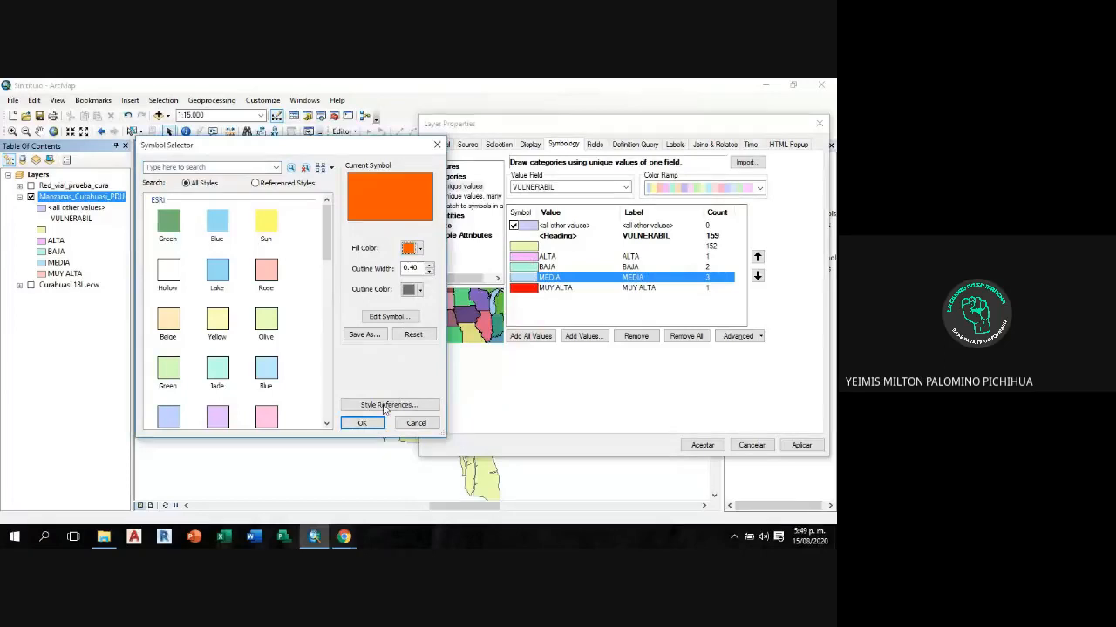
pyautogui.click(363, 423)
# Step: Set the fill color of the BAJA vulnerability category to dark green
pyautogui.doubleClick(530, 267)
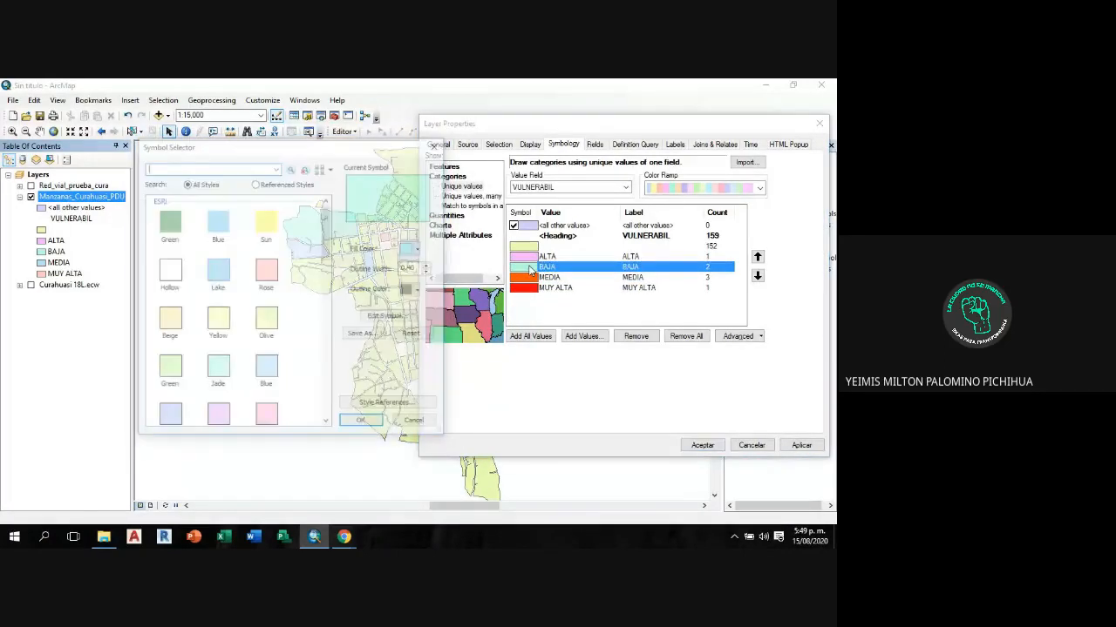
pyautogui.click(418, 250)
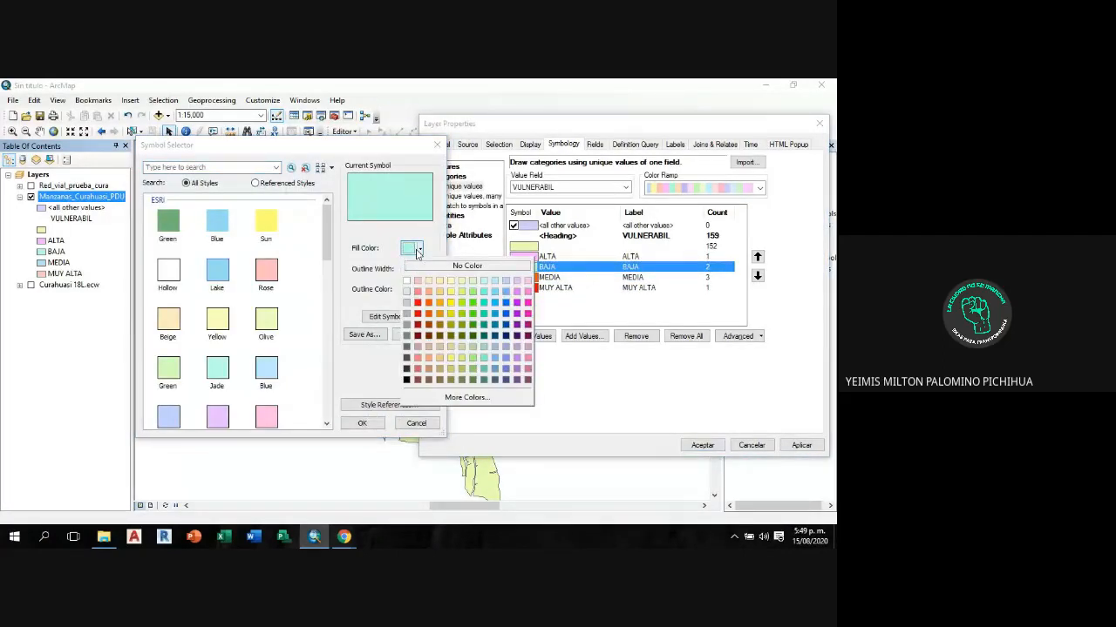
pyautogui.click(472, 324)
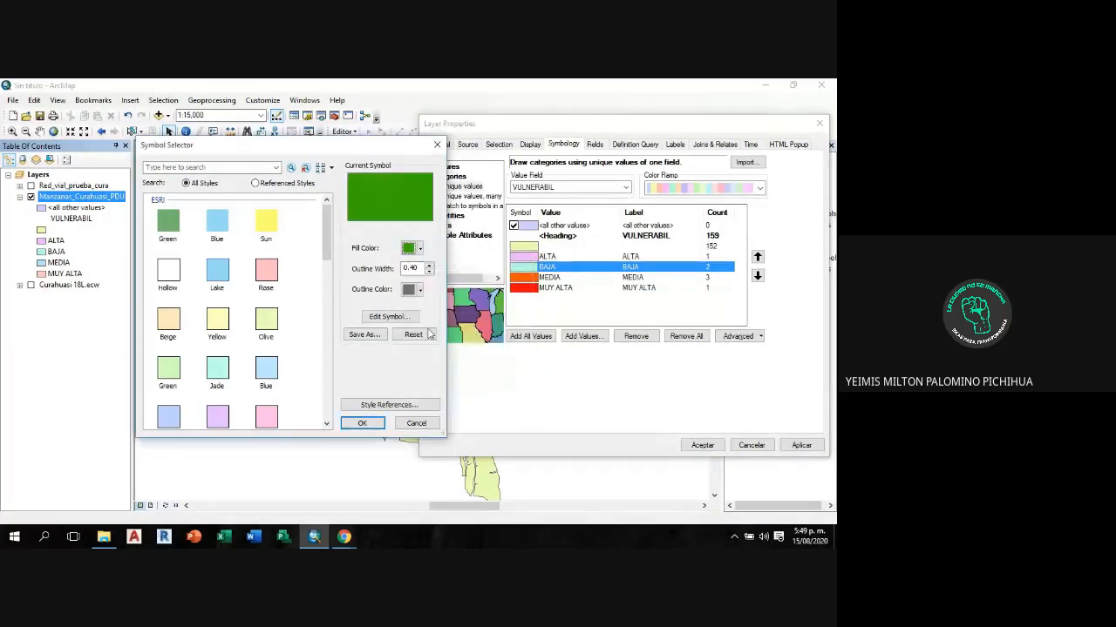
pyautogui.click(363, 422)
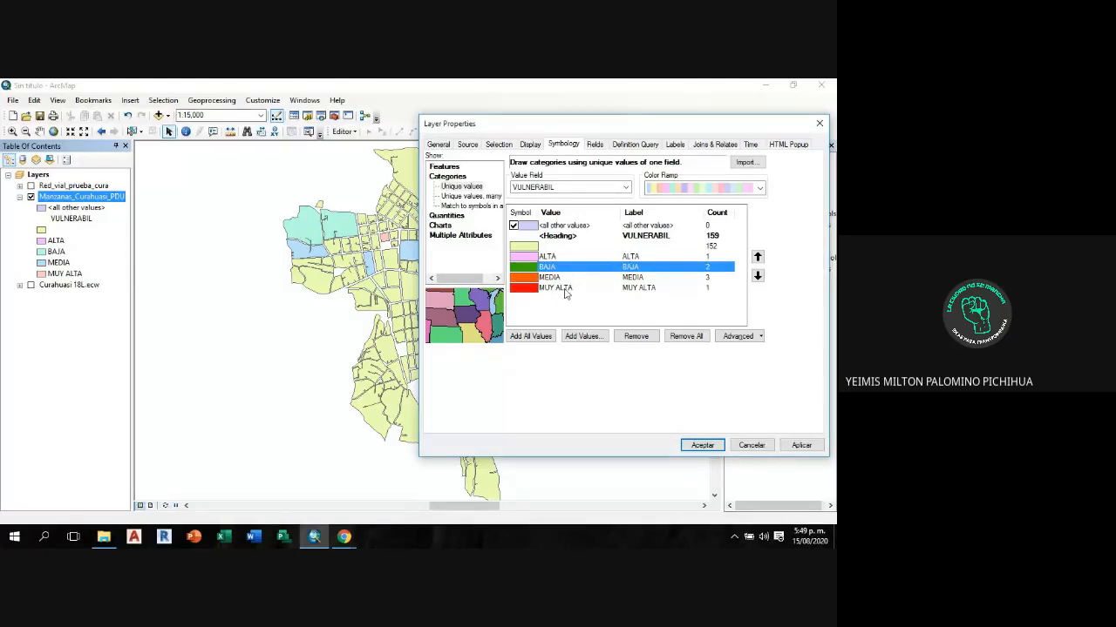
# Step: Set the fill color of the ALTA vulnerability category to orange
pyautogui.doubleClick(523, 257)
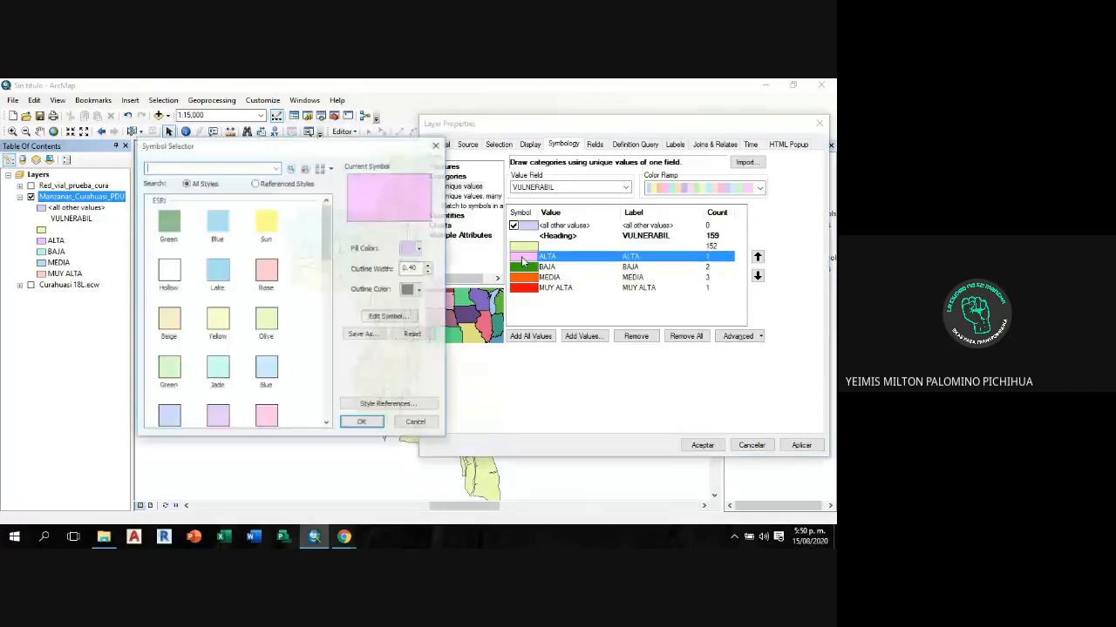
pyautogui.click(417, 249)
pyautogui.click(428, 302)
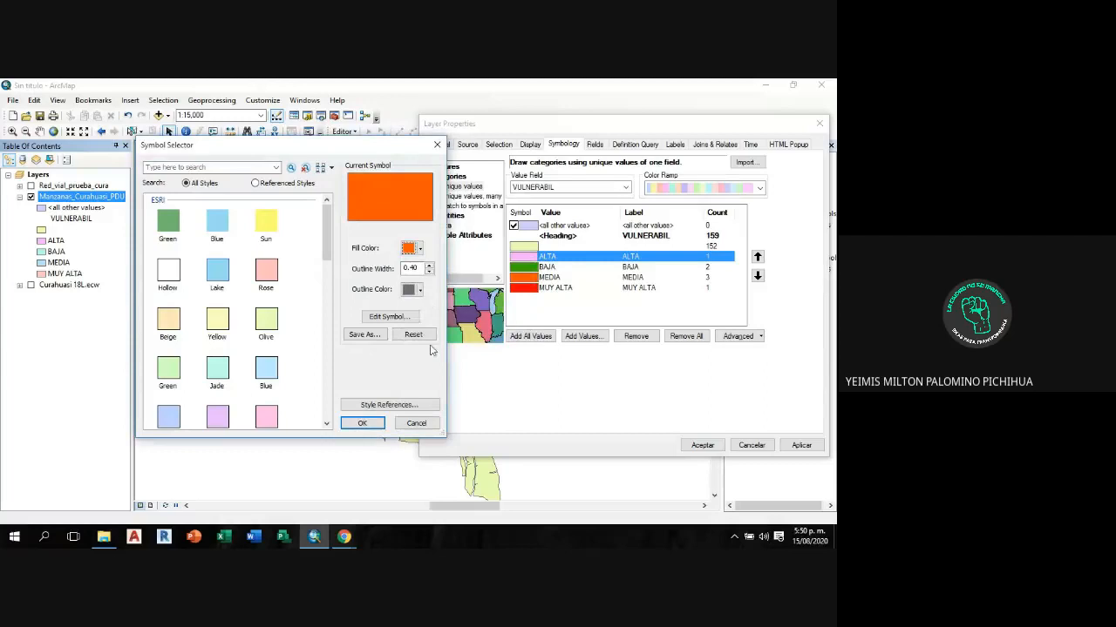
pyautogui.click(361, 423)
# Step: Set the fill color of the MEDIA vulnerability category to yellow and apply the symbology to the blocks layer
pyautogui.doubleClick(532, 279)
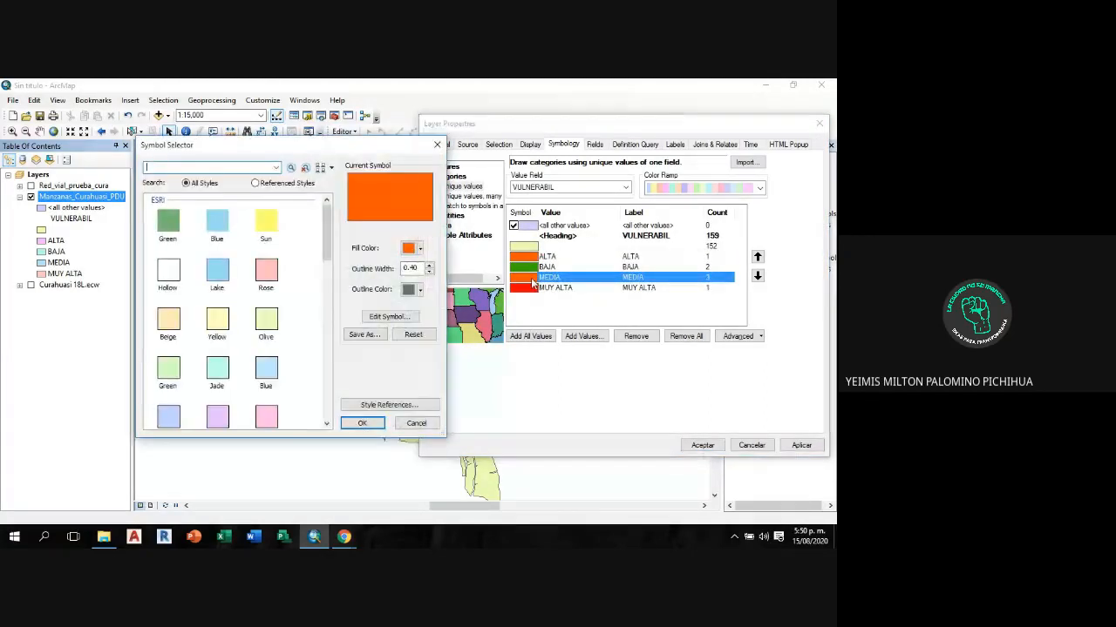
pyautogui.click(417, 248)
pyautogui.click(449, 305)
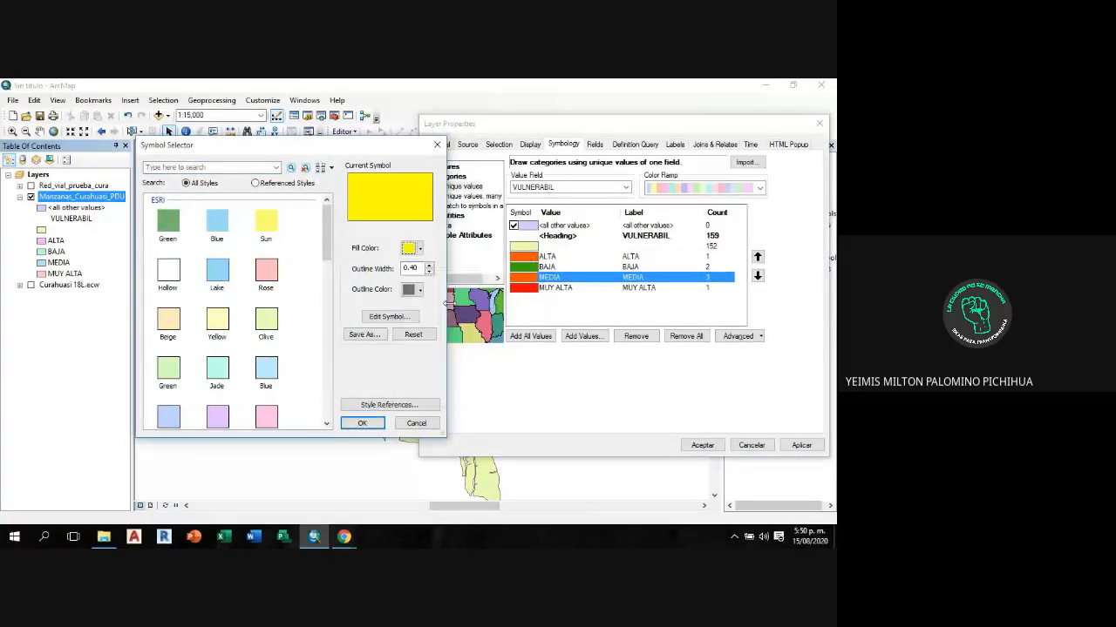
pyautogui.click(362, 423)
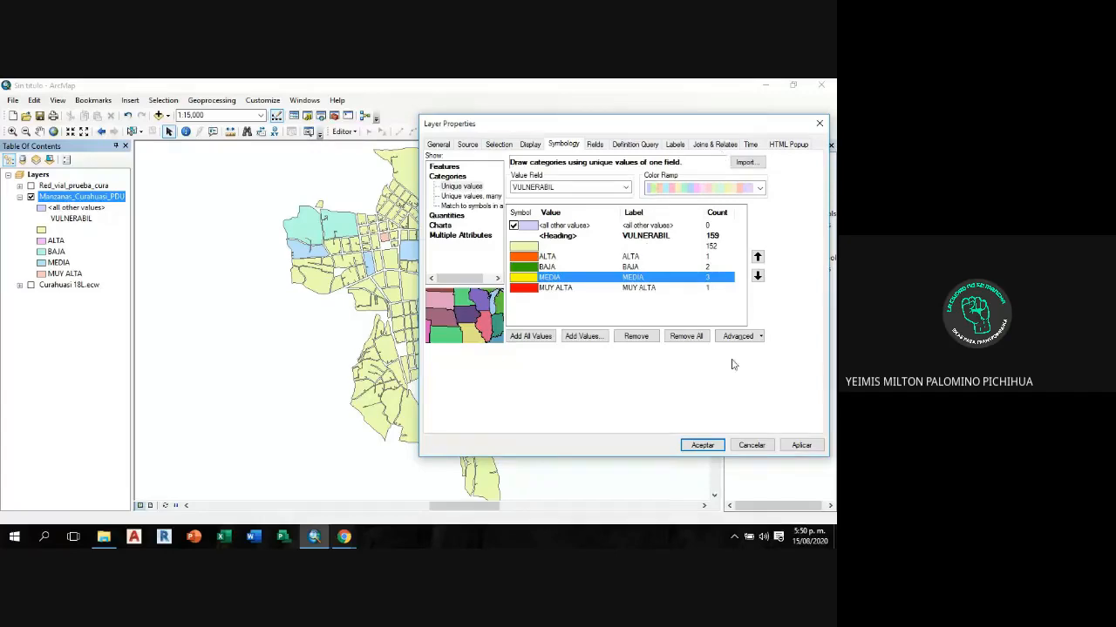
pyautogui.click(801, 446)
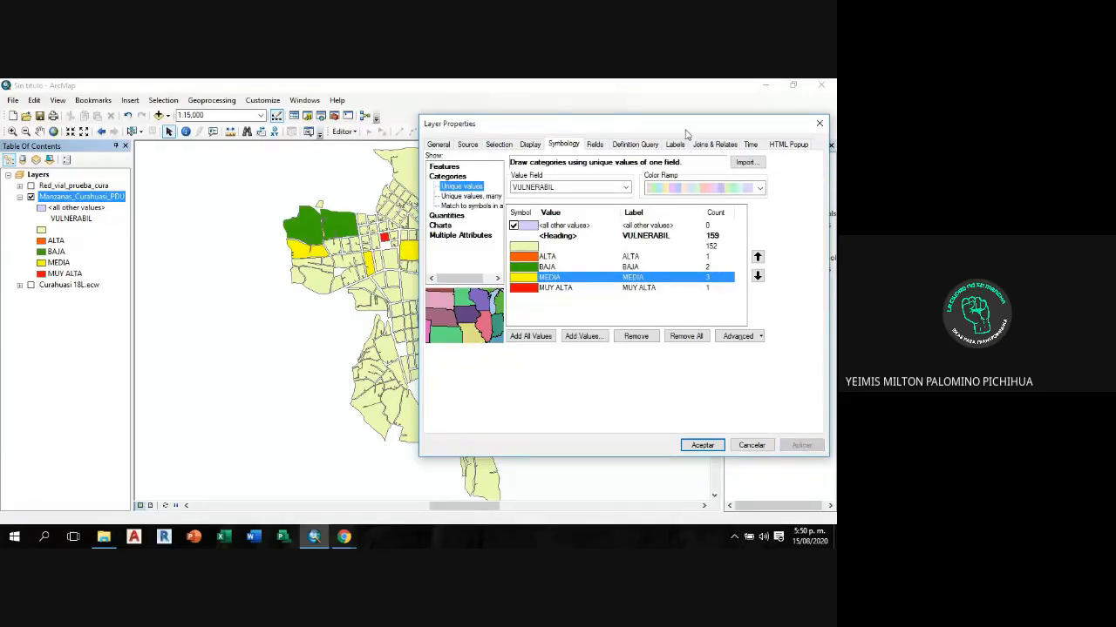
pyautogui.moveTo(683, 125); pyautogui.dragTo(624, 108)
pyautogui.click(643, 427)
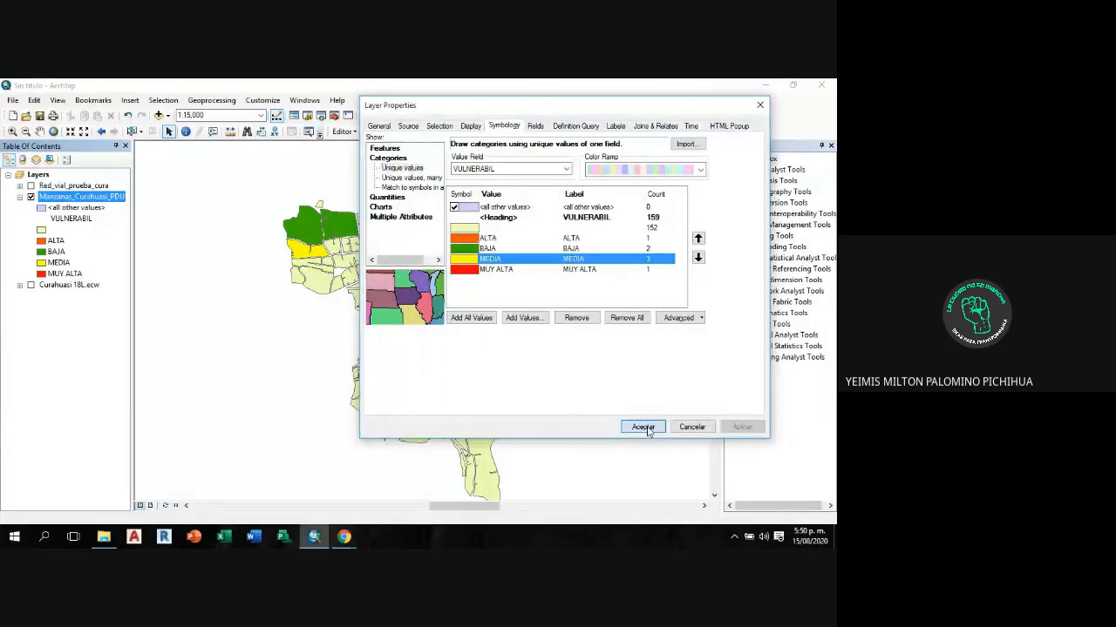
# Step: Examine the vulnerability colors of the blocks on the map, both close up and across the whole town
pyautogui.scroll(1, 557, 279)
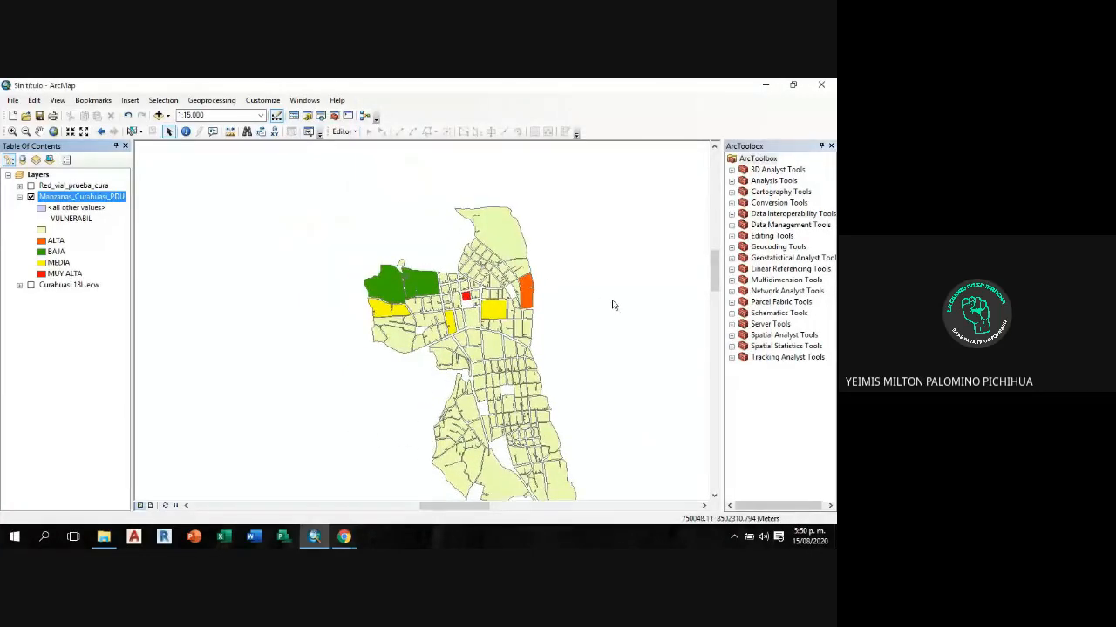
pyautogui.scroll(2, 496, 283)
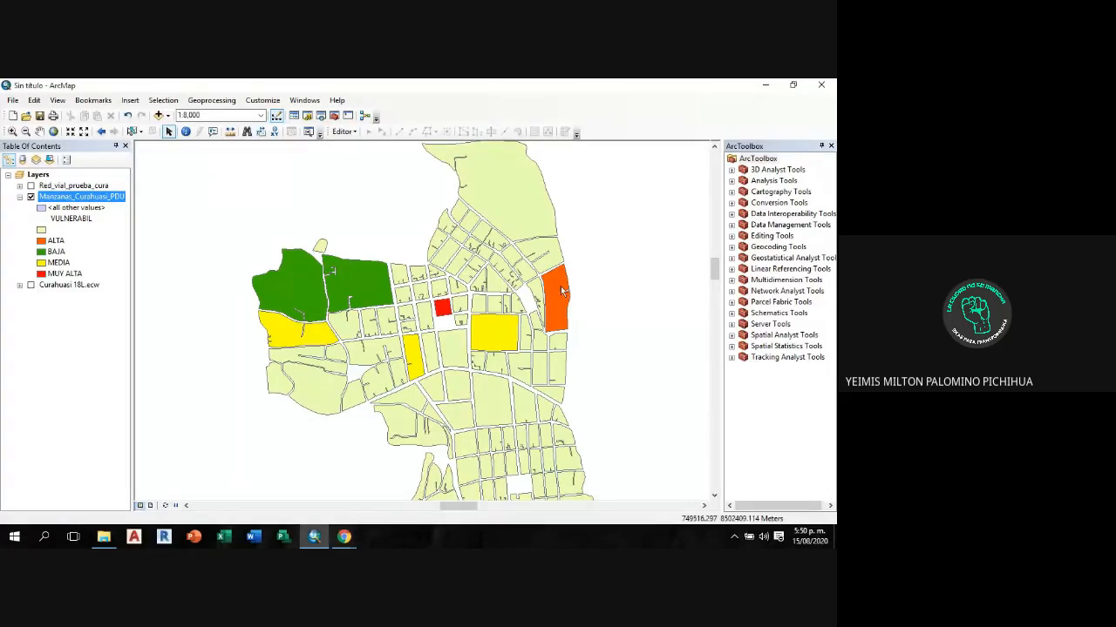
pyautogui.scroll(-1, 518, 255)
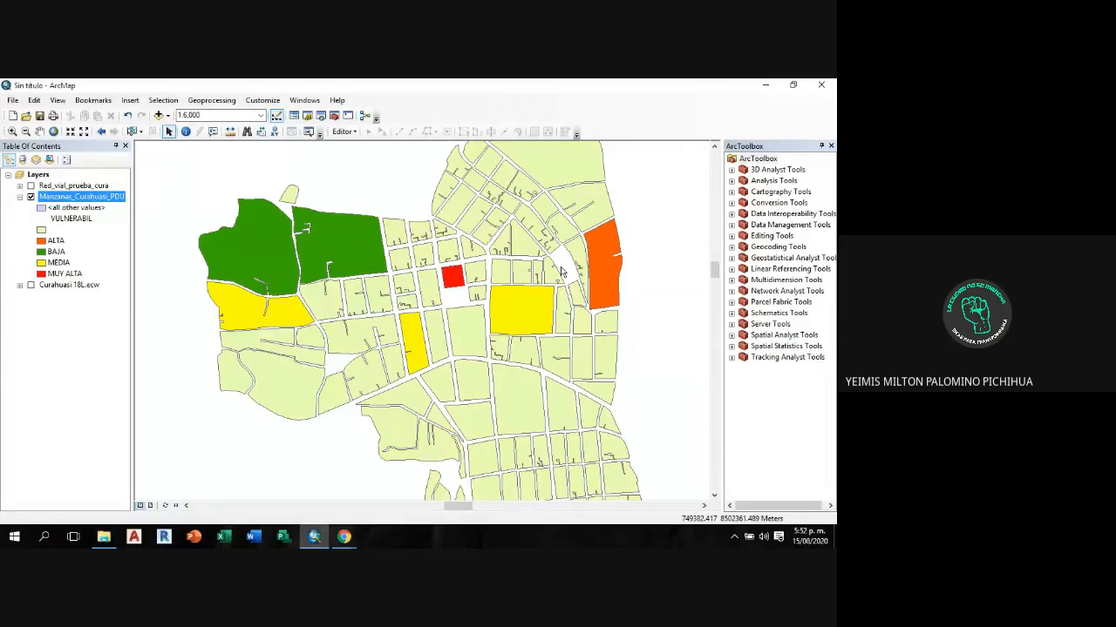
pyautogui.scroll(-2, 423, 228)
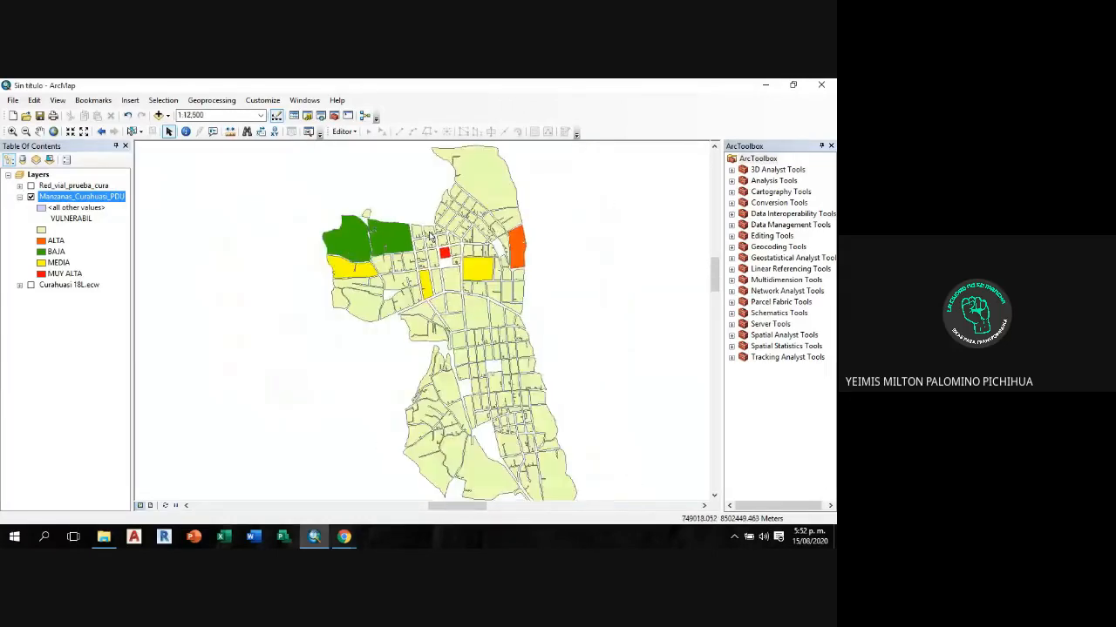
pyautogui.scroll(-1, 426, 234)
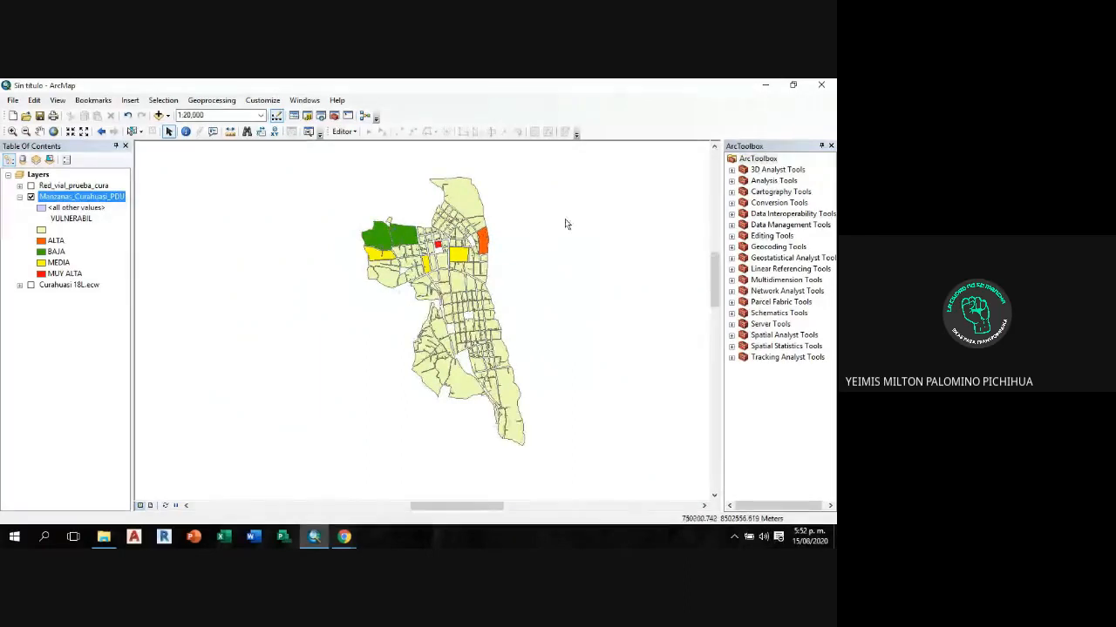
pyautogui.moveTo(565, 220); pyautogui.dragTo(529, 246)
pyautogui.scroll(1, 499, 280)
pyautogui.scroll(-1, 499, 280)
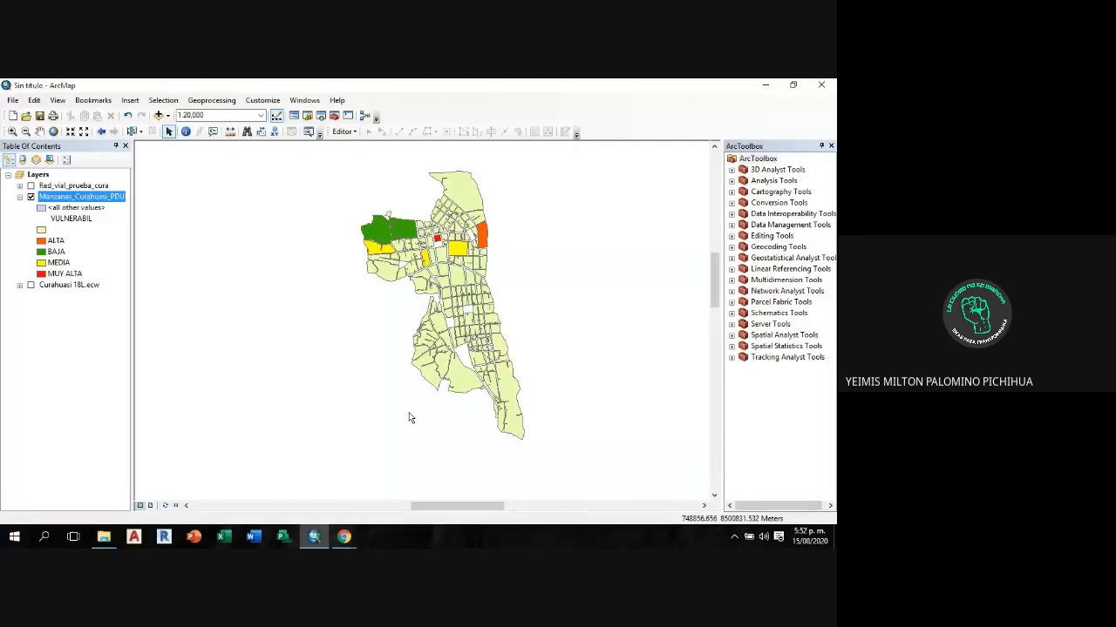
# Step: Switch to the INDUCCION ARCGIS meeting in Google Meet and open the call's additional options
pyautogui.moveTo(344, 536)
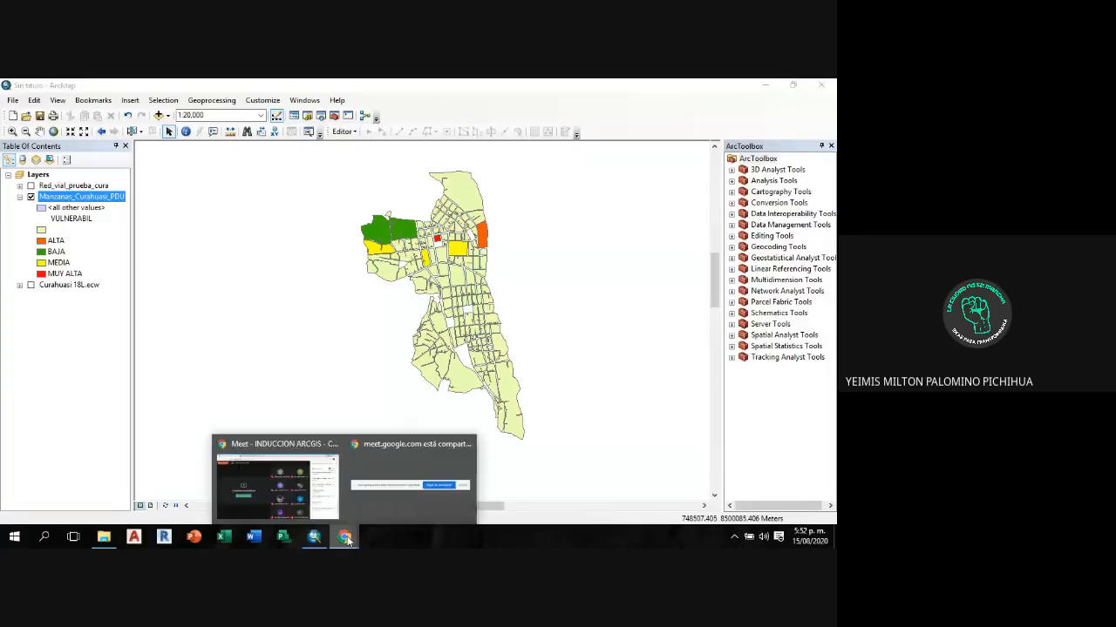
pyautogui.click(321, 488)
pyautogui.click(621, 497)
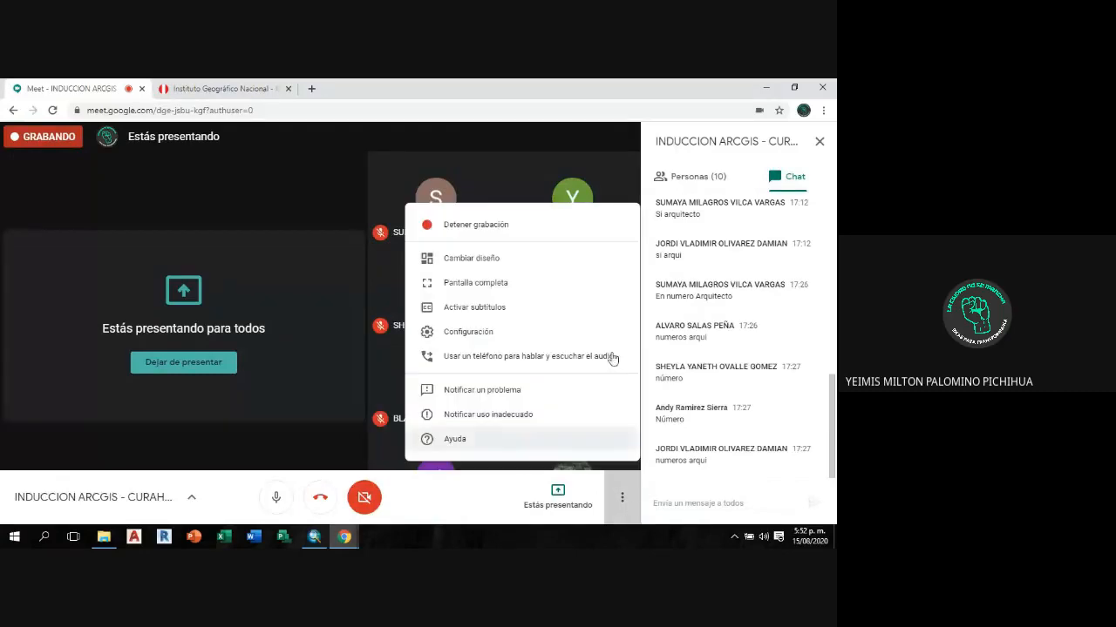